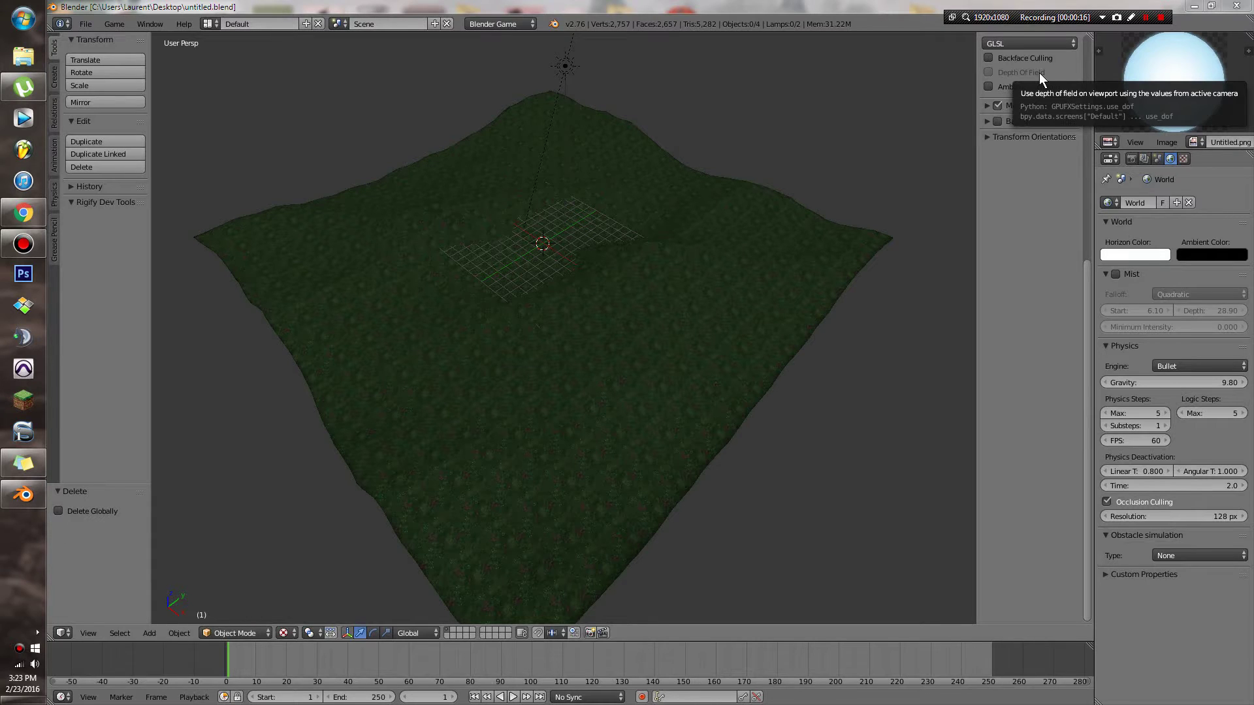
# Unhide the hidden sky sphere to view it around the terrain, and hide it again.
pyautogui.moveTo(583, 200)
pyautogui.mouseDown(button='middle')
pyautogui.moveTo(567, 209)
pyautogui.moveTo(577, 205)
pyautogui.mouseUp(button='middle')
pyautogui.hotkey('alt', 'h')
pyautogui.scroll(-6, 578, 206)
pyautogui.scroll(6, 563, 218)
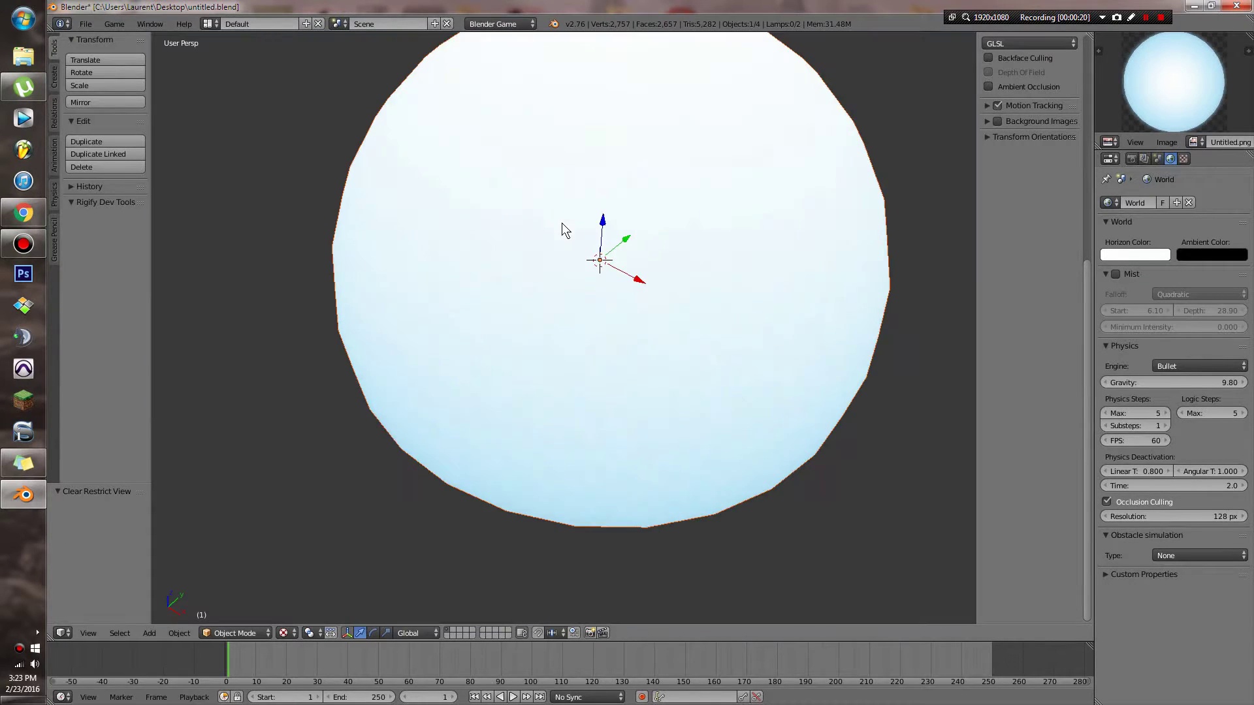
pyautogui.press('h')
pyautogui.moveTo(609, 211); pyautogui.dragTo(605, 270, button='middle')
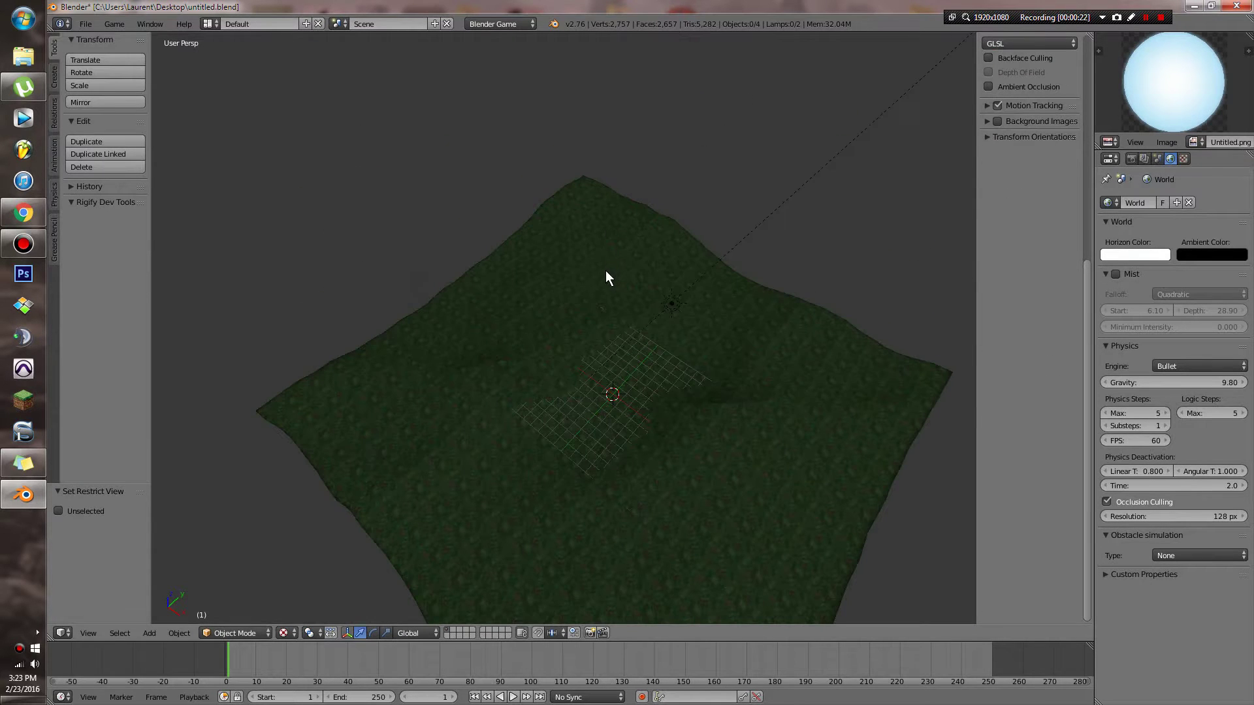
# Select the terrain plane and fly around it to examine its surface from several sides.
pyautogui.rightClick(536, 323)
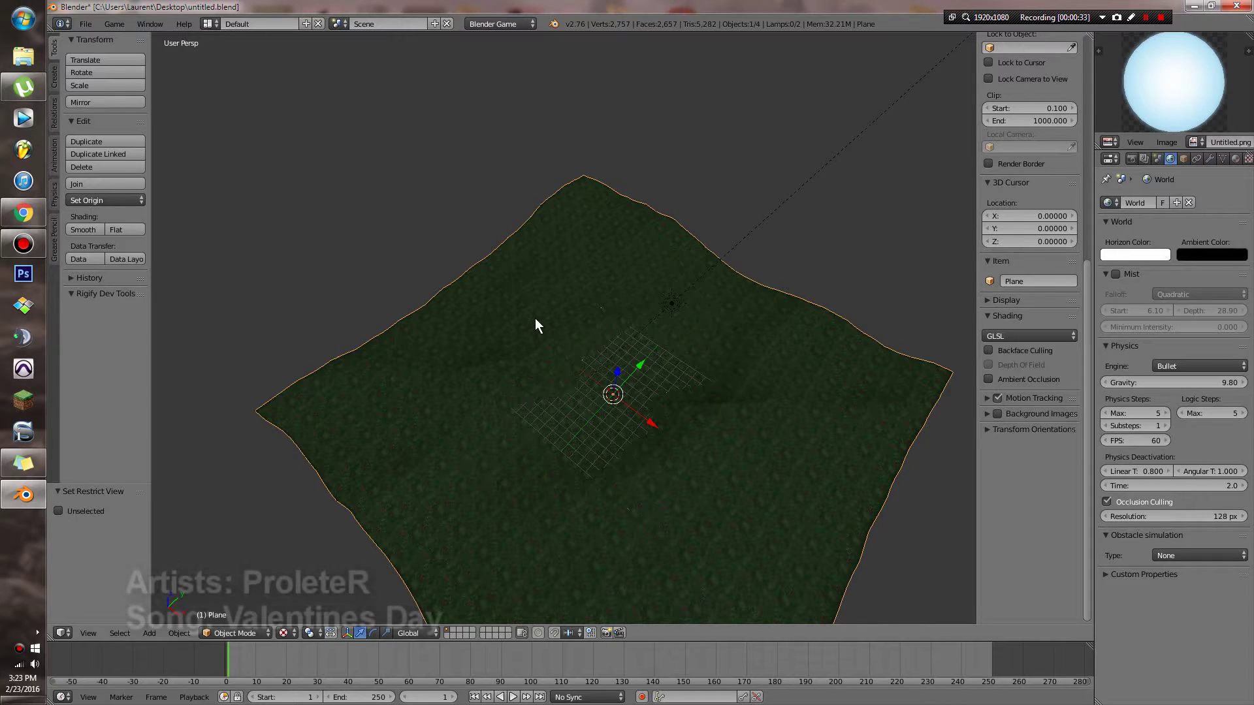
pyautogui.hotkey('shift', 'f')
pyautogui.press('d')
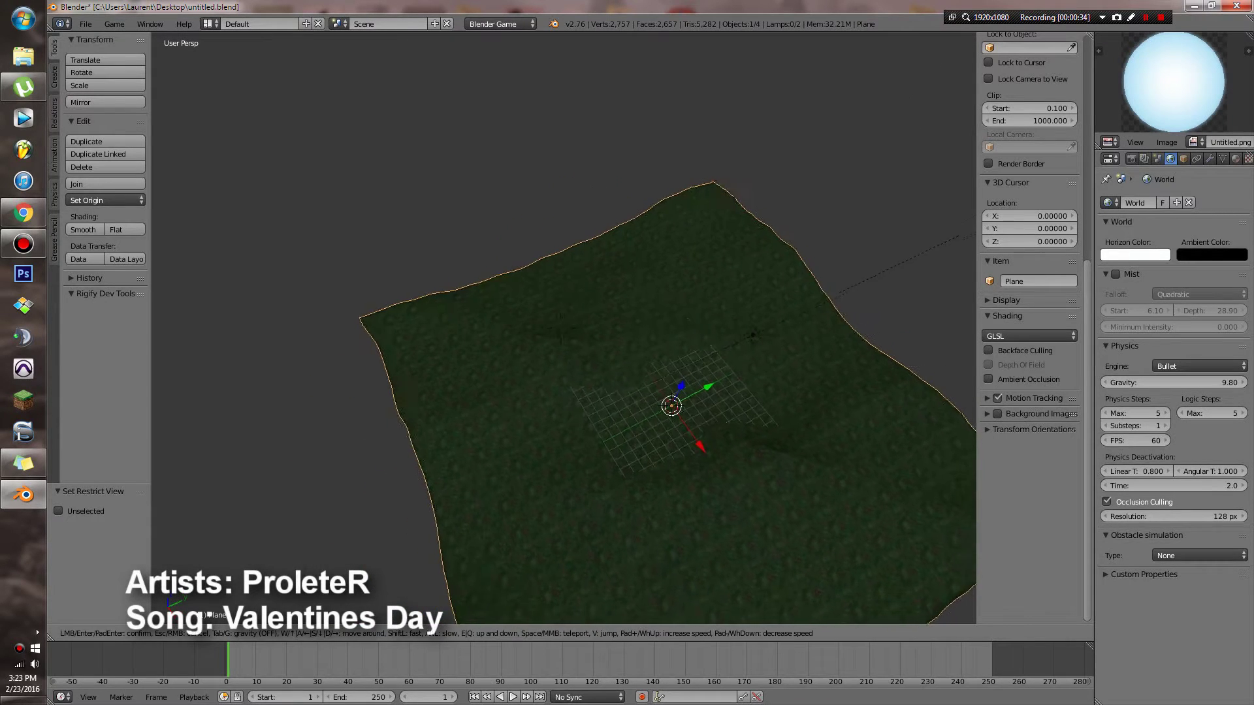
pyautogui.press('d')
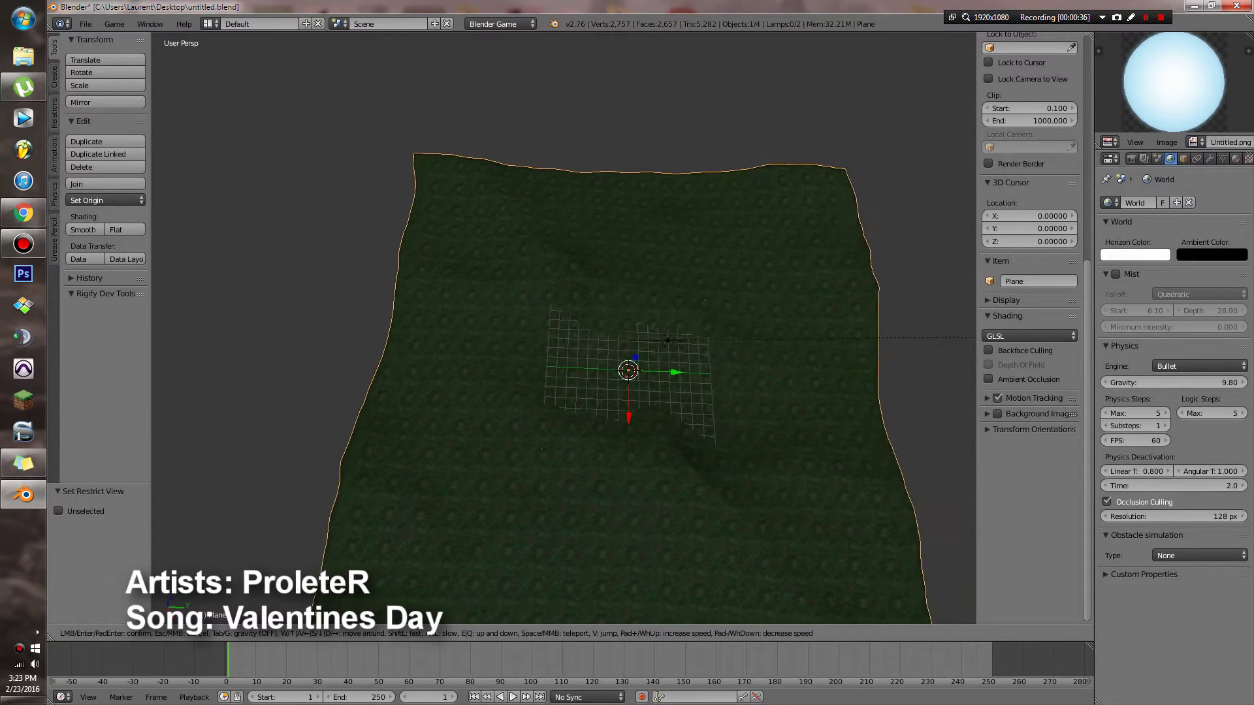
pyautogui.press('w')
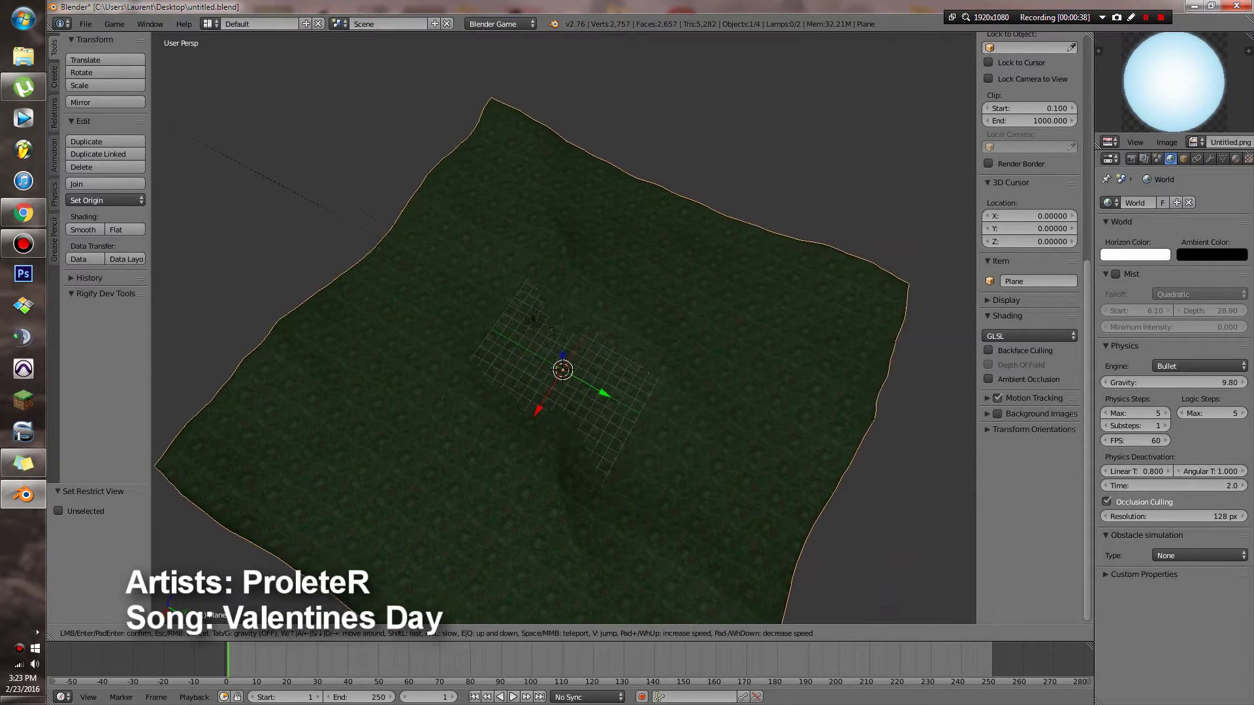
pyautogui.press('s')
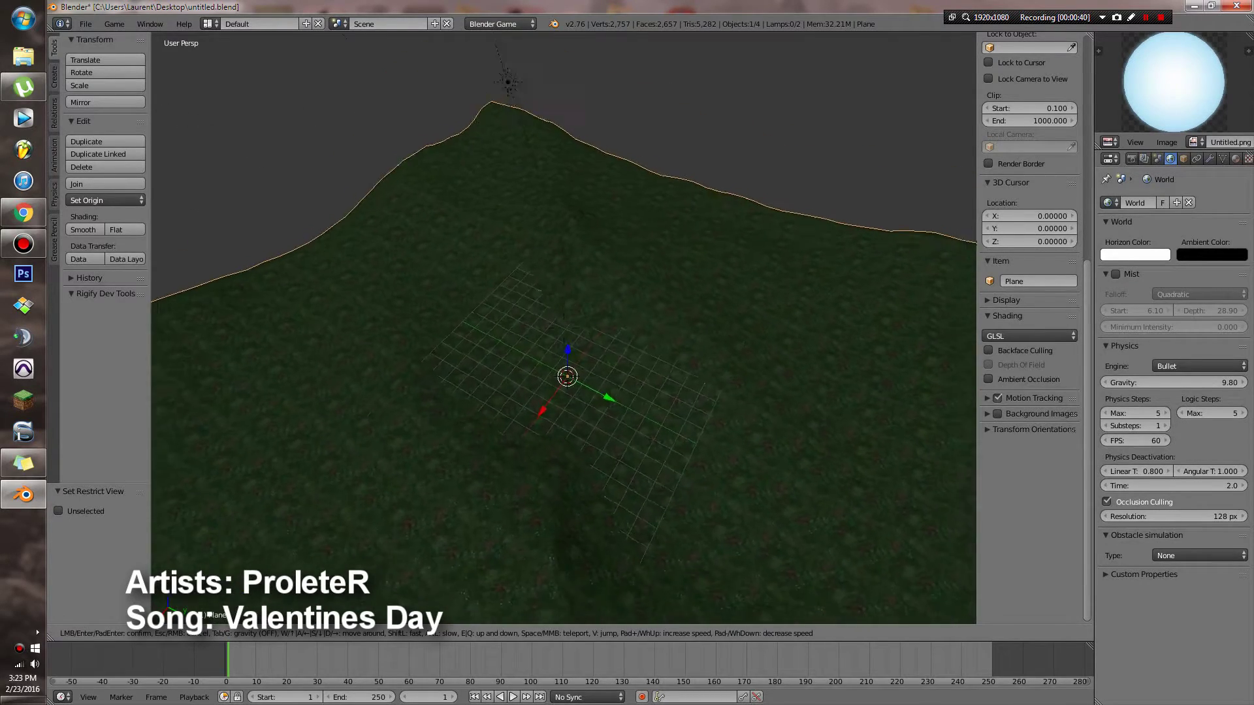
pyautogui.press('s')
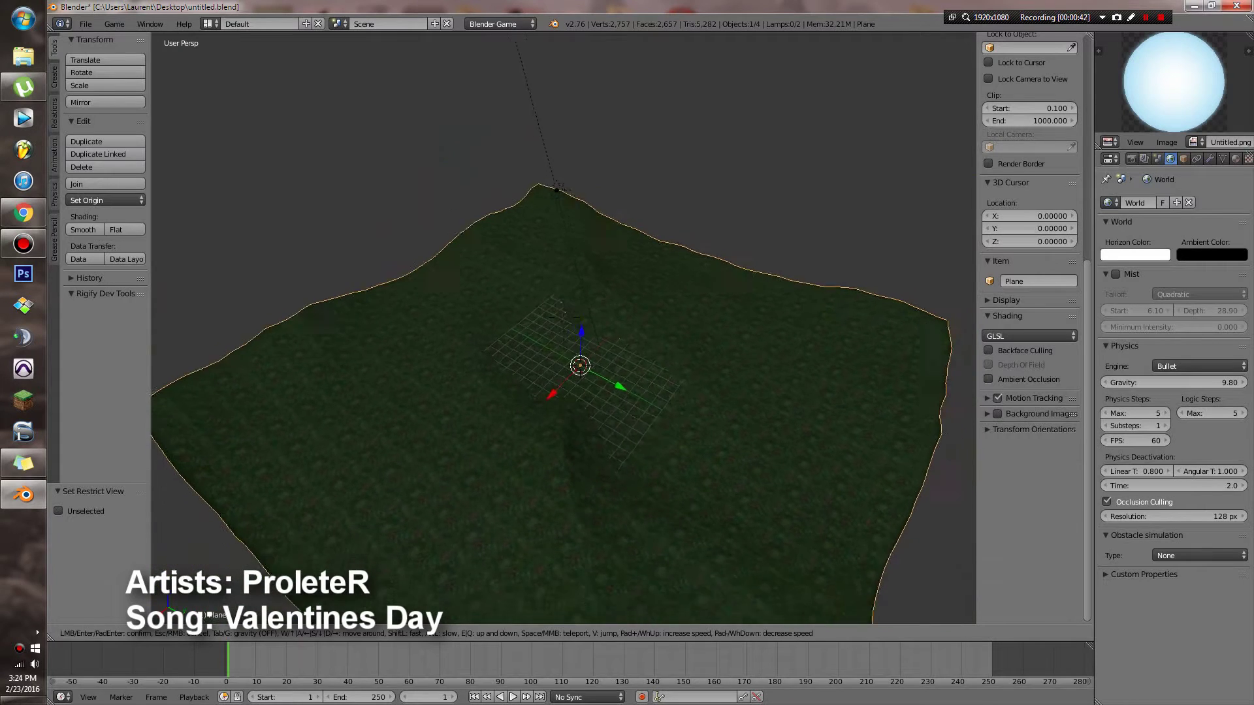
pyautogui.press('Return')
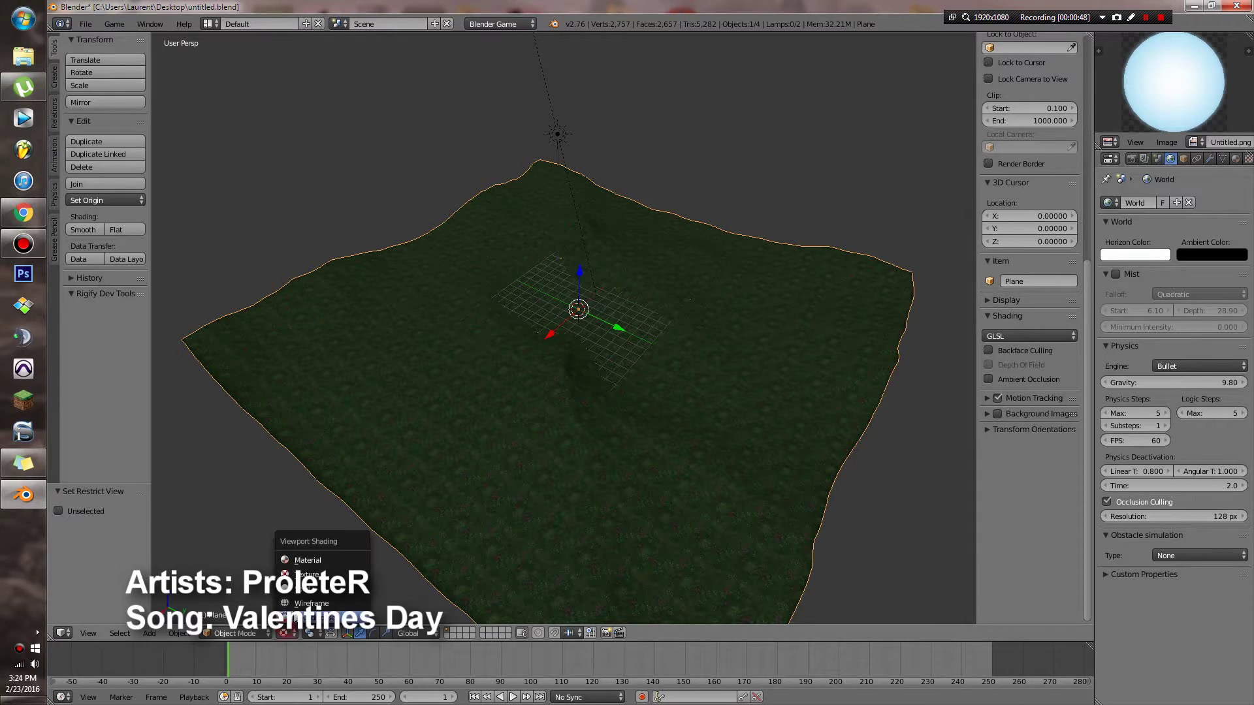
# Switch the viewport to solid shading and put the terrain plane into Texture Paint mode.
pyautogui.hotkey('alt', 'z')
pyautogui.click(234, 634)
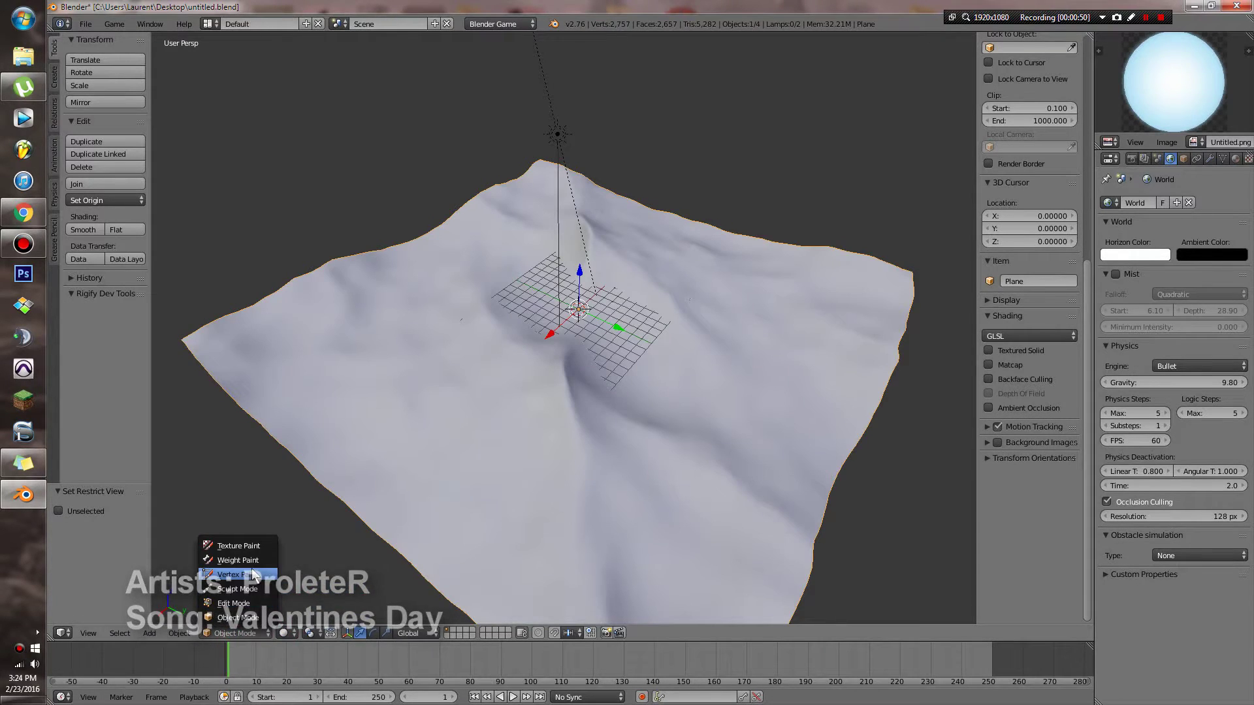
pyautogui.click(239, 546)
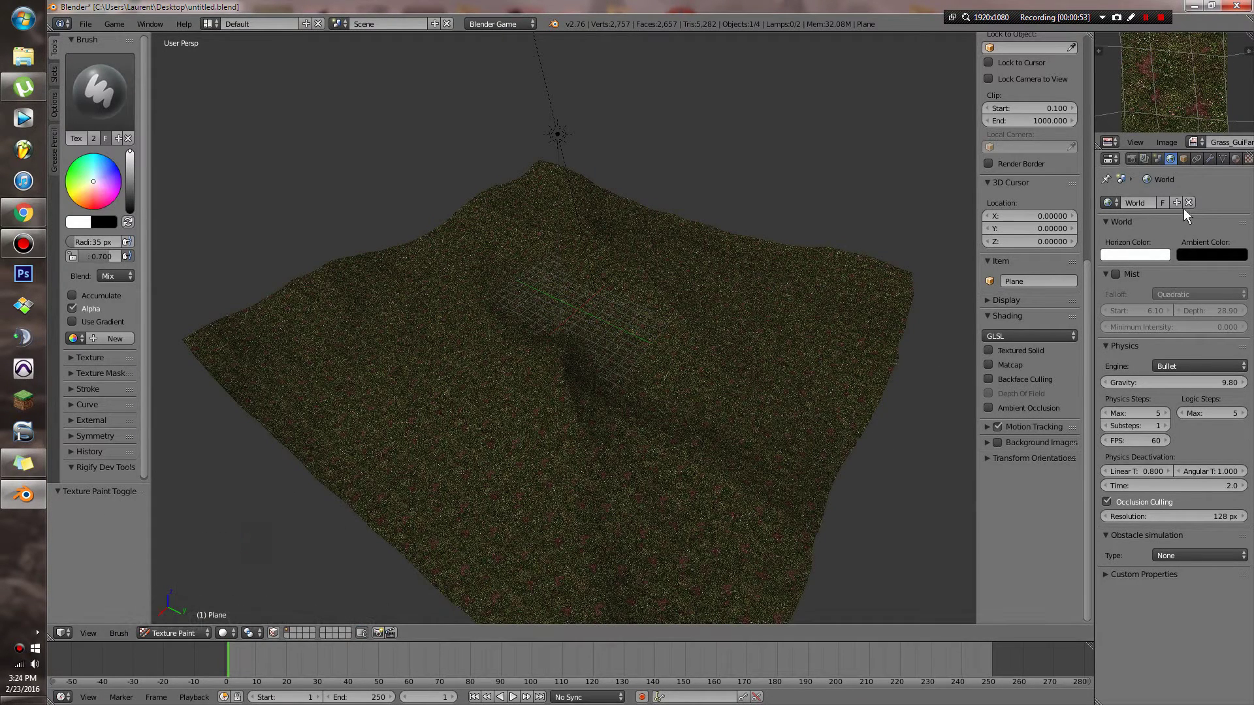
# Move the terrain material's three textures down one slot each so that the first texture slot is free.
pyautogui.click(1235, 159)
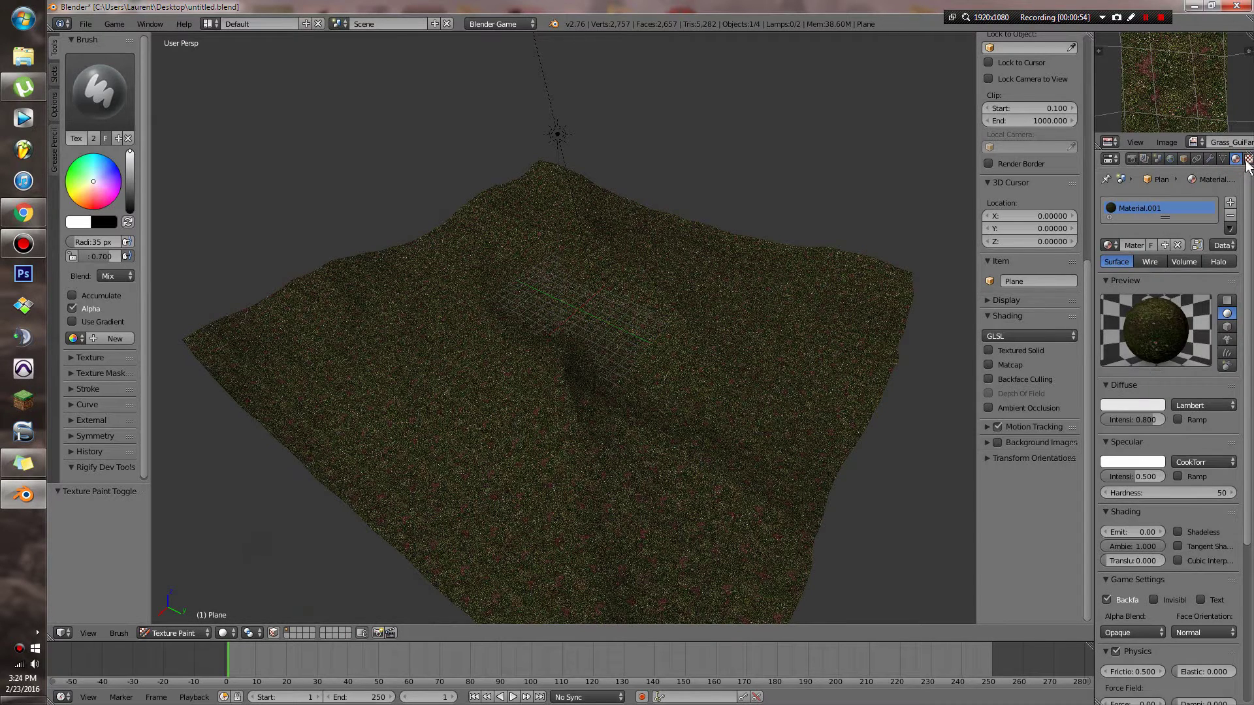
pyautogui.click(1248, 160)
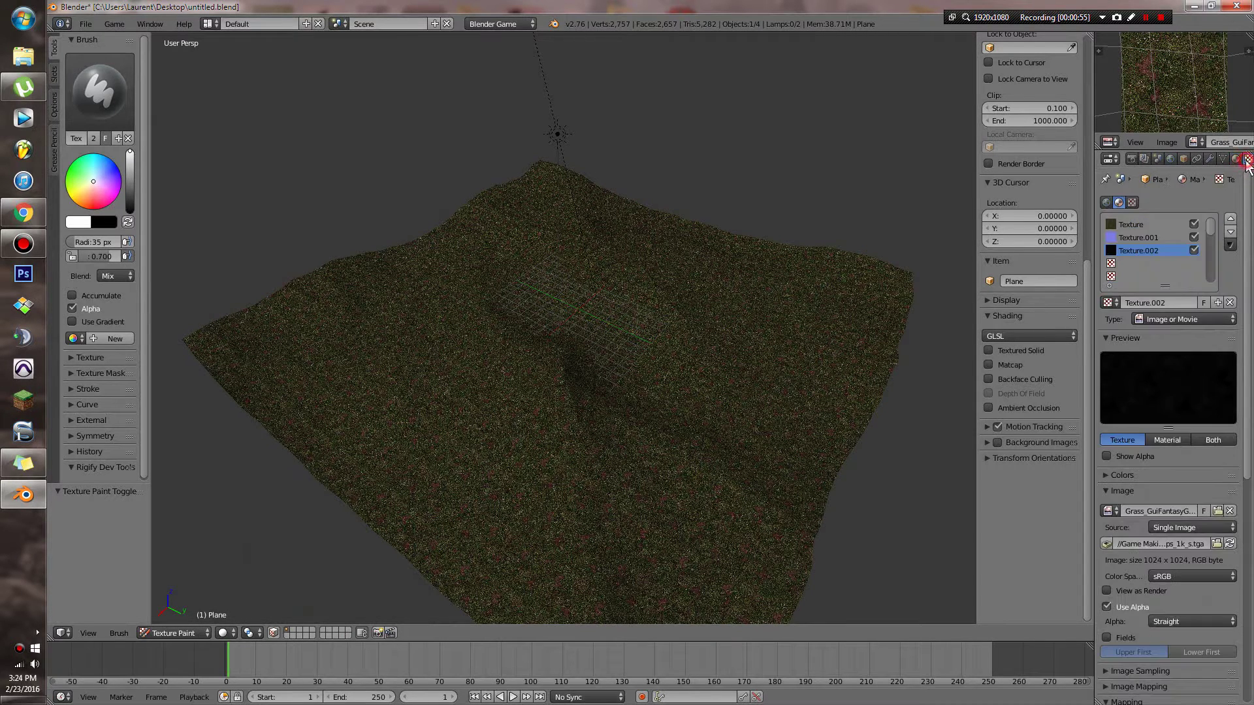
pyautogui.click(1231, 231)
pyautogui.click(1138, 237)
pyautogui.click(1231, 231)
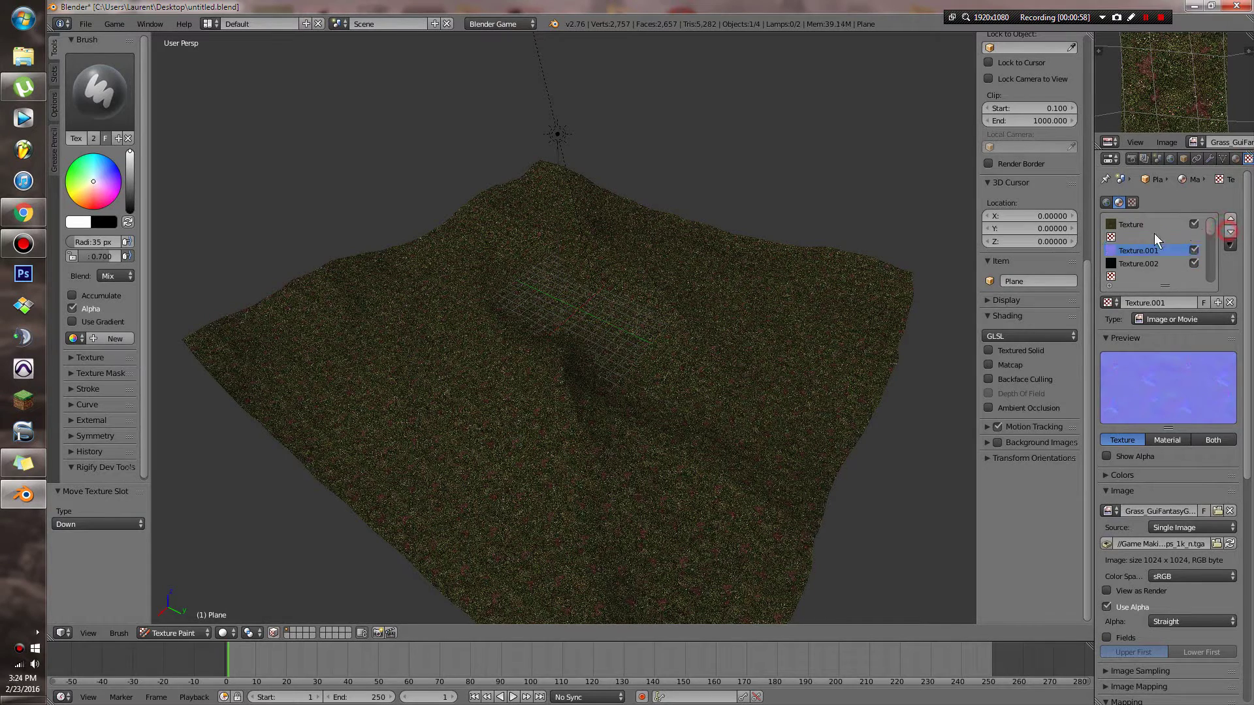
pyautogui.click(1131, 224)
pyautogui.click(1231, 232)
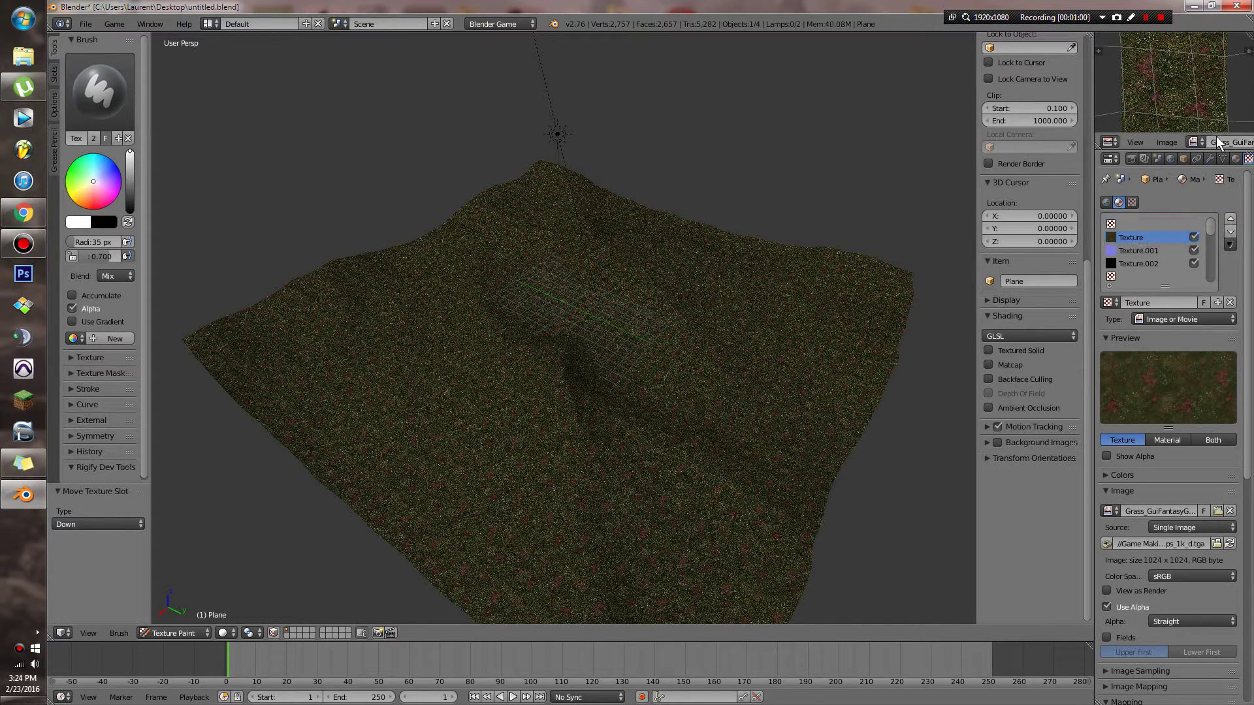
# Create a new blank 1024 × 1024 px image named groundMap with alpha.
pyautogui.scroll(-3, 1219, 143)
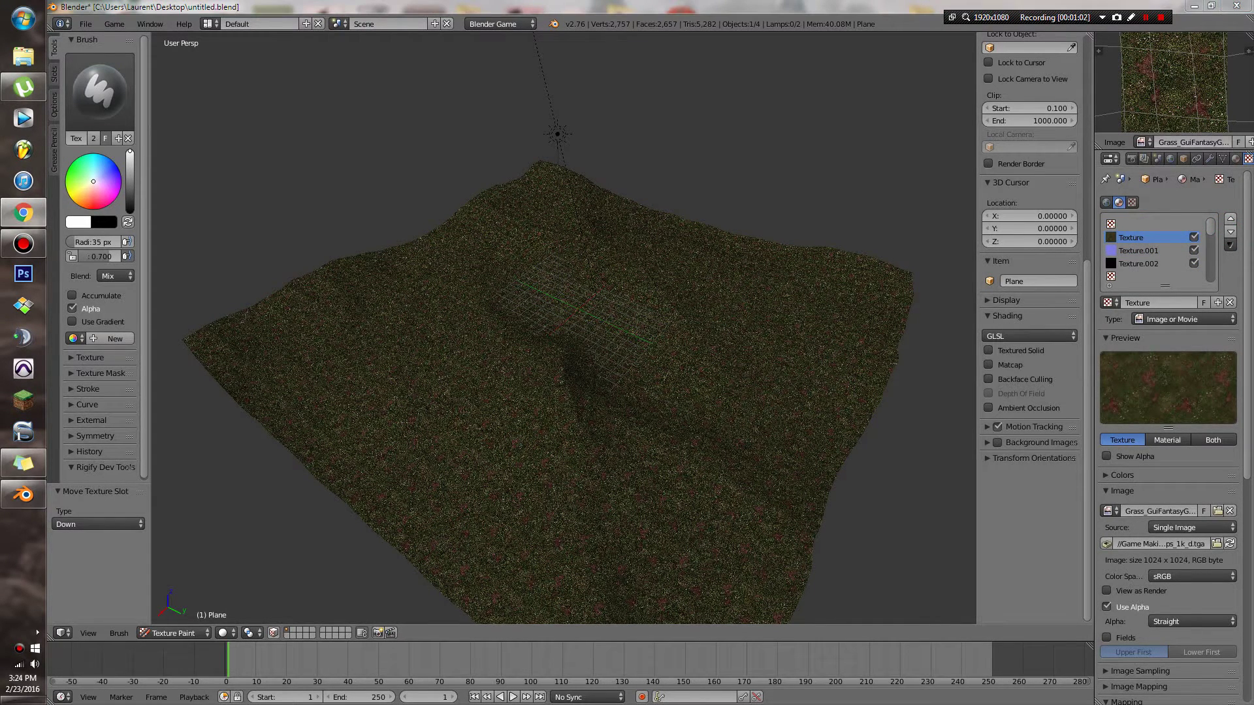
pyautogui.click(1249, 142)
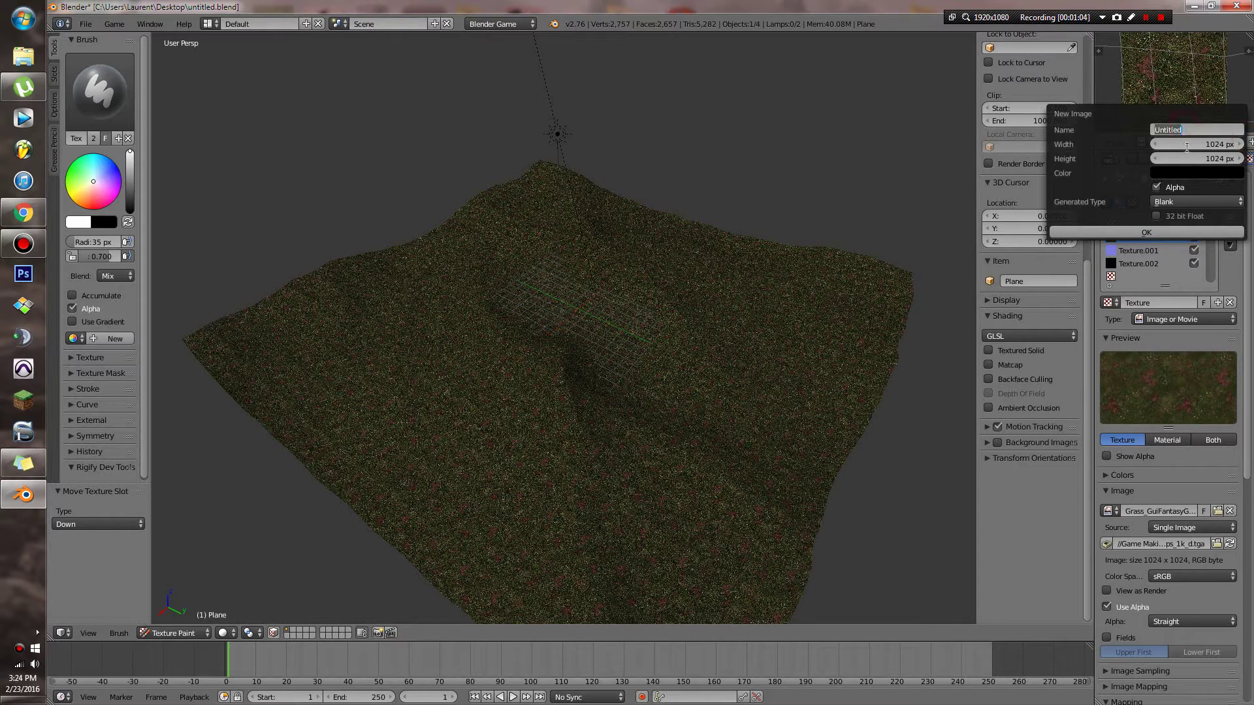
pyautogui.write('groundMap')
pyautogui.press('Return')
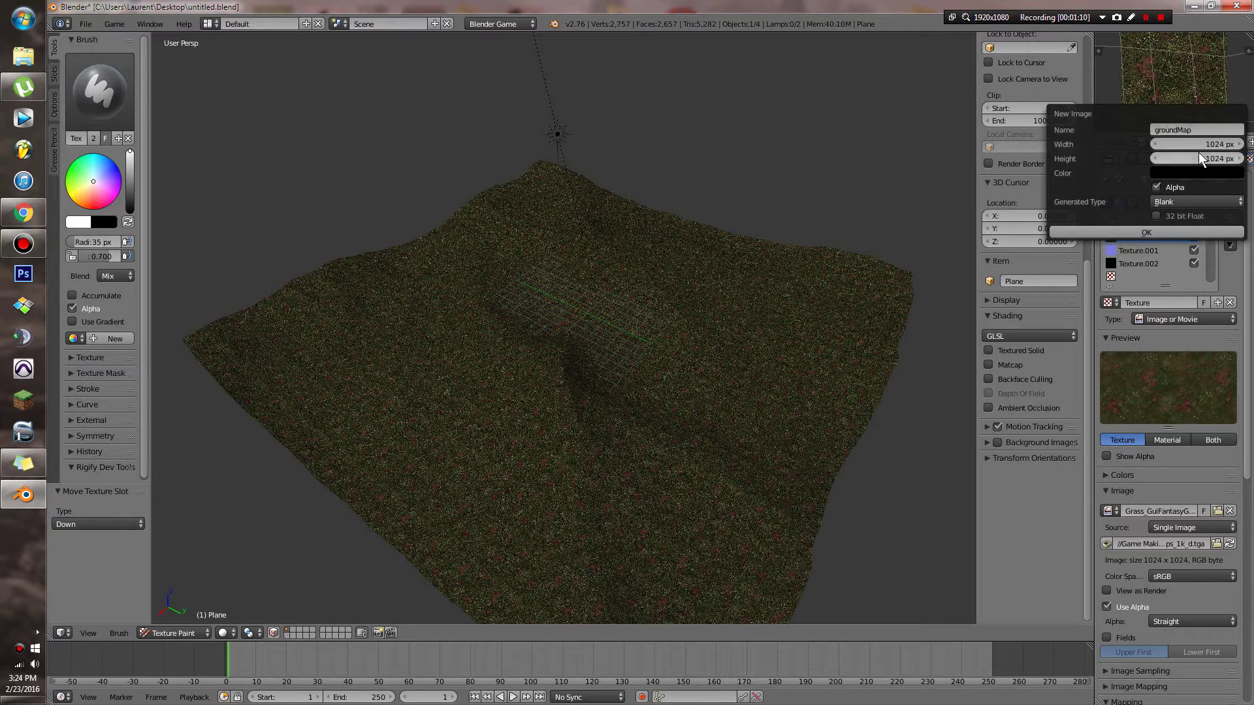
pyautogui.click(1115, 234)
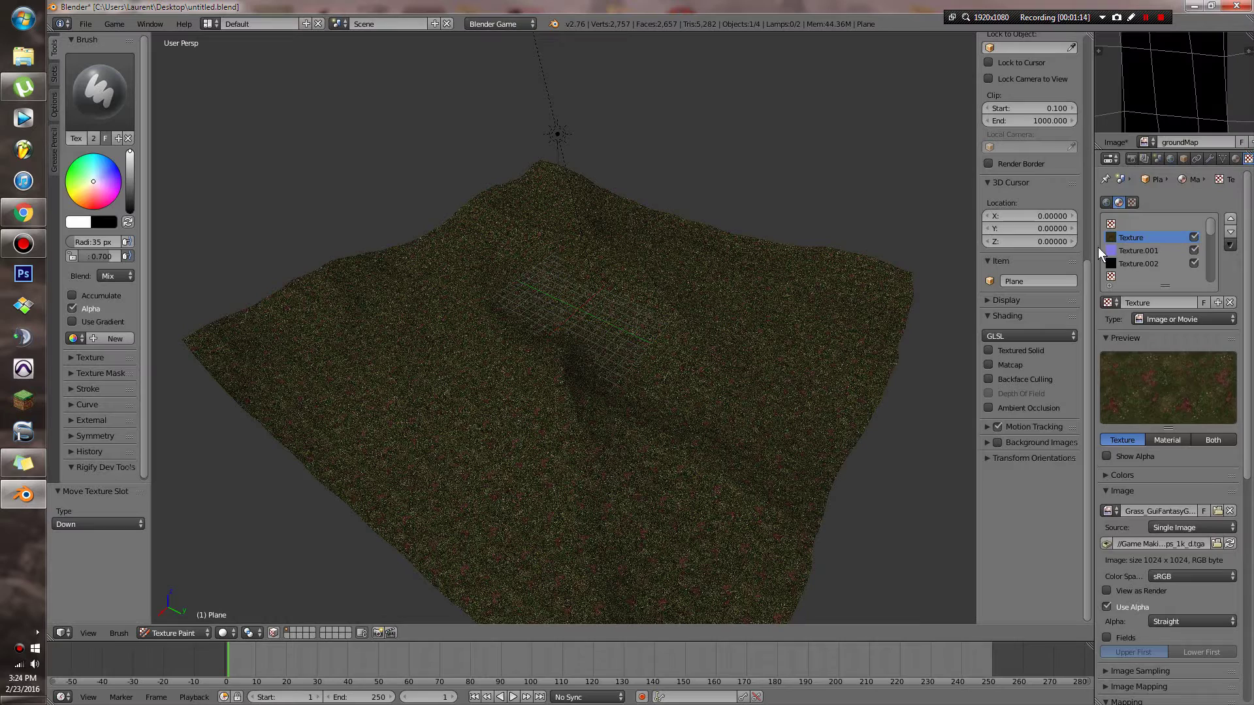
# Add a new texture in the material's empty first slot and assign the groundMap image to it.
pyautogui.click(1136, 224)
pyautogui.click(1140, 303)
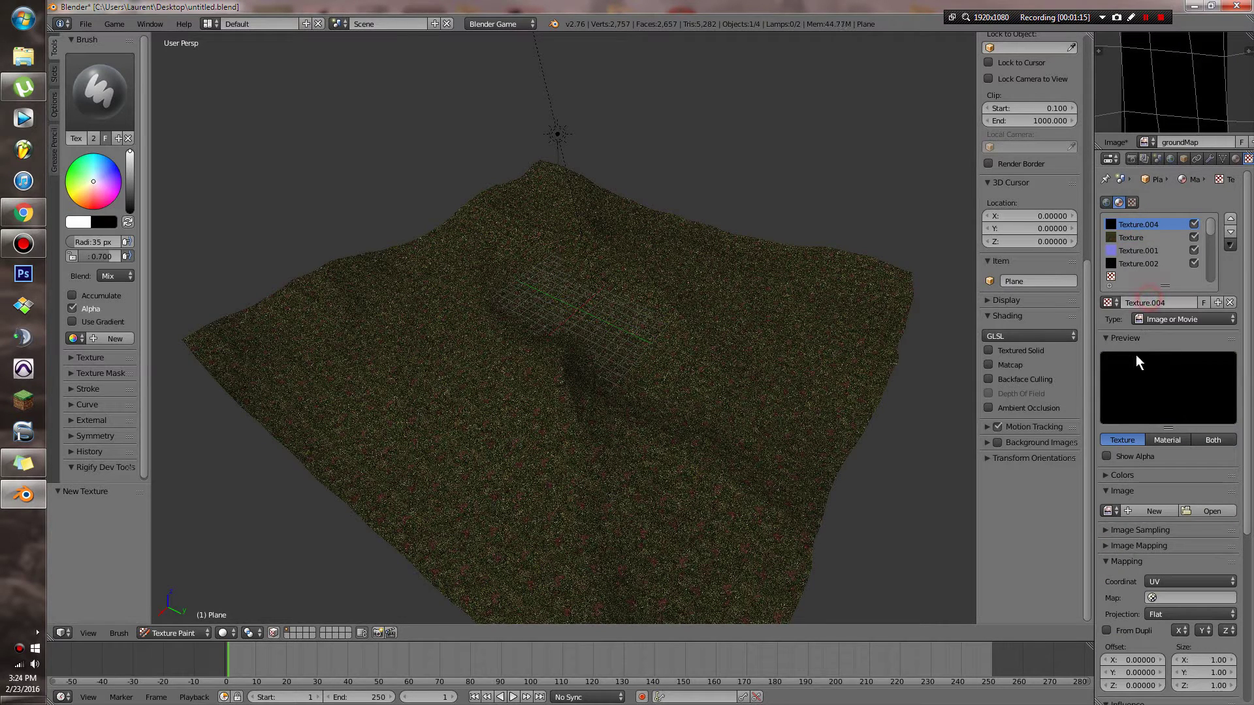
pyautogui.click(1108, 511)
pyautogui.click(996, 569)
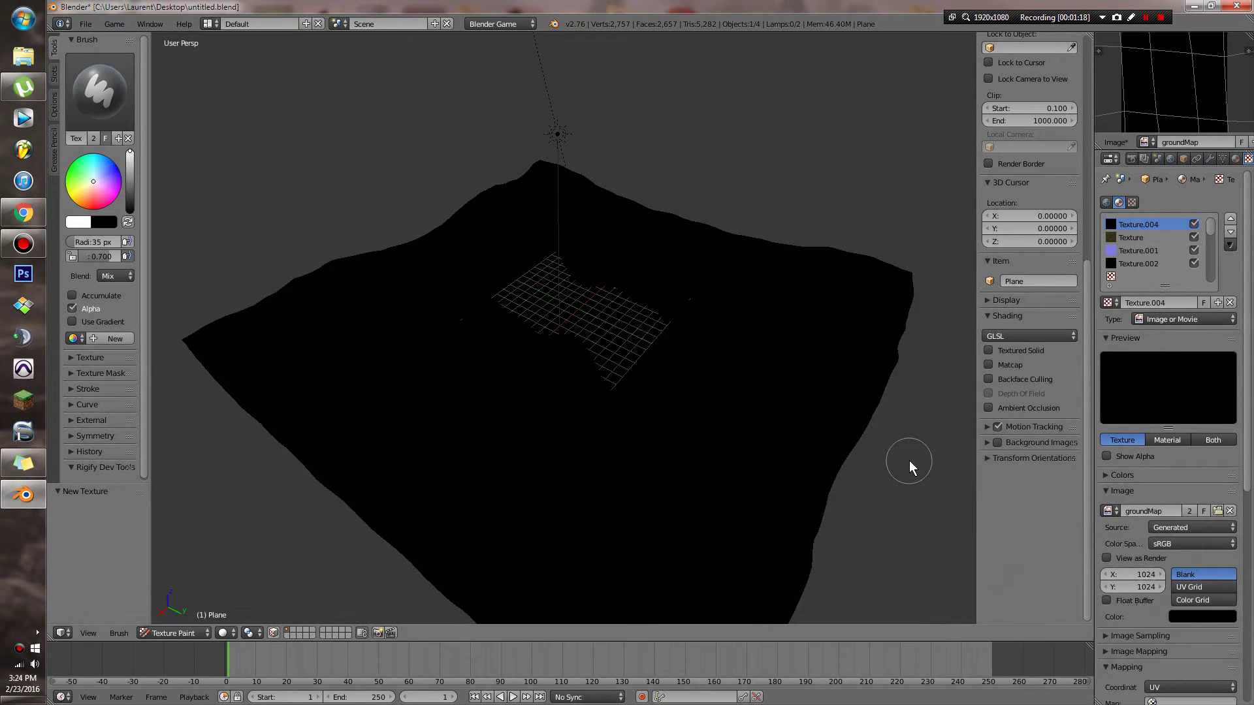
# Try a white paint stroke on the terrain and an unwrap of the mesh on its existing UV map.
pyautogui.moveTo(587, 403); pyautogui.dragTo(588, 411, button='middle')
pyautogui.moveTo(493, 437)
pyautogui.mouseDown()
pyautogui.moveTo(560, 505)
pyautogui.moveTo(696, 454)
pyautogui.moveTo(657, 461)
pyautogui.mouseUp()
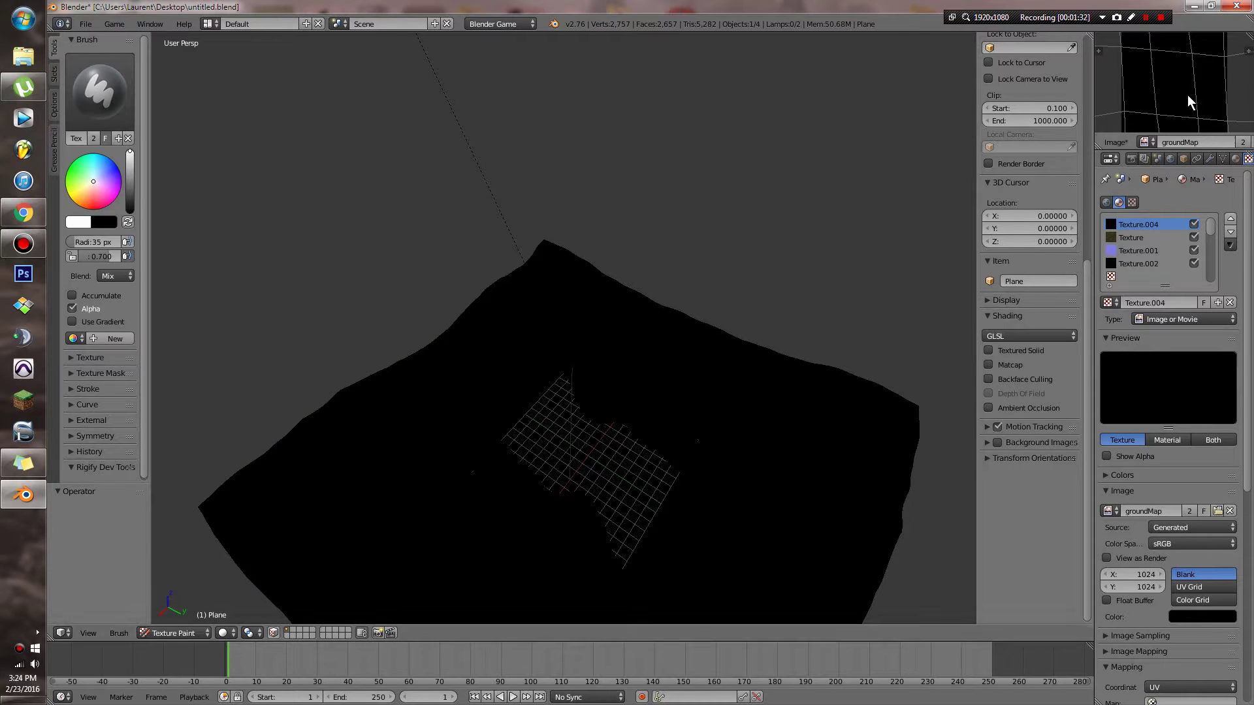
pyautogui.press('Tab')
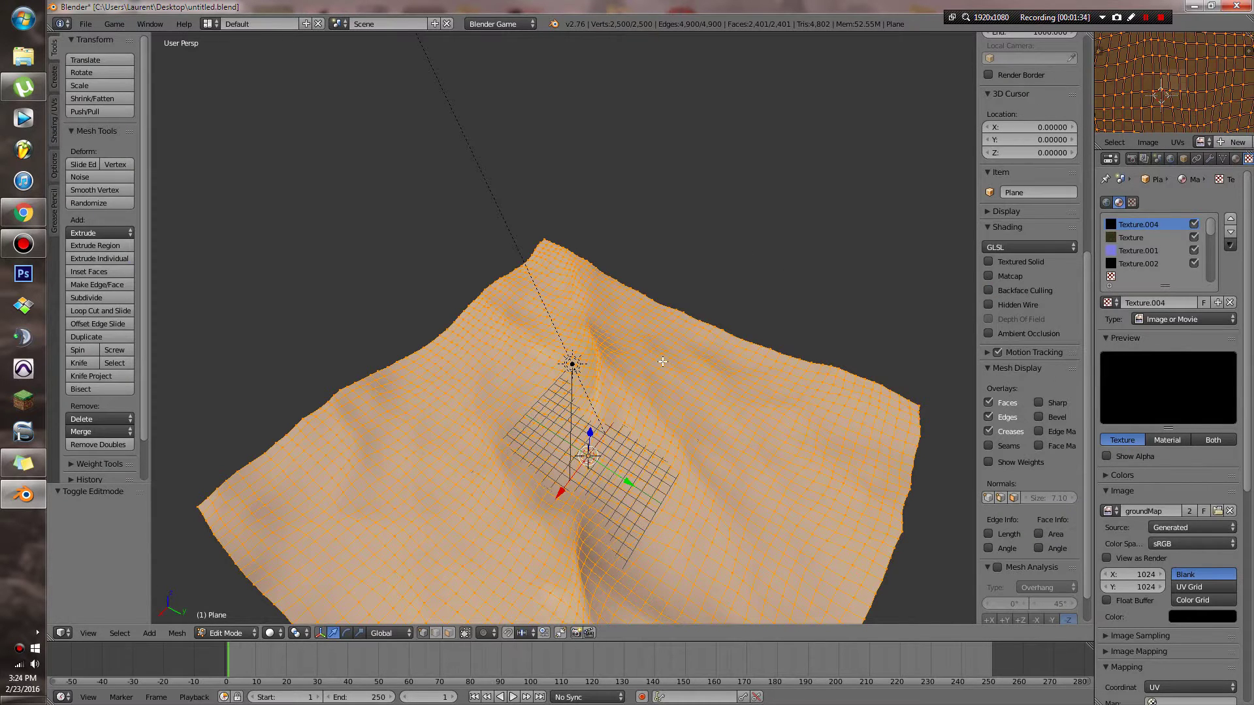
pyautogui.press('u')
pyautogui.click(662, 361)
pyautogui.press('Tab')
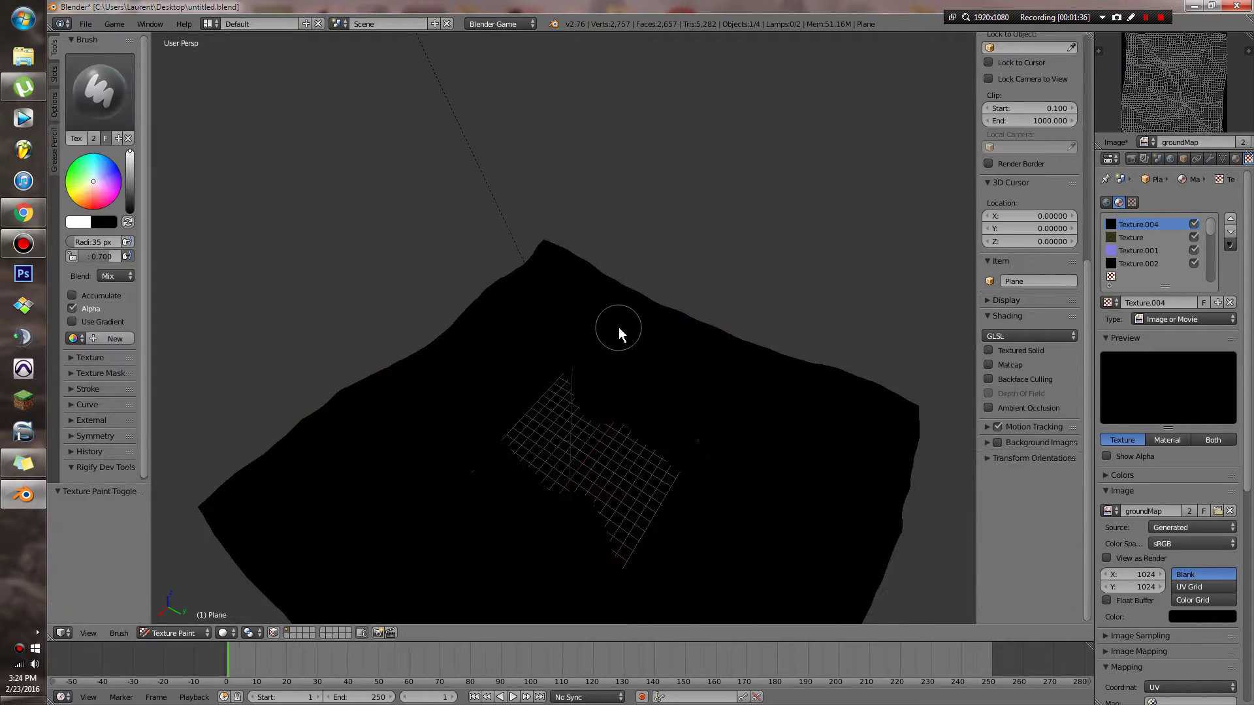
pyautogui.scroll(-4, 539, 382)
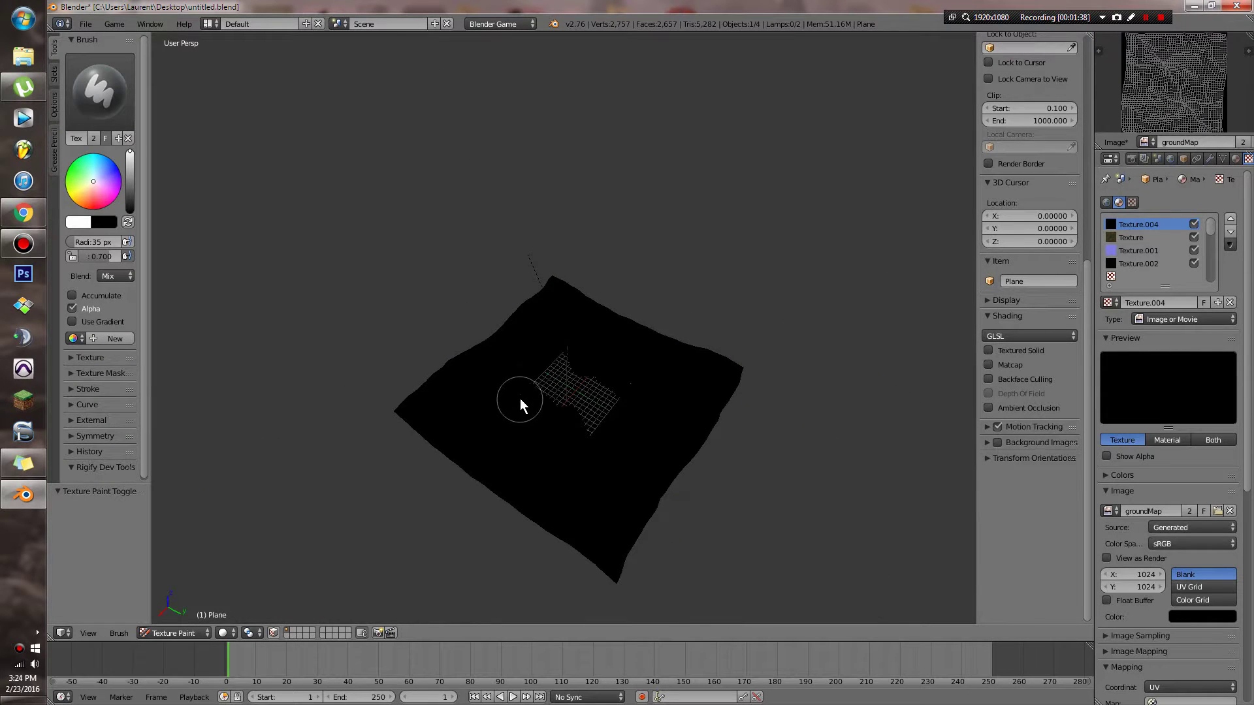
pyautogui.press('Tab')
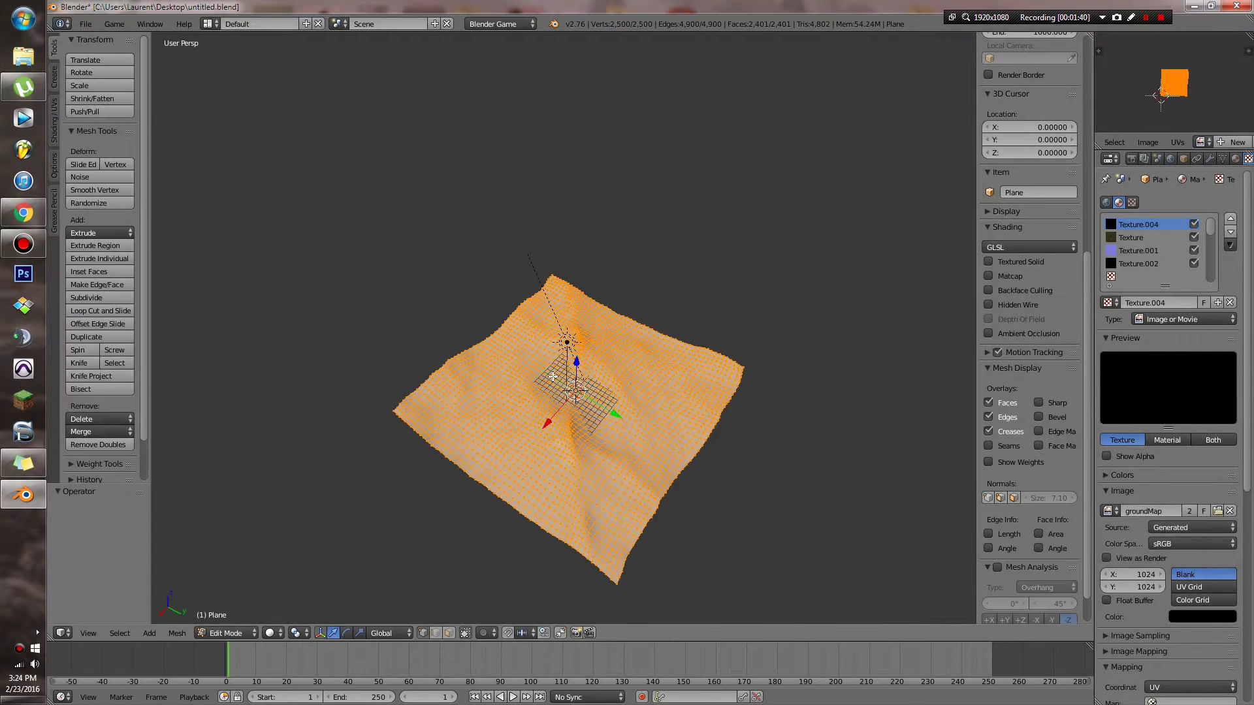
pyautogui.press('Tab')
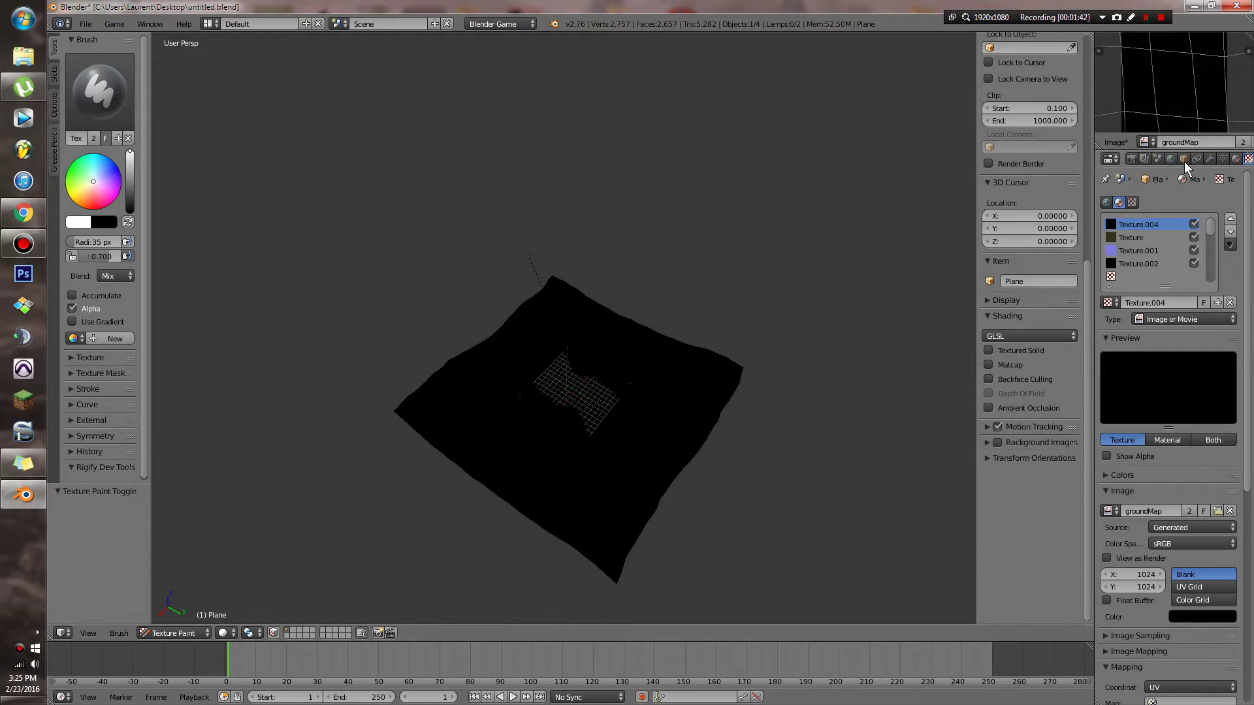
# Unwrap the terrain mesh onto a newly added second UV map and save the file.
pyautogui.click(1222, 159)
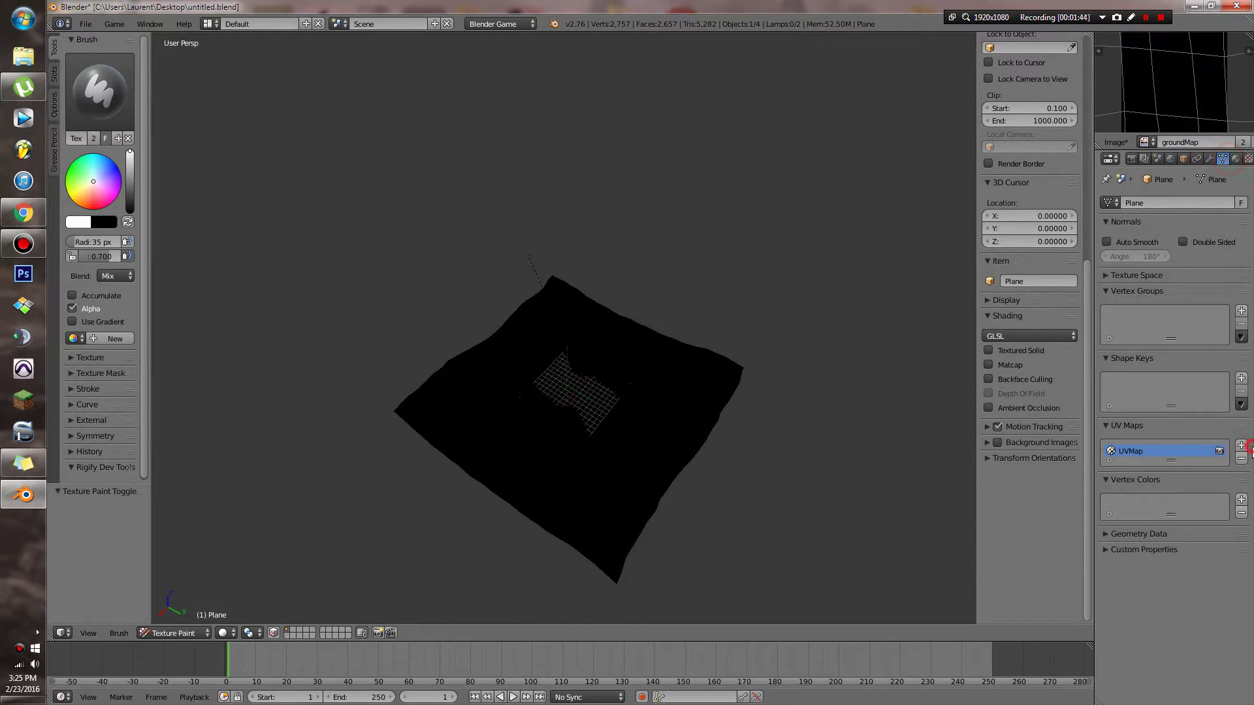
pyautogui.click(1241, 446)
pyautogui.press('Tab')
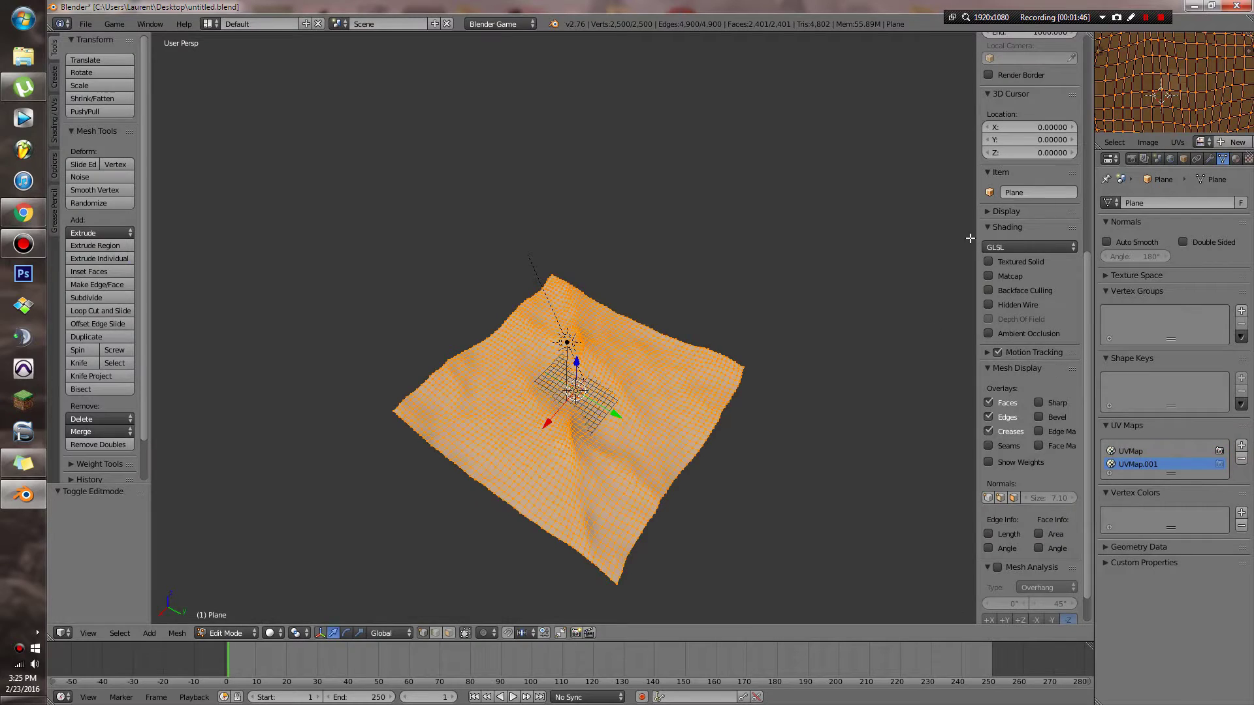
pyautogui.press('u')
pyautogui.click(625, 325)
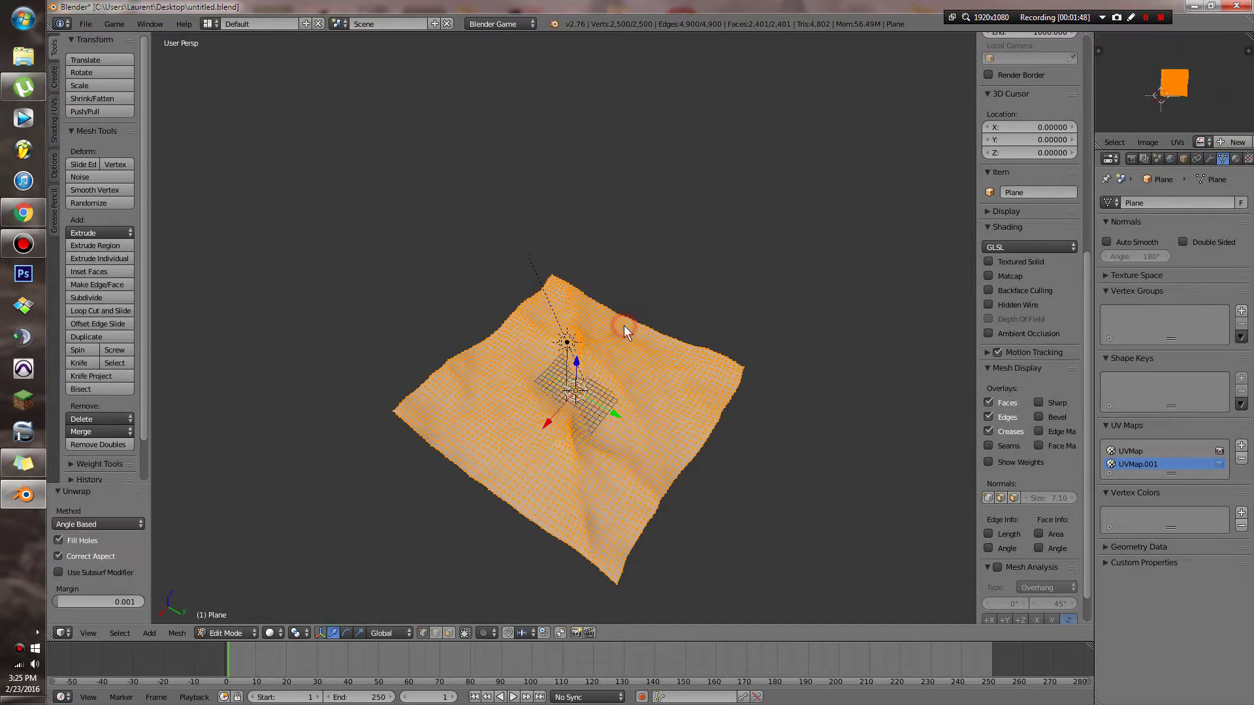
pyautogui.press('Tab')
pyautogui.hotkey('ctrl', 's')
pyautogui.click(624, 326)
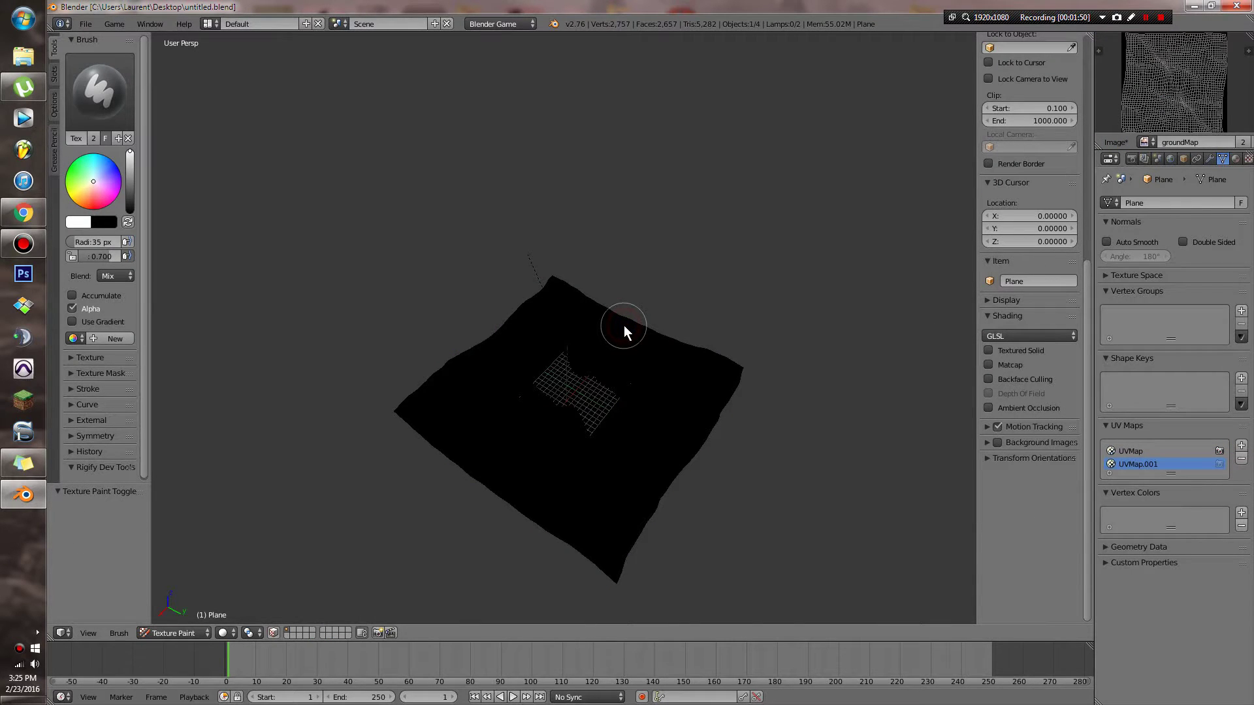
# Paint a white stroke inward from one corner of the terrain and set the brush strength to 1.000.
pyautogui.moveTo(621, 356); pyautogui.dragTo(590, 369, button='middle')
pyautogui.scroll(-4, 496, 378)
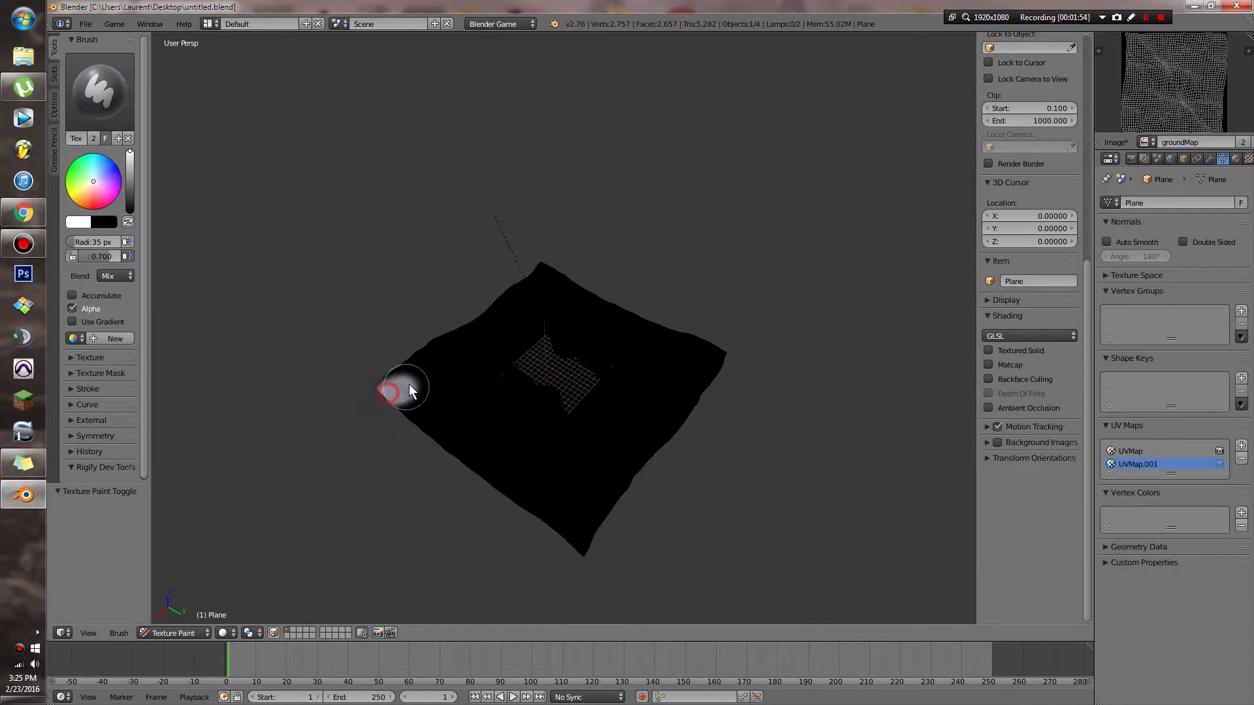
pyautogui.moveTo(428, 379); pyautogui.dragTo(387, 393)
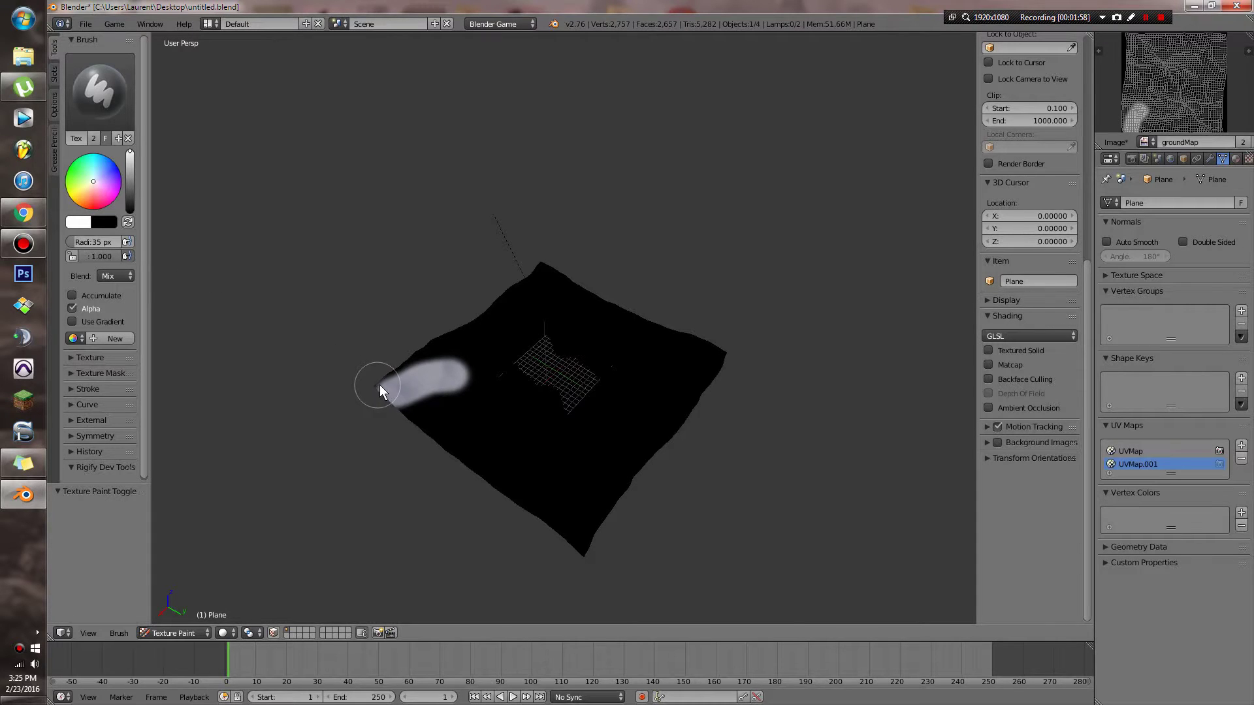
# Try another white stroke at the terrain's corner in orthographic top view and undo all the strokes painted there.
pyautogui.press('KP_7')
pyautogui.scroll(4, 720, 327)
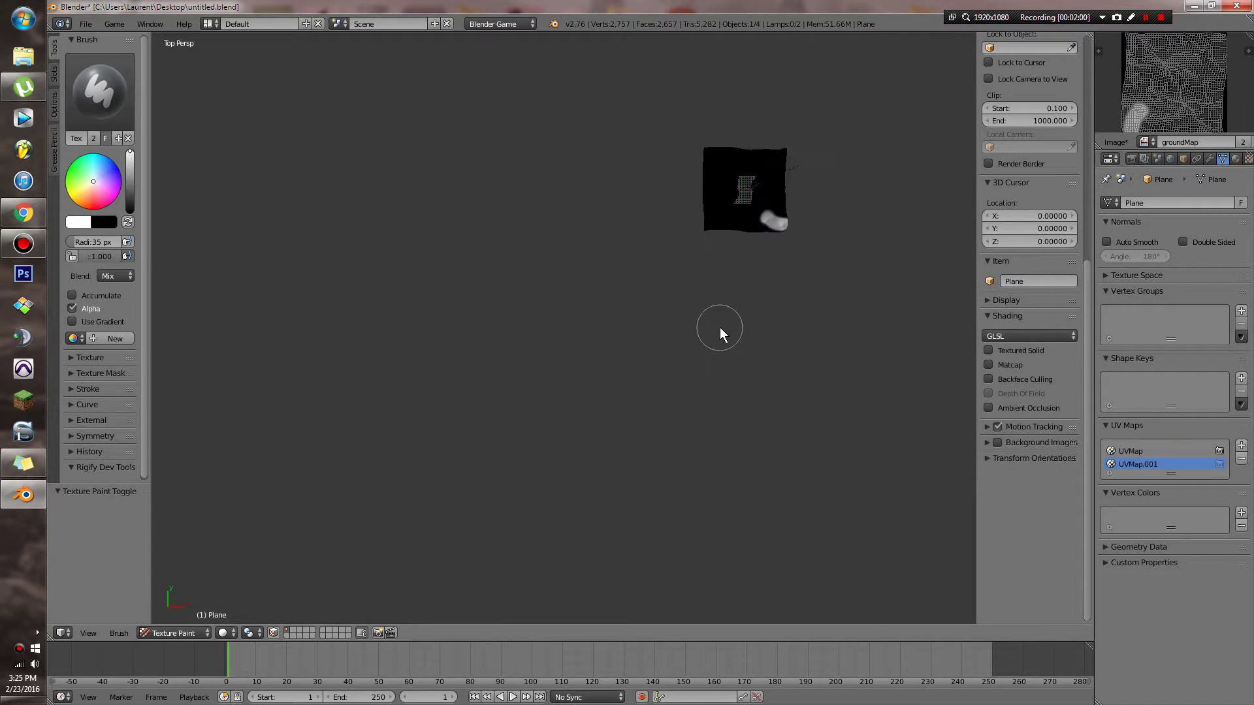
pyautogui.press('KP_5')
pyautogui.scroll(2, 734, 315)
pyautogui.keyDown('shift'); pyautogui.moveTo(758, 280); pyautogui.dragTo(620, 367, button='middle'); pyautogui.keyUp('shift')
pyautogui.scroll(3, 625, 344)
pyautogui.keyDown('shift'); pyautogui.moveTo(667, 296); pyautogui.dragTo(582, 369, button='middle'); pyautogui.keyUp('shift')
pyautogui.scroll(1, 582, 370)
pyautogui.scroll(5, 582, 370)
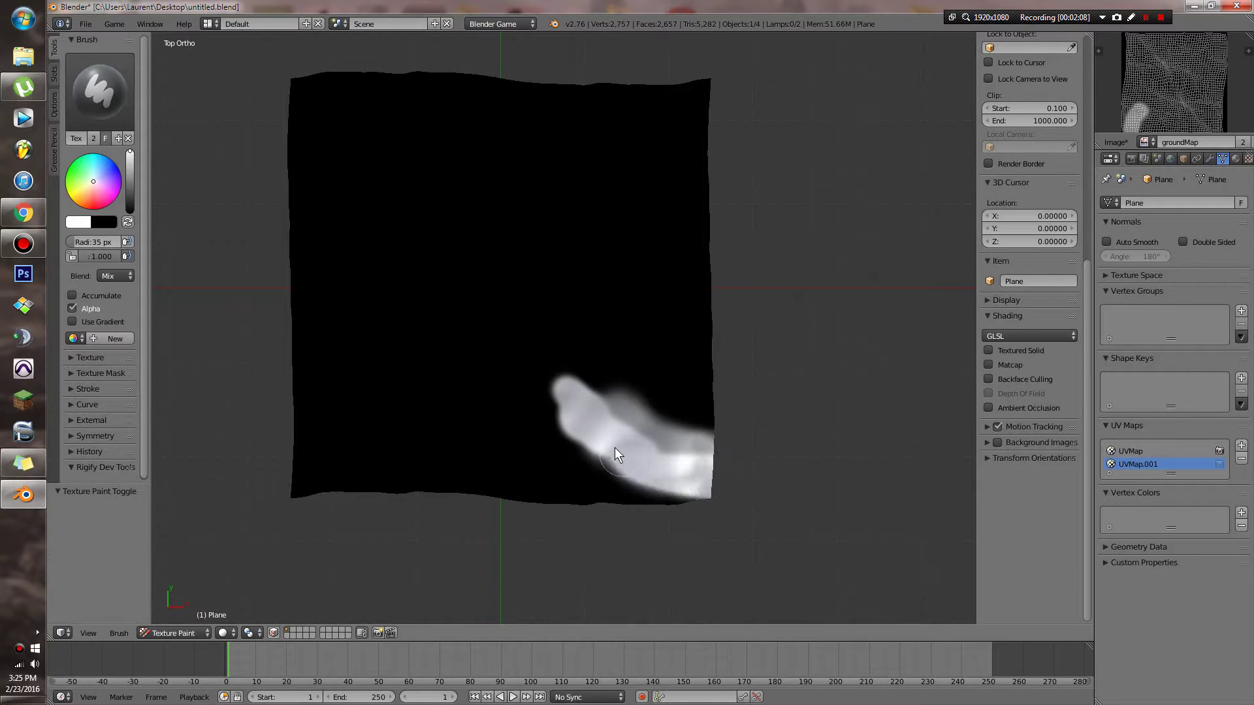
pyautogui.moveTo(615, 449); pyautogui.dragTo(696, 462)
pyautogui.hotkey('ctrl', 'z')
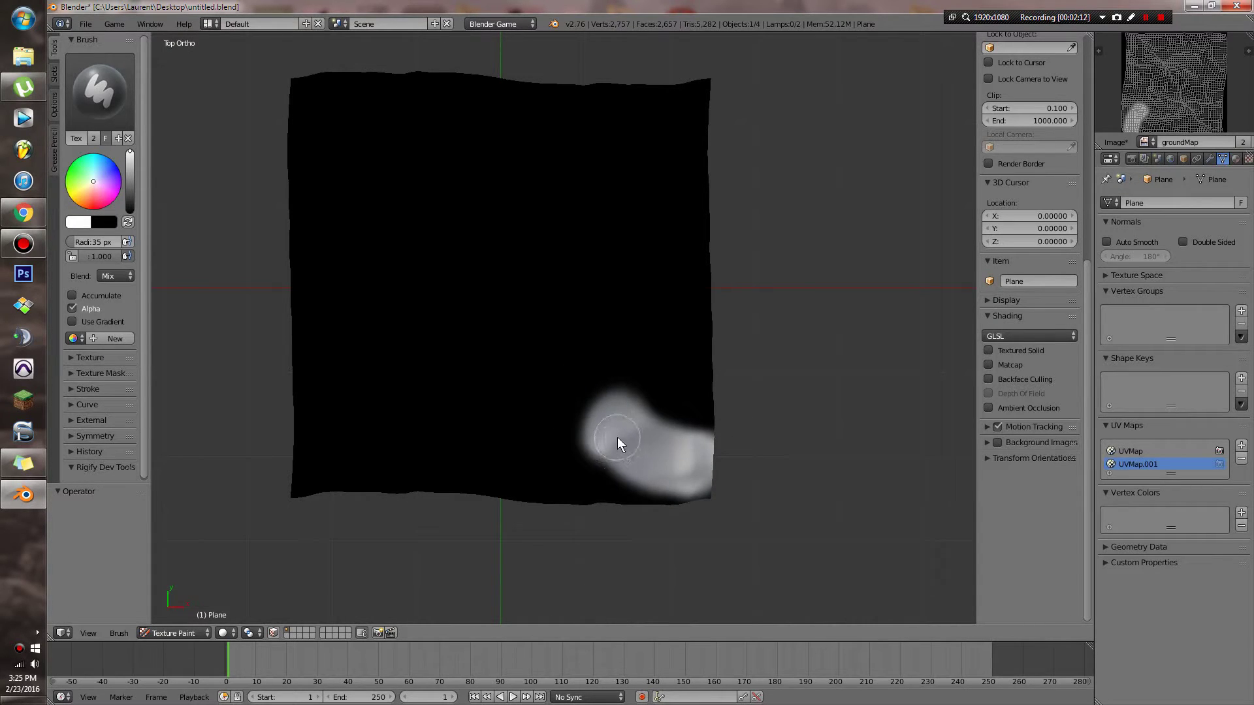
pyautogui.hotkey('ctrl', 'z')
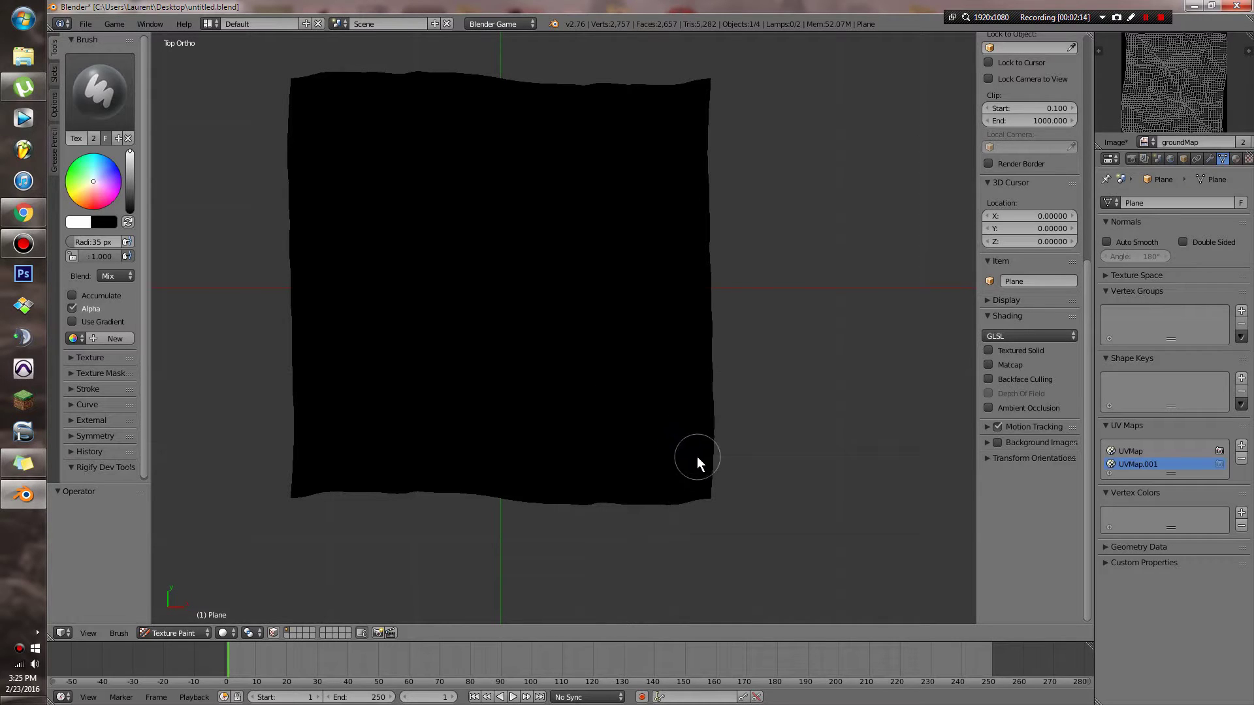
# Set the brush radius to 50 px and paint a white path diagonally across the terrain with a branch curving to the edge.
pyautogui.press('f')
pyautogui.rightClick(622, 422)
pyautogui.press('f')
pyautogui.click(609, 421)
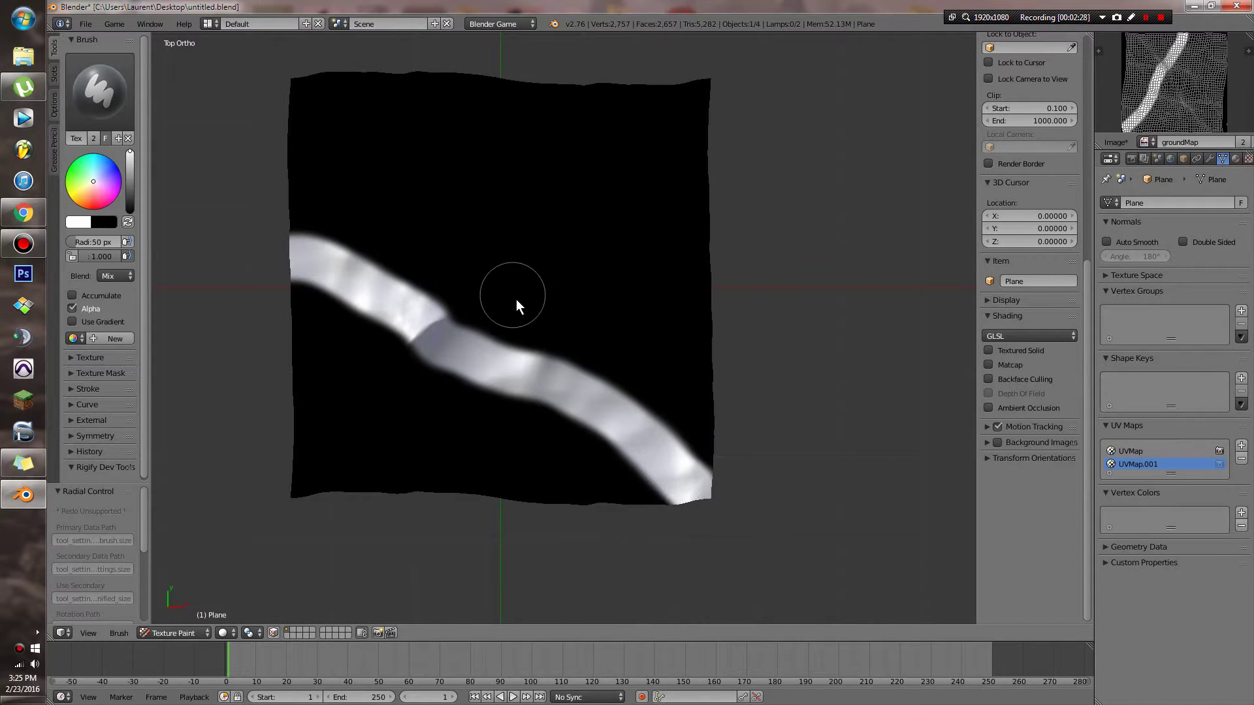
pyautogui.moveTo(514, 293)
pyautogui.mouseDown()
pyautogui.moveTo(526, 261)
pyautogui.moveTo(503, 331)
pyautogui.moveTo(533, 254)
pyautogui.mouseUp()
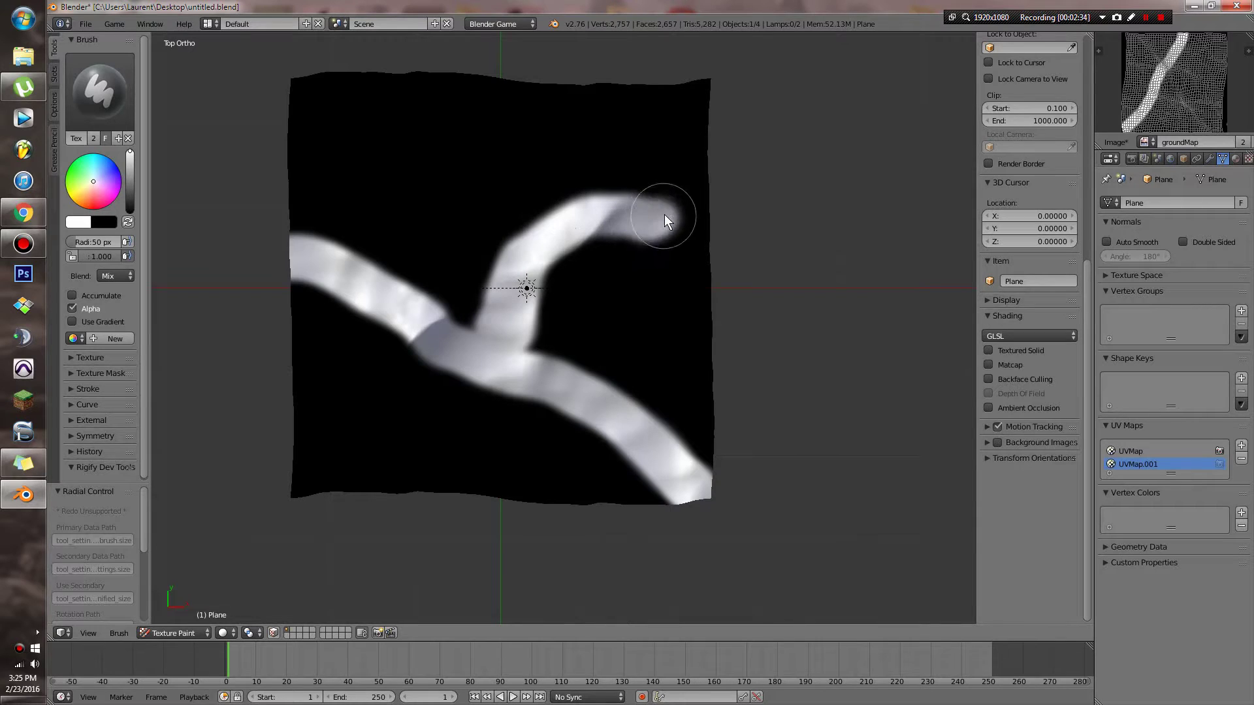
pyautogui.moveTo(695, 190); pyautogui.dragTo(712, 173)
# Inspect the painted terrain from an angle, comparing Texture Paint with Edit Mode and textured viewport shading.
pyautogui.moveTo(723, 283)
pyautogui.mouseDown(button='middle')
pyautogui.moveTo(689, 252)
pyautogui.moveTo(683, 302)
pyautogui.mouseUp(button='middle')
pyautogui.scroll(2, 681, 289)
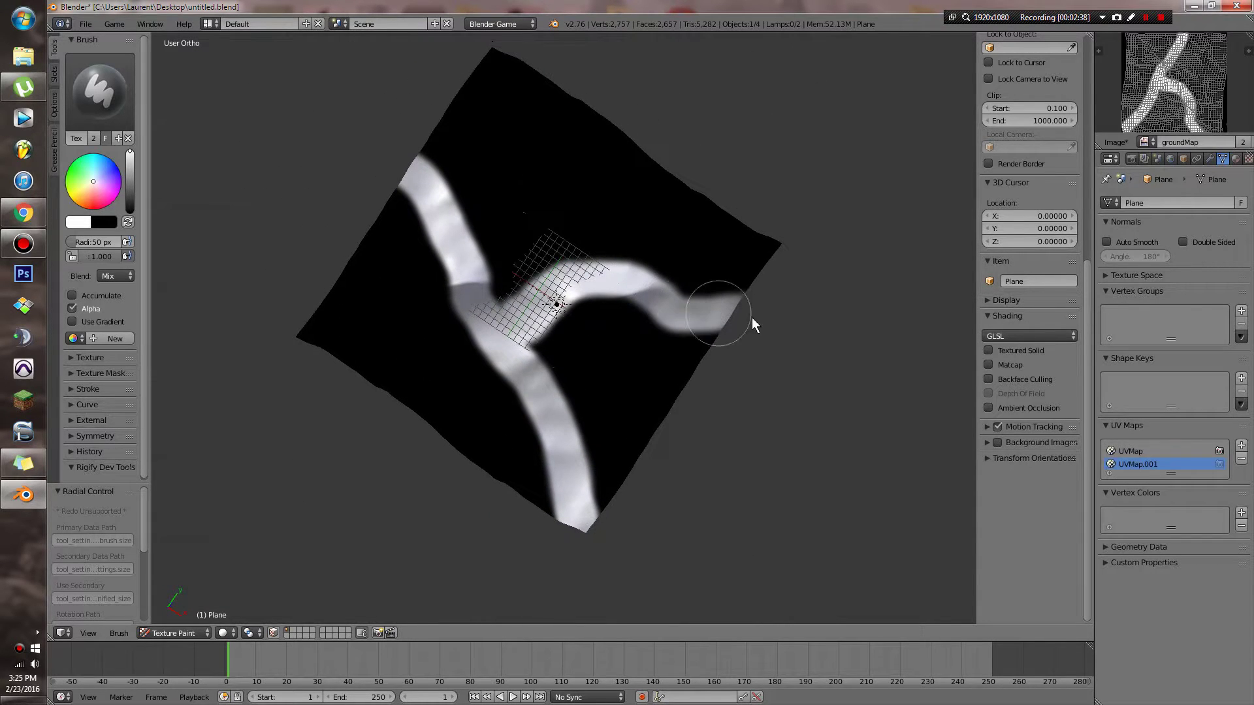
pyautogui.press('Tab')
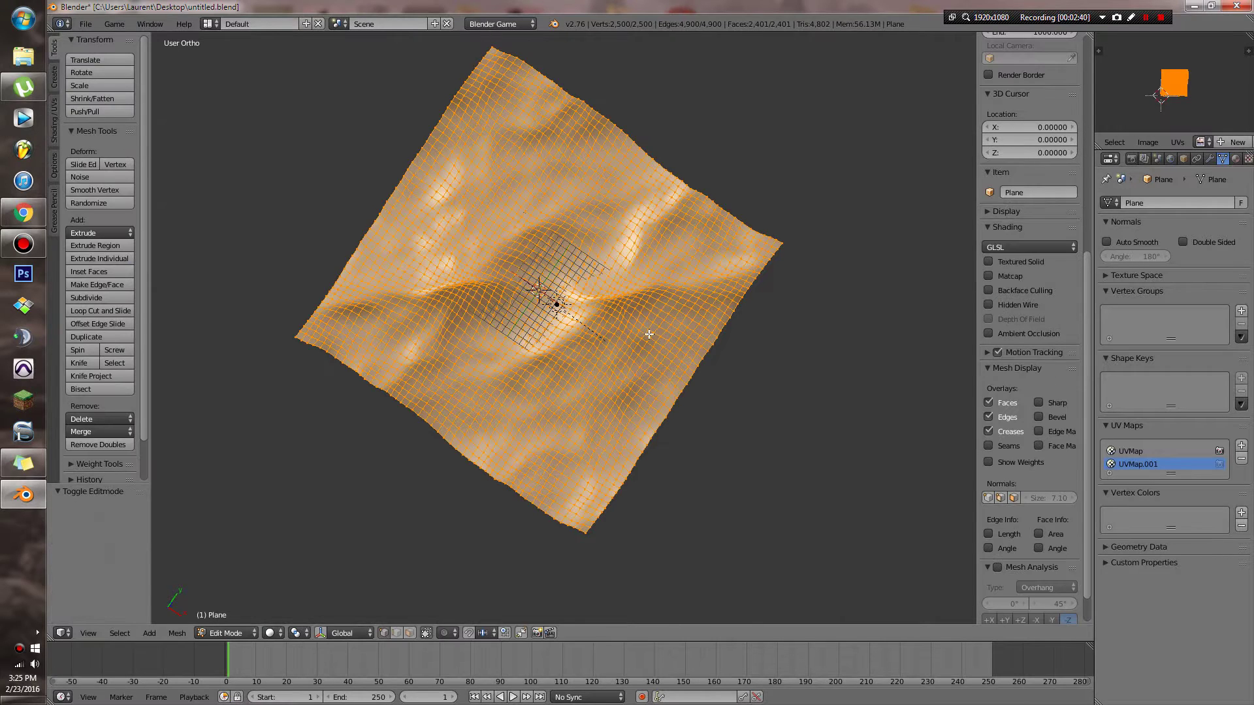
pyautogui.press('Tab')
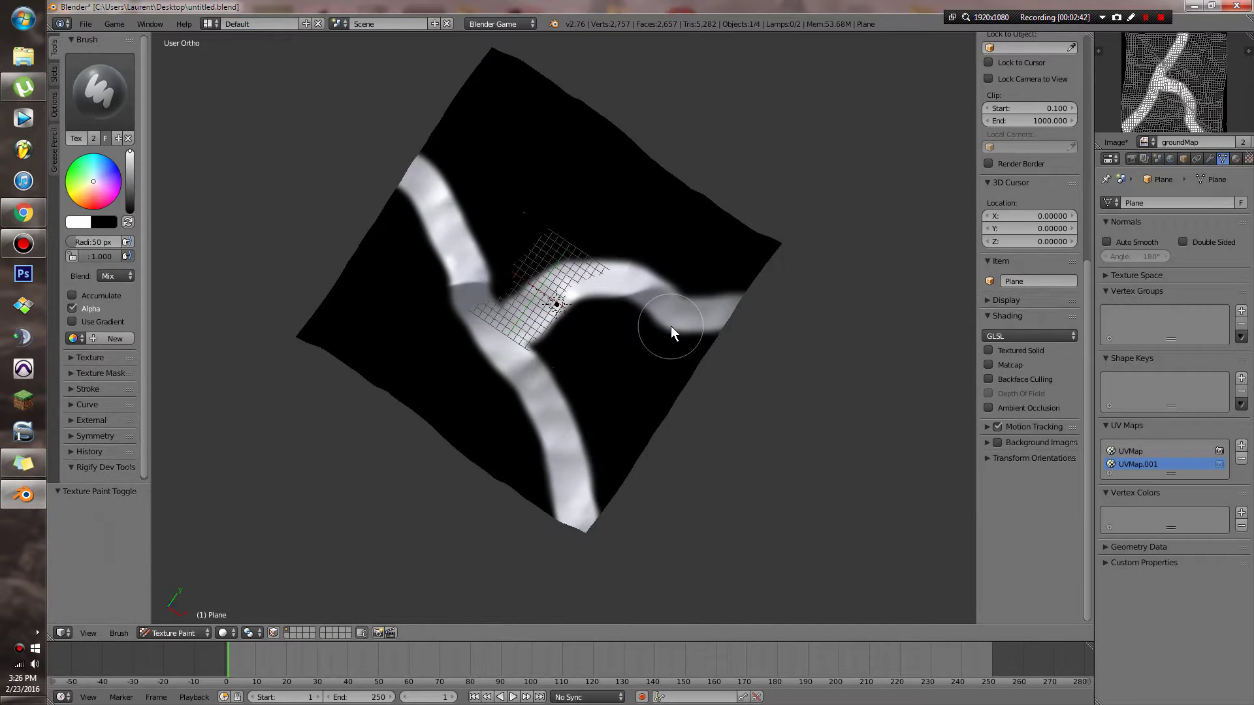
pyautogui.press('Tab')
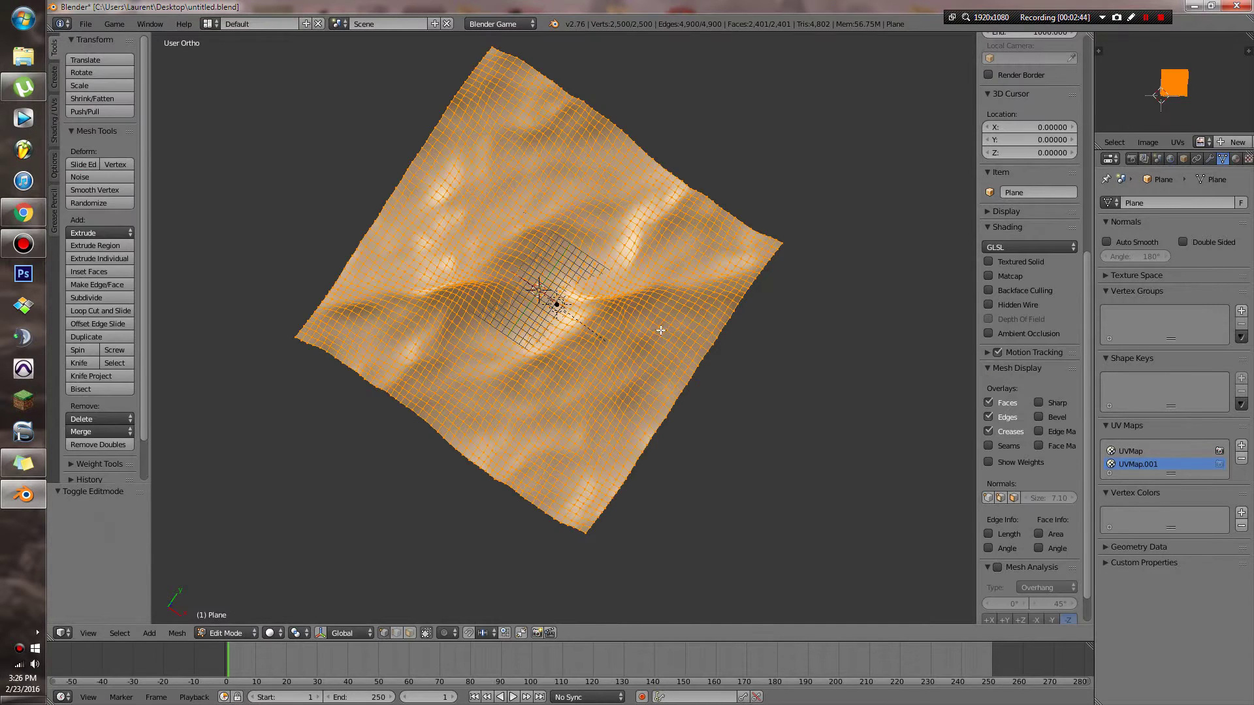
pyautogui.press('Tab')
pyautogui.press('Tab')
pyautogui.press('Tab')
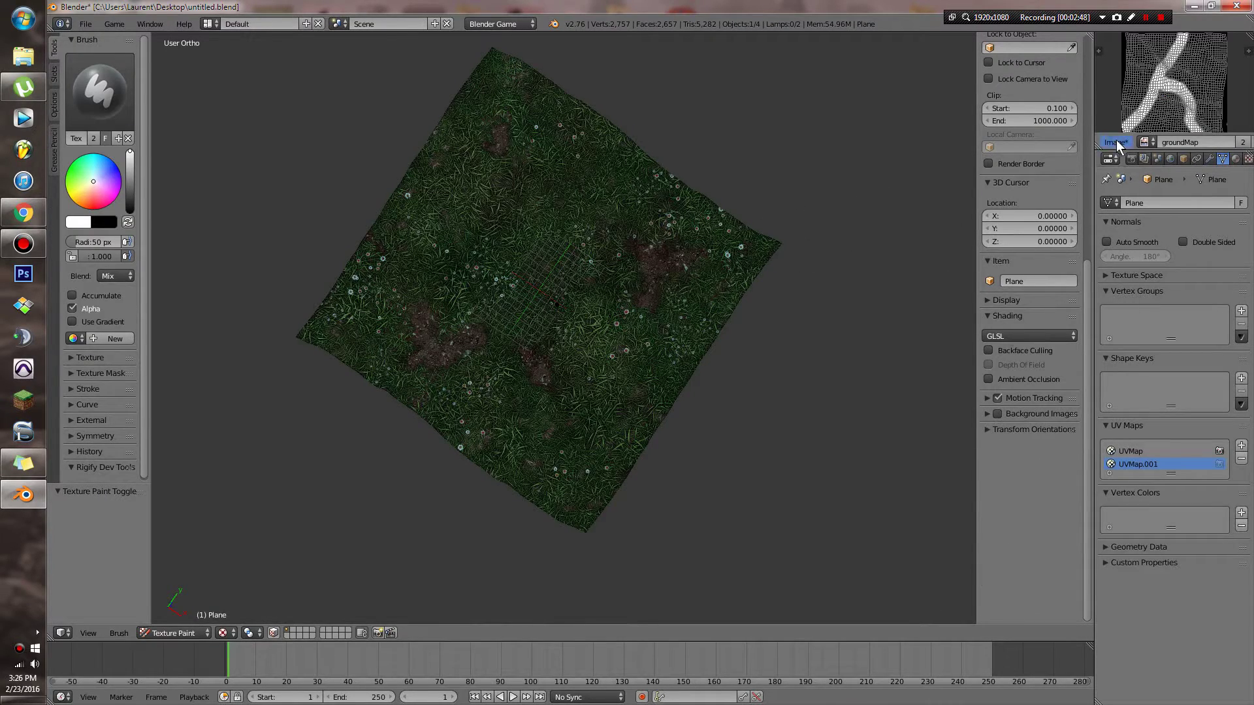
# Save a copy of the painted image to the Desktop as groundMap.png.
pyautogui.click(1115, 141)
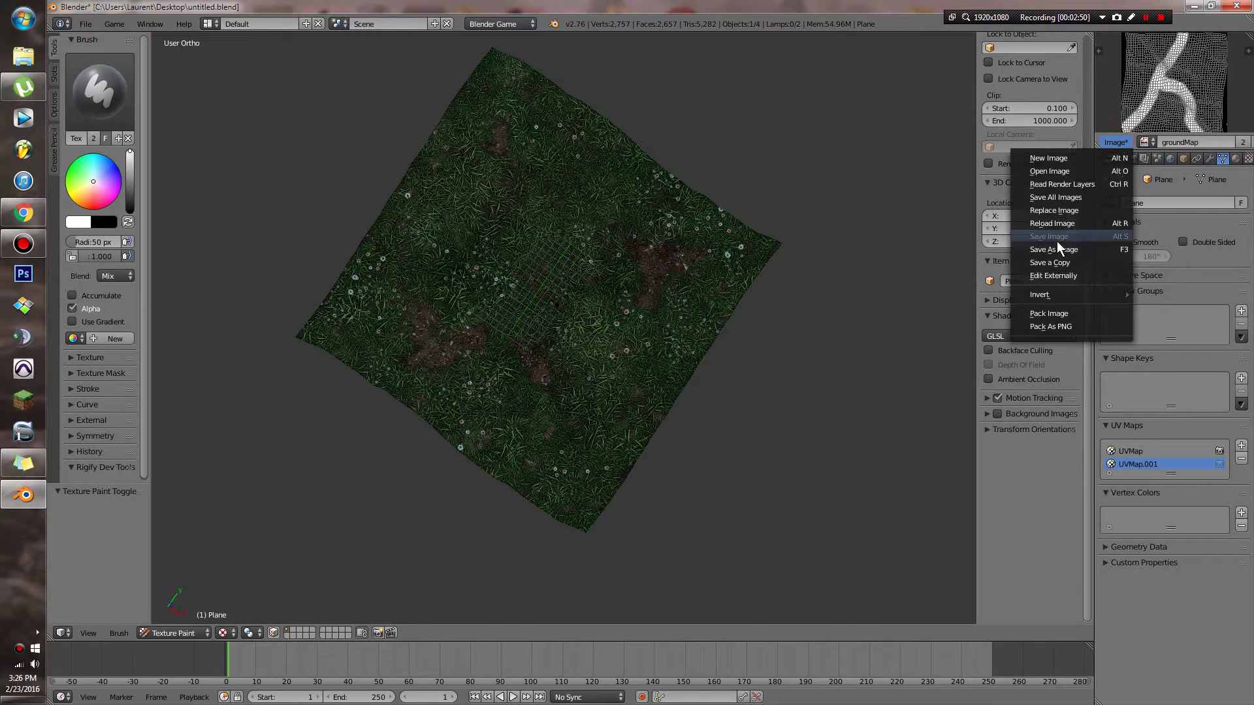
pyautogui.click(1052, 261)
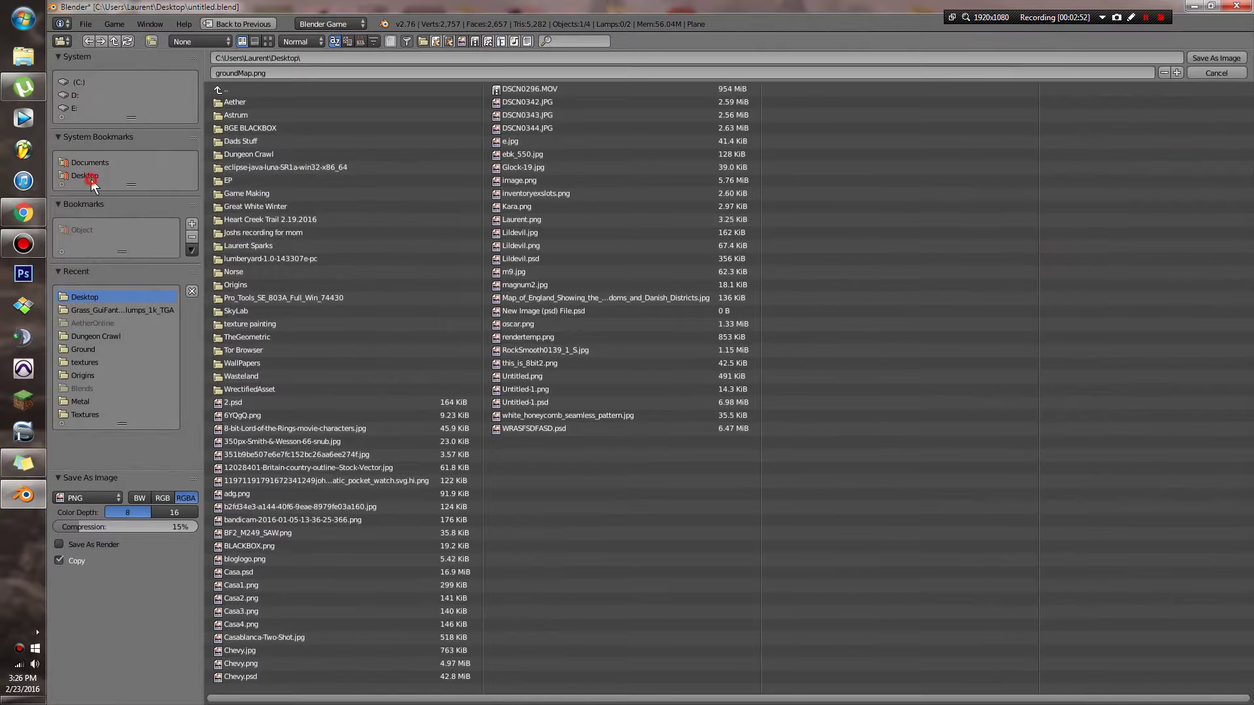
pyautogui.click(1217, 58)
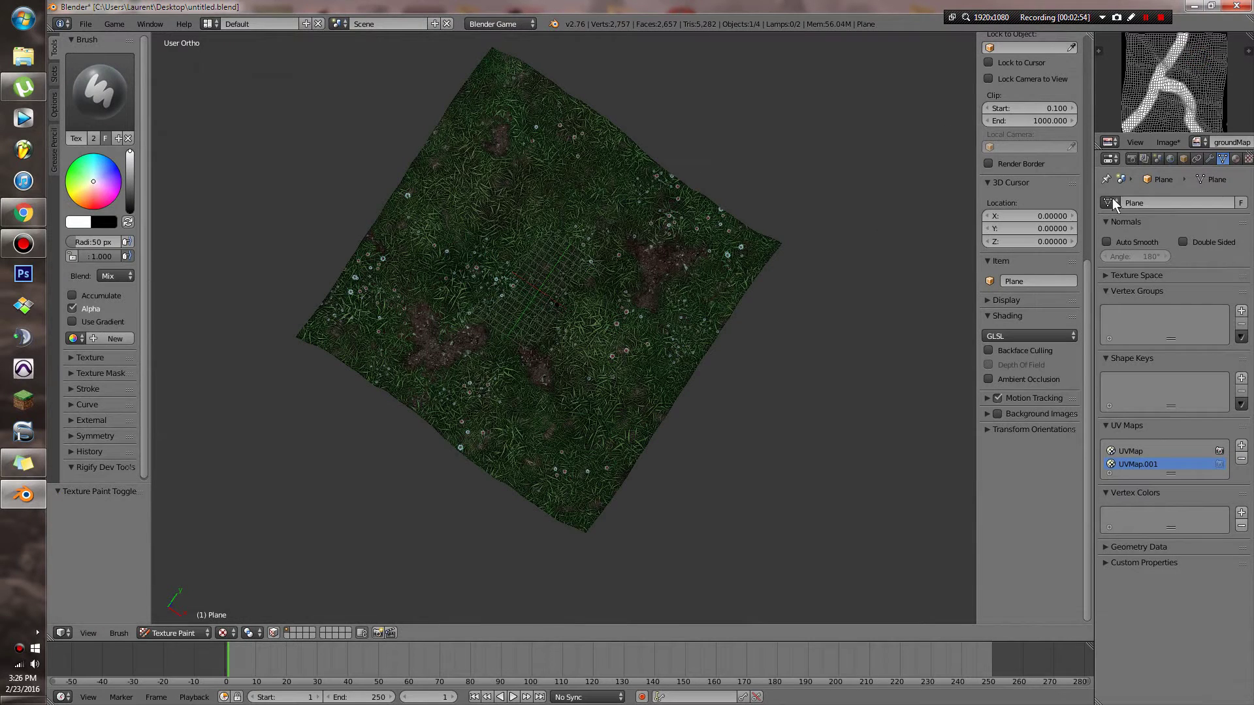
# Set the mapping of the groundMap texture to the UV map UVMap.001.
pyautogui.click(1247, 159)
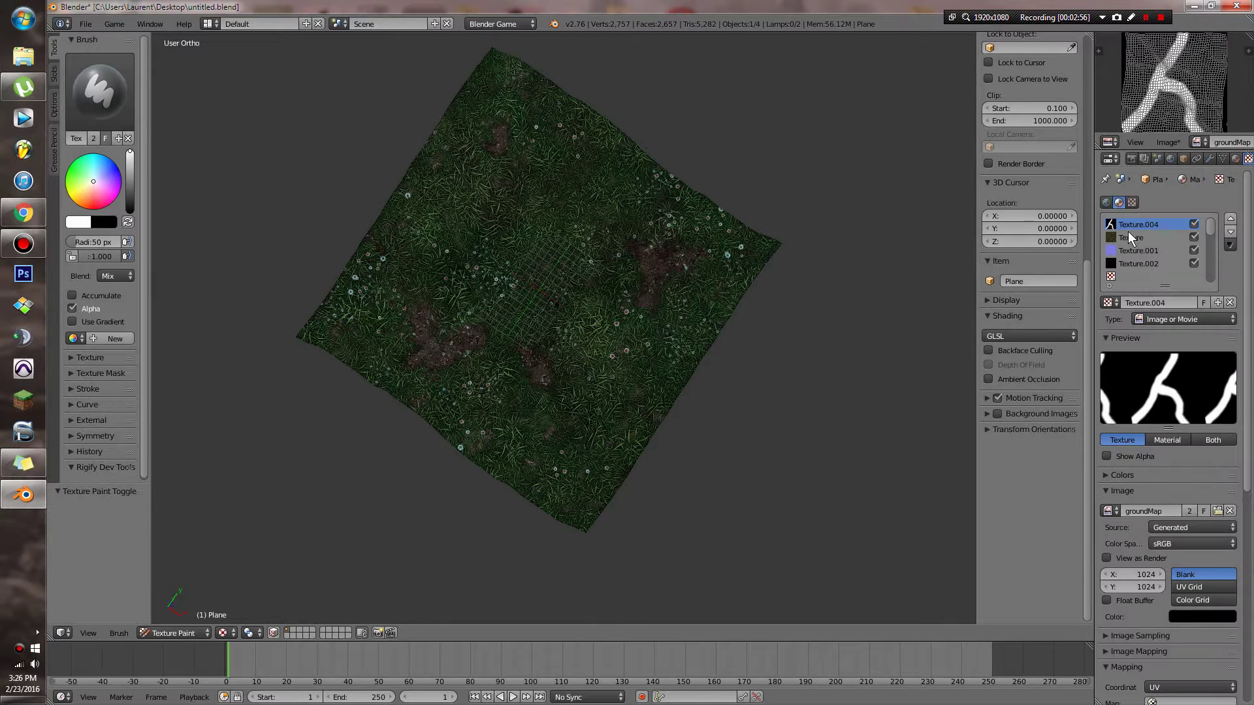
pyautogui.scroll(-7, 1159, 328)
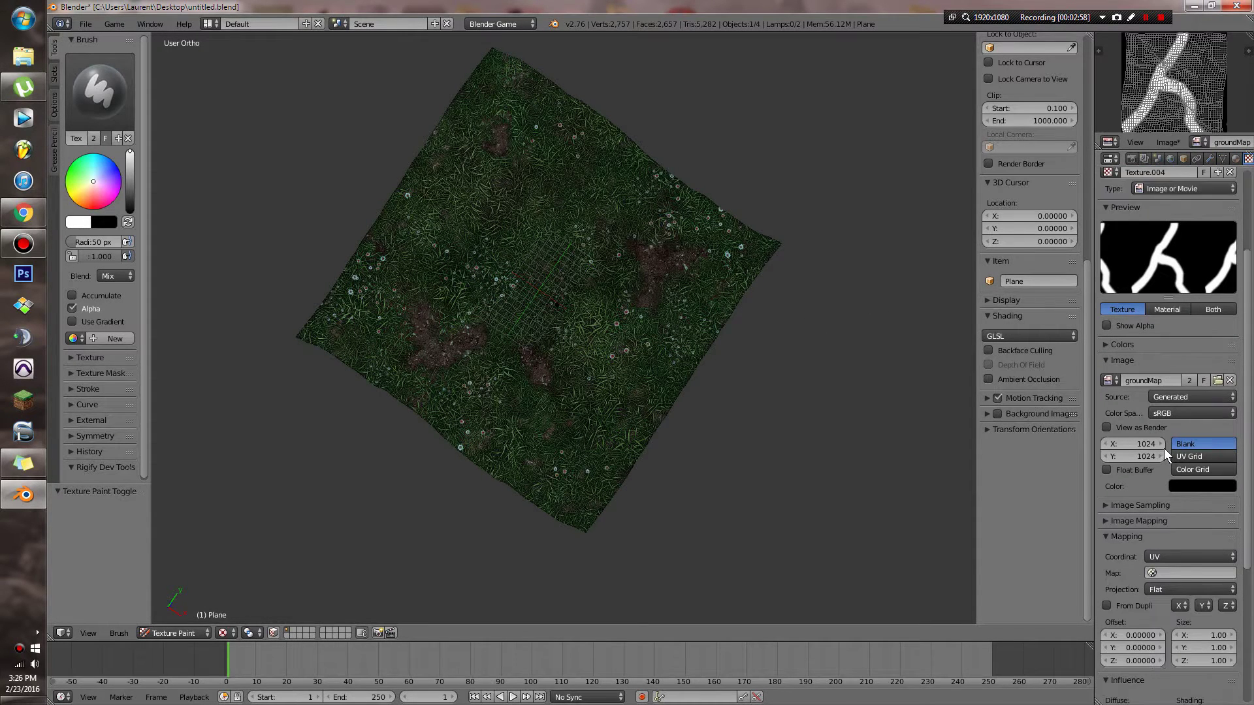
pyautogui.click(1169, 520)
pyautogui.click(1149, 553)
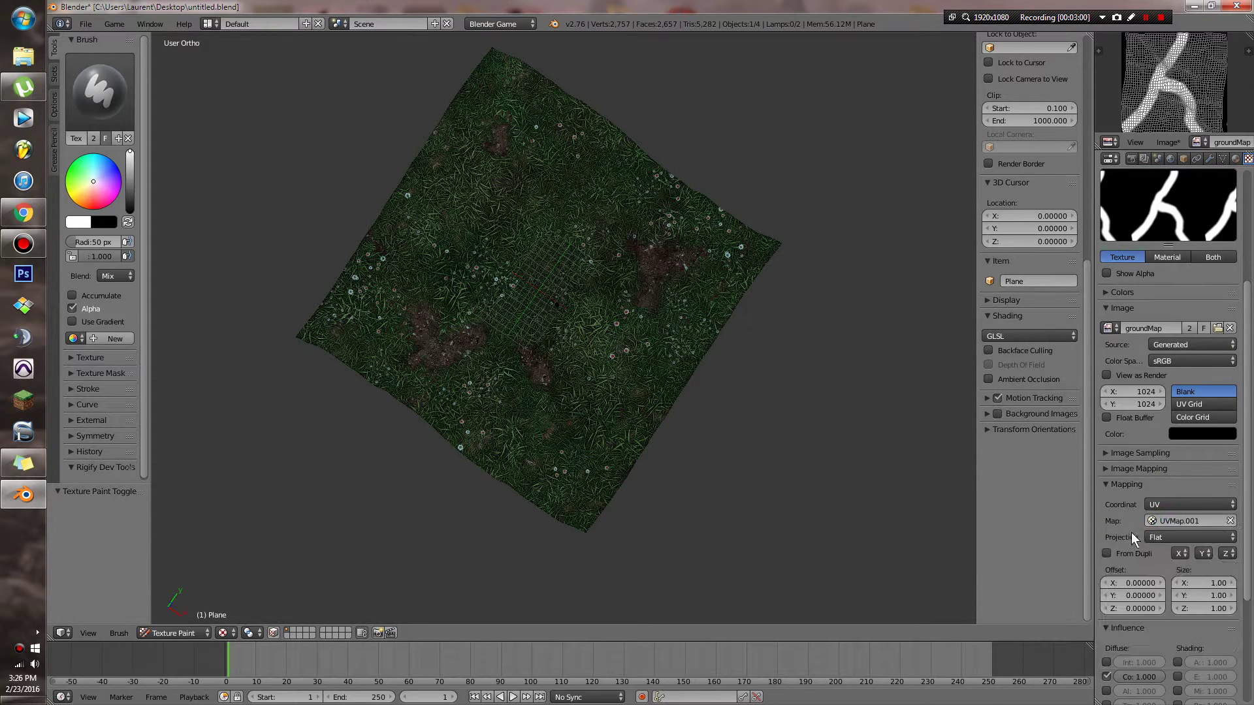
pyautogui.scroll(-4, 1127, 497)
pyautogui.scroll(4, 1124, 492)
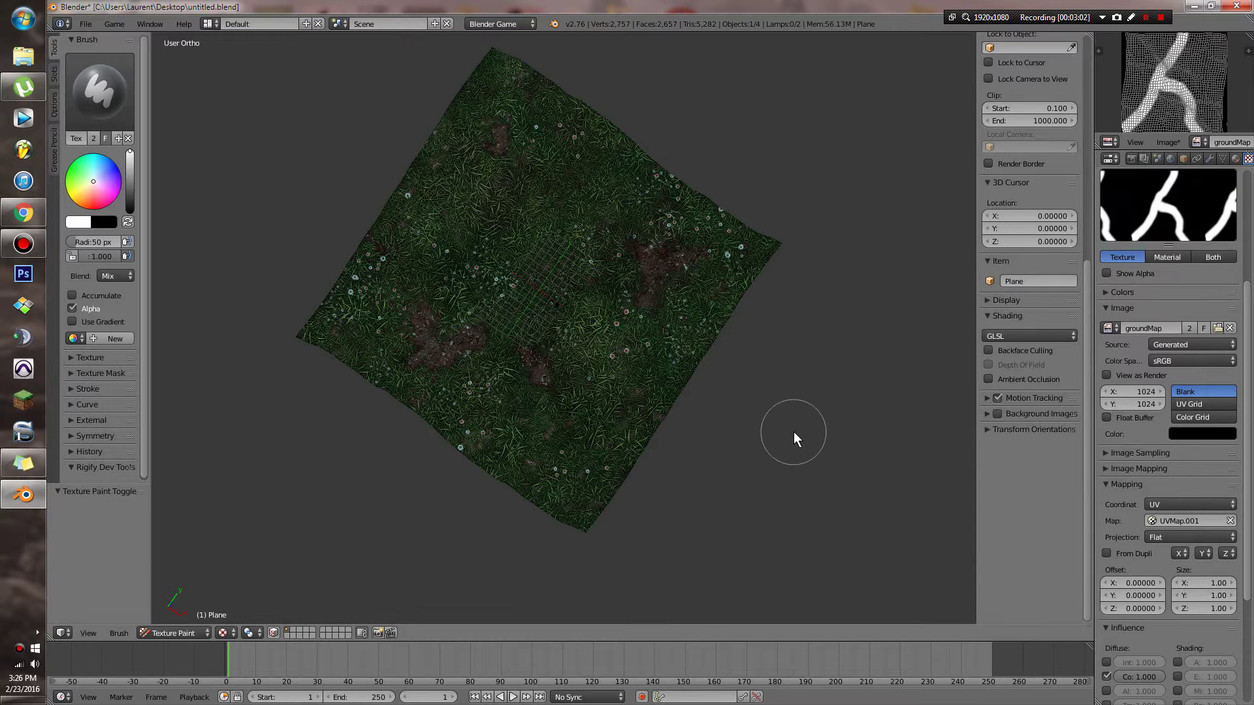
# Return the terrain to Object Mode and load groundMap.png from the Desktop as the first texture's image.
pyautogui.click(171, 633)
pyautogui.click(182, 617)
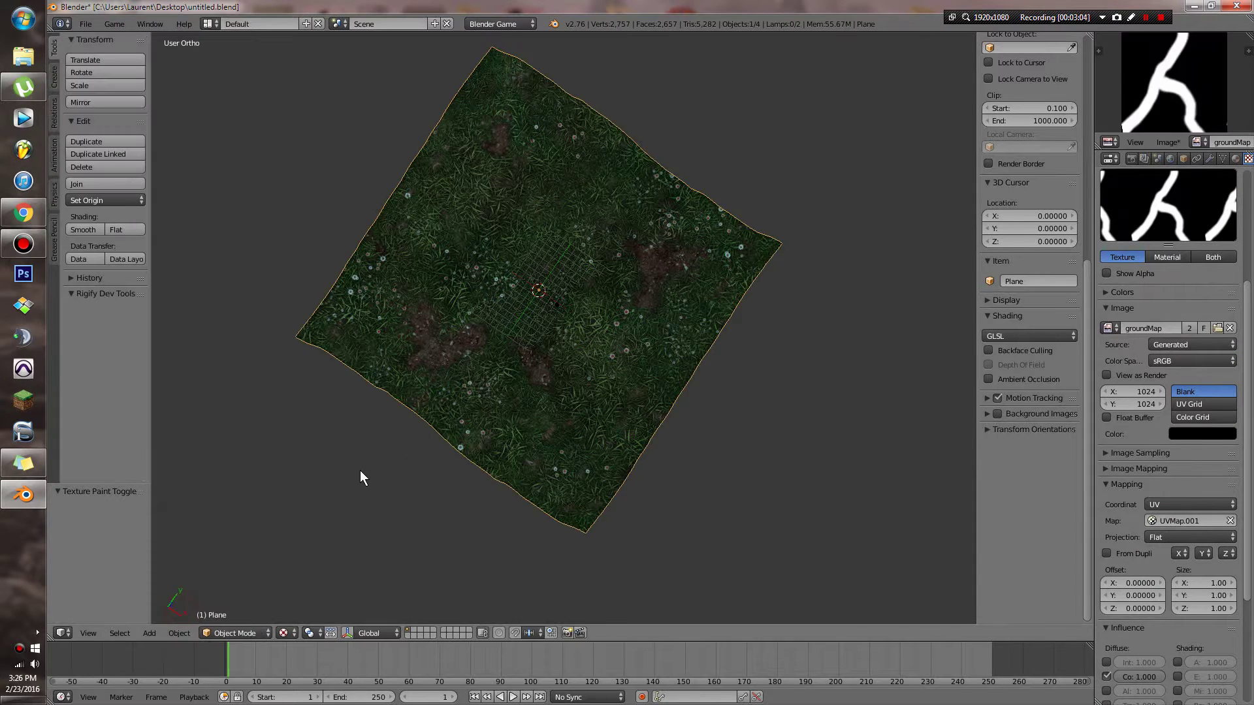
pyautogui.keyDown('shift'); pyautogui.moveTo(586, 359); pyautogui.dragTo(568, 442, button='middle'); pyautogui.keyUp('shift')
pyautogui.scroll(7, 1147, 383)
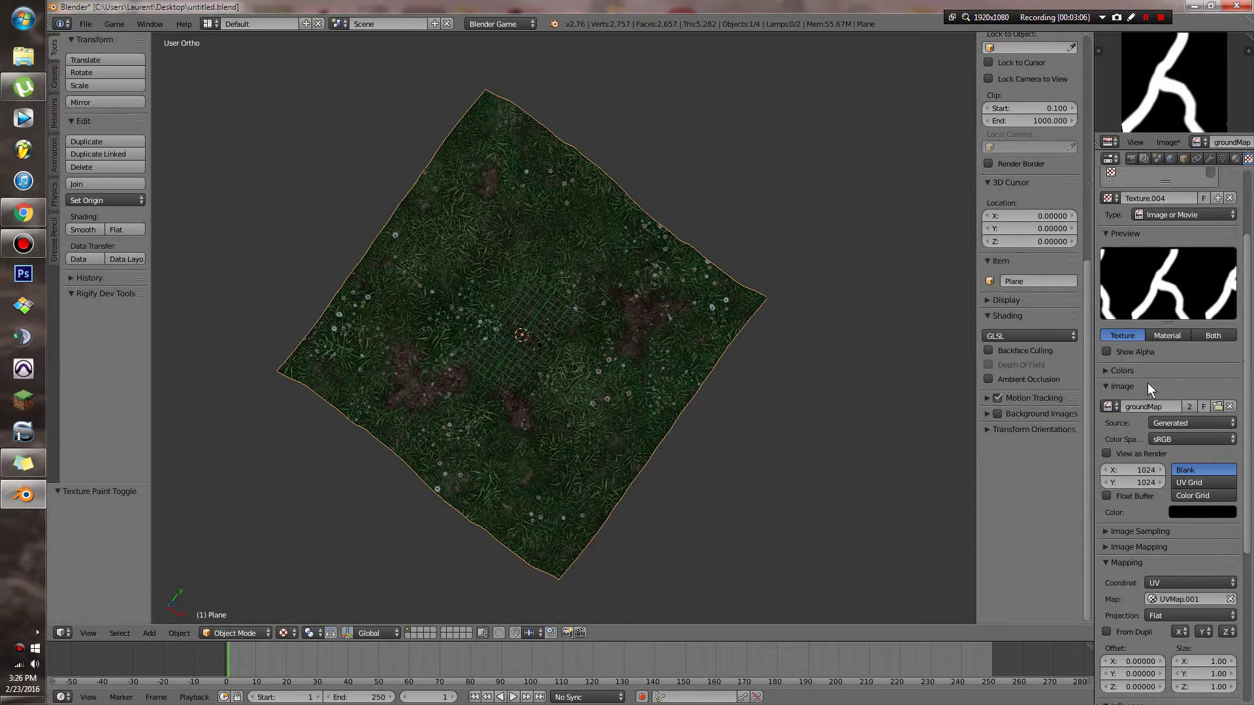
pyautogui.scroll(-8, 1176, 438)
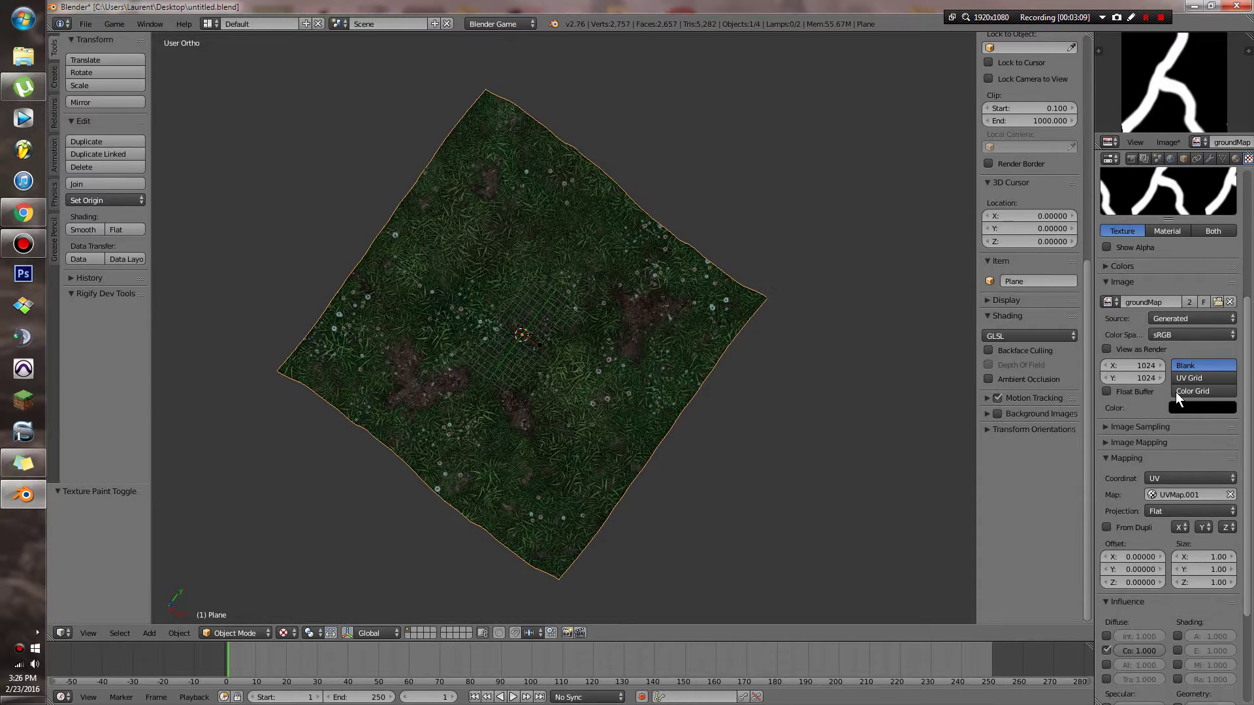
pyautogui.click(1217, 302)
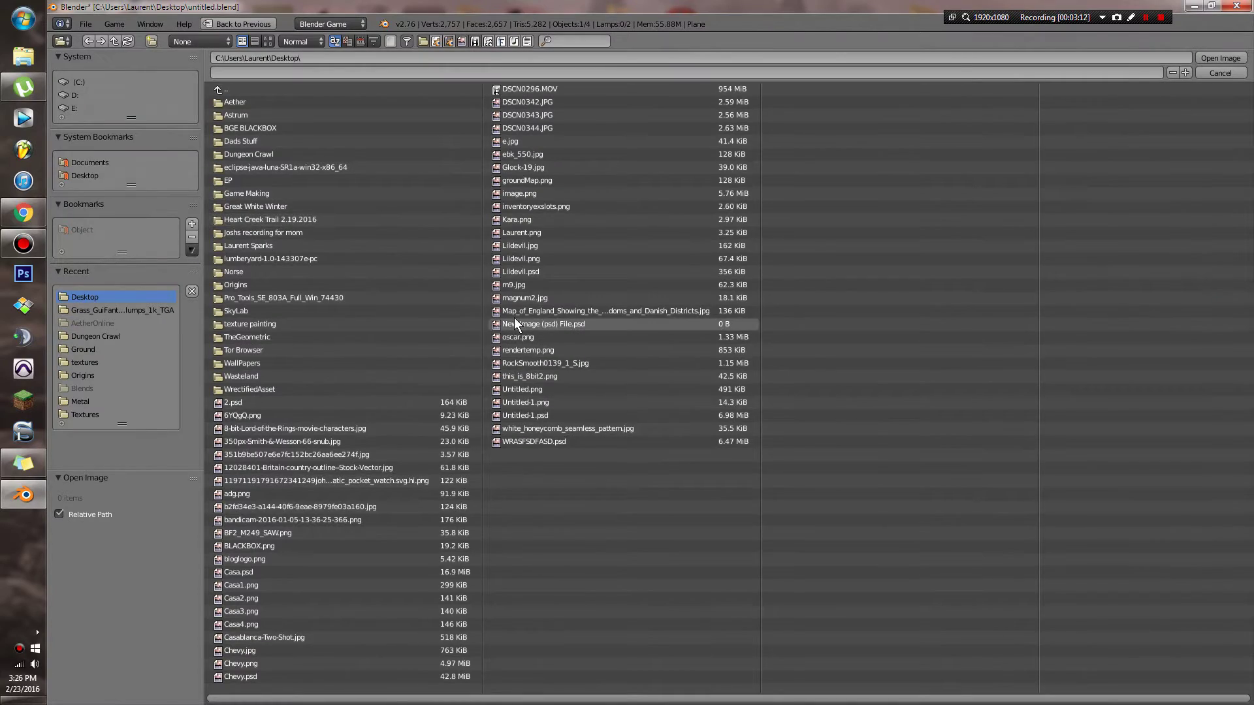
pyautogui.doubleClick(522, 181)
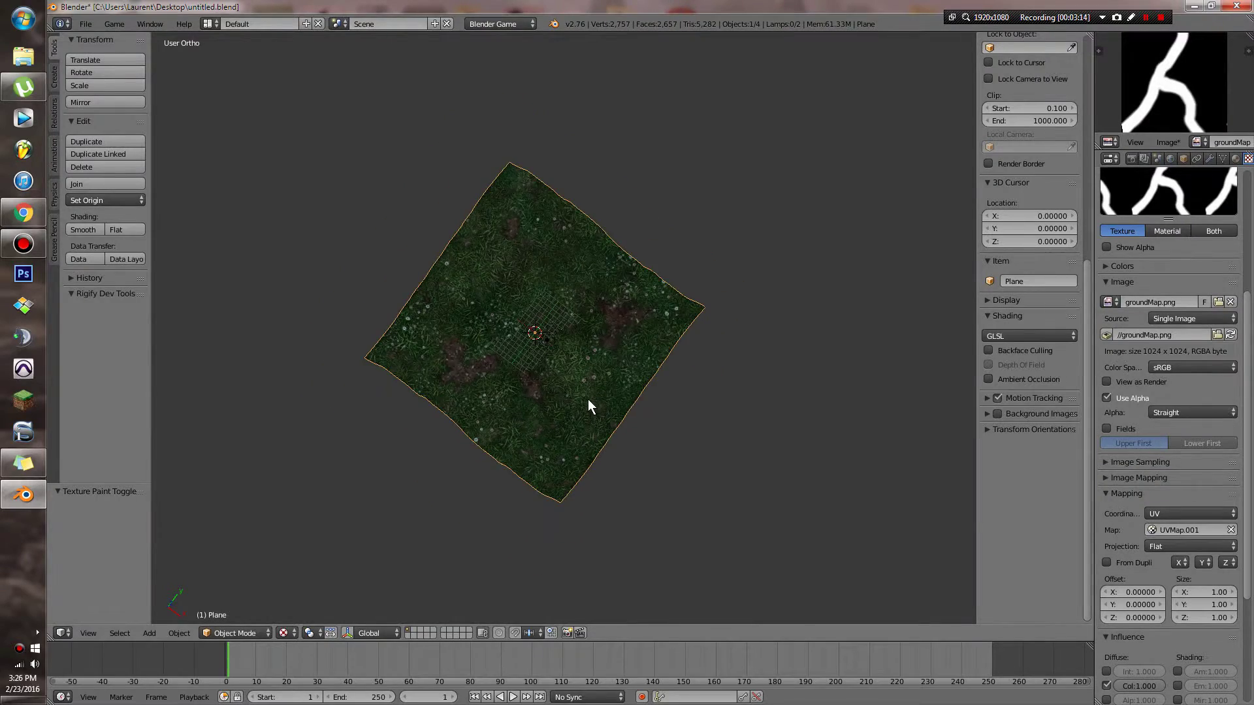
# Disable the grass color texture in the material's second slot and examine the painted path in textured viewport shading.
pyautogui.scroll(3, 589, 405)
pyautogui.press('z')
pyautogui.press('z')
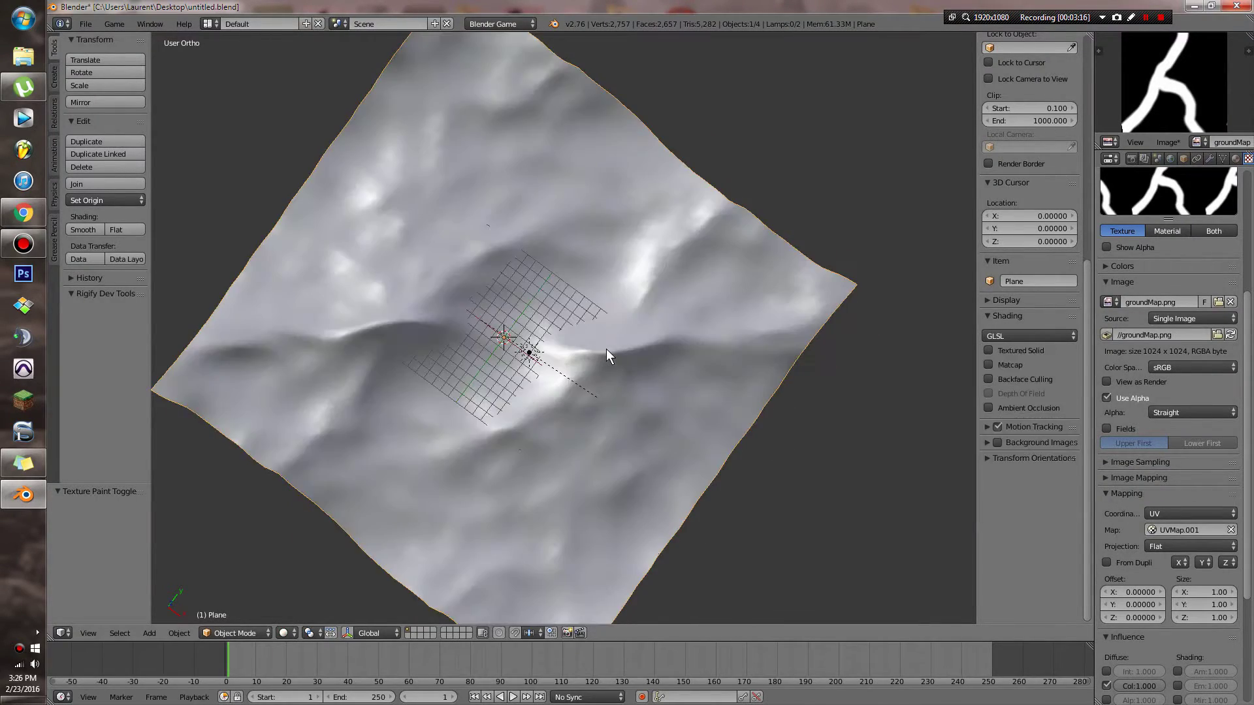
pyautogui.hotkey('alt', 'z')
pyautogui.scroll(1, 1109, 423)
pyautogui.scroll(6, 1108, 423)
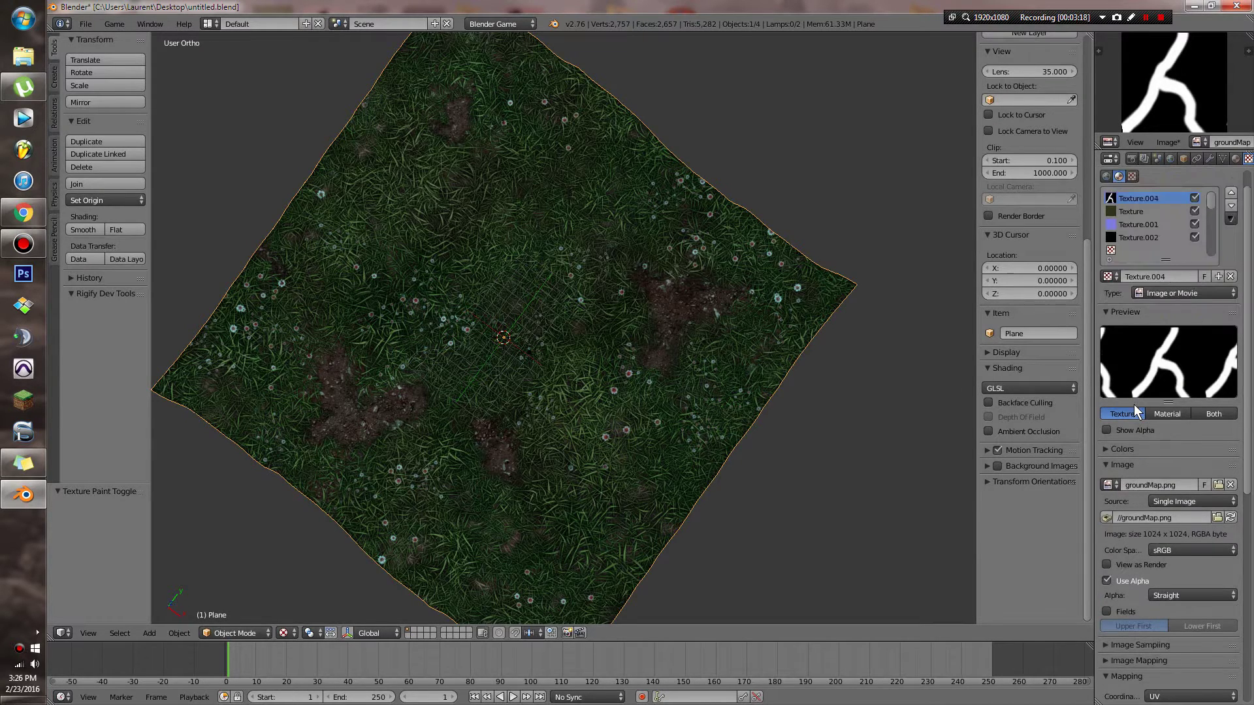
pyautogui.click(1196, 211)
pyautogui.click(1195, 211)
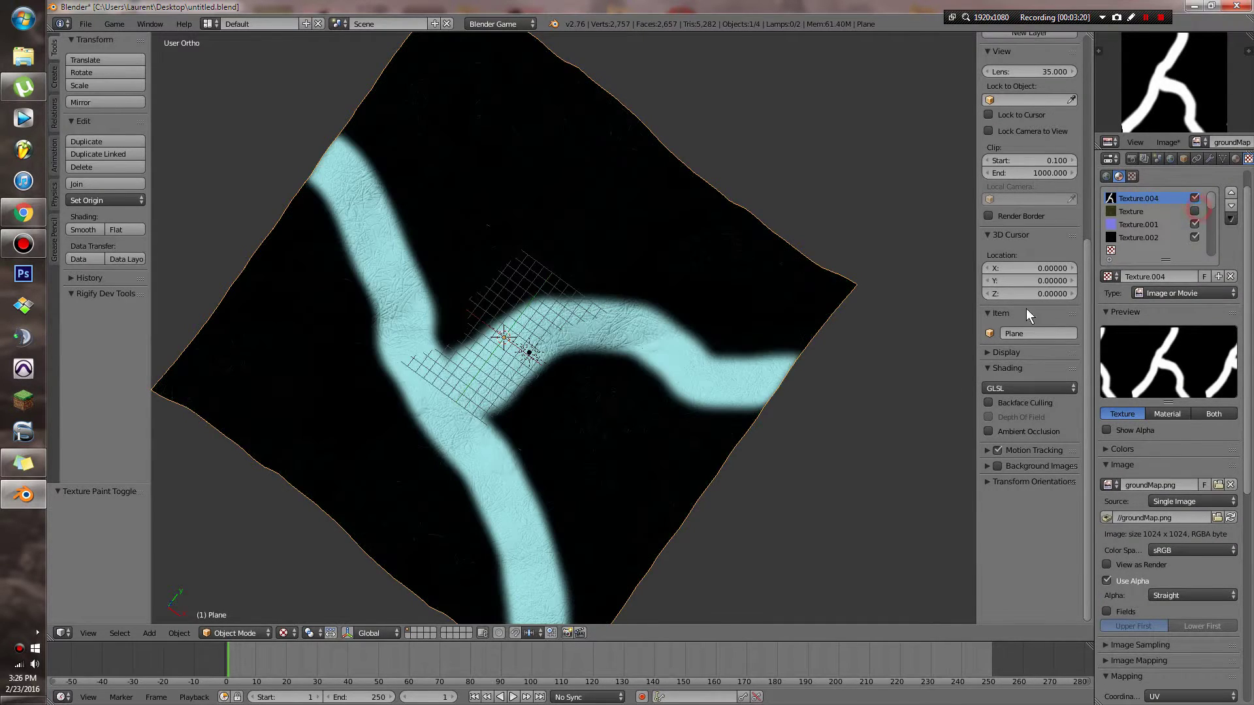
pyautogui.scroll(2, 560, 429)
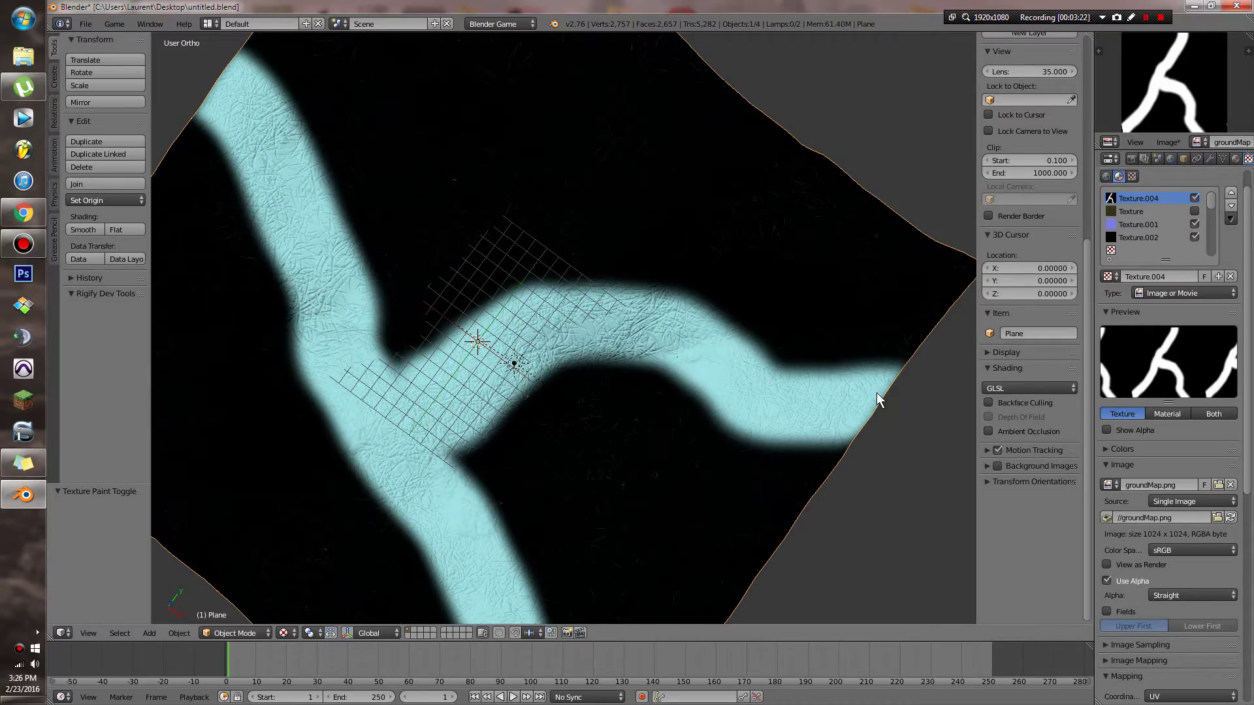
# Circle-select the part of the terrain mesh covering the white path and its branch, working in Edit Mode from the top view.
pyautogui.press('Tab')
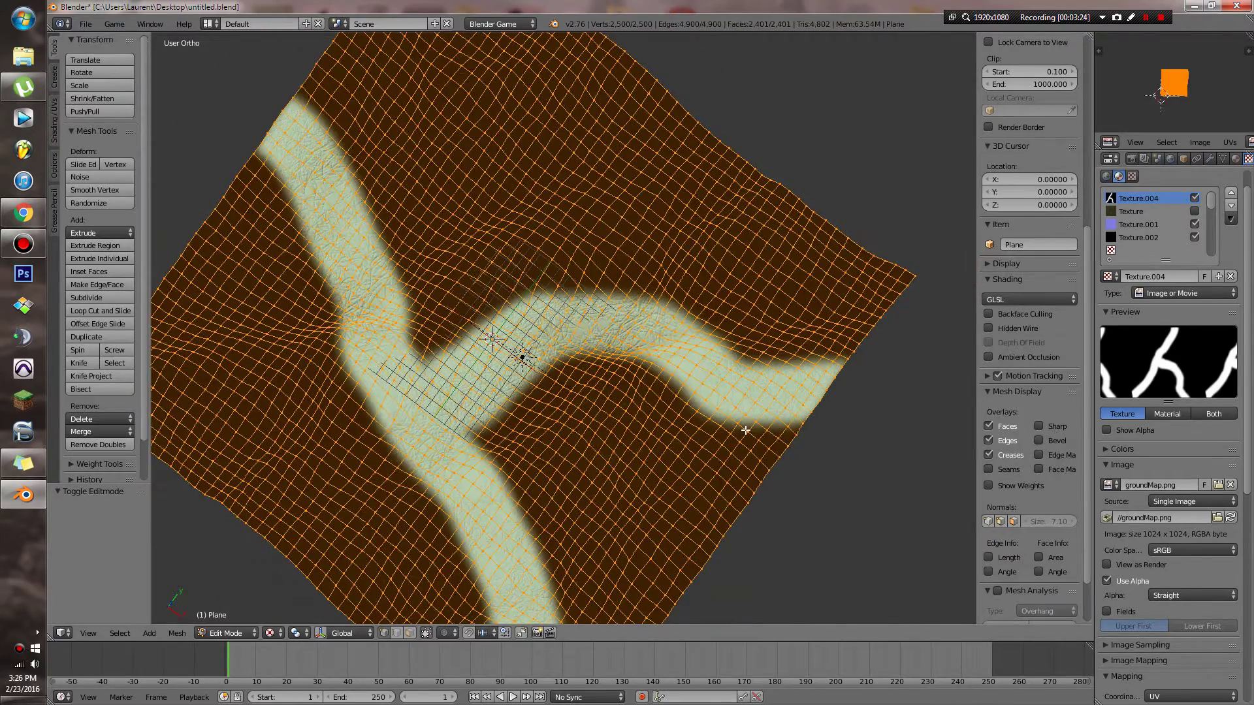
pyautogui.press('KP_7')
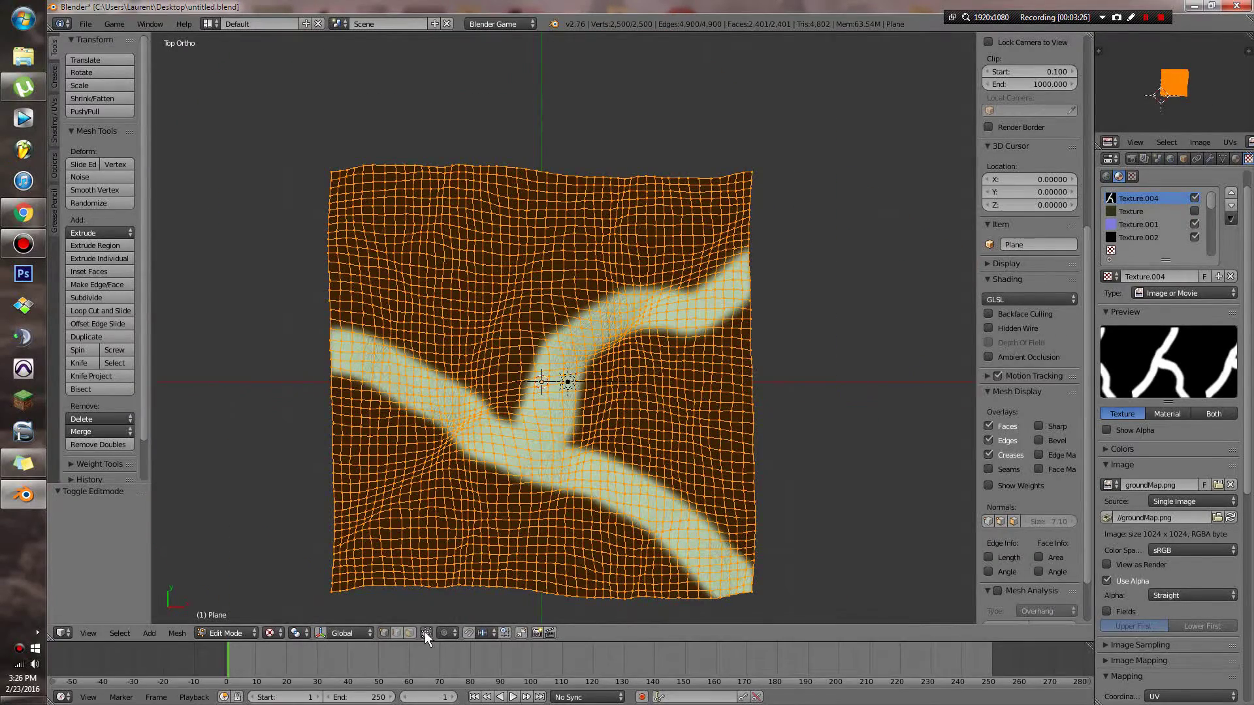
pyautogui.press('a')
pyautogui.press('c')
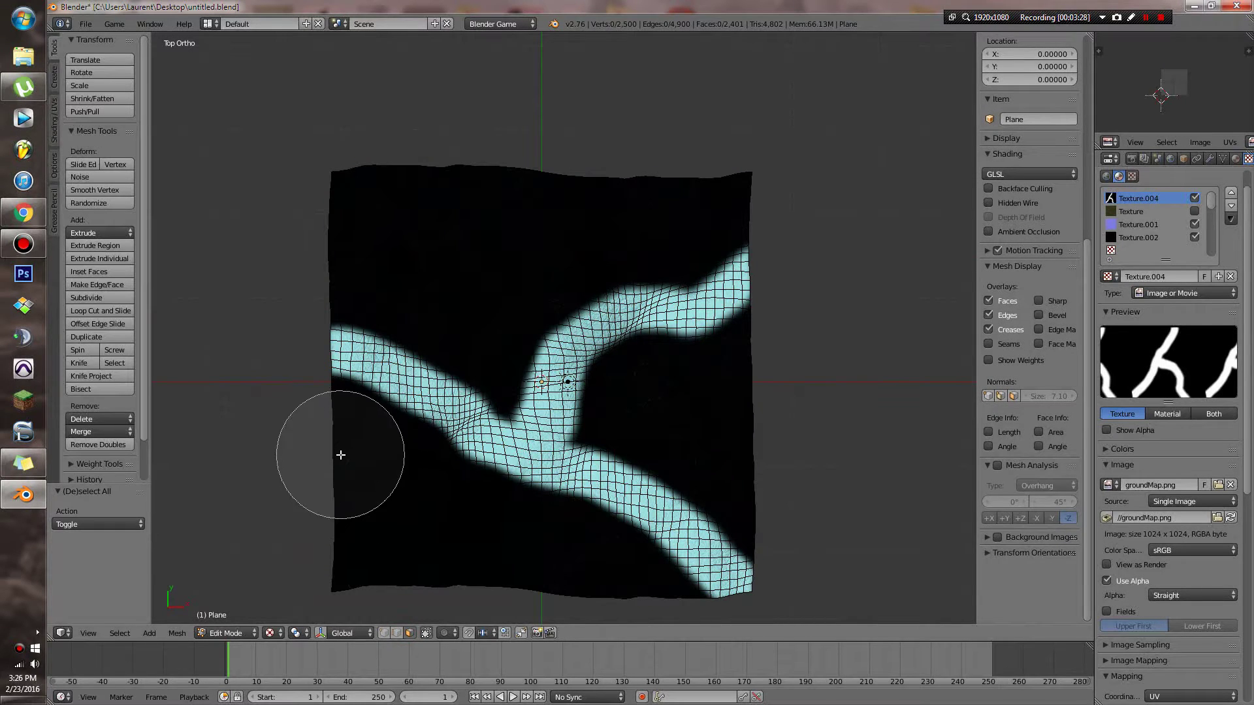
pyautogui.scroll(5, 347, 360)
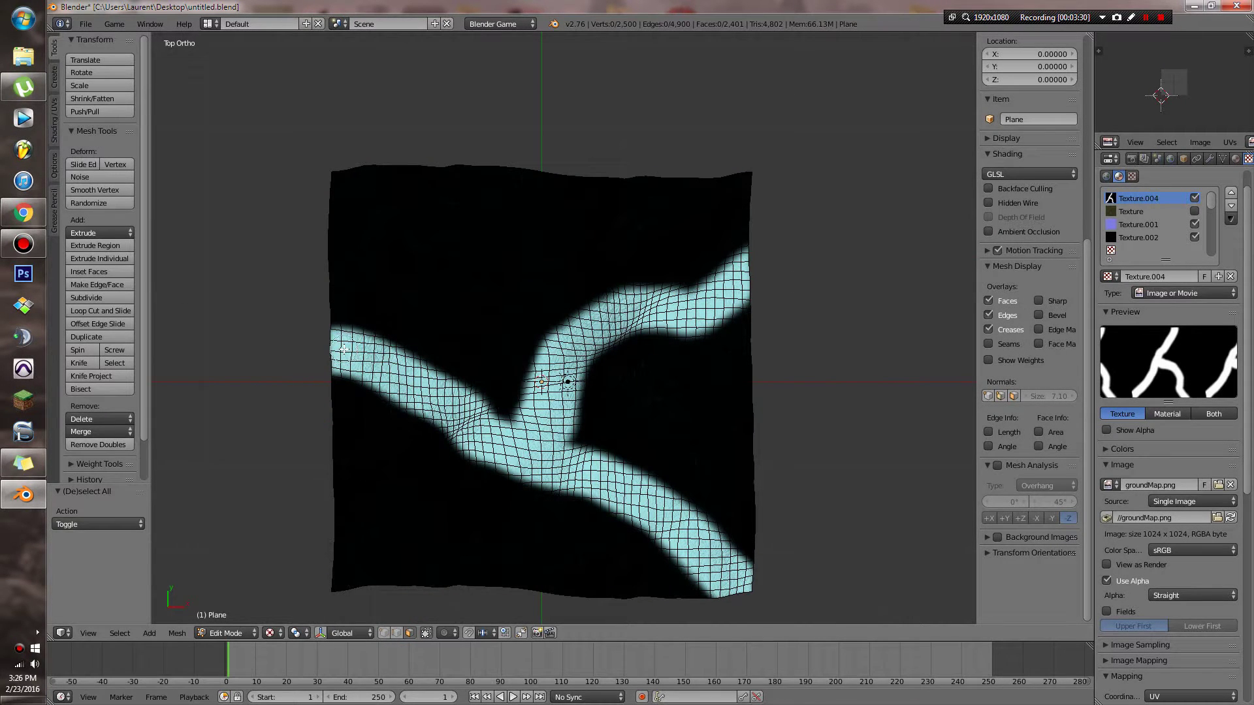
pyautogui.moveTo(339, 349); pyautogui.dragTo(744, 574)
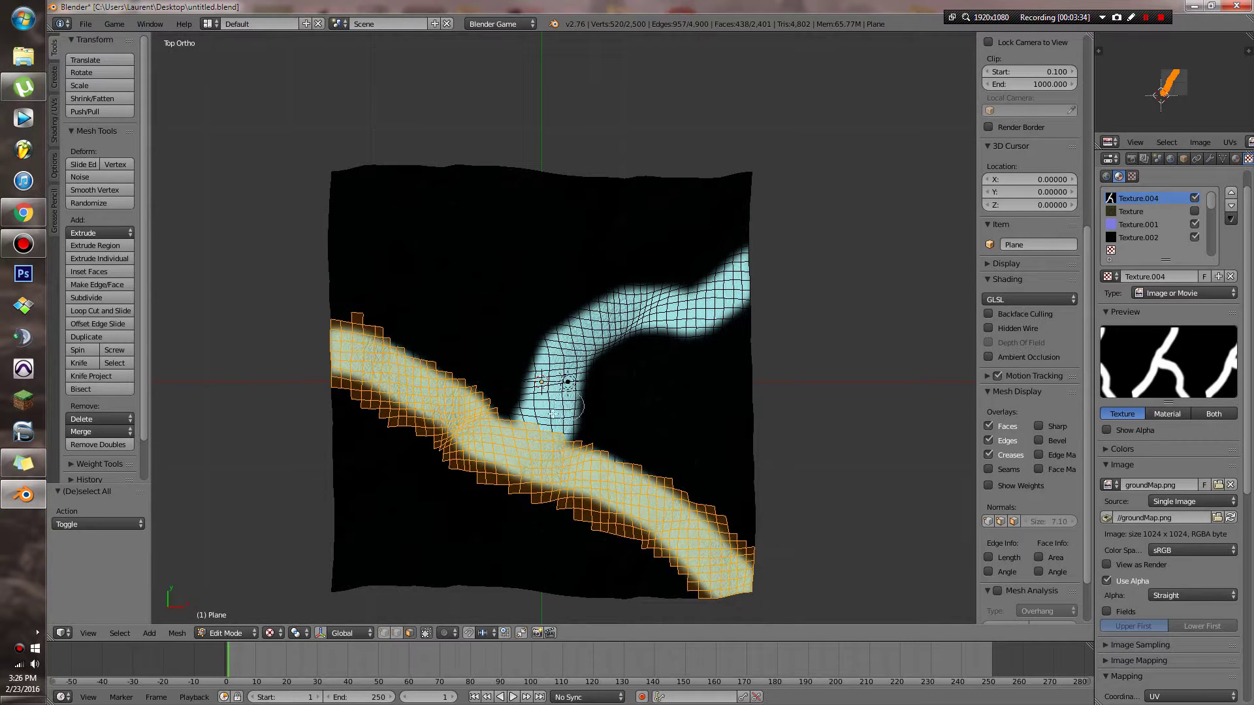
pyautogui.moveTo(538, 431)
pyautogui.mouseDown()
pyautogui.moveTo(550, 369)
pyautogui.moveTo(602, 320)
pyautogui.moveTo(613, 328)
pyautogui.moveTo(756, 260)
pyautogui.mouseUp()
pyautogui.press('Escape')
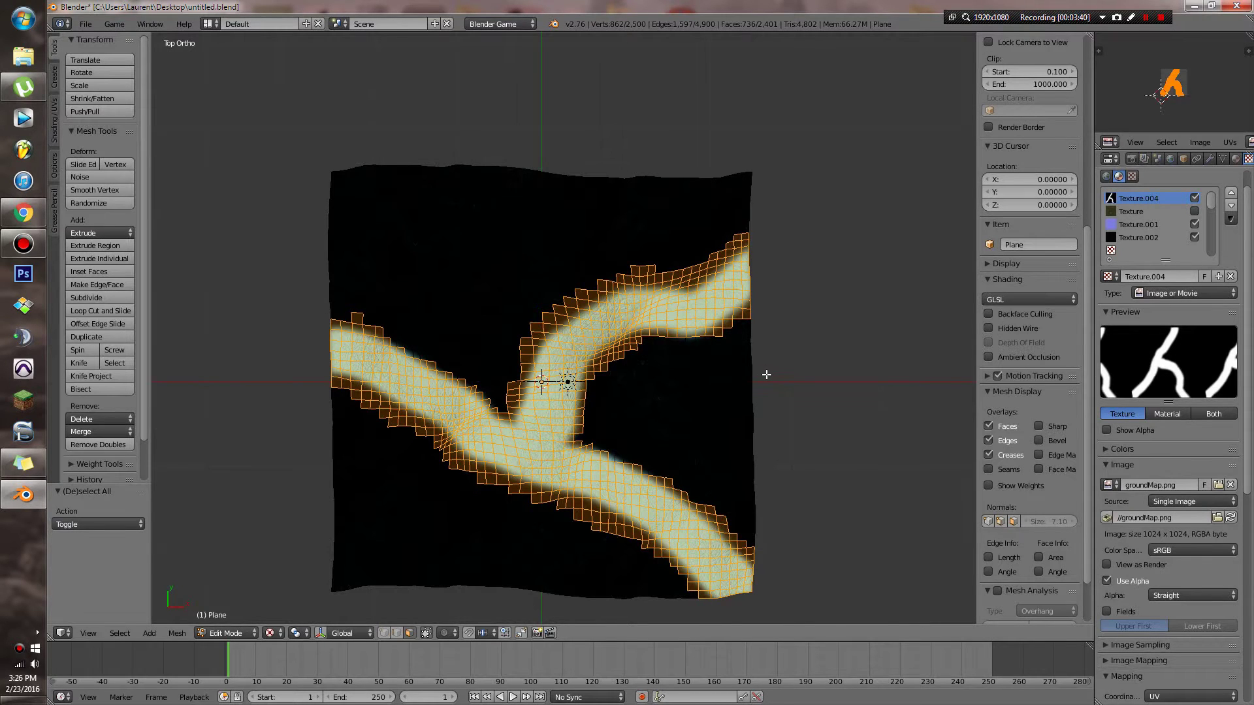
# Invert the face selection to cover the terrain around the path and display the mesh data properties.
pyautogui.hotkey('ctrl', 'i')
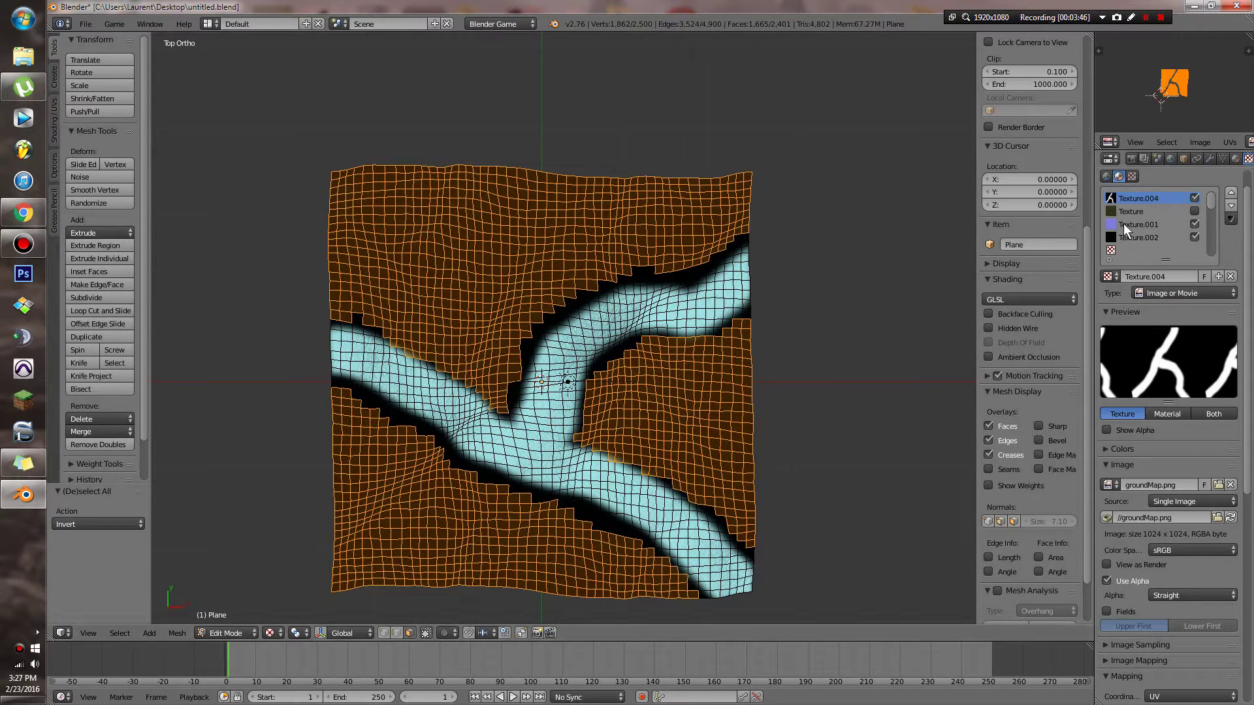
pyautogui.click(1222, 158)
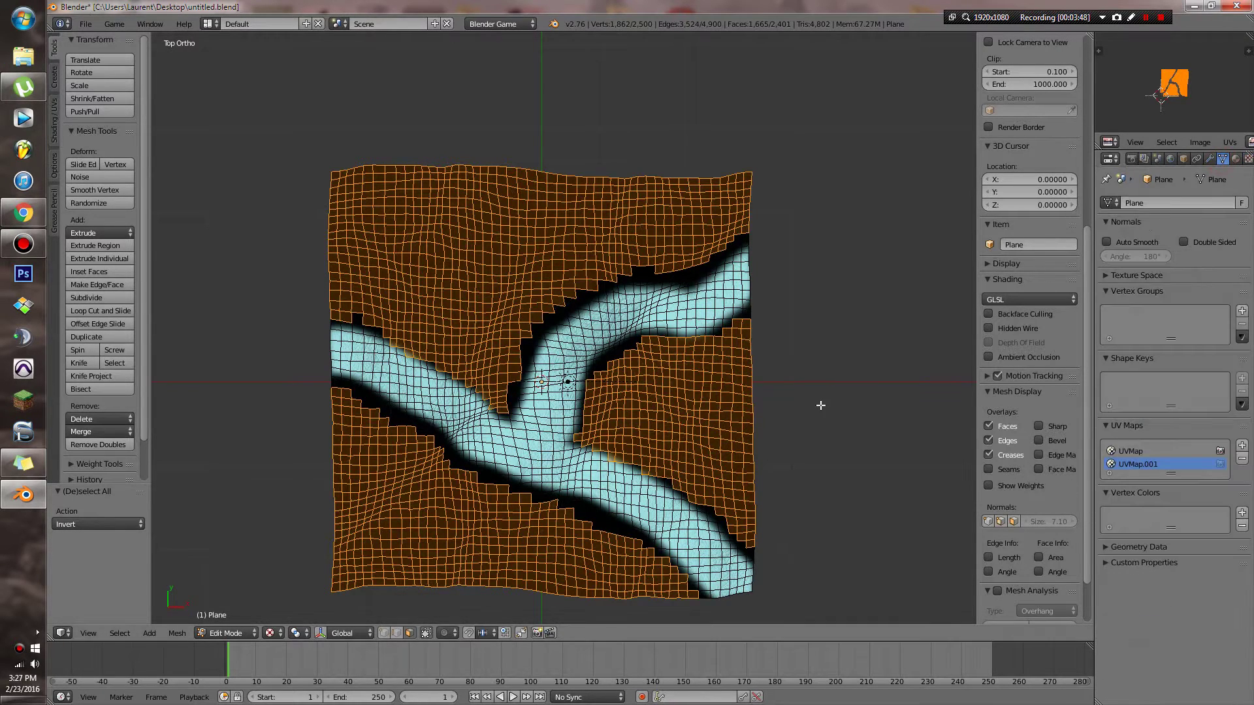
pyautogui.scroll(-1, 743, 413)
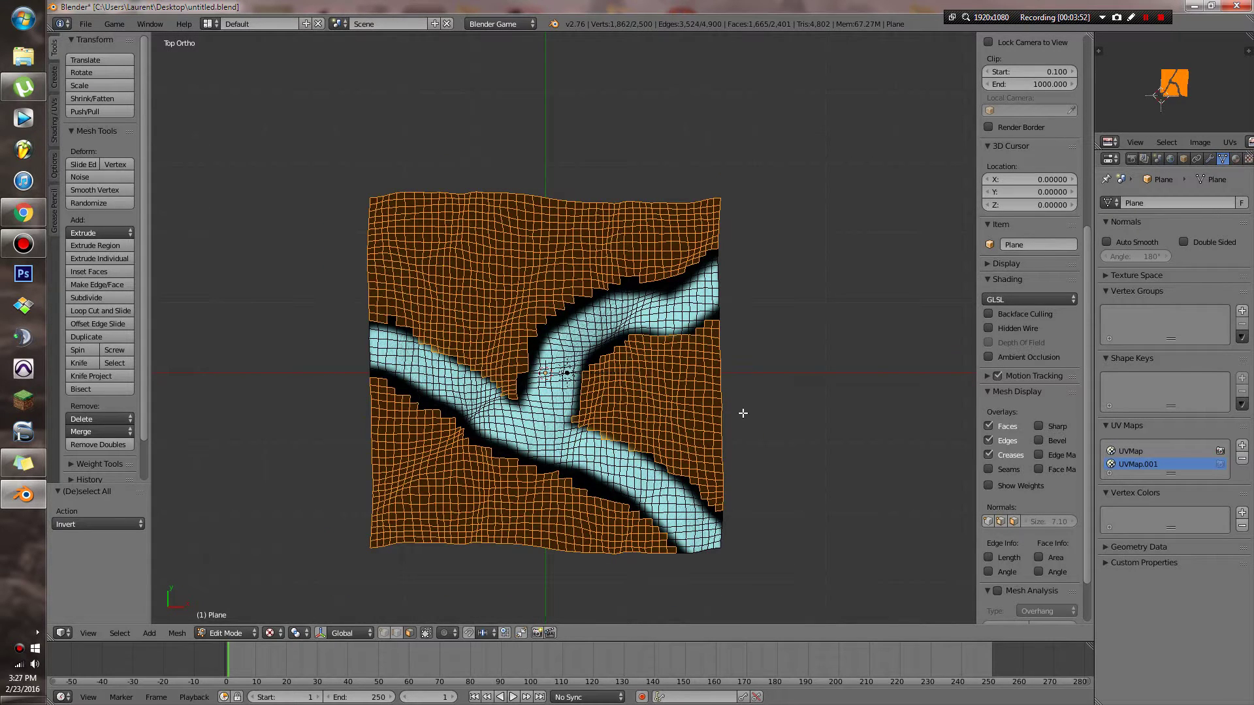
# Set the enlarged top view to textured shading and grow the surrounding terrain selection by one ring of faces.
pyautogui.hotkey('alt', 'Tab')
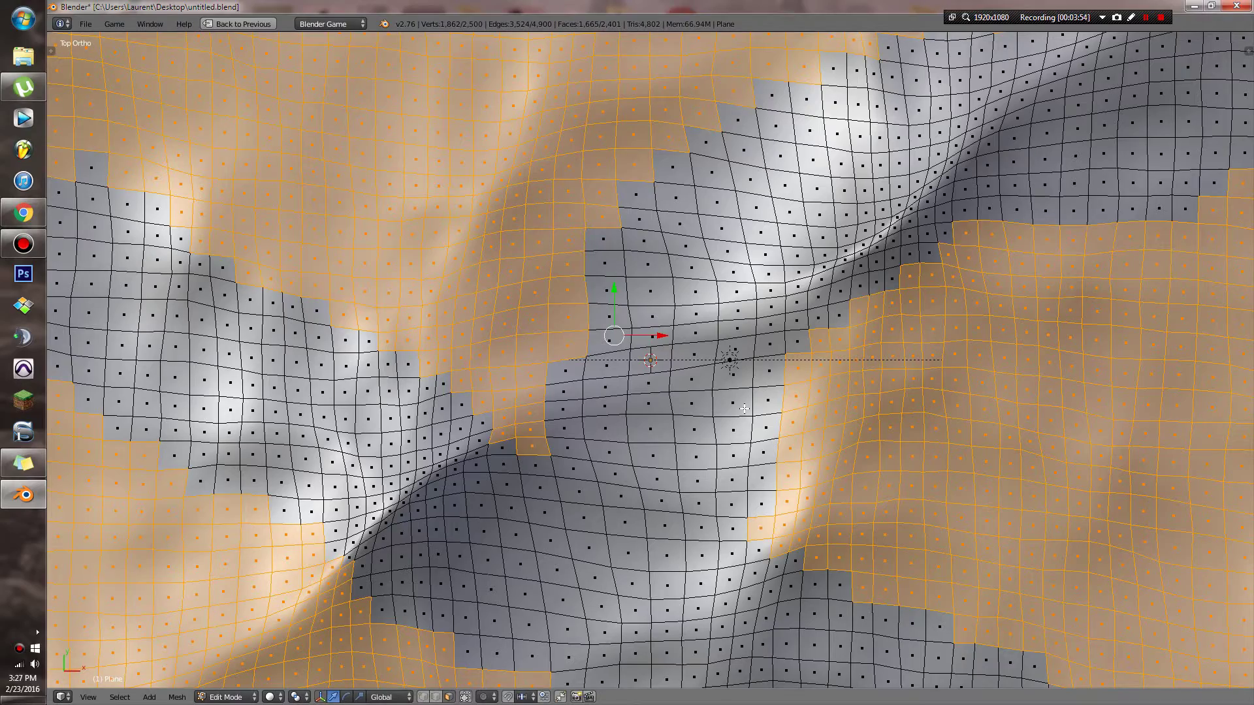
pyautogui.scroll(-6, 745, 409)
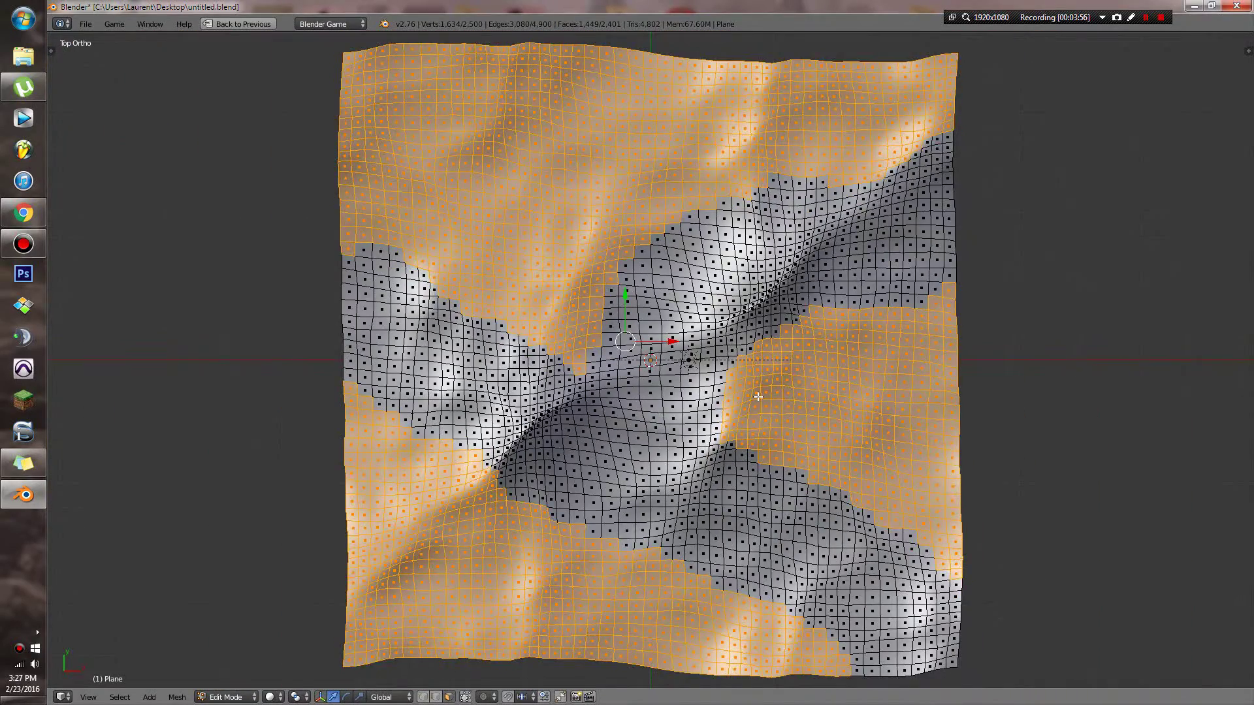
pyautogui.hotkey('alt', 'z')
pyautogui.press('n')
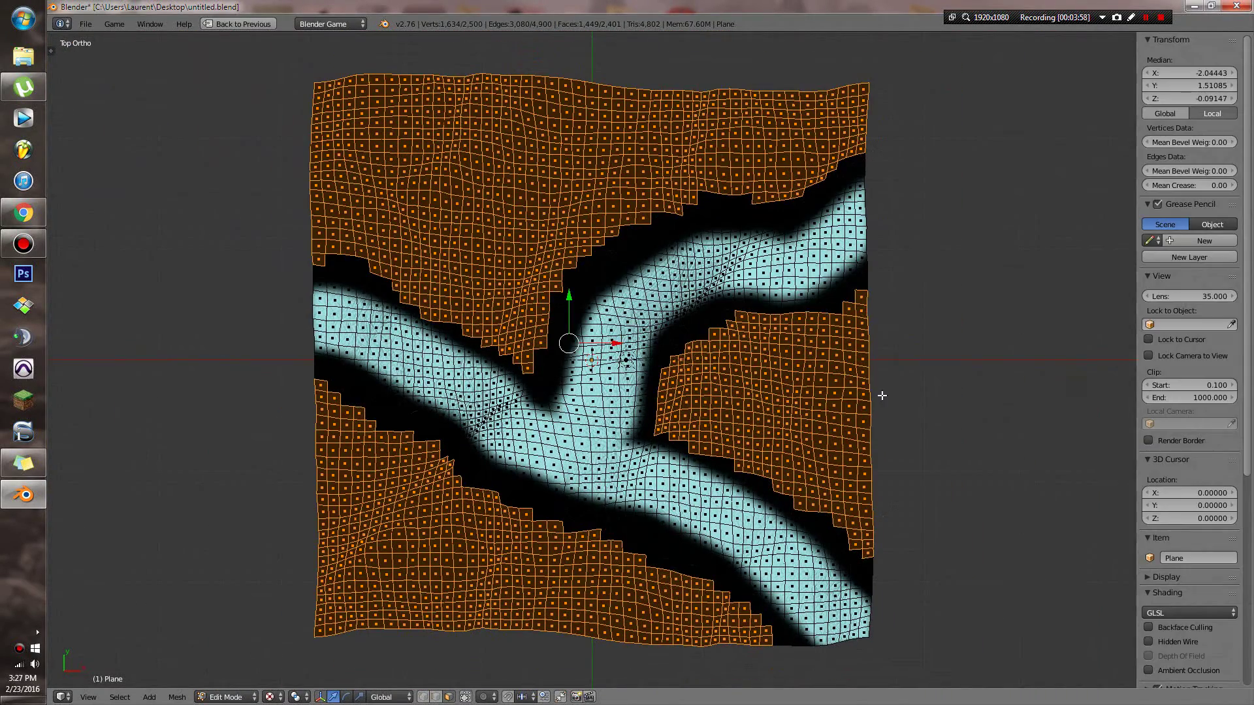
pyautogui.press('n')
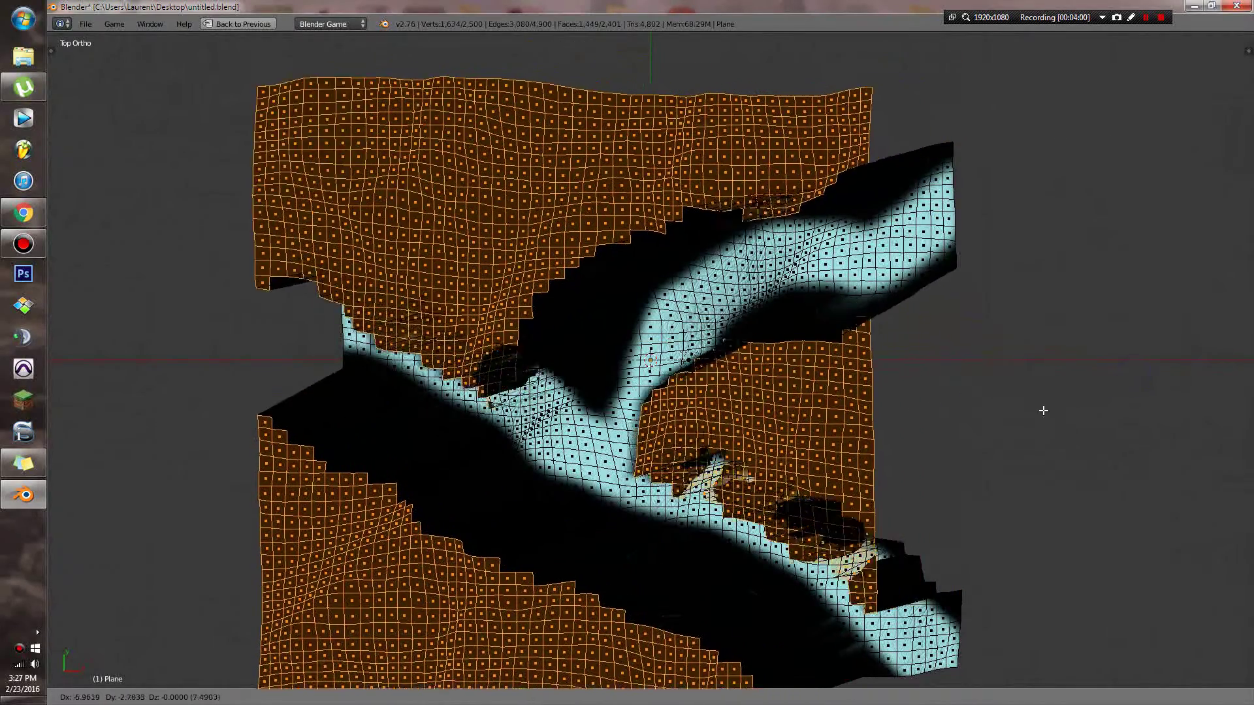
pyautogui.press('ctrl+KP_Add')
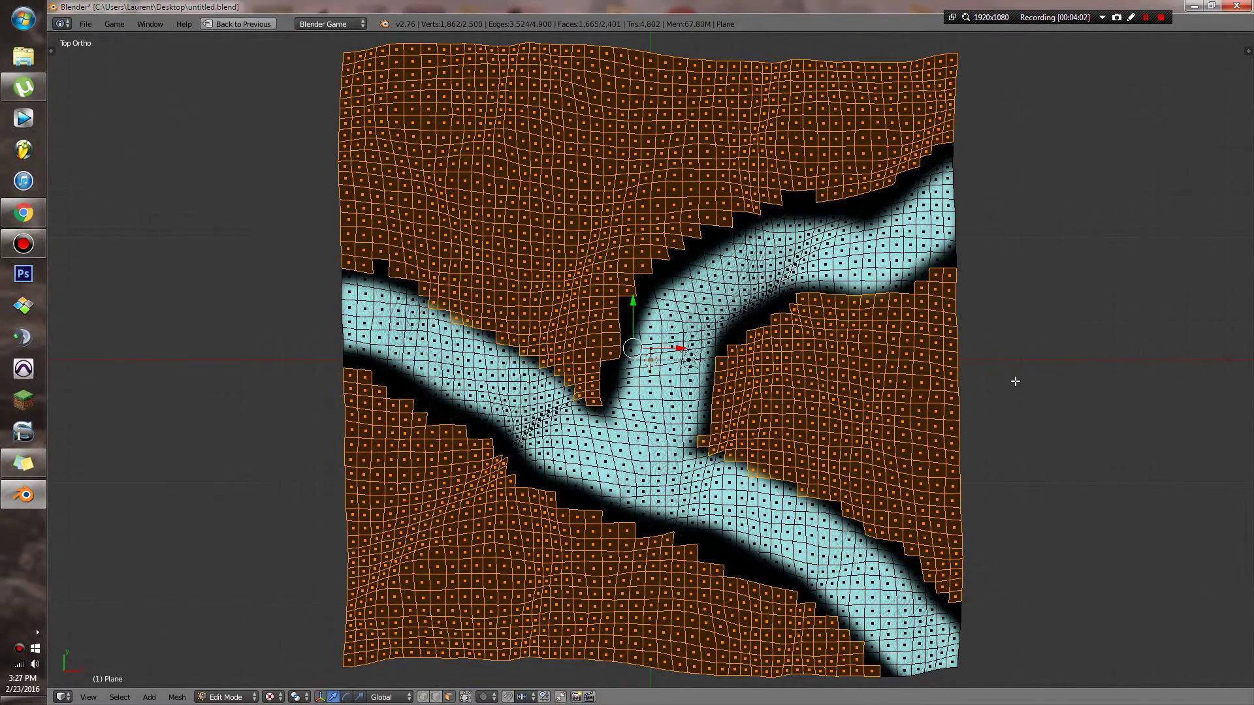
# Switch to the Game Logic layout and add a vertex group named forest to the terrain mesh.
pyautogui.hotkey('ctrl', 'Up')
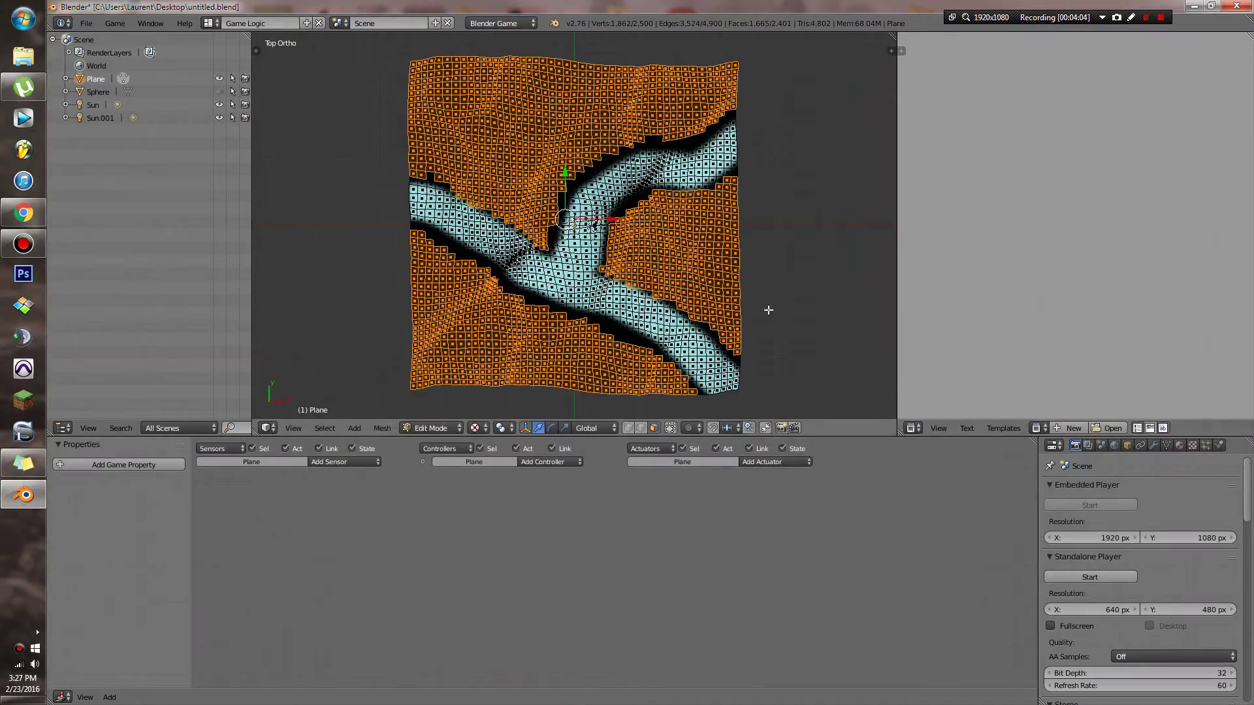
pyautogui.moveTo(675, 268); pyautogui.dragTo(717, 193, button='middle')
pyautogui.scroll(4, 717, 193)
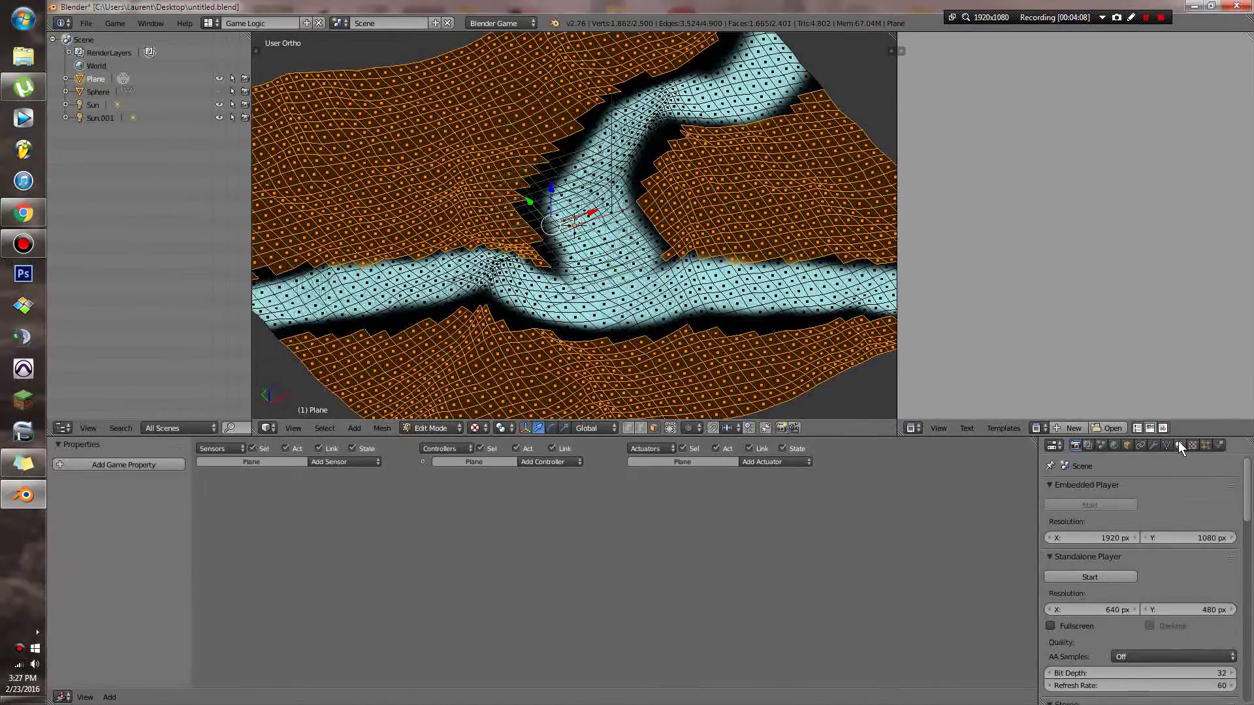
pyautogui.click(1178, 440)
pyautogui.click(1164, 445)
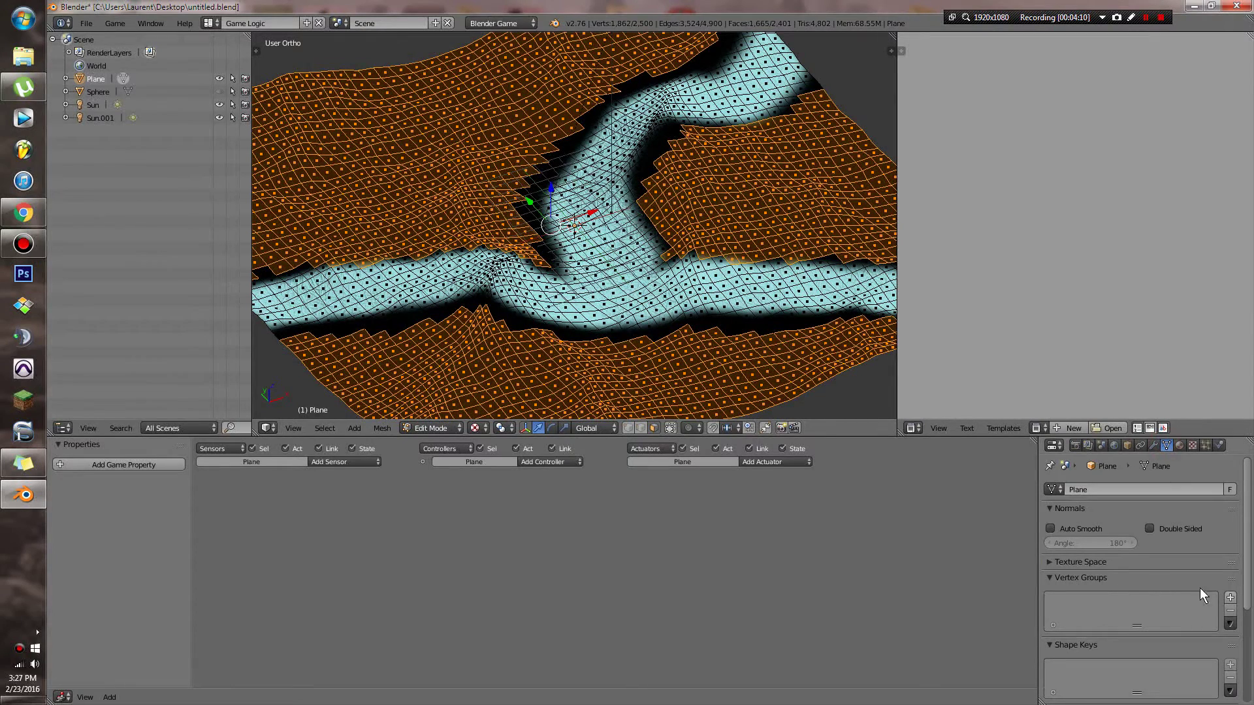
pyautogui.click(1229, 598)
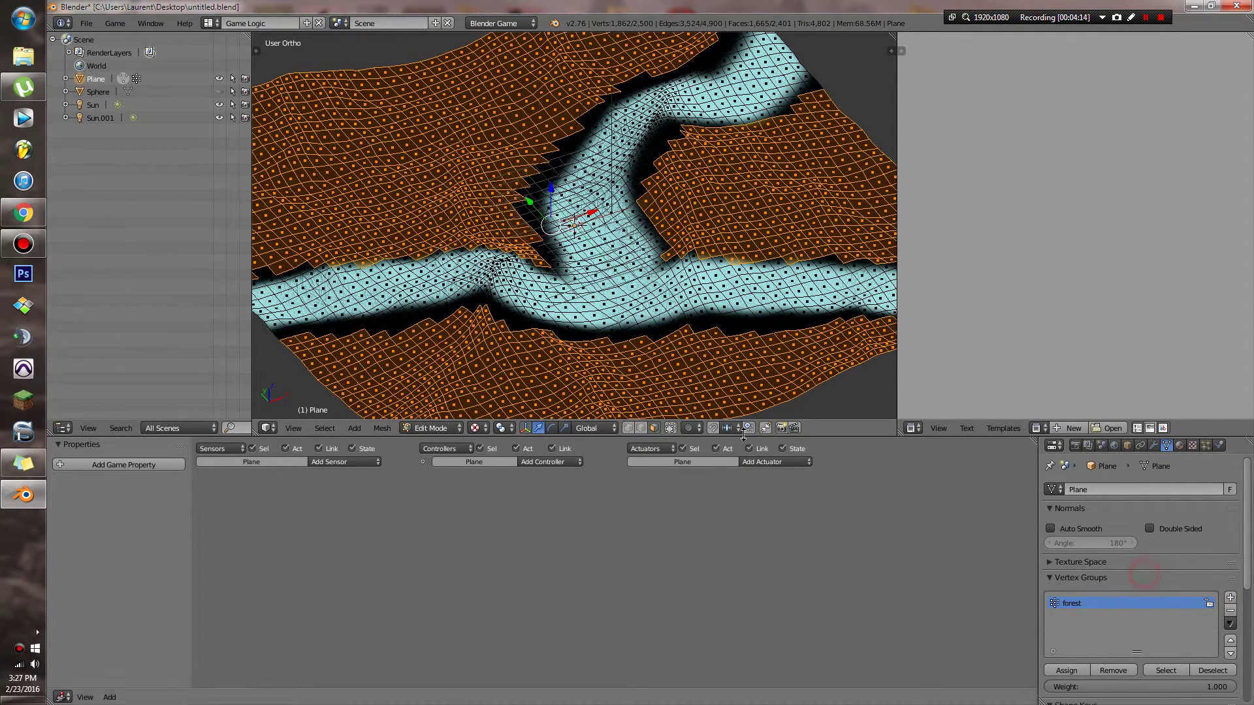
# Return the terrain to Object Mode and compare its solid and textured shading, ending in textured shading.
pyautogui.moveTo(749, 344); pyautogui.dragTo(727, 368, button='middle')
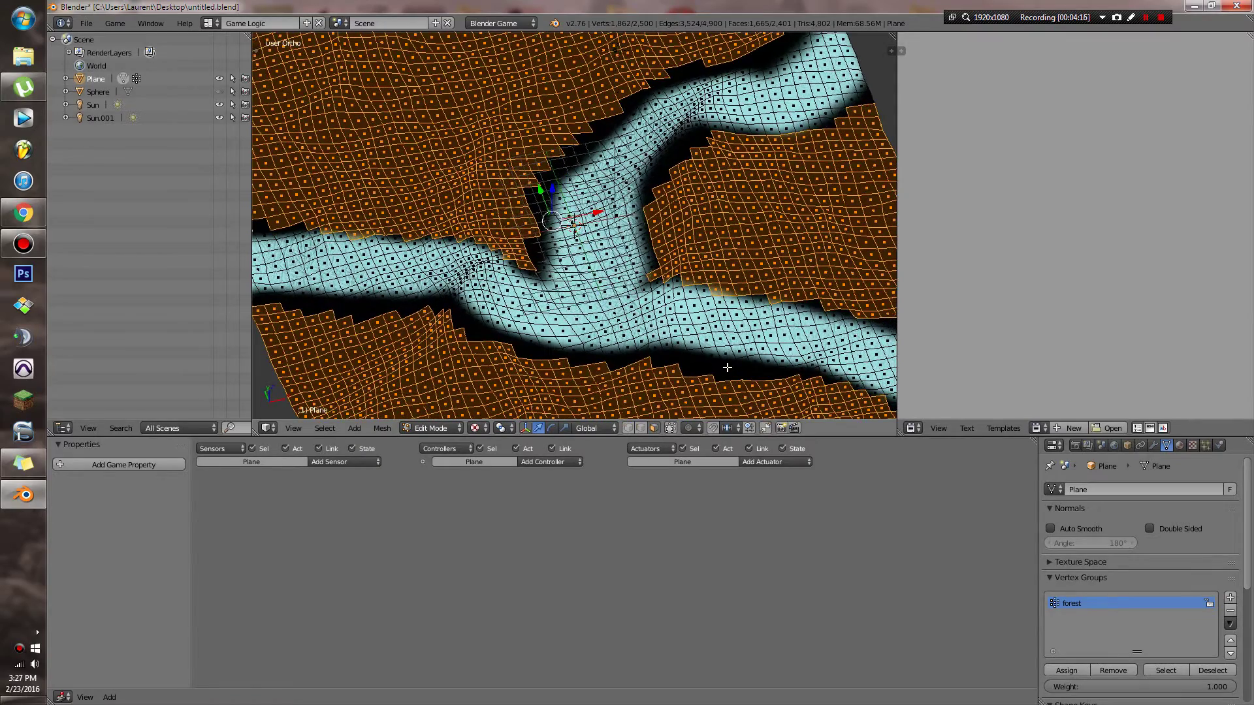
pyautogui.press('Tab')
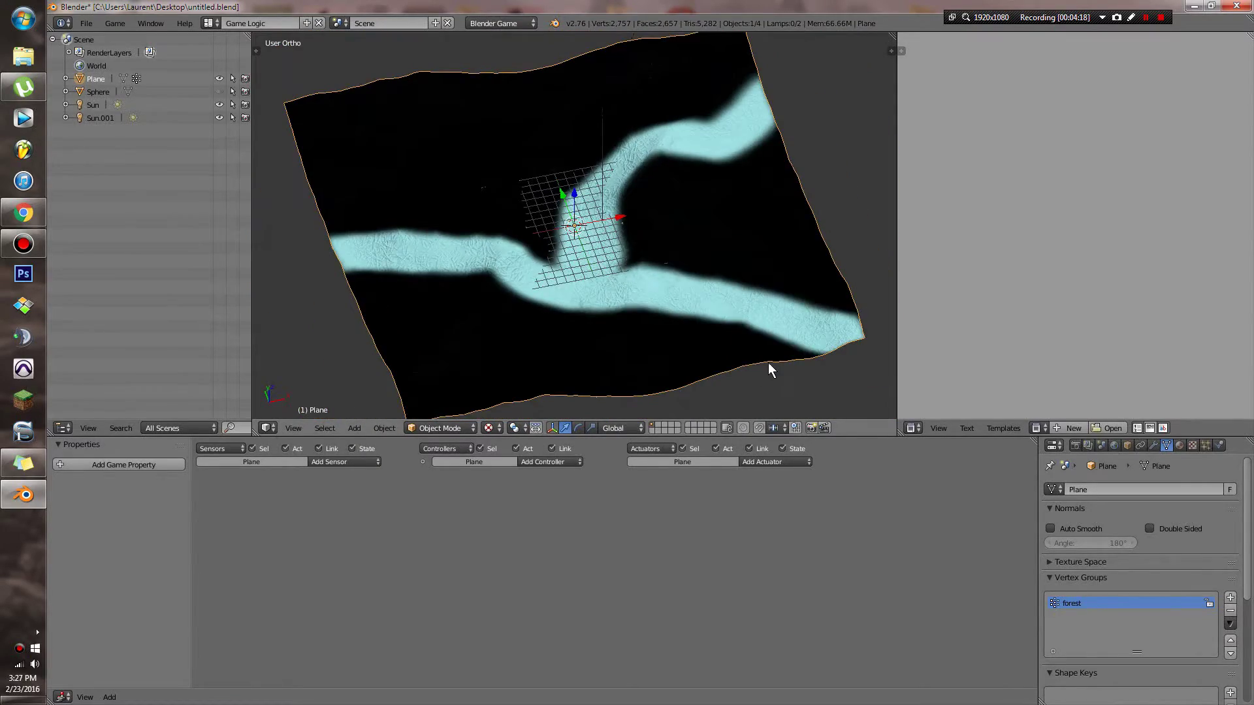
pyautogui.hotkey('alt', 'z')
pyautogui.moveTo(767, 359); pyautogui.dragTo(755, 331, button='middle')
pyautogui.scroll(4, 758, 333)
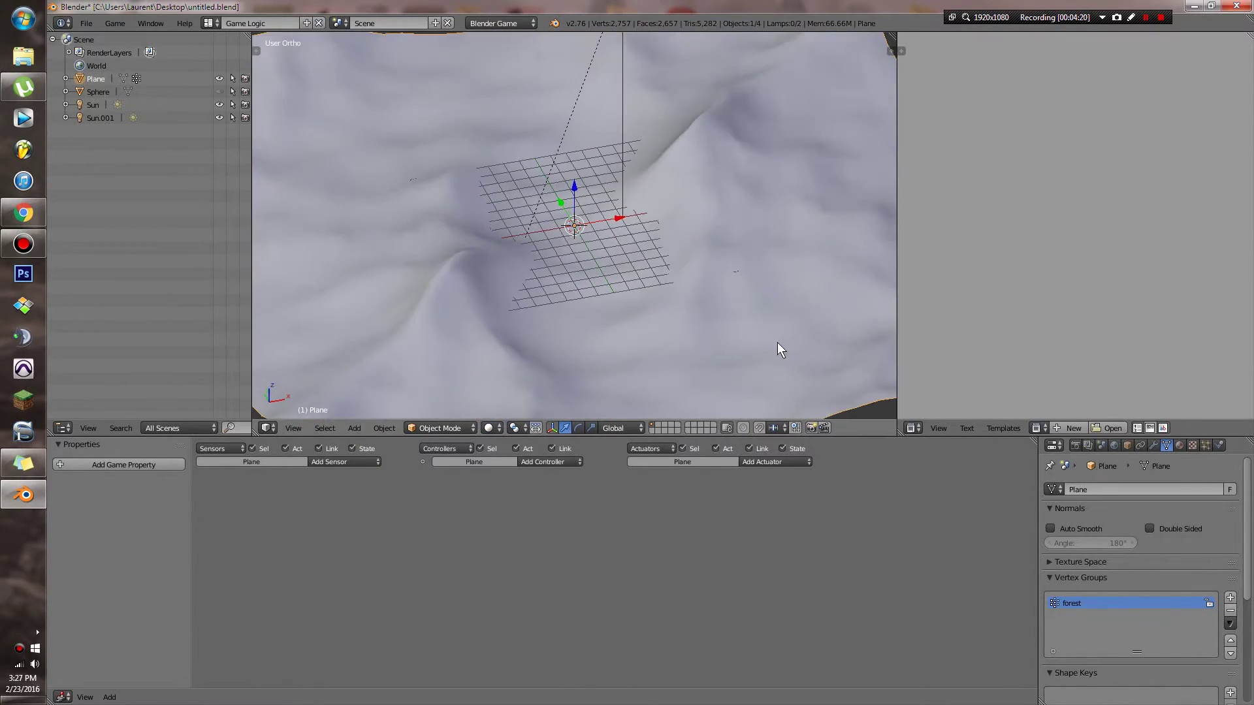
pyautogui.press('z')
pyautogui.hotkey('alt', 'z')
pyautogui.scroll(-4, 750, 355)
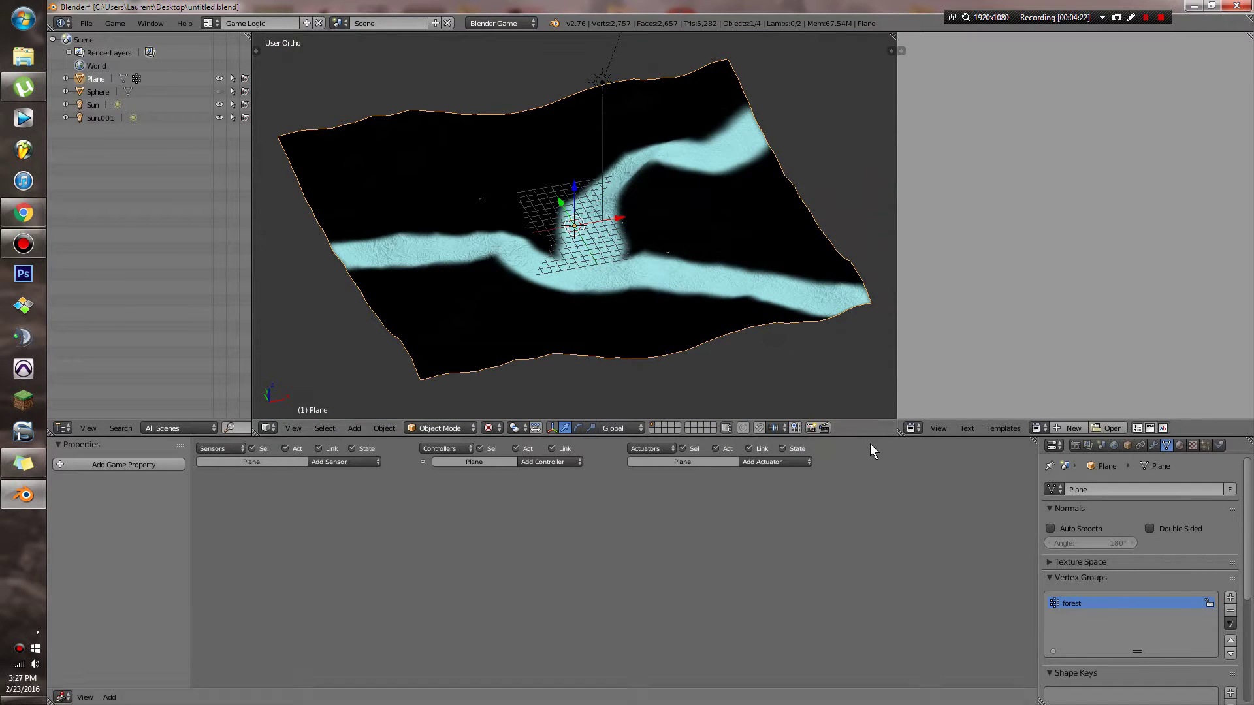
# Enlarge the 3D view and turn the adjacent text editor area into a Properties editor.
pyautogui.moveTo(897, 403); pyautogui.dragTo(1010, 405)
pyautogui.moveTo(924, 436); pyautogui.dragTo(924, 676)
pyautogui.scroll(-2, 797, 510)
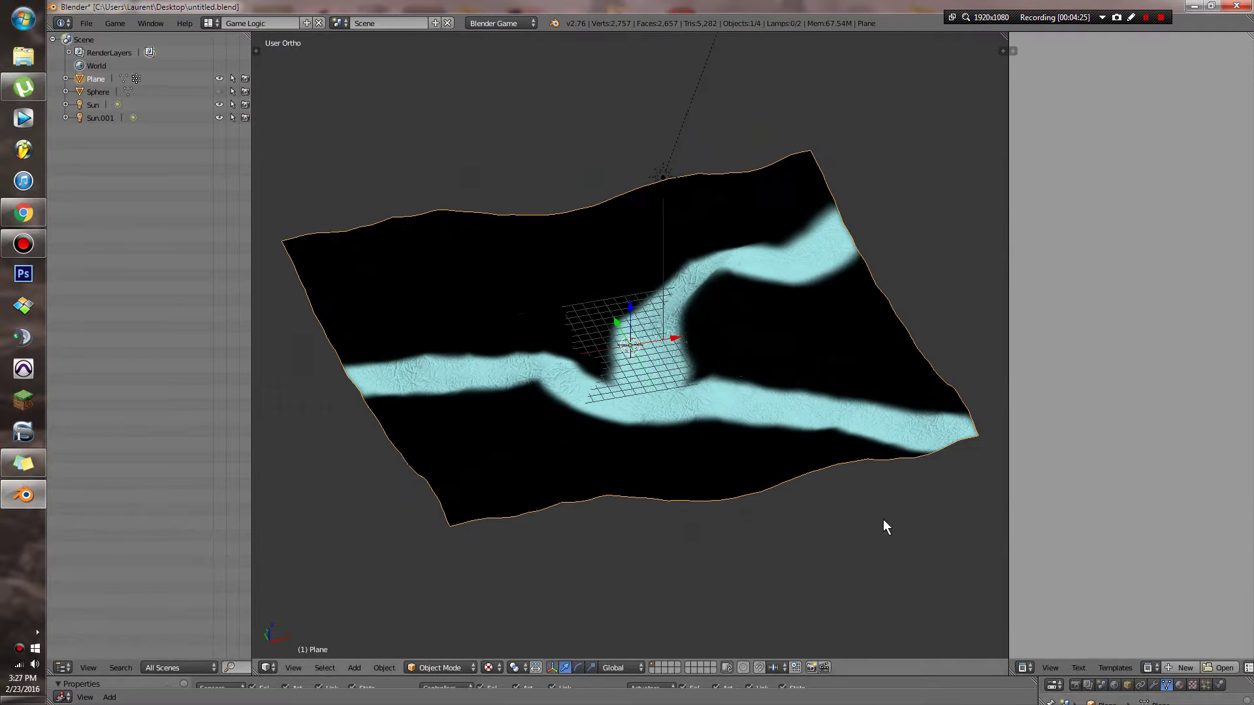
pyautogui.click(1025, 667)
pyautogui.click(1040, 475)
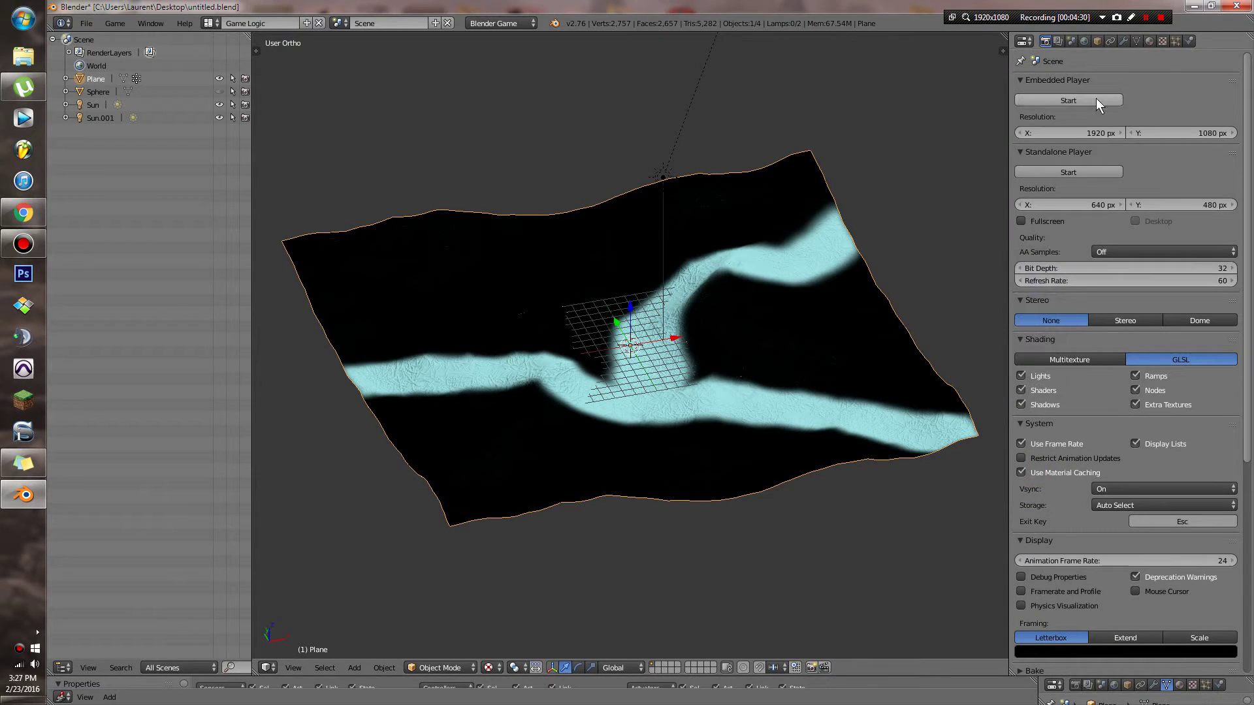
# Show the terrain material's textures, re-enable the grass color texture and move the groundMap texture to the fourth slot.
pyautogui.click(1163, 41)
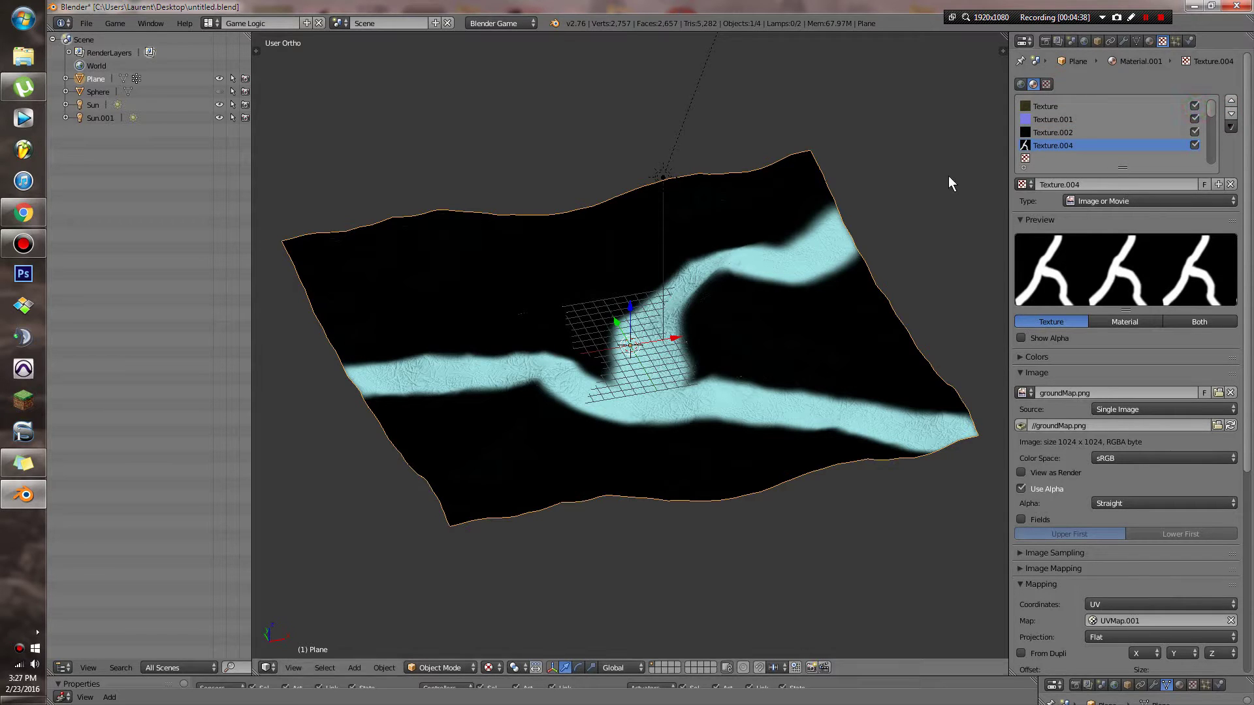
pyautogui.scroll(-8, 1095, 385)
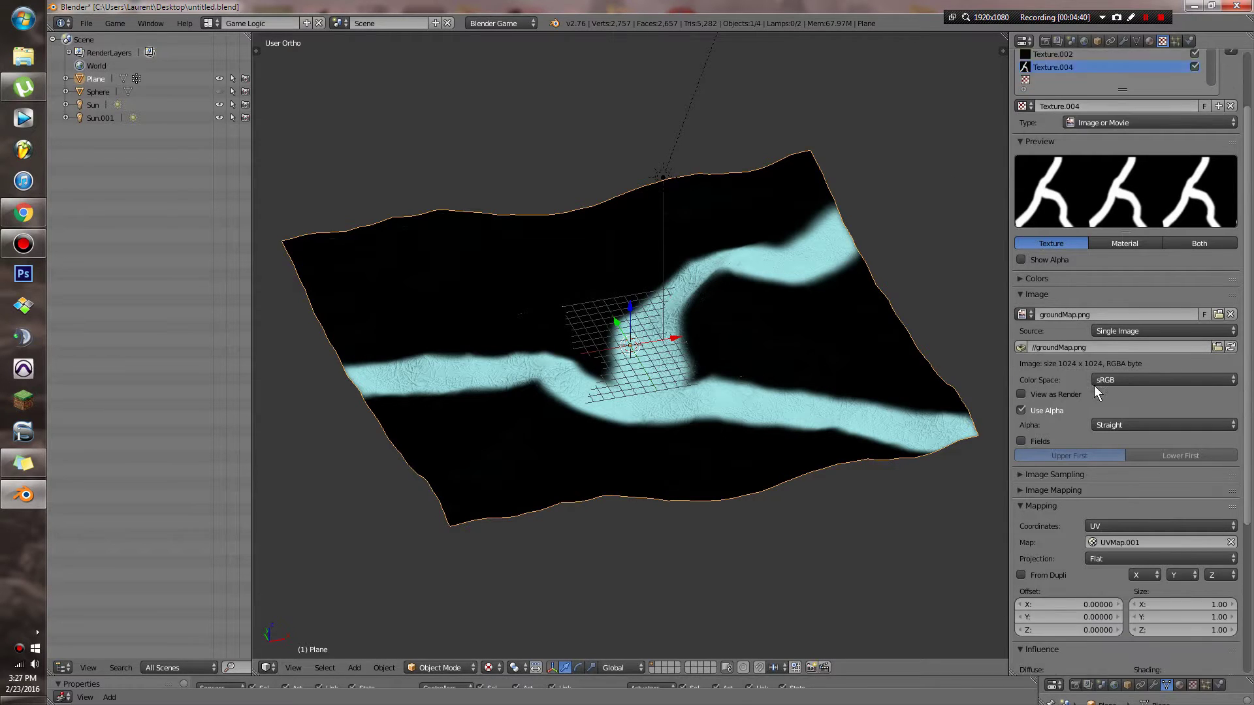
pyautogui.scroll(4, 1100, 365)
pyautogui.scroll(5, 1100, 360)
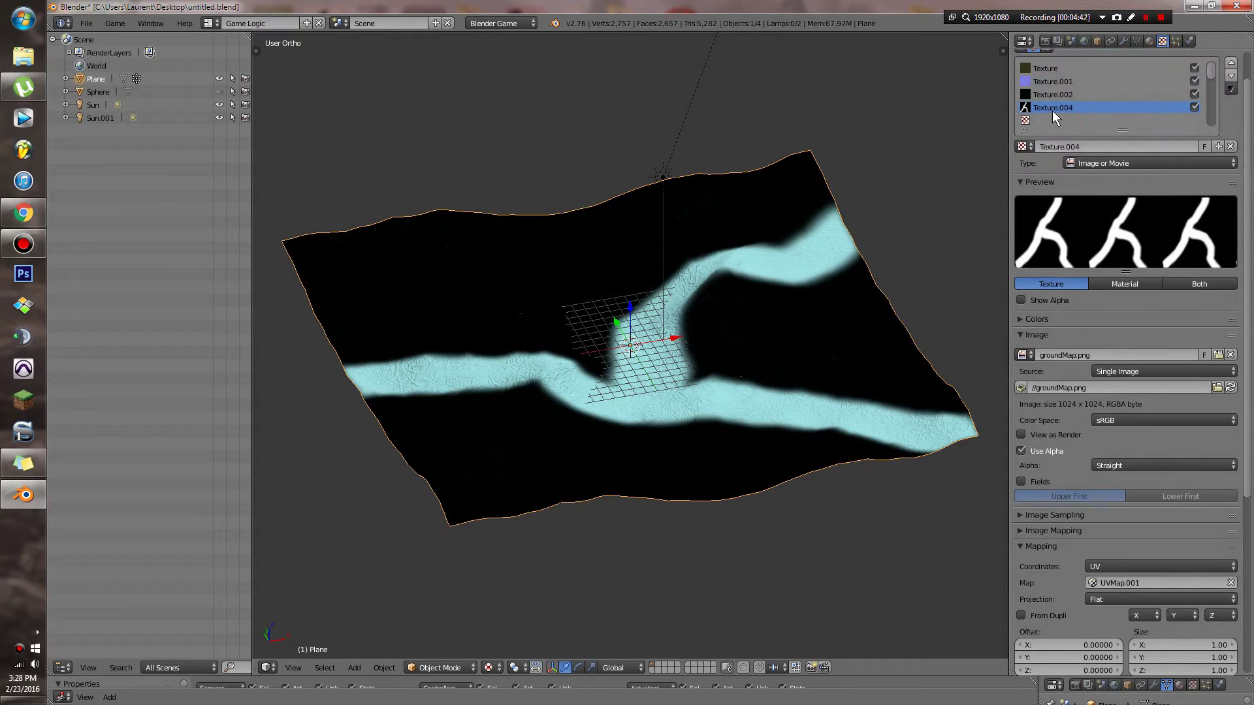
# Disable the groundMap texture and create a new texture in the material's empty fifth slot.
pyautogui.click(1045, 120)
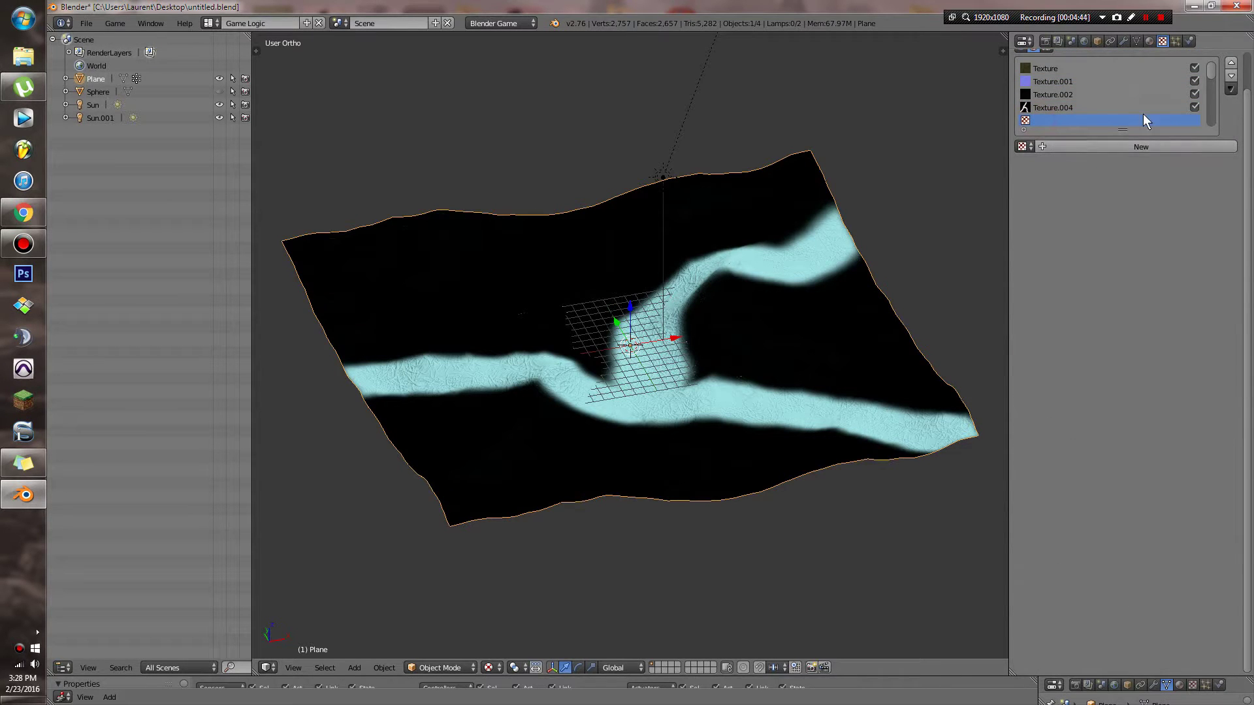
pyautogui.click(1195, 108)
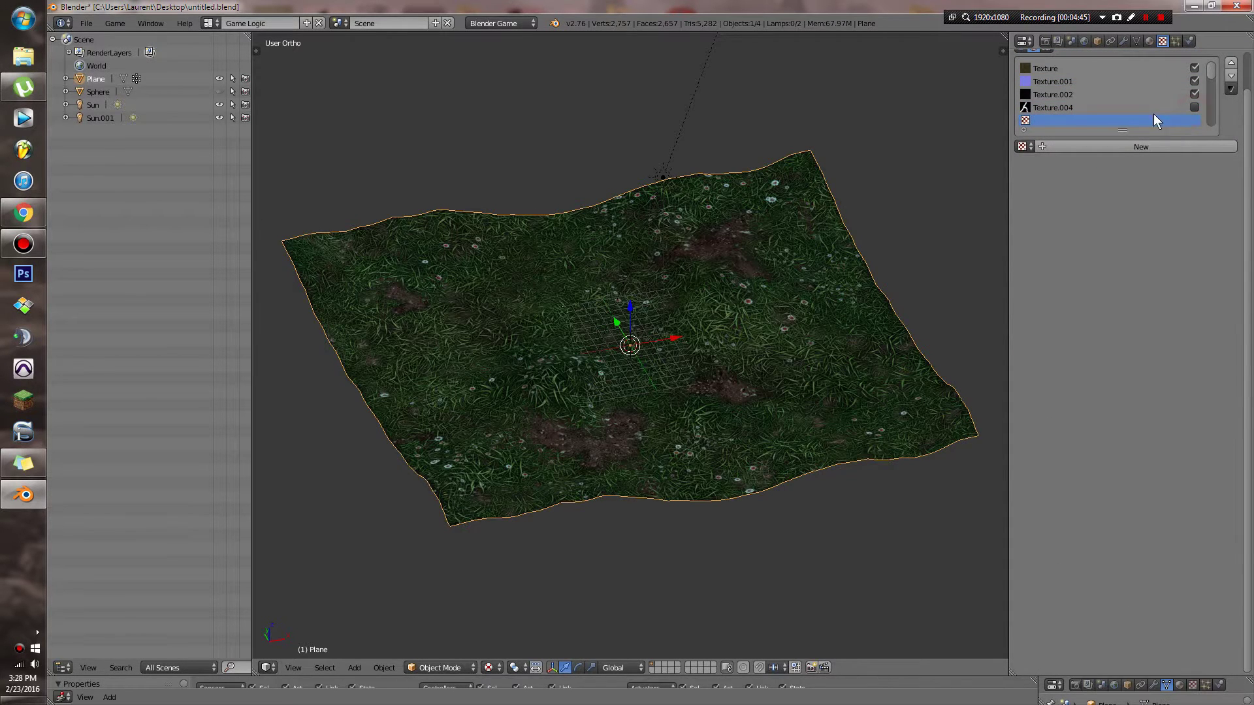
pyautogui.click(1088, 146)
pyautogui.scroll(-4, 1166, 251)
# Browse for the new texture's image in the Textures\Ground folder and display its files as thumbnails.
pyautogui.click(1166, 251)
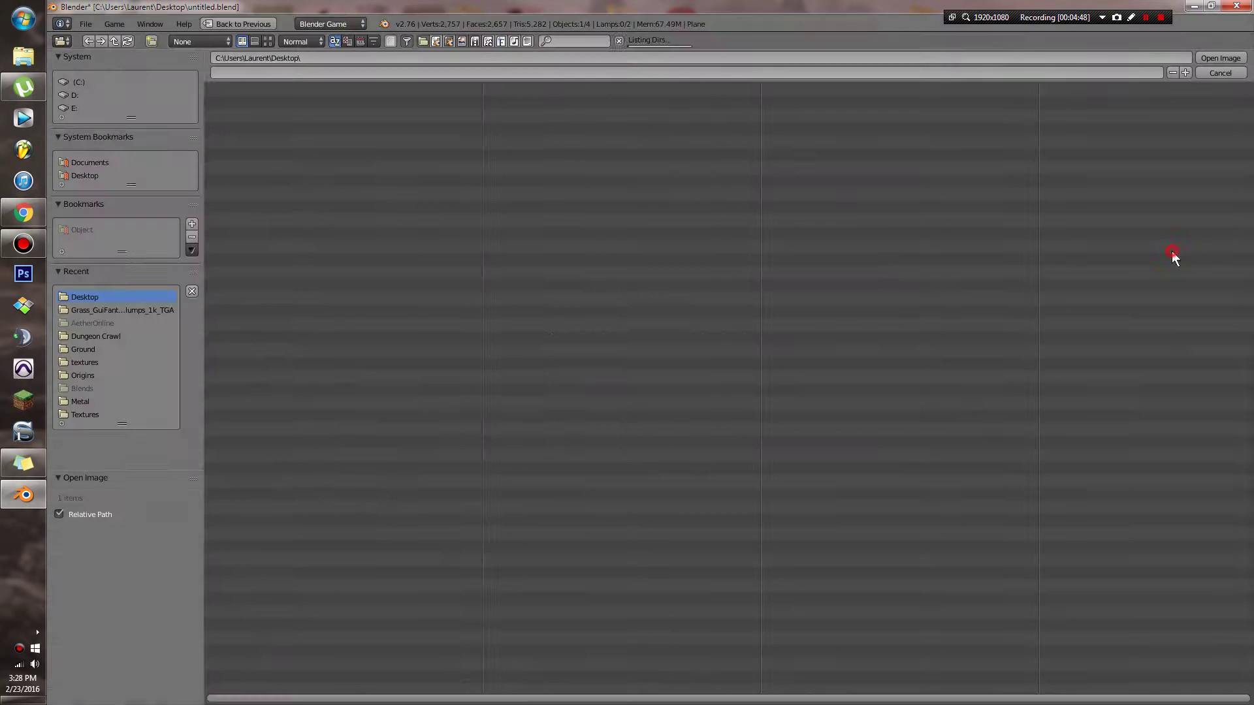
pyautogui.click(115, 311)
pyautogui.click(241, 90)
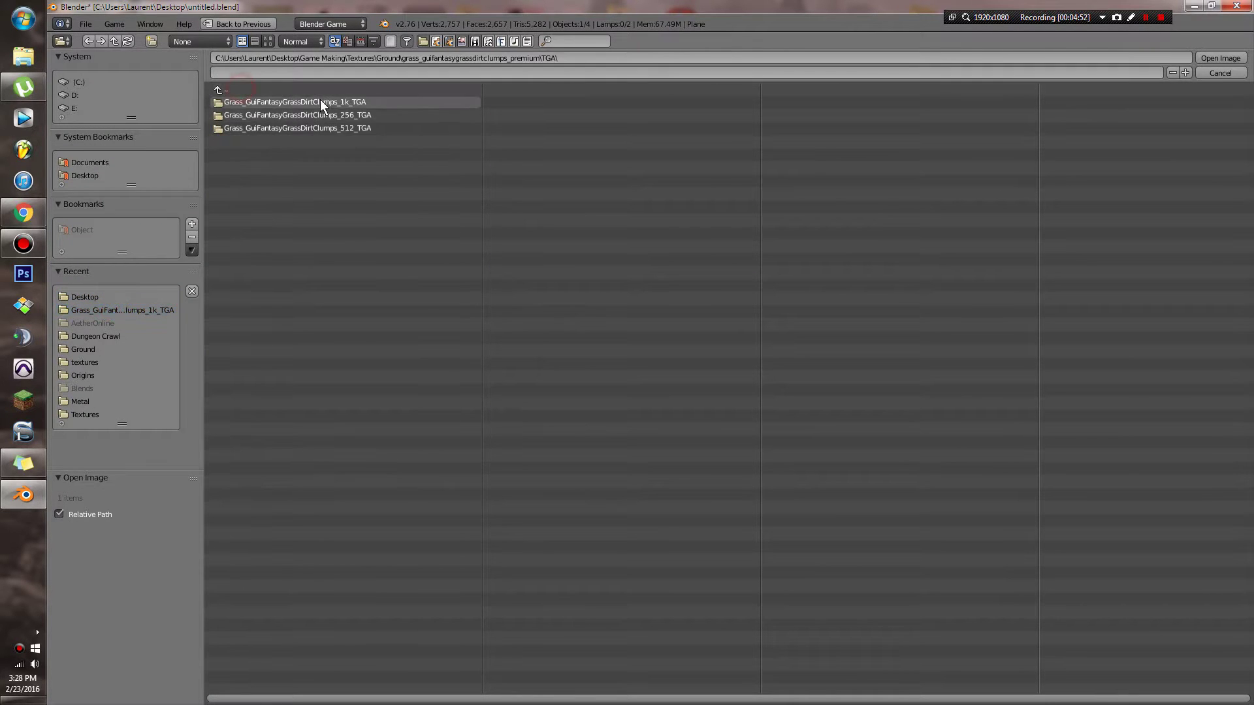
pyautogui.click(290, 89)
pyautogui.click(291, 89)
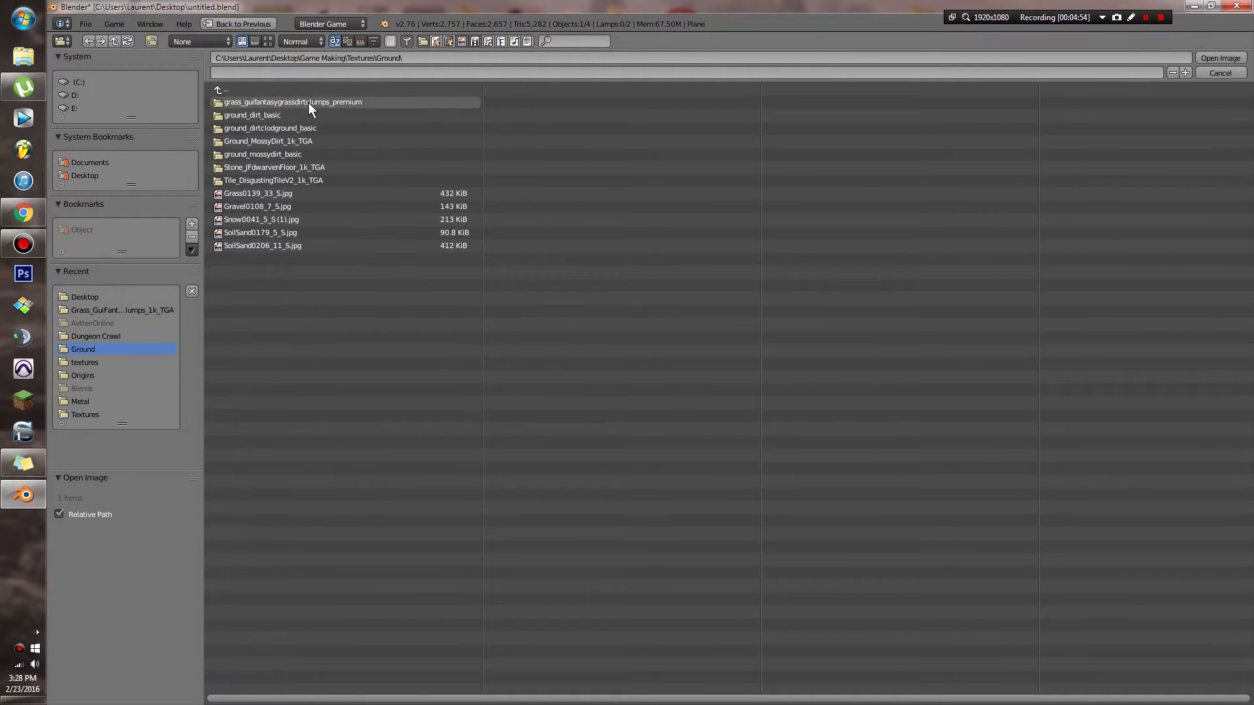
pyautogui.click(269, 41)
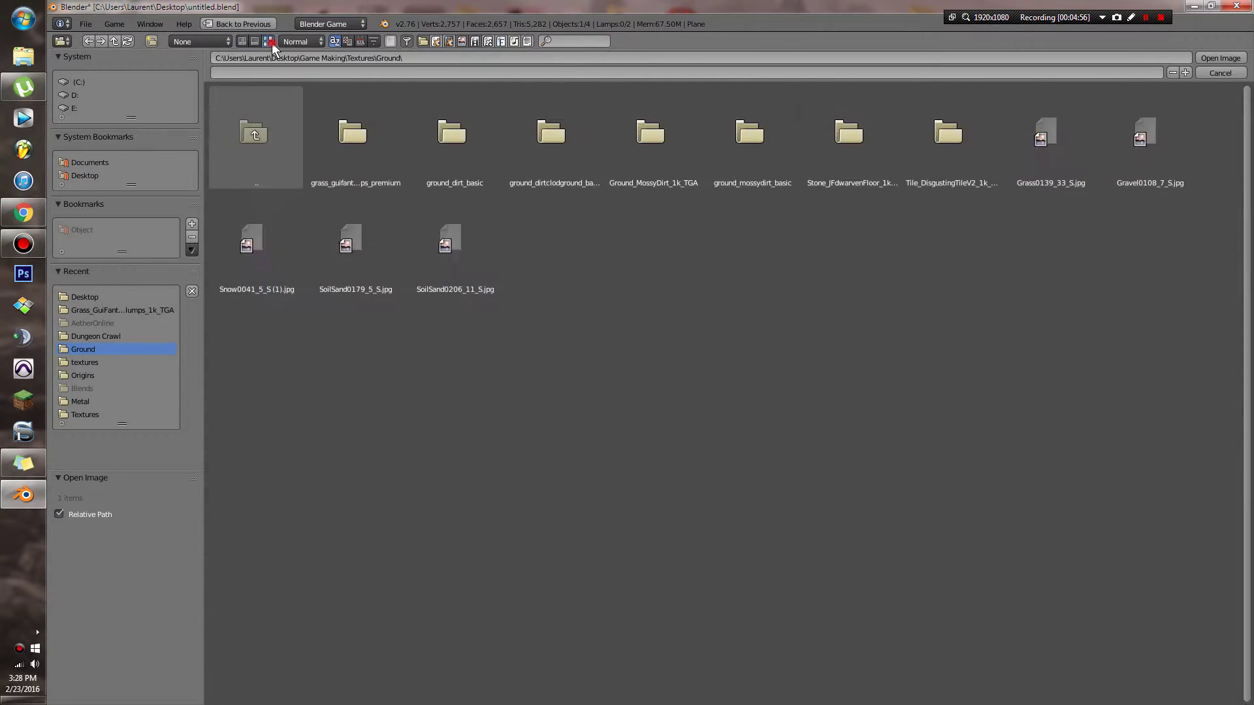
# Examine the images in the Ground_Dirt_1k_TGA folder of ground_dirt_basic and return to the Ground folder.
pyautogui.click(453, 130)
pyautogui.click(332, 125)
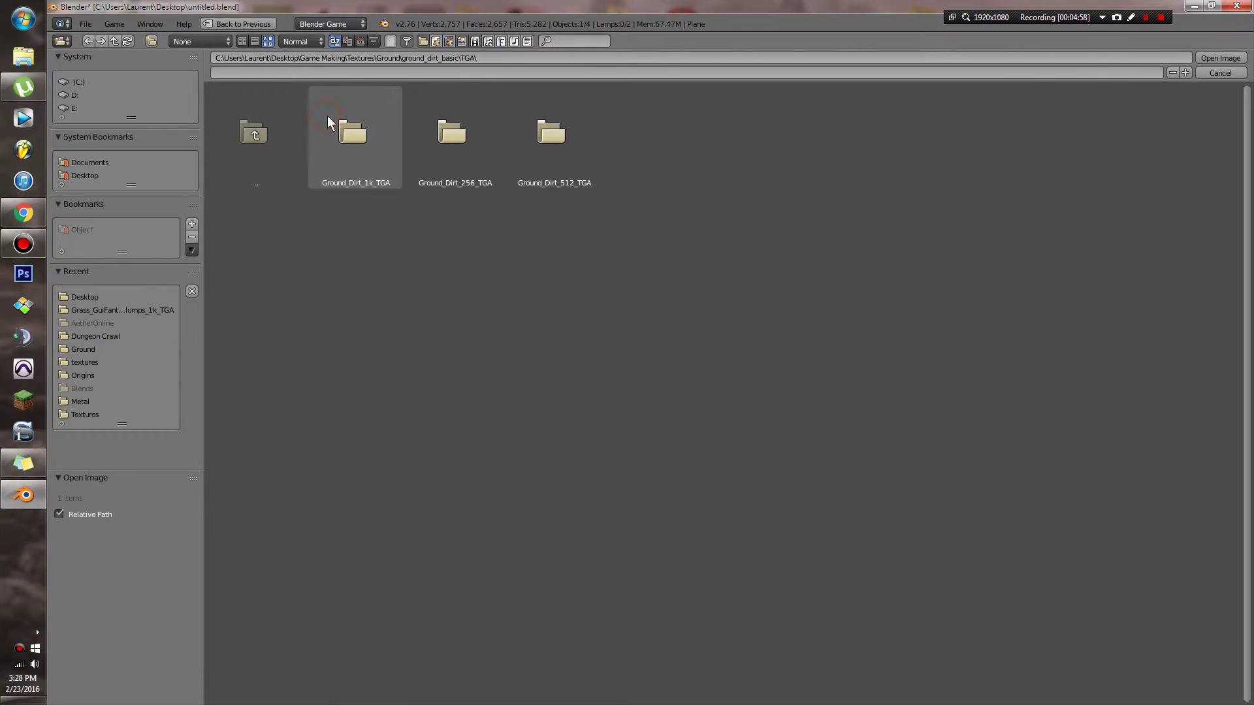
pyautogui.click(339, 117)
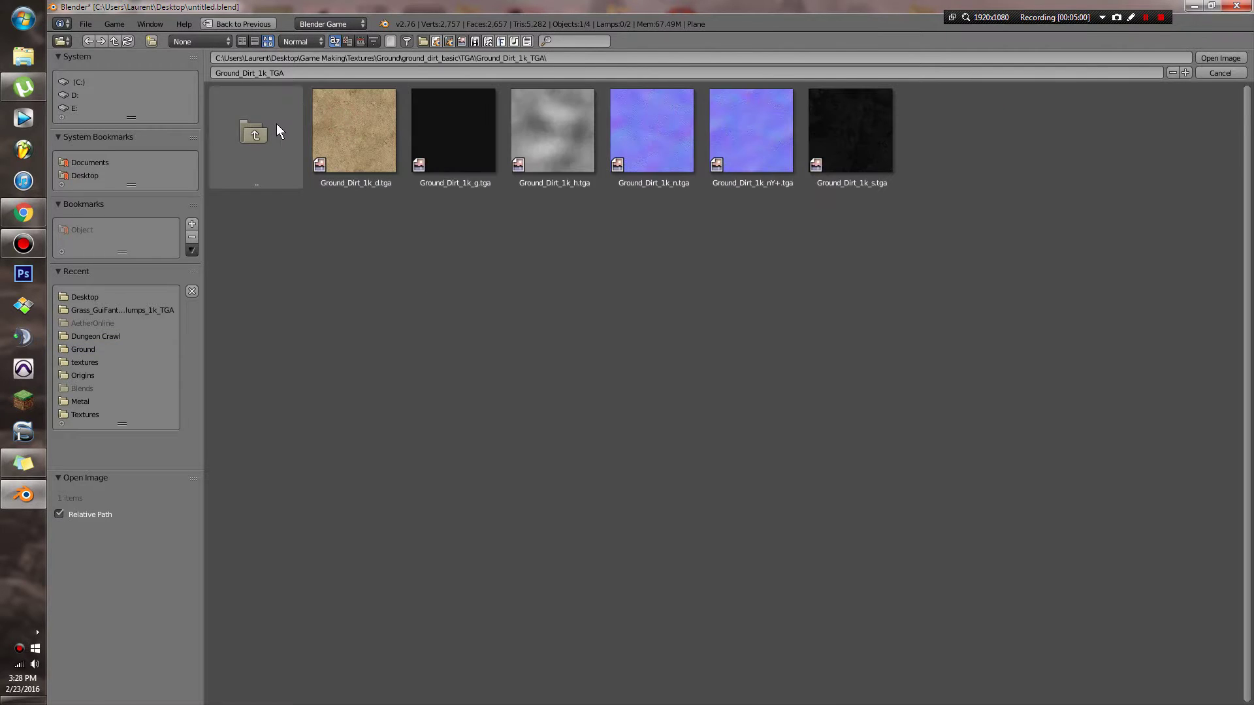
pyautogui.click(254, 131)
pyautogui.click(253, 130)
pyautogui.click(255, 130)
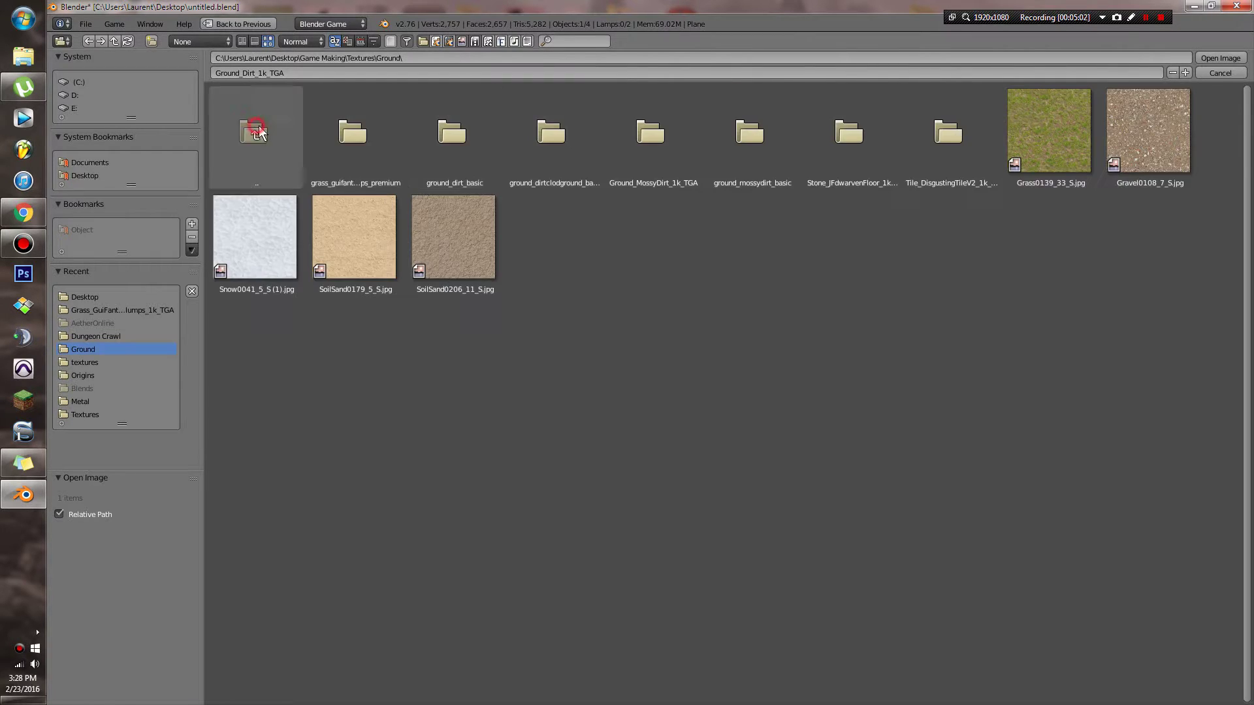
# Load Ground_DirtClodGround_1k_d.tga from the ground_dirtclodground_basic 1k folder as the new texture's image.
pyautogui.click(565, 138)
pyautogui.click(351, 124)
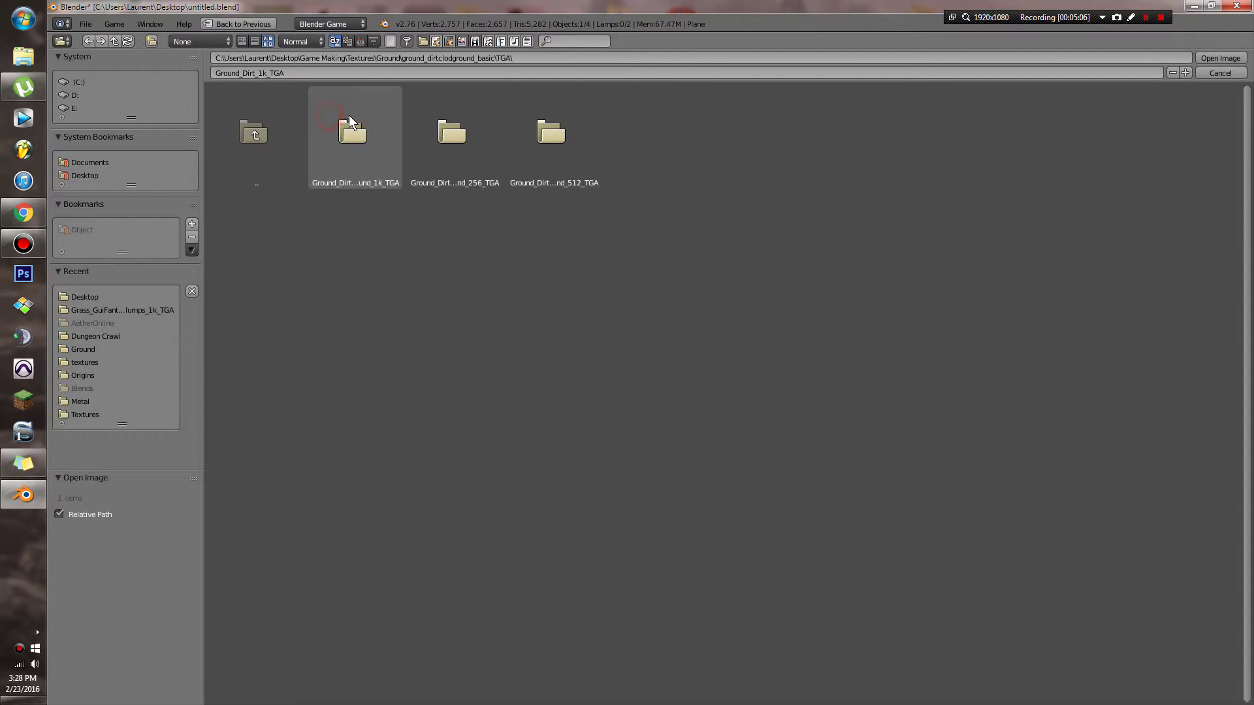
pyautogui.click(323, 130)
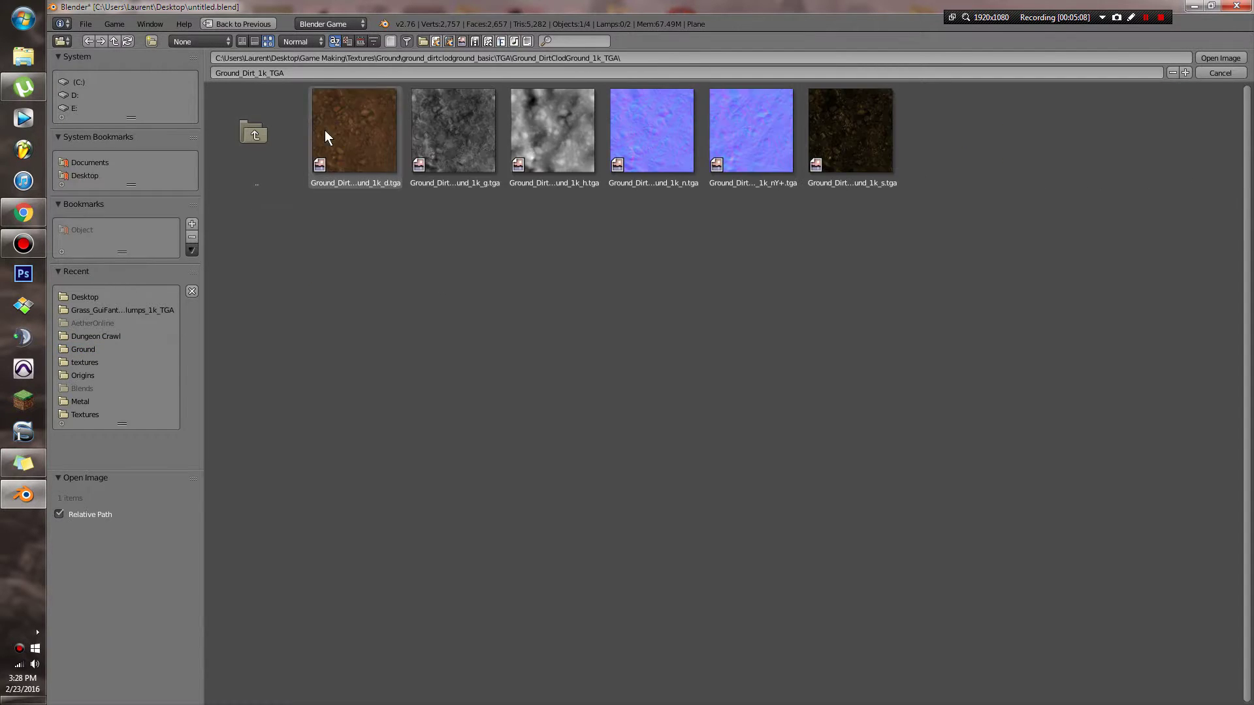
pyautogui.click(364, 130)
pyautogui.doubleClick(364, 131)
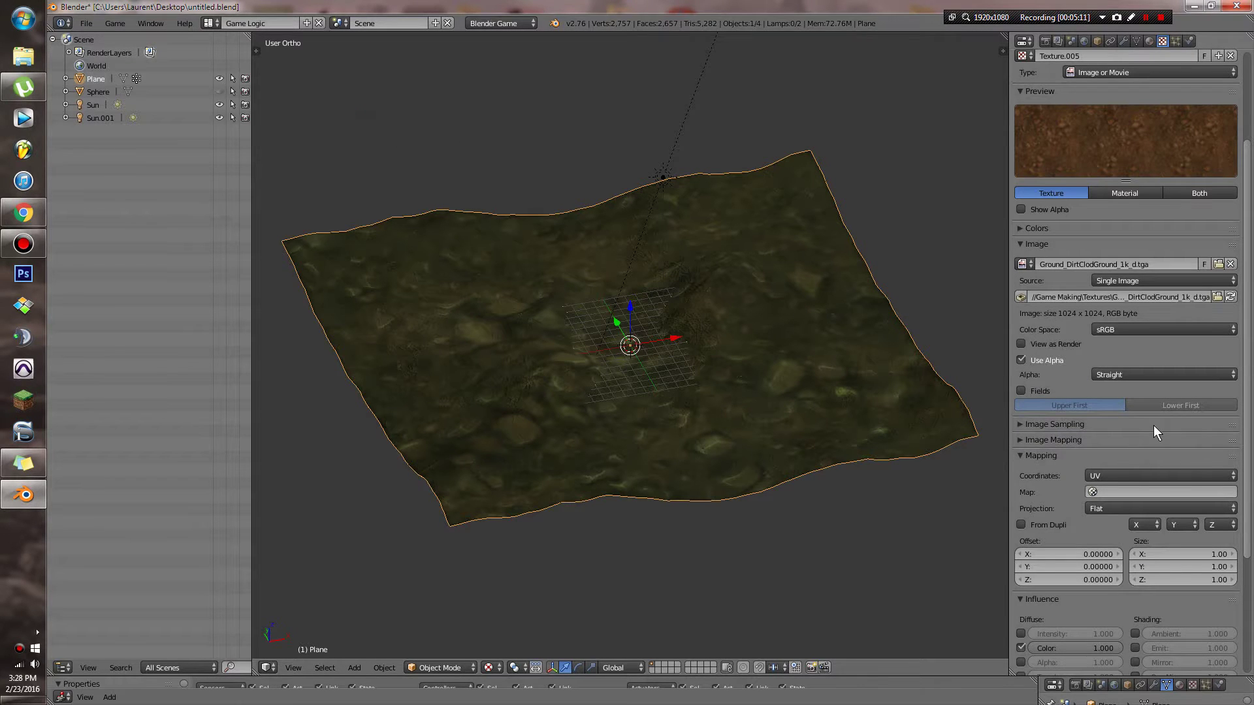
# Set the mapping of the dirt clod texture to the UV map UVMap.
pyautogui.scroll(-6, 1153, 425)
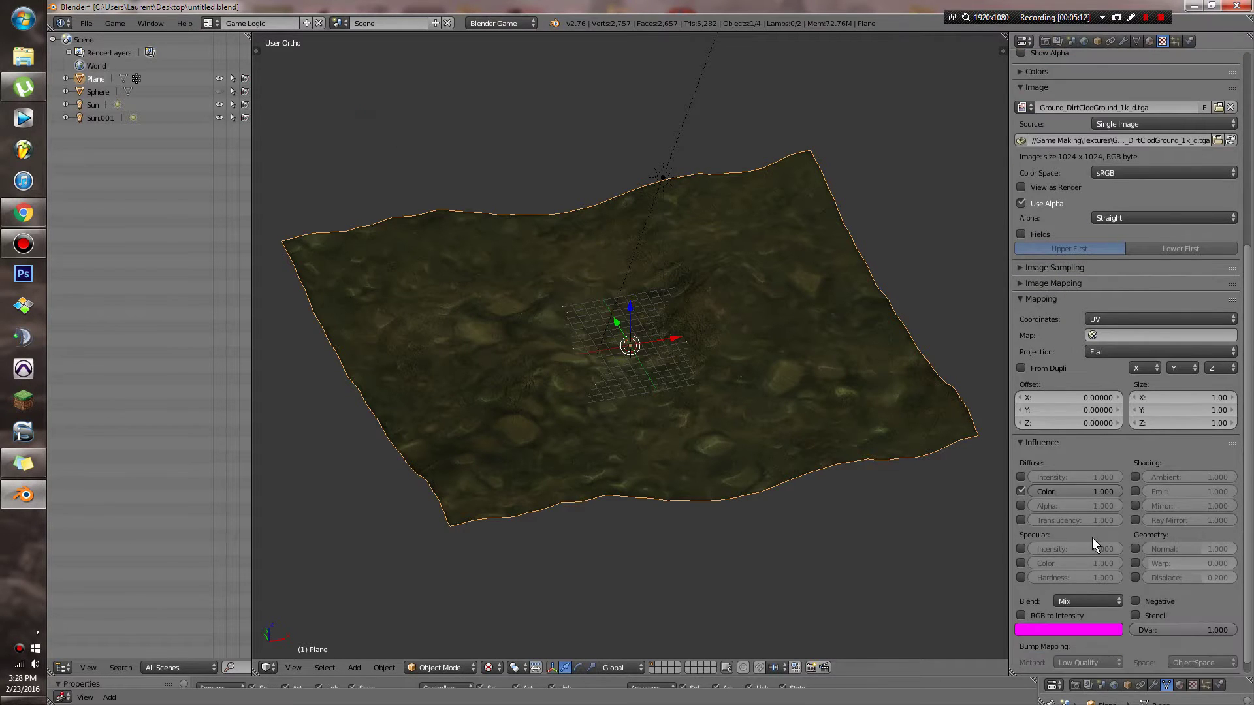
pyautogui.click(1120, 335)
pyautogui.click(1112, 356)
pyautogui.scroll(3, 1119, 418)
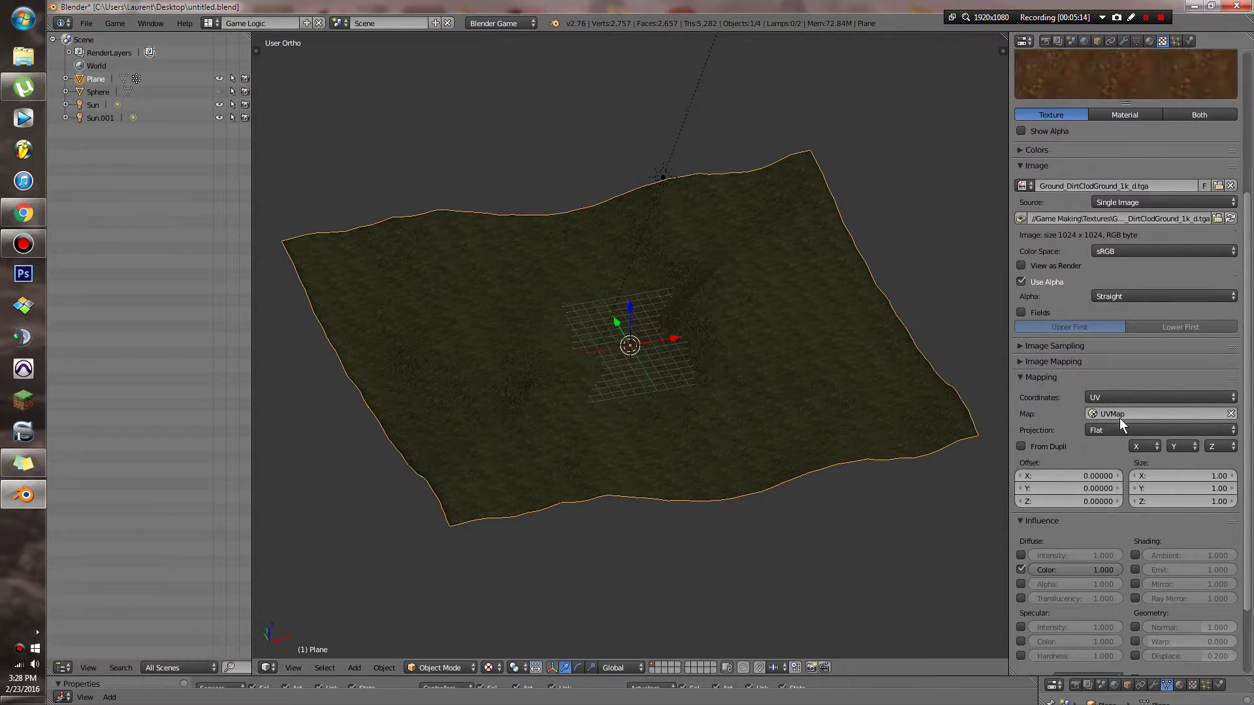
# Enable the groundMap texture and make it a Stencil with RGB to Intensity, with its Color influence turned off.
pyautogui.scroll(-3, 1095, 487)
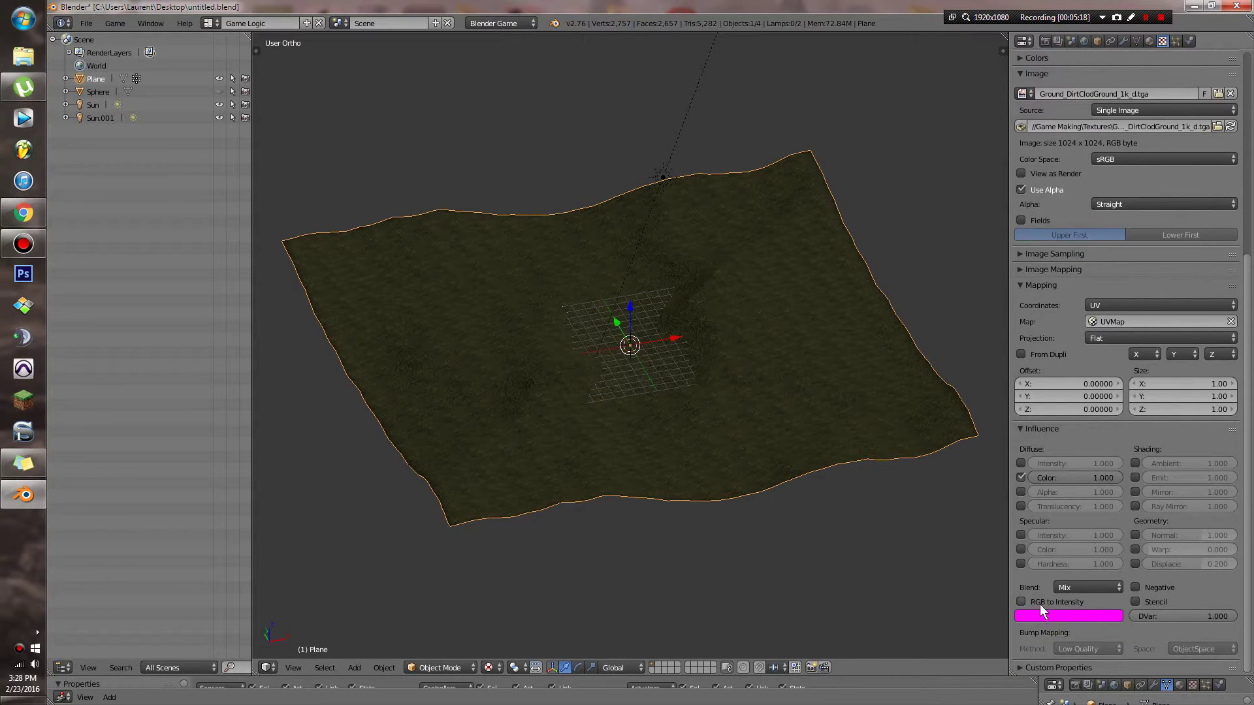
pyautogui.scroll(10, 1119, 511)
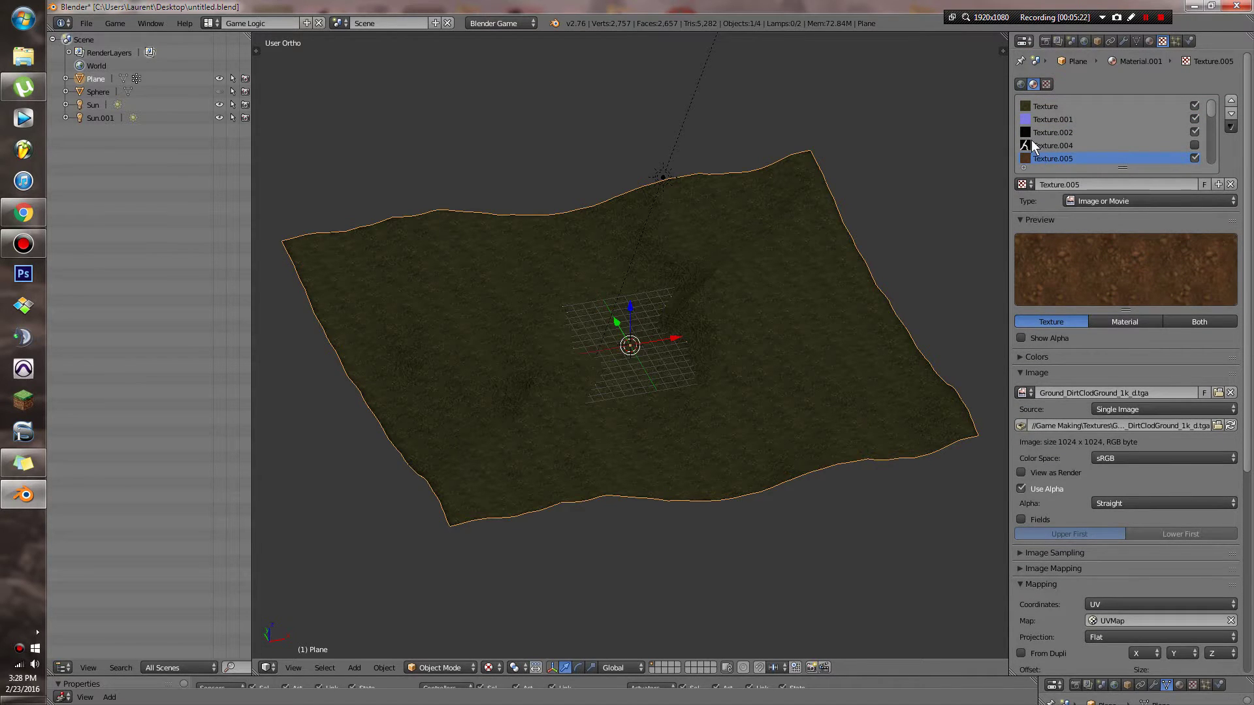
pyautogui.click(1035, 146)
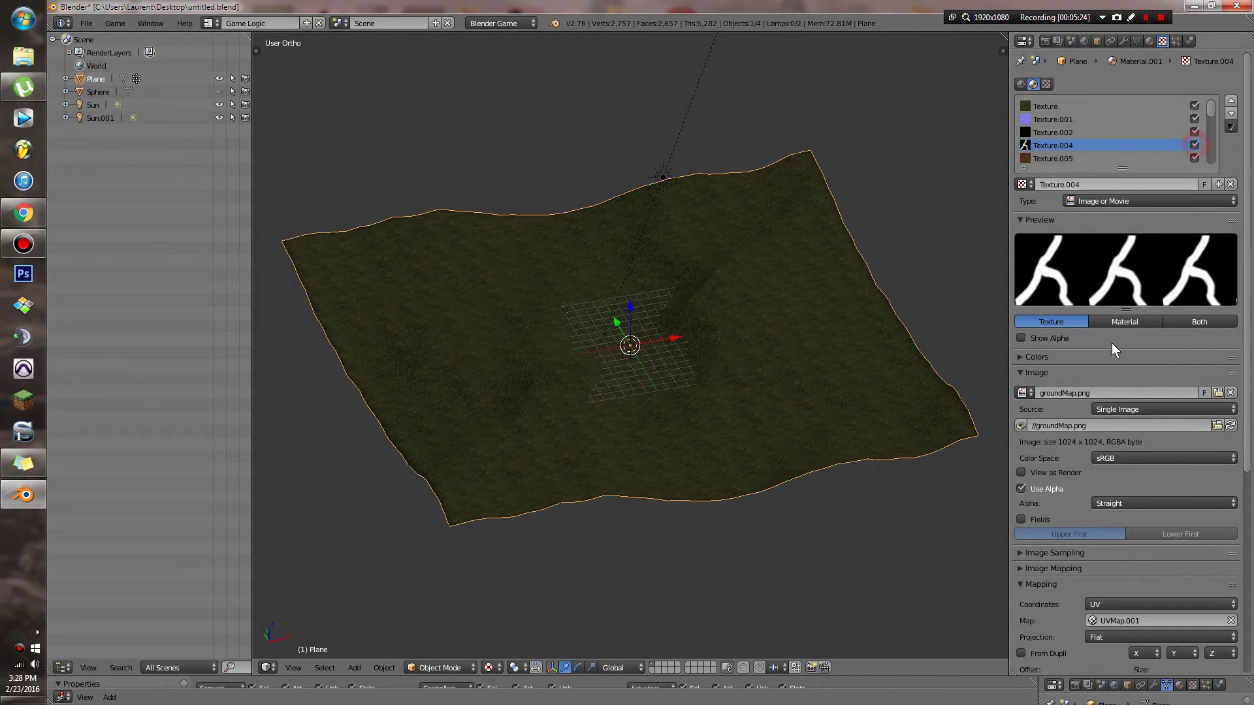
pyautogui.scroll(-12, 1110, 418)
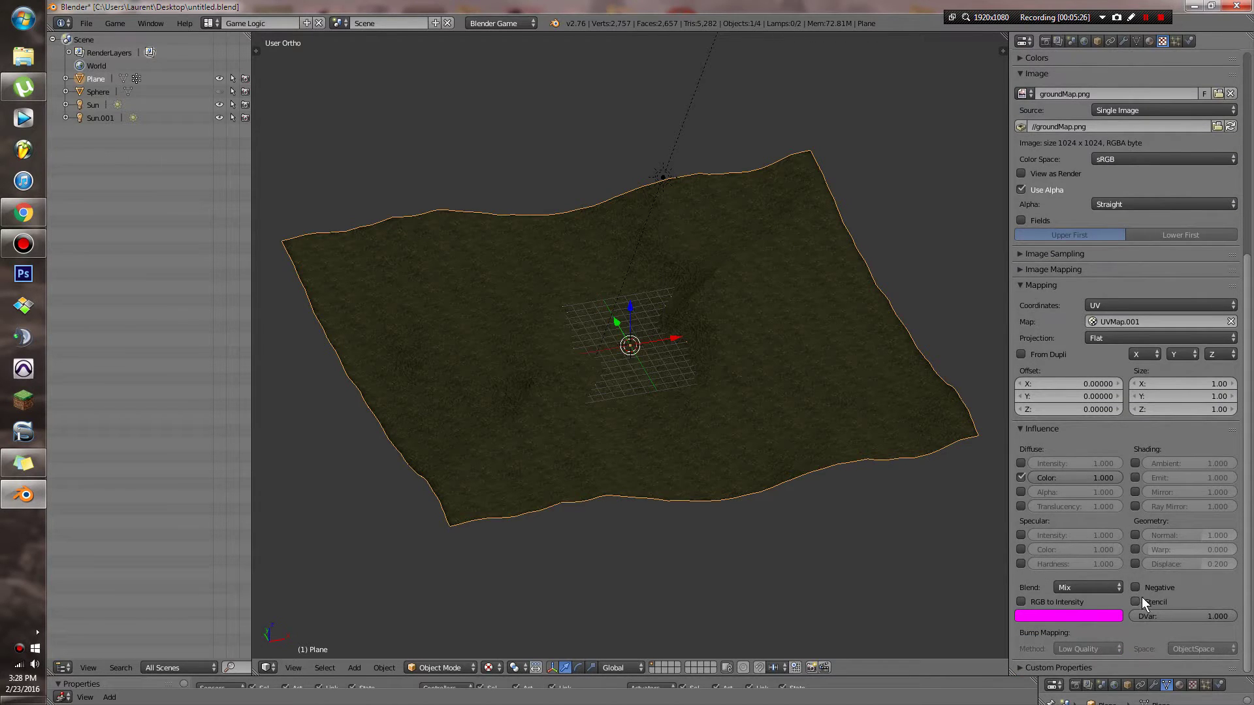
pyautogui.click(1137, 603)
pyautogui.click(1021, 602)
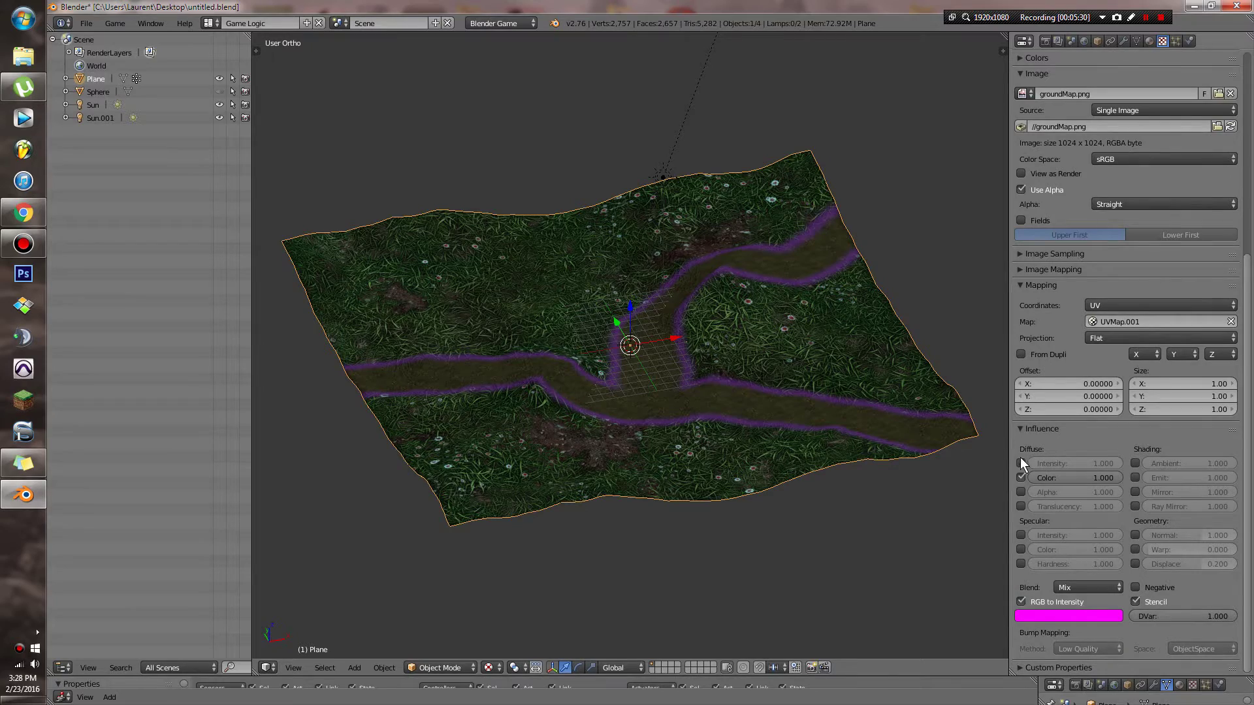
pyautogui.scroll(6, 915, 484)
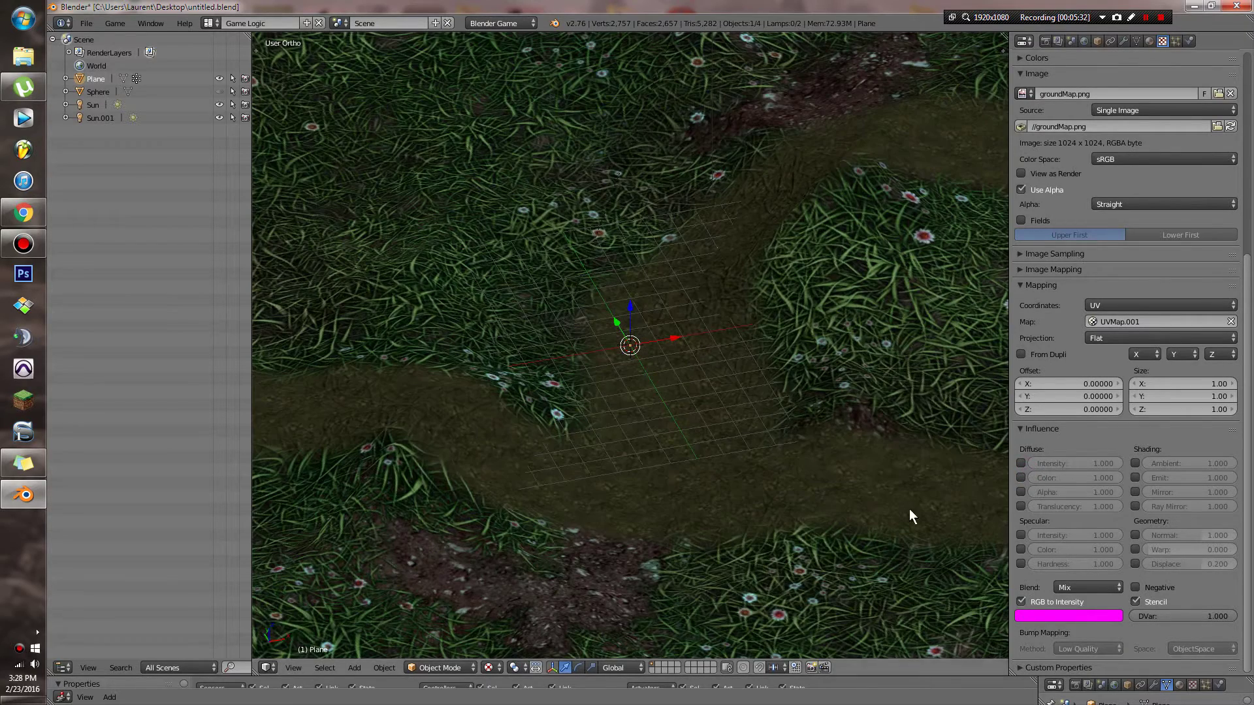
# Try the Multiply and Screen blend types on the groundMap texture and settle on Multiply.
pyautogui.click(1095, 588)
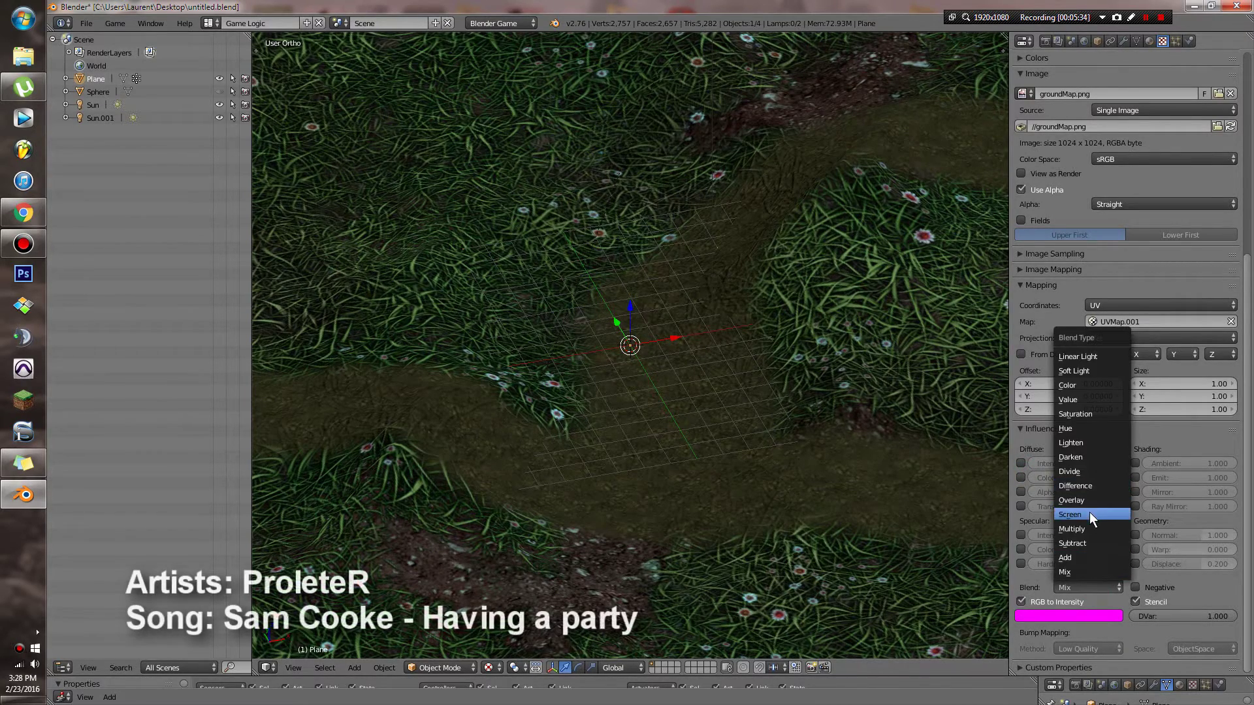
pyautogui.click(1087, 522)
pyautogui.click(1084, 587)
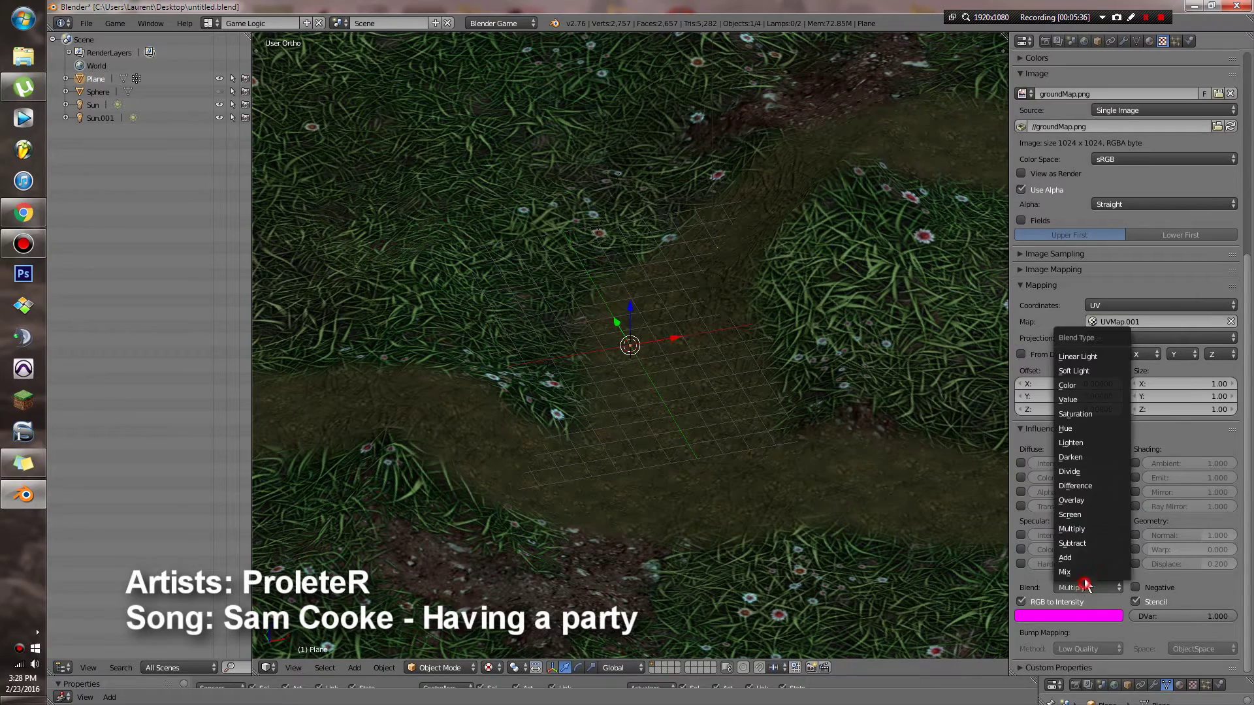
pyautogui.click(1079, 513)
pyautogui.click(1086, 587)
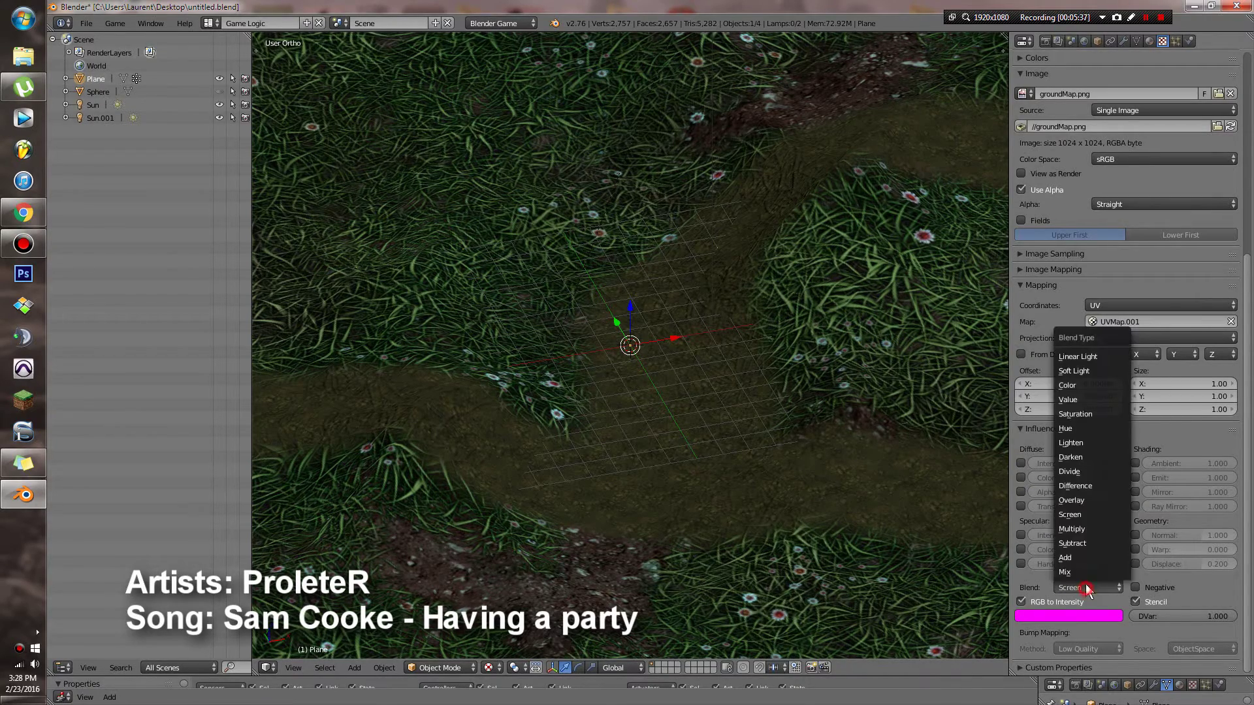
pyautogui.click(1081, 531)
pyautogui.scroll(-5, 898, 483)
pyautogui.moveTo(898, 483); pyautogui.dragTo(932, 496, button='middle')
pyautogui.scroll(8, 876, 552)
pyautogui.scroll(10, 1182, 458)
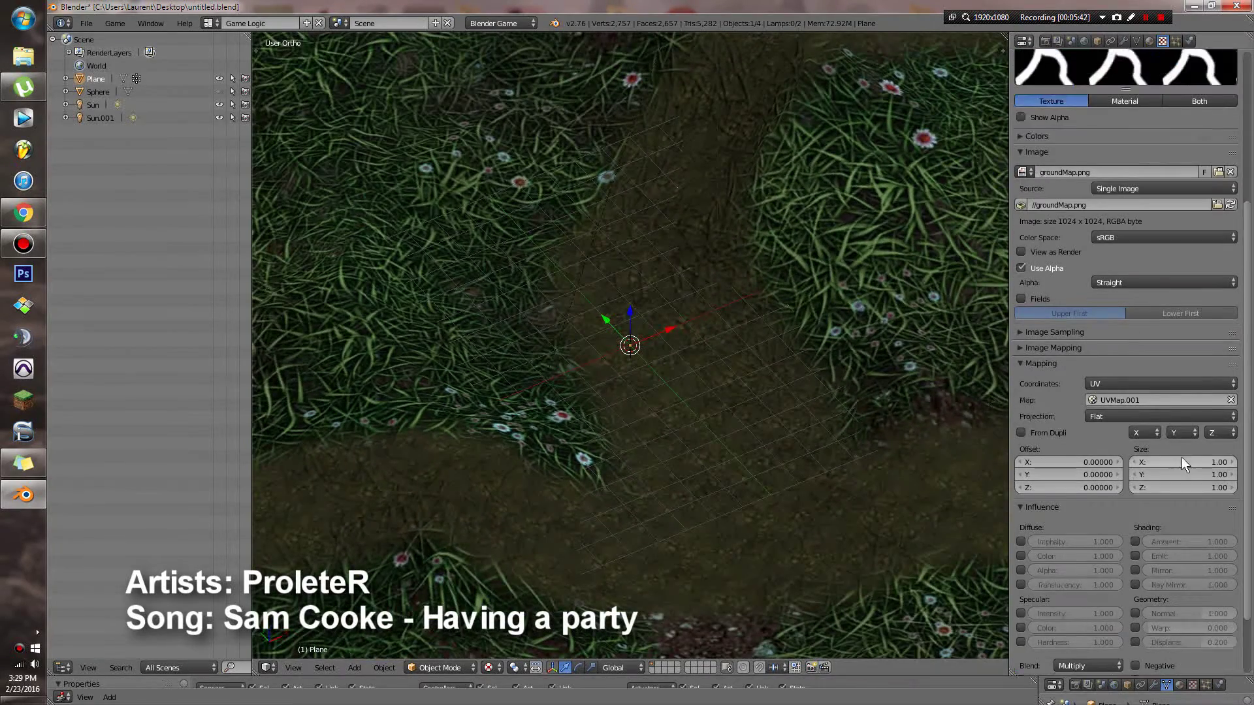
pyautogui.scroll(-2, 1071, 123)
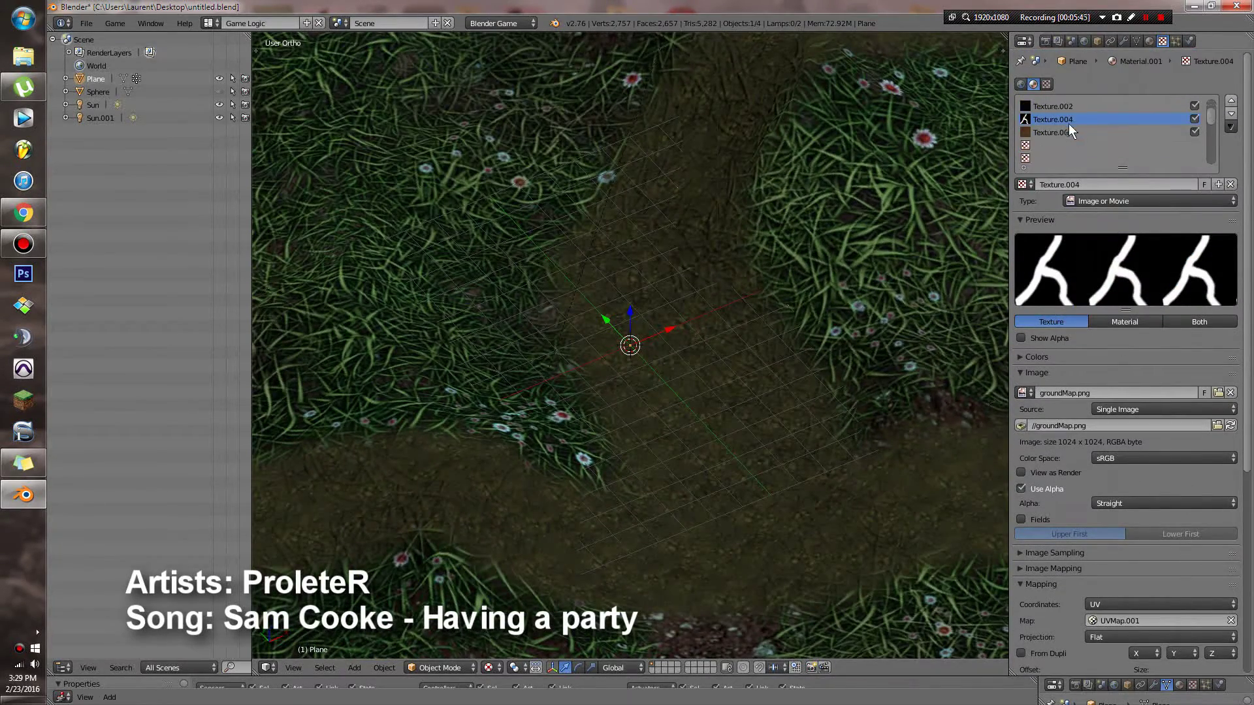
pyautogui.click(1039, 145)
pyautogui.scroll(-2, 1081, 128)
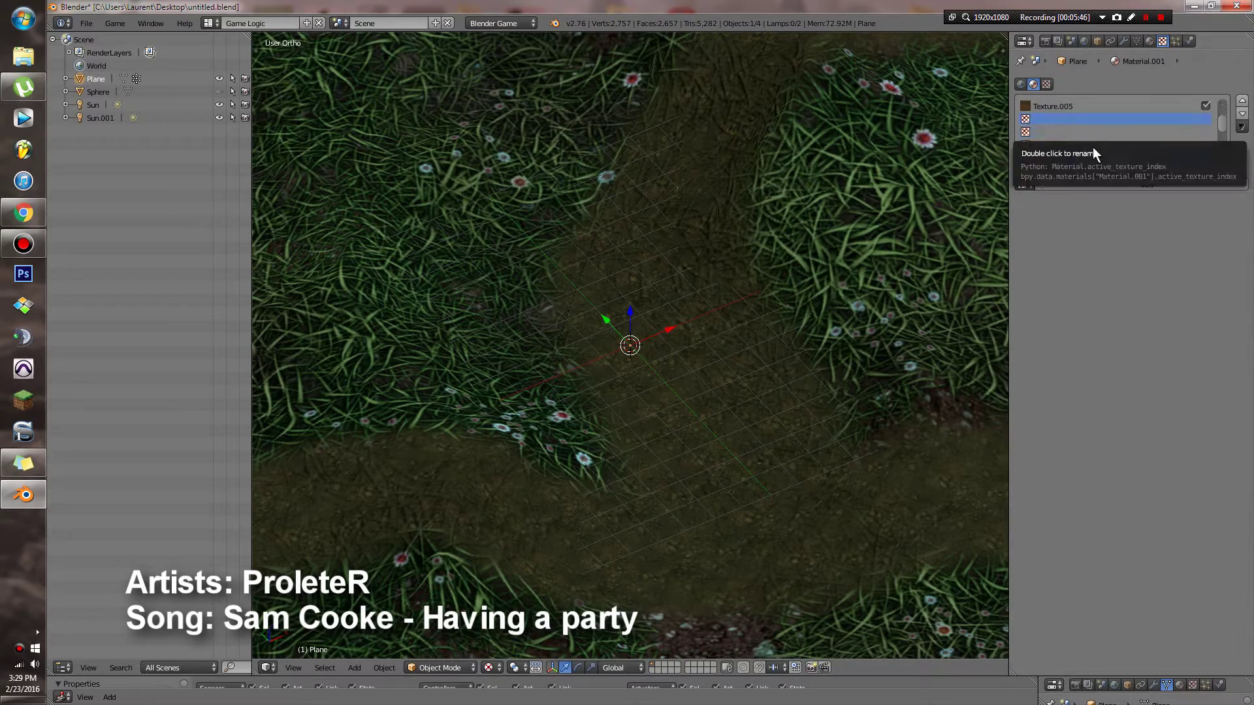
pyautogui.scroll(-3, 801, 340)
pyautogui.scroll(5, 801, 340)
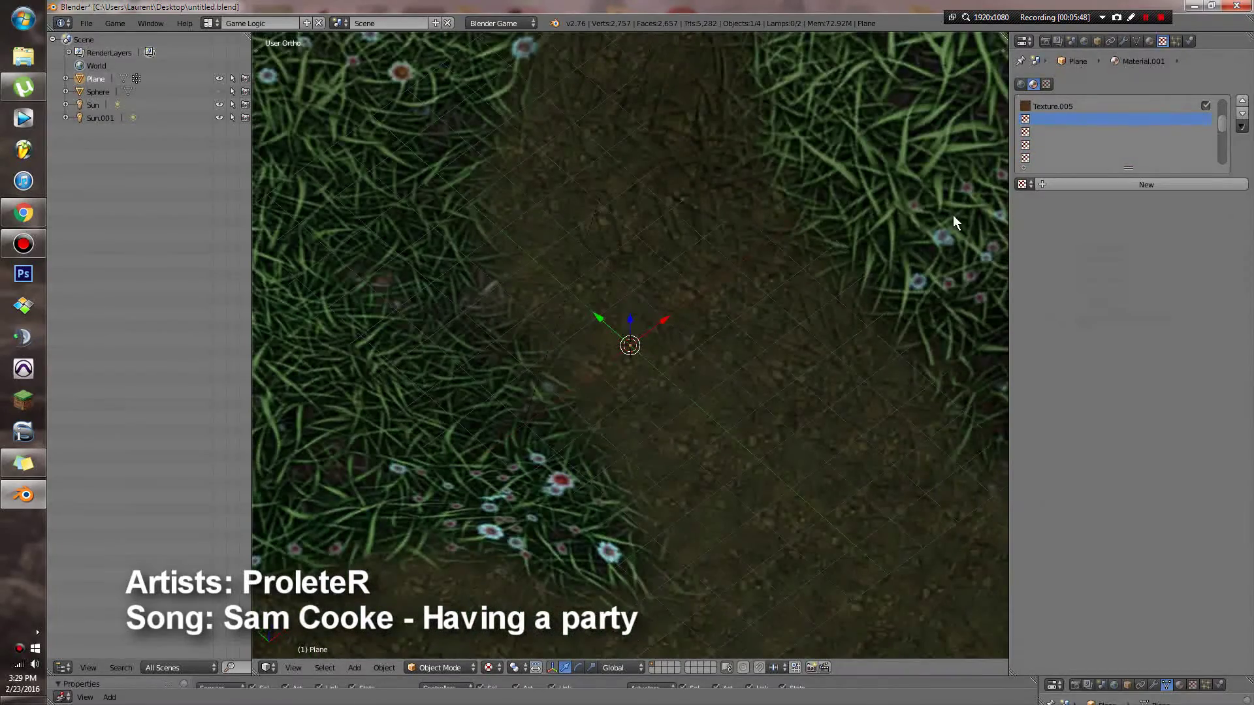
pyautogui.scroll(5, 1068, 135)
# Set the mapping of the grass diffuse texture, the first in the material, to the UV map UVMap.
pyautogui.click(1055, 106)
pyautogui.scroll(-5, 1140, 347)
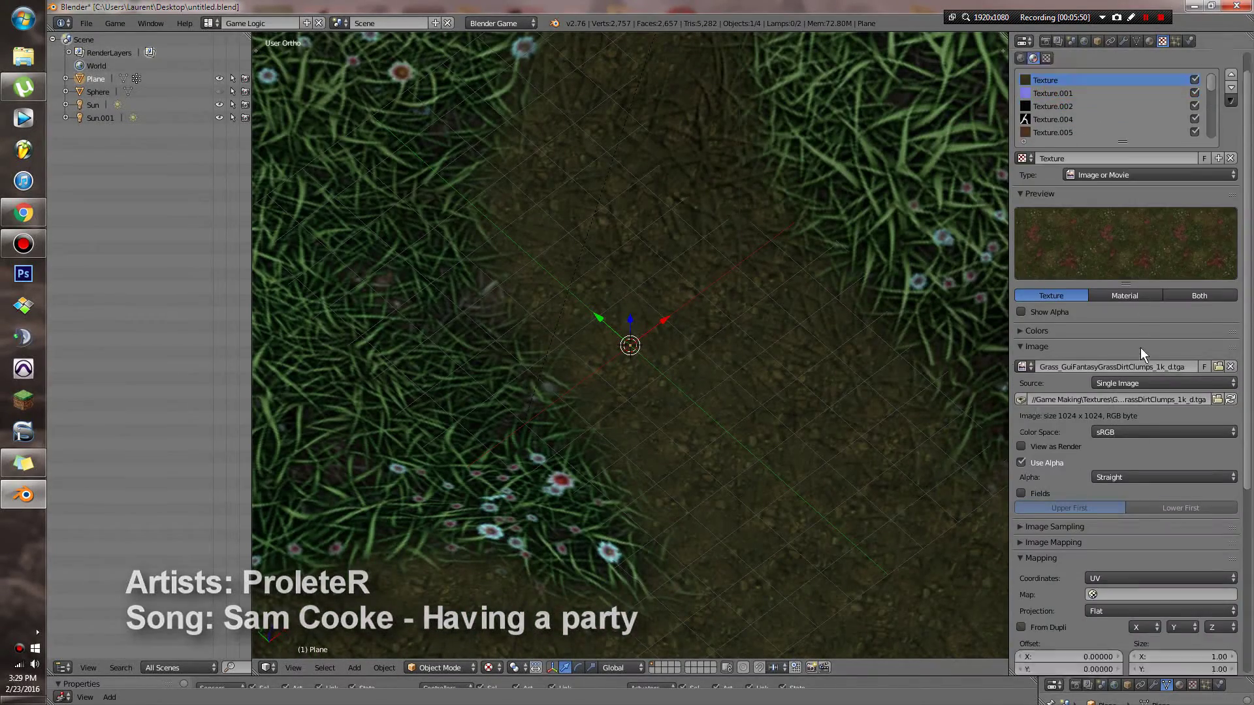
pyautogui.click(1120, 491)
pyautogui.click(1120, 508)
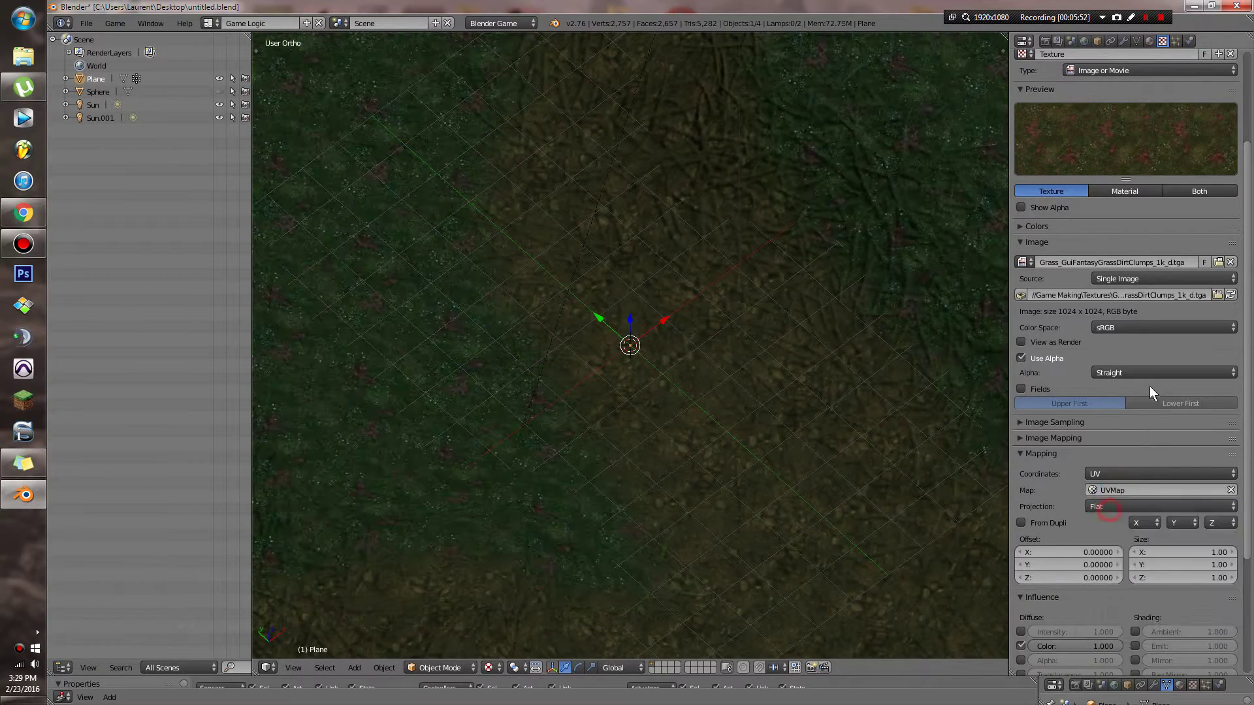
# Set the mapping of the grass normal texture (Texture.001) and specular texture (Texture.002) to the UV map UVMap.
pyautogui.scroll(5, 1151, 387)
pyautogui.click(1058, 120)
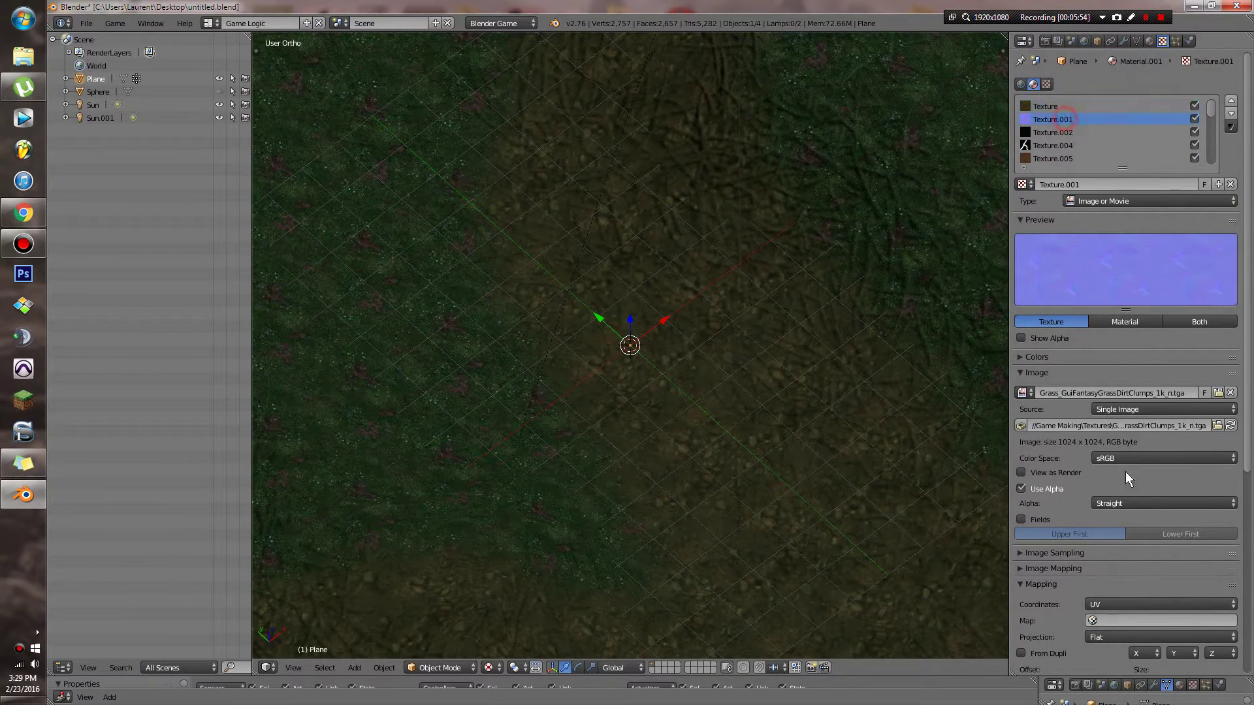
pyautogui.scroll(-4, 1144, 490)
pyautogui.click(1150, 516)
pyautogui.click(1104, 535)
pyautogui.scroll(4, 1123, 407)
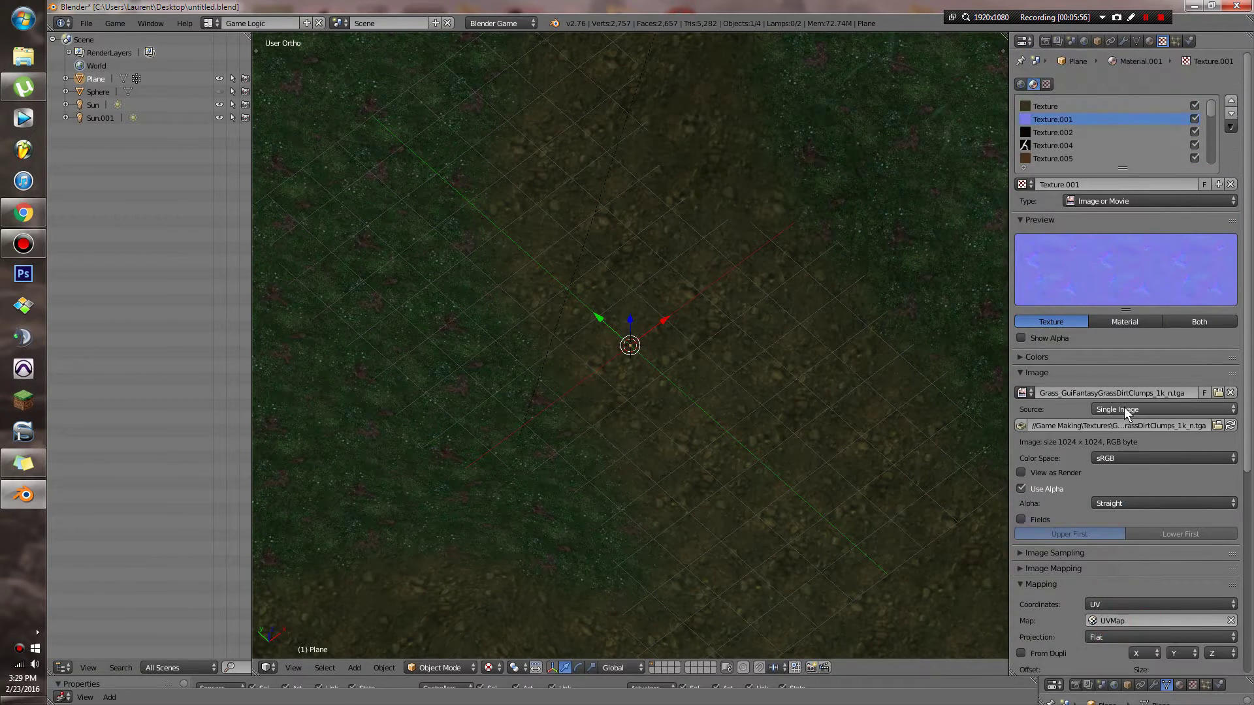
pyautogui.click(1055, 129)
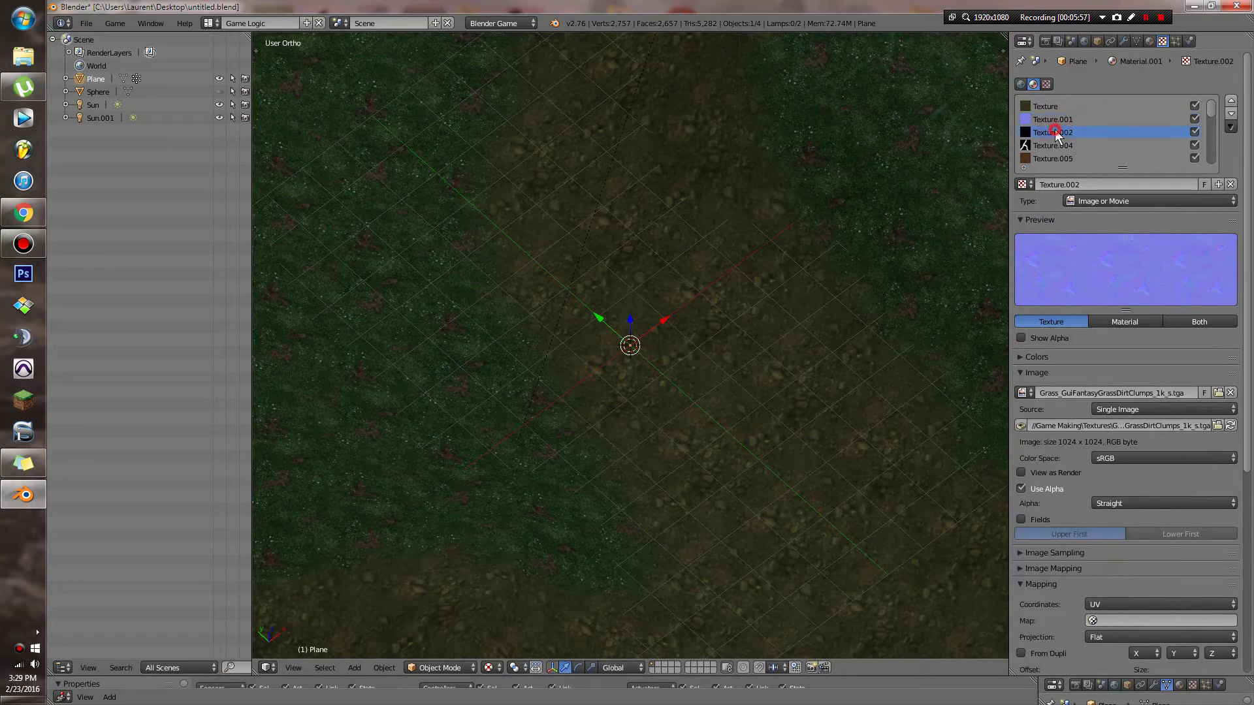
pyautogui.click(1108, 622)
pyautogui.click(1111, 486)
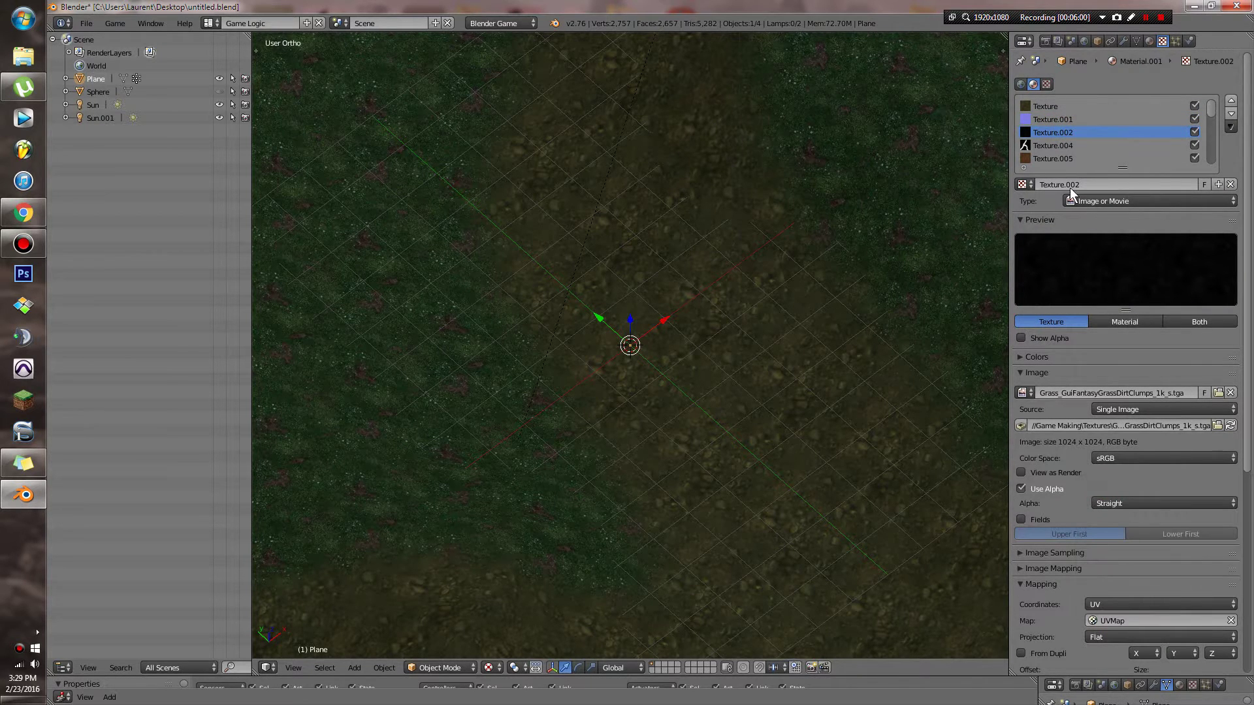
# Add two new textures in the empty slots directly below the dirt clod texture.
pyautogui.click(1048, 159)
pyautogui.scroll(-4, 1134, 418)
pyautogui.scroll(4, 1130, 392)
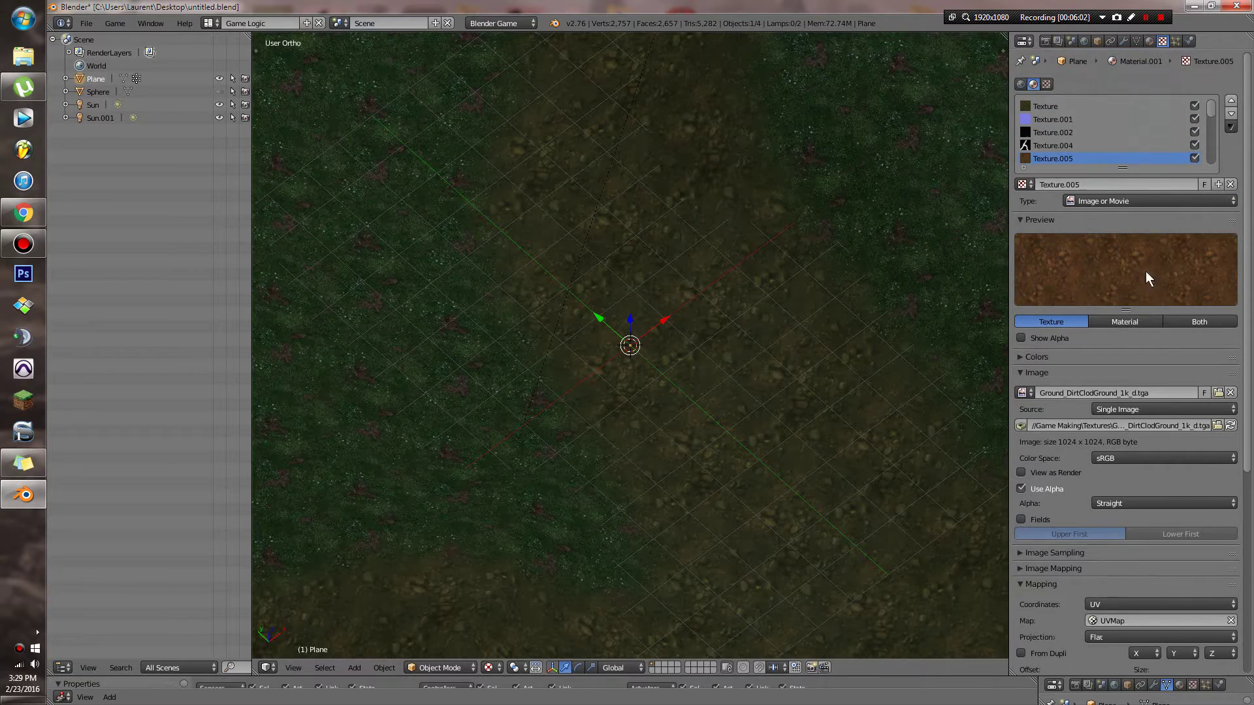
pyautogui.scroll(-2, 1154, 163)
pyautogui.click(1144, 145)
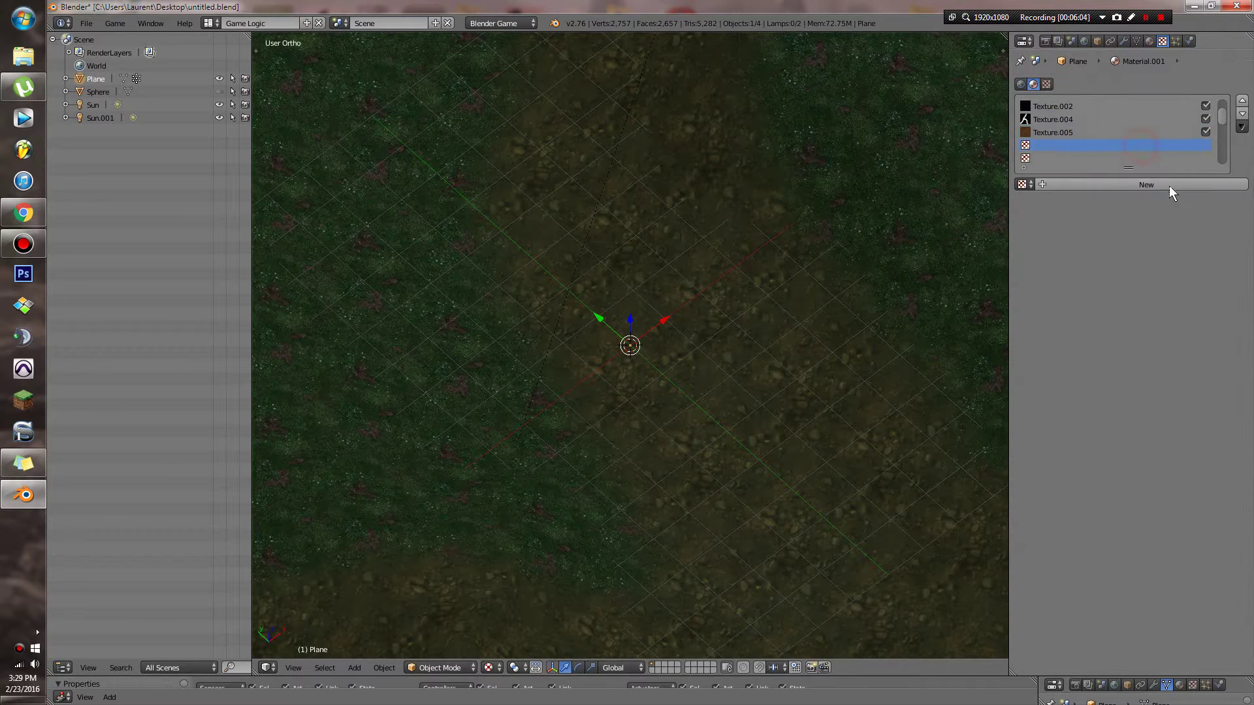
pyautogui.click(1168, 184)
pyautogui.click(1039, 158)
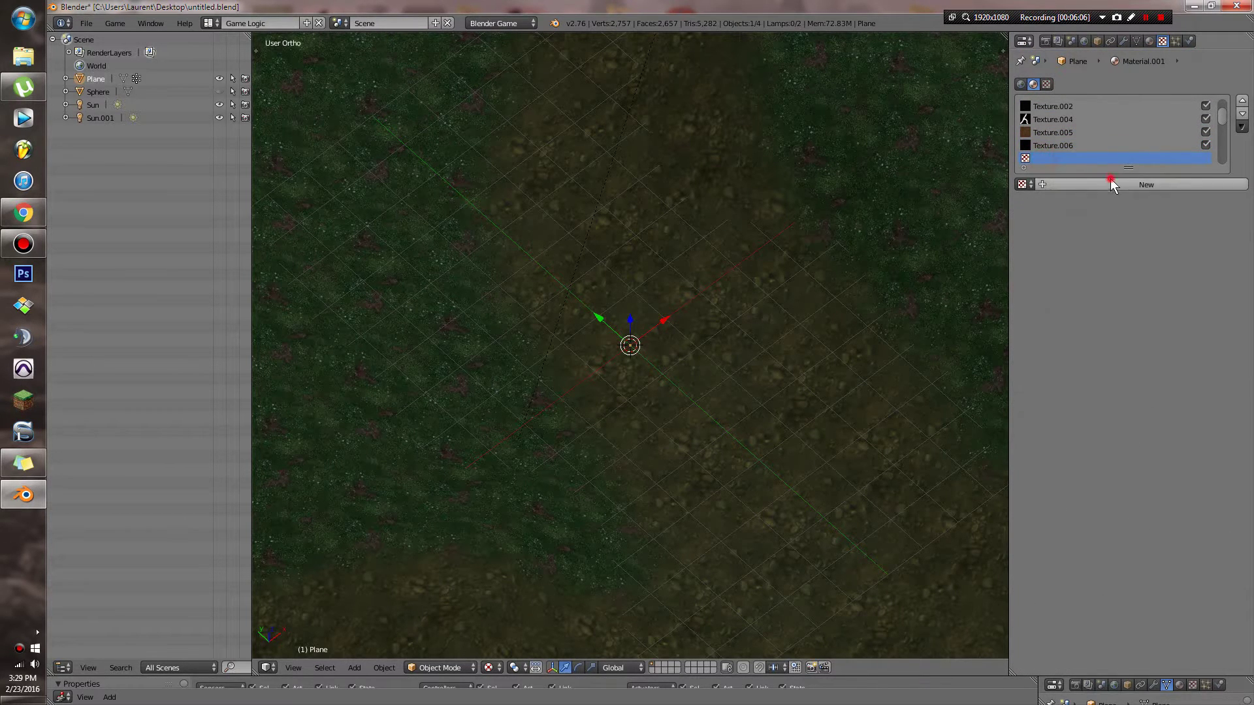
pyautogui.click(1111, 184)
# Load Ground_DirtClodGround_1k_n.tga from the Ground_DirtClodGround_1k_TGA folder as the image of the first new texture, Texture.006.
pyautogui.click(1083, 145)
pyautogui.click(1189, 393)
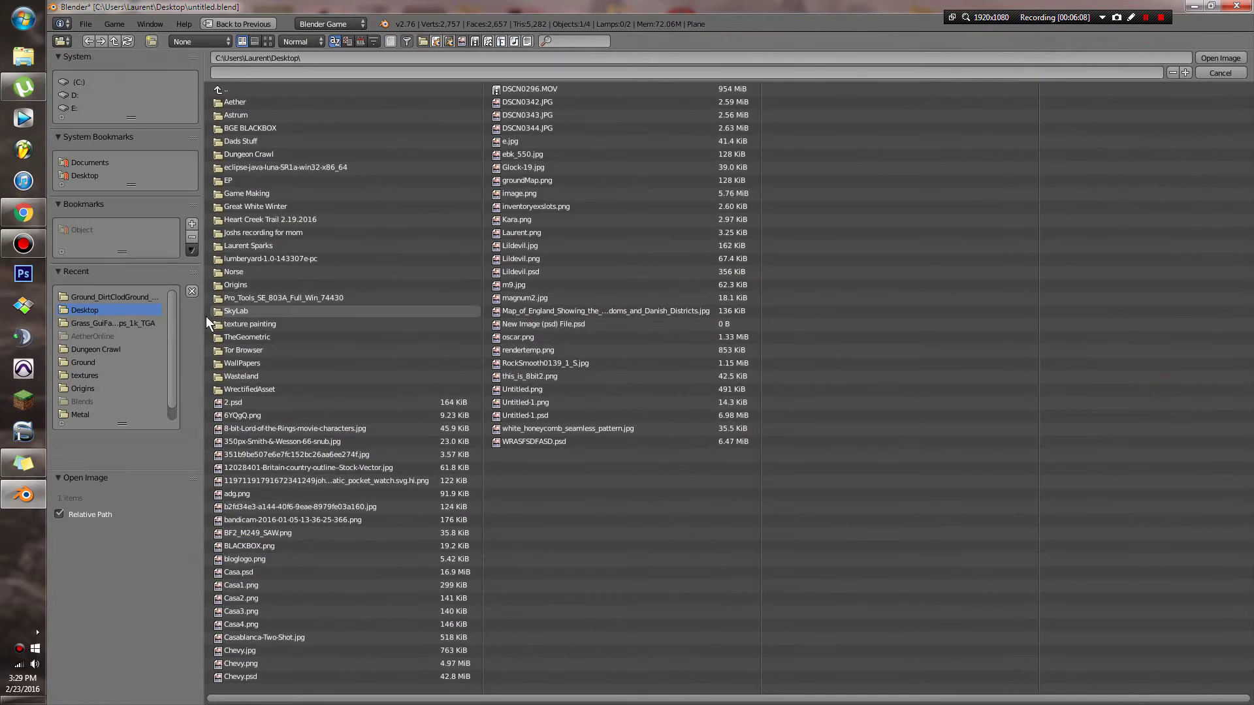
pyautogui.click(110, 290)
pyautogui.click(268, 41)
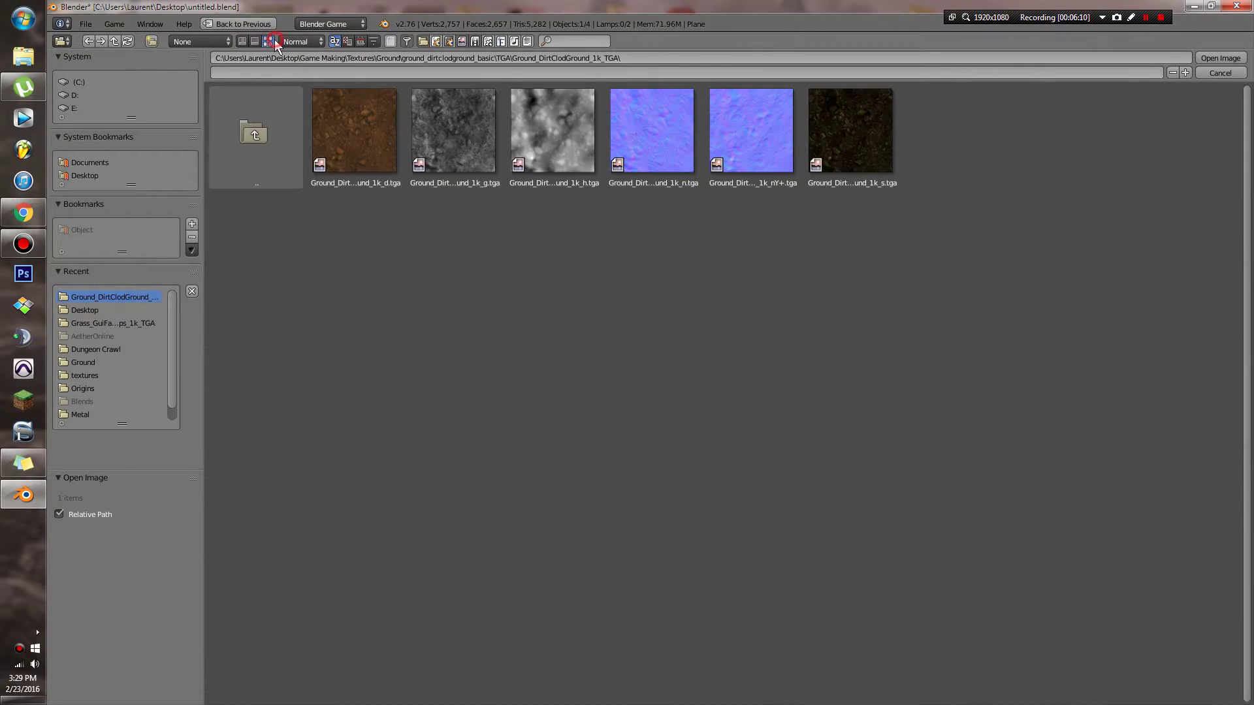
pyautogui.doubleClick(678, 140)
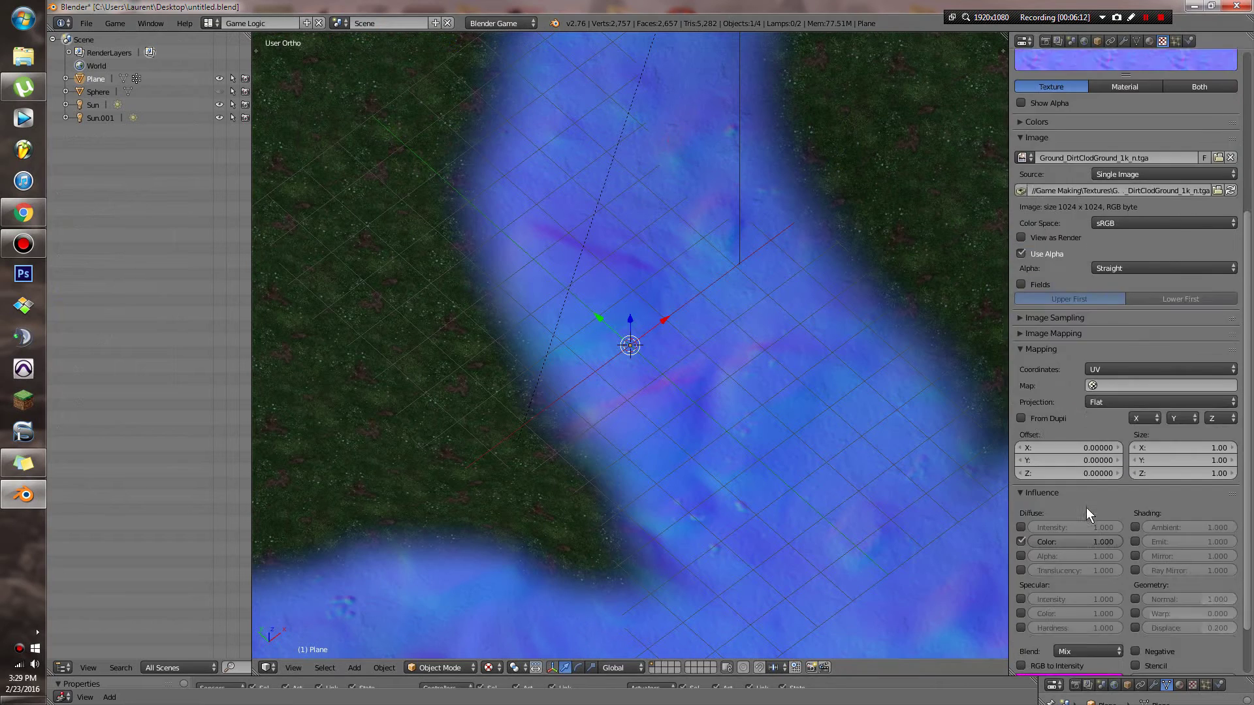
# Map the dirt normal texture to UVMap, switch its influence from Color to Normal, and treat its image as a Normal Map.
pyautogui.click(1097, 386)
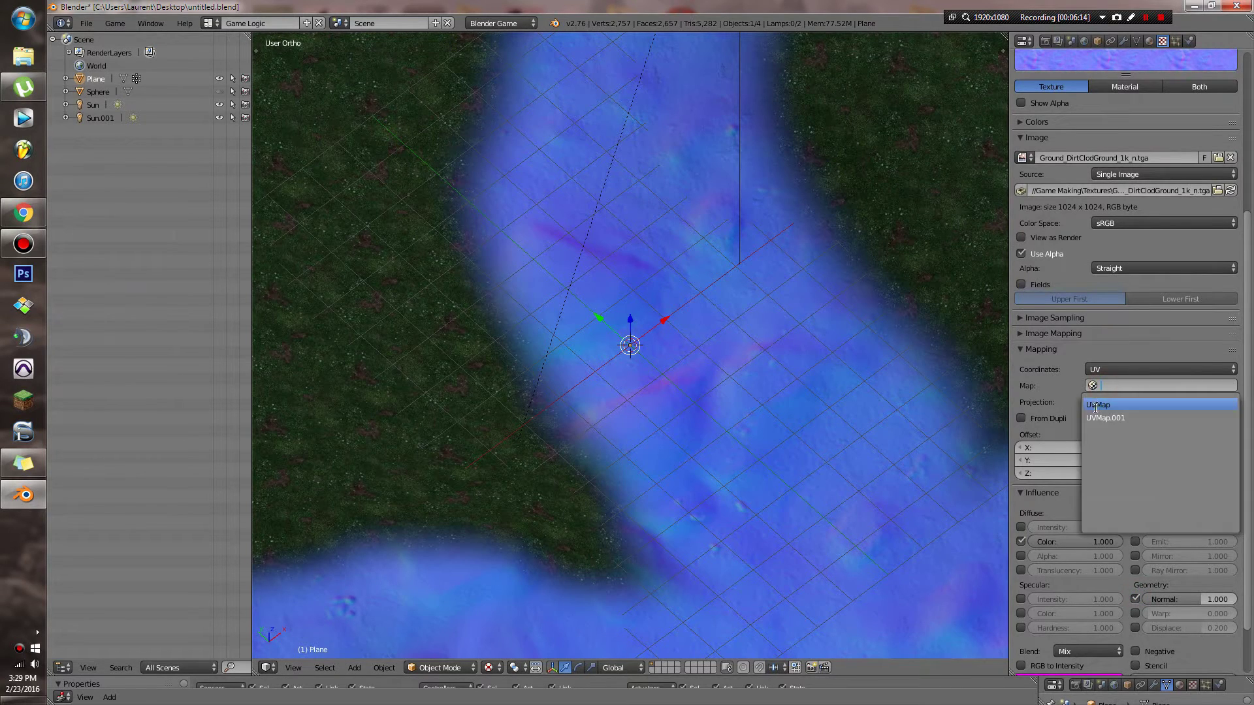
pyautogui.click(1104, 407)
pyautogui.click(1021, 542)
pyautogui.click(1052, 317)
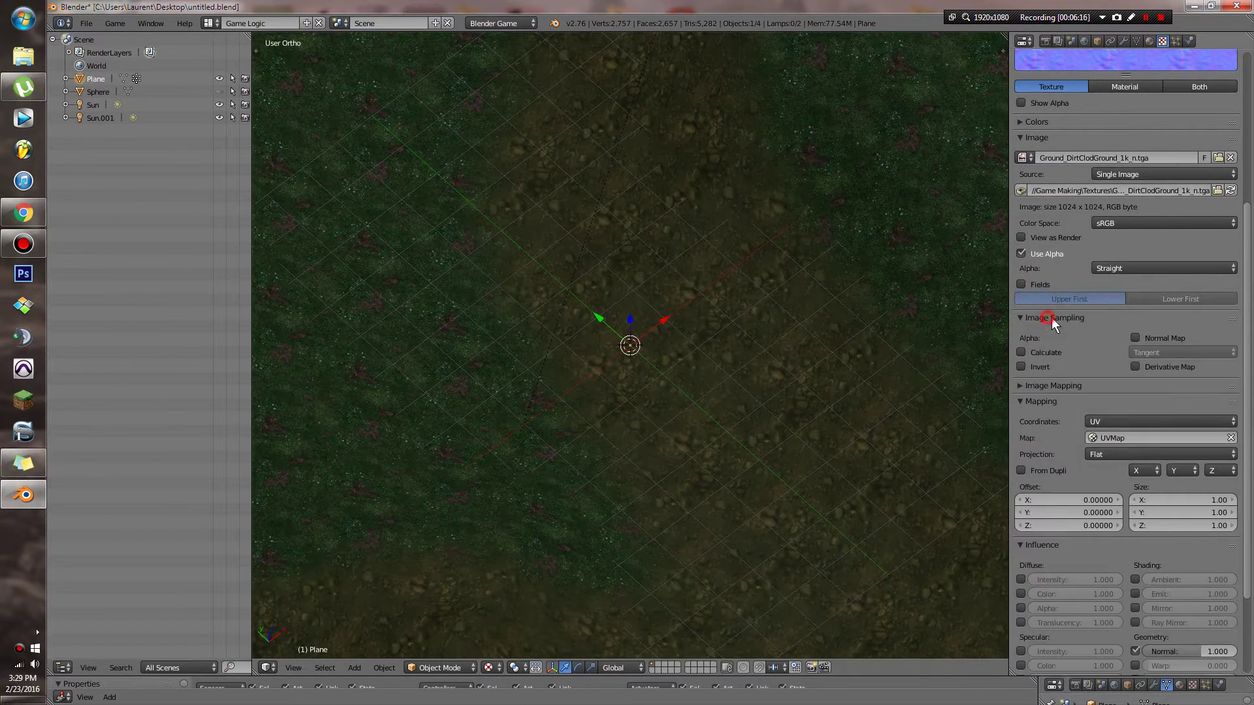
pyautogui.click(1135, 339)
pyautogui.click(1075, 319)
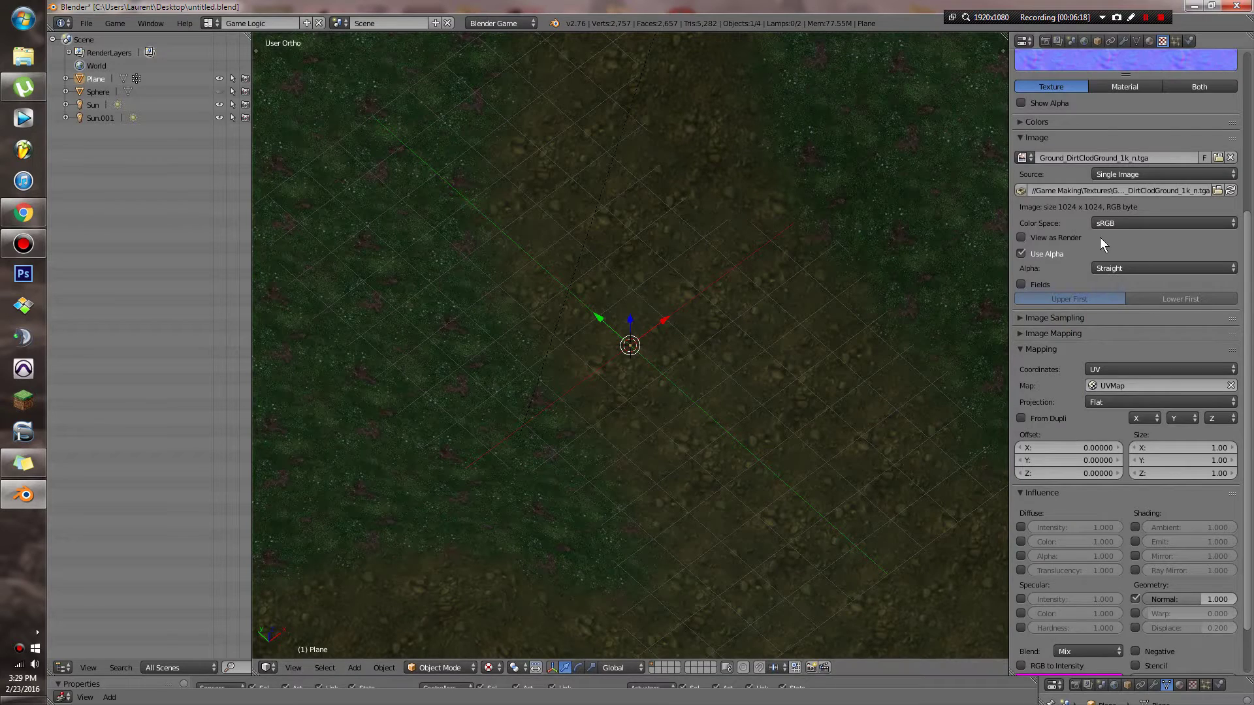
# Load Ground_DirtClodGround_1k_s.tga from the Ground_DirtClodGround_1k_TGA folder as the image of the second new texture, Texture.007.
pyautogui.scroll(4, 1101, 216)
pyautogui.scroll(4, 1103, 181)
pyautogui.click(1059, 131)
pyautogui.click(1077, 158)
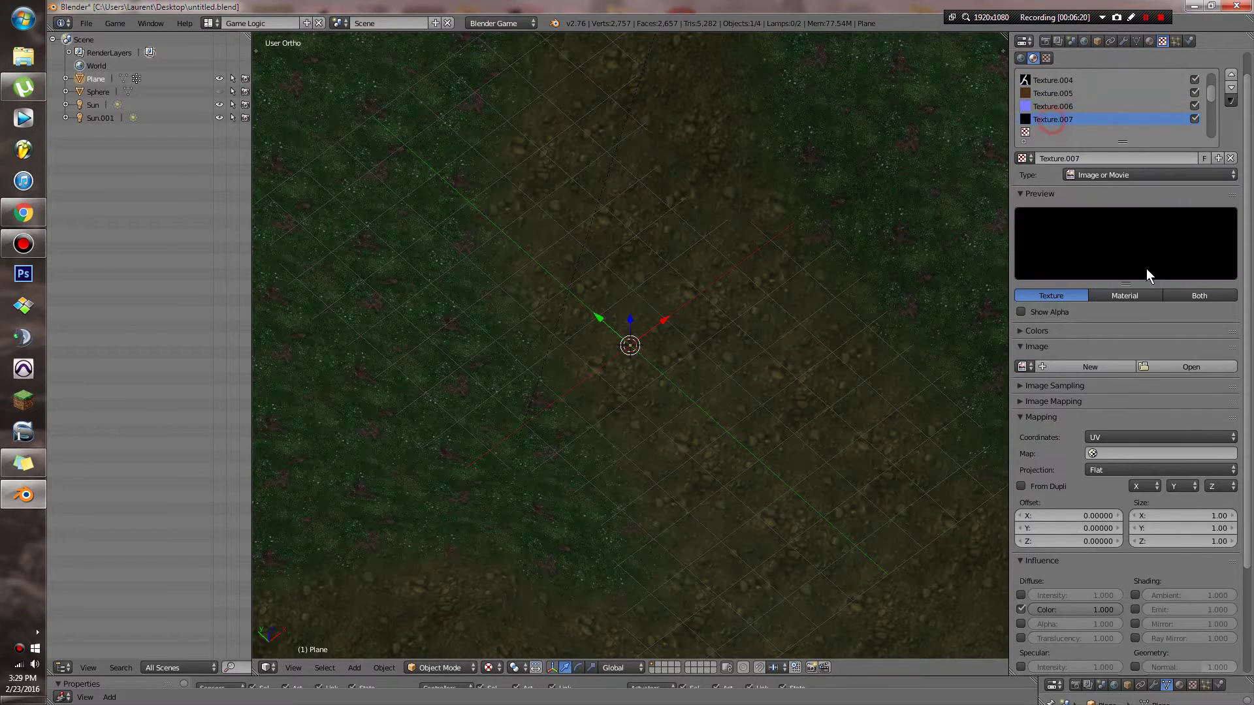
pyautogui.click(1153, 368)
pyautogui.click(92, 298)
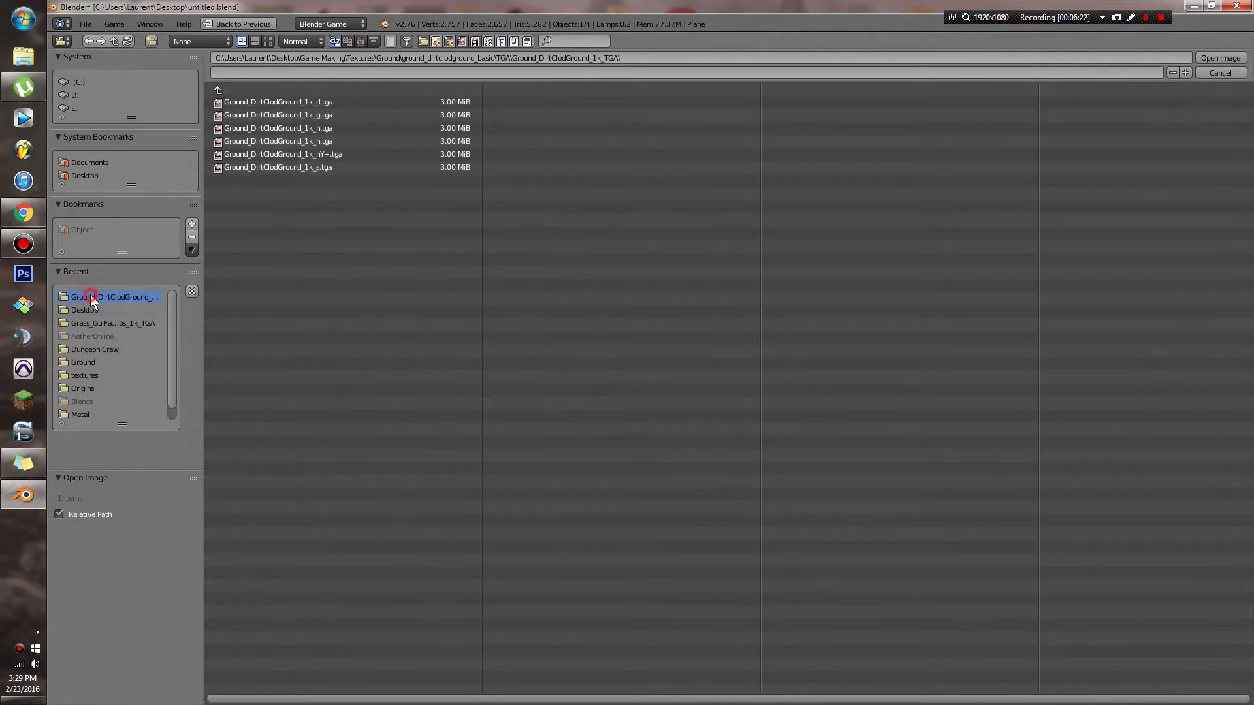
pyautogui.doubleClick(291, 169)
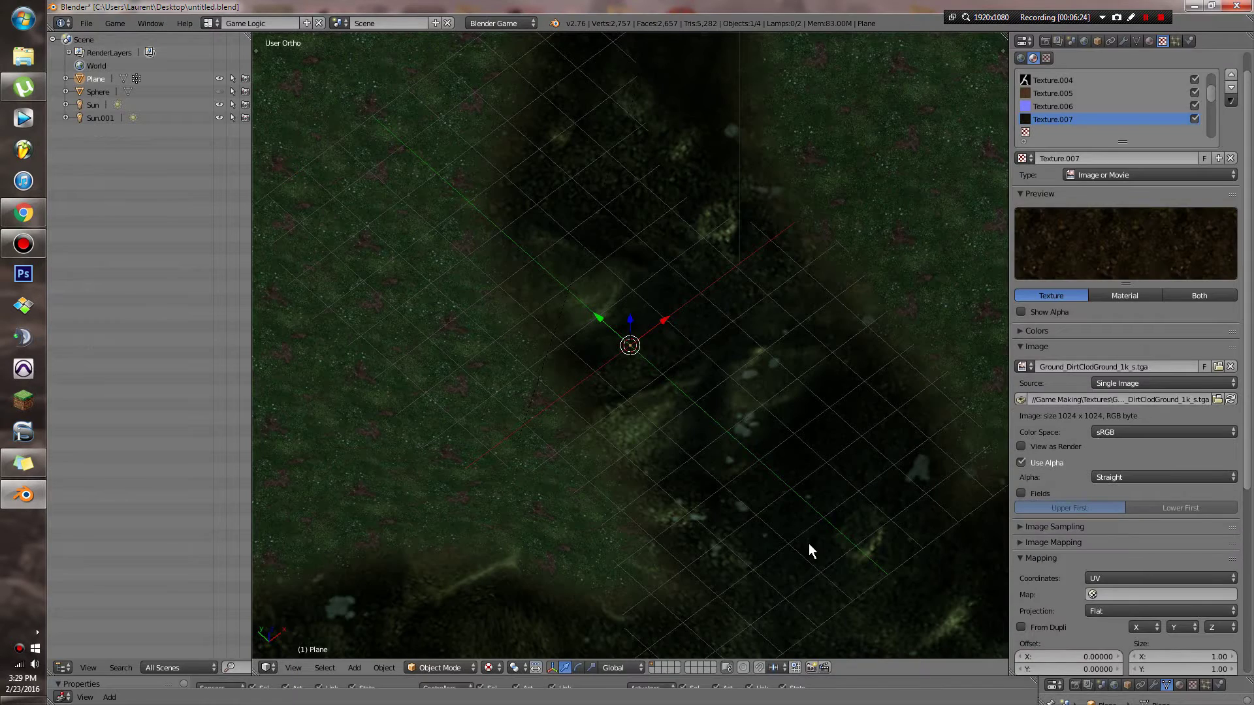
# Map the dirt specular texture to UVMap and switch its influence from diffuse Color to specular Intensity and Color.
pyautogui.click(1112, 444)
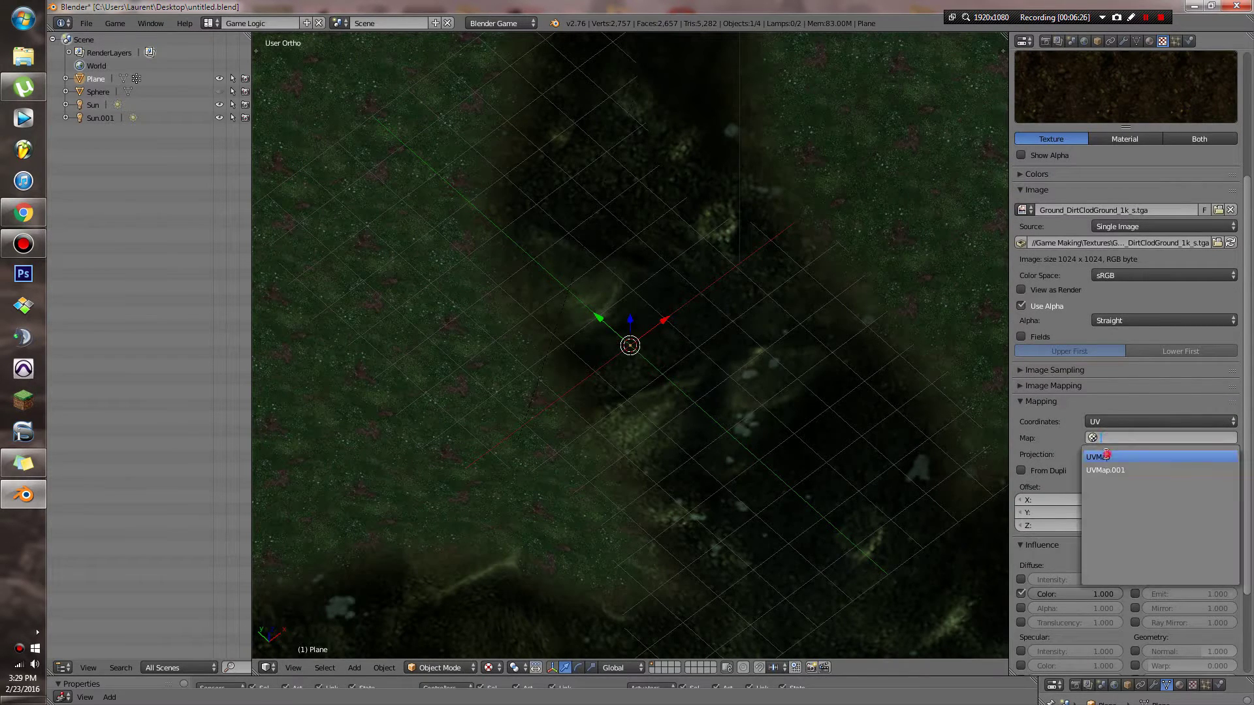
pyautogui.click(1103, 450)
pyautogui.click(1020, 593)
pyautogui.scroll(-4, 1028, 594)
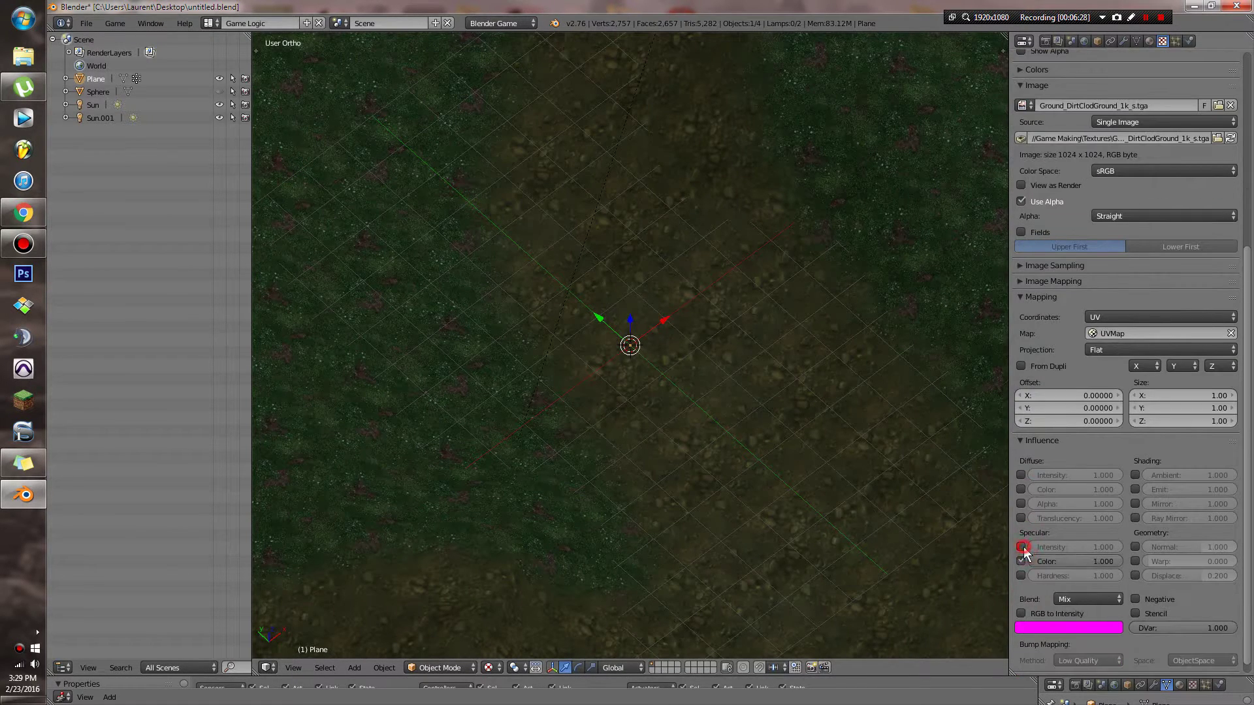
pyautogui.click(1021, 547)
# Save the project over the existing untitled.blend file.
pyautogui.hotkey('ctrl', 's')
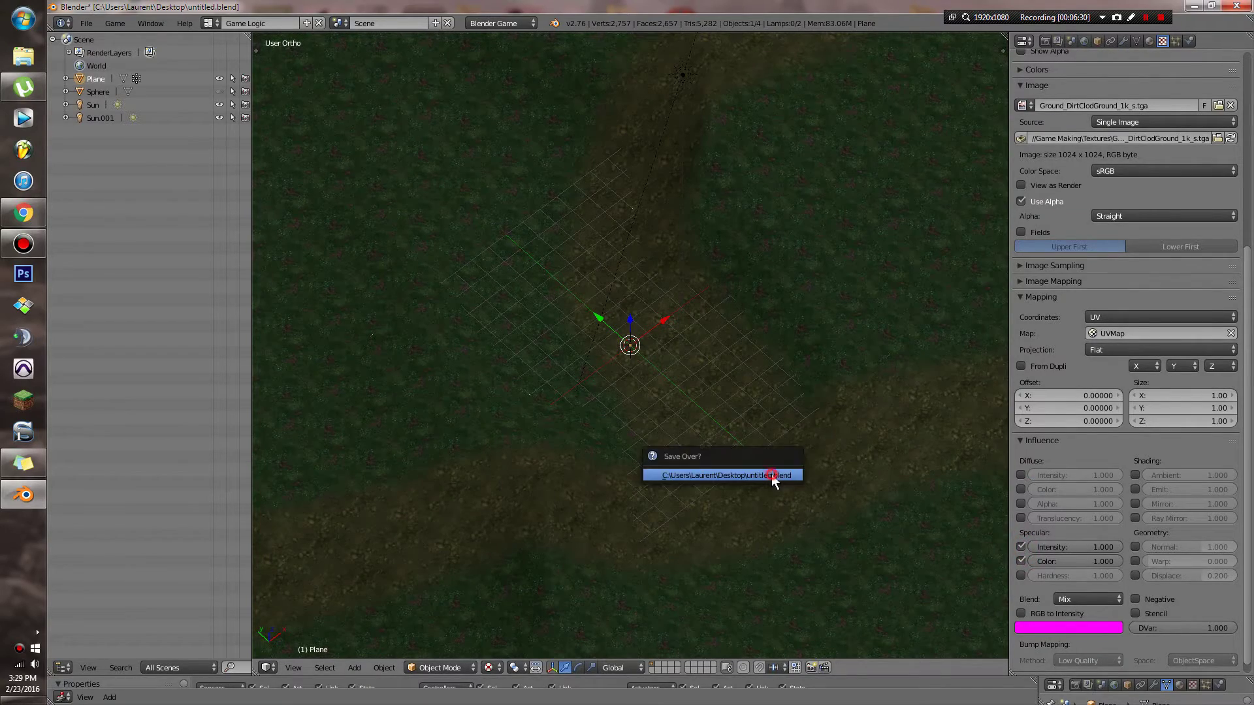
pyautogui.click(773, 476)
# Fly through the terrain to examine how the grass and dirt path textures blend up close and from afar.
pyautogui.hotkey('shift', 'f')
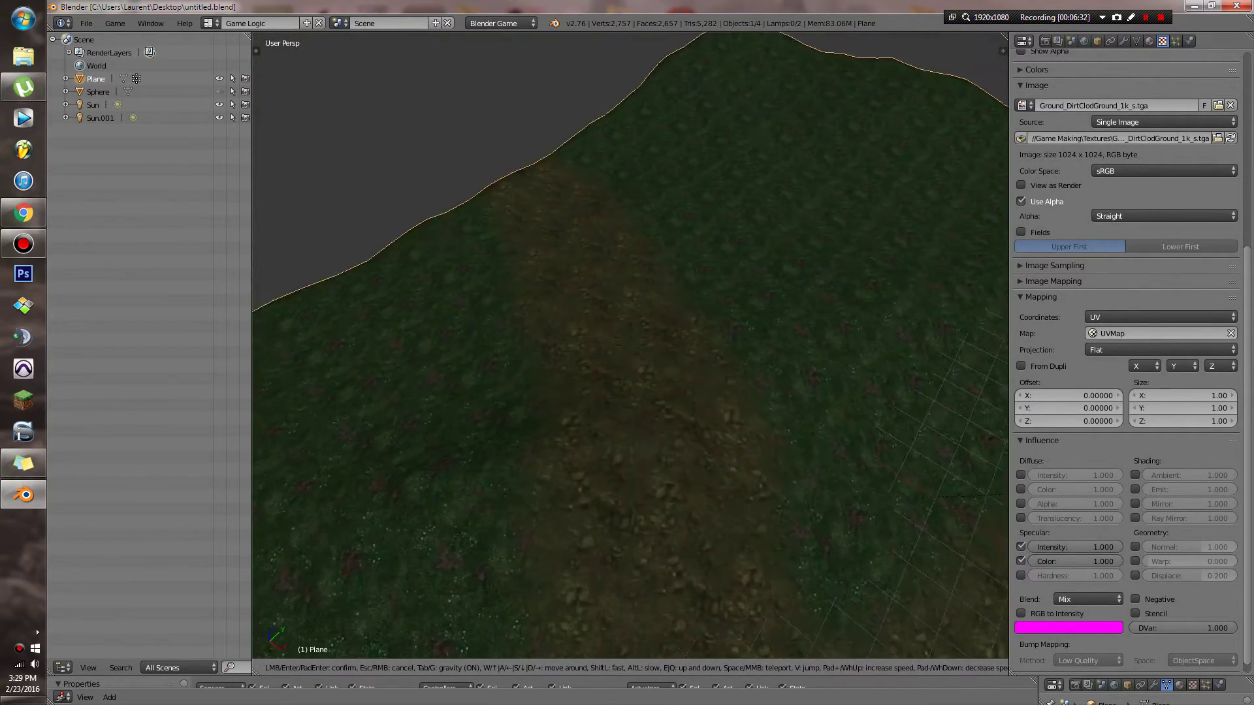
pyautogui.press('w')
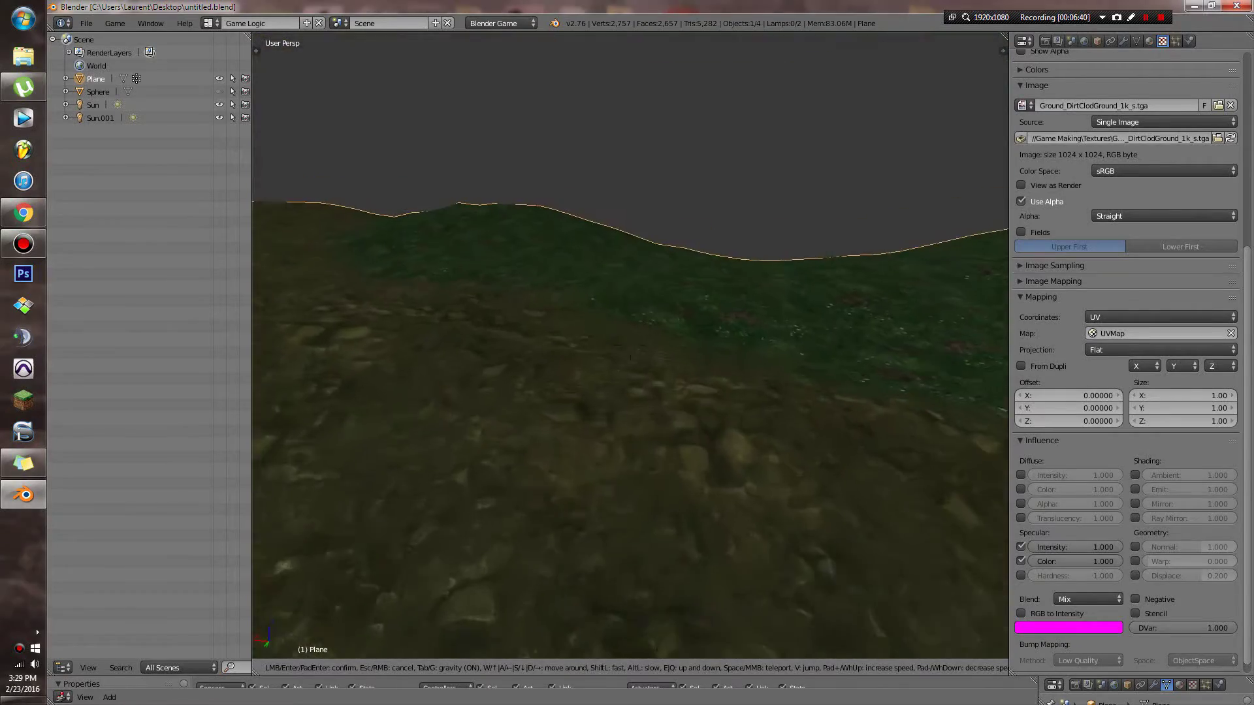
pyautogui.press('w')
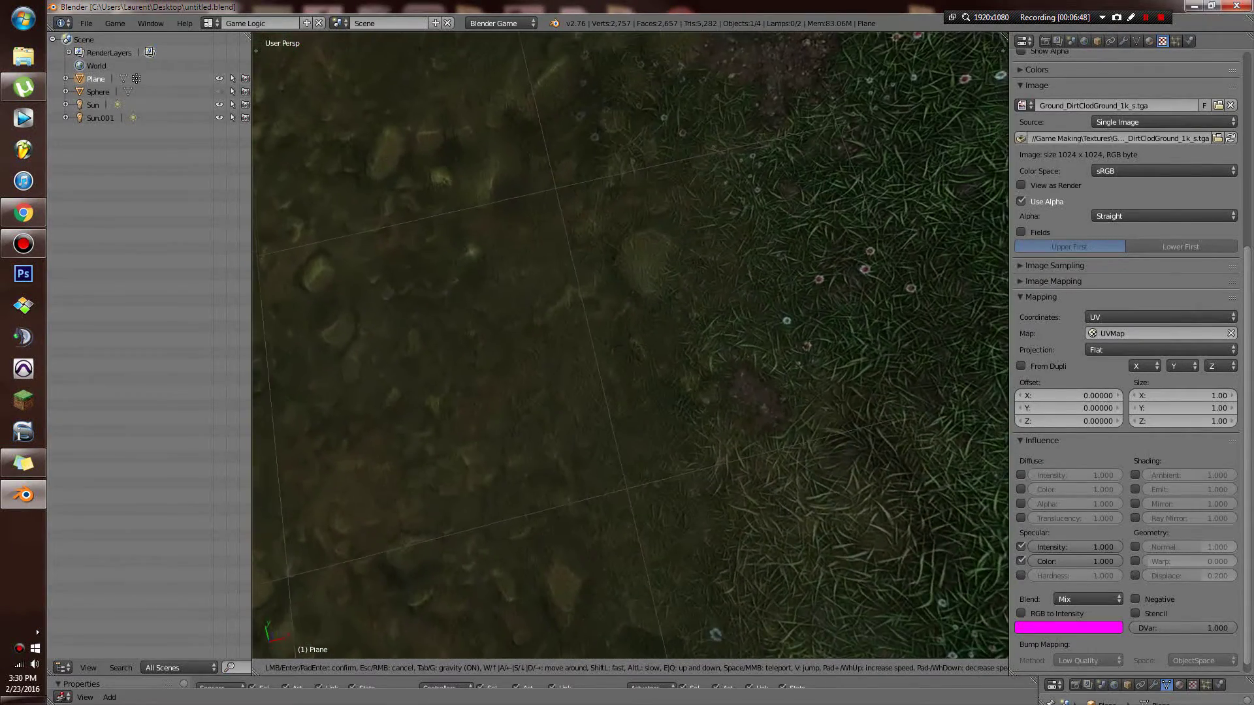
pyautogui.press('w')
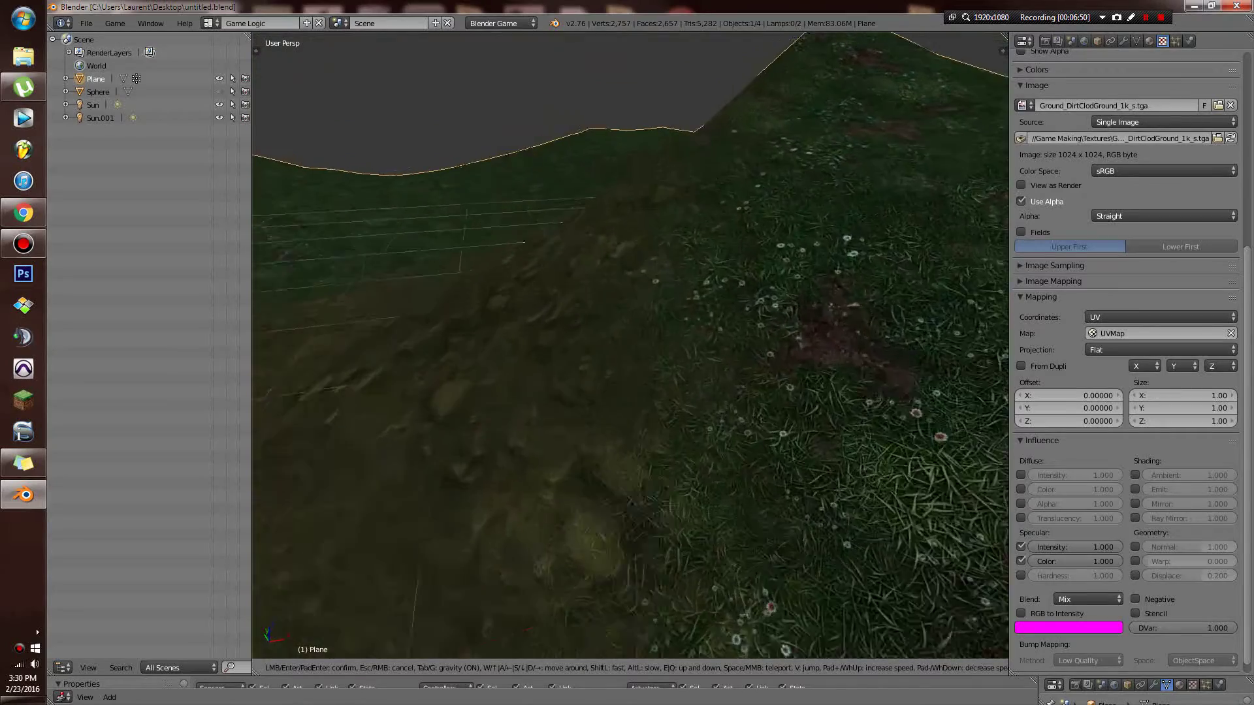
pyautogui.press('w')
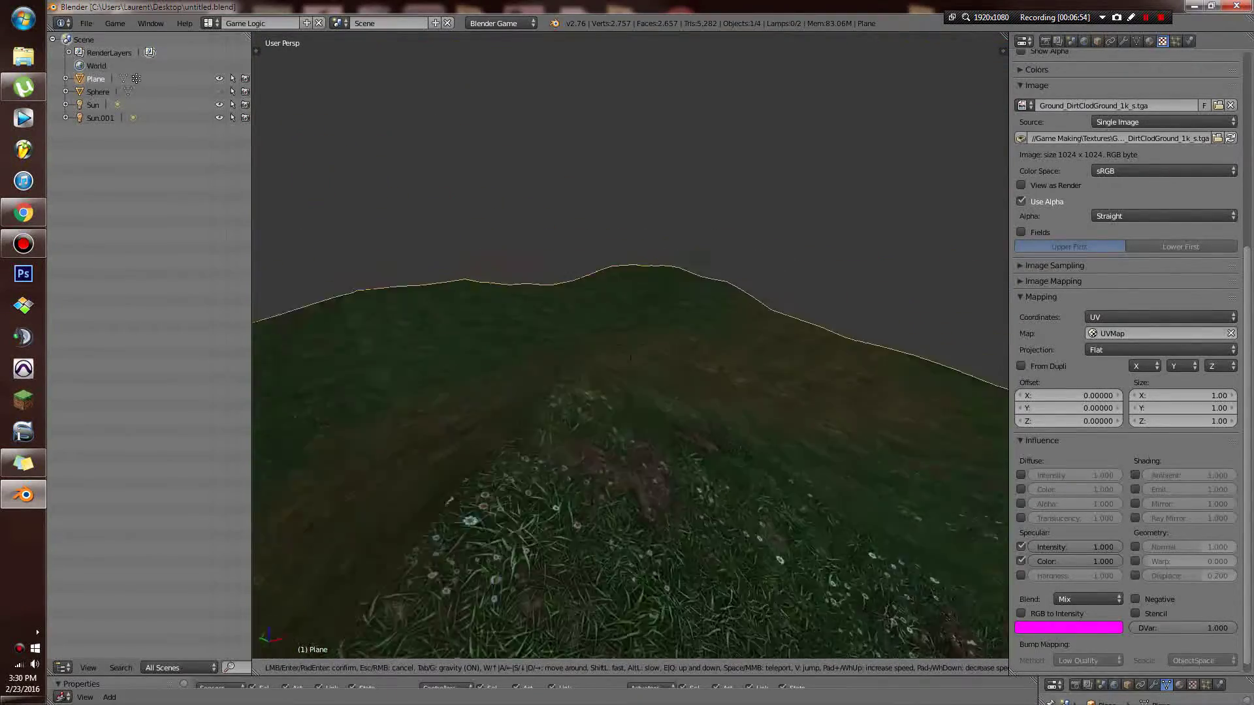
pyautogui.press('w')
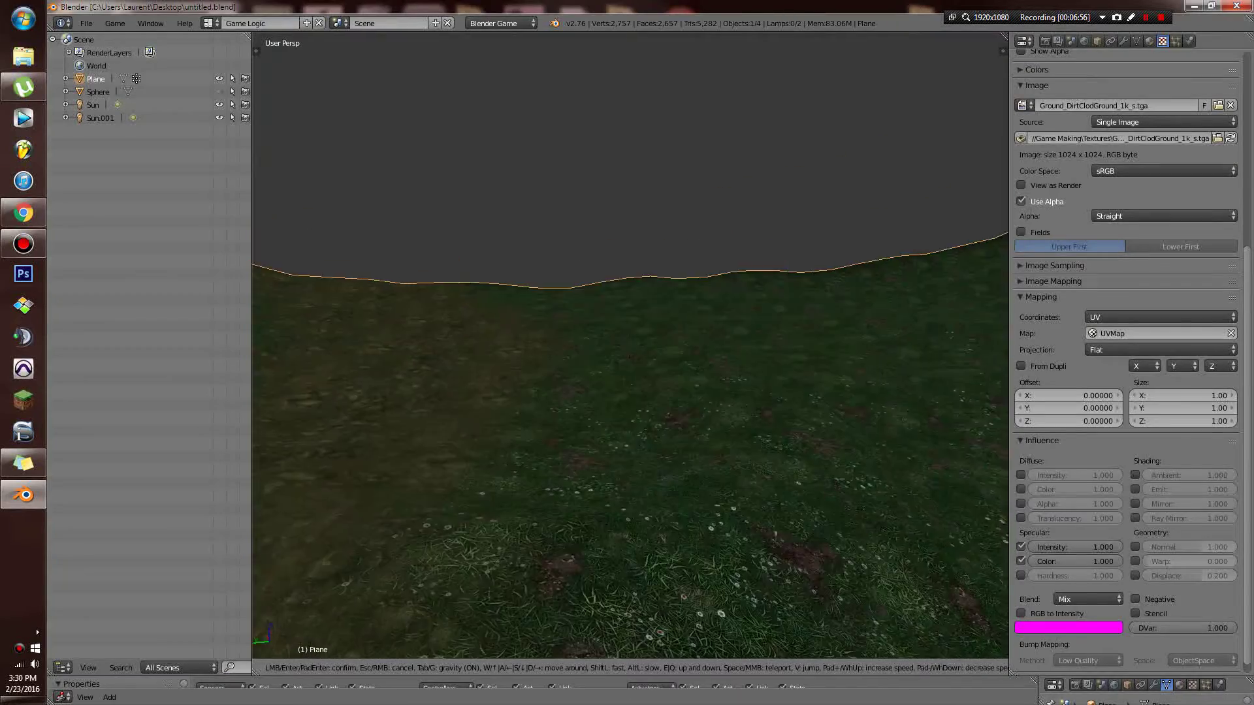
pyautogui.press('w')
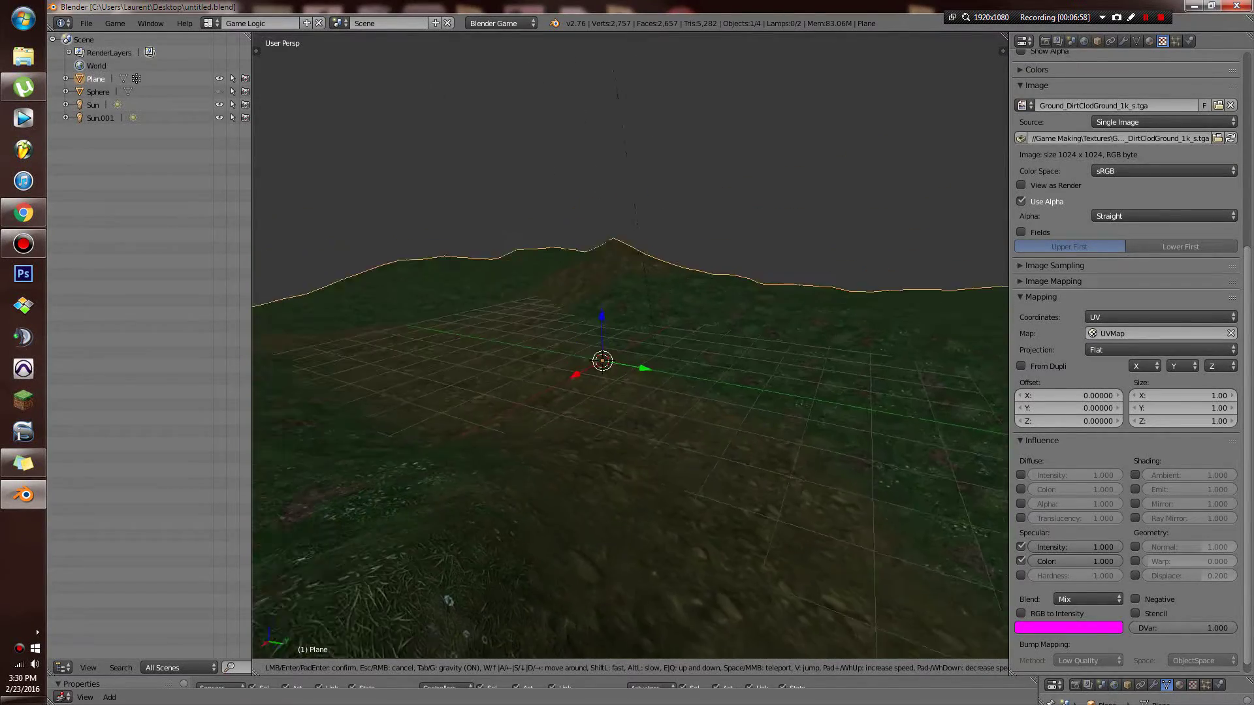
pyautogui.press('s')
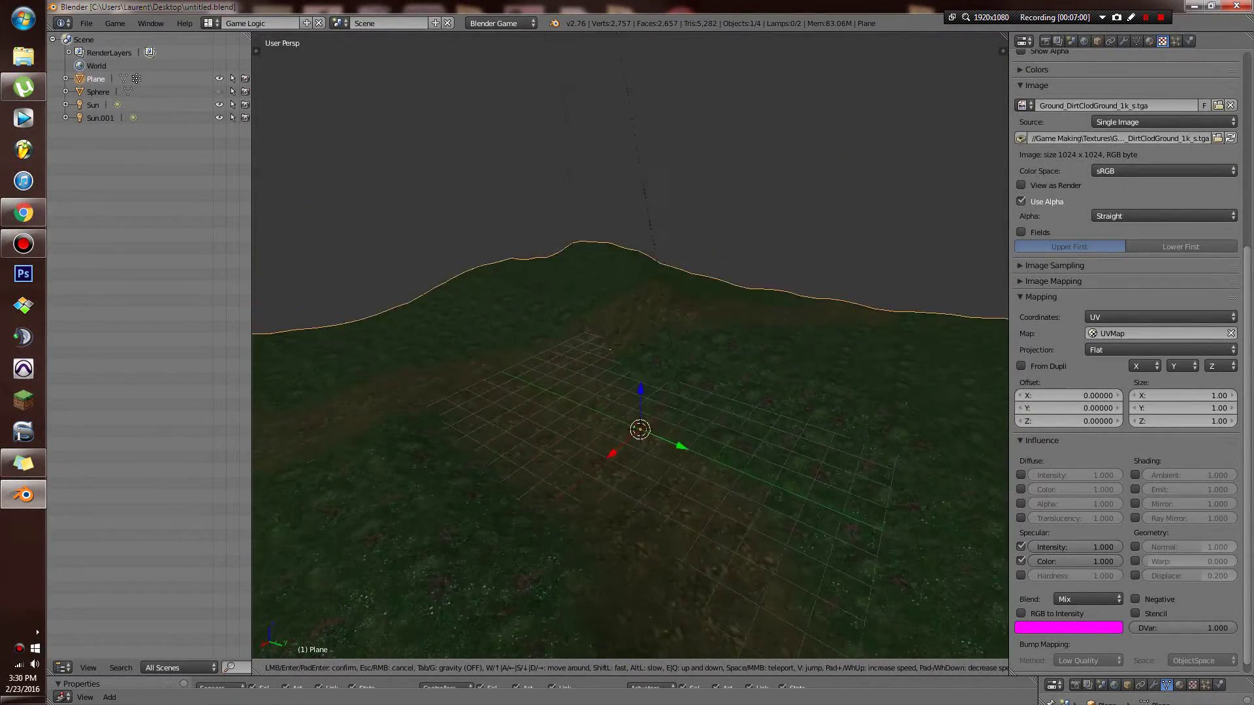
pyautogui.press('s')
pyautogui.press('a')
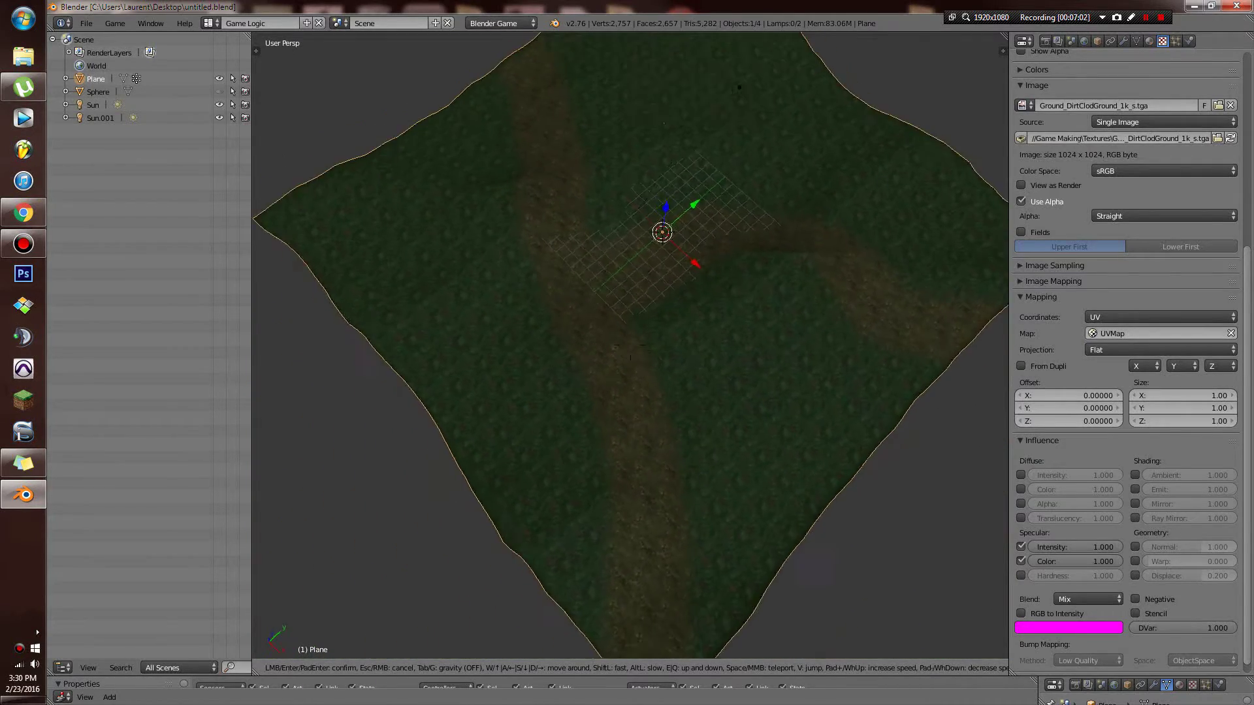
pyautogui.press('w')
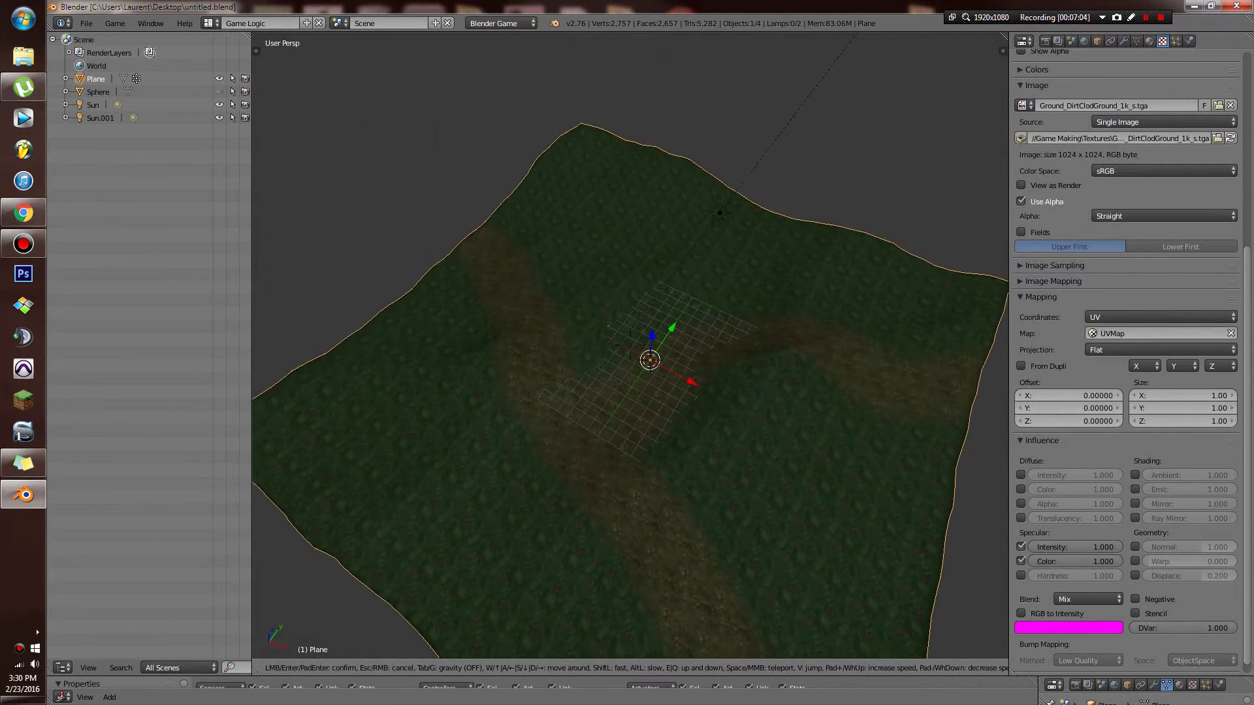
pyautogui.press('s')
pyautogui.click(684, 333)
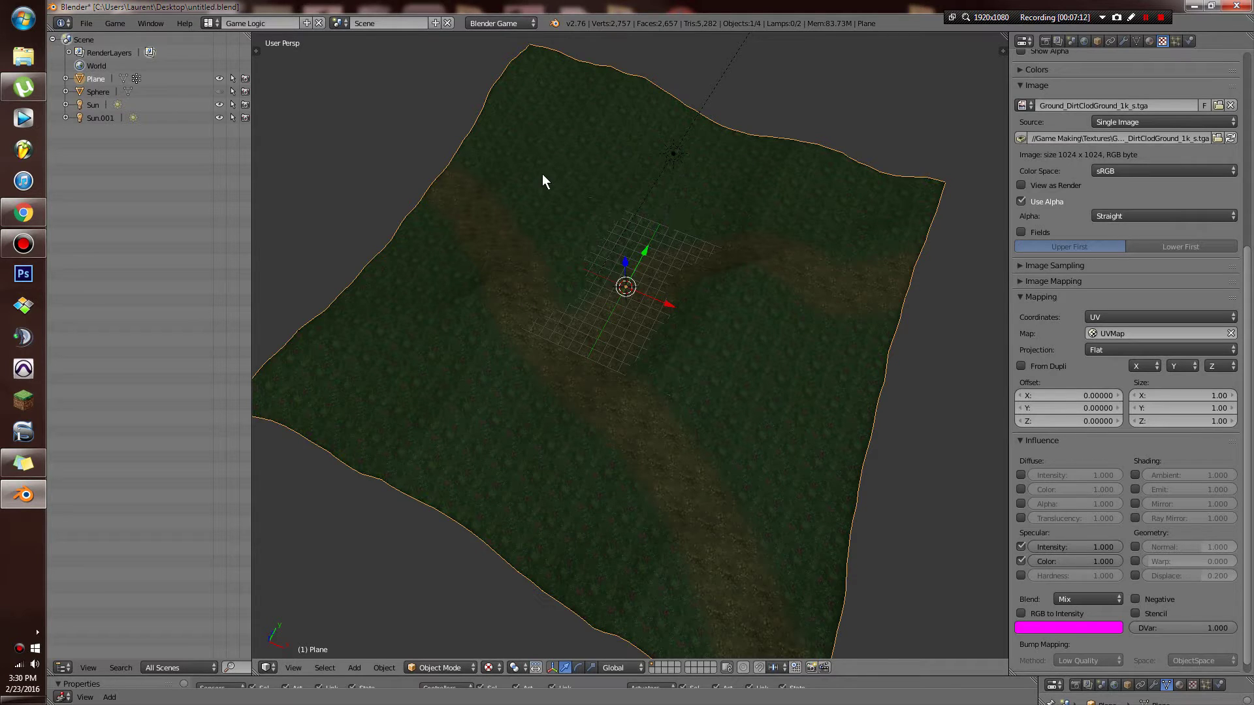
# Start appending from Trees.blend in Desktop\Astrum\3D Asset Creation\Realistic Forest and open its Object category.
pyautogui.click(86, 23)
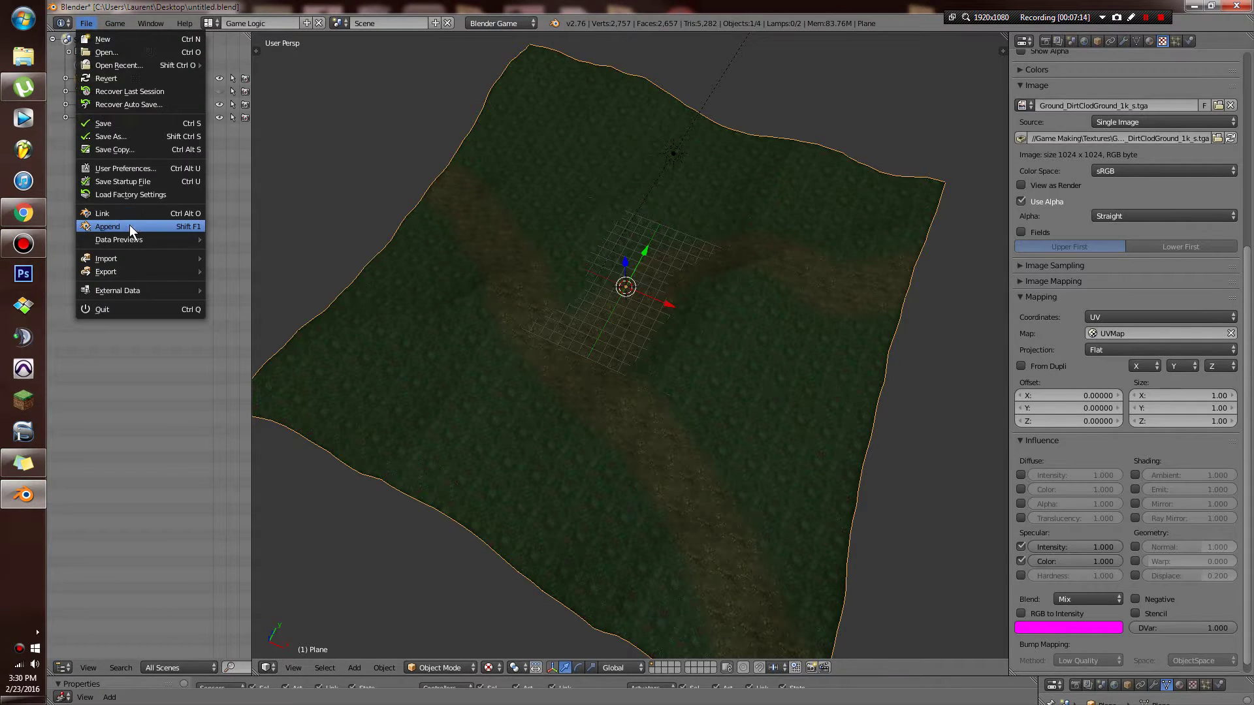
pyautogui.click(130, 226)
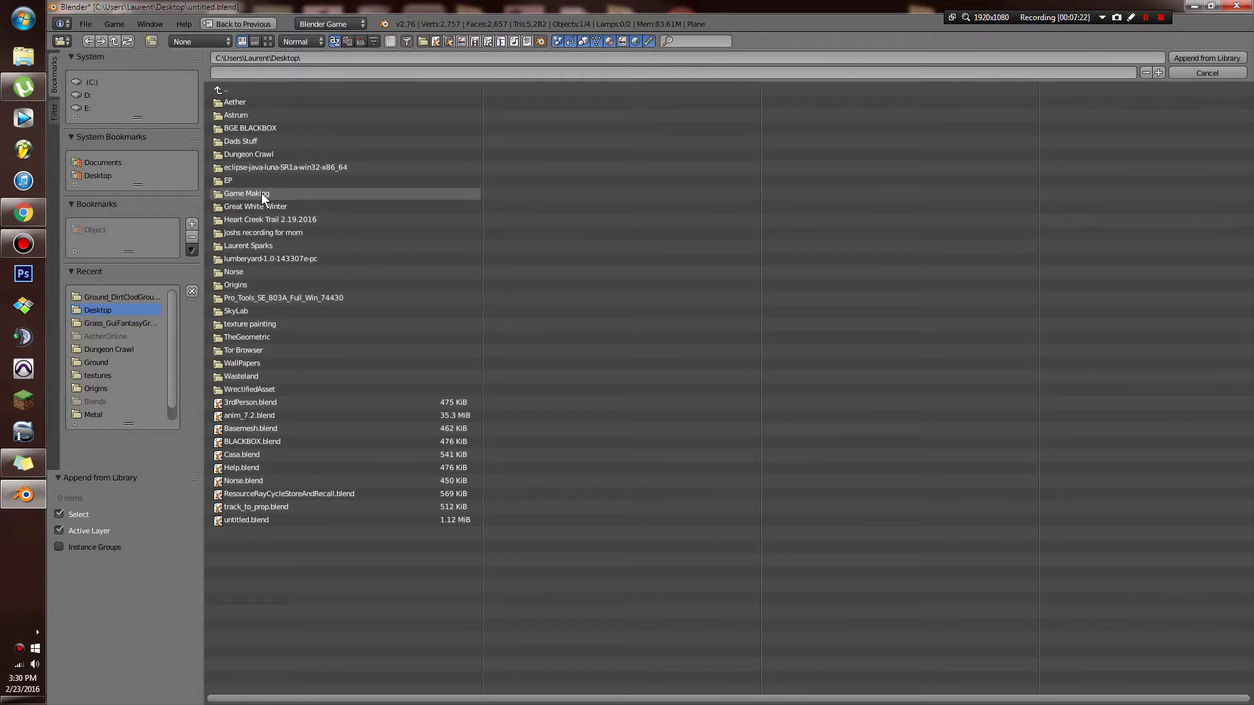
pyautogui.click(266, 115)
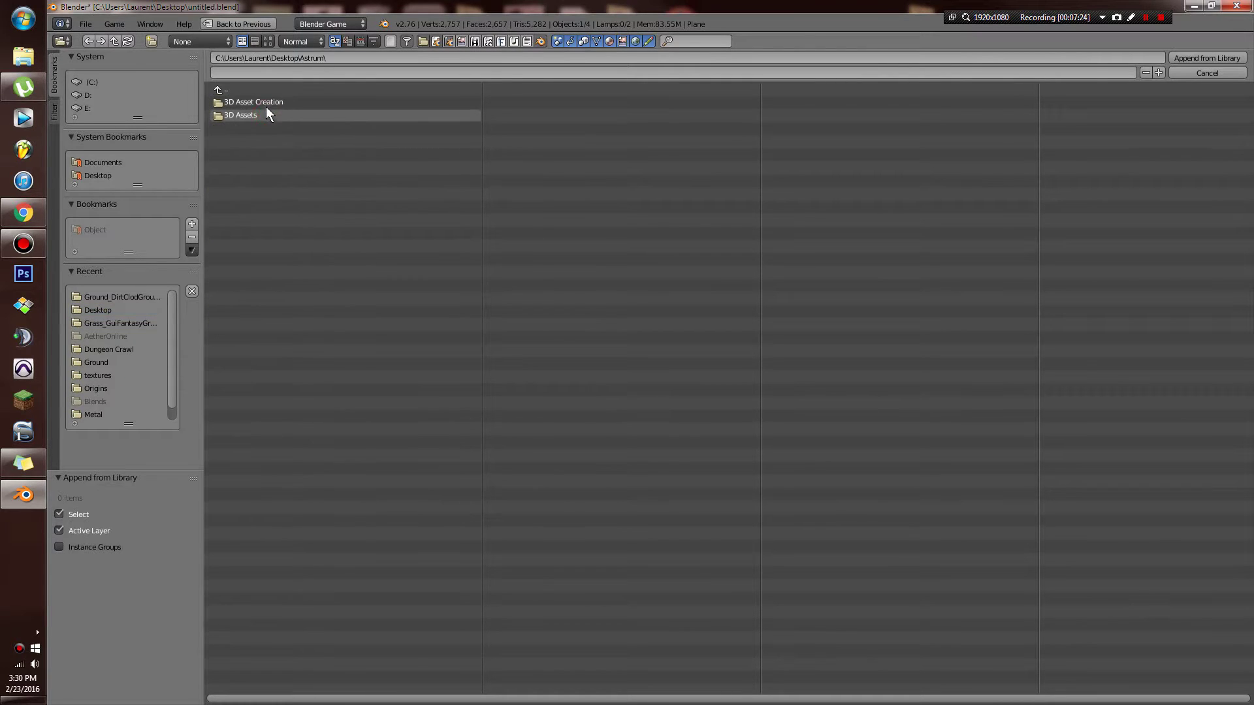
pyautogui.click(267, 102)
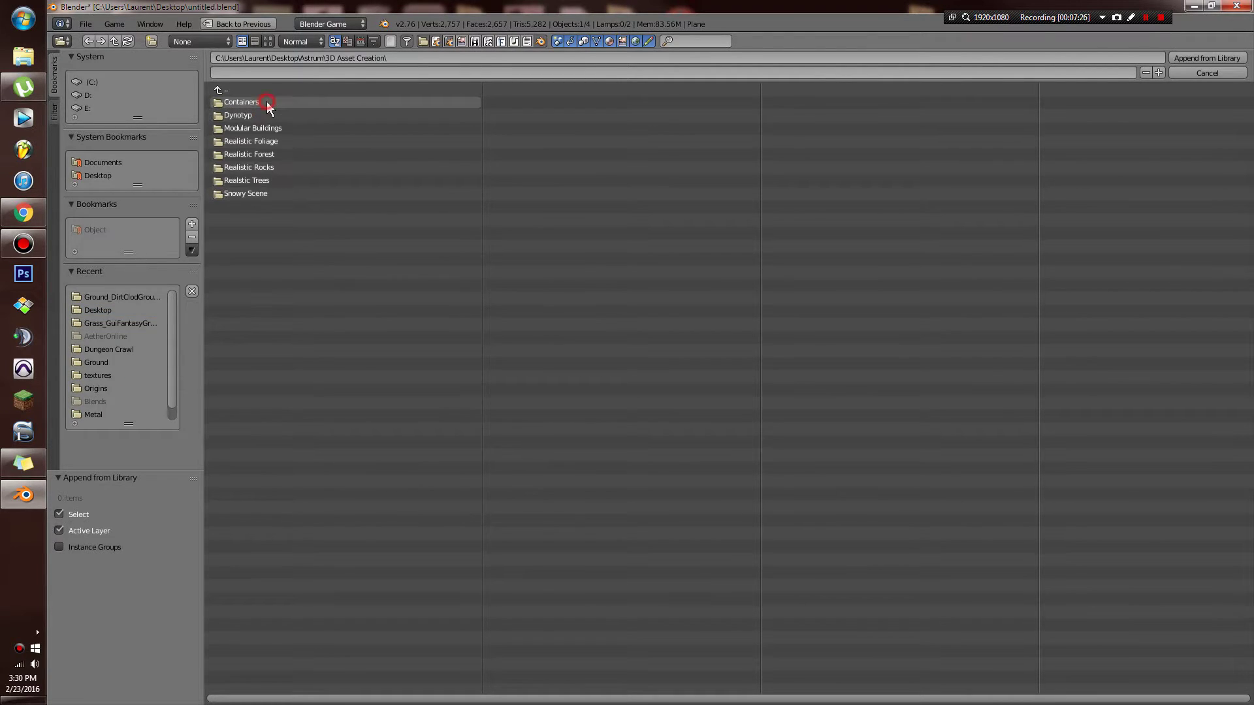
pyautogui.click(249, 154)
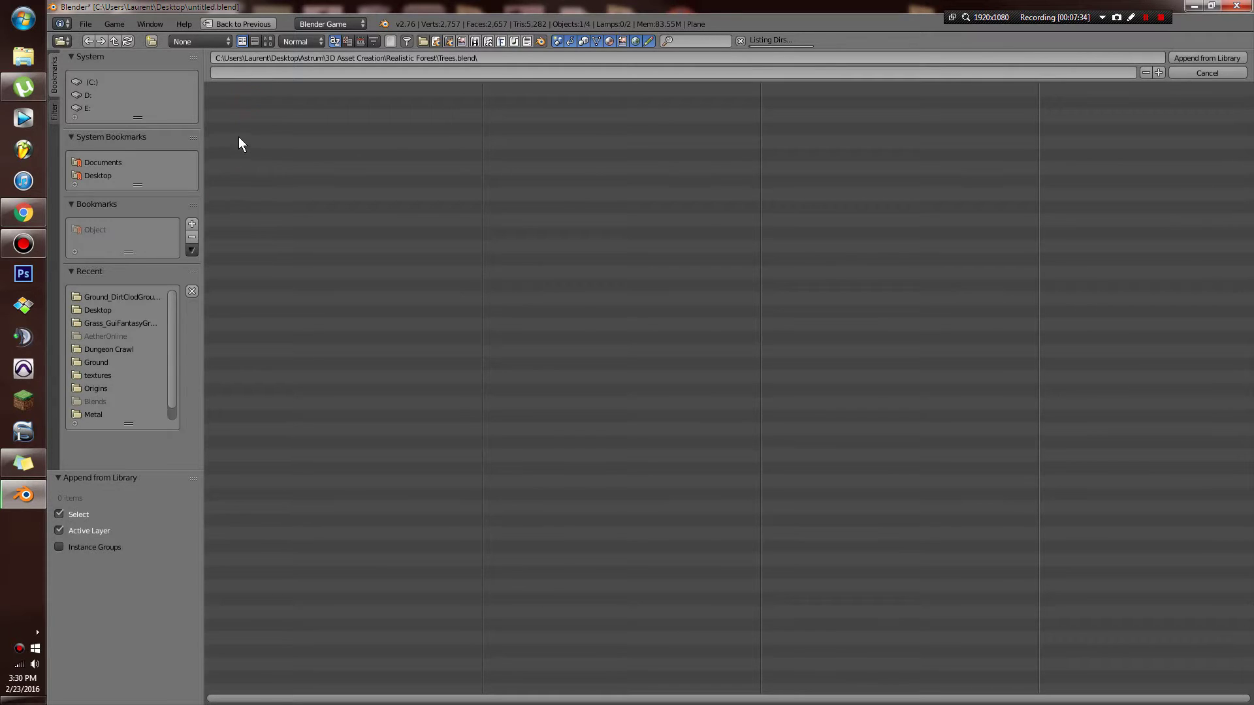
pyautogui.click(291, 101)
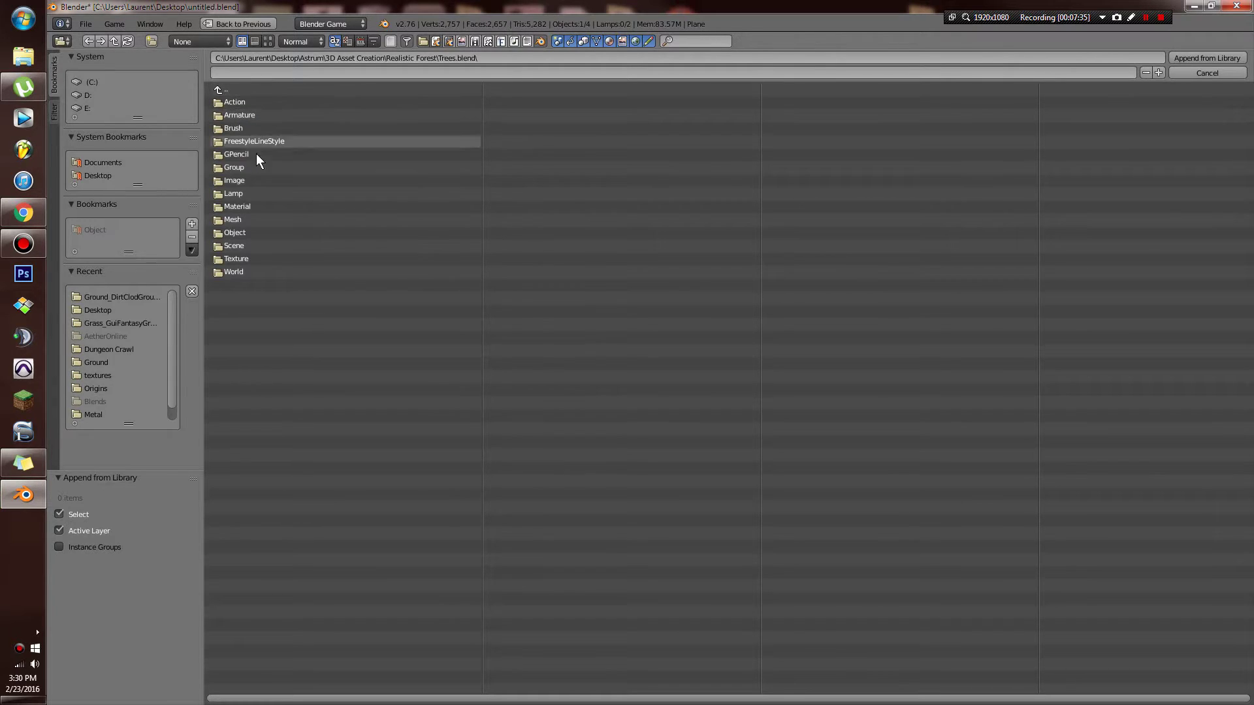
pyautogui.click(240, 232)
# Select Armature, Armature.001, Armature.002, Armature.003, Armature.004 and Armature.027 for appending.
pyautogui.click(247, 102)
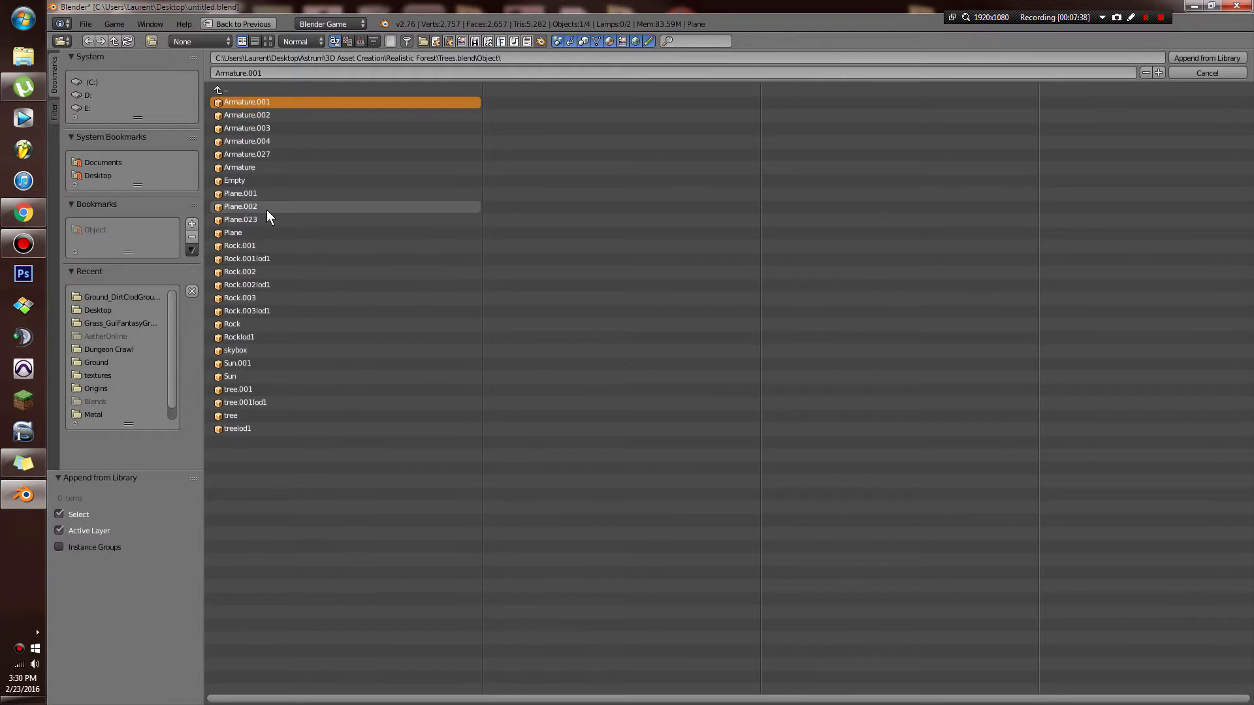
pyautogui.keyDown('shift'); pyautogui.click(238, 154); pyautogui.keyUp('shift')
pyautogui.keyDown('shift'); pyautogui.click(246, 115); pyautogui.keyUp('shift')
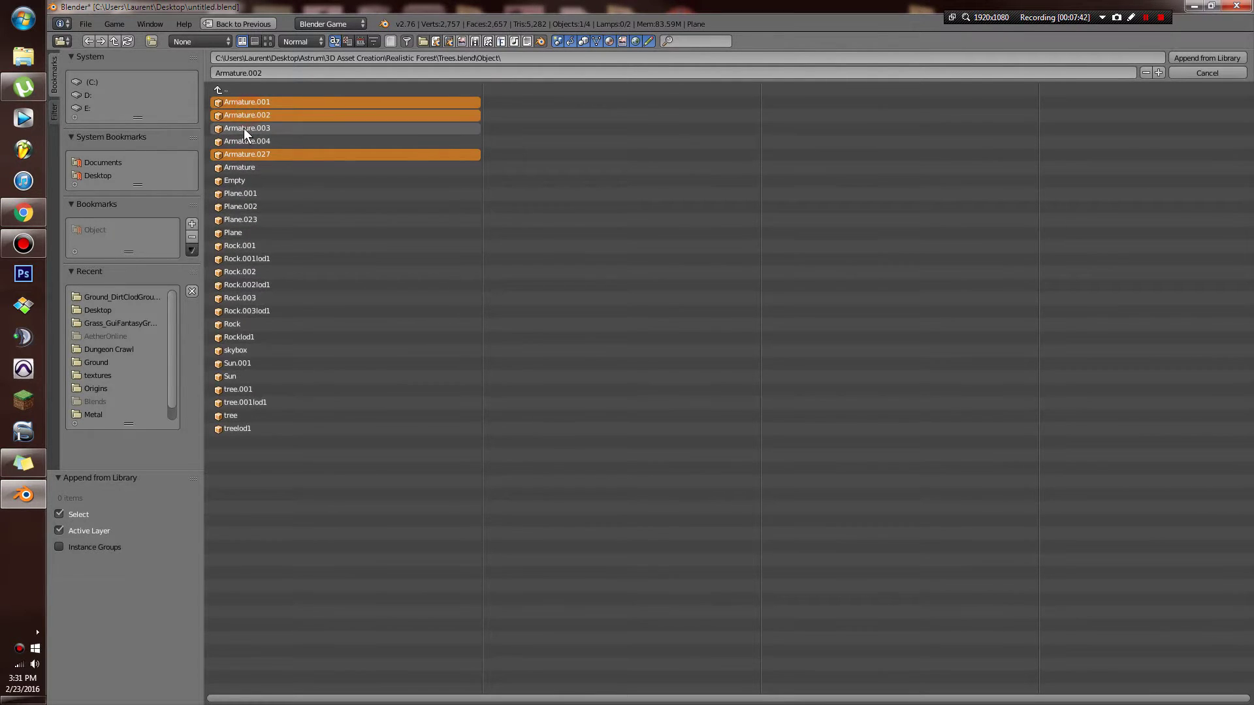
pyautogui.keyDown('ctrl'); pyautogui.keyDown('shift'); pyautogui.click(252, 166); pyautogui.keyUp('shift'); pyautogui.keyUp('ctrl')
# Add Rock, Rock.001, Rock.002, Rock.003, tree.001 and tree to the selection and append all chosen objects.
pyautogui.press('b')
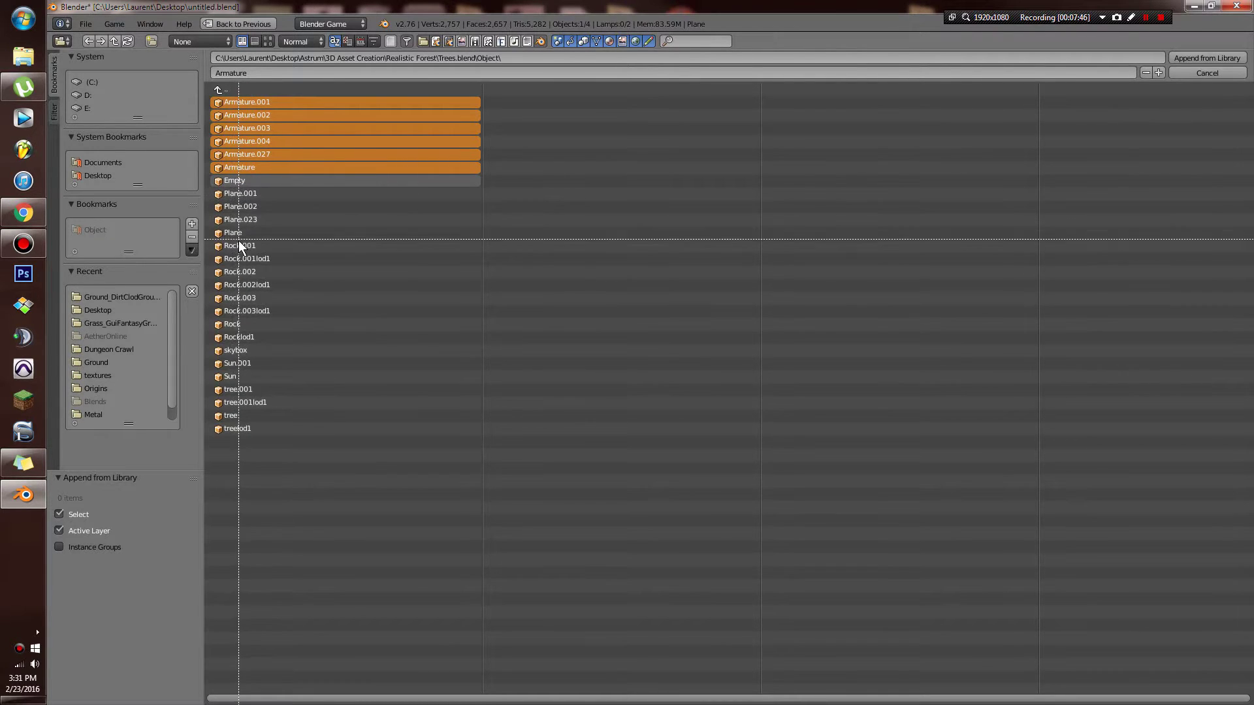
pyautogui.moveTo(232, 243)
pyautogui.mouseDown()
pyautogui.moveTo(238, 323)
pyautogui.moveTo(247, 248)
pyautogui.mouseUp()
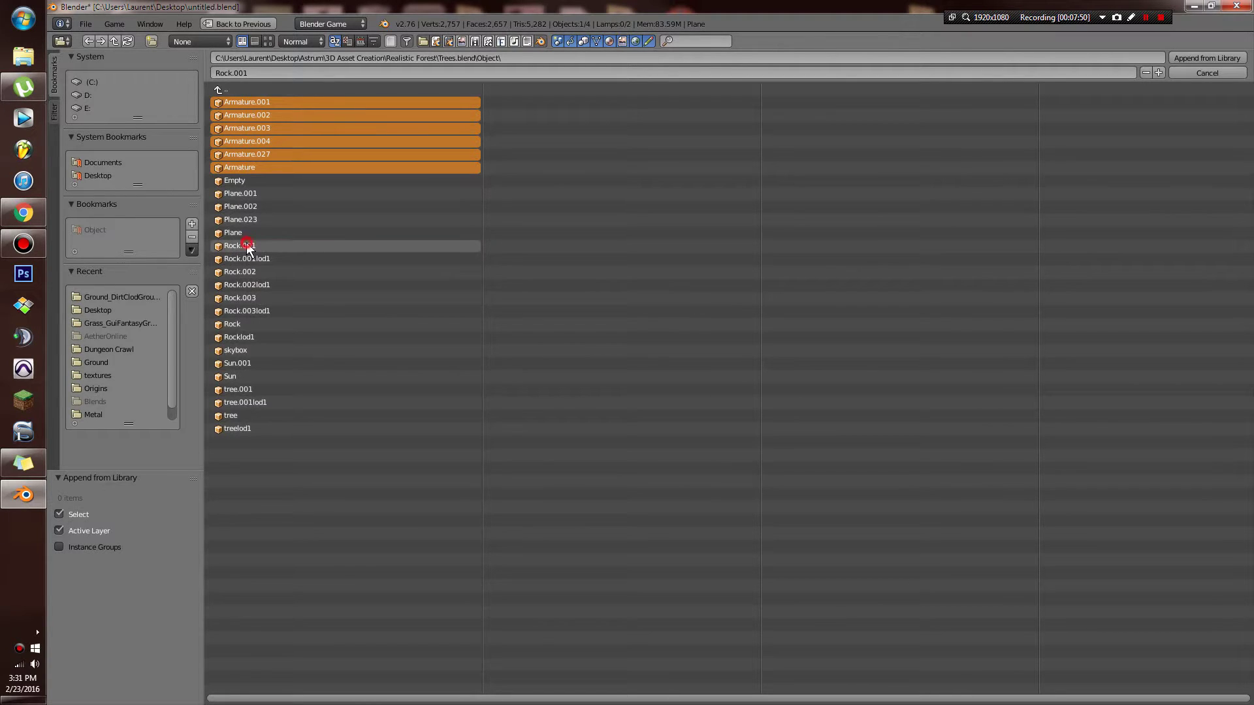
pyautogui.keyDown('shift'); pyautogui.click(248, 249); pyautogui.keyUp('shift')
pyautogui.keyDown('shift'); pyautogui.click(243, 274); pyautogui.keyUp('shift')
pyautogui.keyDown('shift'); pyautogui.click(241, 299); pyautogui.keyUp('shift')
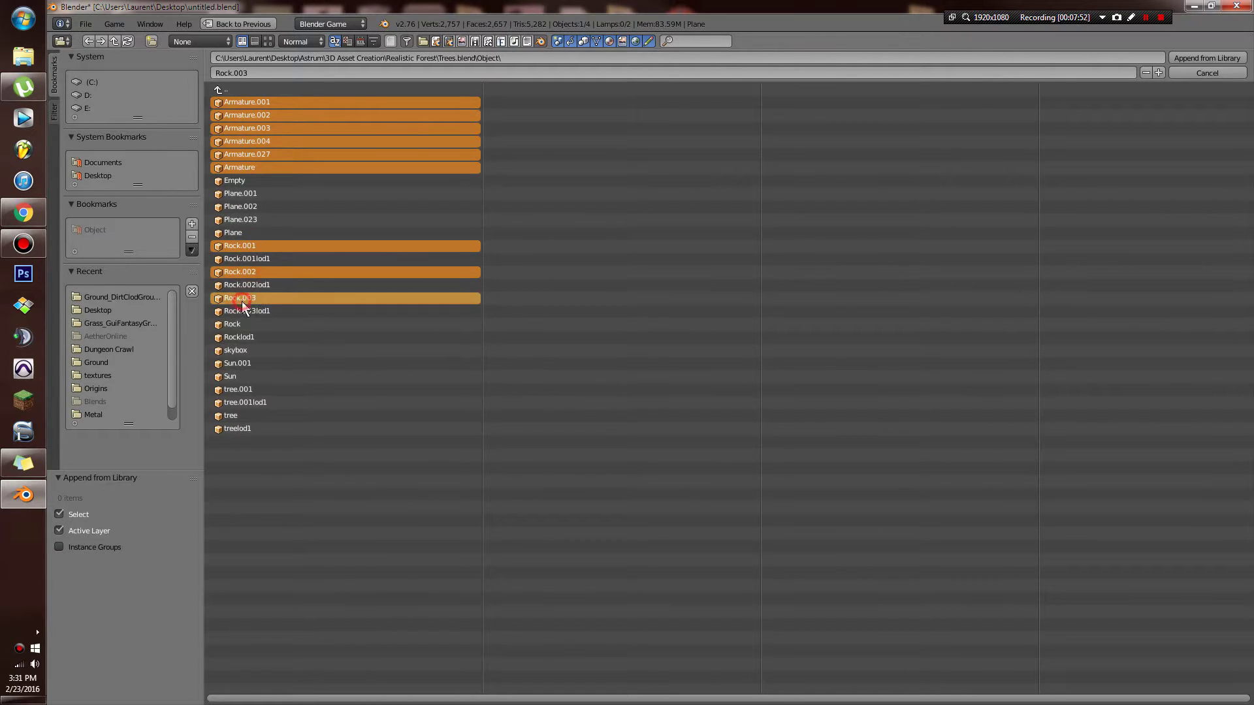
pyautogui.keyDown('shift'); pyautogui.click(253, 325); pyautogui.keyUp('shift')
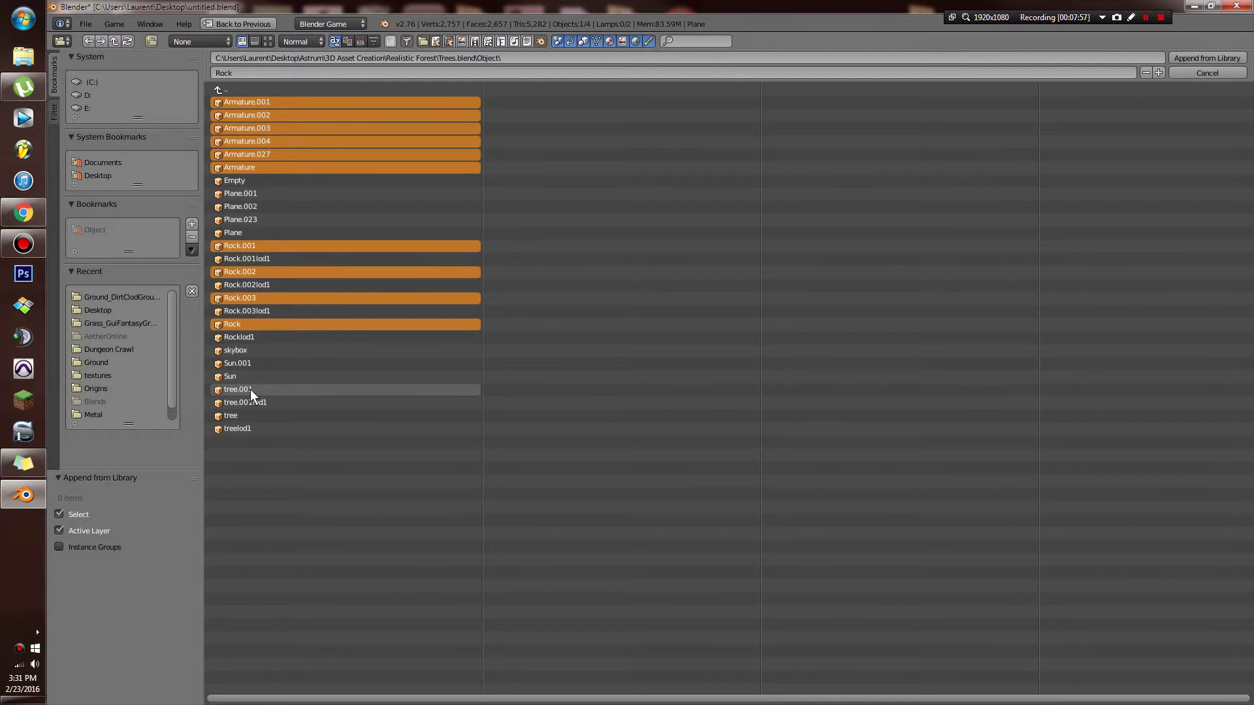
pyautogui.keyDown('shift'); pyautogui.click(249, 389); pyautogui.keyUp('shift')
pyautogui.keyDown('shift'); pyautogui.click(243, 416); pyautogui.keyUp('shift')
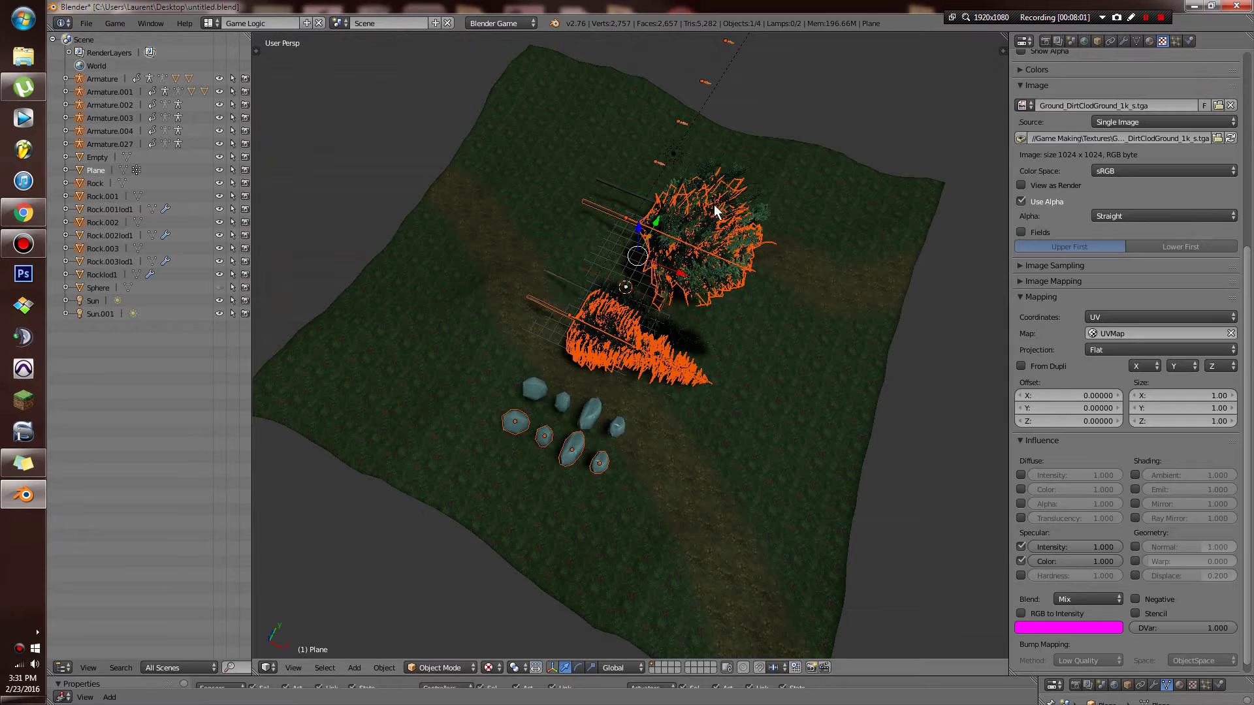
# Delete the four lod1 rock copies beside the original rocks and save over untitled.blend.
pyautogui.scroll(2, 679, 226)
pyautogui.moveTo(670, 231); pyautogui.dragTo(749, 188, button='middle')
pyautogui.moveTo(513, 382); pyautogui.dragTo(719, 326, button='middle')
pyautogui.press('z')
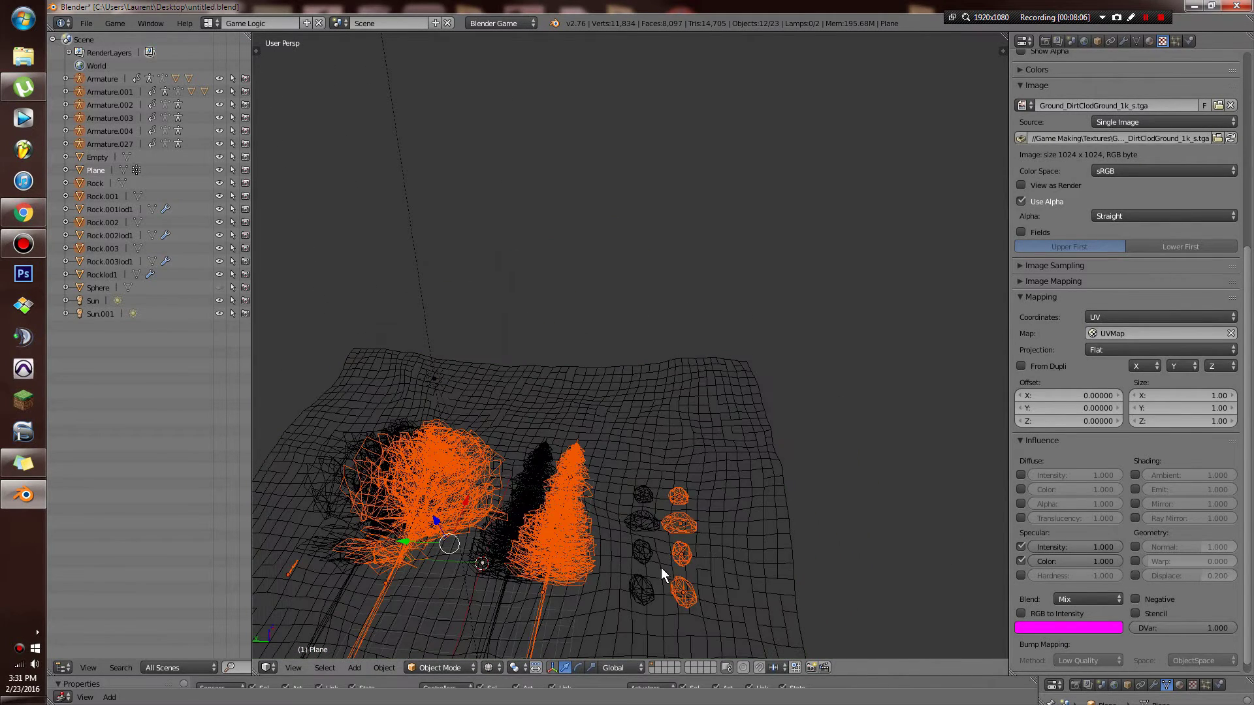
pyautogui.press('a')
pyautogui.rightClick(642, 589)
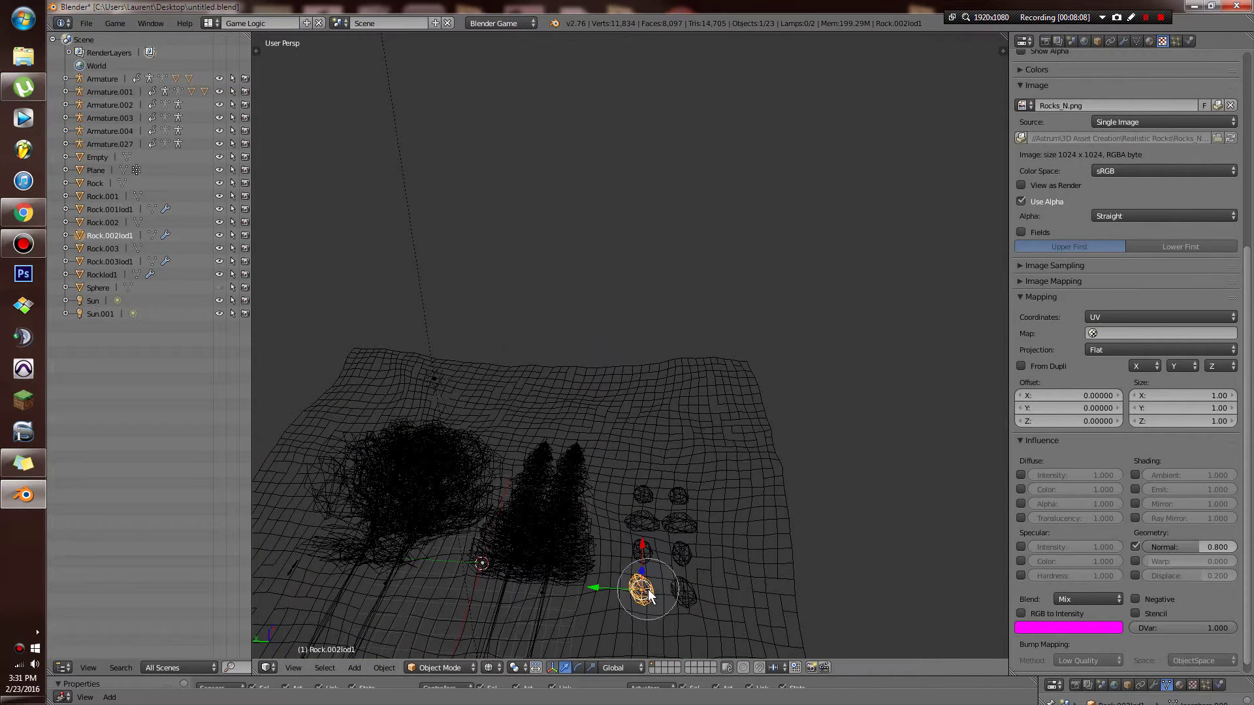
pyautogui.press('x')
pyautogui.click(638, 488)
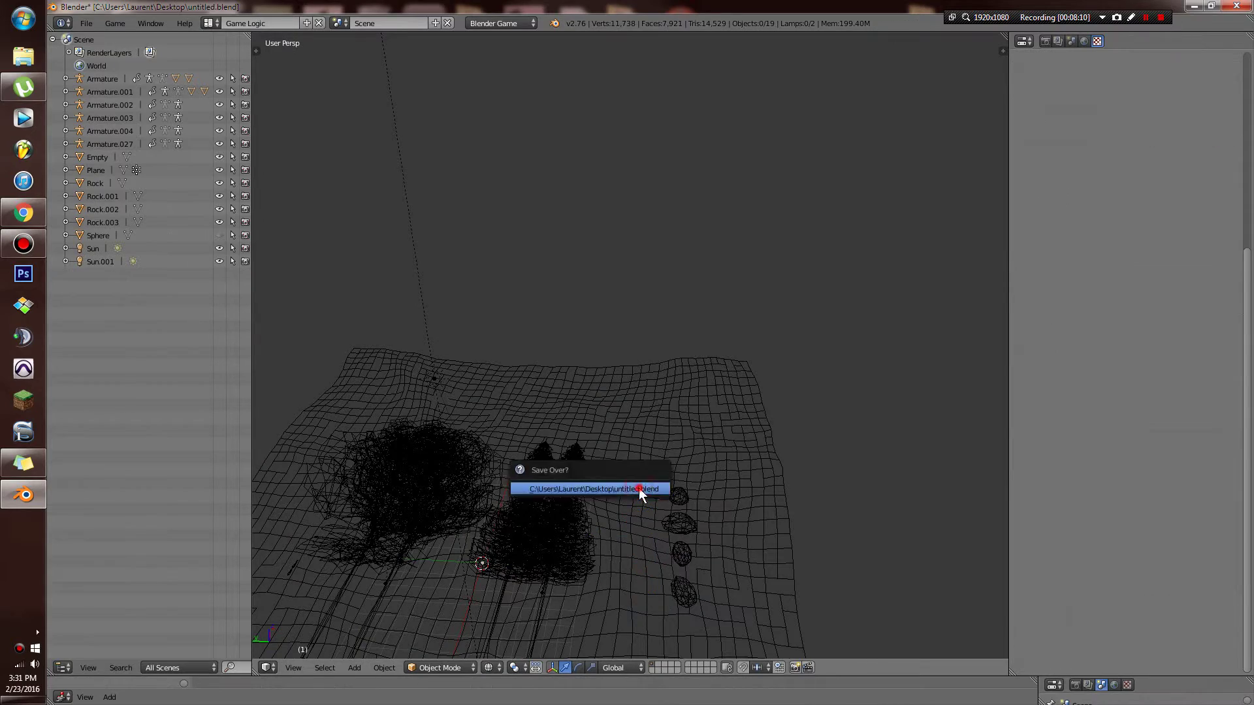
# Examine the placement of the appended trees and rocks on the terrain from an orthographic top view with textured shading.
pyautogui.press('KP_7')
pyautogui.scroll(-3, 639, 493)
pyautogui.scroll(4, 639, 497)
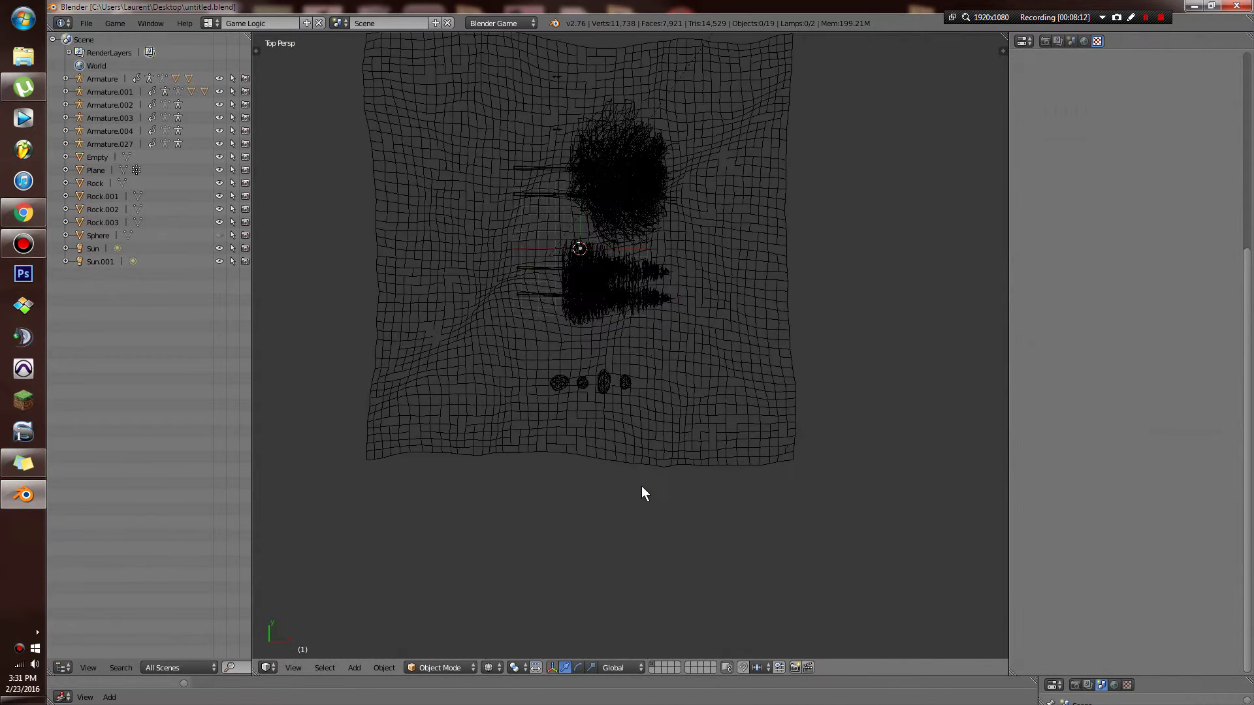
pyautogui.press('KP_5')
pyautogui.scroll(-4, 641, 458)
pyautogui.hotkey('alt', 'z')
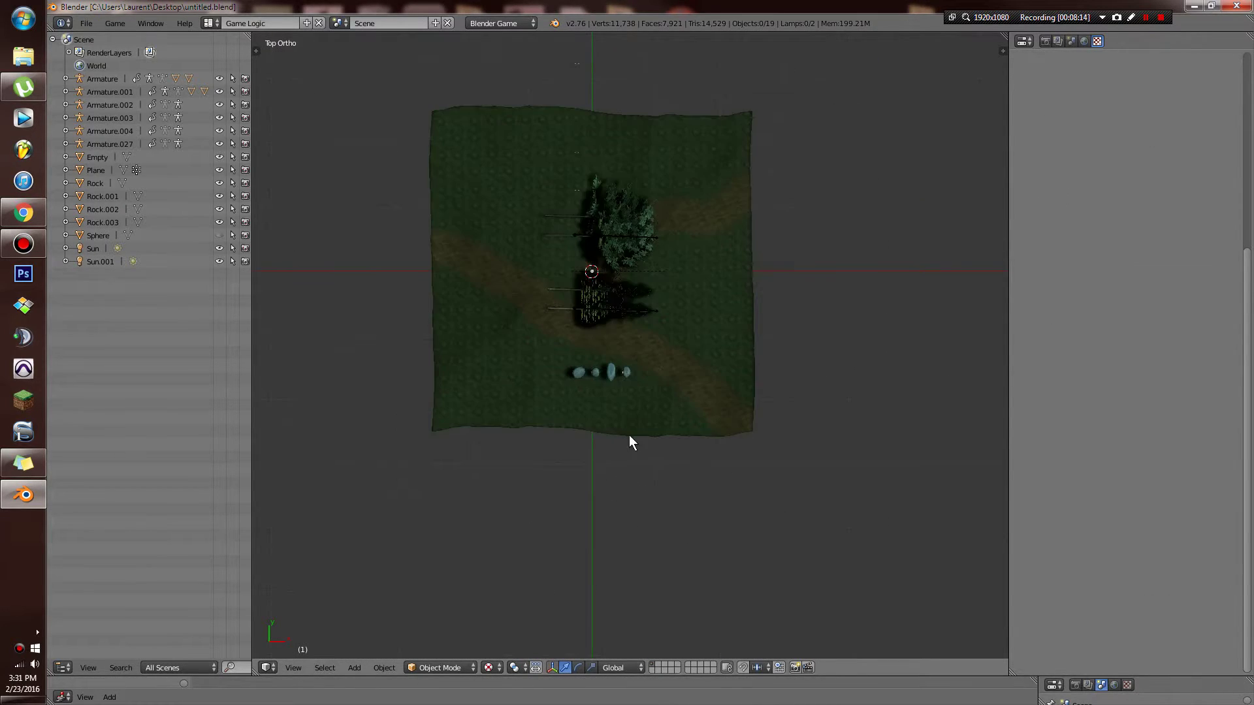
pyautogui.scroll(1, 624, 496)
pyautogui.moveTo(622, 559)
pyautogui.mouseDown(button='middle')
pyautogui.moveTo(644, 499)
pyautogui.moveTo(742, 406)
pyautogui.moveTo(675, 403)
pyautogui.moveTo(699, 416)
pyautogui.mouseUp(button='middle')
# Delete the low-detail tree copy tree.001lod1 from the leafy tree group.
pyautogui.press('z')
pyautogui.scroll(2, 756, 420)
pyautogui.scroll(-1, 751, 416)
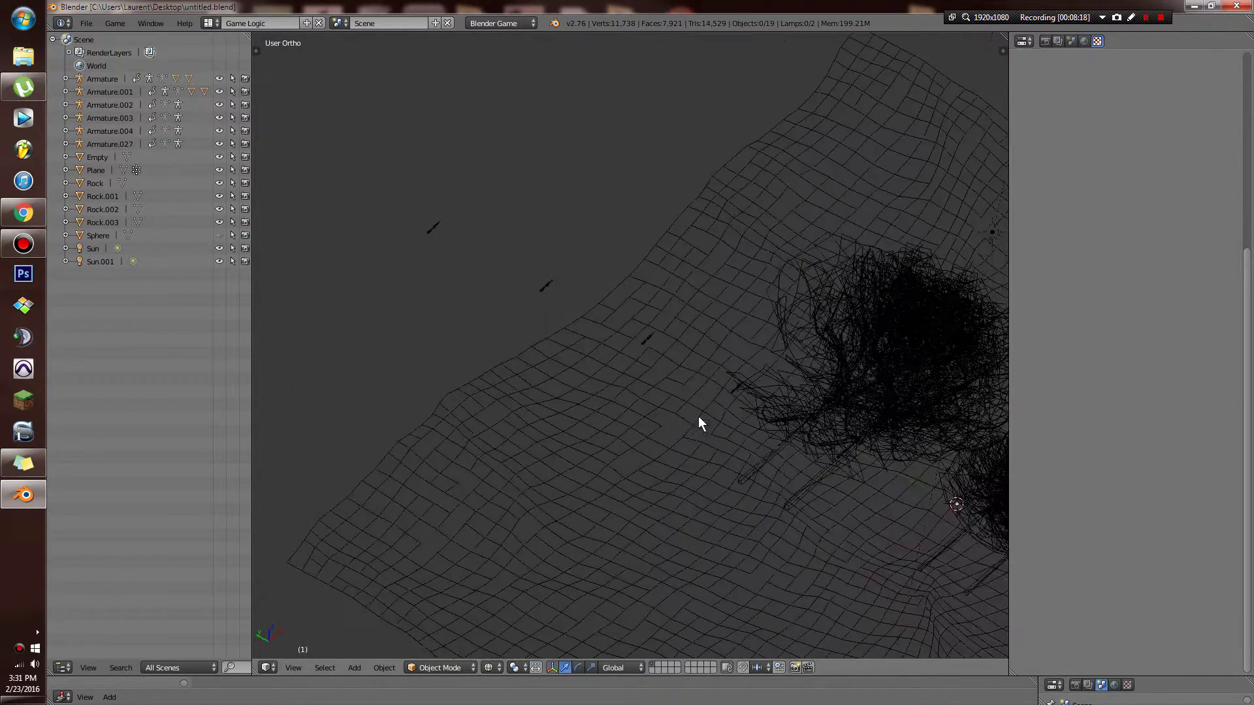
pyautogui.rightClick(773, 444)
pyautogui.rightClick(776, 445)
pyautogui.press('g')
pyautogui.rightClick(670, 382)
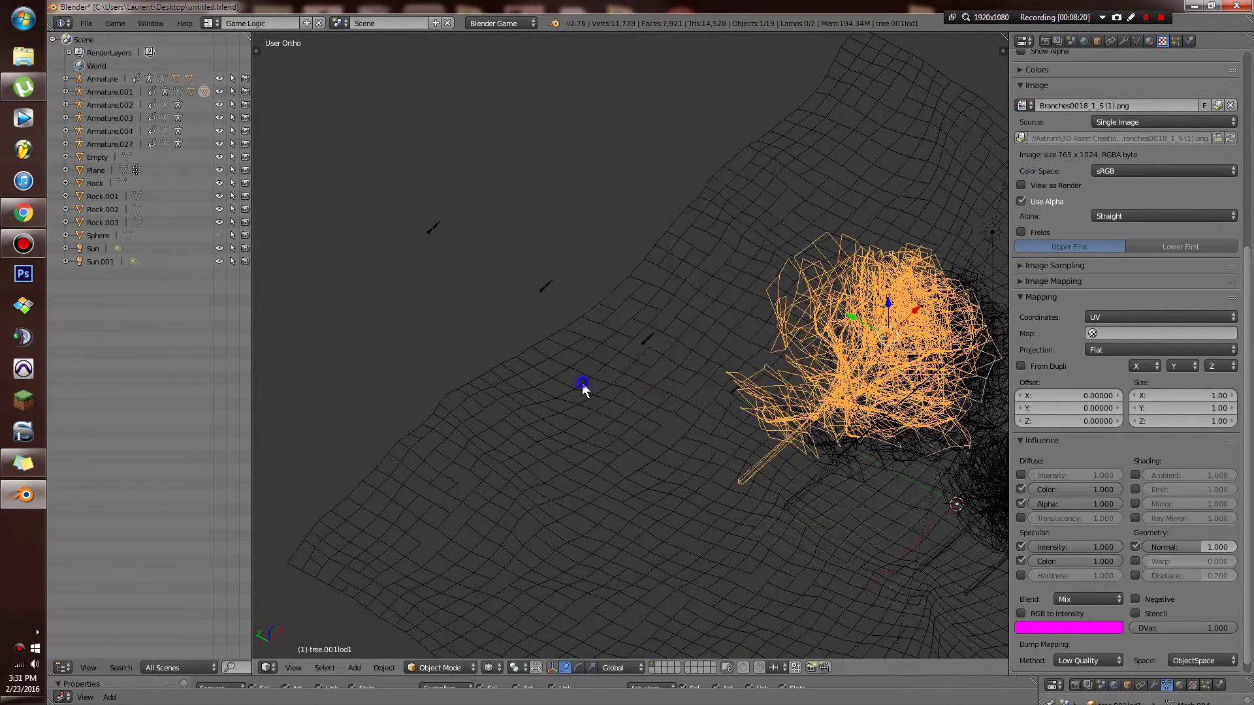
pyautogui.moveTo(586, 386); pyautogui.dragTo(756, 440, button='middle')
pyautogui.press('x')
pyautogui.click(759, 441)
# Delete the four small stray armatures beside the trees: Armature.002, Armature.003, Armature.004 and Armature.027.
pyautogui.scroll(-3, 686, 349)
pyautogui.press('z')
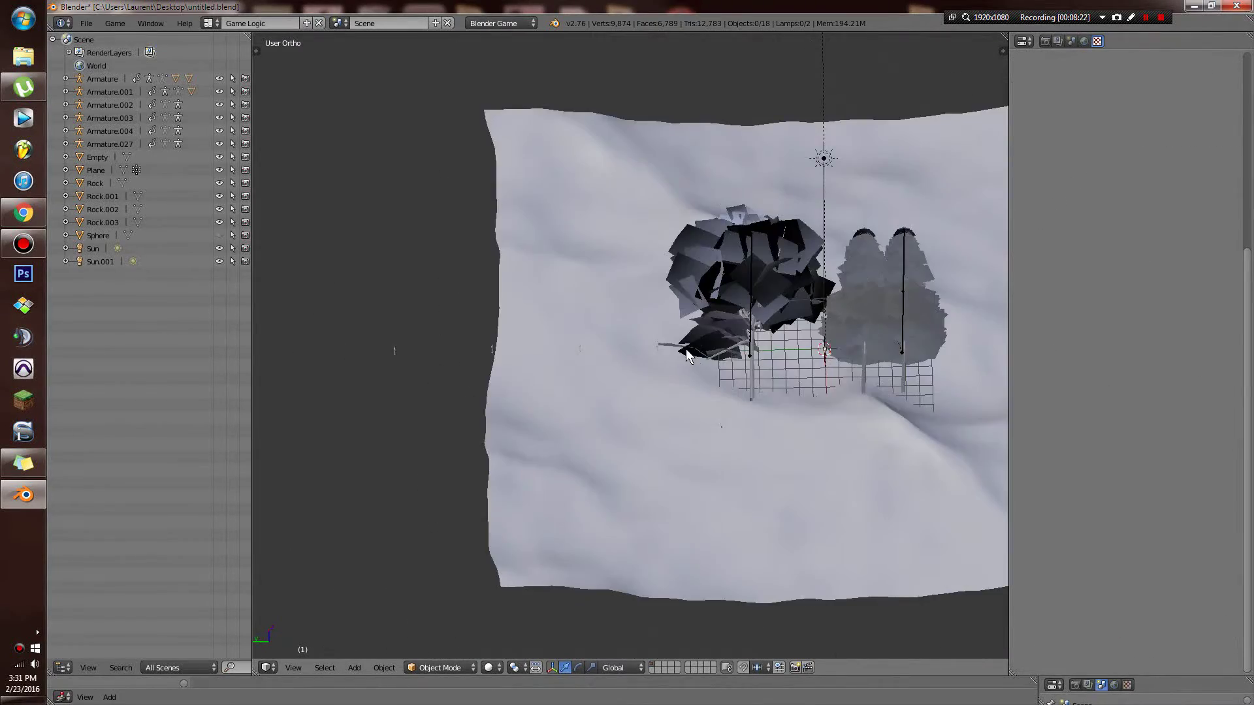
pyautogui.press('z')
pyautogui.press('a')
pyautogui.press('a')
pyautogui.press('c')
pyautogui.moveTo(664, 349); pyautogui.dragTo(435, 340)
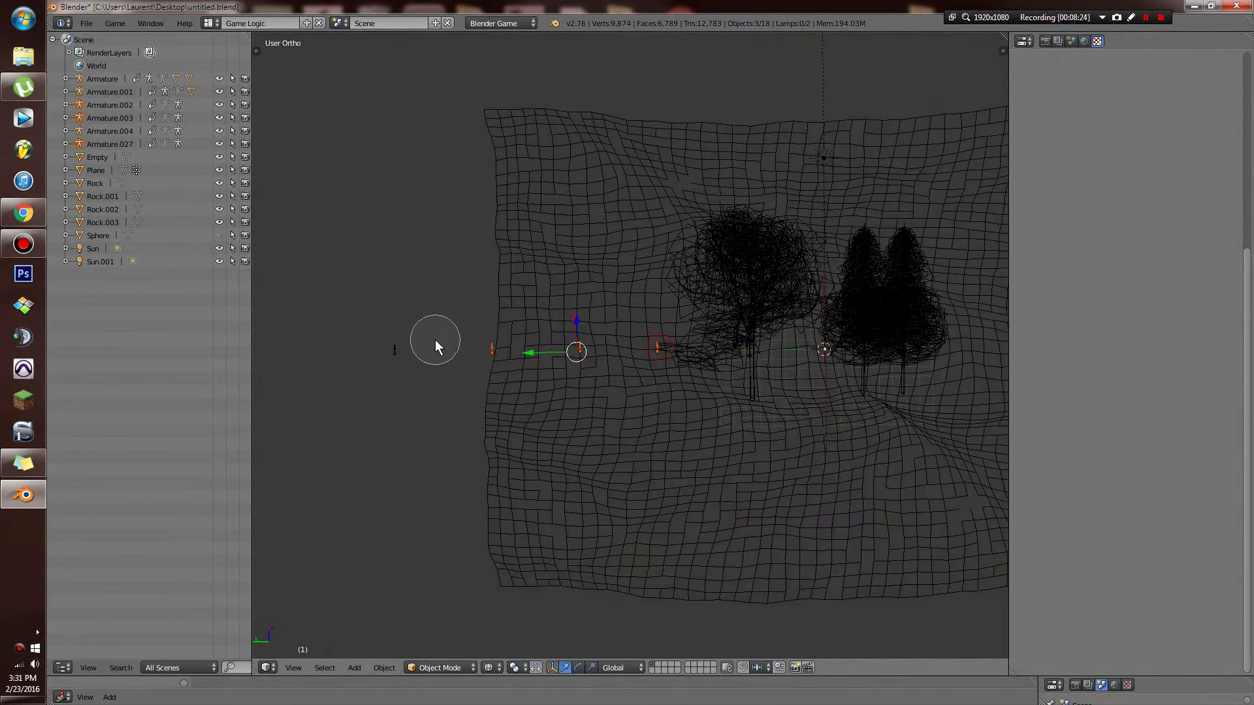
pyautogui.rightClick(381, 350)
pyautogui.press('x')
pyautogui.click(382, 350)
# Delete the low-detail copy of the conifer tree beside the original conifer.
pyautogui.scroll(2, 417, 433)
pyautogui.moveTo(788, 400)
pyautogui.keyDown('shift'); pyautogui.mouseDown(button='middle')
pyautogui.moveTo(417, 433)
pyautogui.moveTo(460, 446)
pyautogui.mouseUp(button='middle'); pyautogui.keyUp('shift')
pyautogui.scroll(-2, 426, 435)
pyautogui.press('z')
pyautogui.press('z')
pyautogui.rightClick(418, 405)
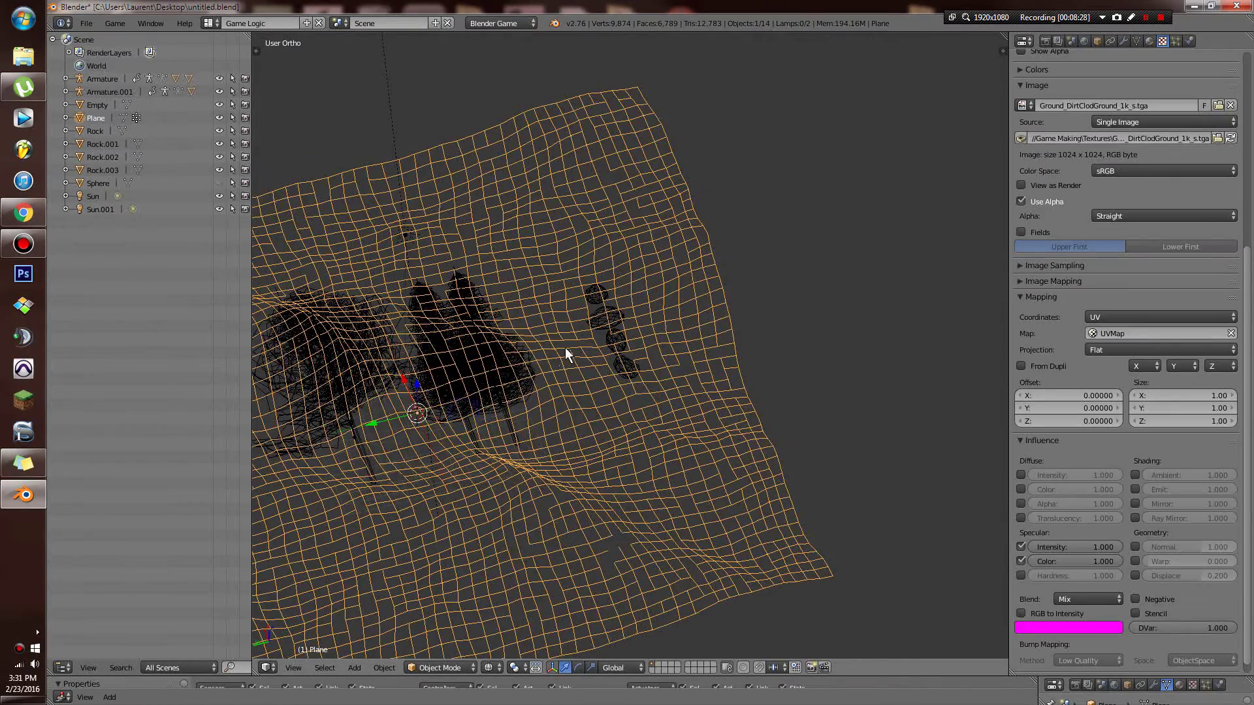
pyautogui.rightClick(444, 395)
pyautogui.press('x')
pyautogui.click(444, 396)
# Hide the terrain plane so only the trees and rocks are displayed with textured shading.
pyautogui.moveTo(558, 402); pyautogui.dragTo(575, 401, button='middle')
pyautogui.keyDown('shift'); pyautogui.moveTo(574, 402); pyautogui.dragTo(718, 469, button='middle'); pyautogui.keyUp('shift')
pyautogui.scroll(2, 718, 469)
pyautogui.press('z')
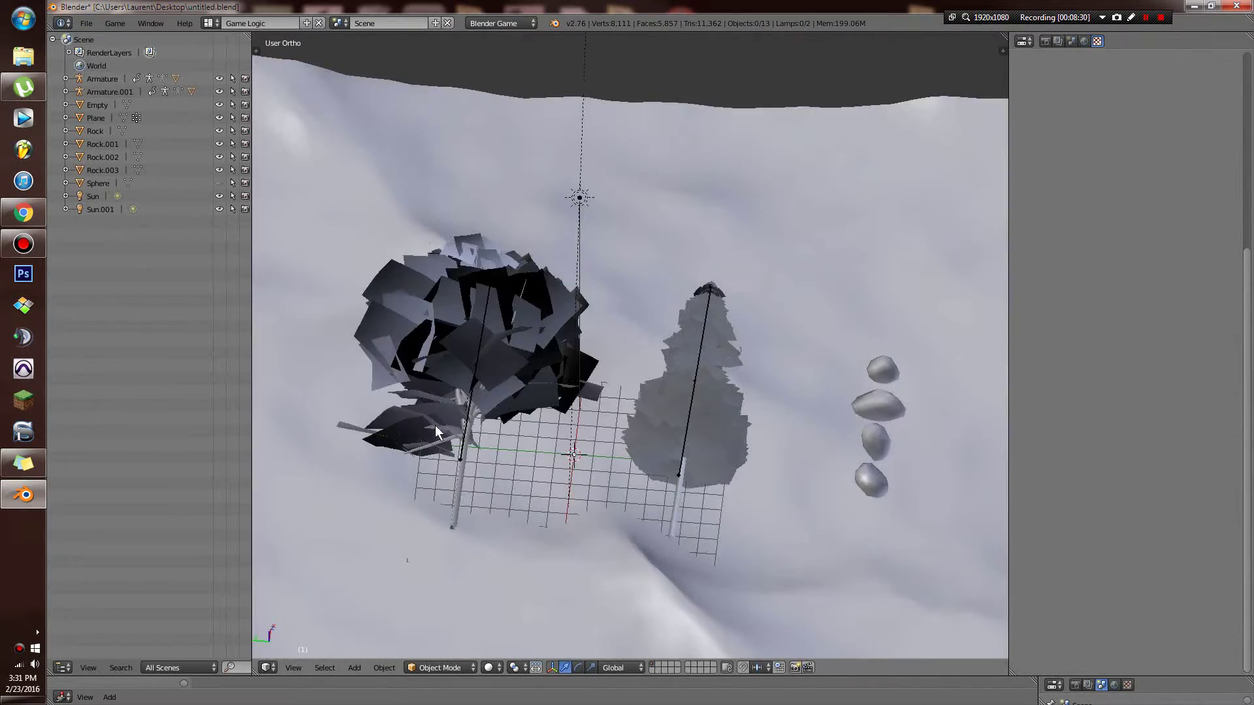
pyautogui.rightClick(397, 432)
pyautogui.moveTo(521, 423)
pyautogui.mouseDown(button='middle')
pyautogui.moveTo(465, 409)
pyautogui.moveTo(457, 437)
pyautogui.mouseUp(button='middle')
pyautogui.press('z')
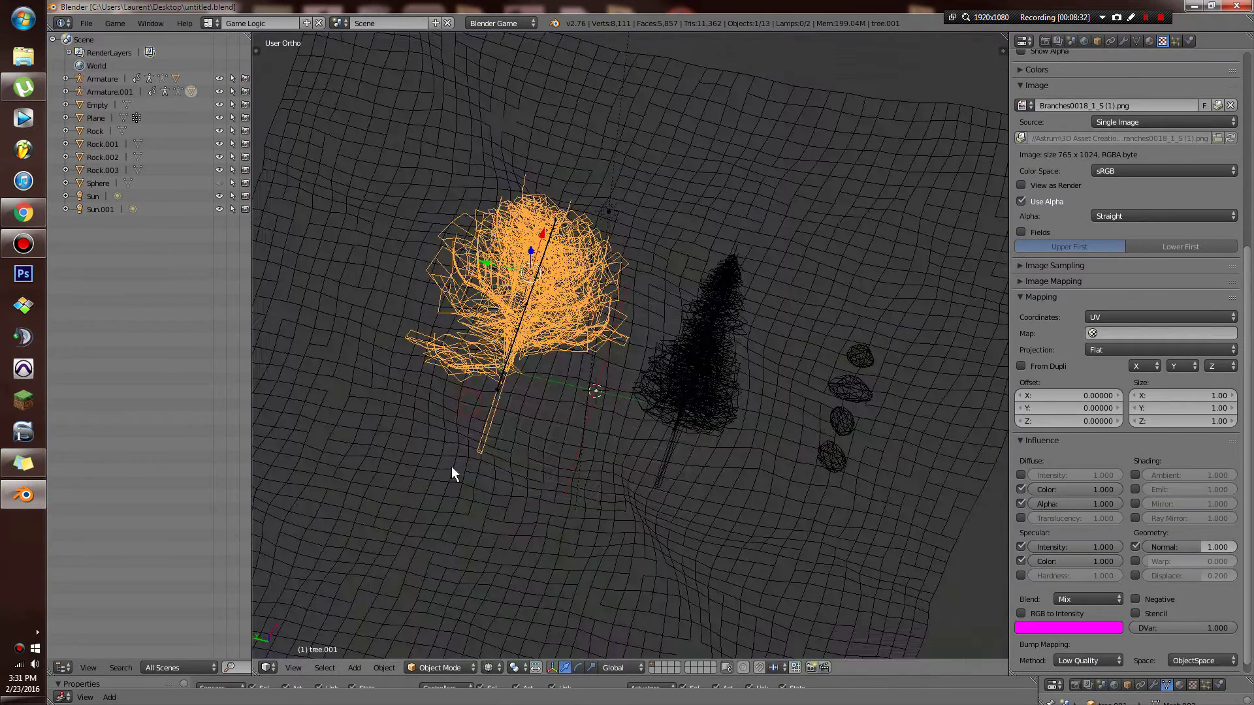
pyautogui.press('a')
pyautogui.rightClick(448, 469)
pyautogui.press('z')
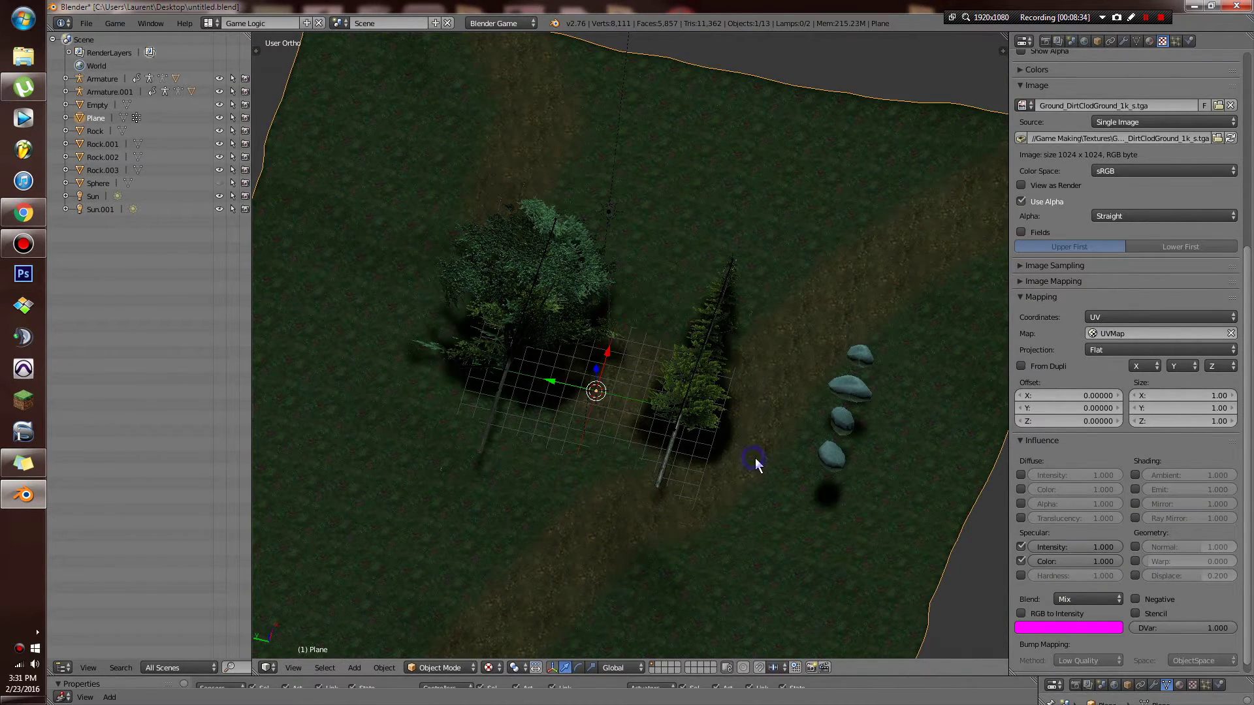
pyautogui.press('h')
# Try a free trackball rotation of the wide rock, Rock.003.
pyautogui.moveTo(761, 459); pyautogui.dragTo(701, 495, button='middle')
pyautogui.scroll(3, 770, 438)
pyautogui.scroll(-1, 849, 385)
pyautogui.rightClick(874, 394)
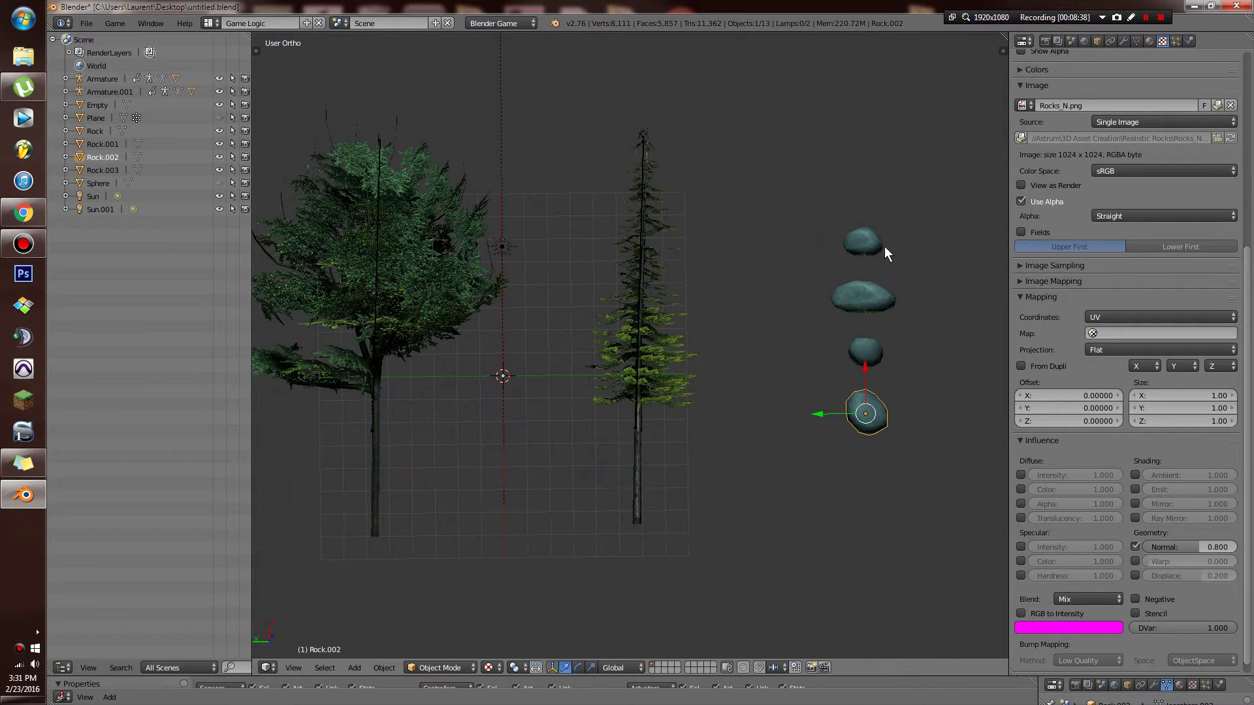
pyautogui.scroll(3, 856, 281)
pyautogui.scroll(-1, 873, 292)
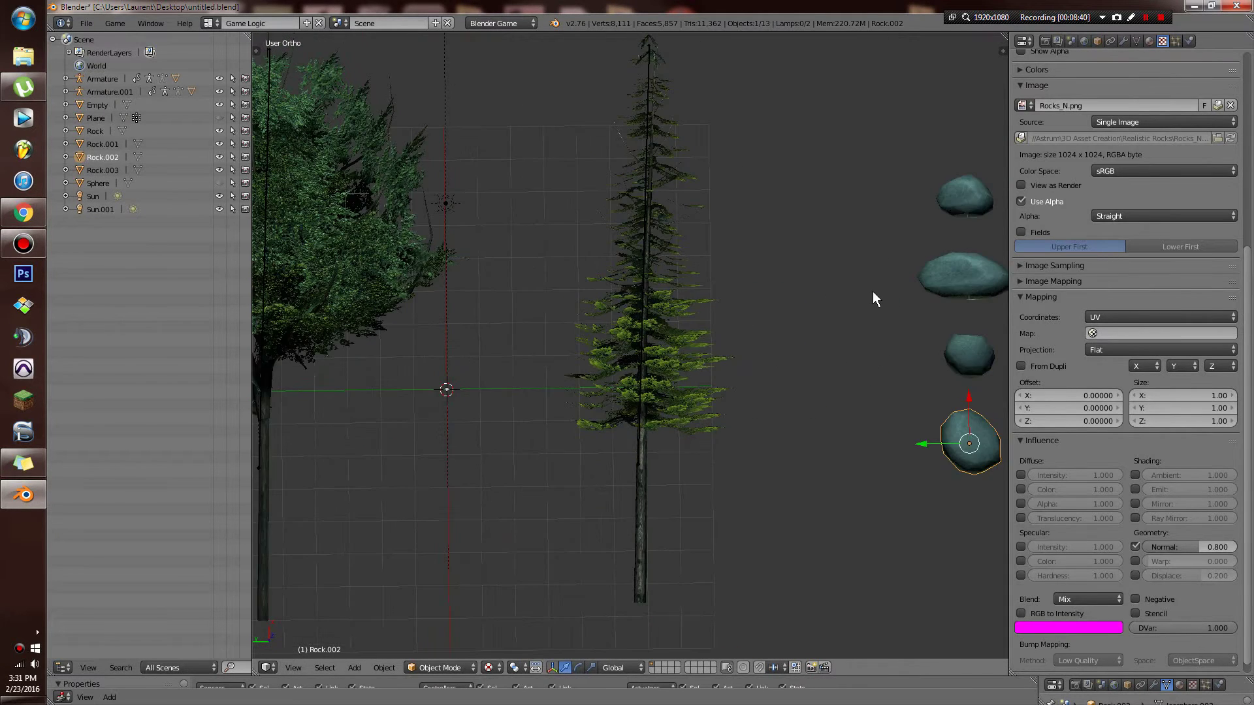
pyautogui.keyDown('shift'); pyautogui.moveTo(873, 291); pyautogui.dragTo(593, 359, button='middle'); pyautogui.keyUp('shift')
pyautogui.scroll(4, 636, 362)
pyautogui.rightClick(751, 352)
pyautogui.press('r')
pyautogui.press('r')
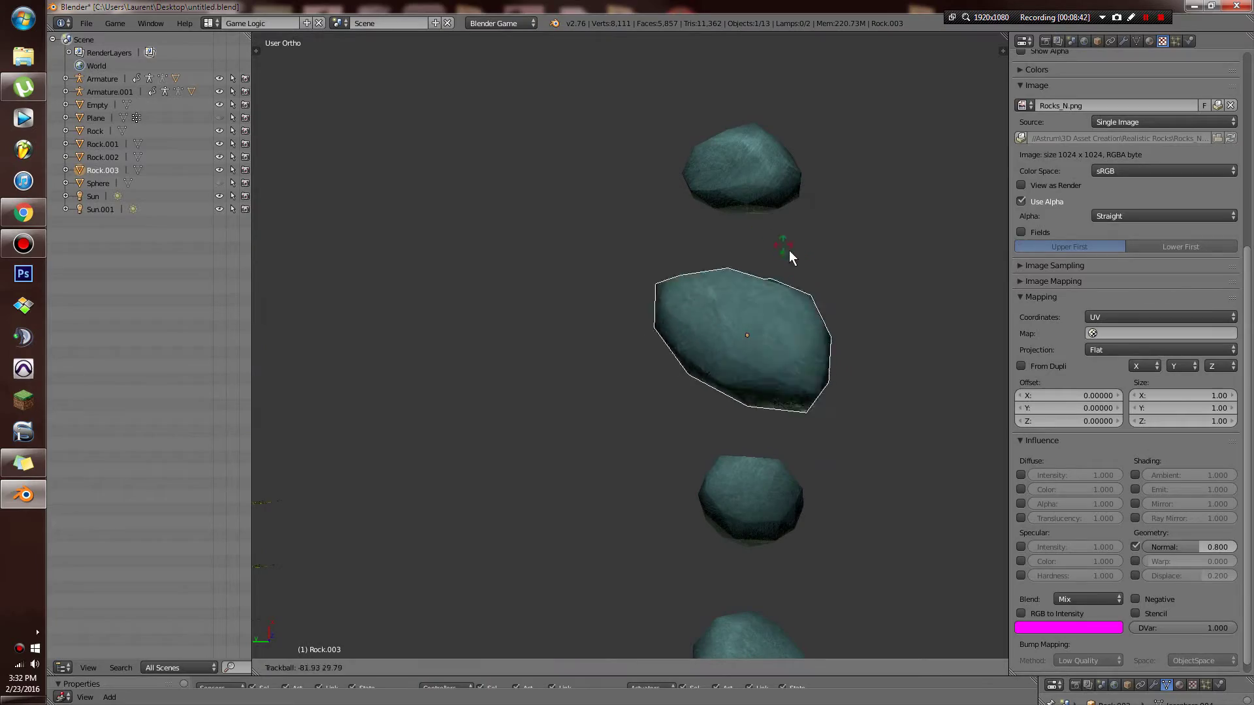
pyautogui.click(745, 315)
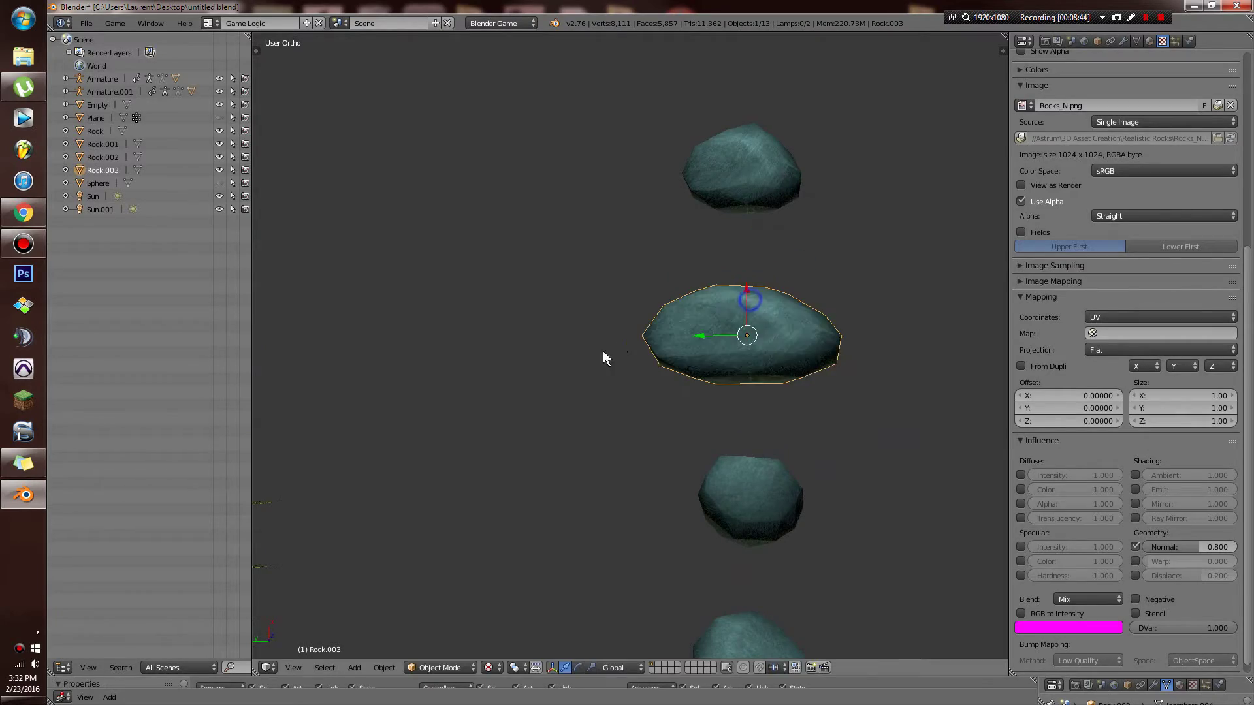
# Try a free trackball rotation of the conifer tree mesh.
pyautogui.keyDown('shift'); pyautogui.moveTo(373, 410); pyautogui.dragTo(577, 388, button='middle'); pyautogui.keyUp('shift')
pyautogui.keyDown('shift'); pyautogui.moveTo(491, 396); pyautogui.dragTo(700, 414, button='middle'); pyautogui.keyUp('shift')
pyautogui.rightClick(516, 423)
pyautogui.press('r')
pyautogui.press('r')
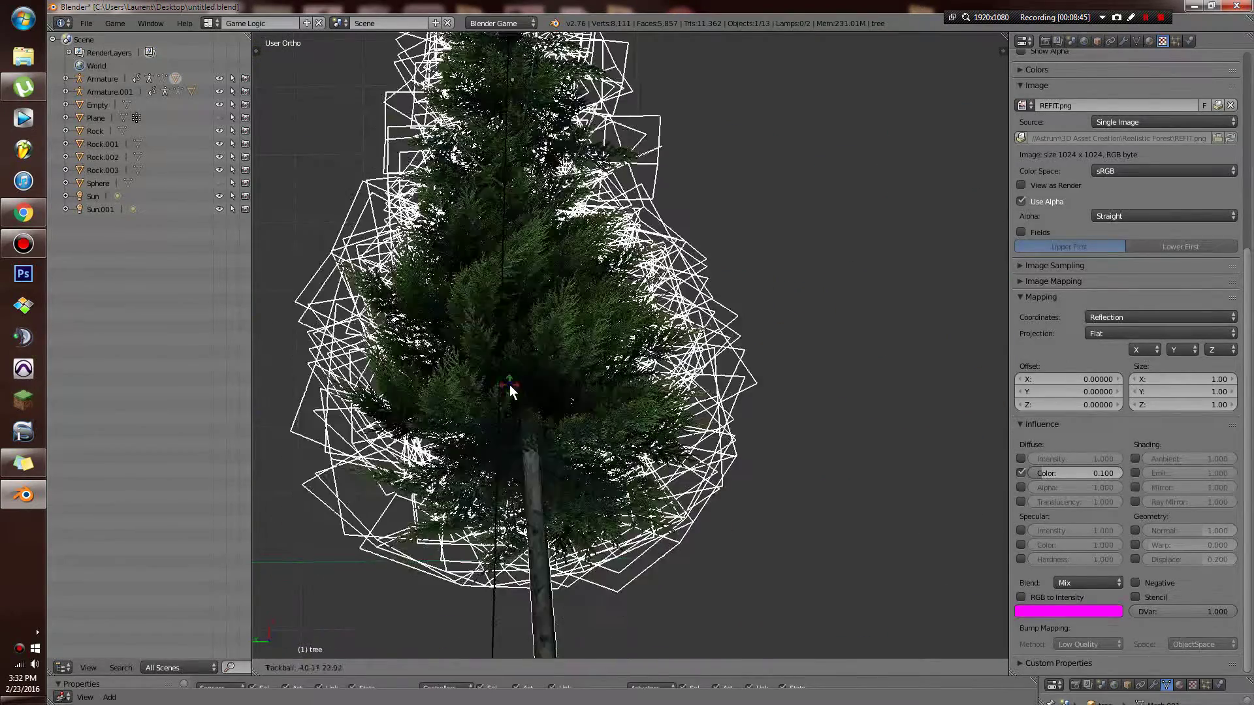
pyautogui.rightClick(503, 386)
# Inspect the leafy tree and the conifer, then briefly run the game engine preview and exit it.
pyautogui.scroll(-5, 465, 393)
pyautogui.keyDown('shift'); pyautogui.moveTo(461, 395); pyautogui.dragTo(750, 432, button='middle'); pyautogui.keyUp('shift')
pyautogui.rightClick(546, 391)
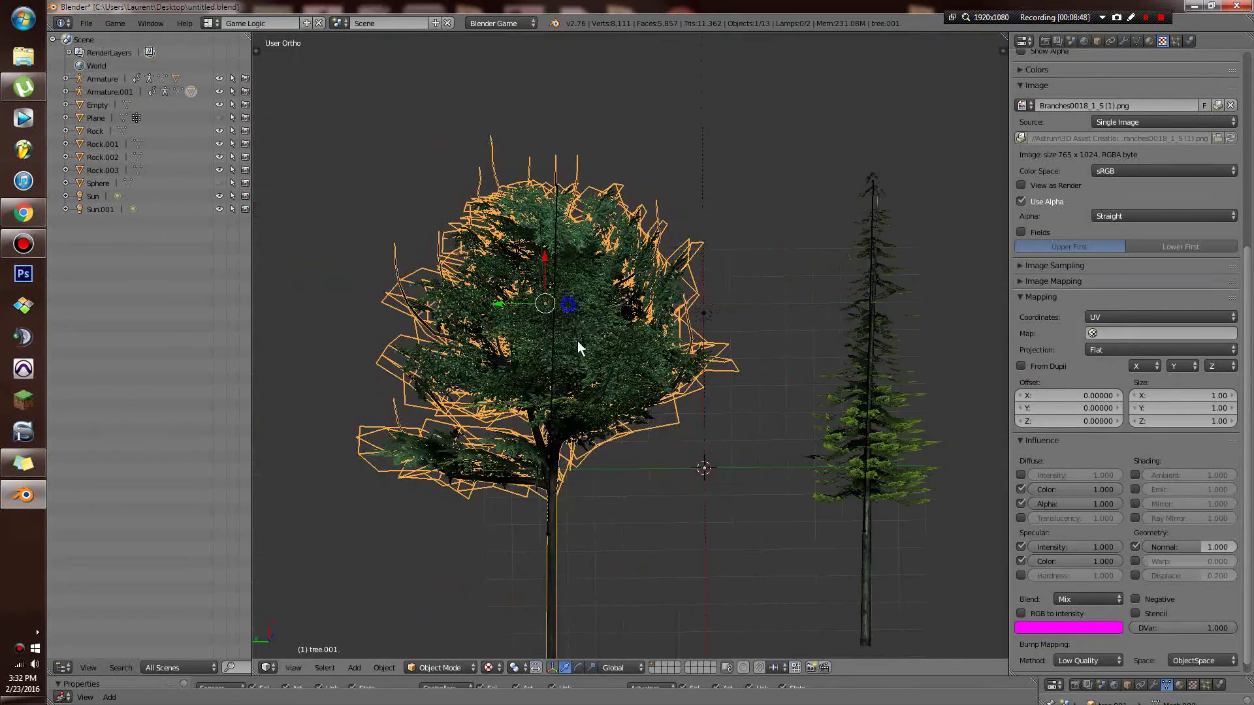
pyautogui.scroll(-3, 577, 341)
pyautogui.moveTo(577, 341); pyautogui.dragTo(711, 441, button='middle')
pyautogui.rightClick(713, 443)
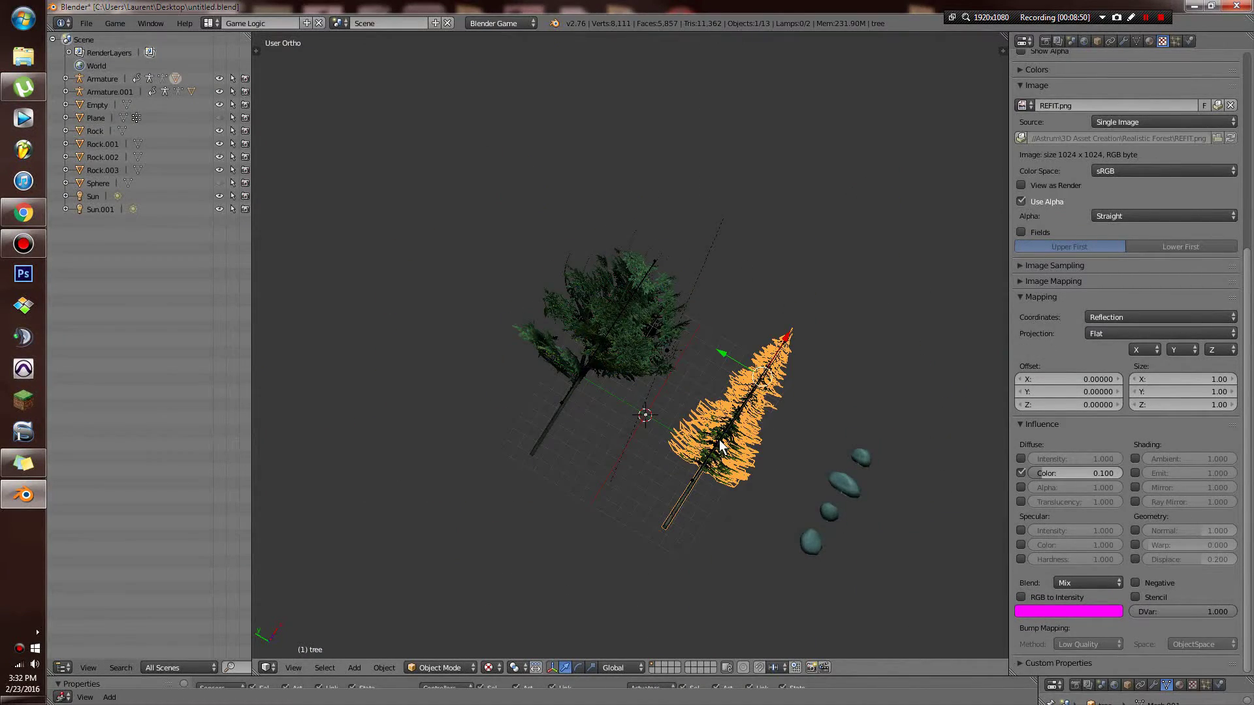
pyautogui.press('p')
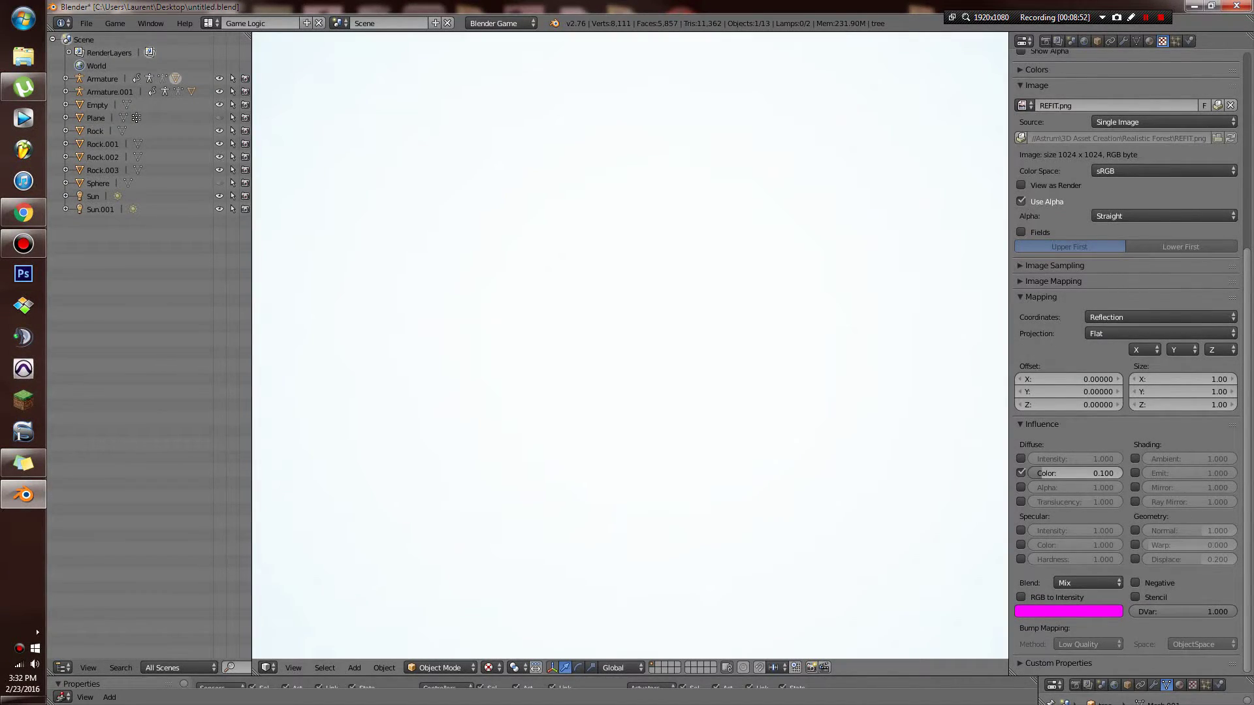
pyautogui.press('Escape')
pyautogui.moveTo(741, 418); pyautogui.dragTo(682, 422, button='middle')
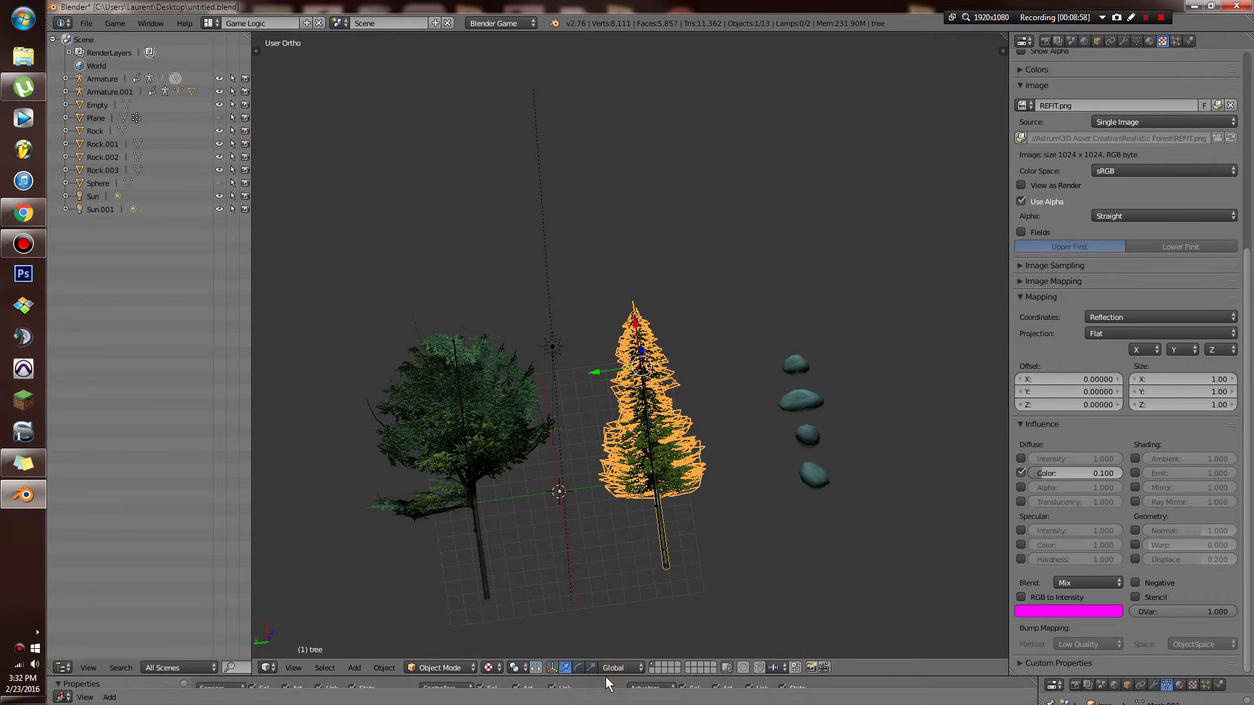
# Enlarge the logic editor area beneath the 3D view and save over untitled.blend.
pyautogui.moveTo(605, 676); pyautogui.dragTo(653, 524)
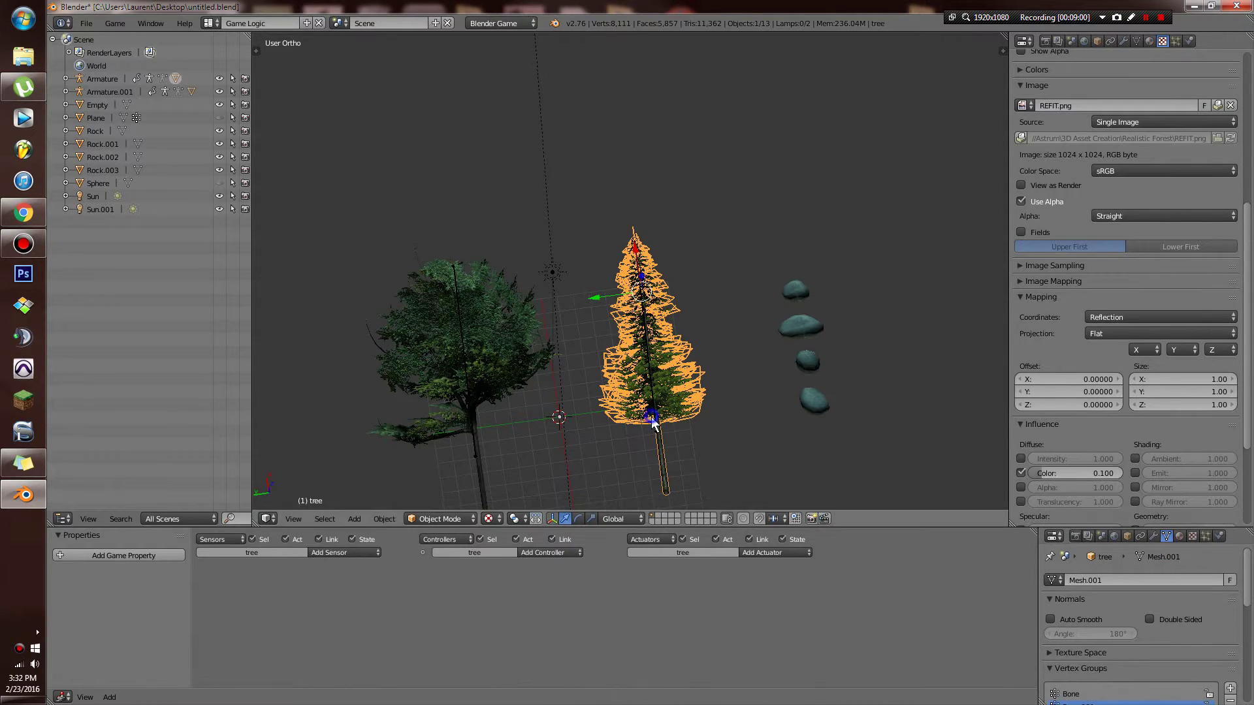
pyautogui.rightClick(656, 430)
pyautogui.rightClick(662, 460)
pyautogui.hotkey('ctrl', 's')
pyautogui.click(689, 400)
pyautogui.moveTo(721, 384); pyautogui.dragTo(723, 415, button='middle')
pyautogui.hotkey('ctrl', 's')
pyautogui.click(722, 403)
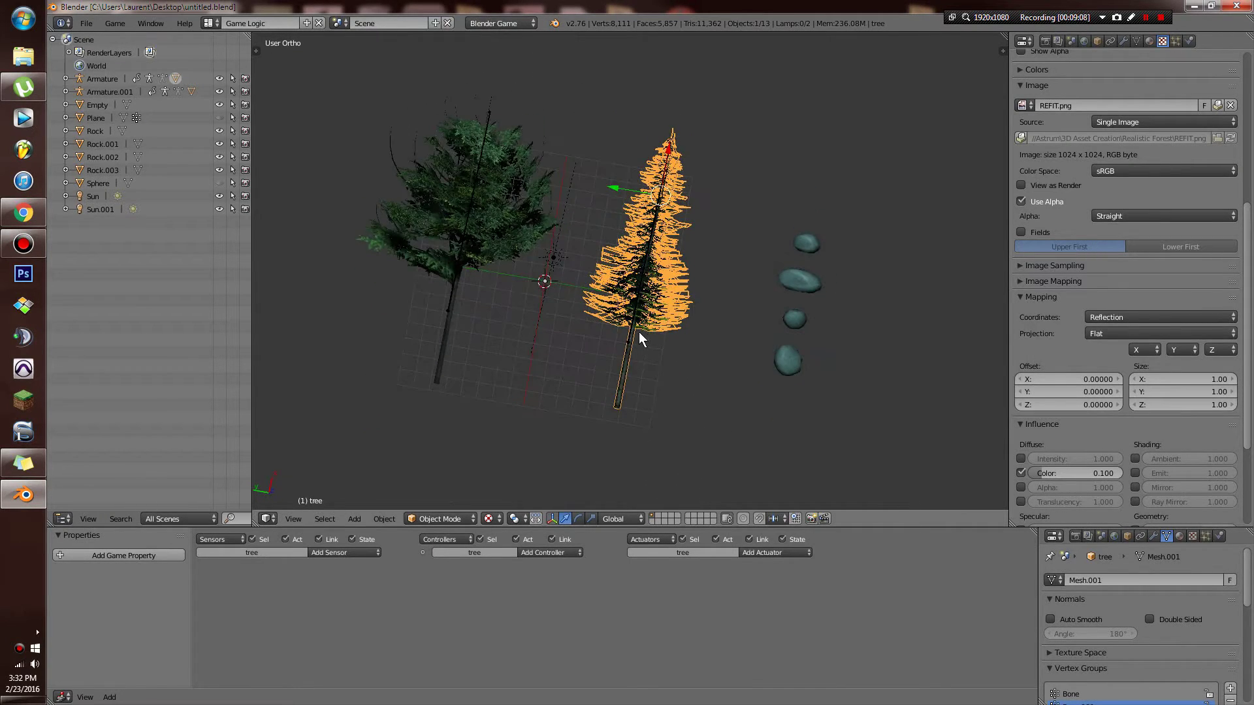
# Examine the logic bricks of the conifer's armature and the texture slots of Rock.002.
pyautogui.moveTo(639, 330)
pyautogui.mouseDown(button='middle')
pyautogui.moveTo(671, 310)
pyautogui.moveTo(637, 310)
pyautogui.mouseUp(button='middle')
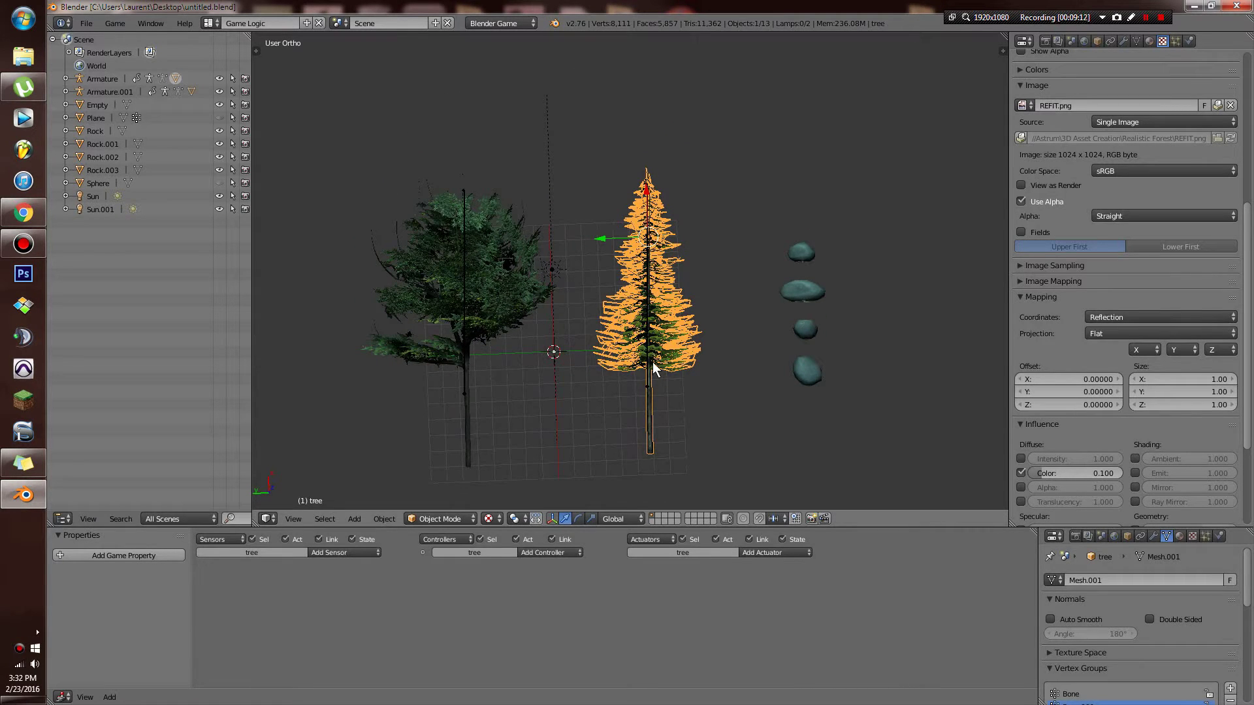
pyautogui.rightClick(653, 362)
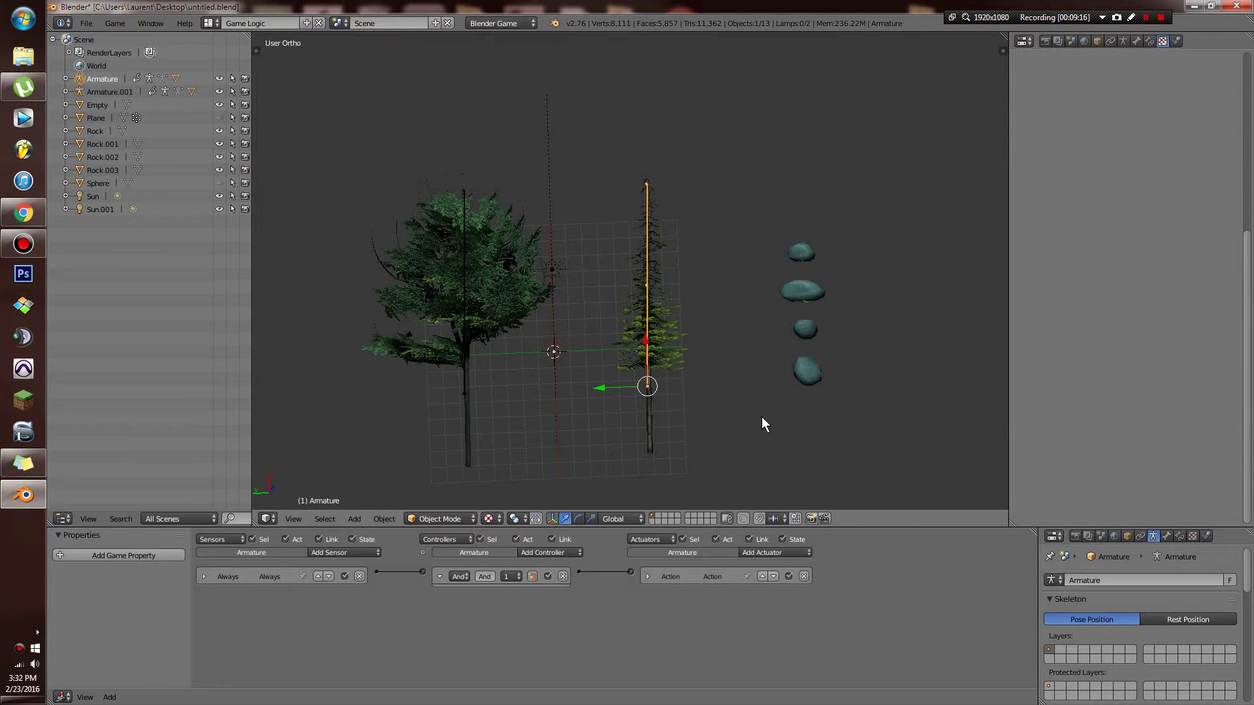
pyautogui.rightClick(804, 374)
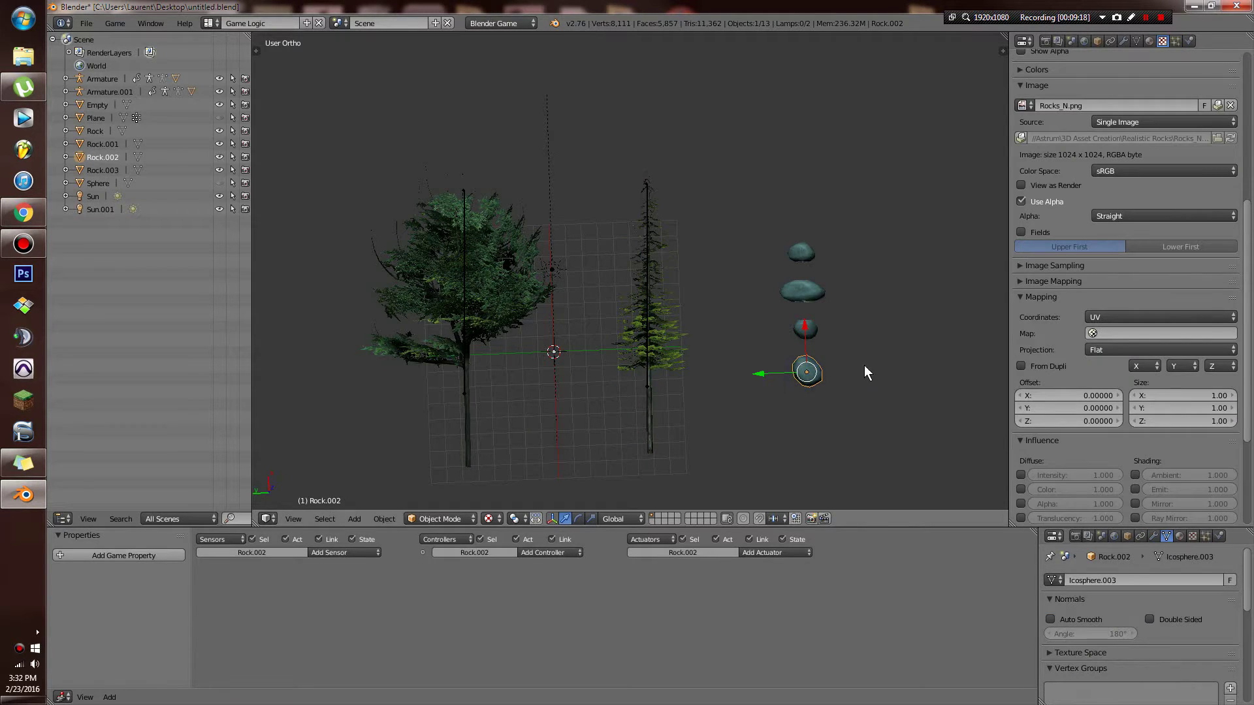
pyautogui.scroll(-5, 1111, 241)
pyautogui.scroll(8, 1118, 237)
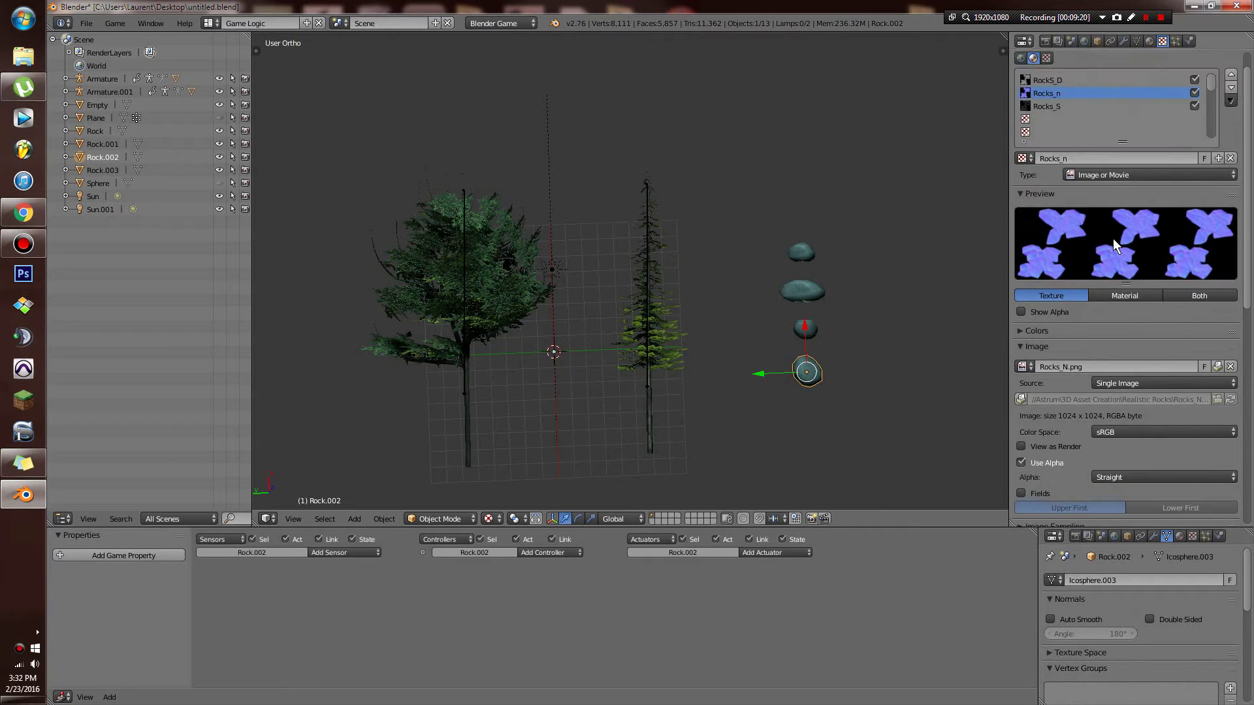
pyautogui.scroll(2, 891, 267)
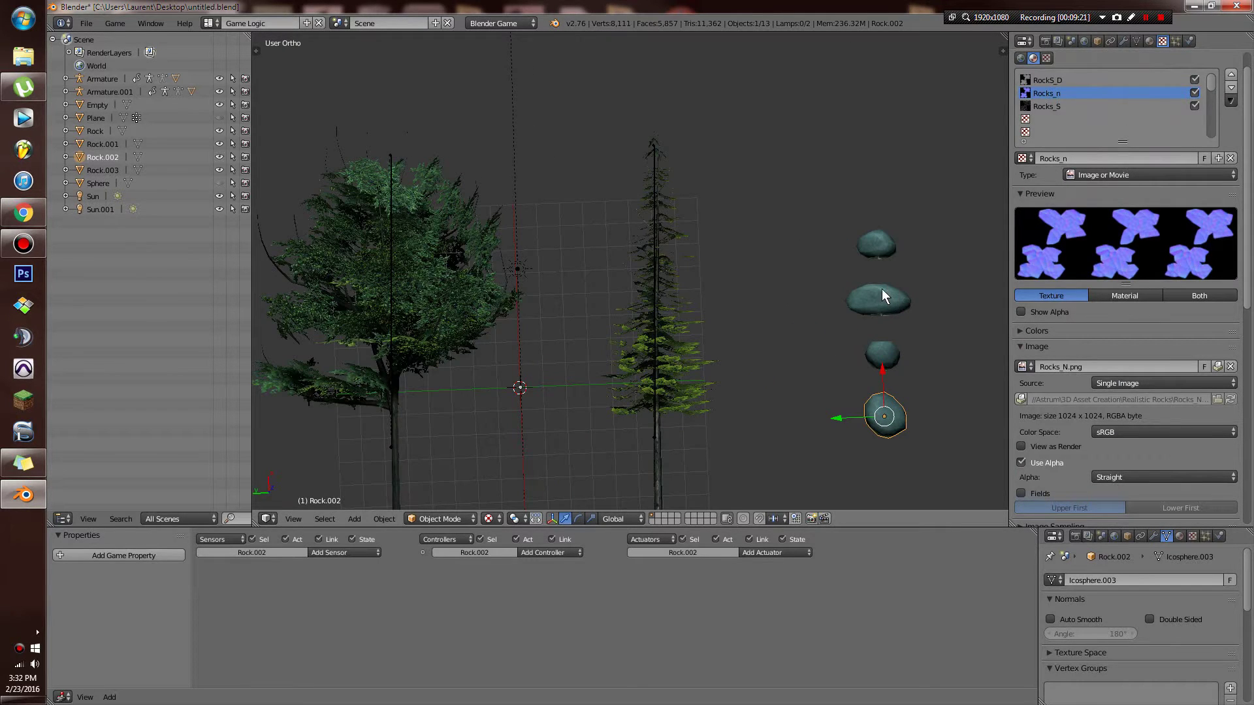
pyautogui.scroll(-2, 789, 315)
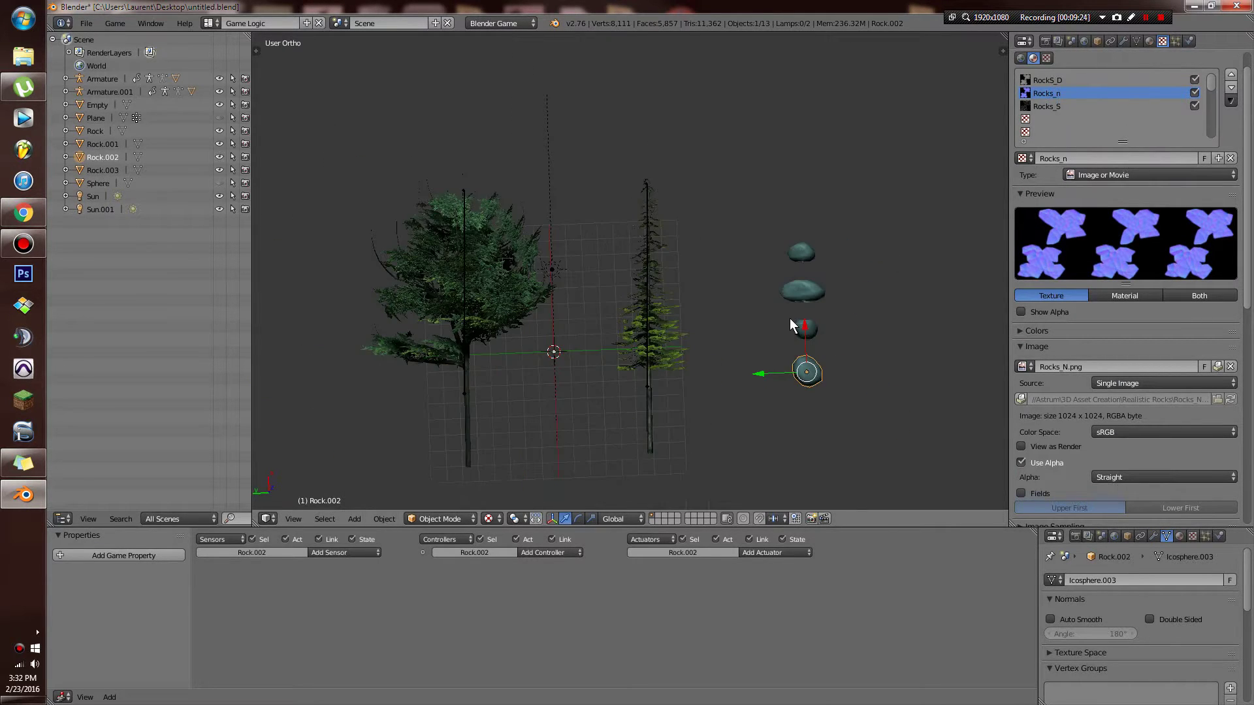
# Remove both level-of-detail entries from each of Rock.002, Rock.001, Rock.003 and Rock.
pyautogui.click(1097, 40)
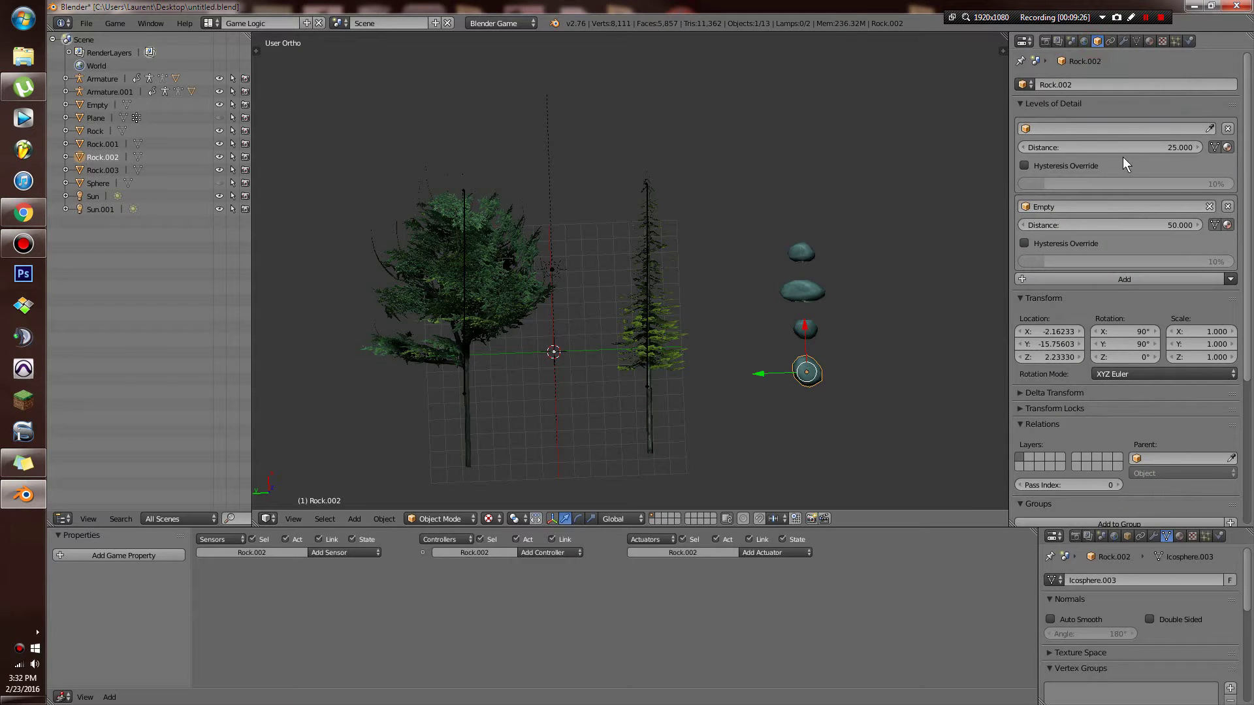
pyautogui.click(1228, 128)
pyautogui.click(1228, 129)
pyautogui.rightClick(808, 322)
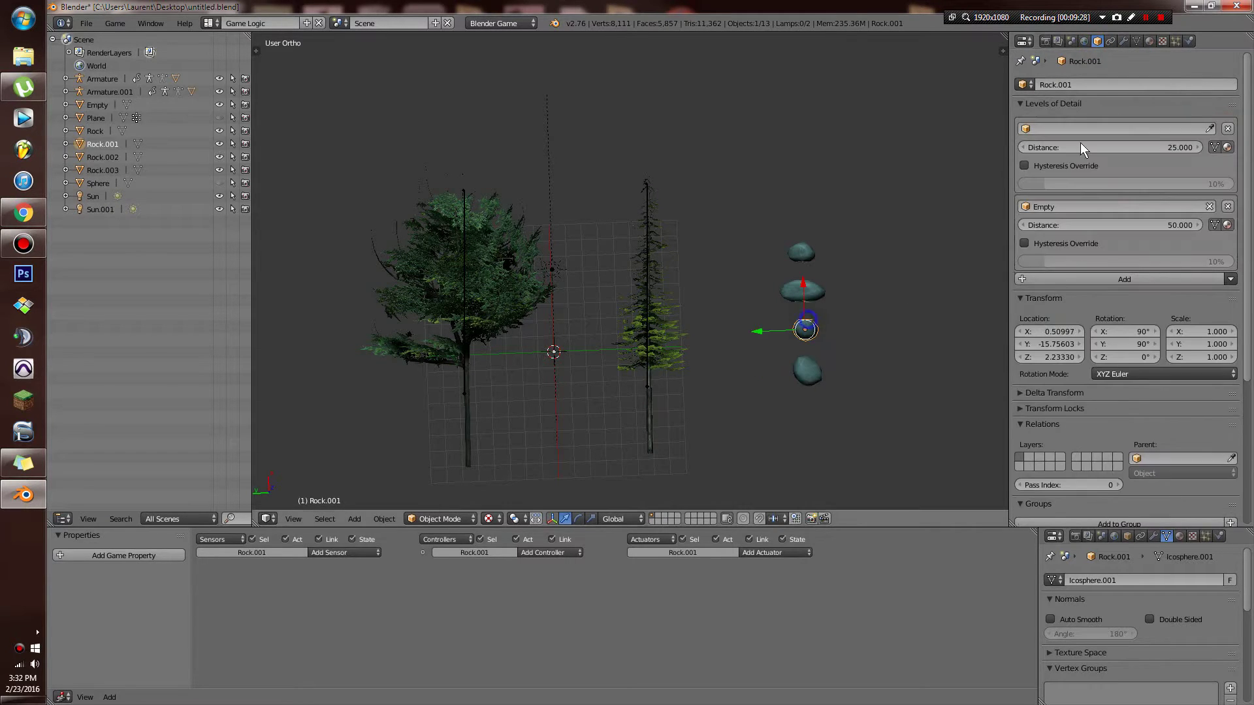
pyautogui.click(1228, 129)
pyautogui.click(1228, 129)
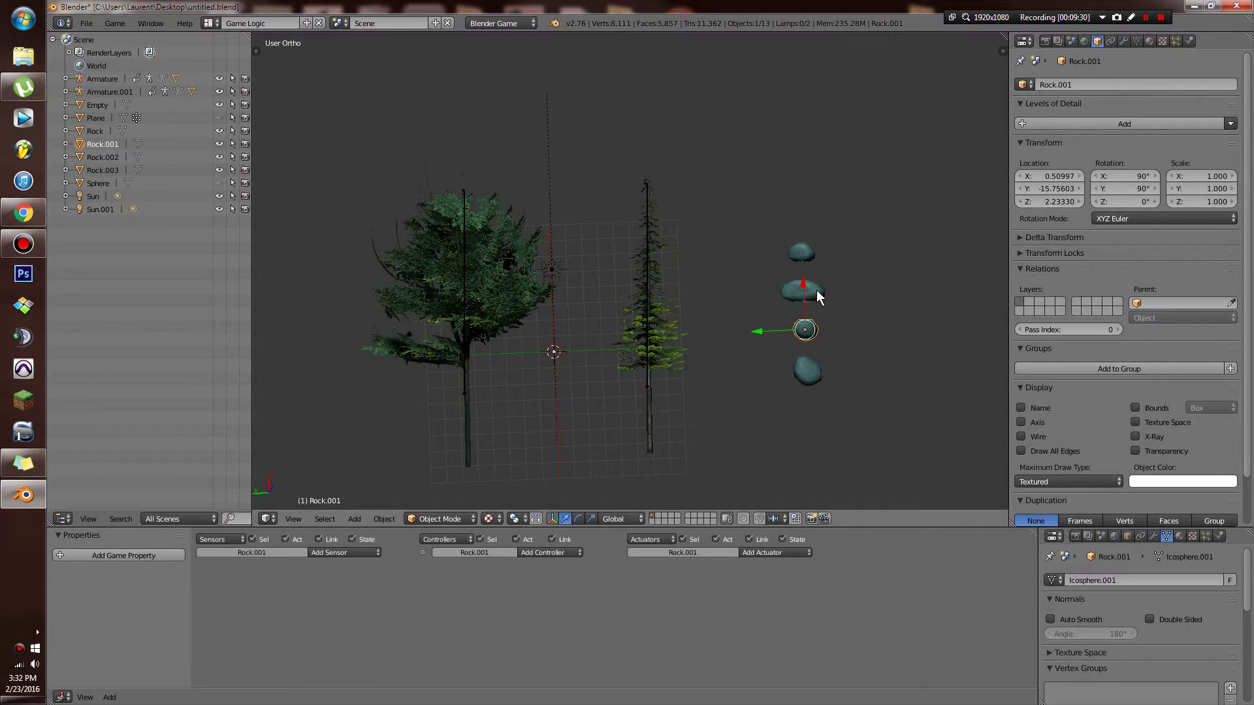
pyautogui.rightClick(817, 296)
pyautogui.click(1228, 128)
pyautogui.click(1228, 129)
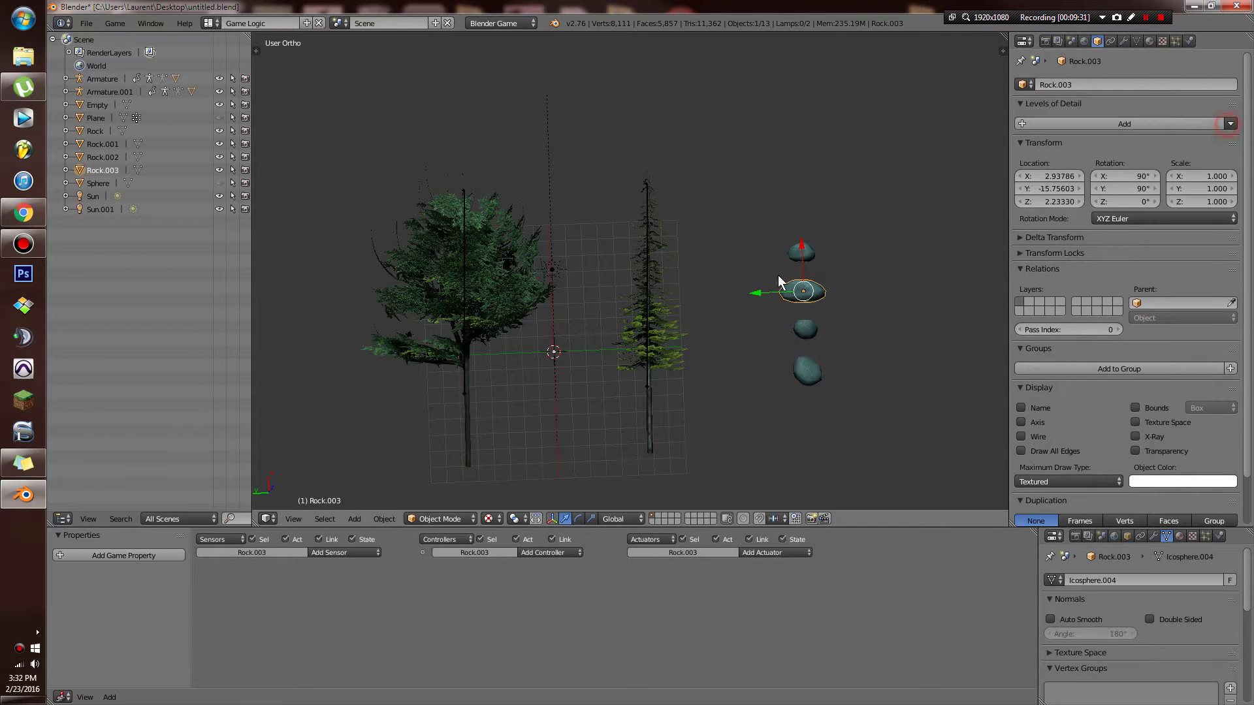
pyautogui.rightClick(814, 234)
pyautogui.click(1213, 128)
pyautogui.click(1213, 128)
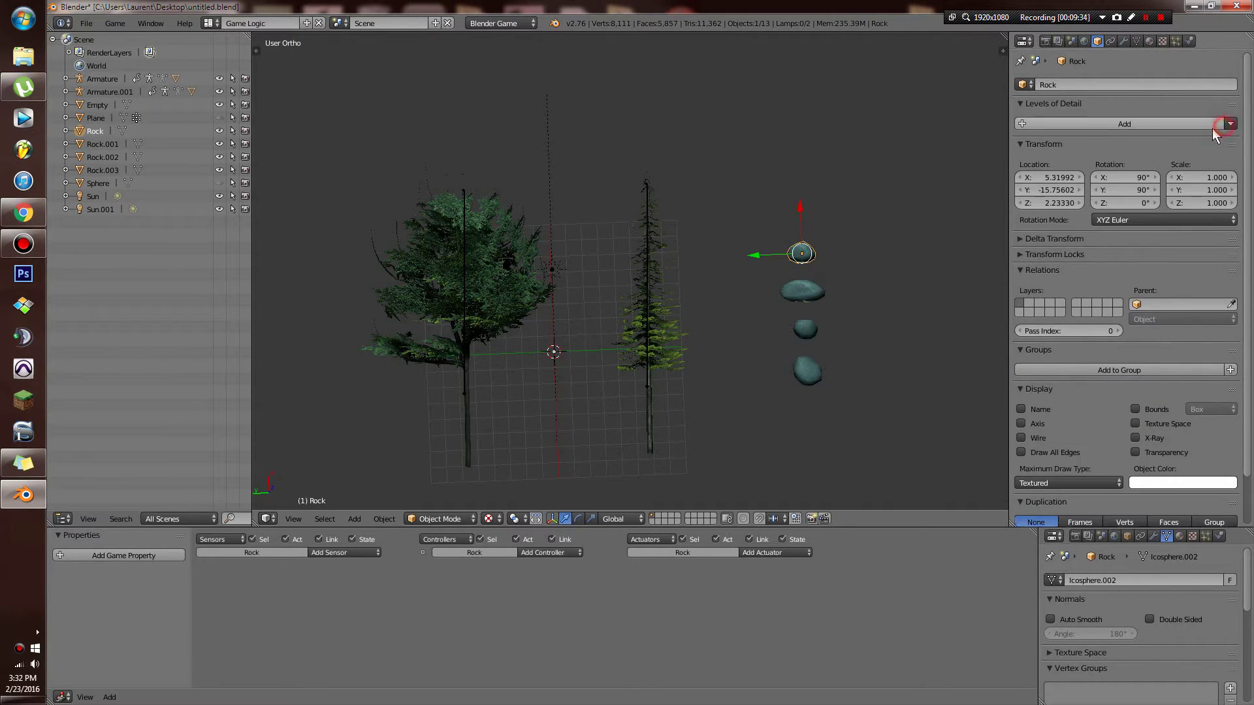
pyautogui.click(1130, 126)
pyautogui.click(1072, 131)
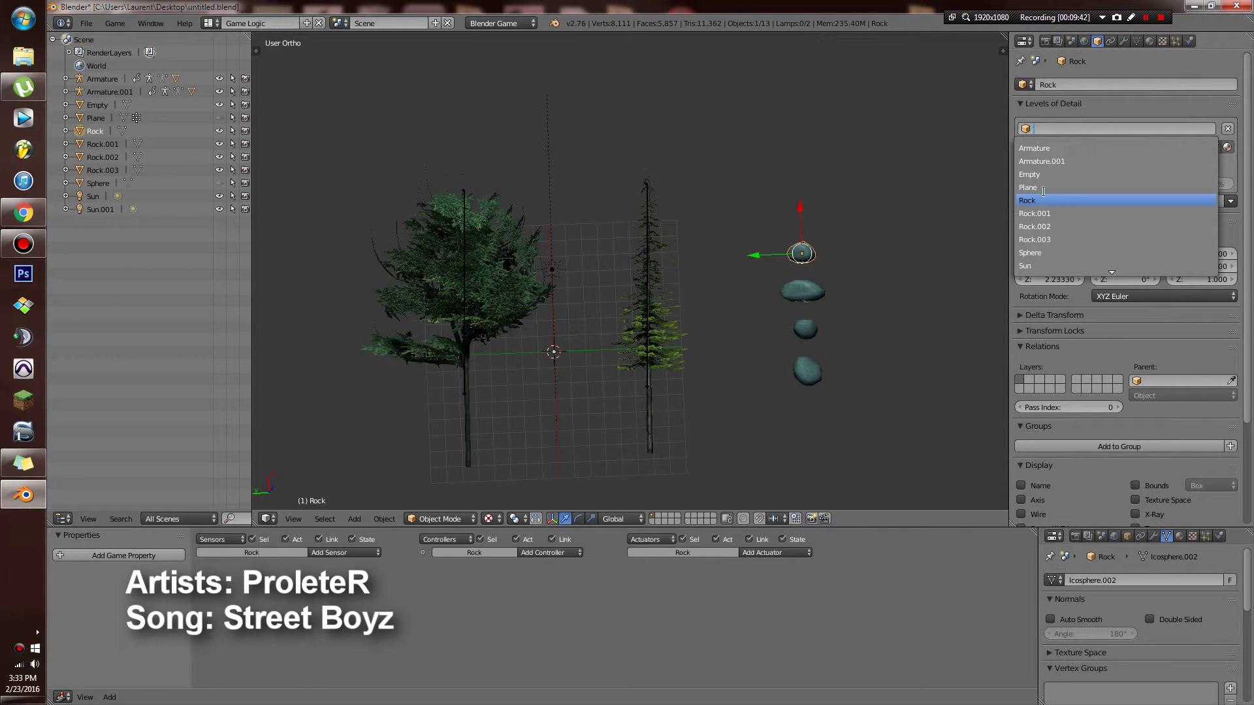
pyautogui.click(1096, 104)
pyautogui.click(1227, 129)
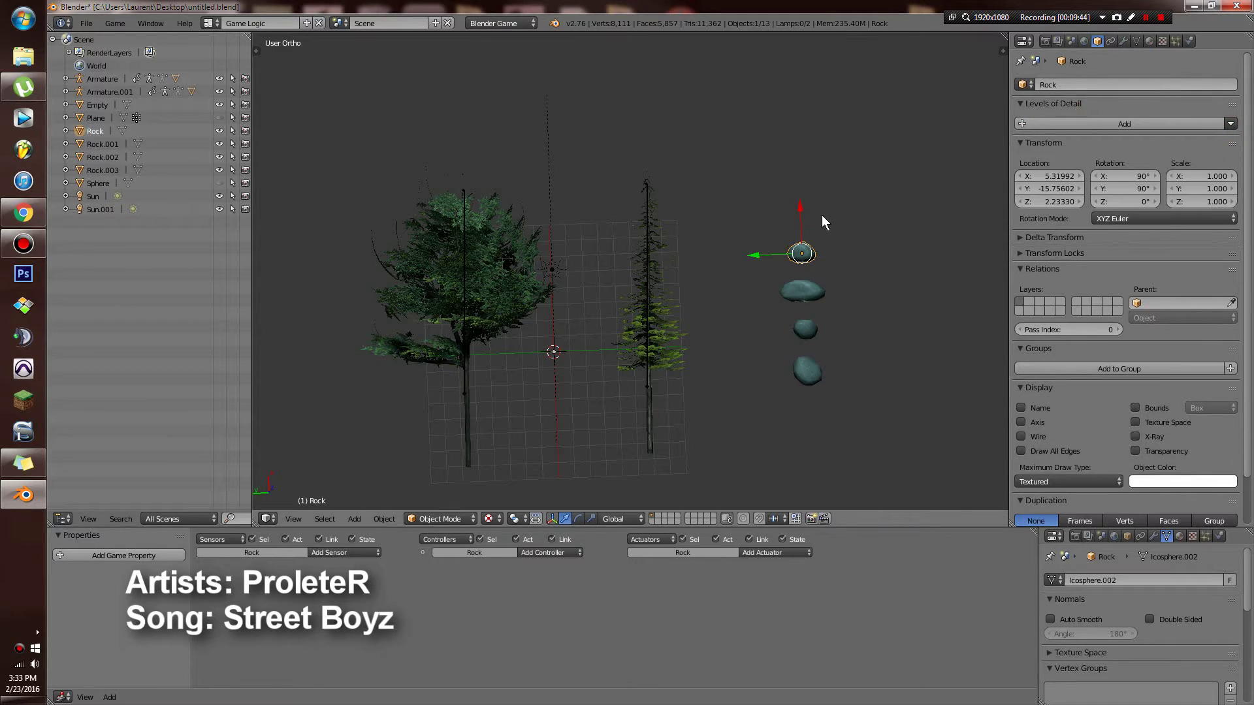
# Generate two level-of-detail copies for Rock and set their distances to 50 and 75.
pyautogui.click(1231, 124)
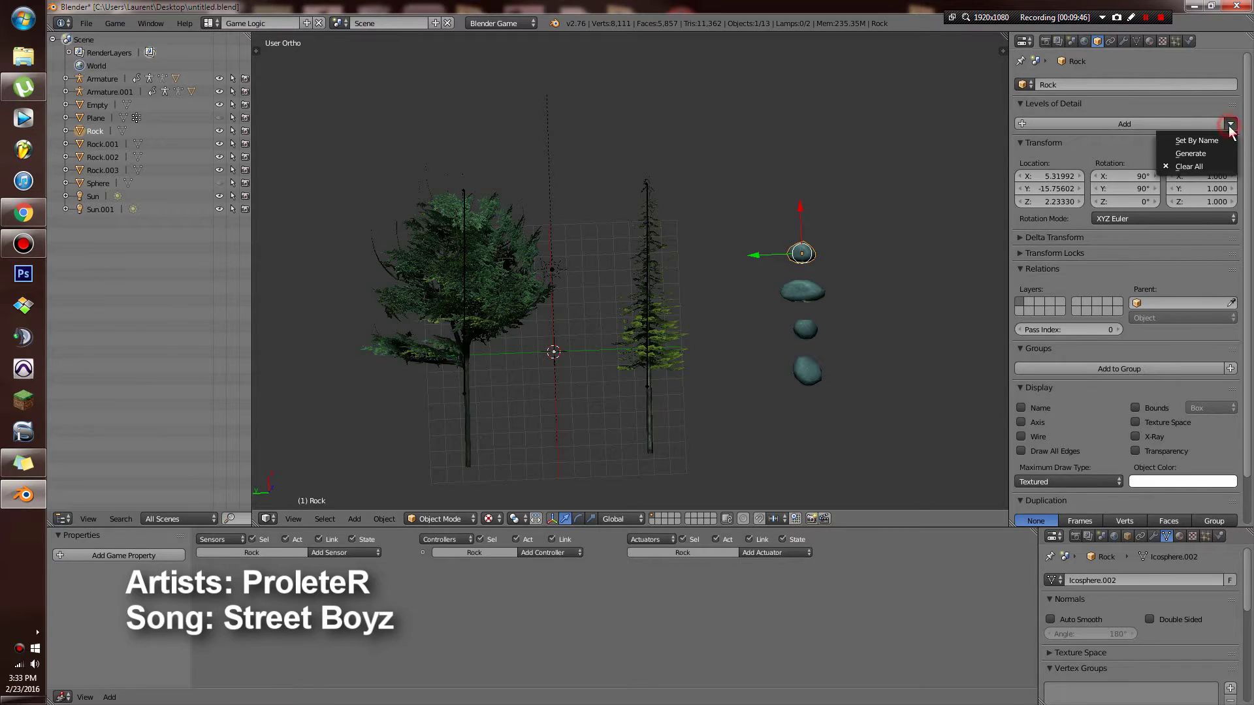
pyautogui.click(1188, 154)
pyautogui.scroll(2, 713, 256)
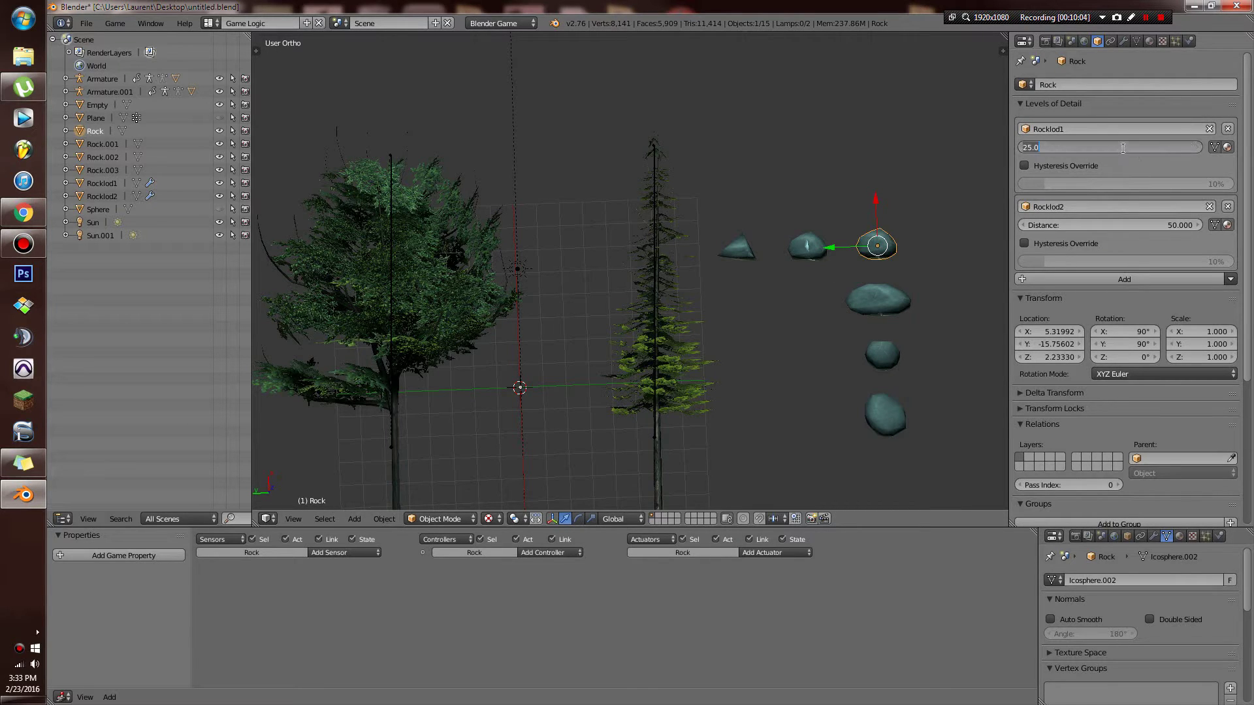
pyautogui.click(1087, 210)
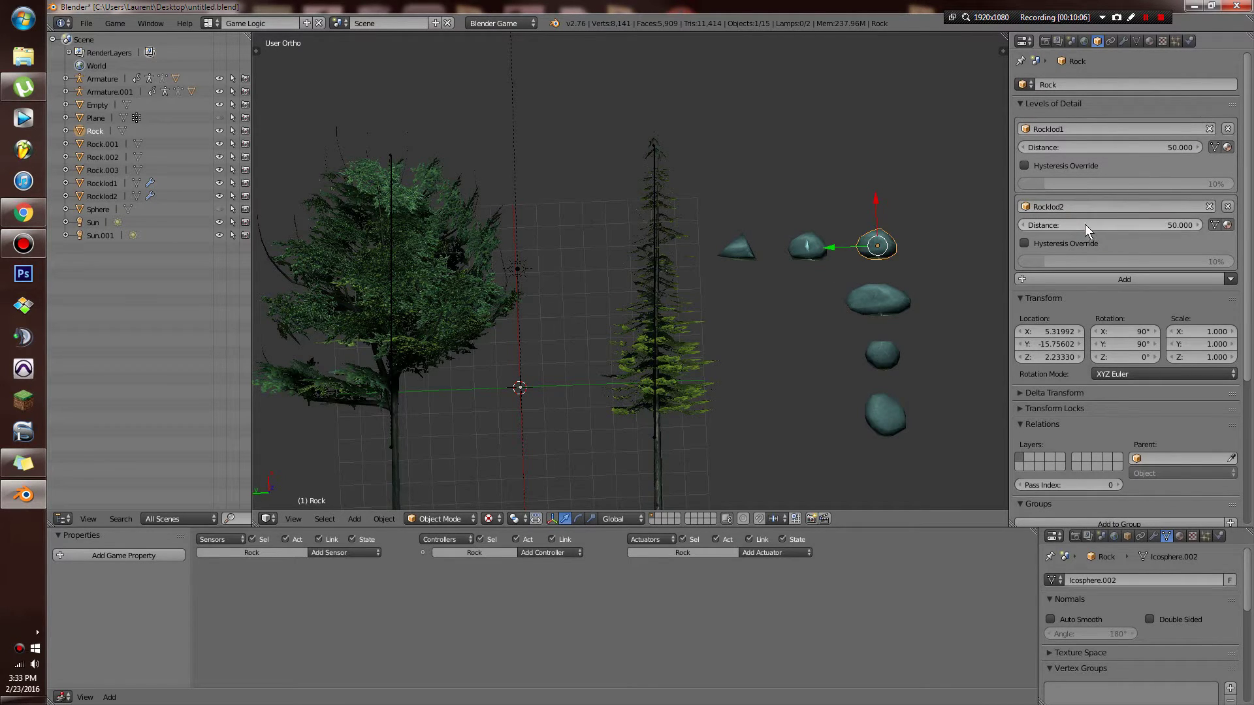
pyautogui.click(1087, 225)
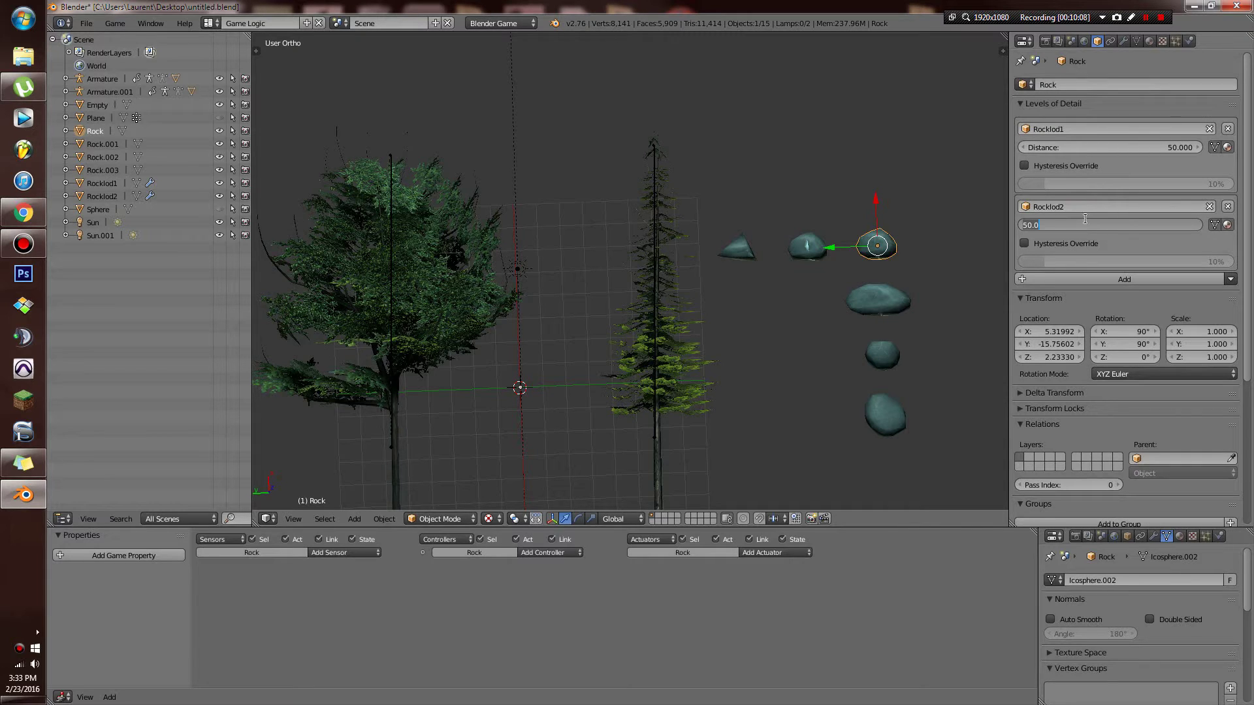
pyautogui.press('Return')
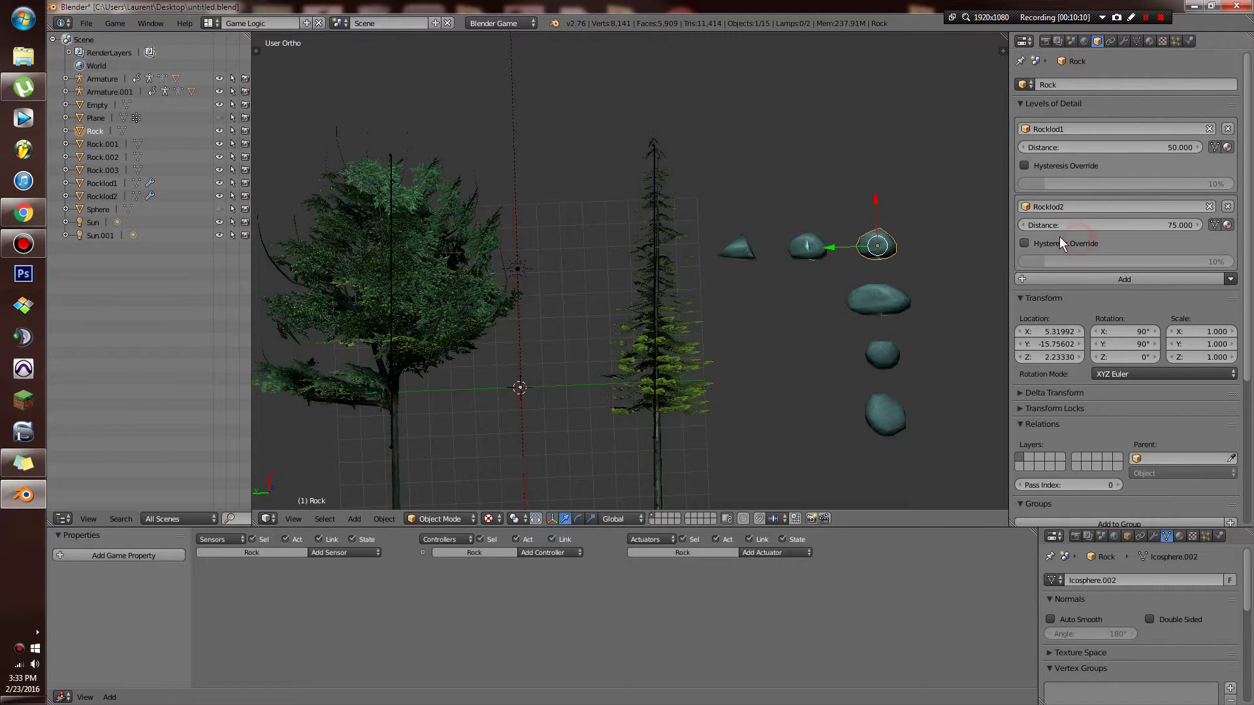
# Delete the Empty object at the scene's origin.
pyautogui.rightClick(521, 388)
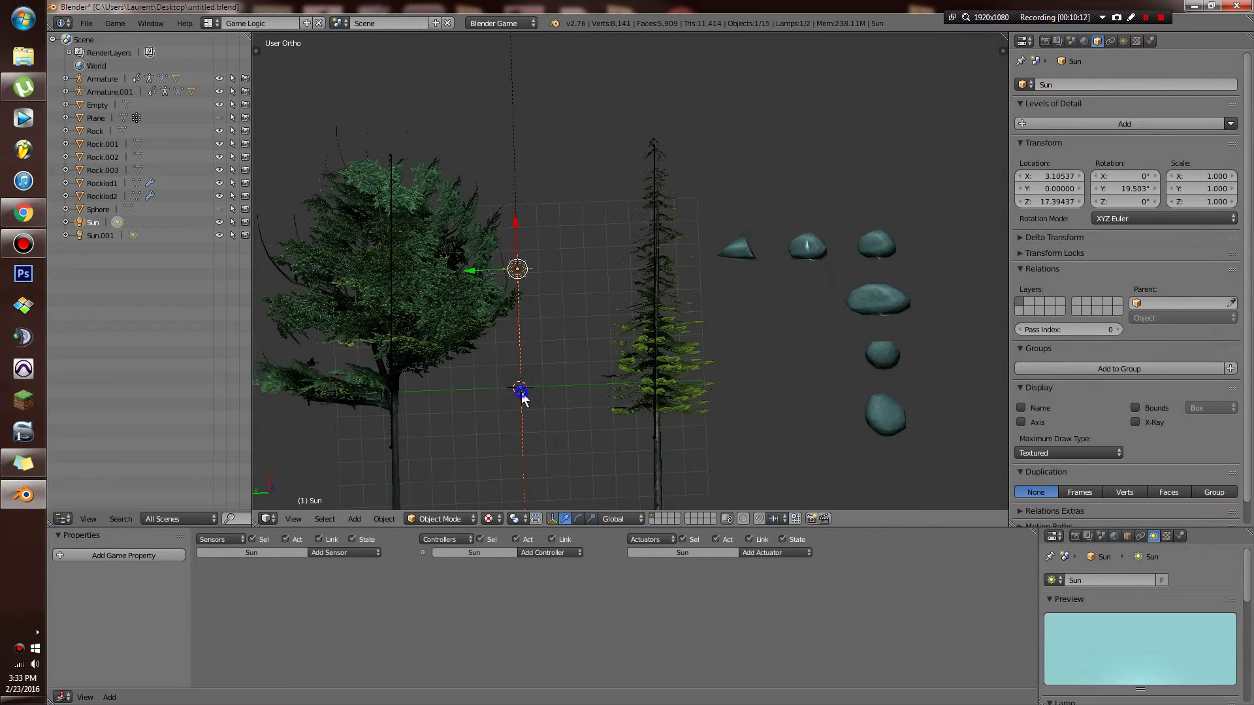
pyautogui.press('Delete')
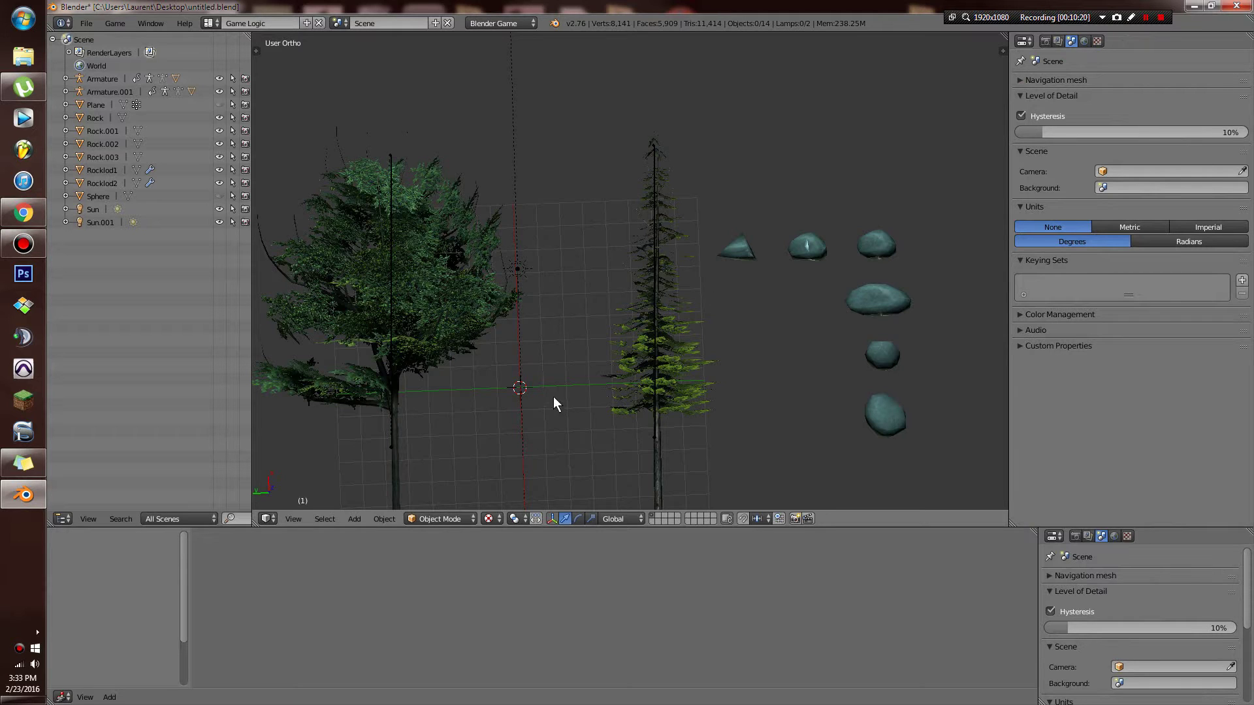
# Create a geometry-free mesh object at the origin from a new cube with all vertices deleted, and name it empty.
pyautogui.hotkey('shift', 'a')
pyautogui.click(592, 406)
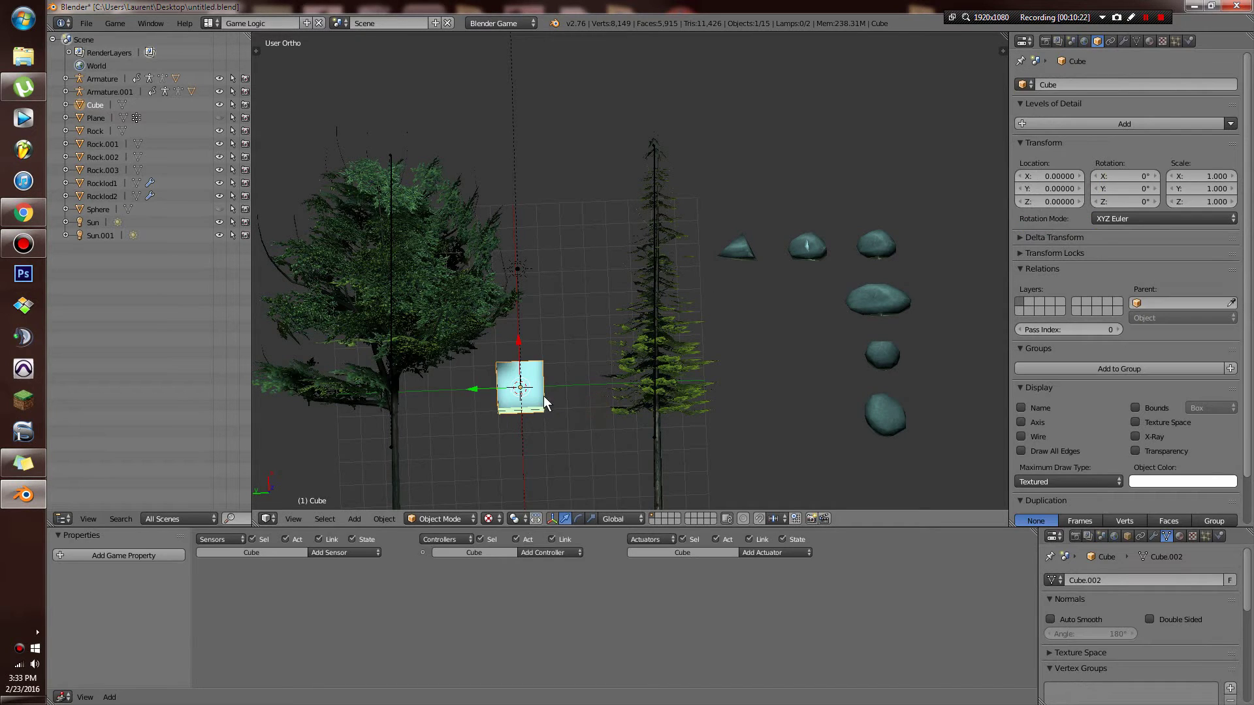
pyautogui.press('Tab')
pyautogui.press('x')
pyautogui.click(546, 389)
pyautogui.press('Tab')
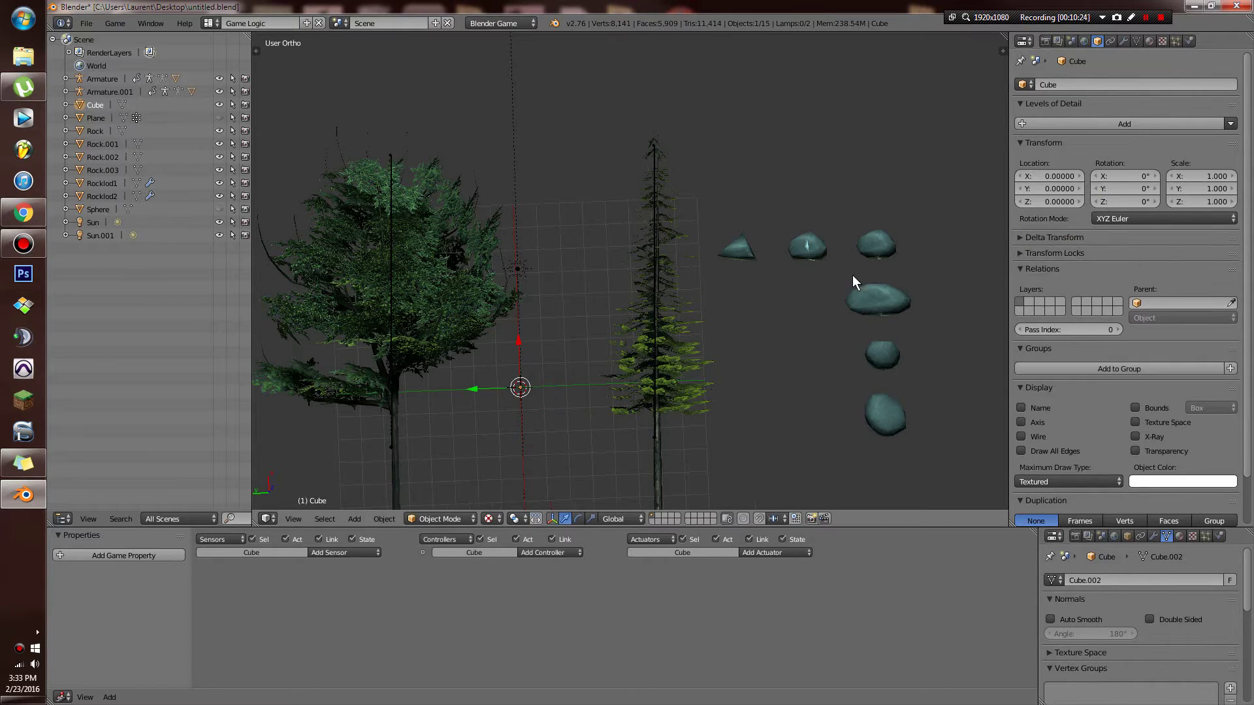
pyautogui.click(1091, 81)
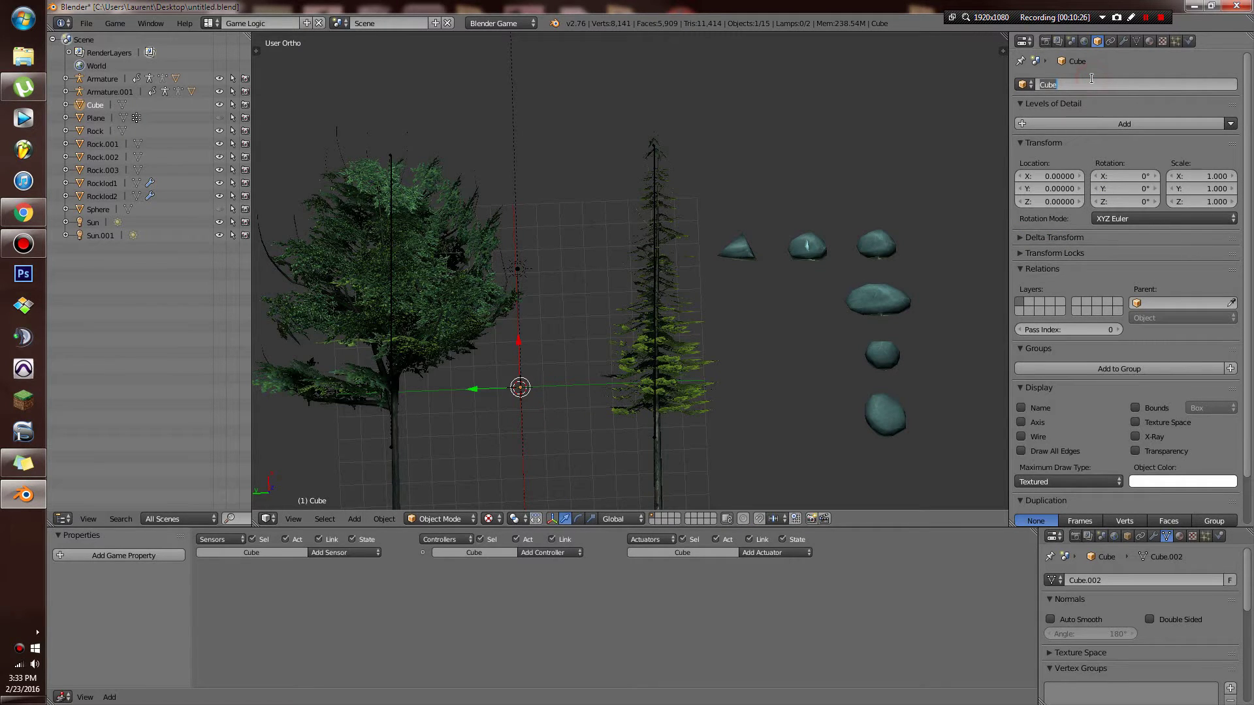
pyautogui.click(975, 161)
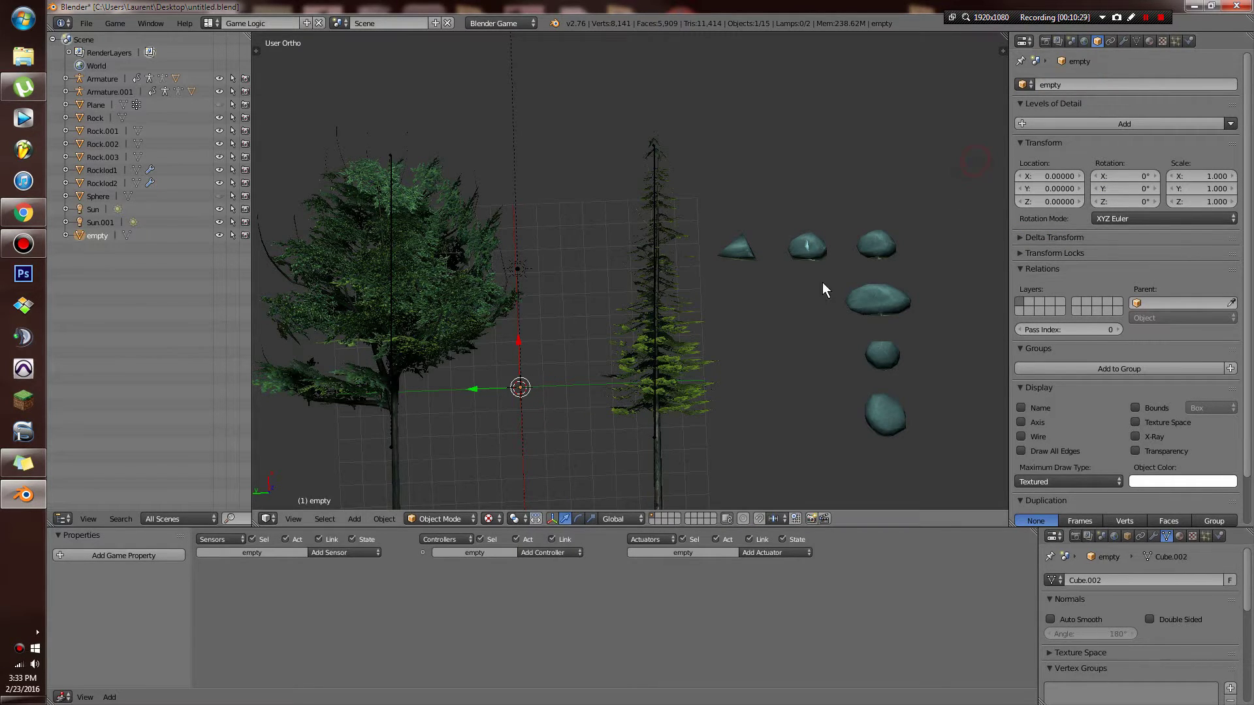
# Add a third level of detail to Rock that uses the empty object at distance 100.
pyautogui.rightClick(876, 243)
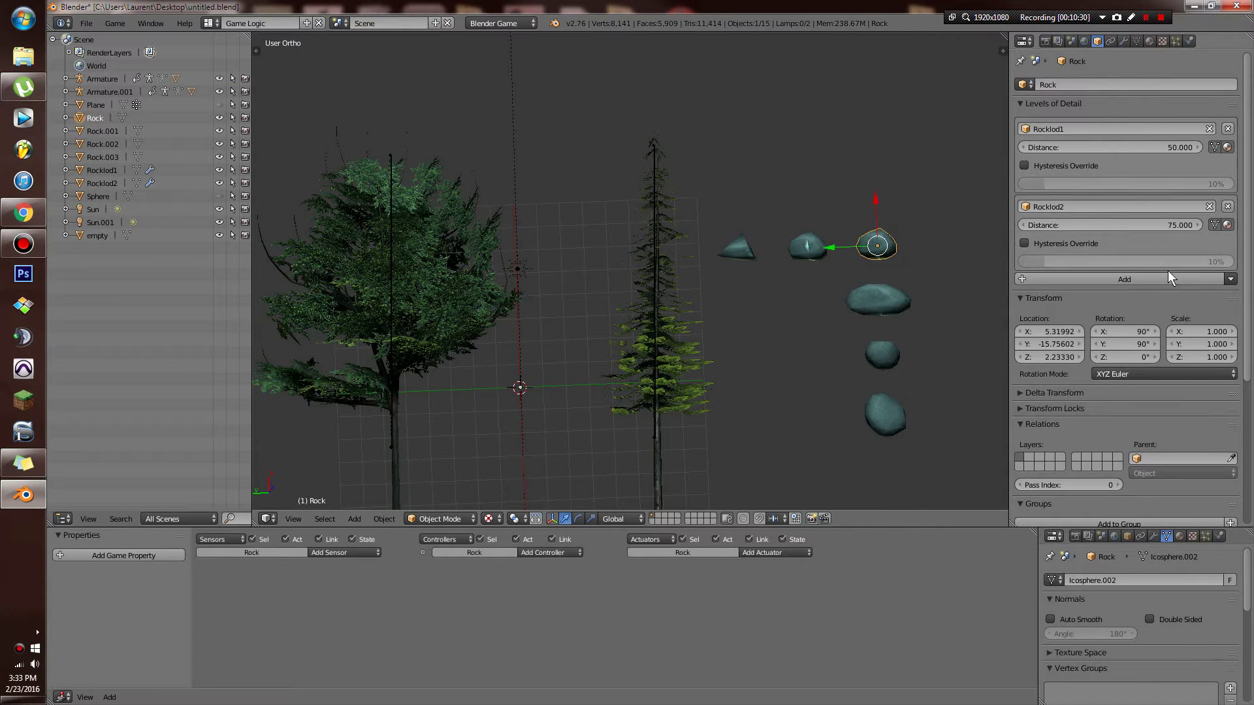
pyautogui.click(1143, 279)
pyautogui.click(1122, 284)
pyautogui.click(916, 279)
pyautogui.click(1057, 285)
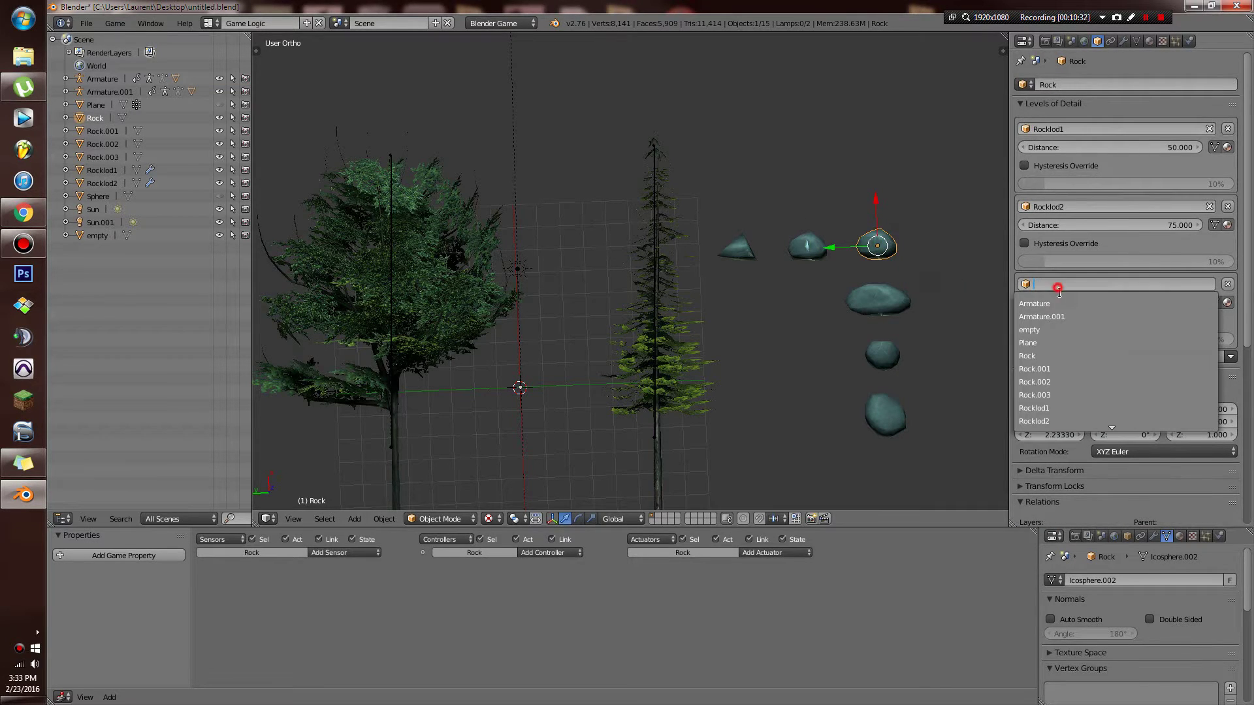
pyautogui.write('em')
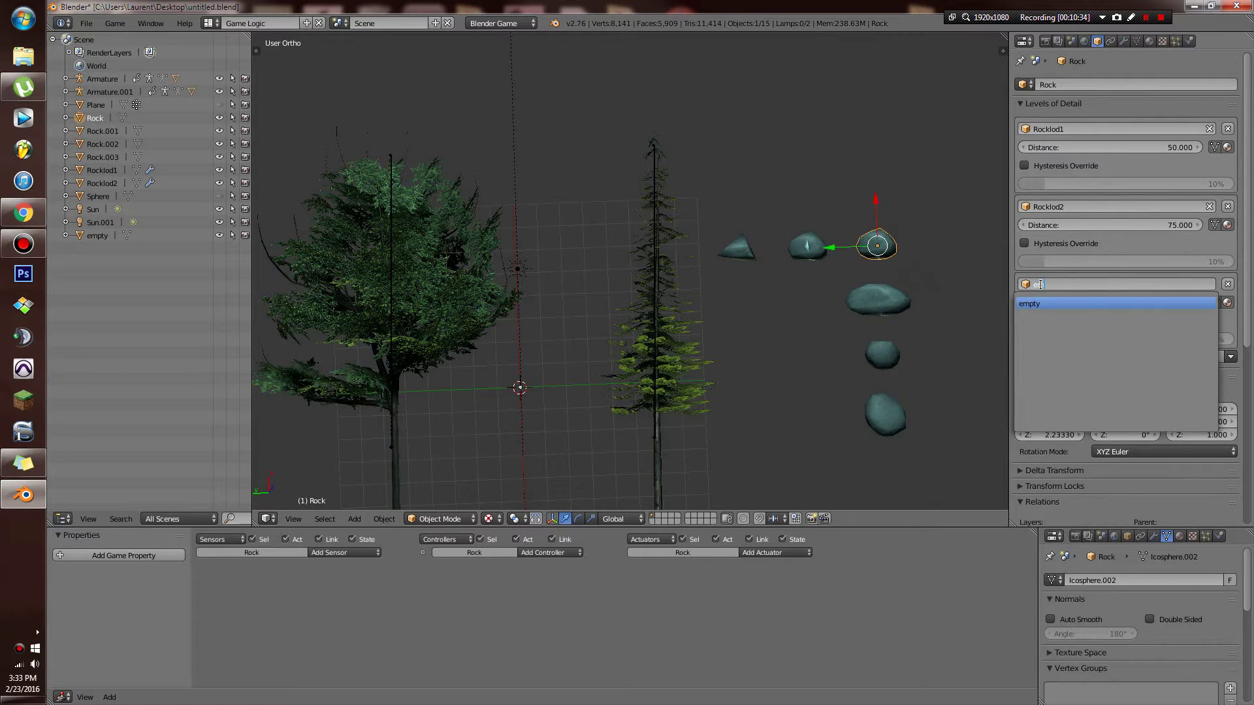
pyautogui.click(1039, 302)
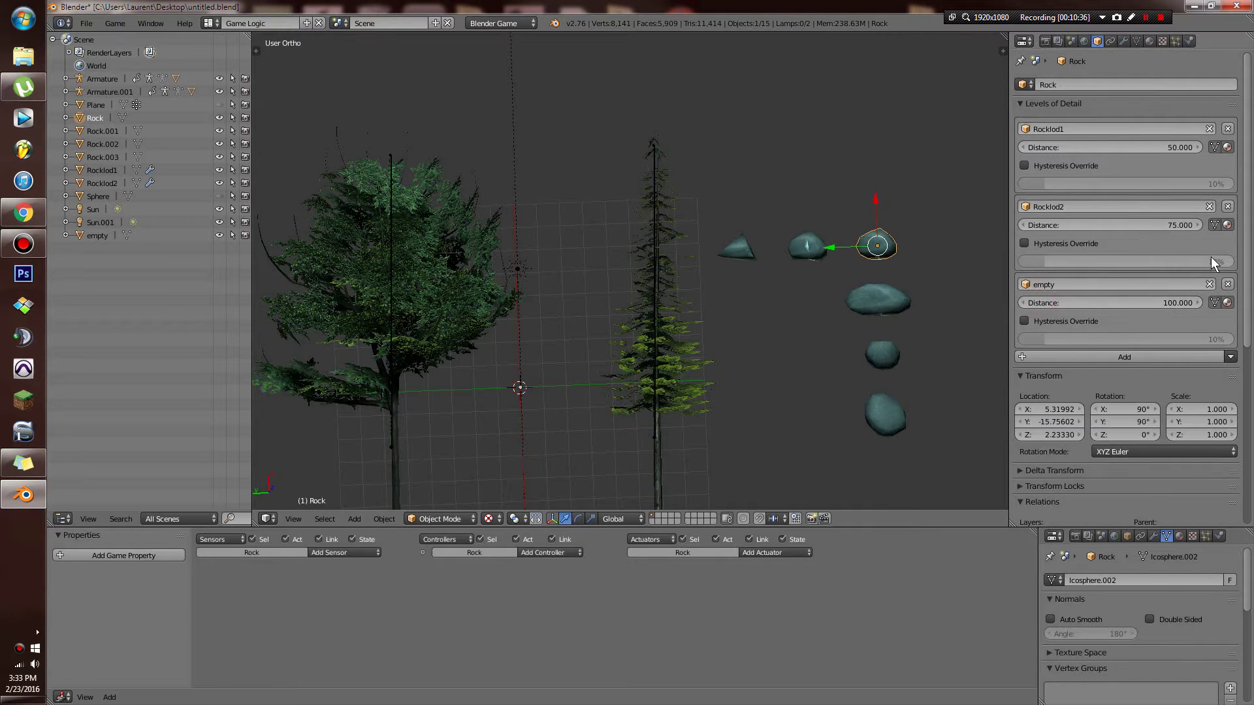
# Raise the Decimate ratio of Rocklod2 to about 0.23.
pyautogui.rightClick(741, 253)
pyautogui.click(1123, 40)
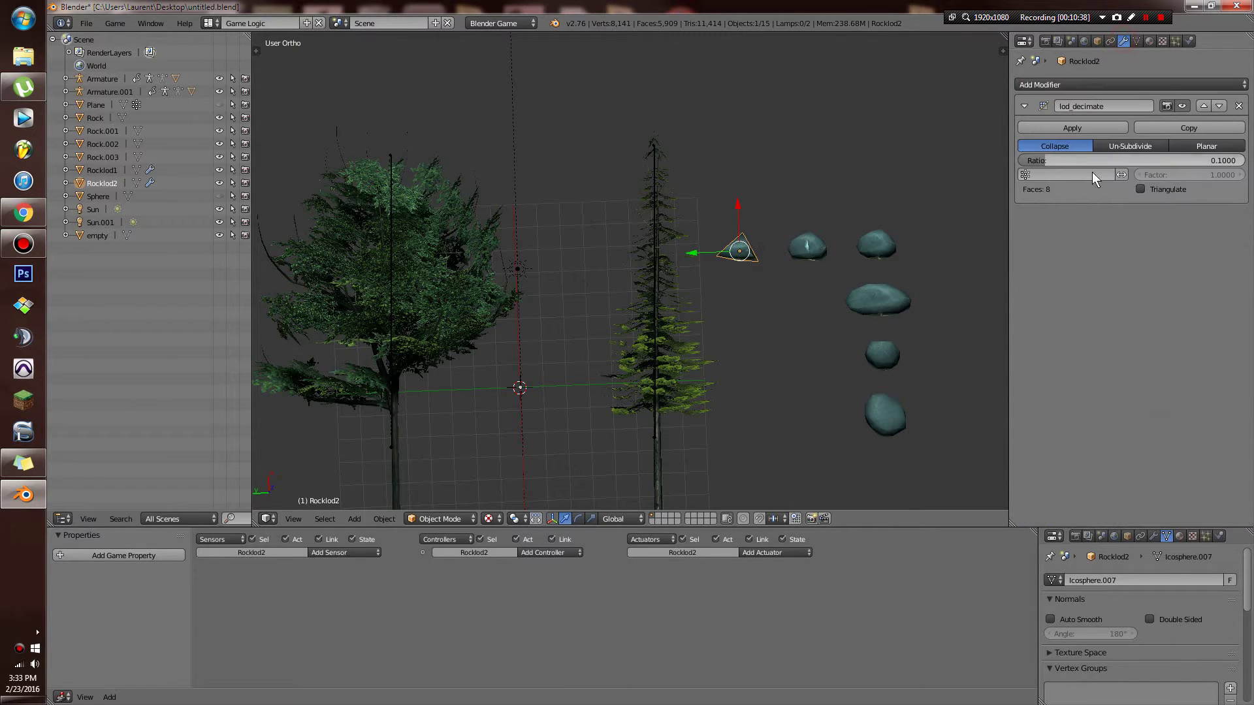
pyautogui.moveTo(1046, 161); pyautogui.dragTo(1075, 161)
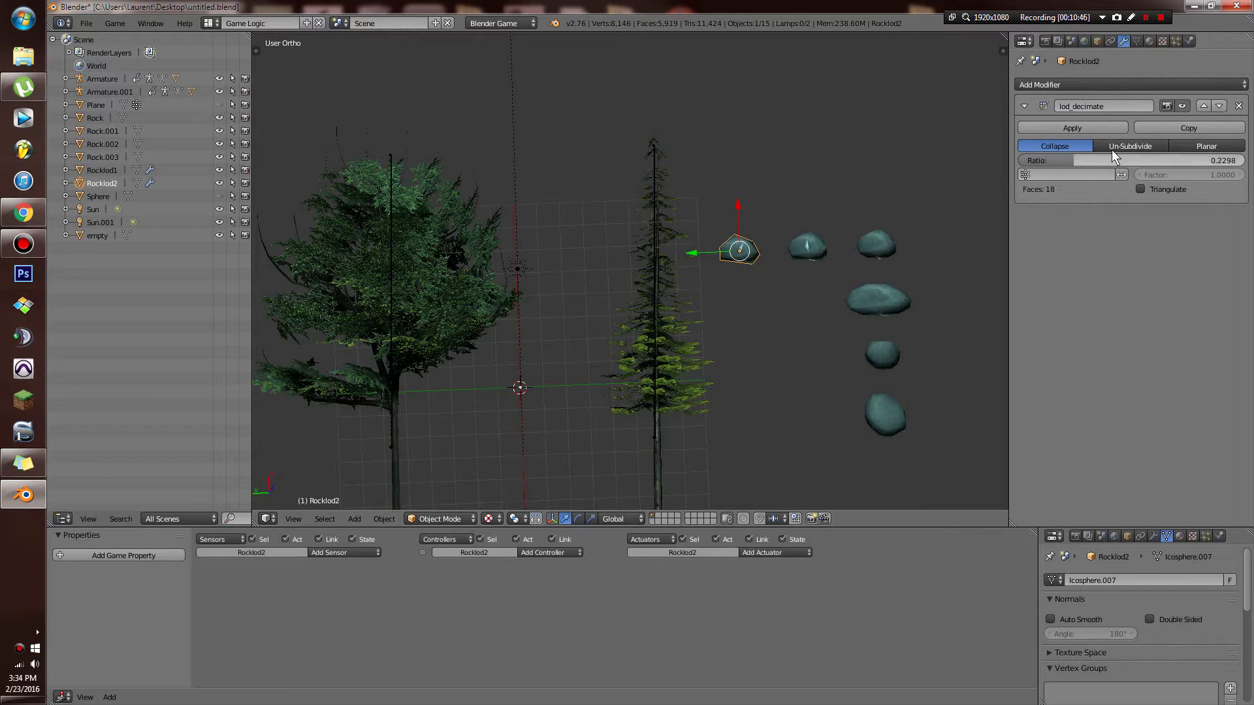
# Generate two level-of-detail copies for Rock.003 and set their distances to 50 and 75.
pyautogui.rightClick(880, 301)
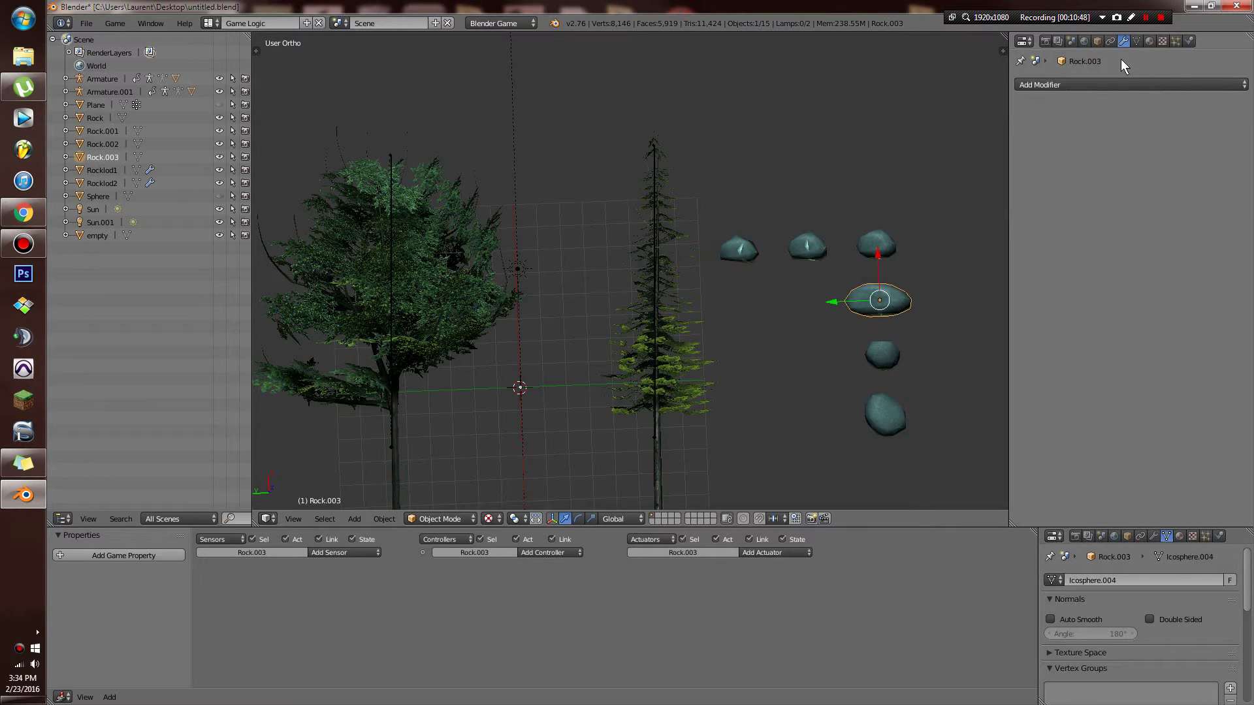
pyautogui.click(1098, 41)
pyautogui.click(1232, 123)
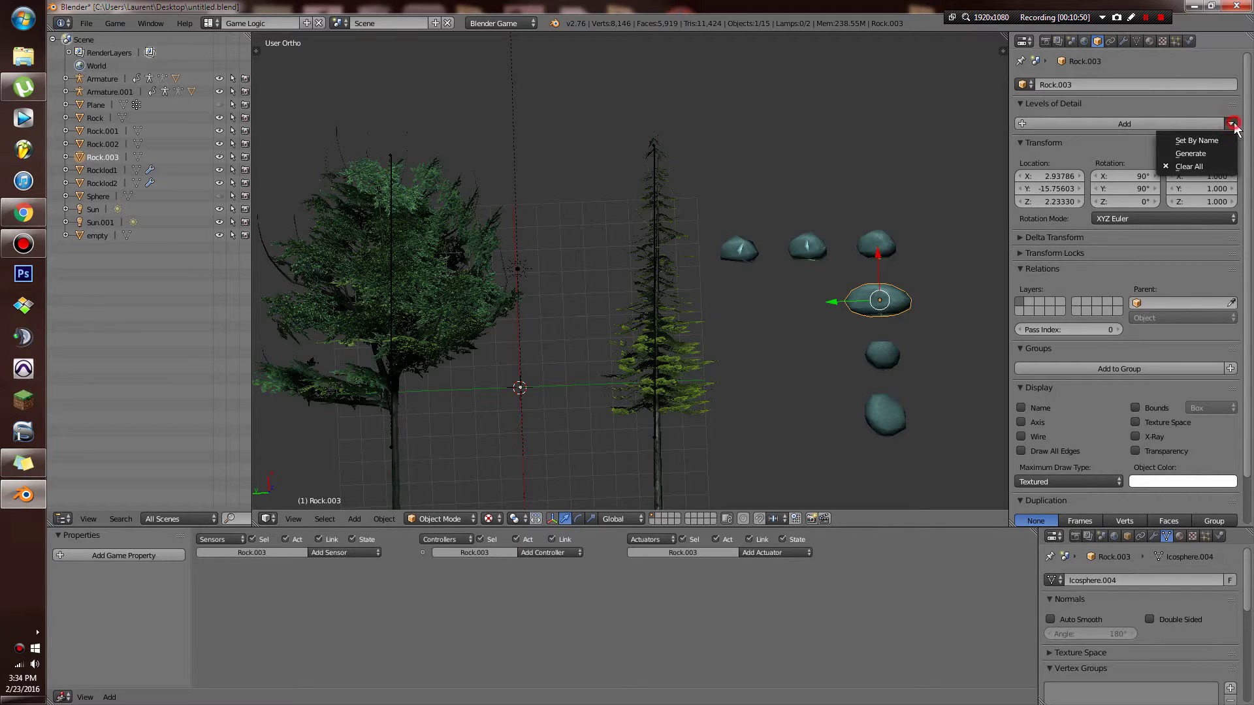
pyautogui.click(1181, 154)
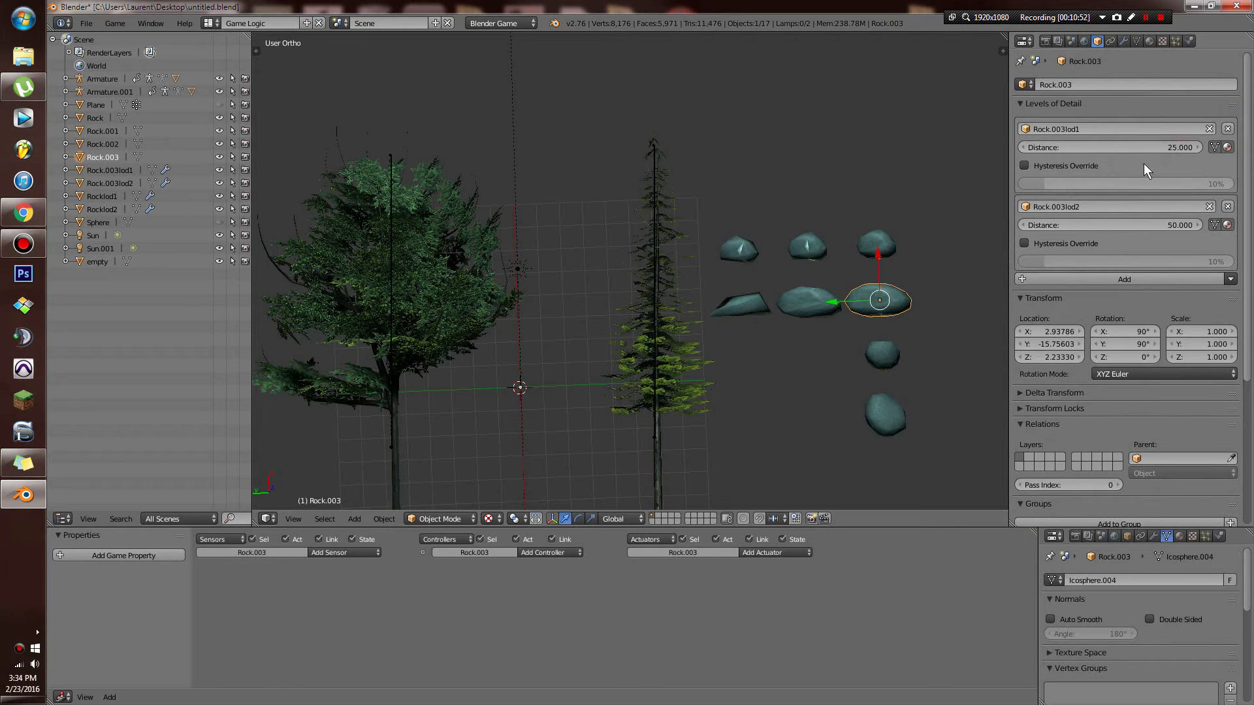
pyautogui.click(1150, 146)
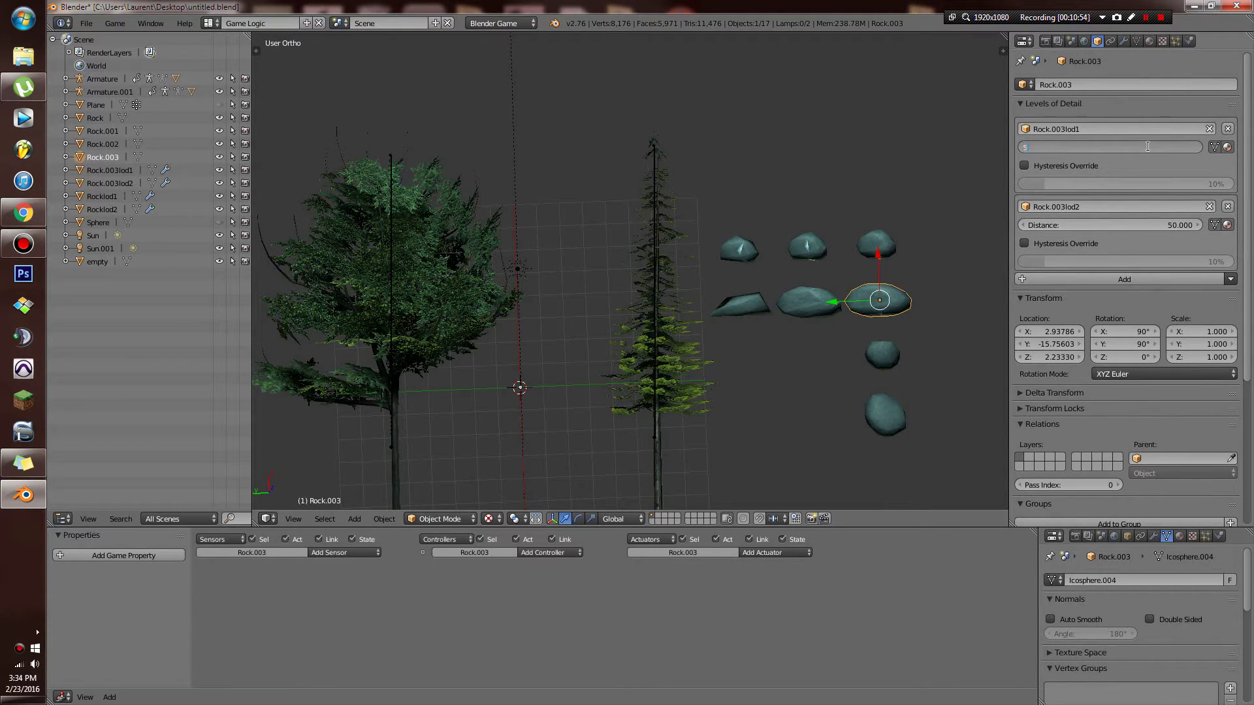
pyautogui.click(1115, 199)
pyautogui.click(1098, 226)
pyautogui.write('75')
# Add a third level of detail to Rock.003 that uses the empty object.
pyautogui.click(1115, 281)
pyautogui.click(1115, 281)
pyautogui.click(1110, 284)
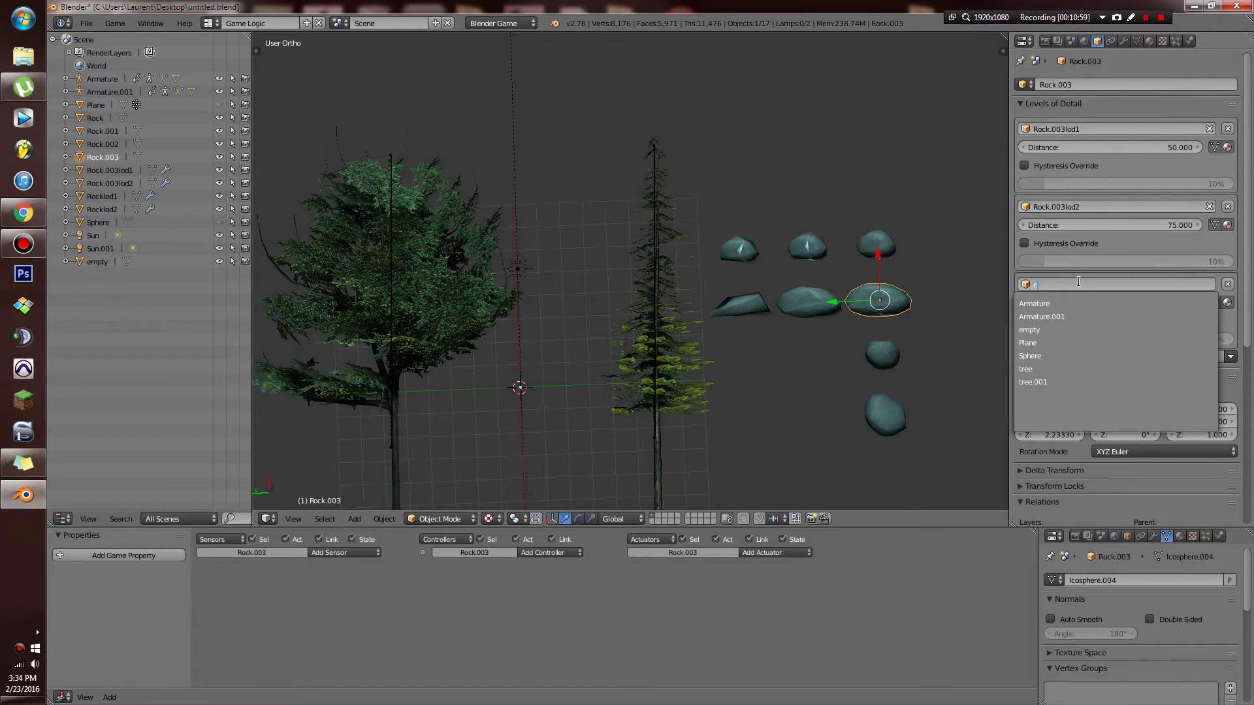
pyautogui.click(1099, 327)
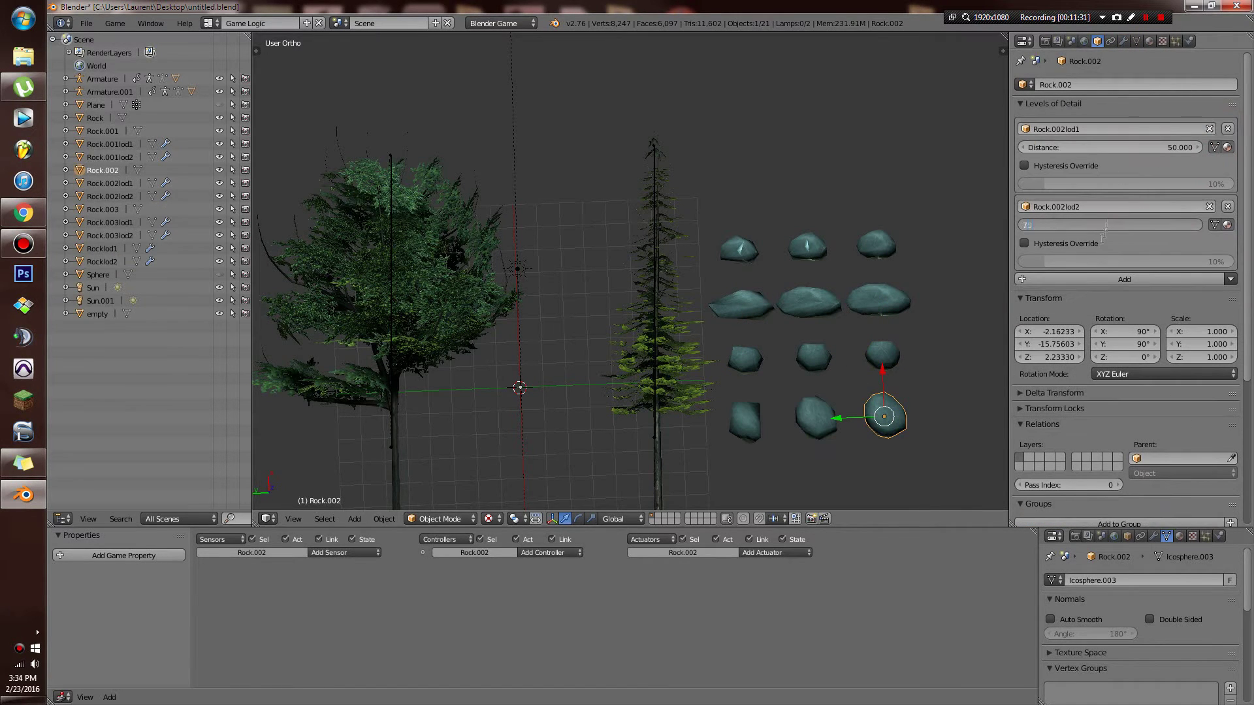
# Add a third level of detail to Rock.002, and assign the empty object at distance 100 to tree's third level.
pyautogui.click(1079, 283)
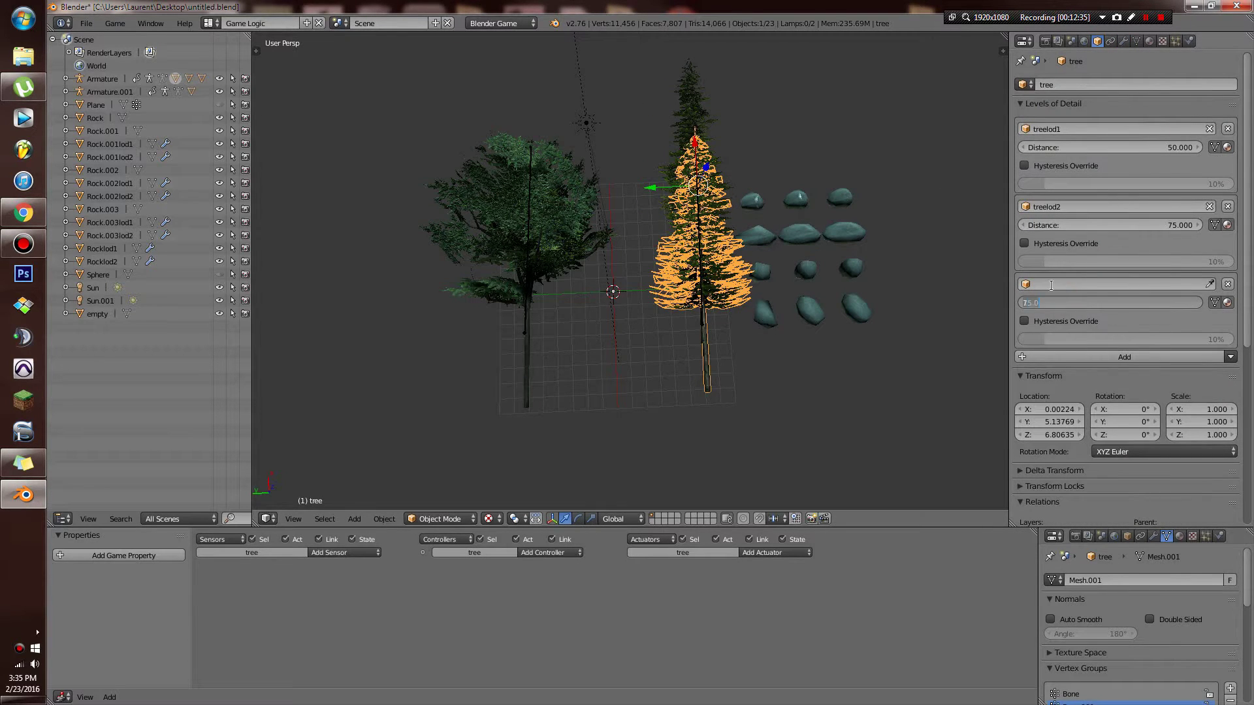
pyautogui.write('100')
pyautogui.press('Return')
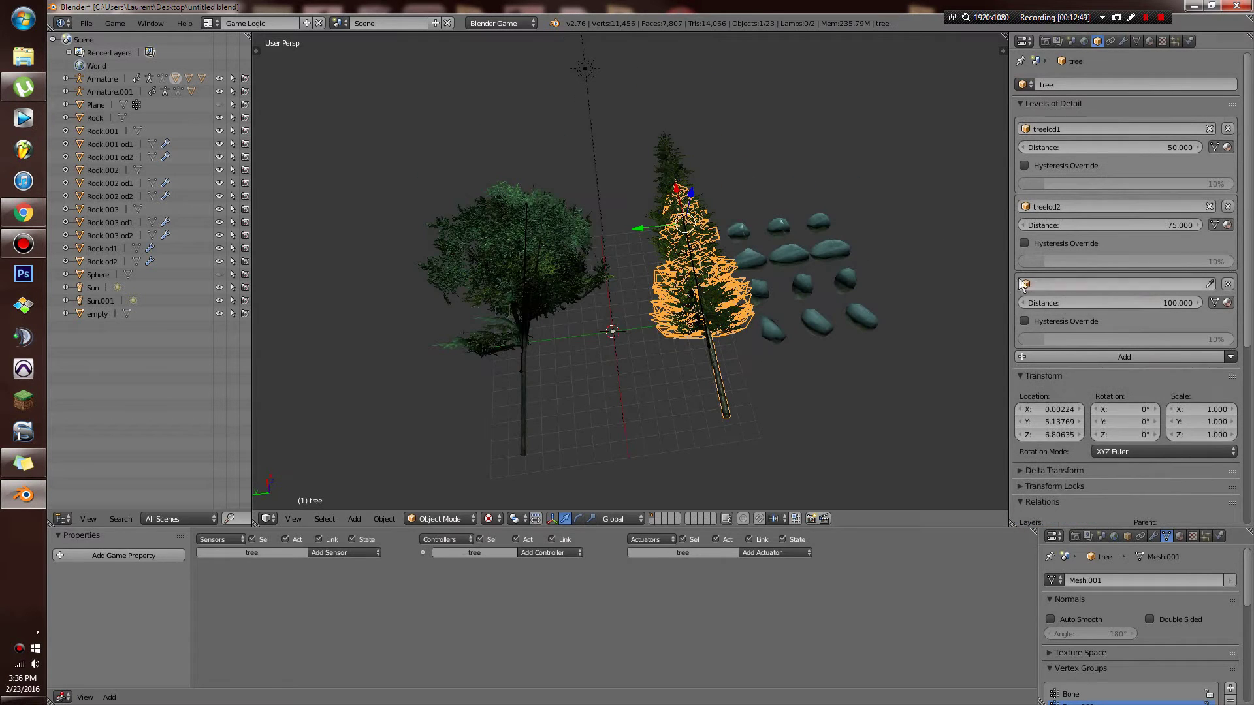
pyautogui.click(1117, 285)
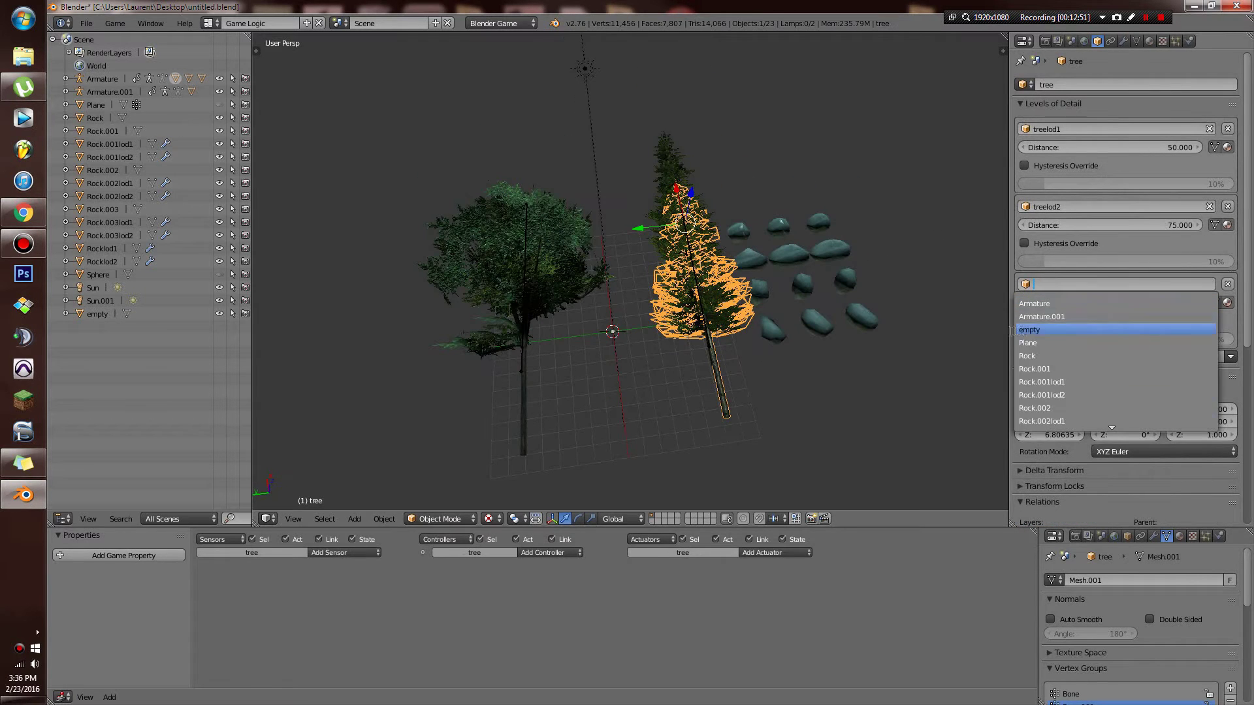
pyautogui.click(1032, 329)
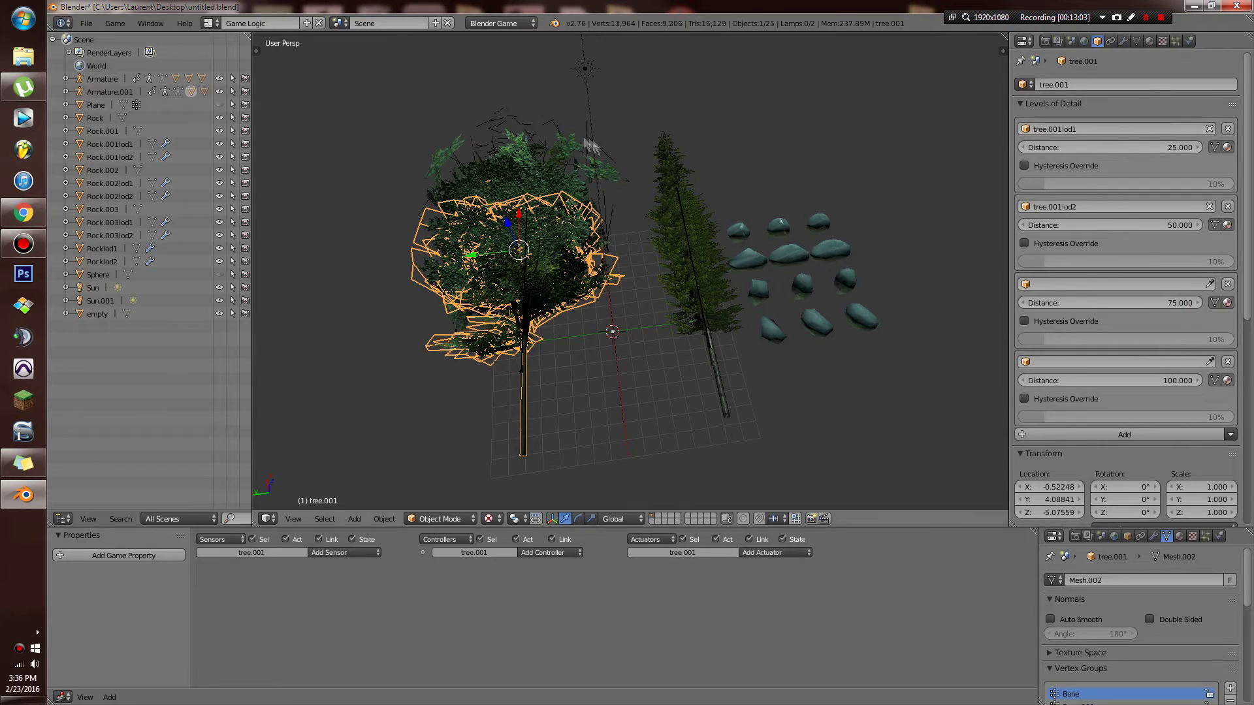
# Raise the Decimate ratio of tree.001lod2 to keep more of its foliage, and reselect tree.001.
pyautogui.click(1125, 41)
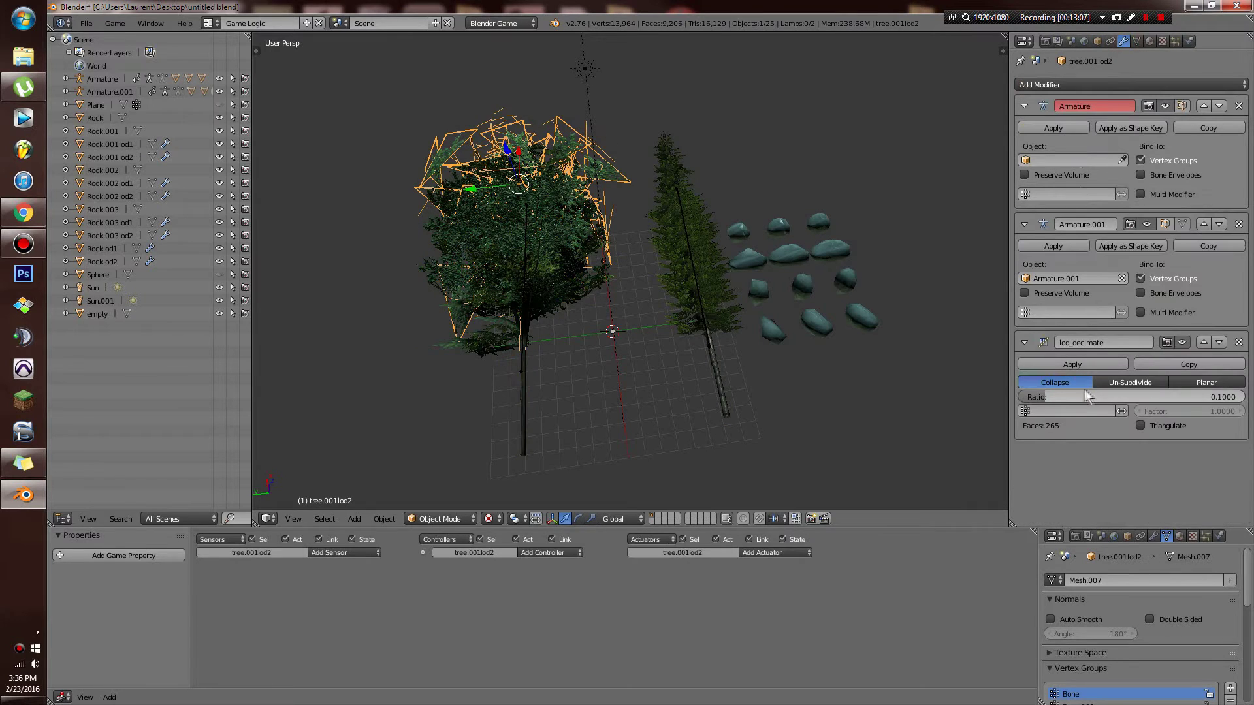
pyautogui.rightClick(538, 420)
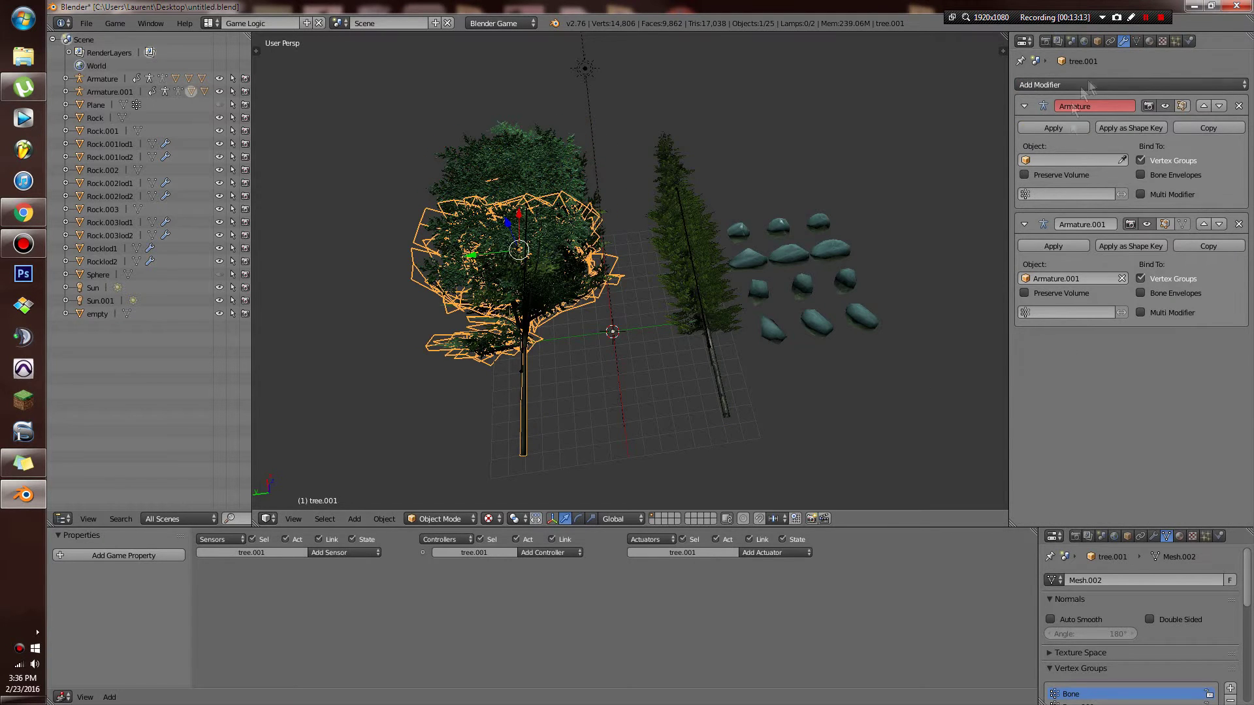
pyautogui.click(1112, 85)
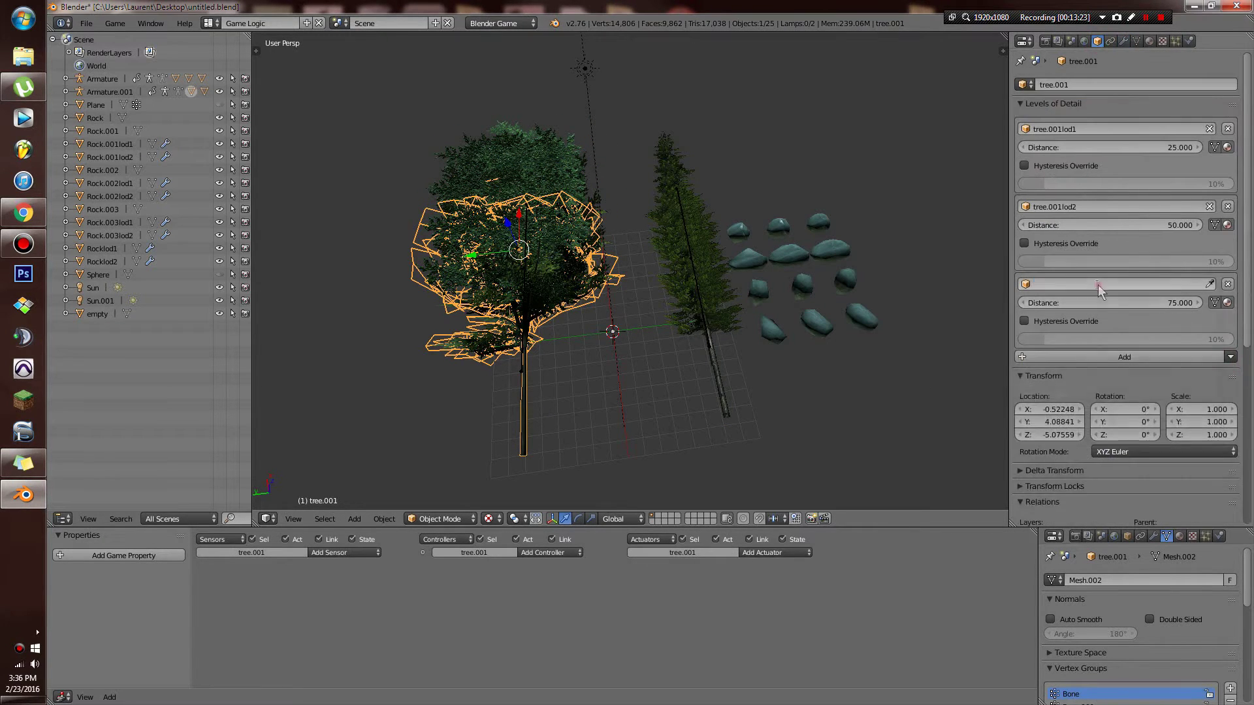
# Use the empty object for tree.001's third level of detail and set the three distances to 50, 75 and 100.
pyautogui.click(1065, 306)
pyautogui.doubleClick(1123, 303)
pyautogui.write('100')
pyautogui.press('Return')
pyautogui.doubleClick(1129, 225)
pyautogui.write('75')
pyautogui.press('Return')
pyautogui.doubleClick(1162, 148)
pyautogui.write('50')
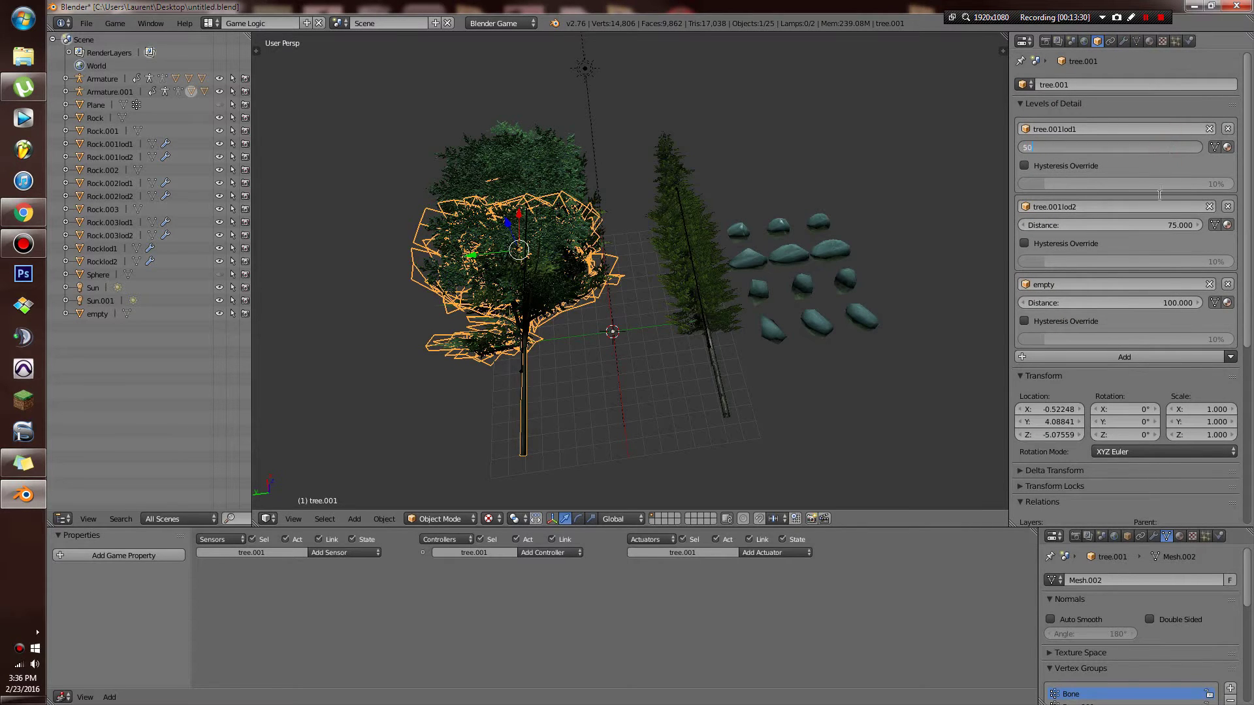
# Start appending from a library and browse to the Object list of Foliage.blend in the Realistic Foliage folder.
pyautogui.click(86, 23)
pyautogui.click(131, 222)
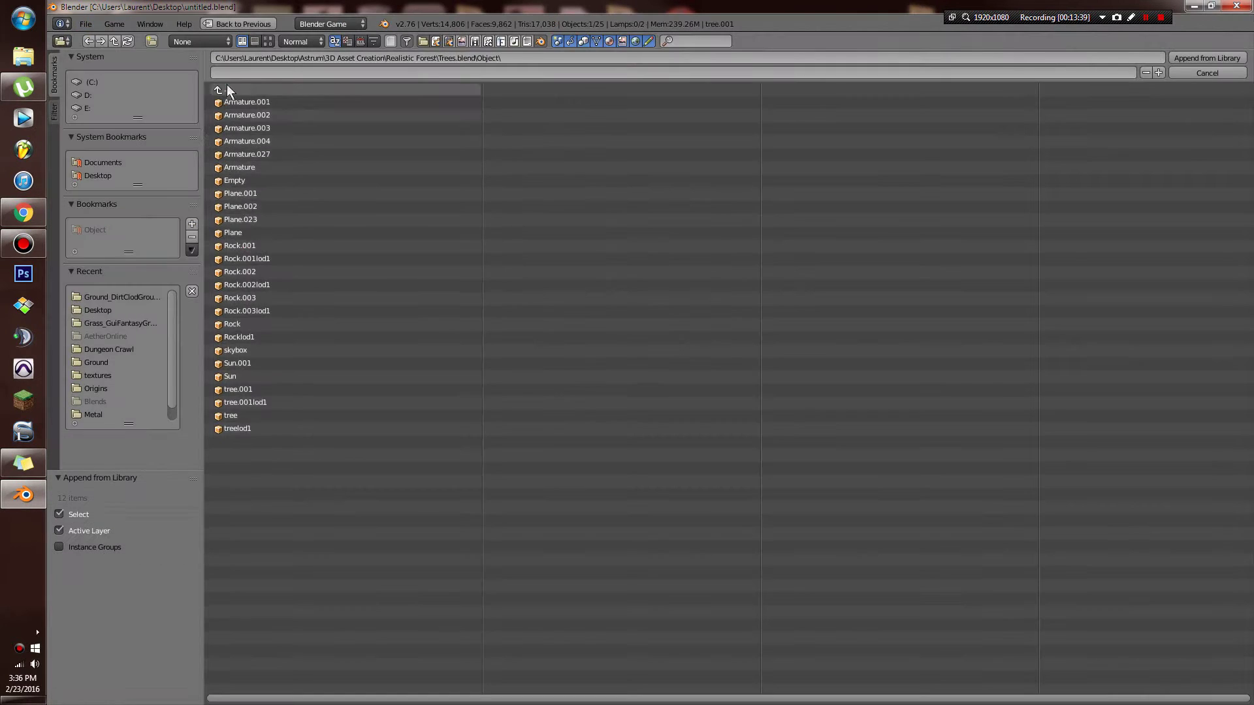
pyautogui.click(222, 90)
pyautogui.click(257, 91)
pyautogui.click(262, 141)
pyautogui.click(253, 102)
pyautogui.click(238, 219)
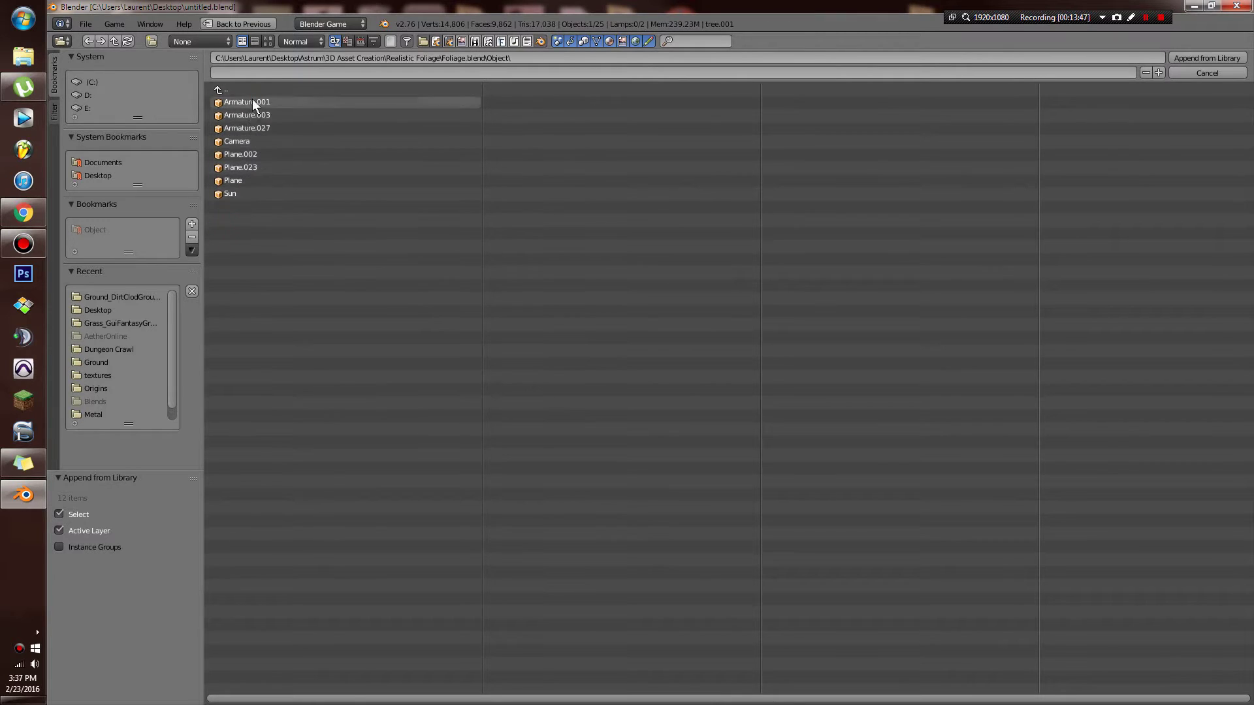
# Append Armature.001, Armature.003, Armature.027, Plane.002, Plane.023 and Plane from Foliage.blend.
pyautogui.click(255, 102)
pyautogui.keyDown('shift'); pyautogui.click(256, 115); pyautogui.keyUp('shift')
pyautogui.keyDown('shift'); pyautogui.click(257, 128); pyautogui.keyUp('shift')
pyautogui.keyDown('shift'); pyautogui.click(236, 141); pyautogui.keyUp('shift')
pyautogui.keyDown('shift'); pyautogui.click(240, 154); pyautogui.keyUp('shift')
pyautogui.keyDown('shift'); pyautogui.click(241, 167); pyautogui.keyUp('shift')
pyautogui.keyDown('shift'); pyautogui.click(233, 180); pyautogui.keyUp('shift')
pyautogui.click(1207, 57)
# Show the scene in wireframe and delete the three appended foliage armatures, keeping their plant planes.
pyautogui.moveTo(680, 285); pyautogui.dragTo(775, 361, button='middle')
pyautogui.rightClick(746, 409)
pyautogui.press('z')
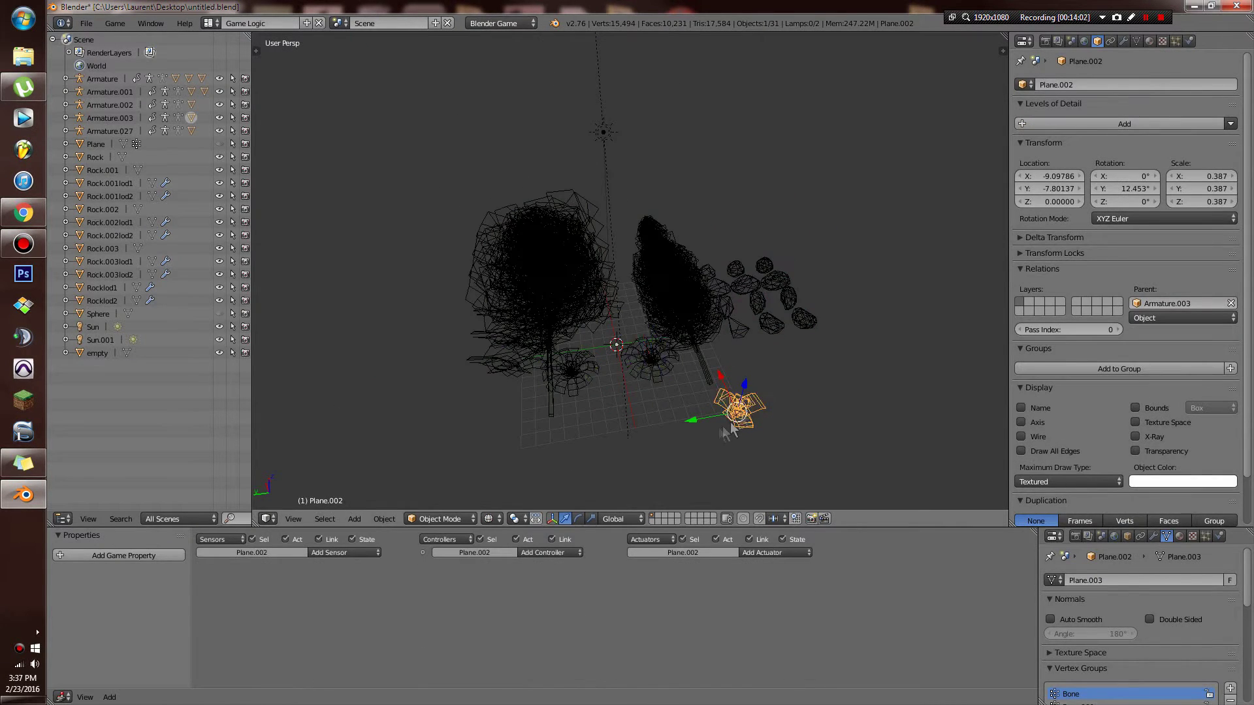
pyautogui.rightClick(737, 411)
pyautogui.press('x')
pyautogui.click(737, 412)
pyautogui.rightClick(737, 411)
pyautogui.press('x')
pyautogui.click(740, 413)
pyautogui.rightClick(584, 373)
pyautogui.press('x')
pyautogui.click(584, 373)
pyautogui.press('z')
pyautogui.rightClick(728, 380)
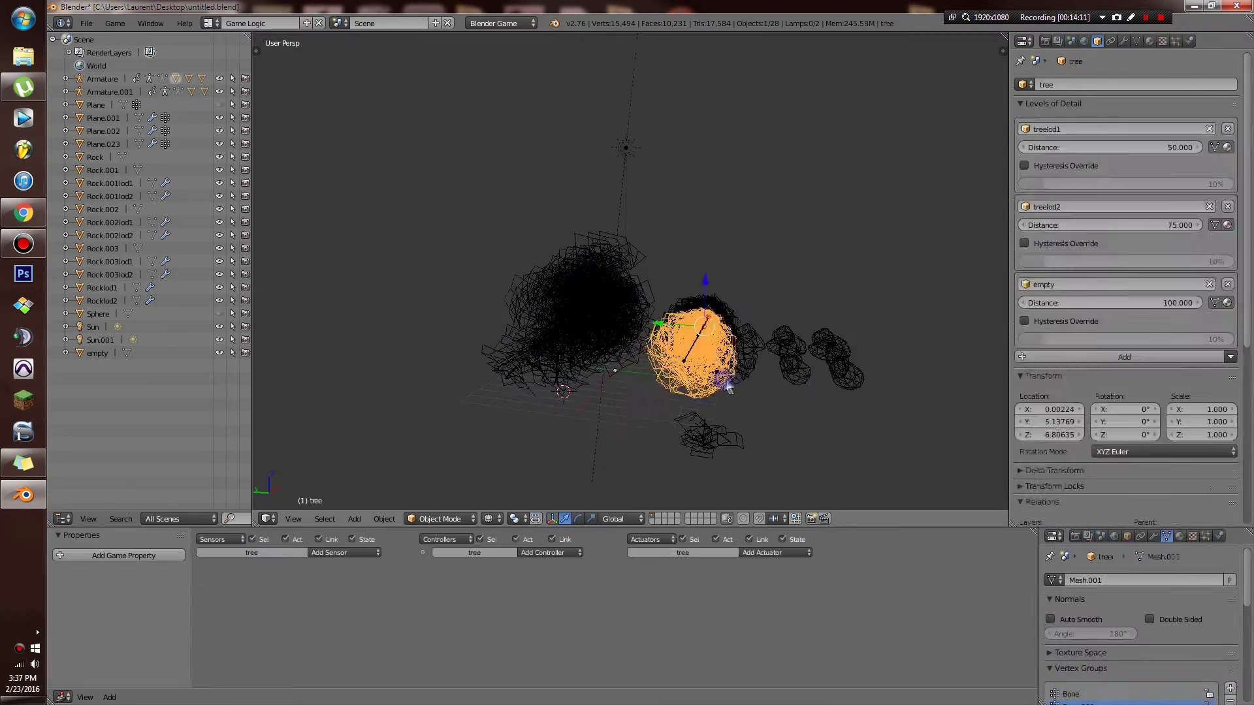
pyautogui.rightClick(582, 311)
pyautogui.hotkey('alt', 'z')
pyautogui.rightClick(688, 366)
# Line up the foliage planes along the X axis at Y 0, with Plane.001 at about X -5.6 and Plane.002 at about X -10.8.
pyautogui.moveTo(688, 421); pyautogui.dragTo(754, 426, button='middle')
pyautogui.scroll(-5, 754, 426)
pyautogui.rightClick(688, 330)
pyautogui.keyDown('shift'); pyautogui.rightClick(653, 417); pyautogui.keyUp('shift')
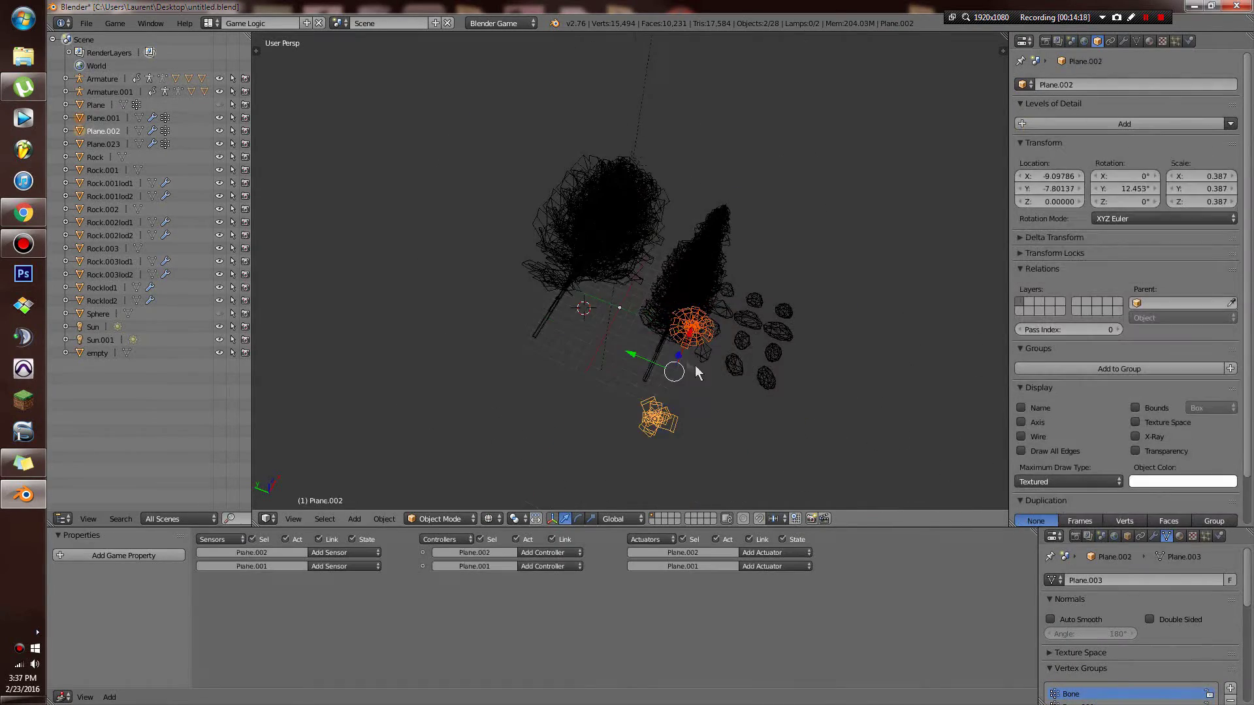
pyautogui.press('z')
pyautogui.press('z')
pyautogui.rightClick(614, 316)
pyautogui.rightClick(613, 327)
pyautogui.press('g')
pyautogui.press('x')
pyautogui.click(548, 450)
# Generate two level-of-detail copies for Plane.002 and add a third level using the empty object at distance 100.
pyautogui.click(1234, 122)
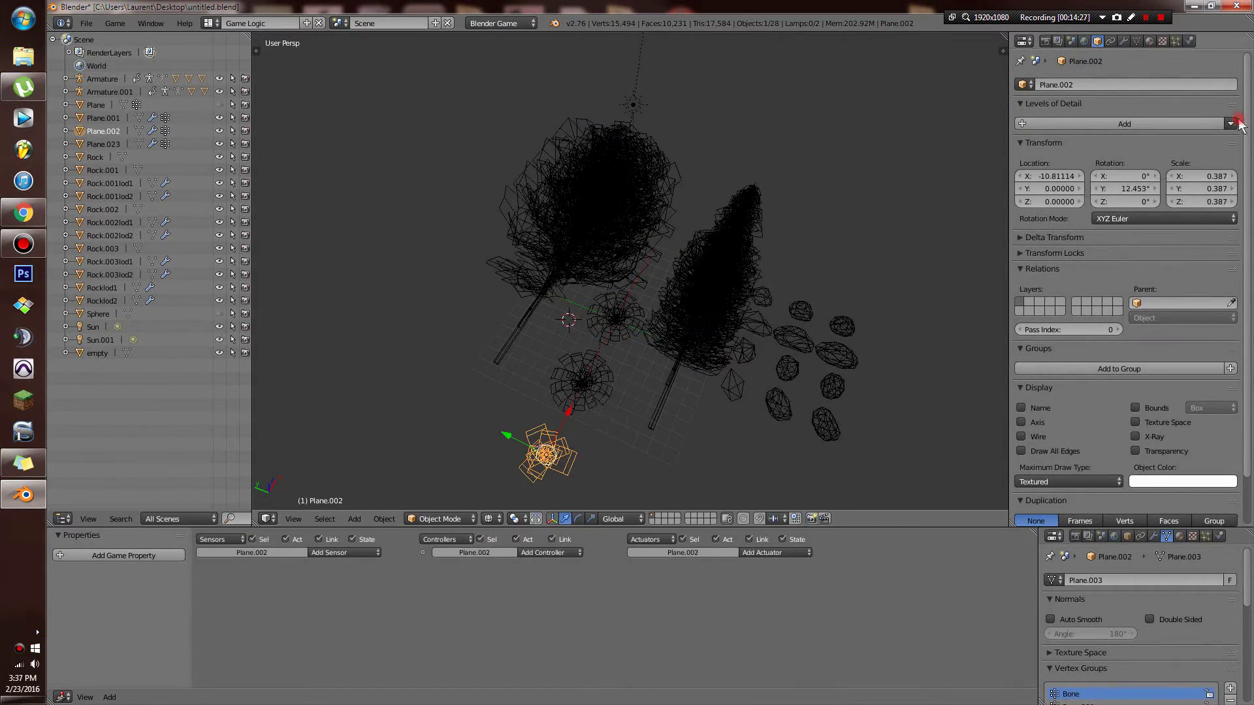
pyautogui.click(1187, 152)
pyautogui.click(1121, 280)
pyautogui.doubleClick(1081, 299)
pyautogui.write('100')
pyautogui.click(1081, 279)
pyautogui.click(1083, 321)
# Set the distances of Plane.002's first and second levels of detail to 50 and 75.
pyautogui.click(1130, 226)
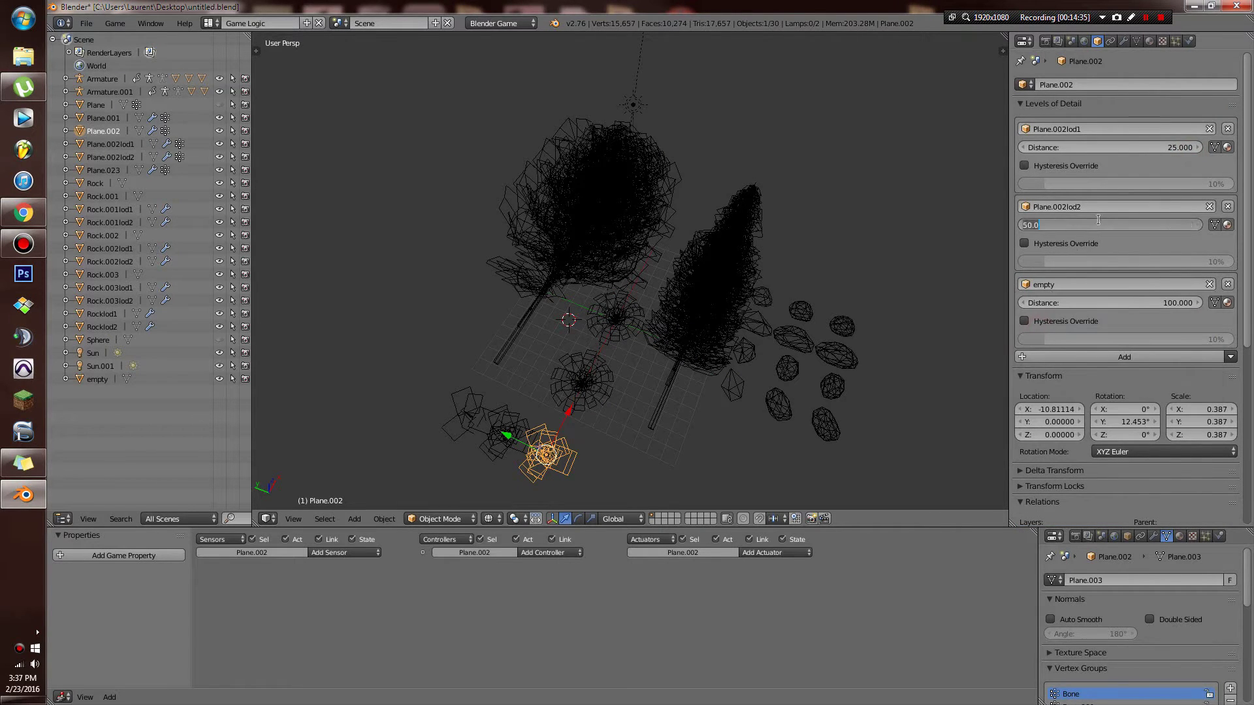
pyautogui.write('75')
pyautogui.click(1132, 148)
pyautogui.write('50')
pyautogui.press('Return')
# Generate two level-of-detail copies for Plane.001 and add a third level that uses the empty object.
pyautogui.rightClick(583, 383)
pyautogui.click(1229, 123)
pyautogui.click(1198, 155)
pyautogui.click(1098, 279)
pyautogui.click(1091, 284)
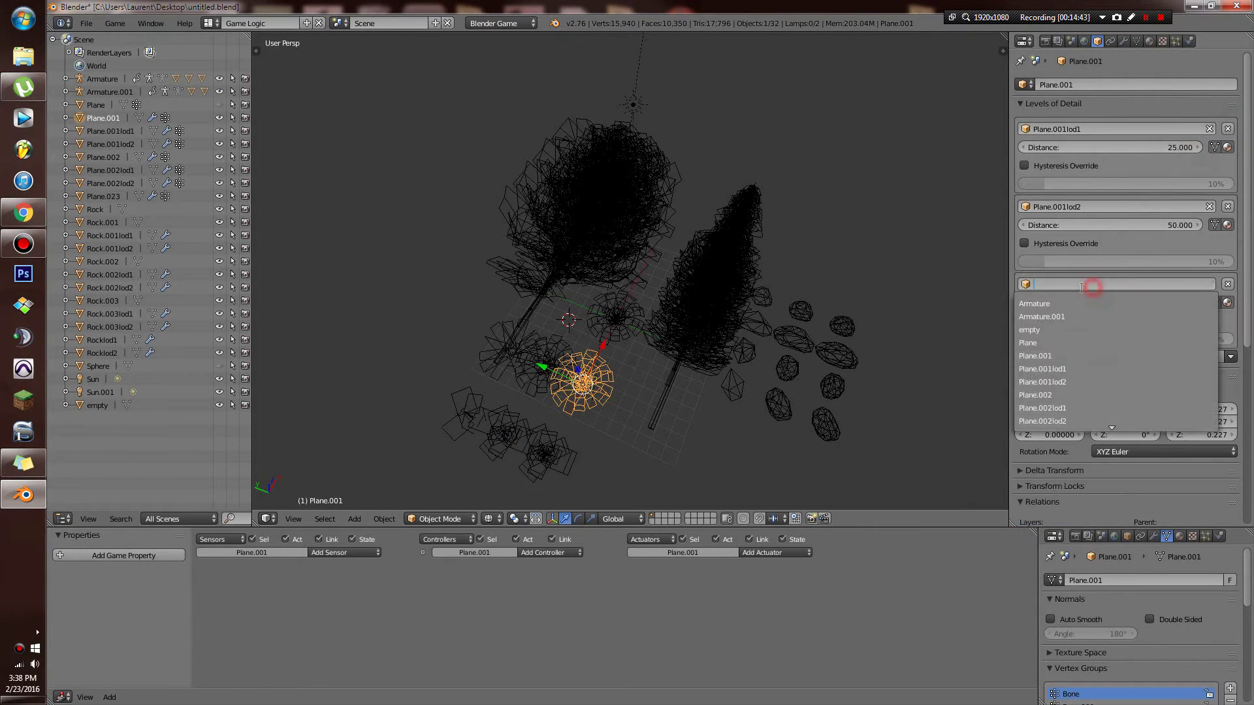
pyautogui.click(1085, 327)
# Set Plane.001's three level-of-detail distances to 50, 75 and 100.
pyautogui.click(1125, 226)
pyautogui.write('75')
pyautogui.click(1145, 300)
pyautogui.write('100')
pyautogui.click(1111, 147)
pyautogui.write('50')
pyautogui.click(1111, 177)
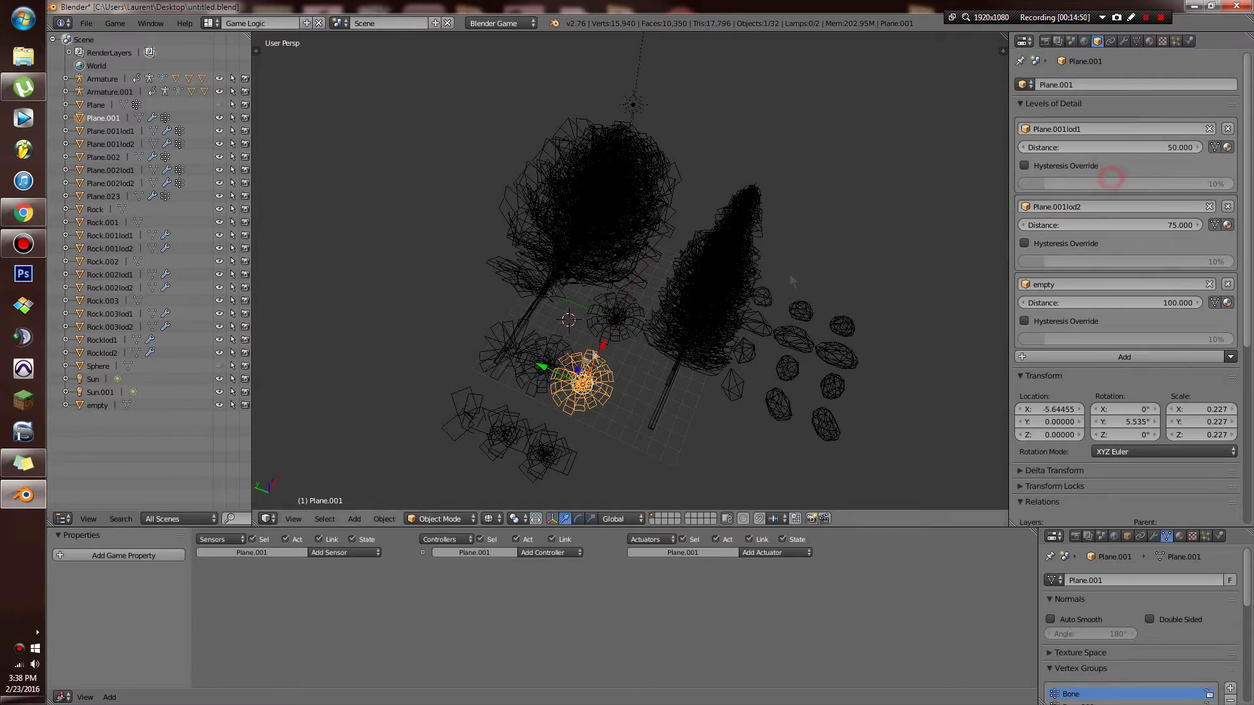
# Generate two level-of-detail copies for Plane.023 and add a third level that uses the empty object.
pyautogui.rightClick(614, 318)
pyautogui.click(1233, 123)
pyautogui.click(1197, 155)
pyautogui.click(1120, 279)
pyautogui.click(1130, 286)
pyautogui.press('BackSpace')
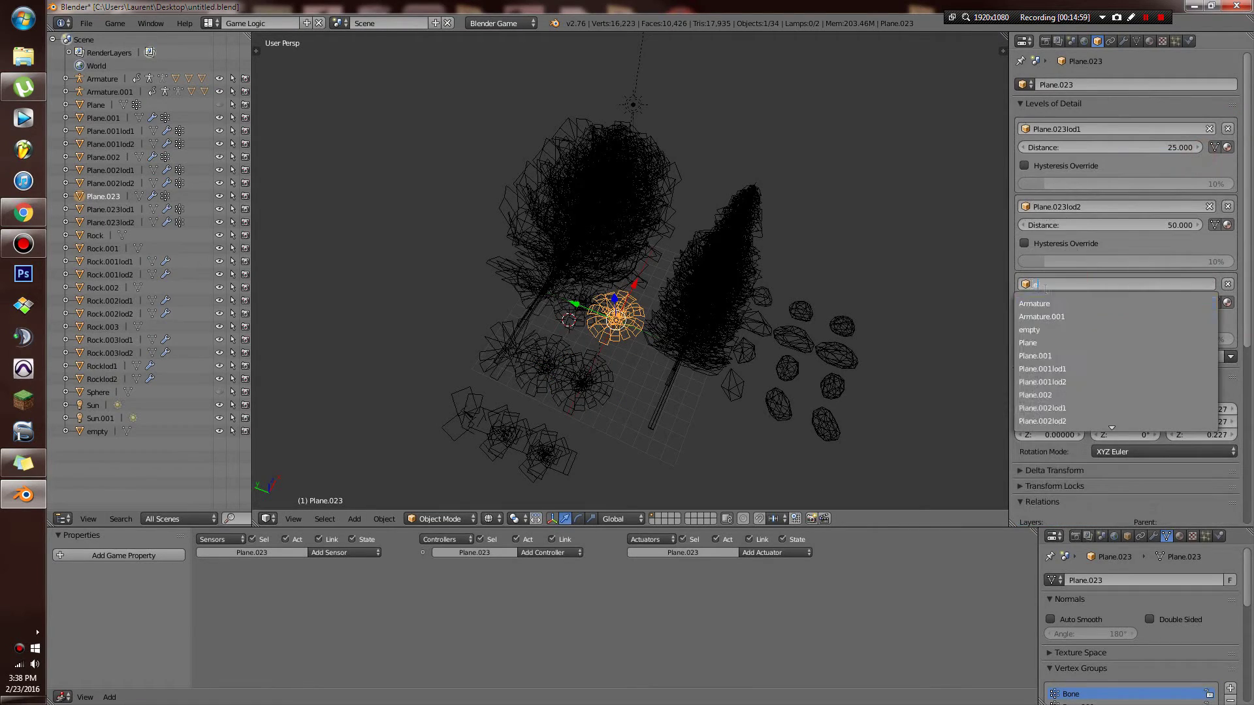
pyautogui.click(1077, 329)
# Set Plane.023's three level-of-detail distances to 50, 75 and 100.
pyautogui.click(1110, 303)
pyautogui.write('100')
pyautogui.click(1120, 225)
pyautogui.write('75')
pyautogui.click(1110, 147)
pyautogui.write('50')
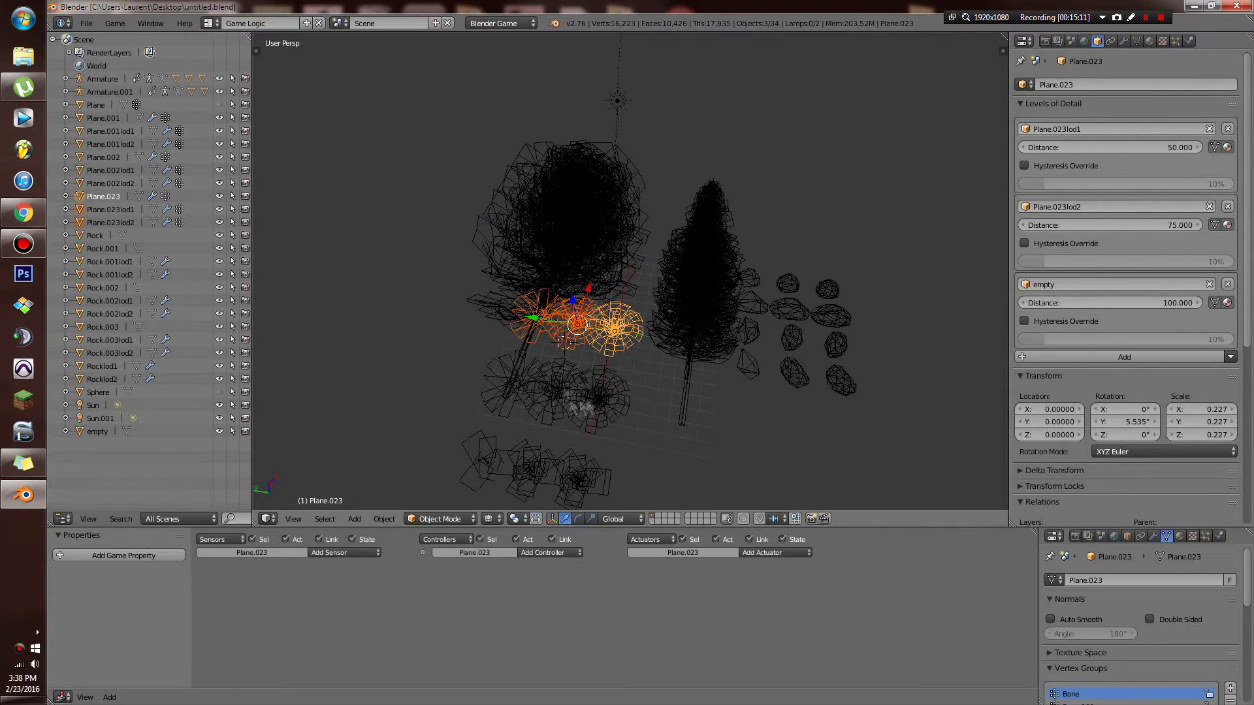
# Rotate the three foliage groups, each with its level-of-detail copies, 90° about the Y axis.
pyautogui.press('r')
pyautogui.press('y')
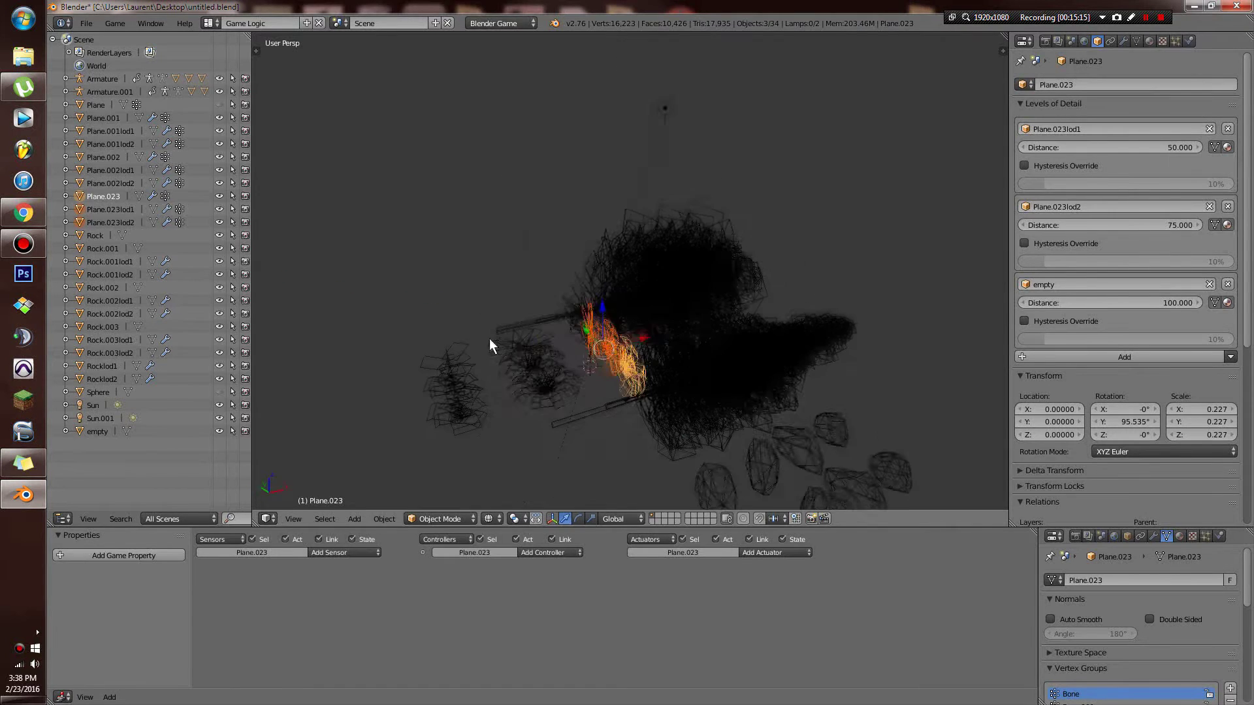
pyautogui.write('r')
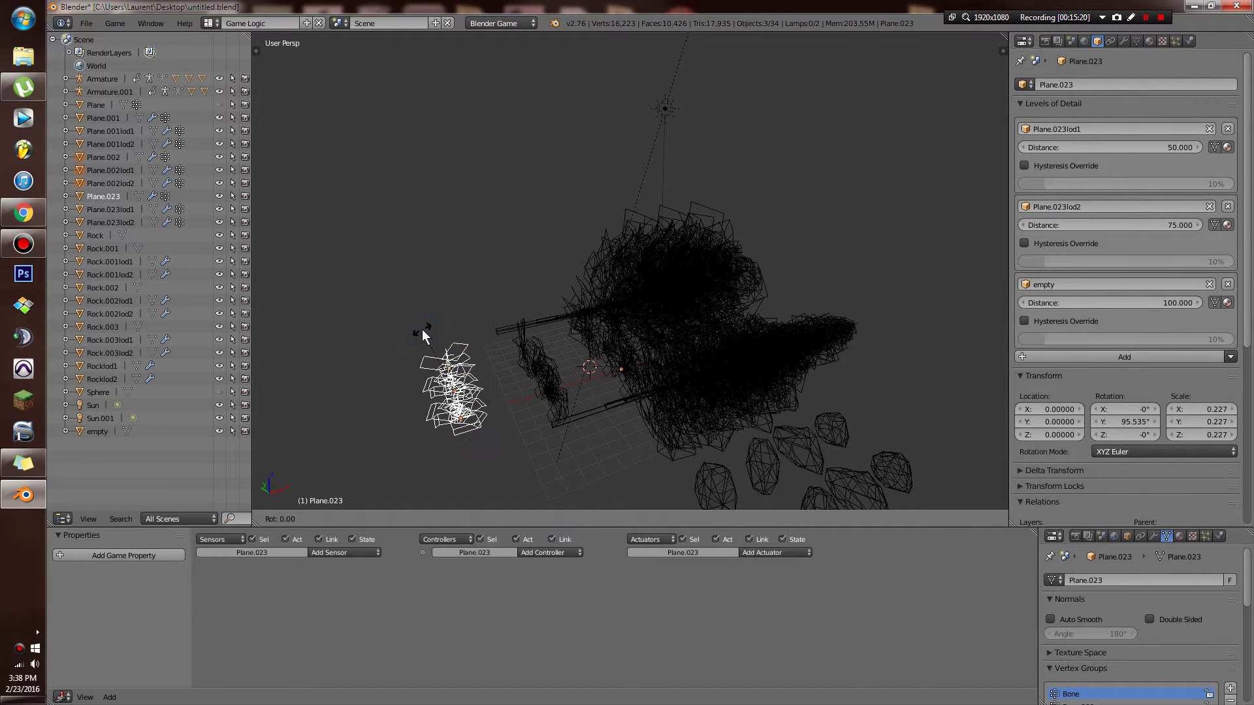
pyautogui.write('y90')
pyautogui.press('Return')
pyautogui.scroll(-4, 505, 341)
pyautogui.moveTo(506, 342); pyautogui.dragTo(630, 381, button='middle')
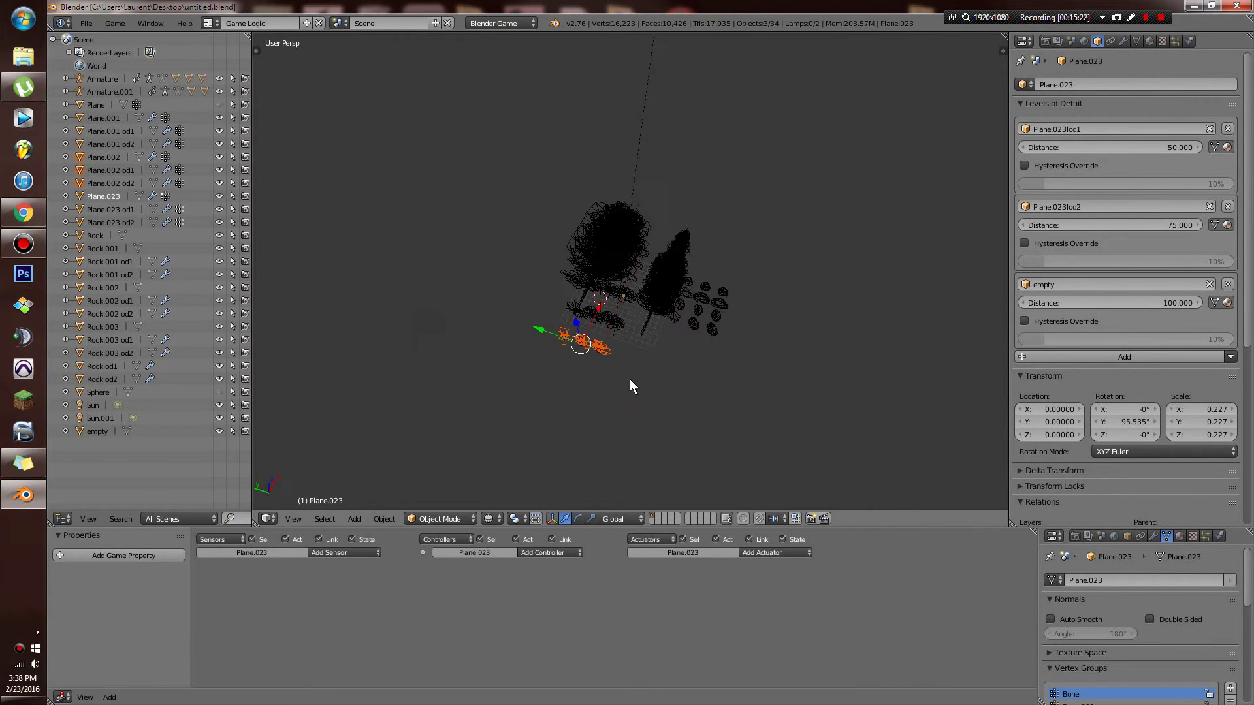
# Display the scene with textured shading and examine the orientation of the foliage, trees and rocks.
pyautogui.hotkey('alt', 'z')
pyautogui.scroll(2, 703, 380)
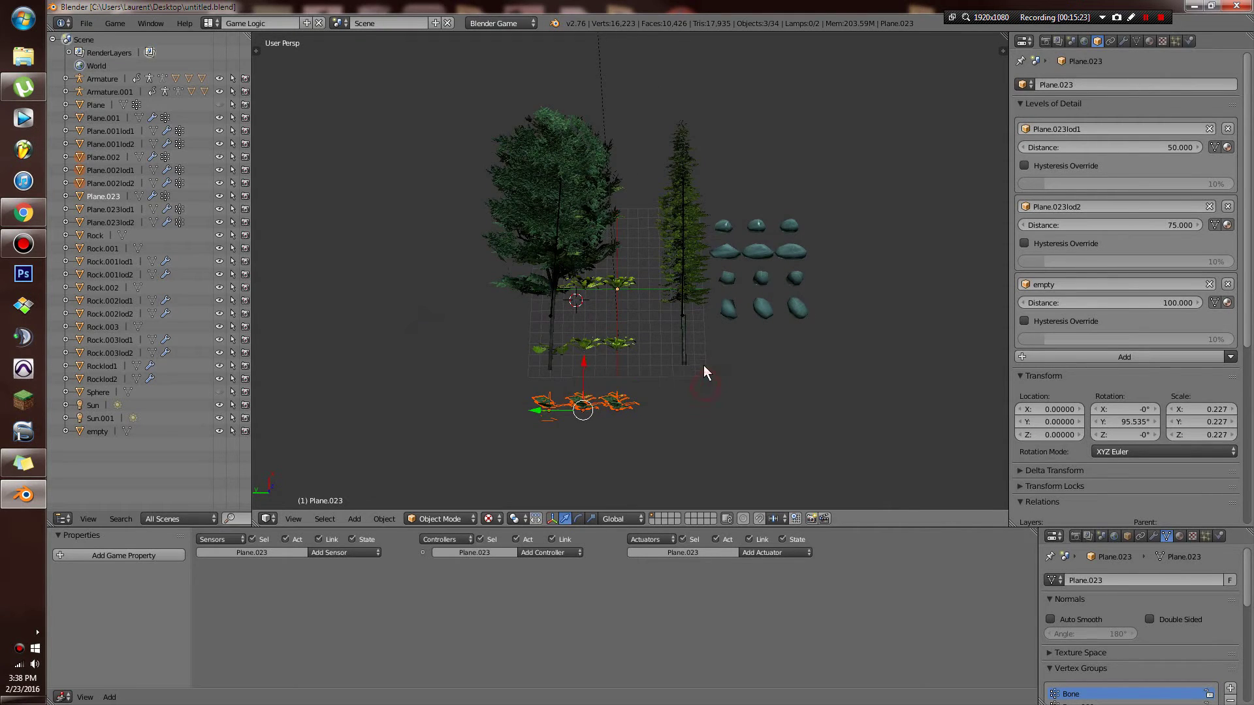
pyautogui.moveTo(594, 330)
pyautogui.mouseDown(button='middle')
pyautogui.moveTo(608, 401)
pyautogui.moveTo(613, 316)
pyautogui.moveTo(593, 317)
pyautogui.mouseUp(button='middle')
pyautogui.scroll(4, 607, 392)
pyautogui.scroll(-4, 607, 392)
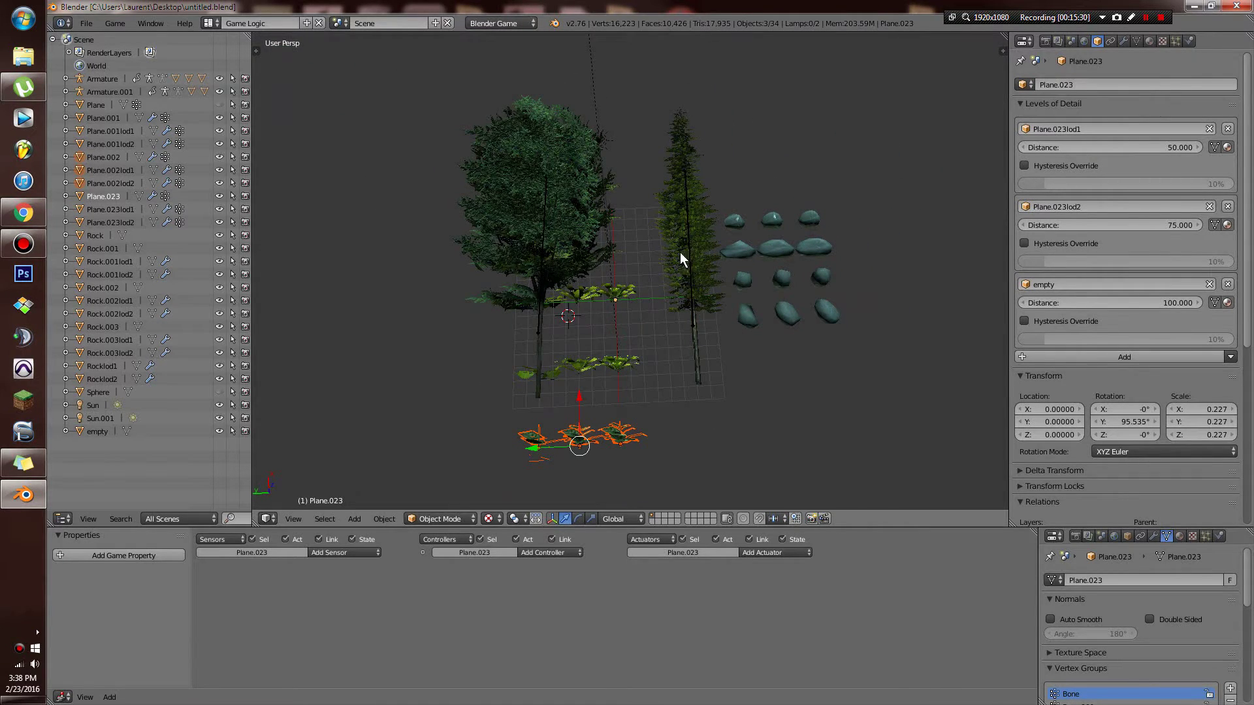
pyautogui.moveTo(698, 327)
pyautogui.mouseDown(button='middle')
pyautogui.moveTo(726, 339)
pyautogui.moveTo(696, 312)
pyautogui.moveTo(709, 285)
pyautogui.moveTo(696, 320)
pyautogui.mouseUp(button='middle')
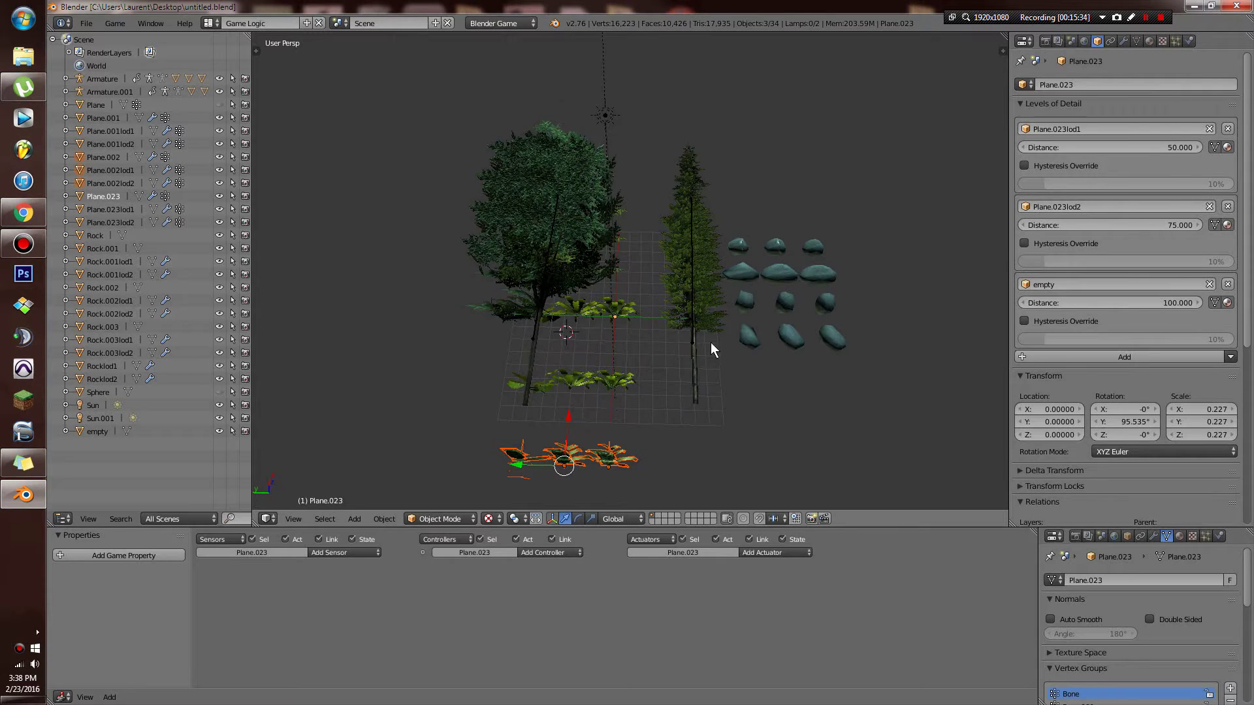
pyautogui.scroll(1, 724, 370)
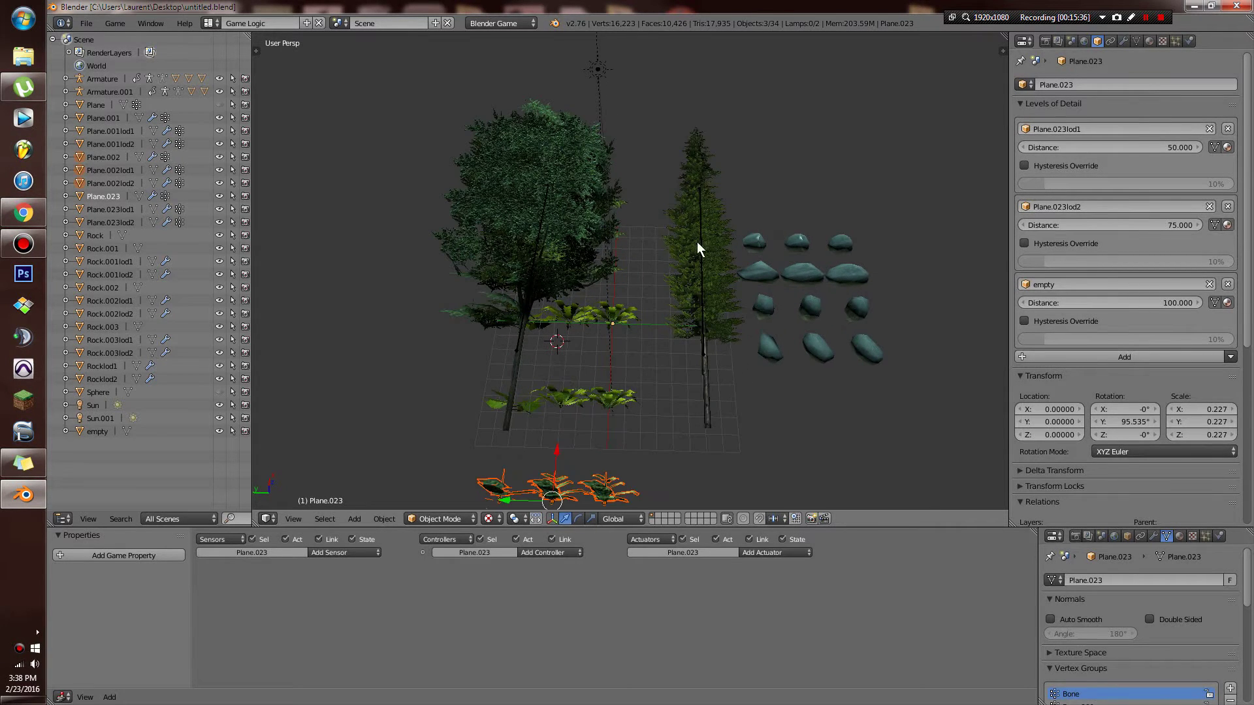
# Move treelod2 away from the other conifer models in wireframe display, along the trunk direction and well beyond the treetop.
pyautogui.rightClick(691, 209)
pyautogui.keyDown('shift'); pyautogui.rightClick(700, 269); pyautogui.keyUp('shift')
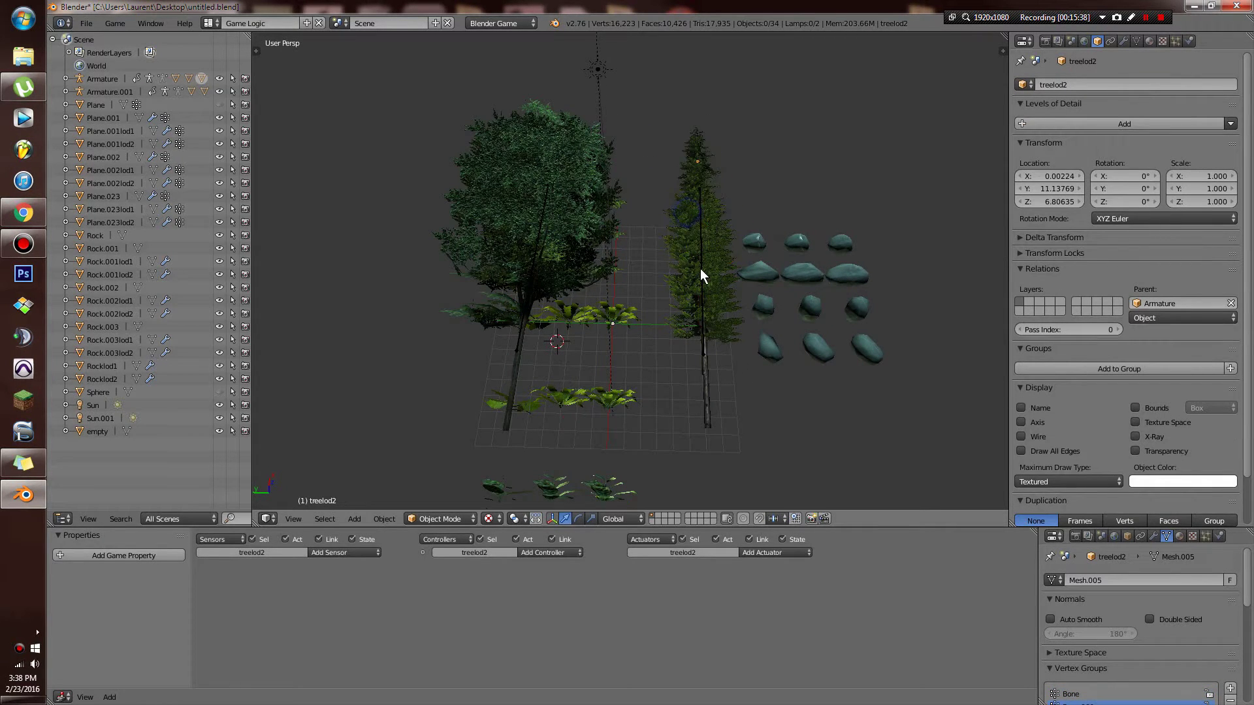
pyautogui.rightClick(699, 261)
pyautogui.press('g')
pyautogui.press('Escape')
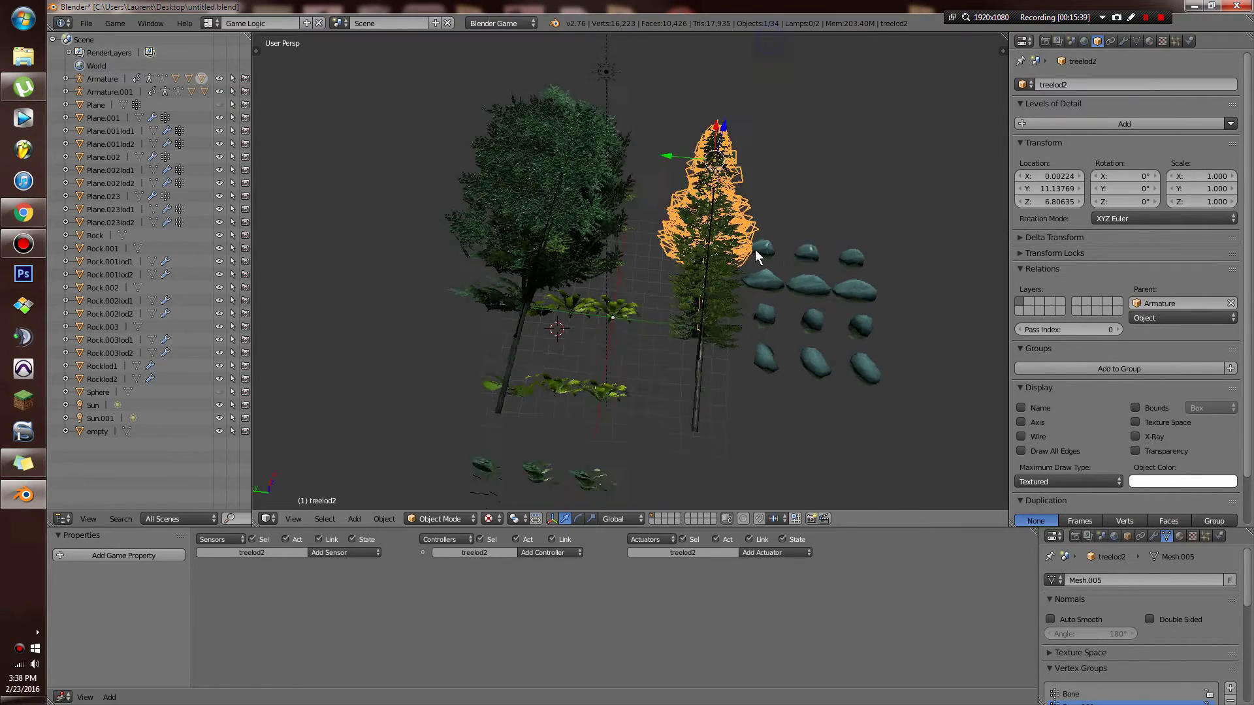
pyautogui.moveTo(756, 253); pyautogui.dragTo(719, 225, button='middle')
pyautogui.keyDown('shift'); pyautogui.rightClick(808, 326); pyautogui.keyUp('shift')
pyautogui.rightClick(810, 323)
pyautogui.press('z')
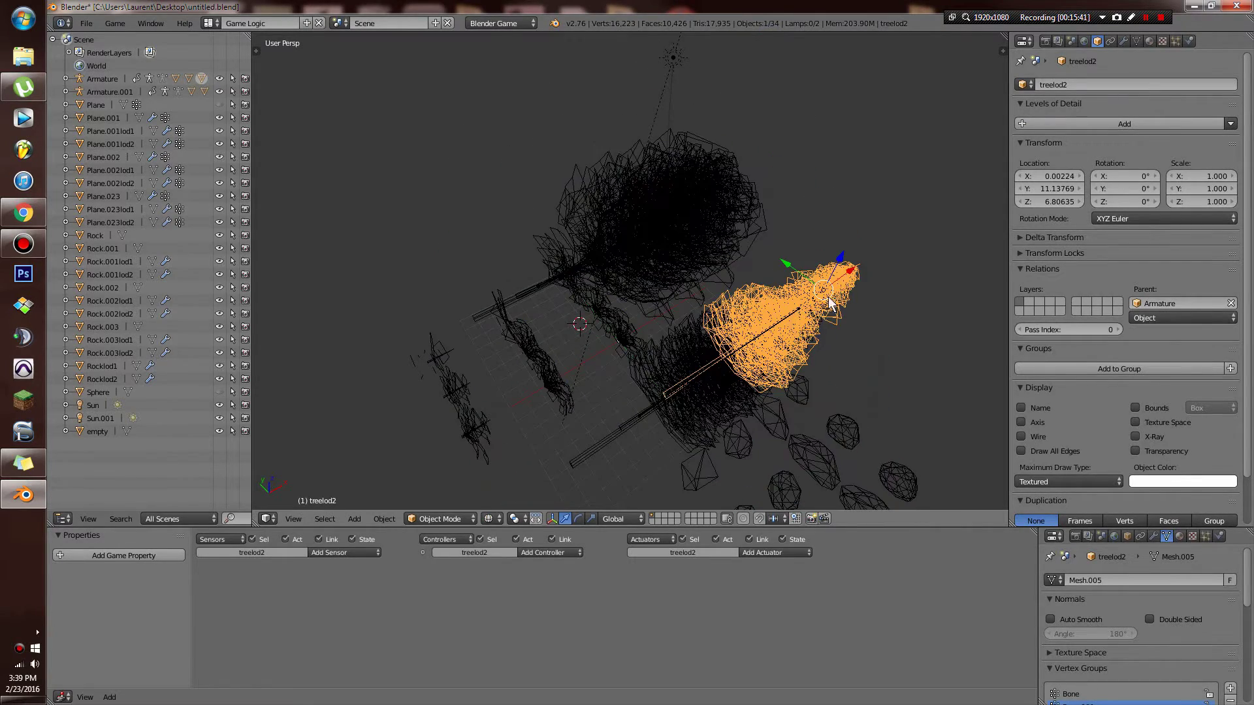
pyautogui.press('g')
pyautogui.press('z')
pyautogui.press('Escape')
pyautogui.press('g')
pyautogui.press('z')
pyautogui.click(969, 224)
# Move treelod1 about 10 units along the global X axis, between the main conifer and treelod2.
pyautogui.rightClick(830, 298)
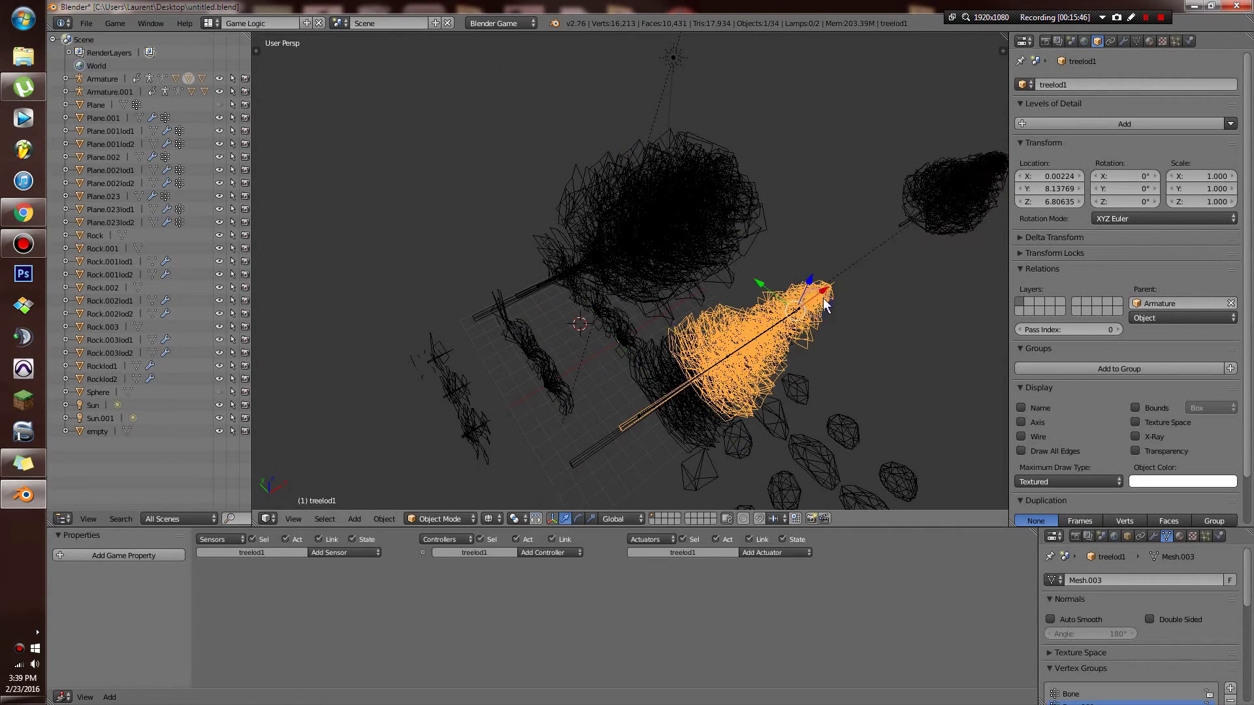
pyautogui.press('g')
pyautogui.press('x')
pyautogui.click(909, 260)
# Switch to solid shading and move tree.001lod2 about 29 units along the global X axis, away from the broadleaf tree.
pyautogui.press('z')
pyautogui.moveTo(908, 245)
pyautogui.mouseDown(button='middle')
pyautogui.moveTo(758, 289)
pyautogui.moveTo(797, 291)
pyautogui.mouseUp(button='middle')
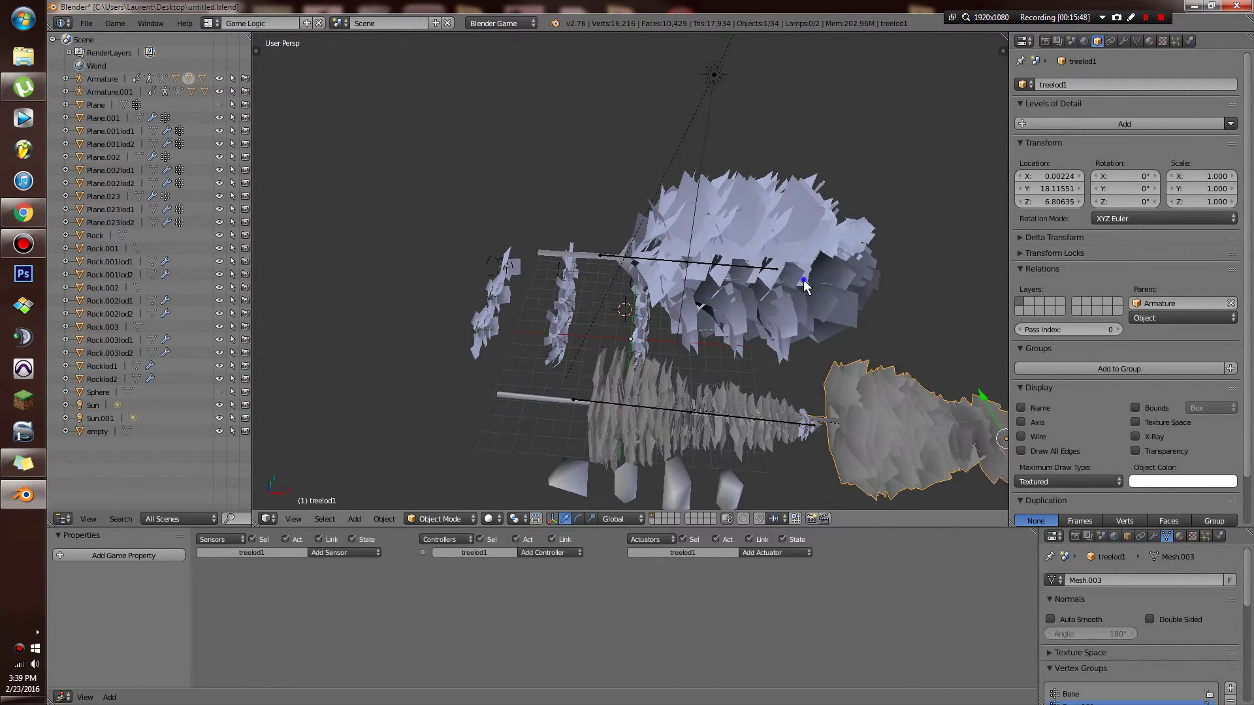
pyautogui.rightClick(804, 292)
pyautogui.press('g')
pyautogui.press('x')
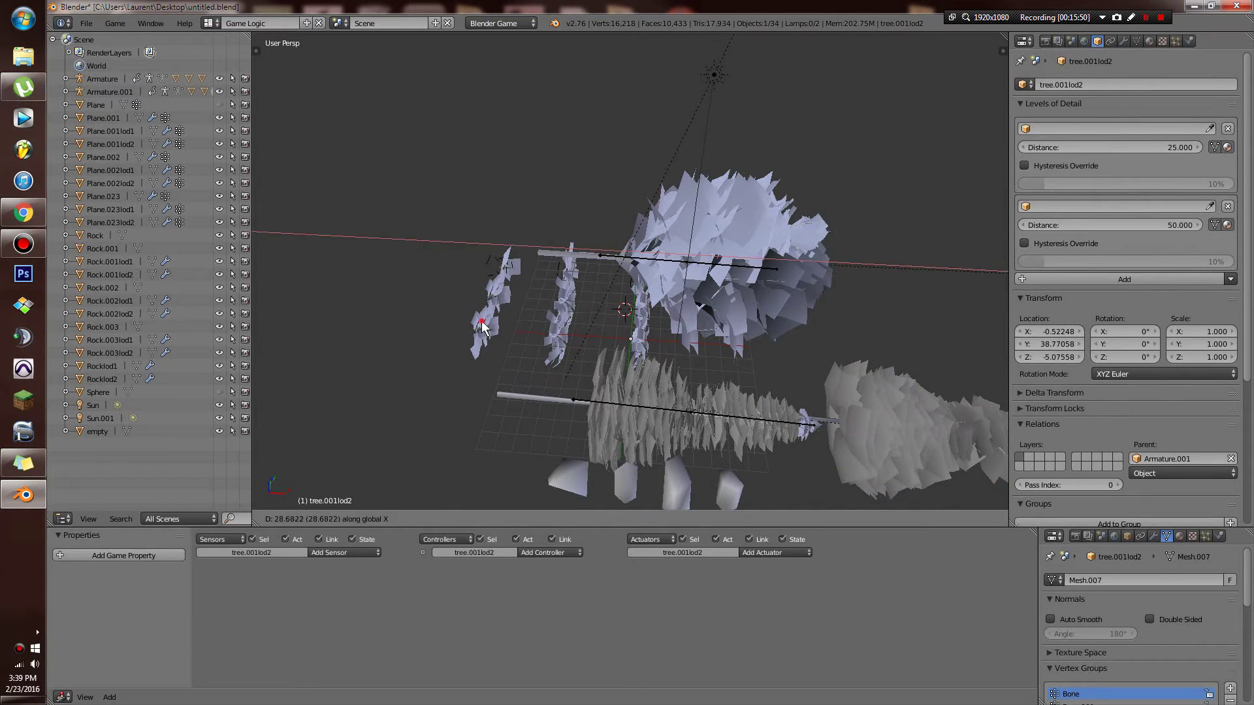
pyautogui.click(487, 328)
# Move tree.001lod1 about 13 units along the global X axis and save the file over the existing one.
pyautogui.rightClick(733, 313)
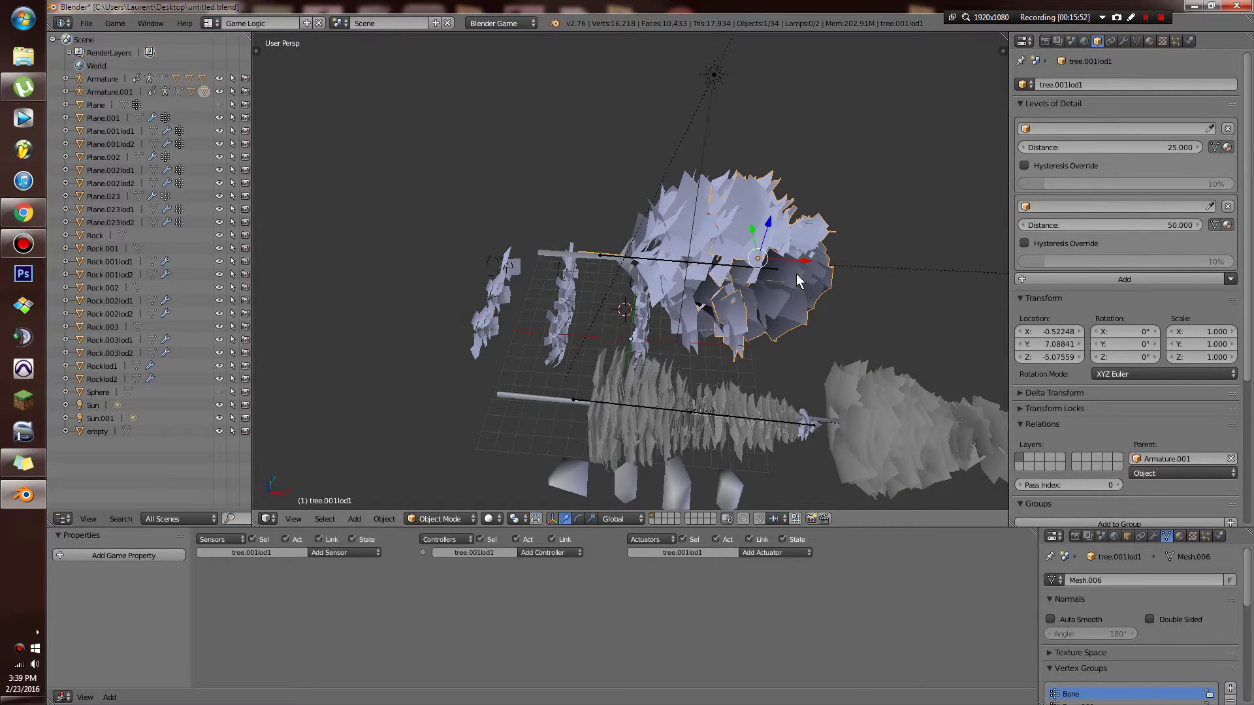
pyautogui.press('g')
pyautogui.press('x')
pyautogui.click(987, 287)
pyautogui.hotkey('ctrl', 's')
pyautogui.click(874, 288)
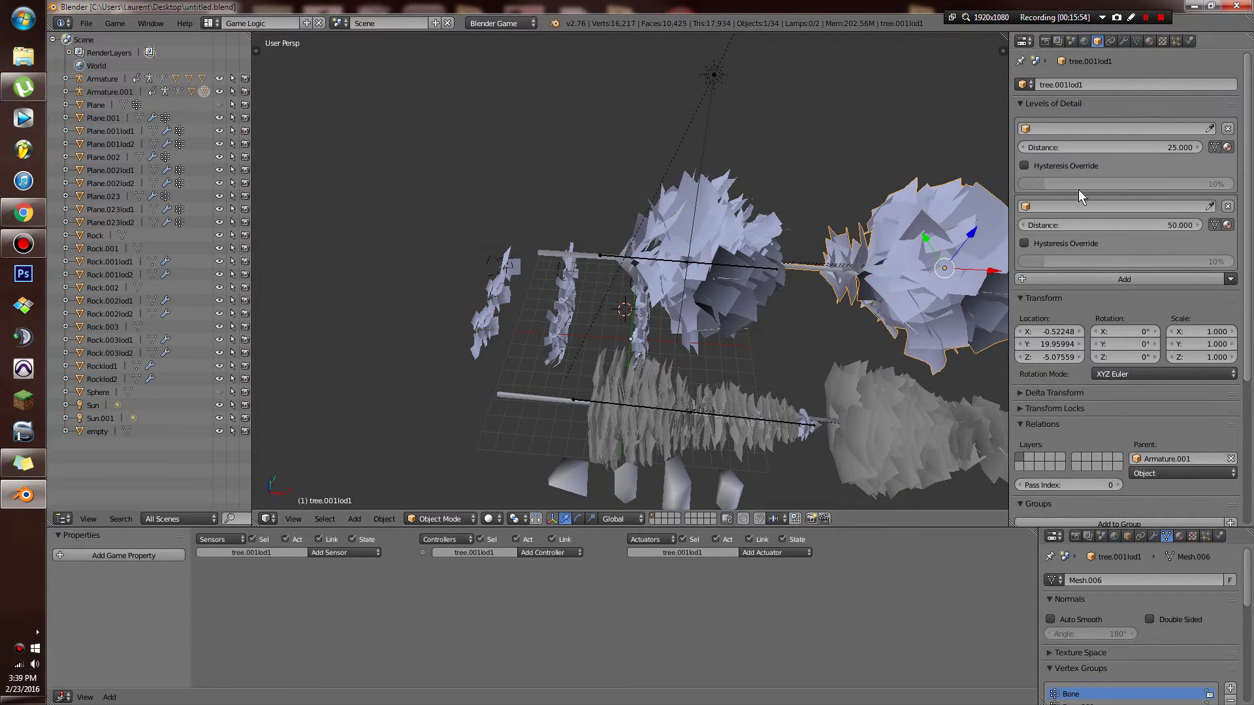
# Open the particle settings for tree.001lod1 and return the 3D view to textured shading.
pyautogui.click(1176, 40)
pyautogui.scroll(-1, 712, 262)
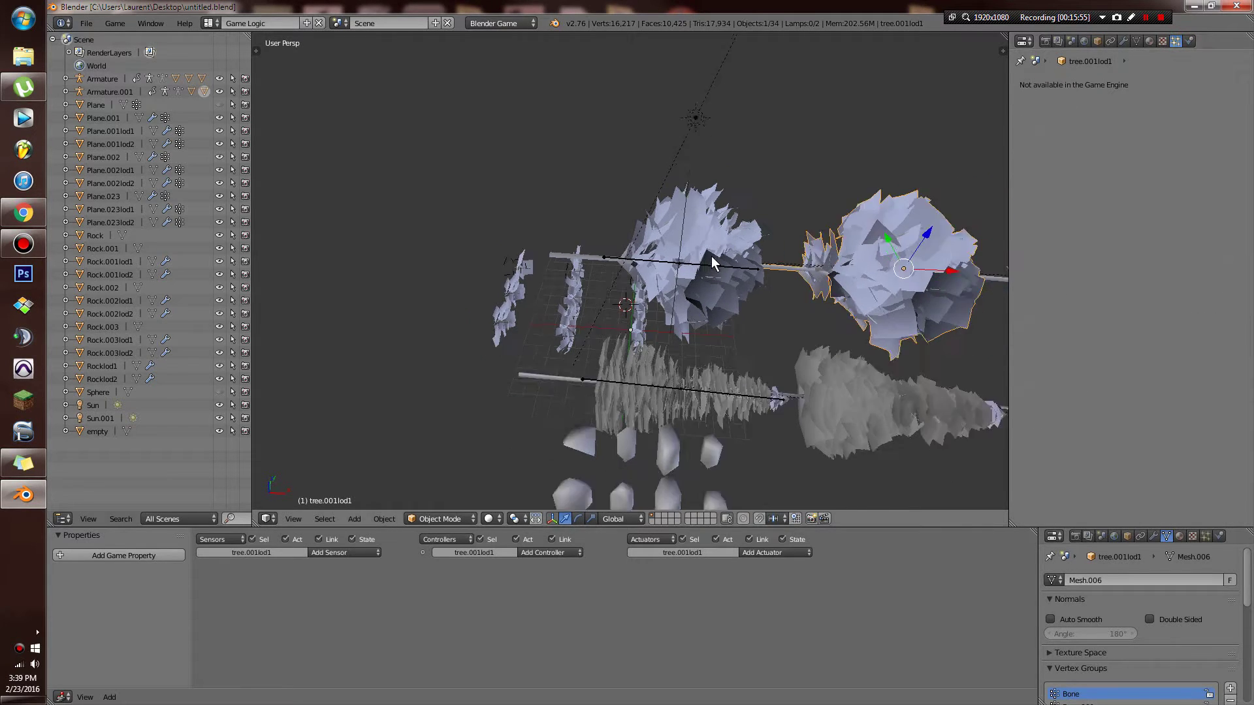
pyautogui.scroll(-2, 712, 258)
pyautogui.moveTo(712, 258); pyautogui.dragTo(822, 266, button='middle')
pyautogui.press('Tab')
pyautogui.press('Tab')
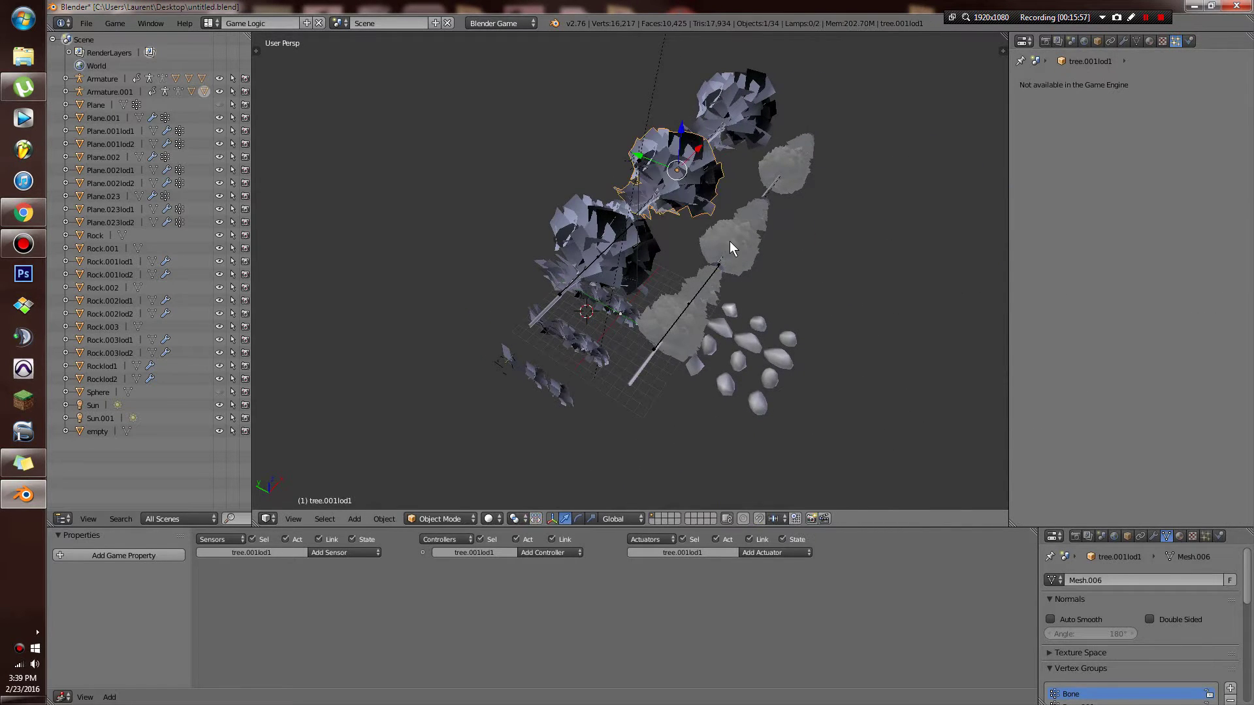
pyautogui.hotkey('alt', 'z')
pyautogui.moveTo(730, 241); pyautogui.dragTo(722, 243, button='middle')
# Save the file over the existing one and switch the render engine to Blender Render.
pyautogui.hotkey('ctrl', 's')
pyautogui.click(722, 242)
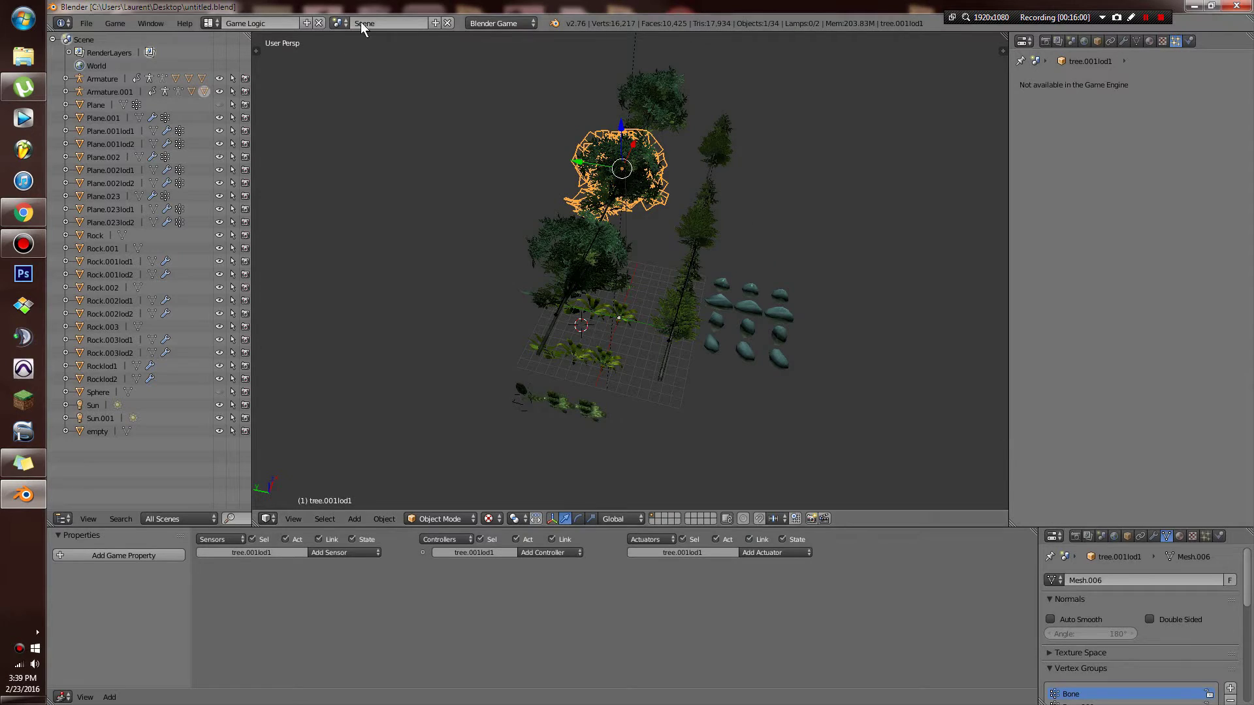
pyautogui.click(500, 23)
pyautogui.click(499, 33)
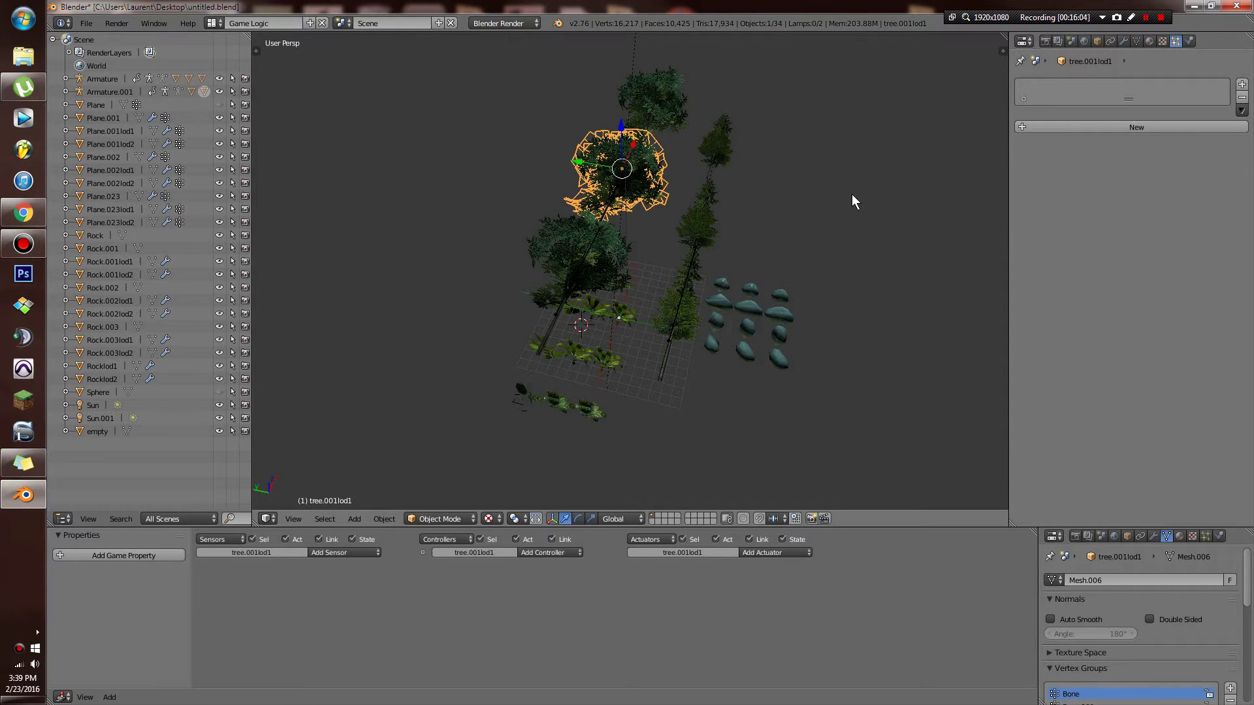
# In wireframe display, group the full-detail leafy tree with its armature and name the group Tree1.
pyautogui.scroll(2, 771, 336)
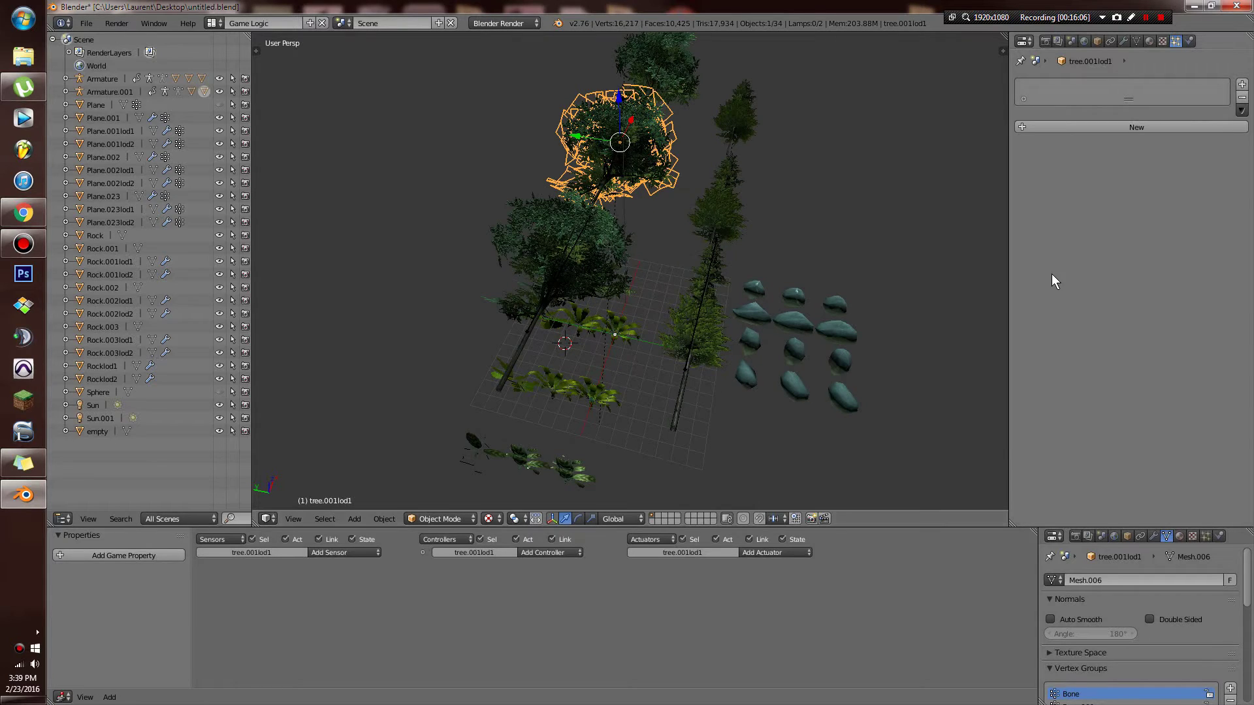
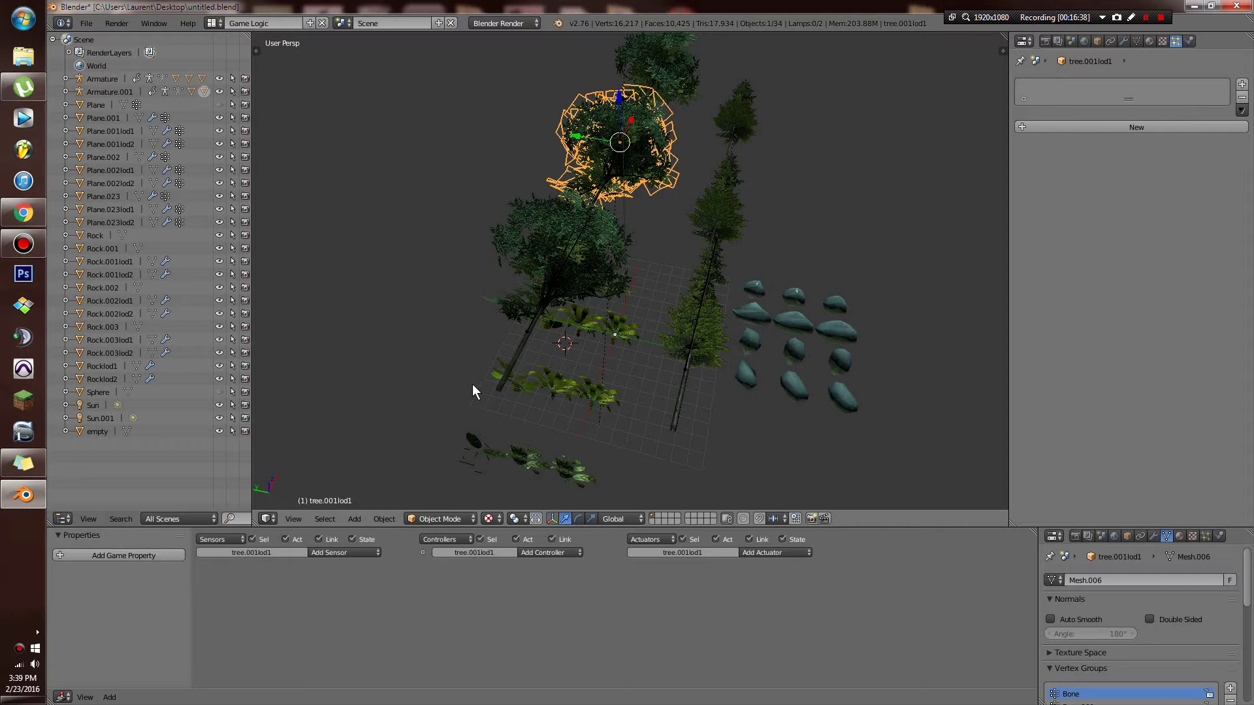
pyautogui.rightClick(522, 337)
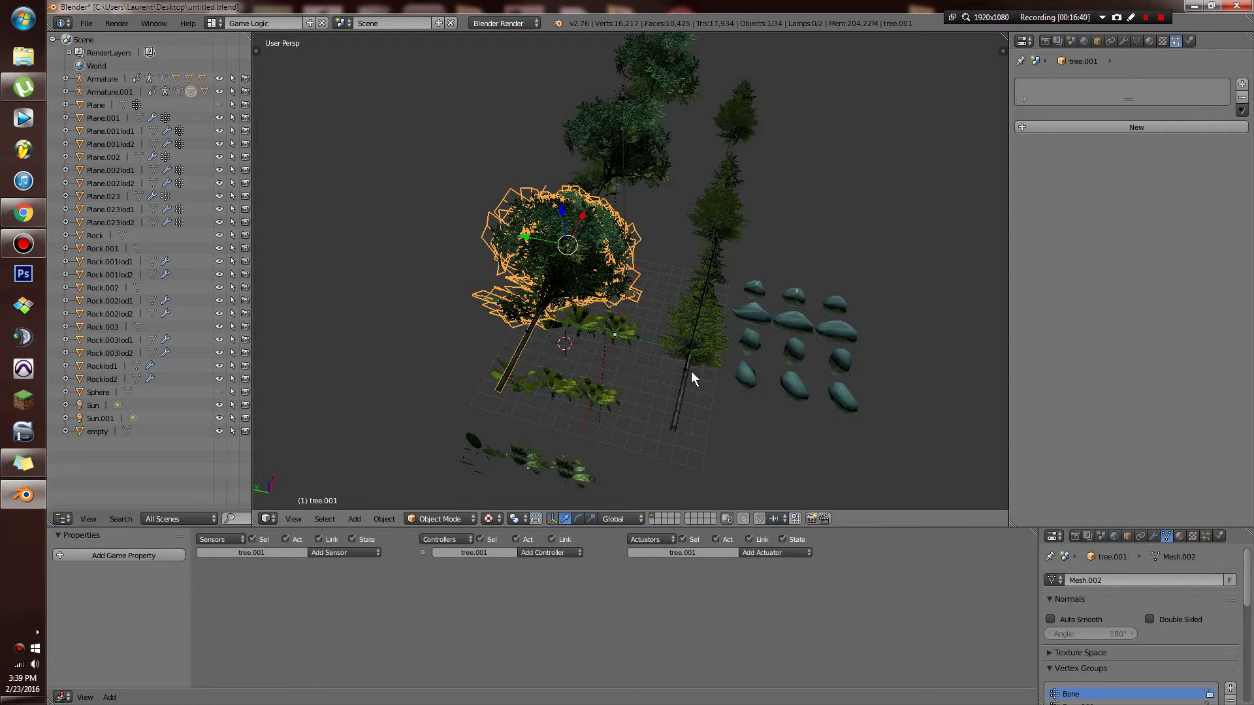
pyautogui.scroll(-1, 695, 382)
pyautogui.scroll(2, 711, 397)
pyautogui.scroll(-1, 666, 379)
pyautogui.press('z')
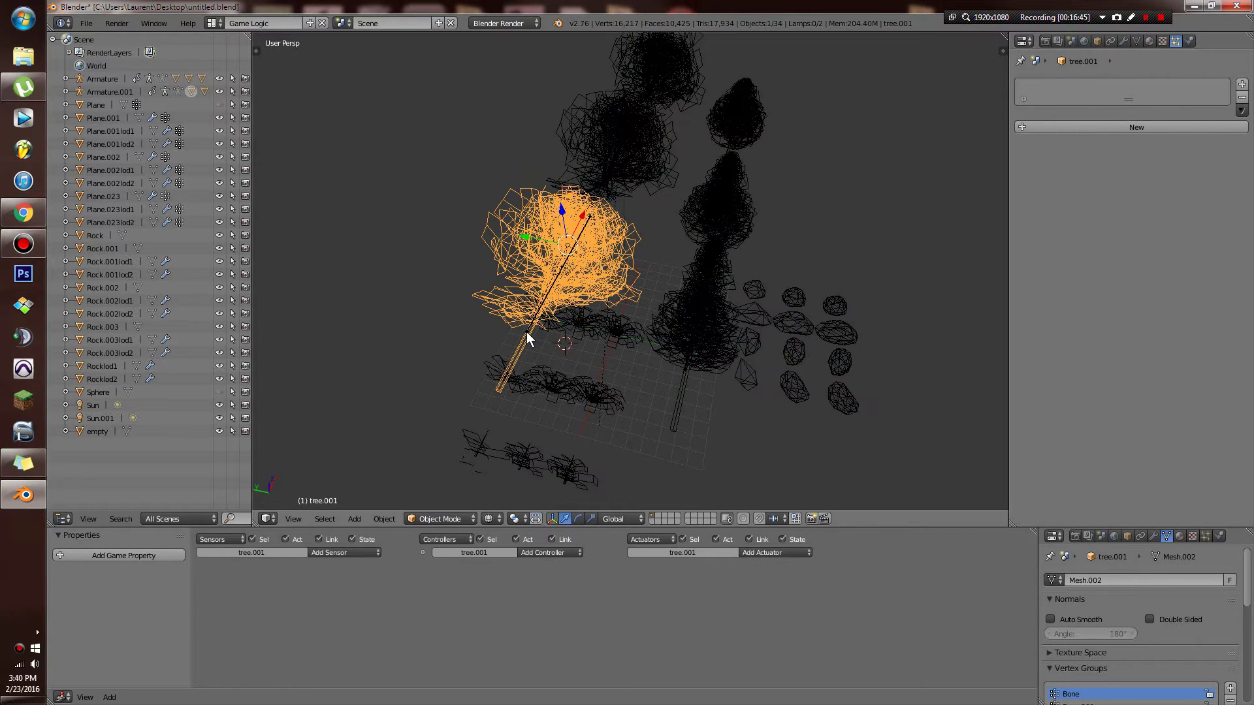
pyautogui.keyDown('shift'); pyautogui.rightClick(529, 334); pyautogui.keyUp('shift')
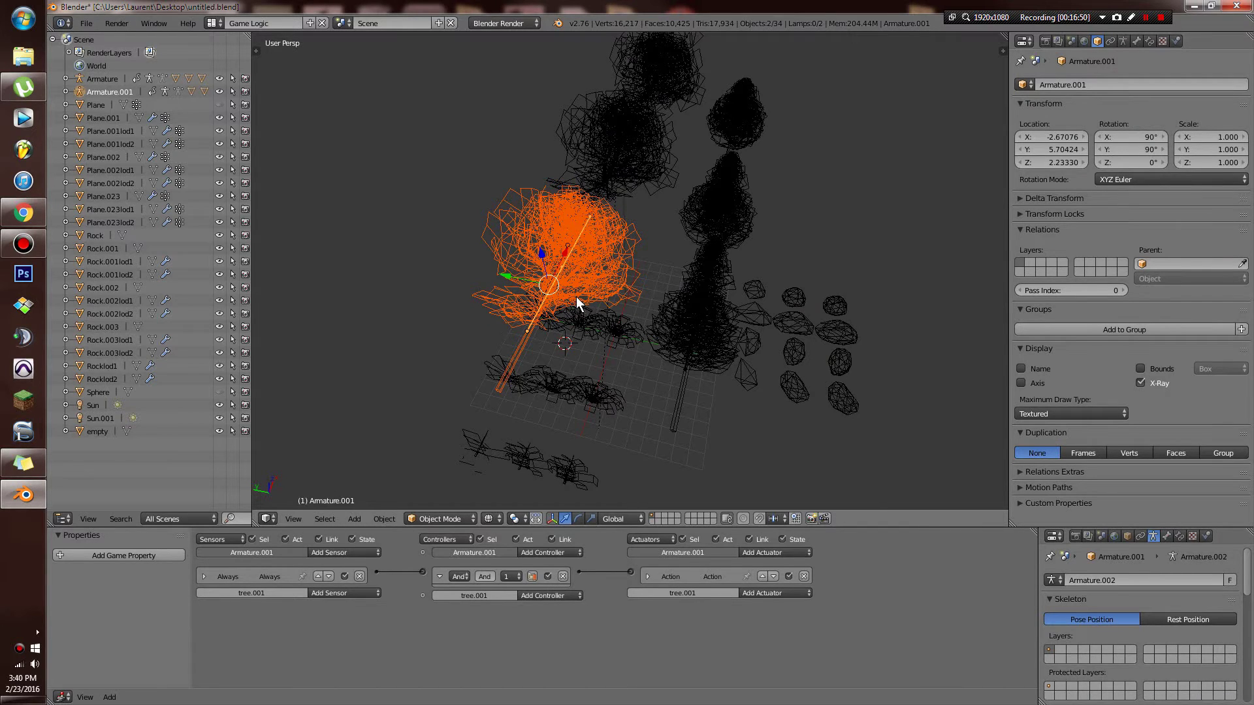
pyautogui.hotkey('ctrl', 'g')
pyautogui.click(1037, 354)
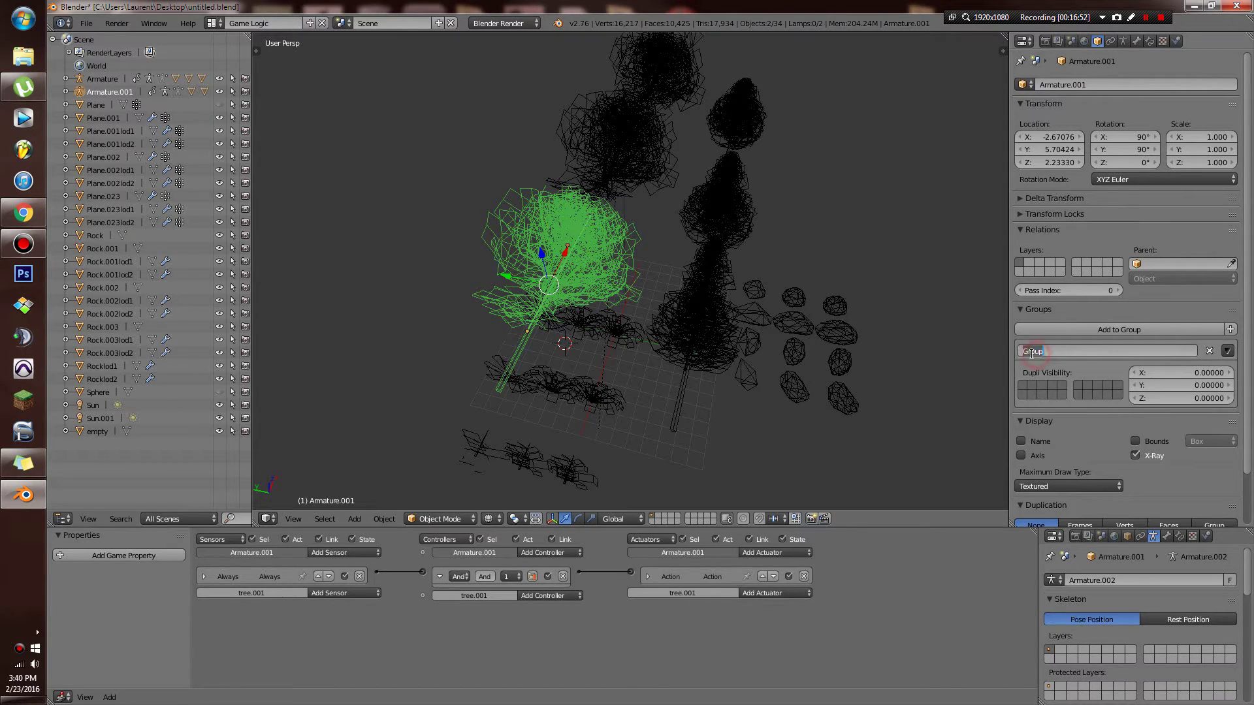
pyautogui.write('Tree1')
pyautogui.press('Return')
# Group the full-detail pine tree with its armature and name the group Tree2.
pyautogui.rightClick(683, 379)
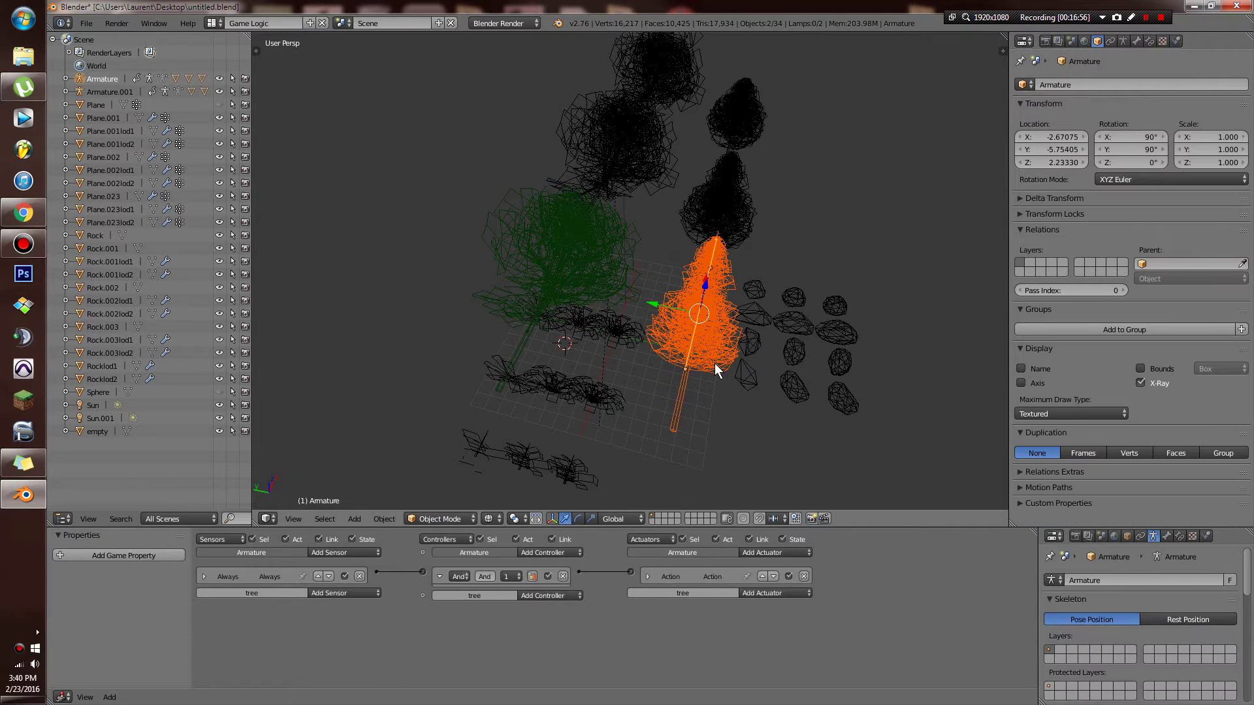
pyautogui.hotkey('ctrl', 'g')
pyautogui.click(1099, 346)
pyautogui.write('Tree')
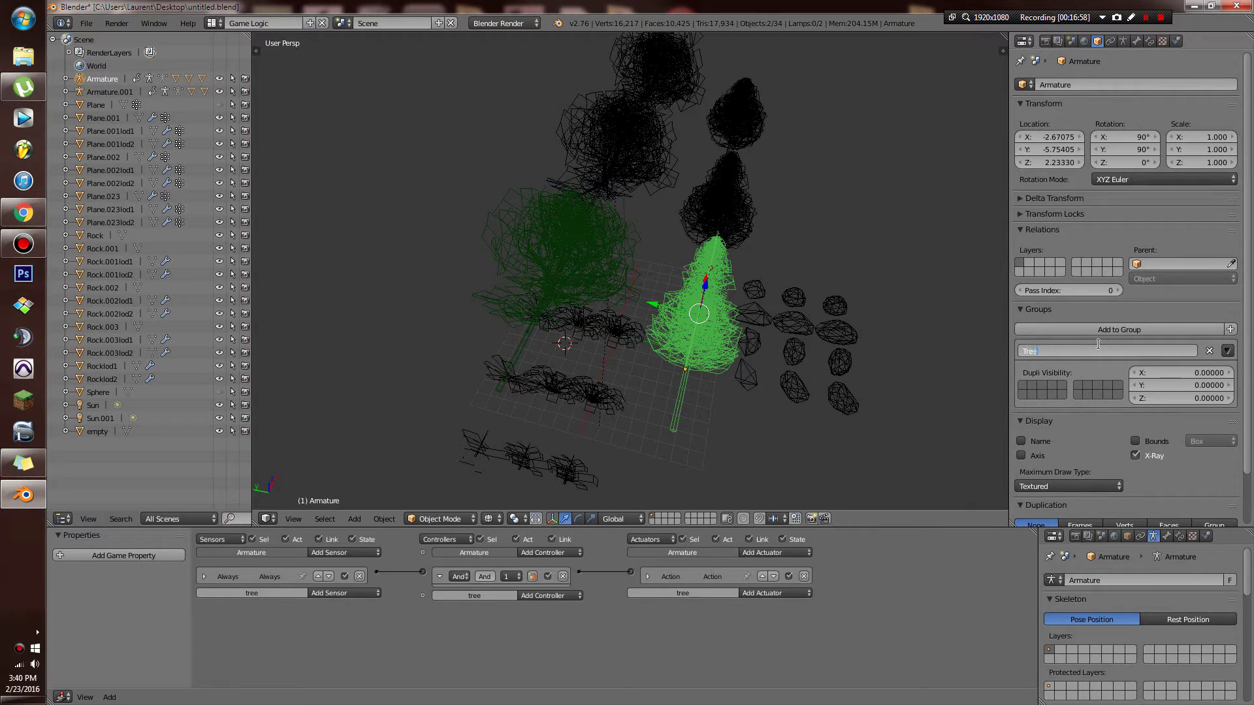
pyautogui.press('Return')
# Group the four full-detail rocks in the outermost row and name the group Rocks.
pyautogui.rightClick(849, 307)
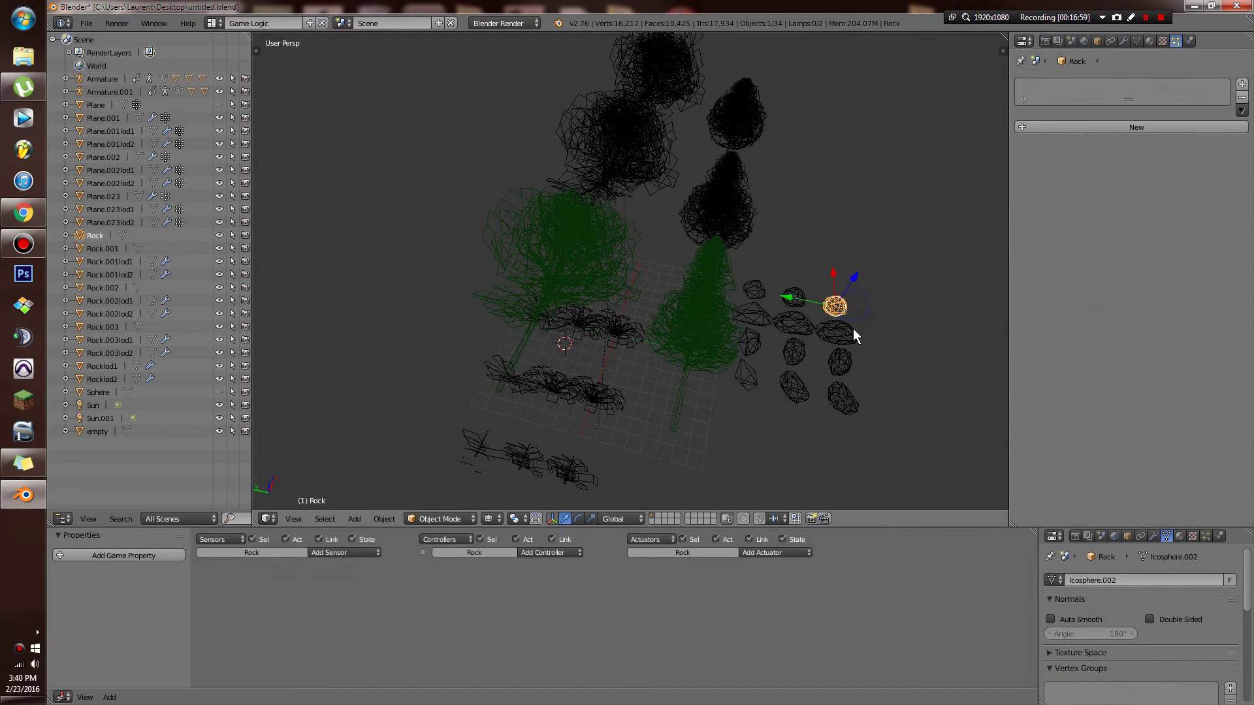
pyautogui.keyDown('shift'); pyautogui.rightClick(837, 333); pyautogui.keyUp('shift')
pyautogui.keyDown('shift'); pyautogui.rightClick(840, 361); pyautogui.keyUp('shift')
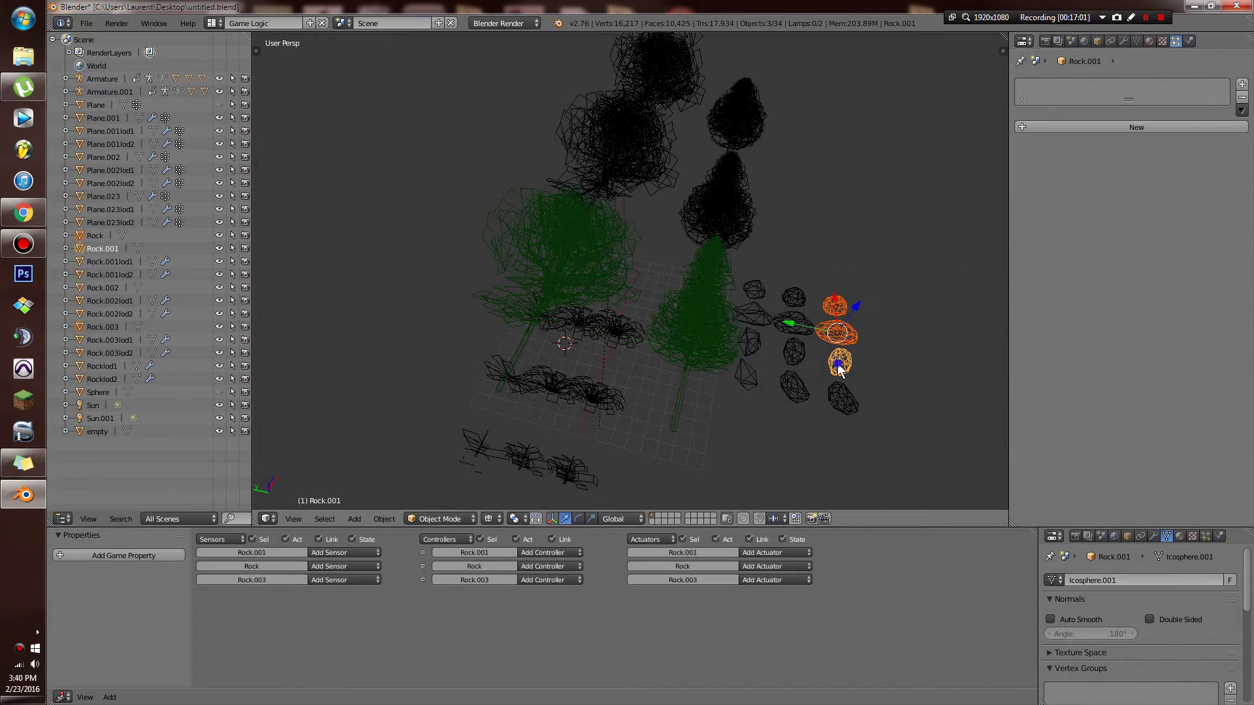
pyautogui.keyDown('shift'); pyautogui.rightClick(843, 400); pyautogui.keyUp('shift')
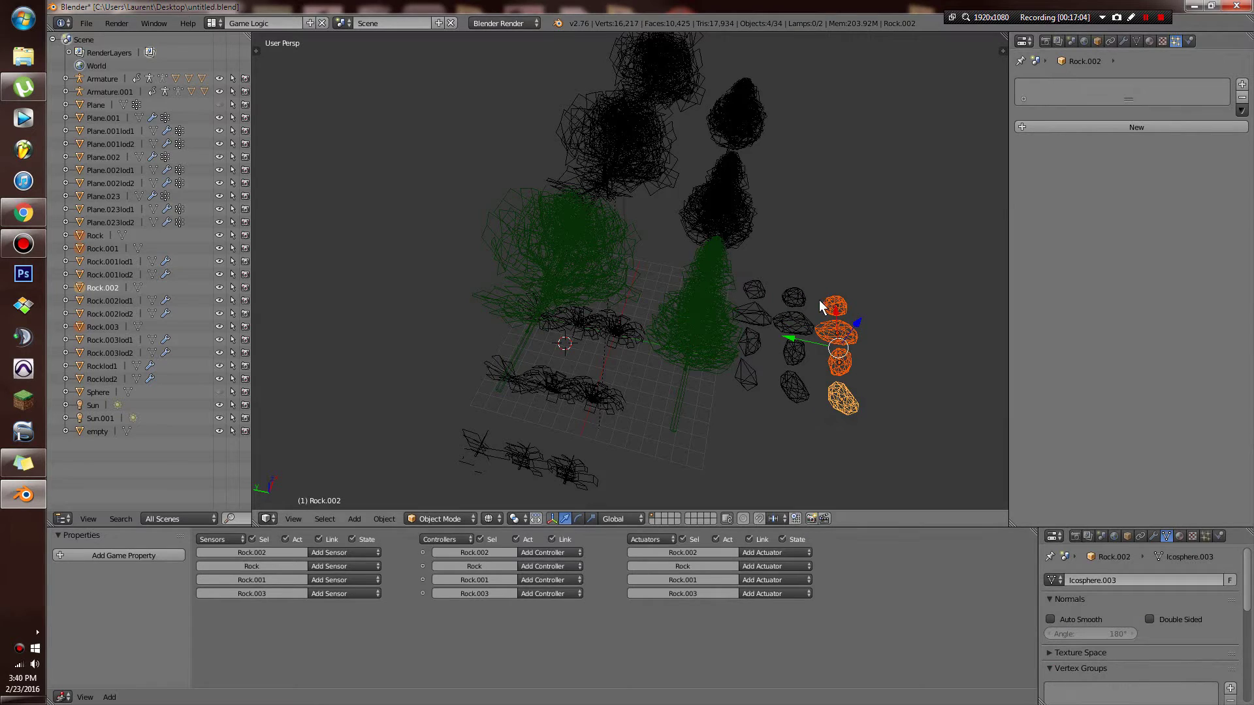
pyautogui.hotkey('ctrl', 'g')
pyautogui.click(1097, 41)
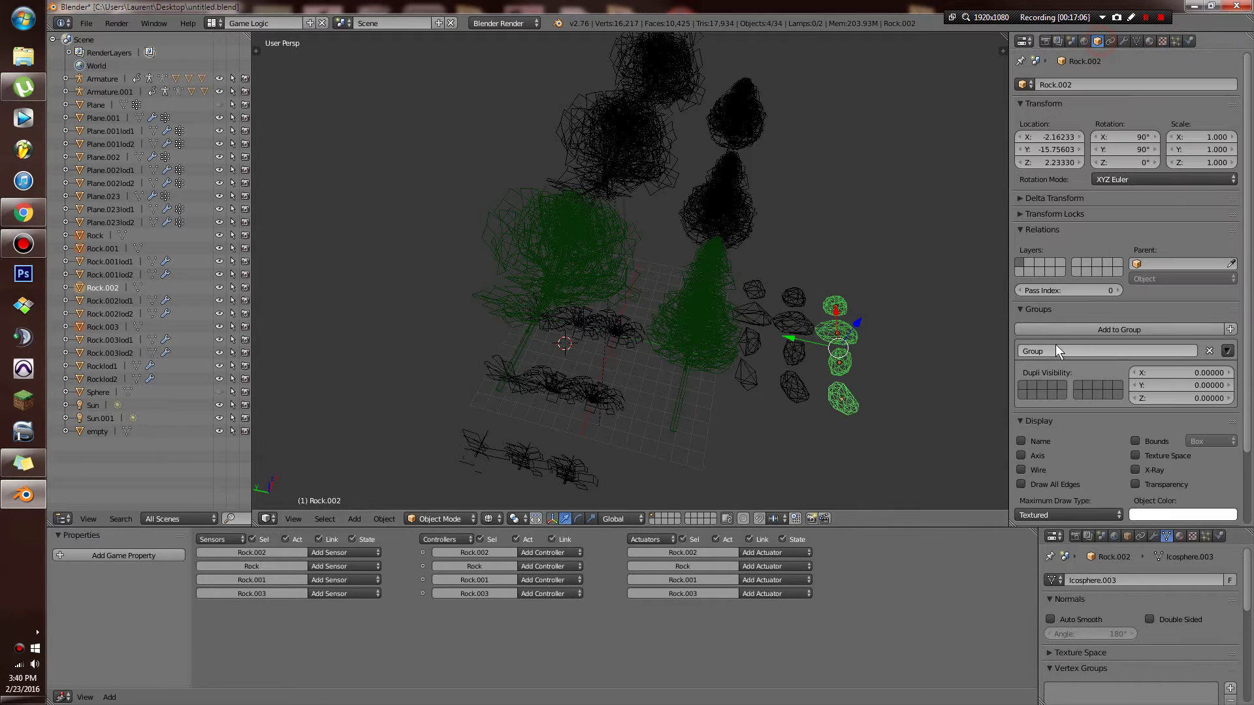
pyautogui.click(1054, 351)
pyautogui.write('Ri')
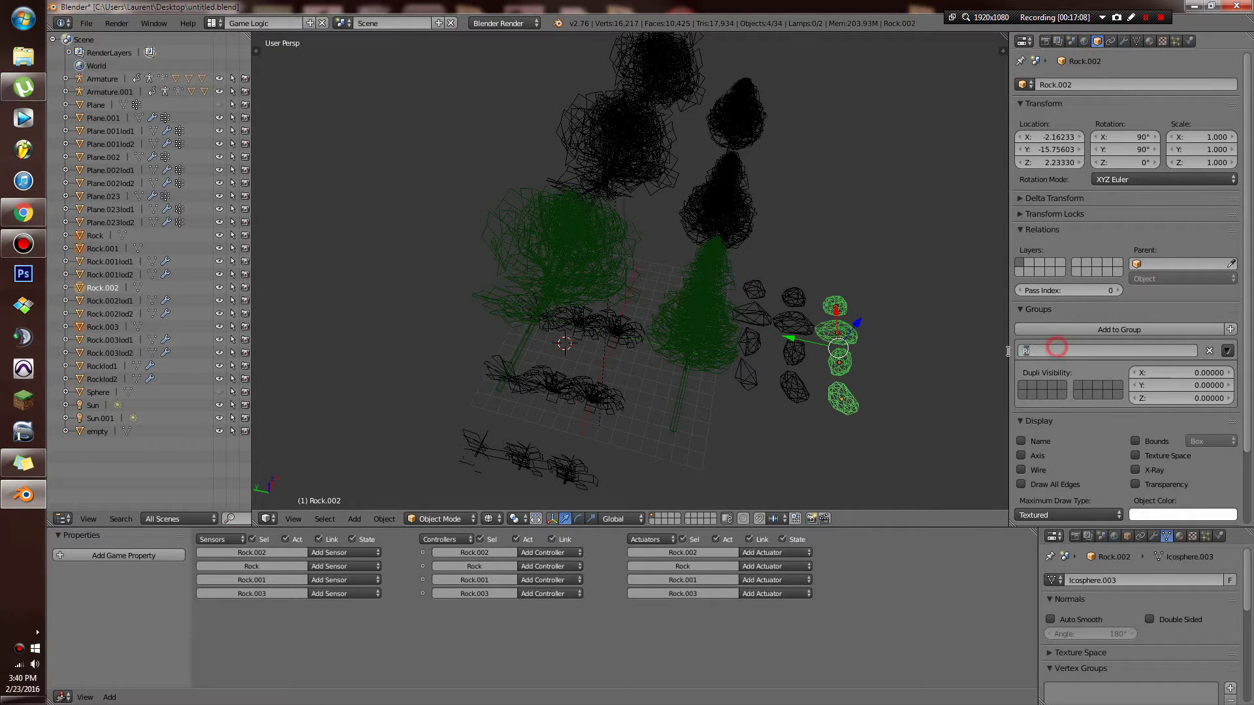
pyautogui.press('BackSpace')
pyautogui.write('ocks')
pyautogui.press('Return')
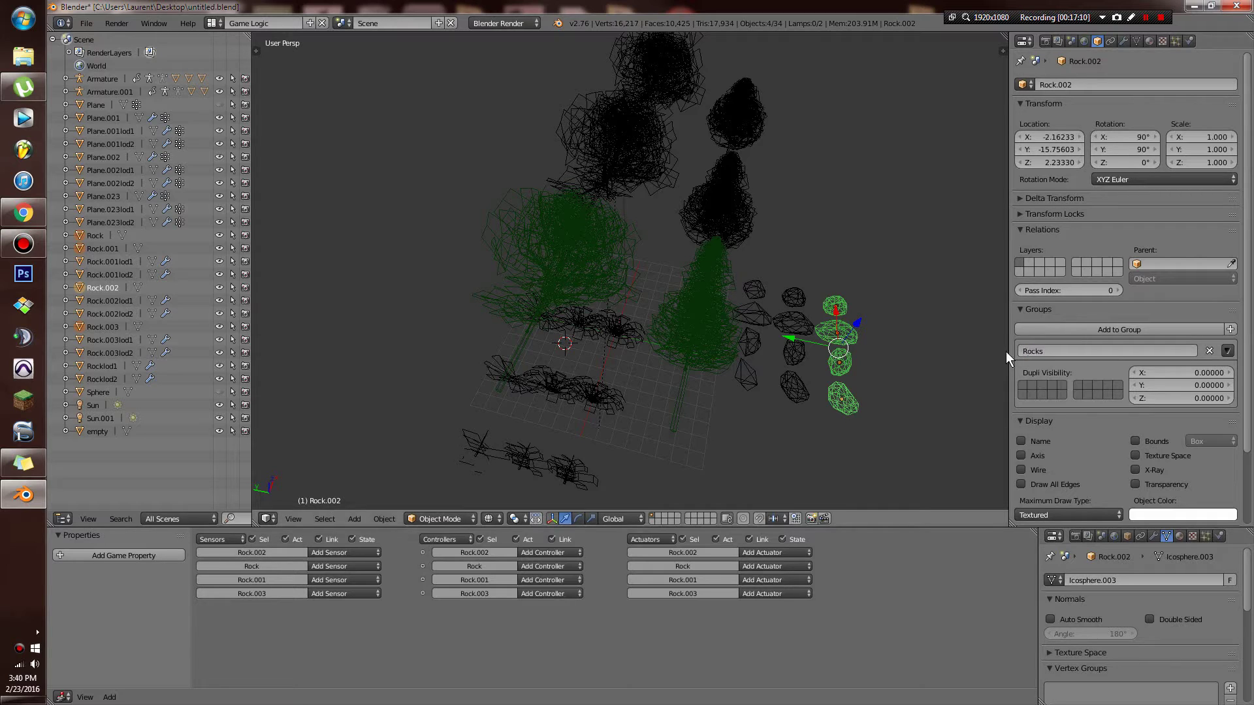
# Group the three full-detail ground plants nearest the pine tree and name the group Fern.
pyautogui.press('a')
pyautogui.press('c')
pyautogui.moveTo(579, 460)
pyautogui.mouseDown()
pyautogui.moveTo(617, 340)
pyautogui.moveTo(580, 482)
pyautogui.mouseUp()
pyautogui.rightClick(580, 481)
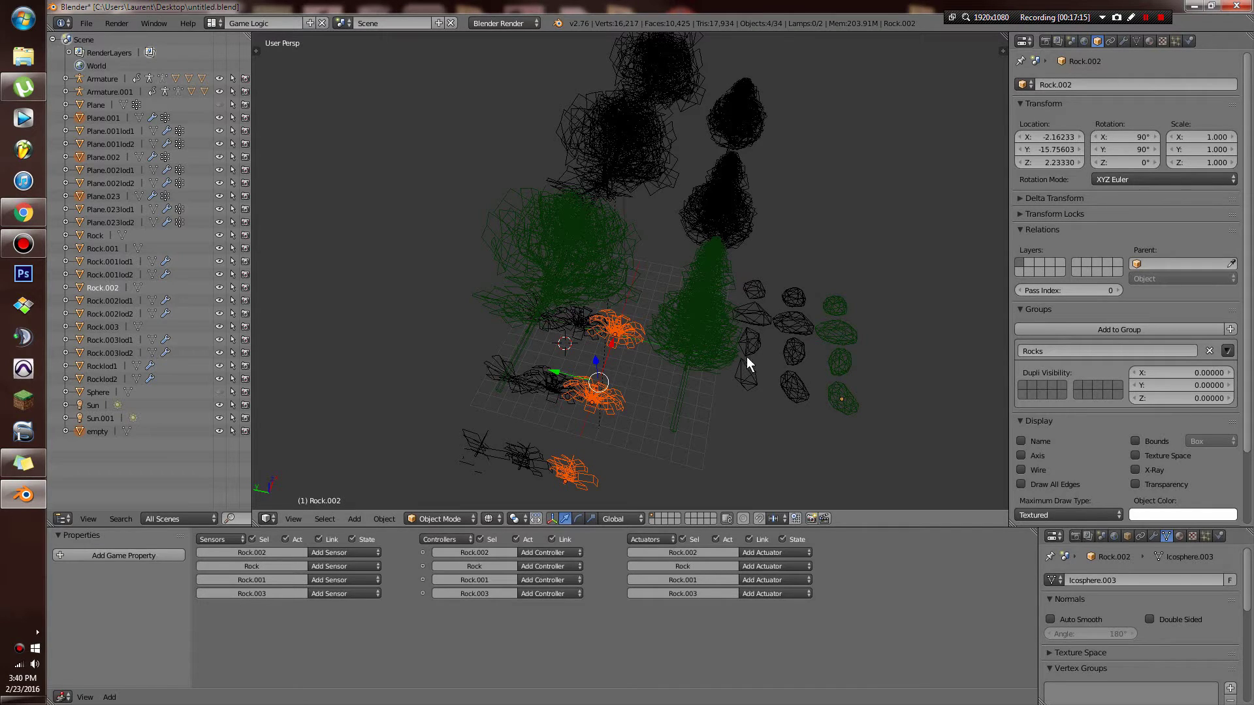
pyautogui.hotkey('ctrl', 'g')
pyautogui.rightClick(634, 332)
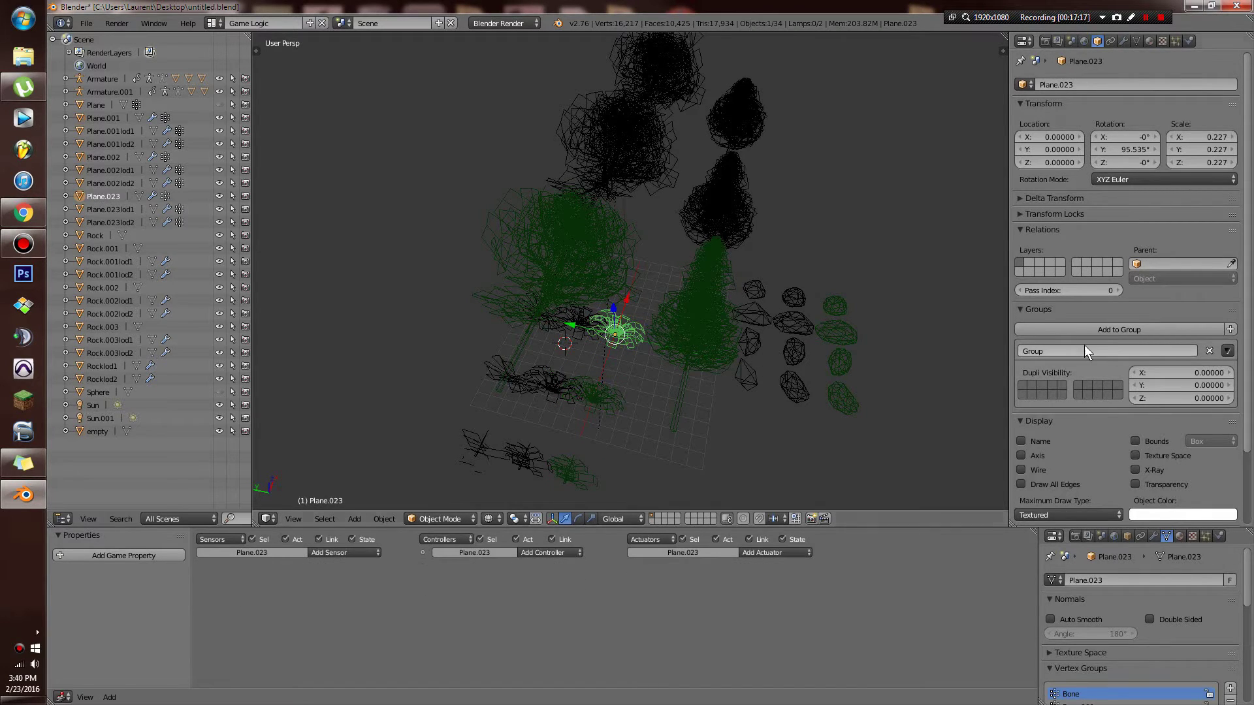
pyautogui.click(1064, 352)
pyautogui.write('Fern')
pyautogui.press('Return')
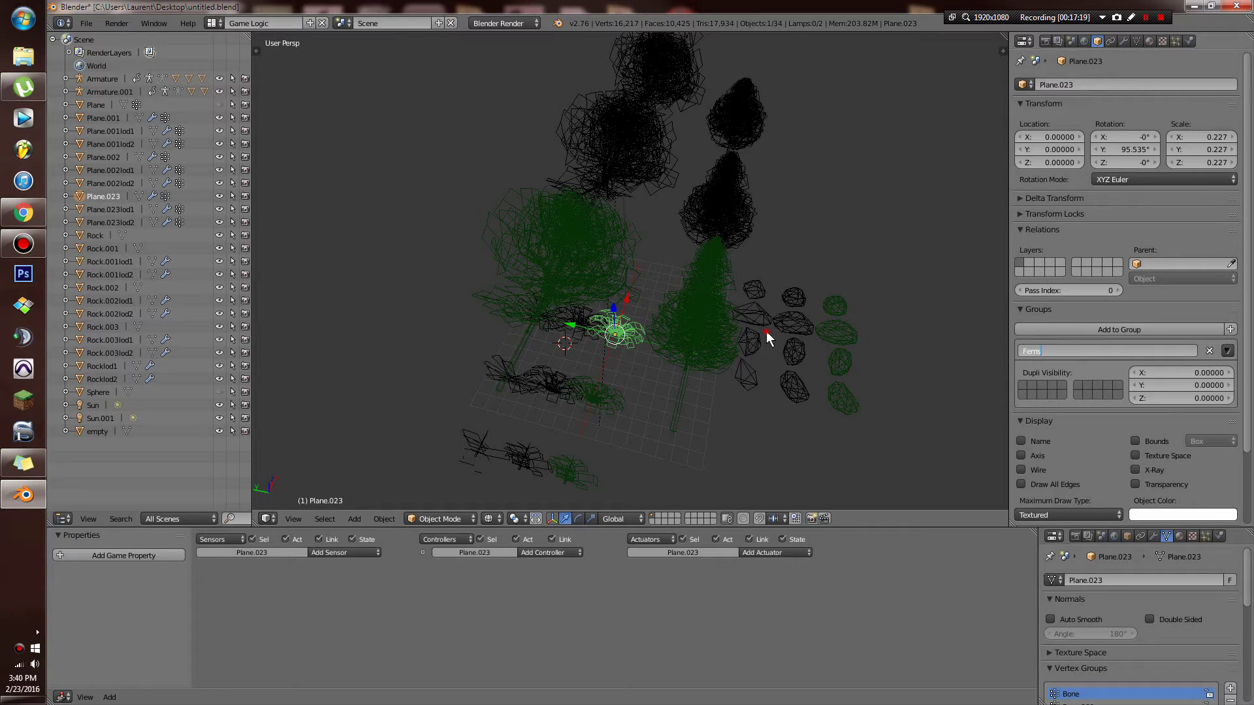
pyautogui.keyDown('alt'); pyautogui.rightClick(766, 331); pyautogui.keyUp('alt')
pyautogui.click(706, 340)
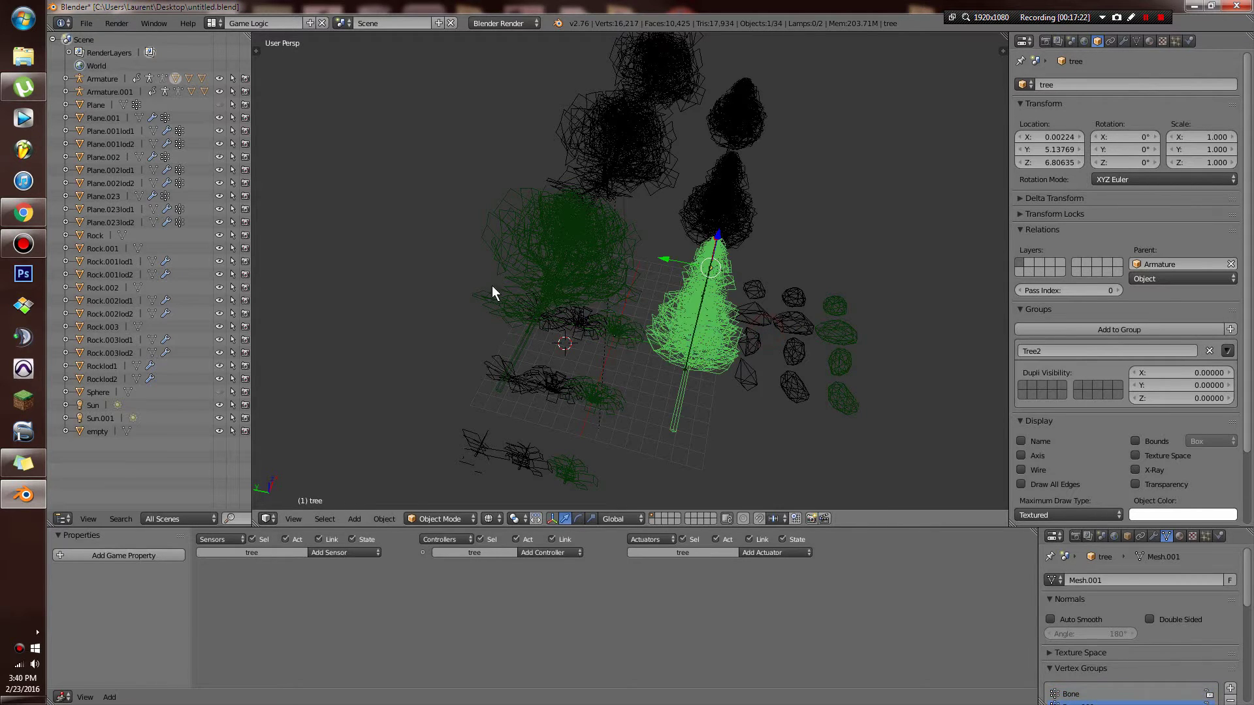
pyautogui.rightClick(691, 350)
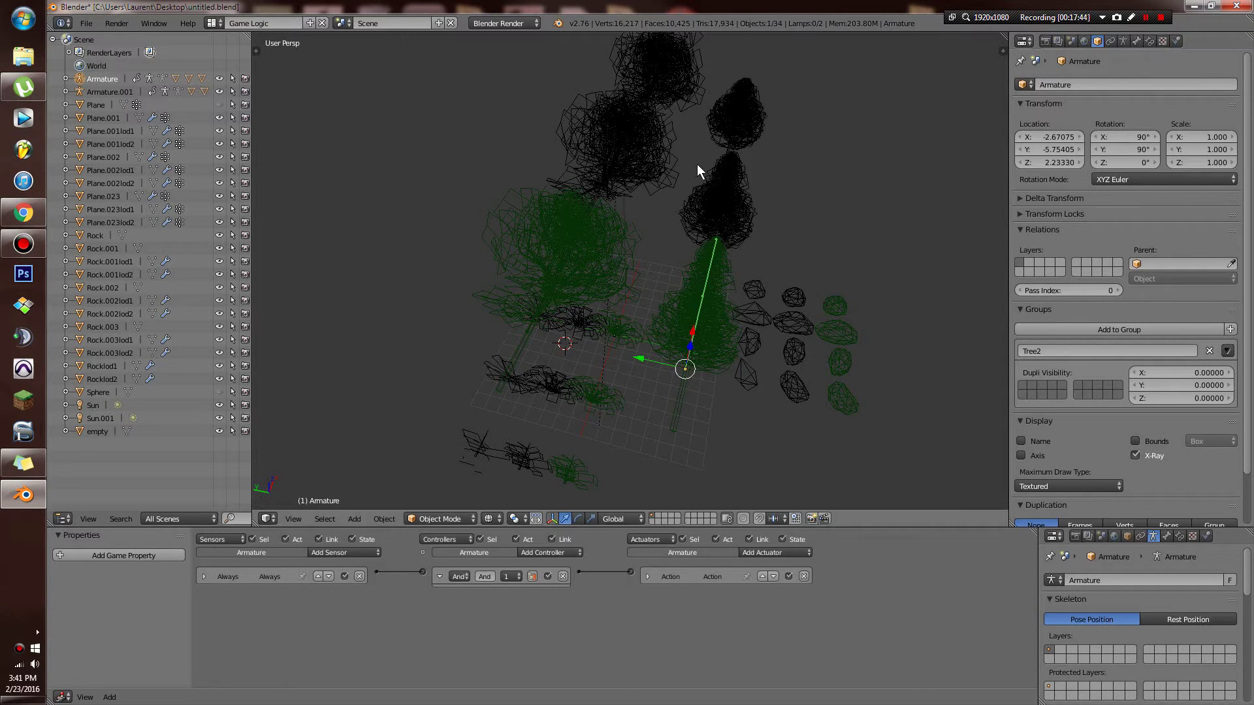
pyautogui.moveTo(575, 124); pyautogui.dragTo(616, 235, button='middle')
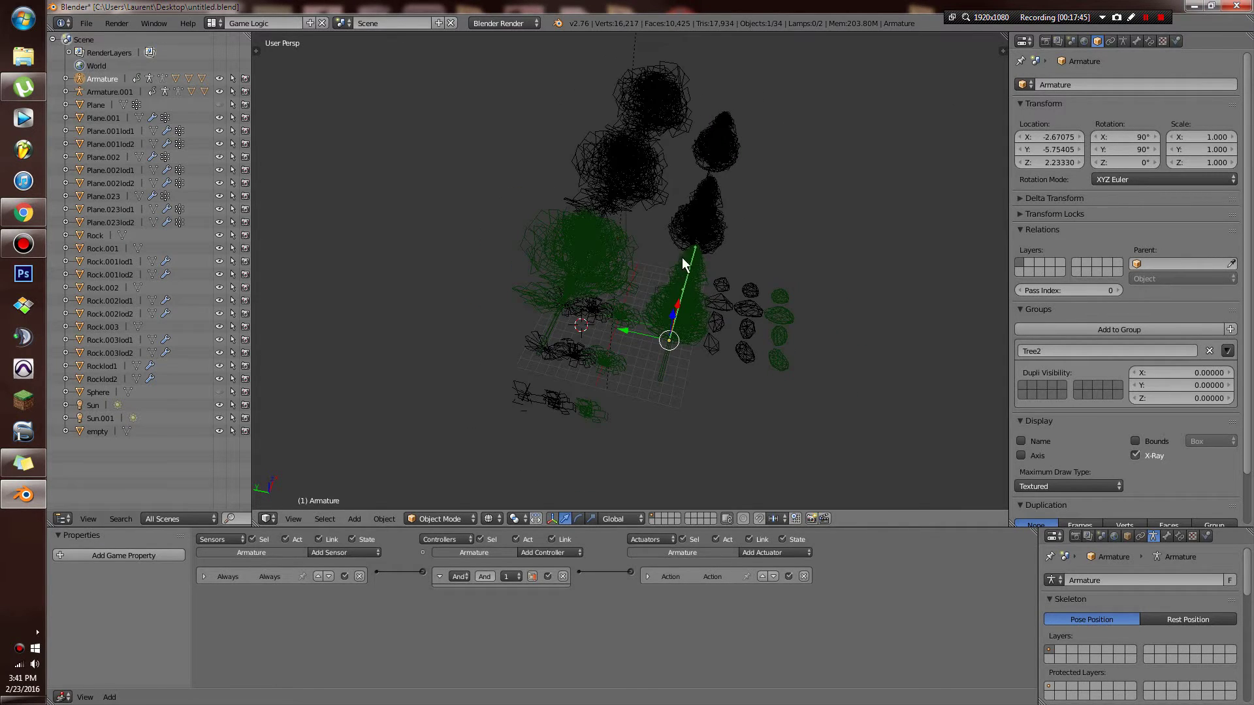
pyautogui.rightClick(694, 322)
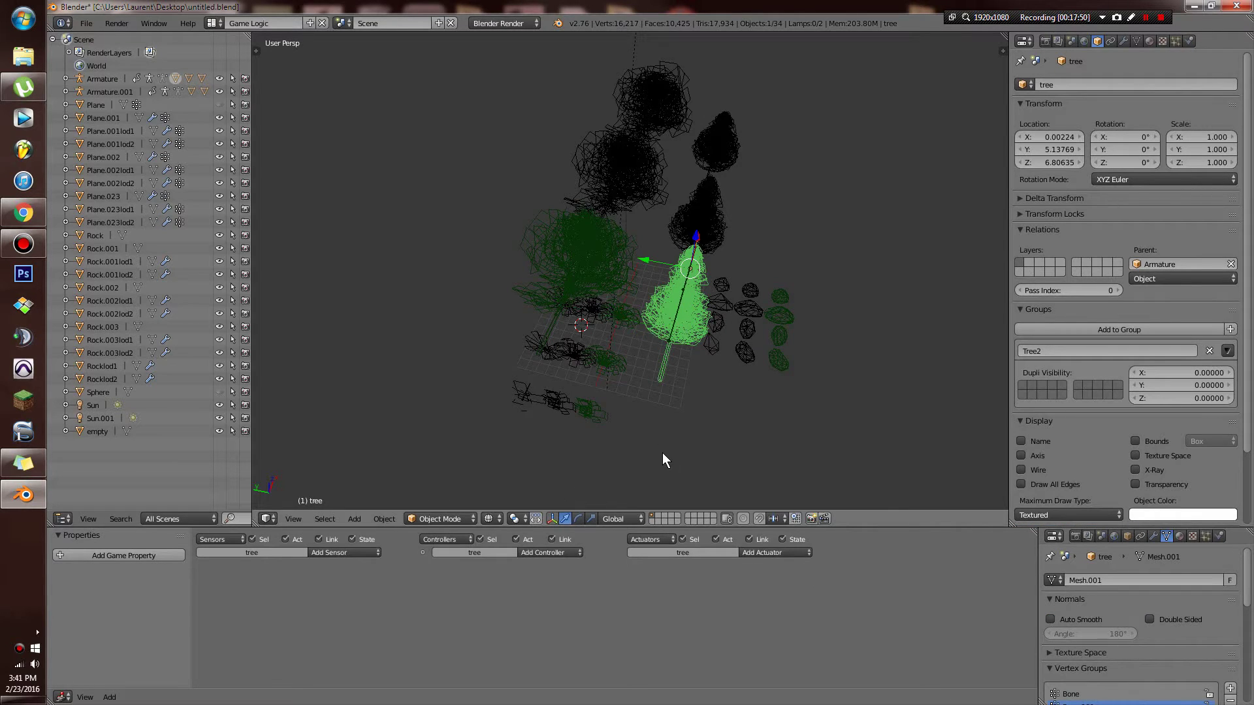
# Reveal all hidden objects, including the terrain and sky dome, and deselect everything in wireframe display.
pyautogui.hotkey('alt', 'h')
pyautogui.moveTo(663, 452)
pyautogui.mouseDown(button='middle')
pyautogui.moveTo(706, 414)
pyautogui.moveTo(672, 442)
pyautogui.mouseUp(button='middle')
pyautogui.hotkey('alt', 'z')
pyautogui.press('a')
pyautogui.press('z')
pyautogui.scroll(-3, 678, 434)
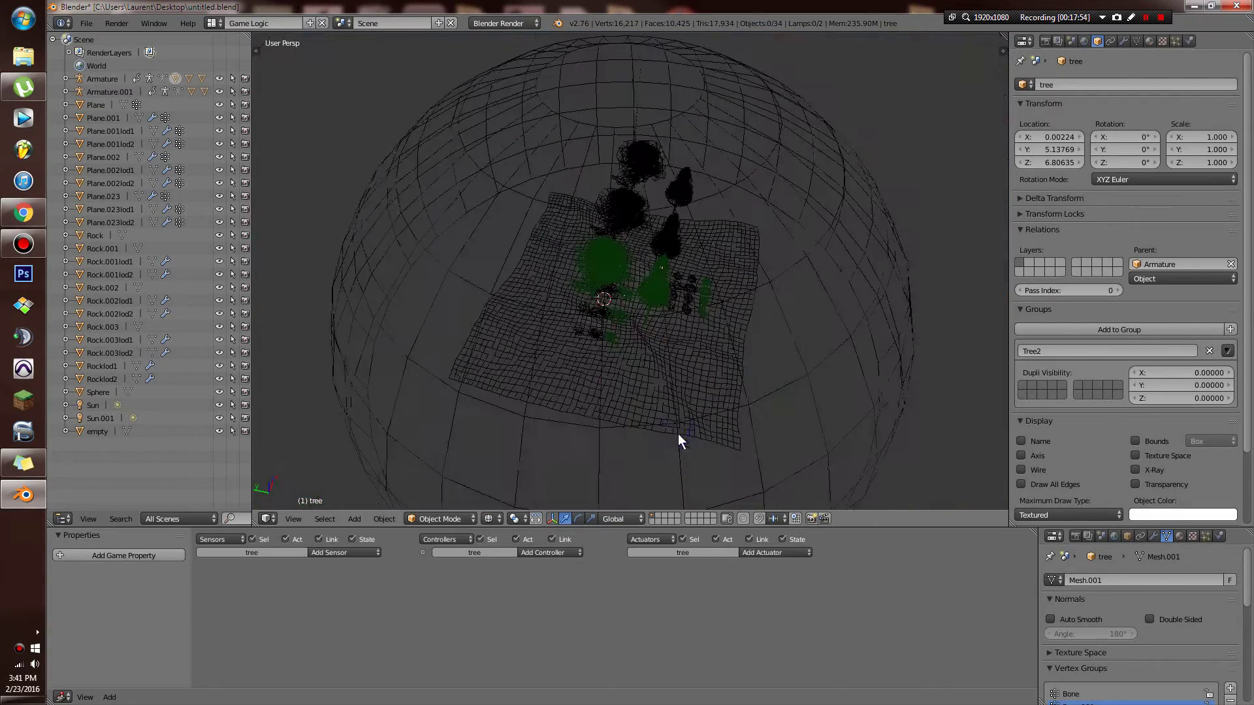
pyautogui.scroll(-5, 635, 317)
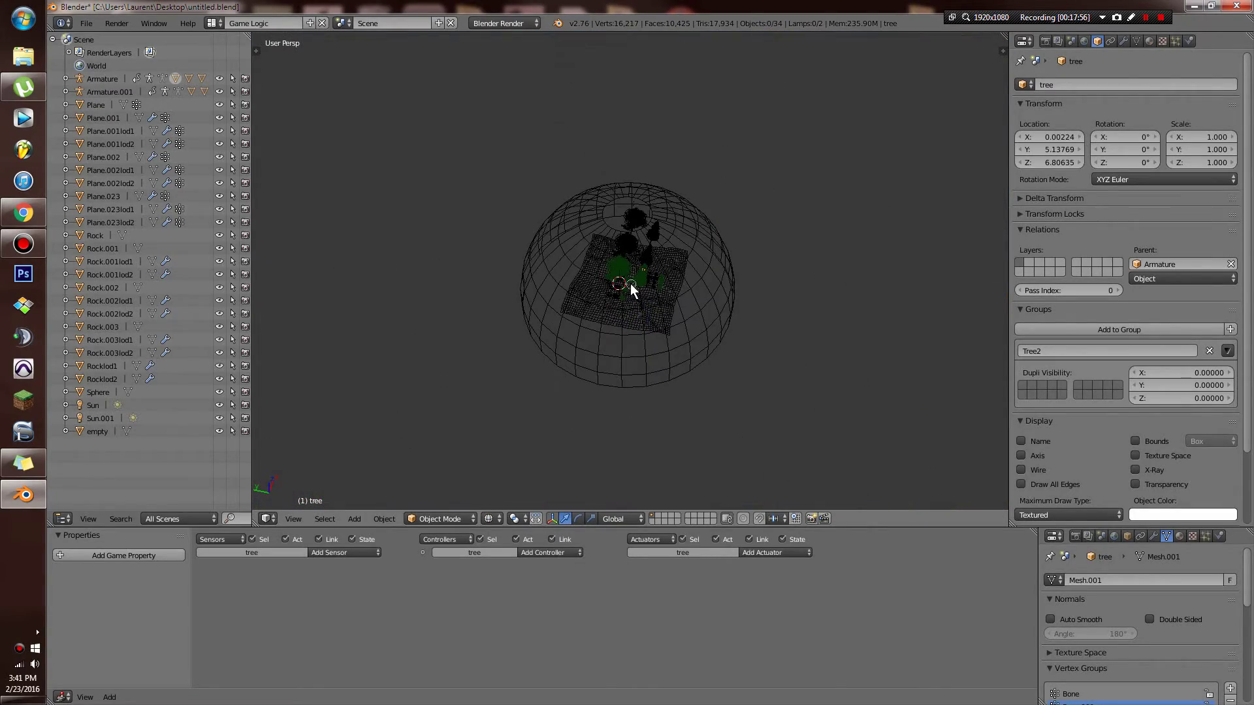
# Move all trees, plants, rocks and other helper objects to a separate layer, leaving out the terrain, sky dome and both sun lamps.
pyautogui.scroll(5, 630, 284)
pyautogui.press('c')
pyautogui.moveTo(596, 336)
pyautogui.mouseDown()
pyautogui.moveTo(560, 384)
pyautogui.moveTo(728, 336)
pyautogui.moveTo(617, 171)
pyautogui.moveTo(728, 196)
pyautogui.mouseUp()
pyautogui.press('Escape')
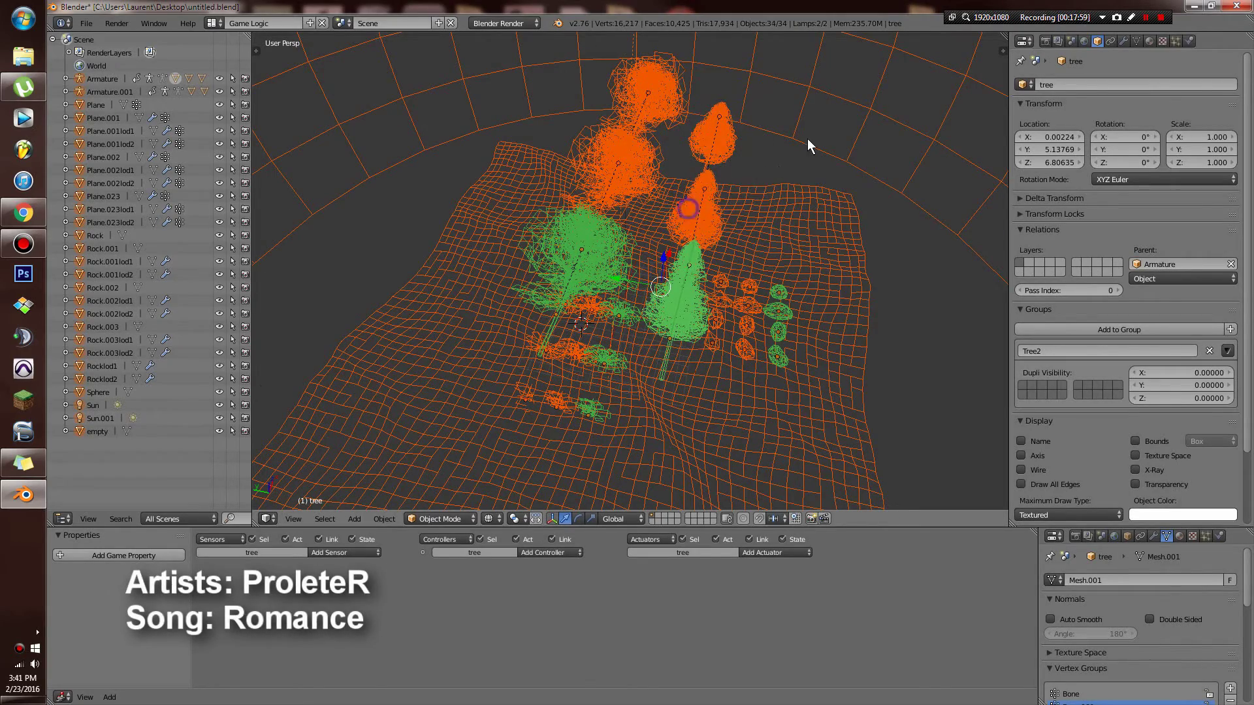
pyautogui.keyDown('shift'); pyautogui.rightClick(809, 148); pyautogui.keyUp('shift')
pyautogui.keyDown('shift'); pyautogui.rightClick(810, 148); pyautogui.keyUp('shift')
pyautogui.keyDown('shift'); pyautogui.rightClick(818, 210); pyautogui.keyUp('shift')
pyautogui.keyDown('shift'); pyautogui.rightClick(817, 210); pyautogui.keyUp('shift')
pyautogui.scroll(-2, 810, 203)
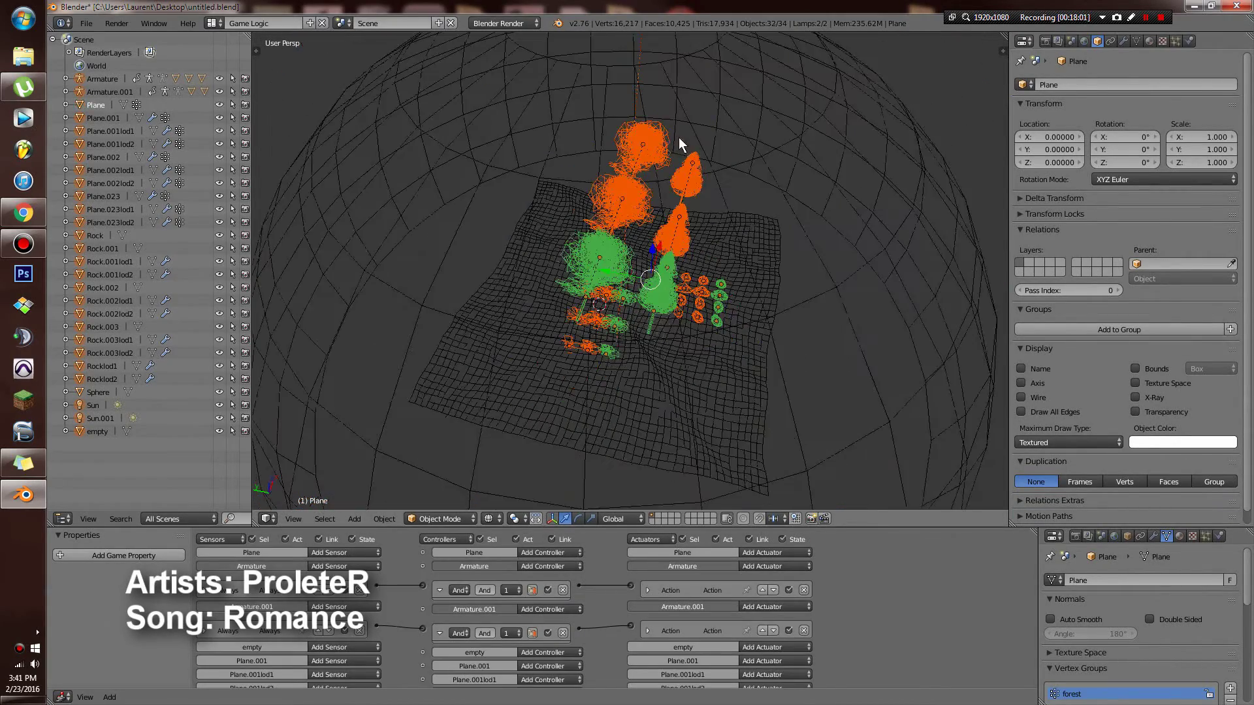
pyautogui.press('c')
pyautogui.press('Escape')
pyautogui.scroll(-3, 668, 104)
pyautogui.scroll(6, 649, 151)
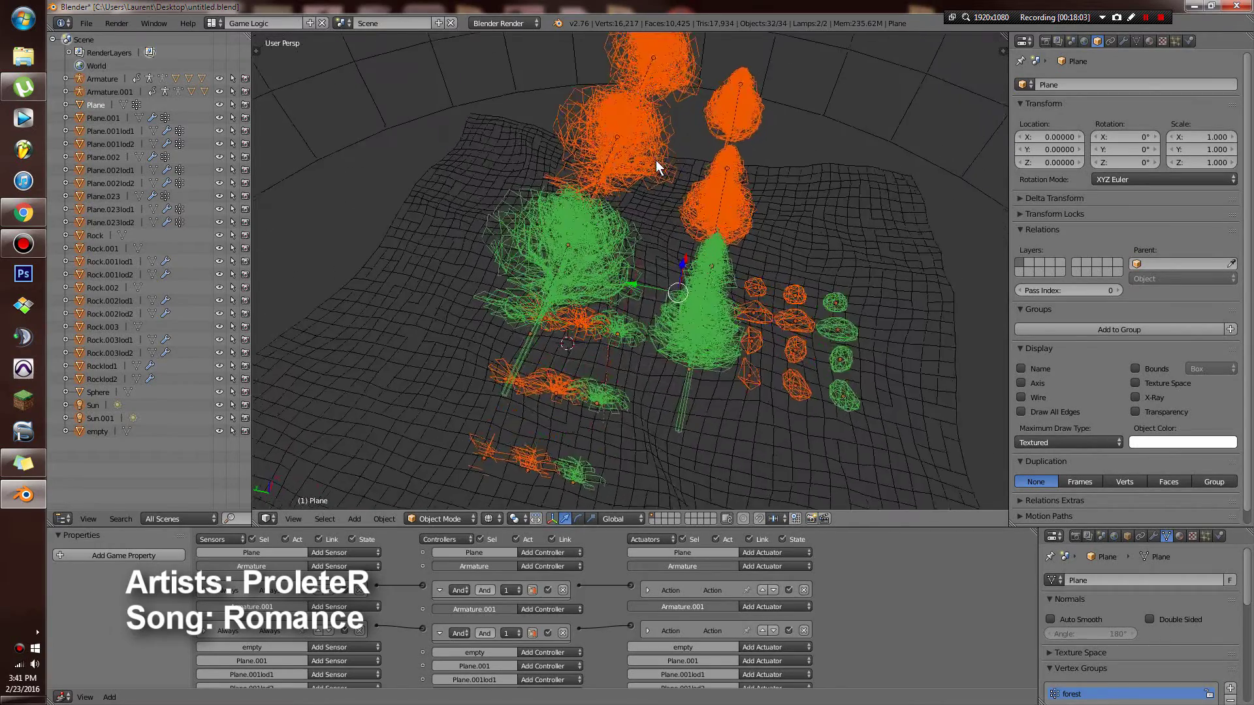
pyautogui.moveTo(656, 159)
pyautogui.mouseDown(button='middle')
pyautogui.moveTo(615, 148)
pyautogui.moveTo(686, 110)
pyautogui.mouseUp(button='middle')
pyautogui.press('c')
pyautogui.middleClick(657, 97)
pyautogui.press('Escape')
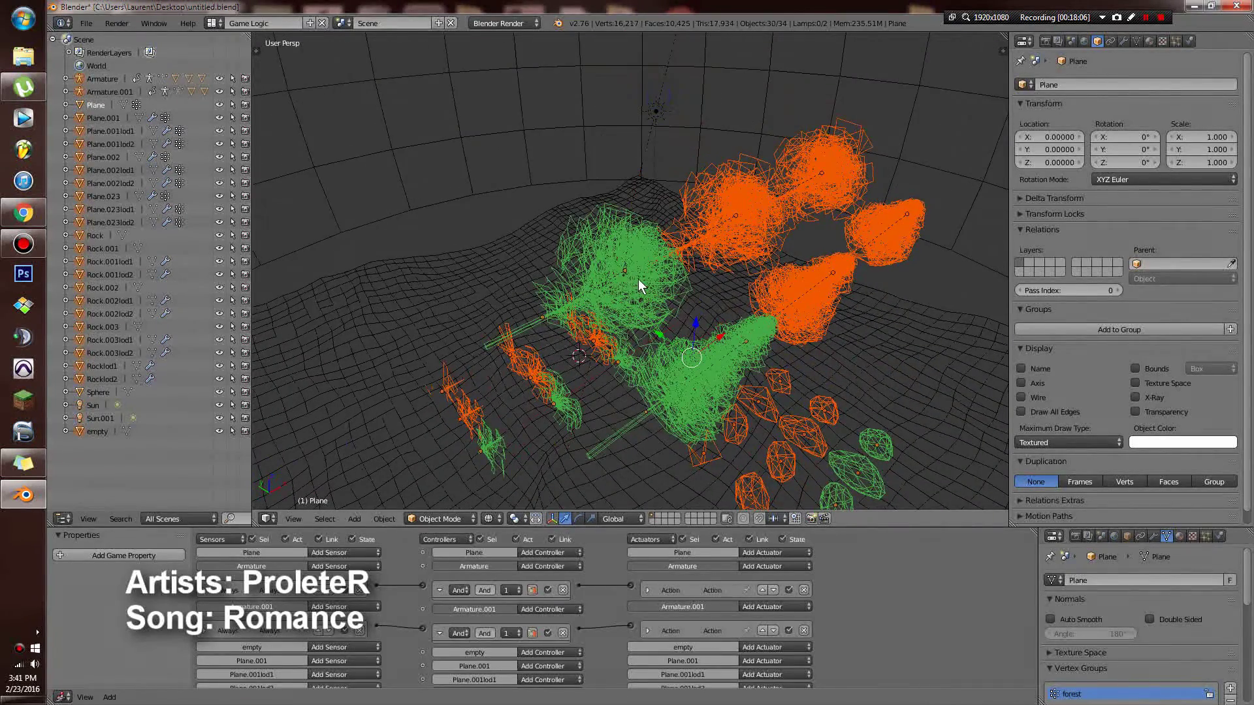
pyautogui.press('m')
pyautogui.click(744, 304)
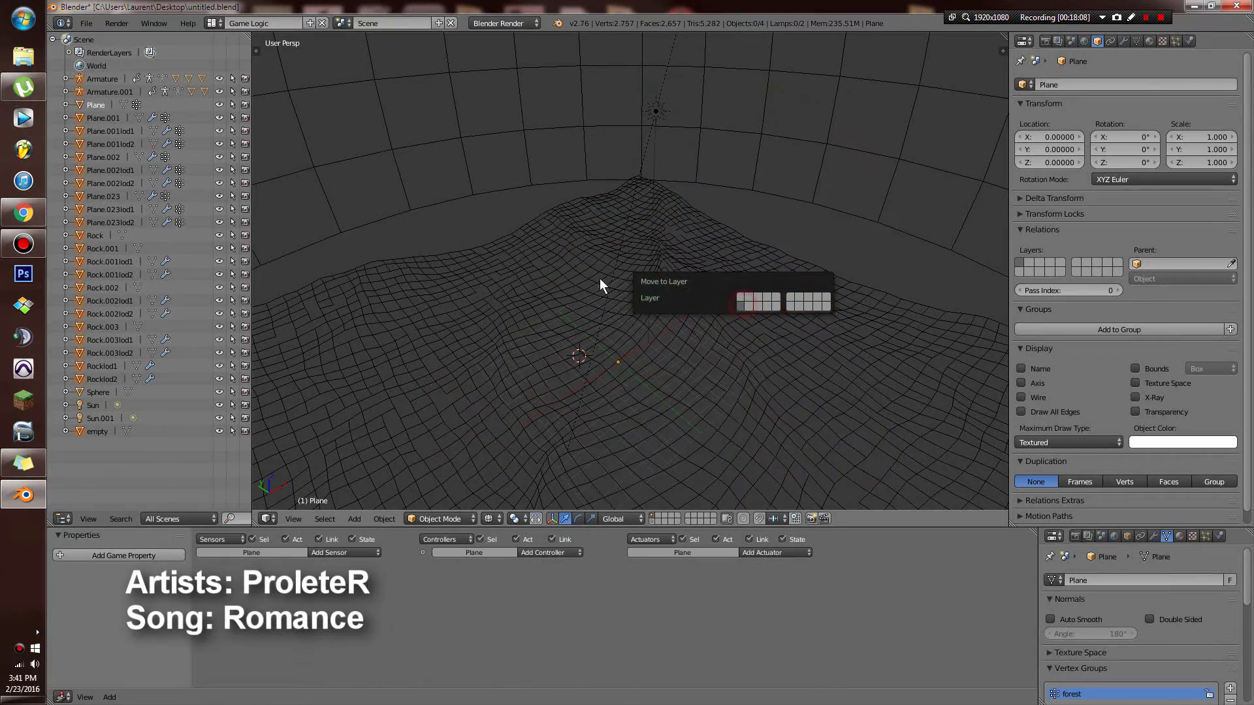
# Select the terrain plane, switch the viewport to textured display and snap the 3D cursor to the center.
pyautogui.rightClick(674, 300)
pyautogui.press('super')
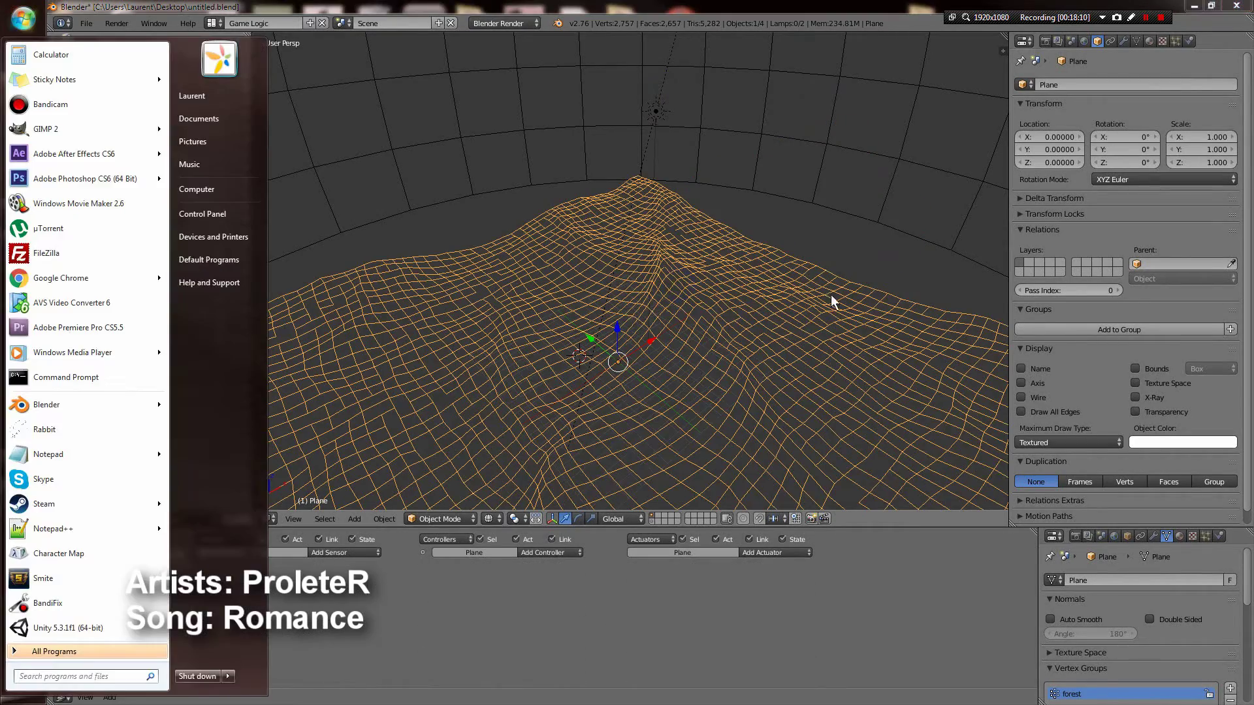
pyautogui.rightClick(685, 320)
pyautogui.press('z')
pyautogui.rightClick(802, 308)
pyautogui.hotkey('alt', 'z')
pyautogui.hotkey('shift', 's')
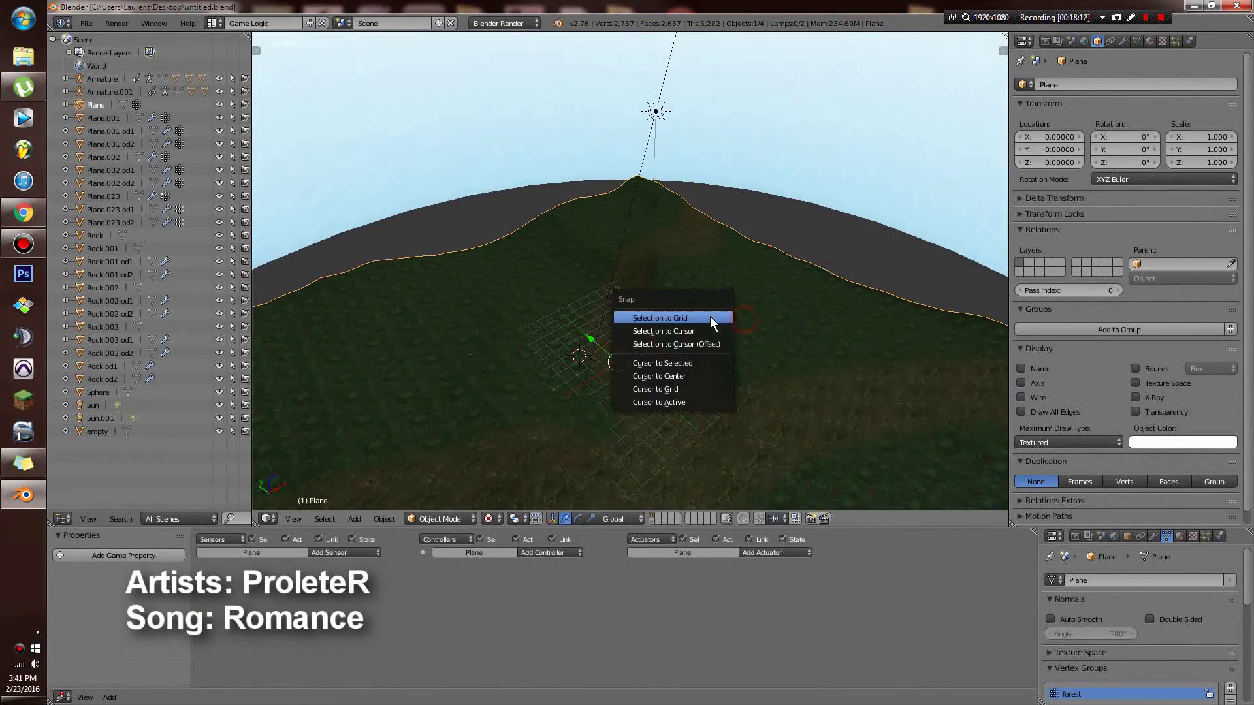
pyautogui.click(685, 374)
# Enter Edit Mode on the terrain plane and clear its mesh selection.
pyautogui.moveTo(738, 315); pyautogui.dragTo(735, 241, button='middle')
pyautogui.press('Tab')
pyautogui.press('a')
pyautogui.moveTo(346, 215); pyautogui.dragTo(339, 199, button='middle')
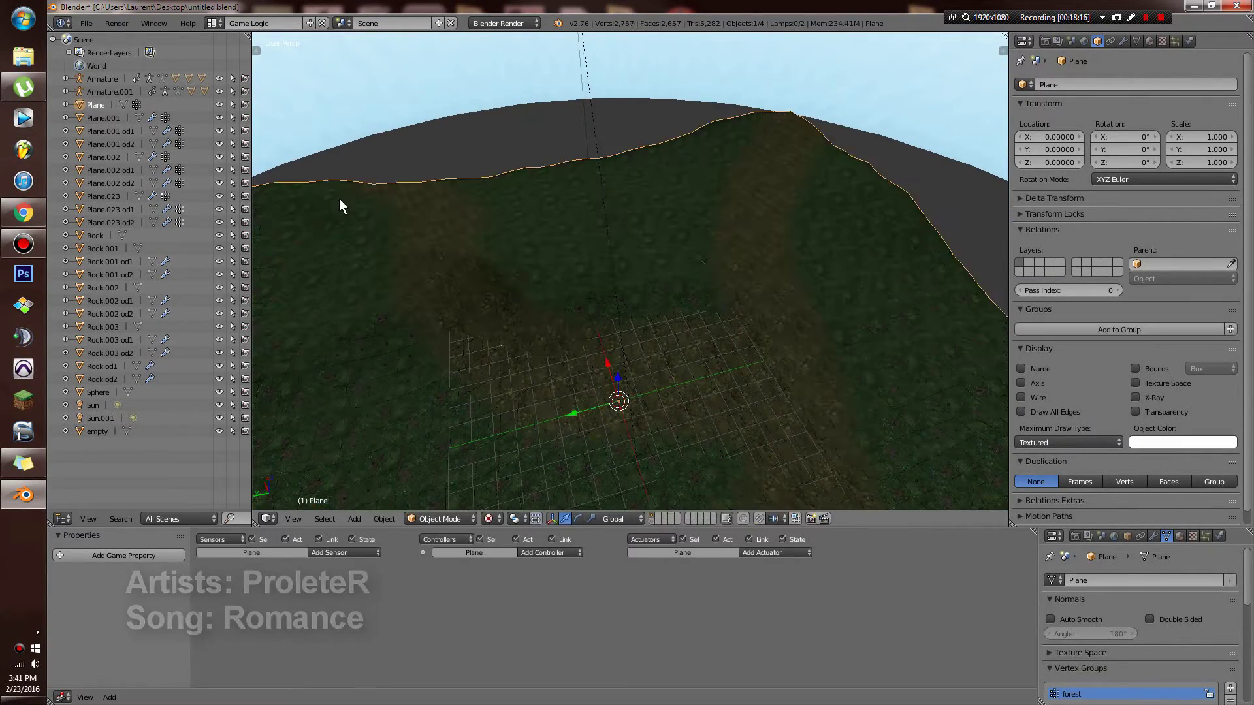
# Look through the terrain mesh's editing tools, options, shading and creation settings for an origin command.
pyautogui.press('t')
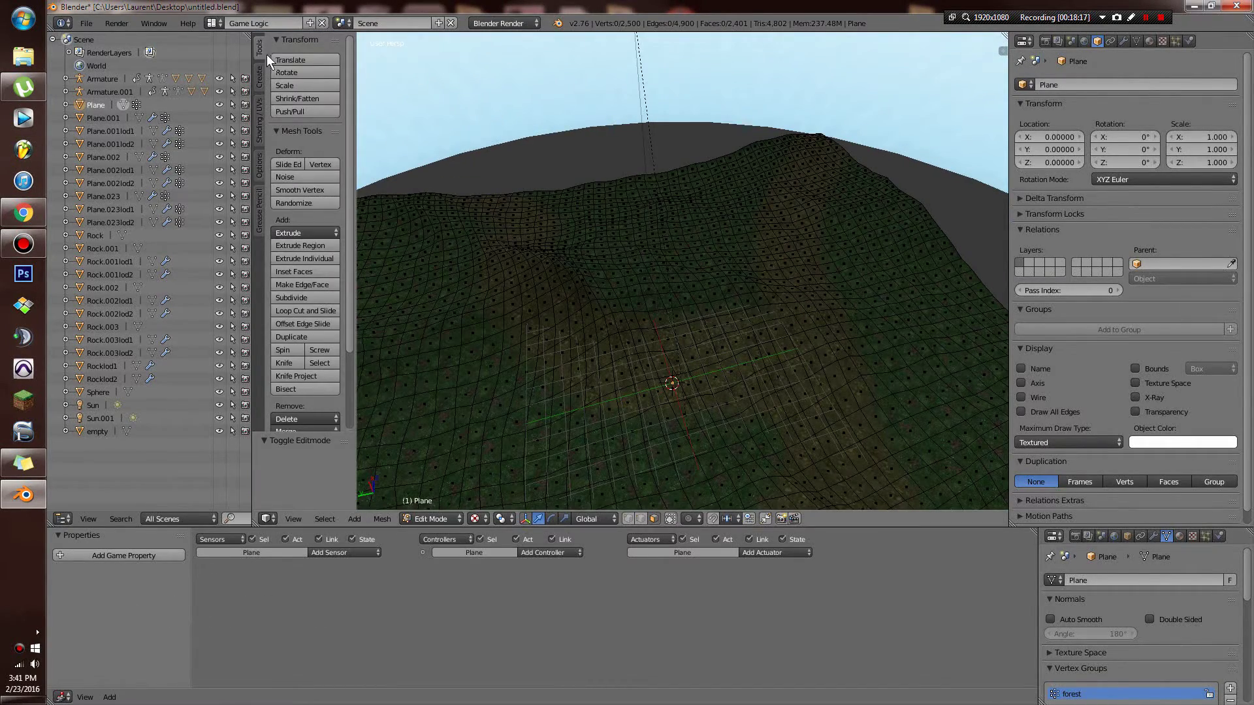
pyautogui.scroll(-3, 301, 248)
pyautogui.scroll(2, 287, 118)
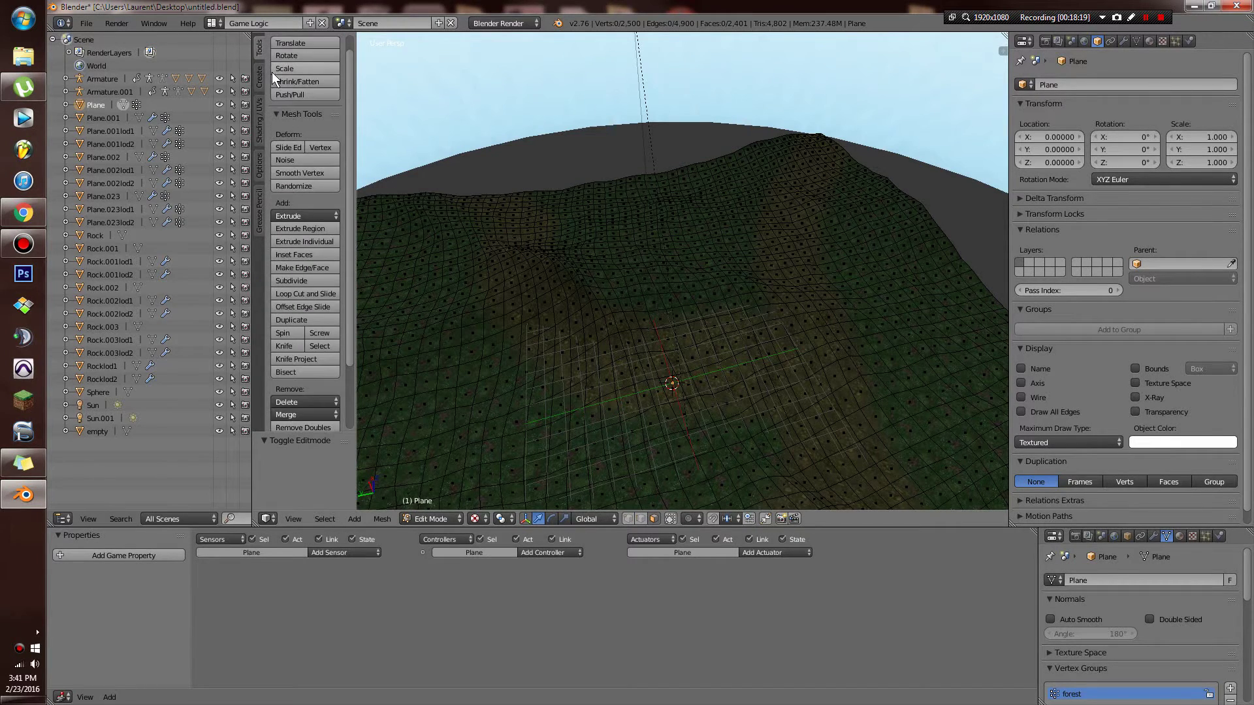
pyautogui.press('t')
pyautogui.press('t')
pyautogui.click(261, 159)
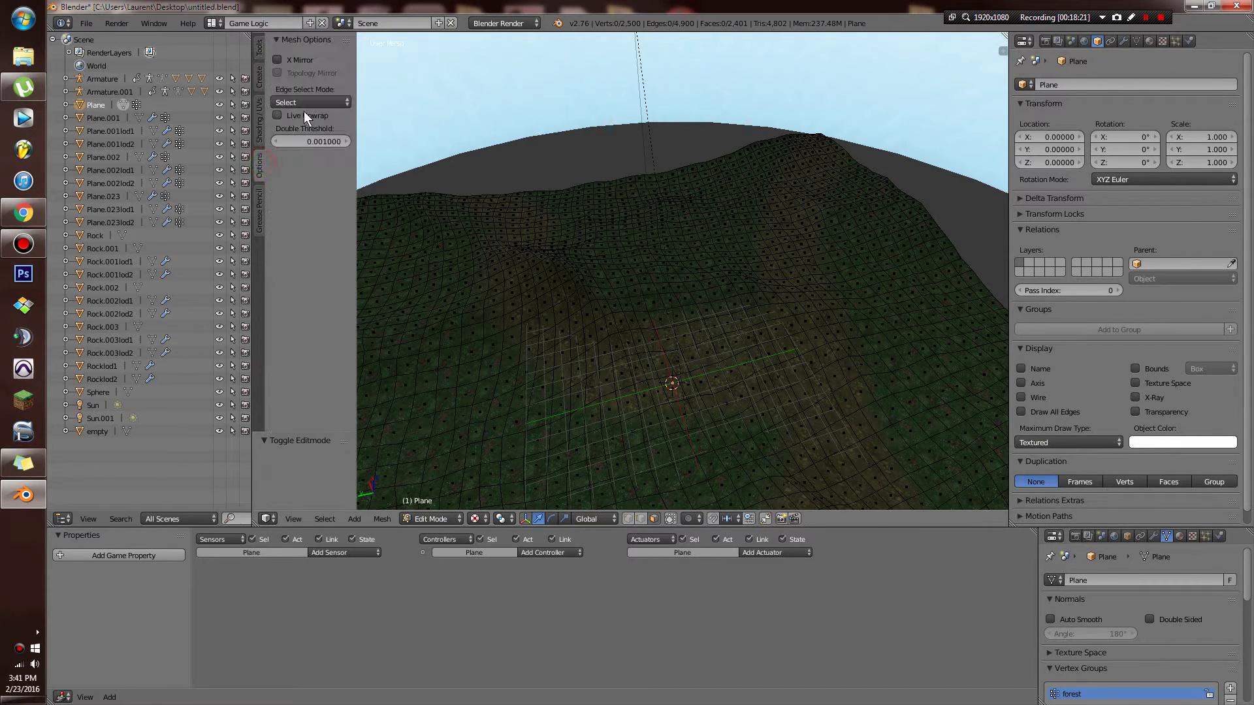
pyautogui.click(259, 218)
pyautogui.click(258, 125)
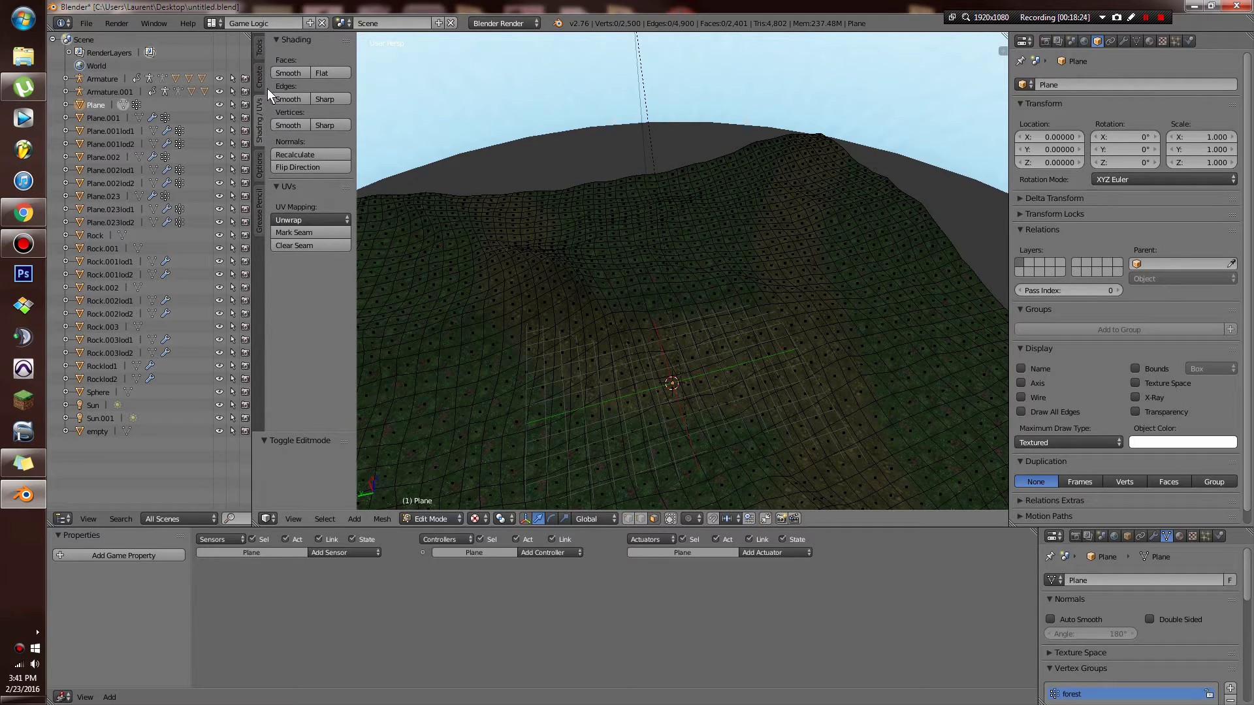
pyautogui.click(260, 78)
pyautogui.click(260, 50)
pyautogui.scroll(-8, 314, 314)
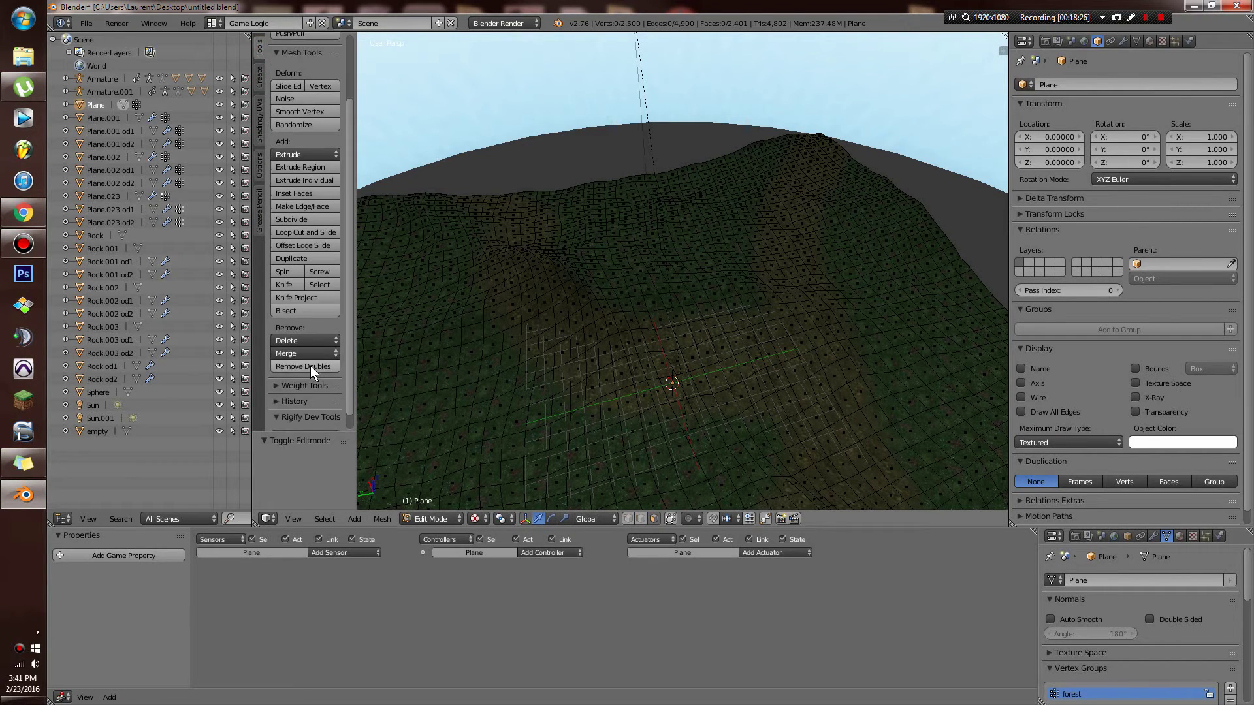
pyautogui.scroll(-2, 291, 386)
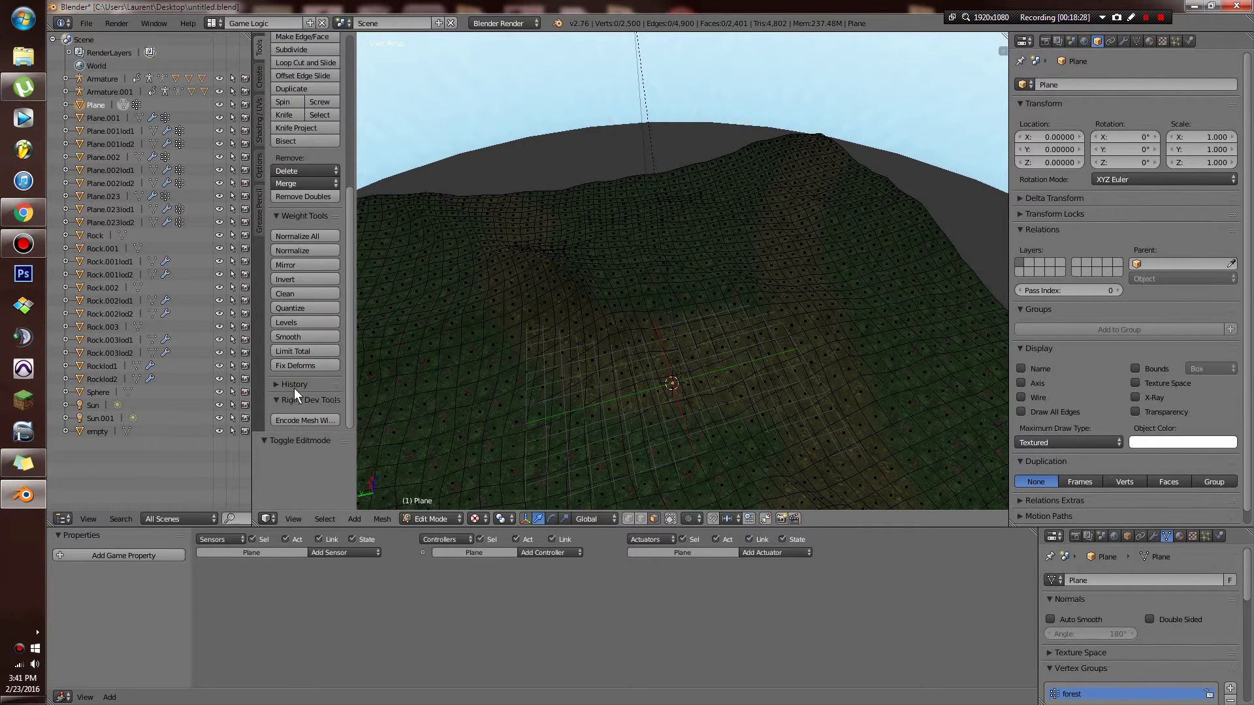
# Return the terrain plane to Object Mode and set its origin to geometry.
pyautogui.press('Tab')
pyautogui.scroll(10, 280, 64)
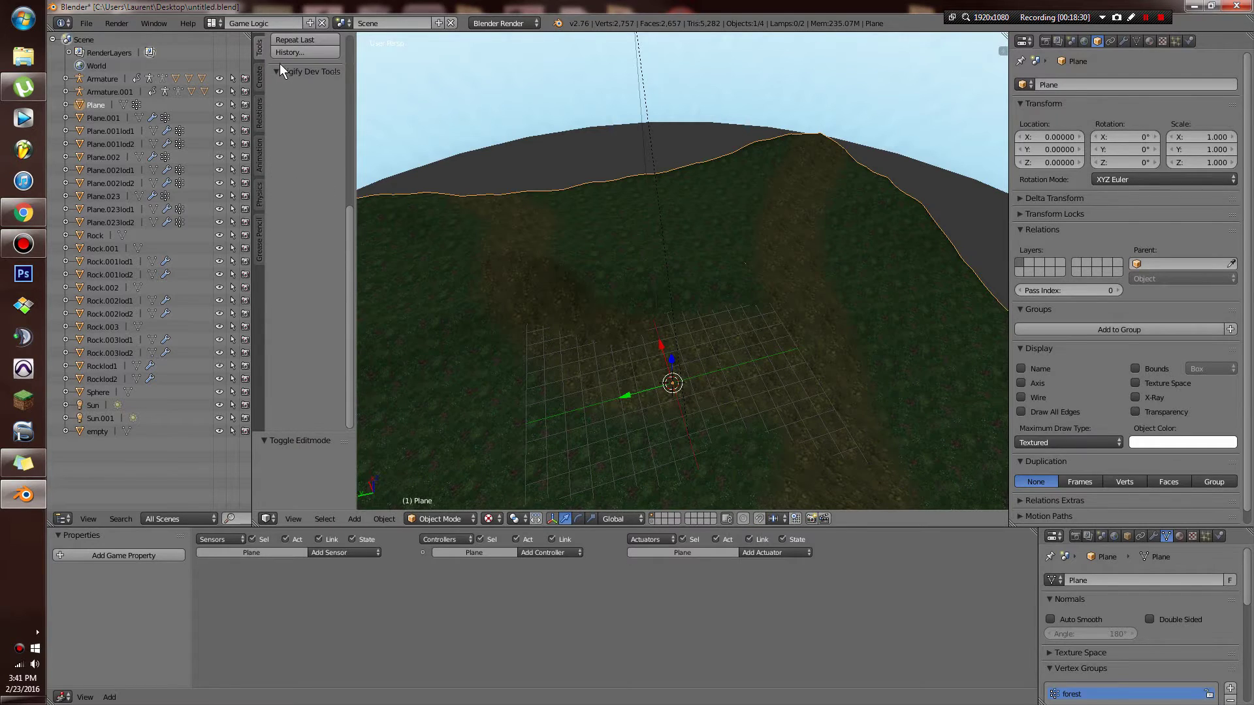
pyautogui.click(291, 131)
pyautogui.click(316, 163)
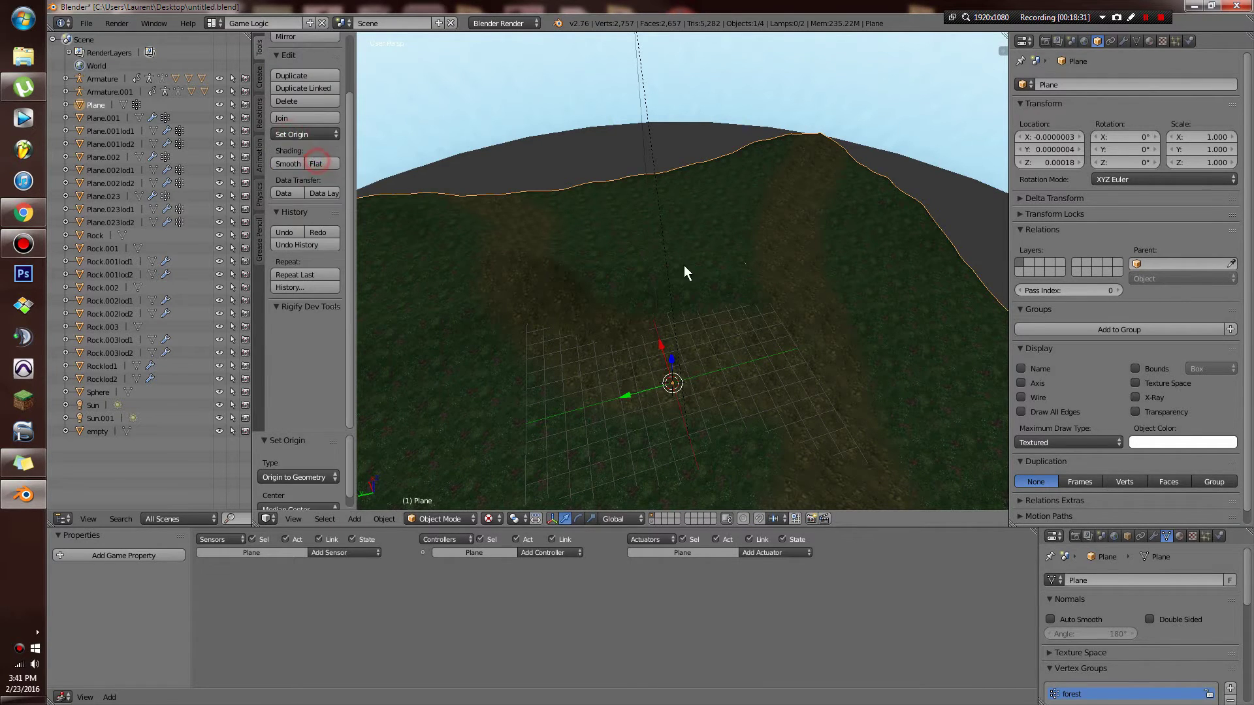
# Save the scene over the existing untitled.blend and hide the tool shelf, leaving the terrain in Object Mode.
pyautogui.press('Tab')
pyautogui.hotkey('ctrl', 's')
pyautogui.click(684, 265)
pyautogui.press('Tab')
pyautogui.moveTo(684, 265)
pyautogui.mouseDown(button='middle')
pyautogui.moveTo(829, 226)
pyautogui.moveTo(677, 270)
pyautogui.mouseUp(button='middle')
pyautogui.hotkey('ctrl', 's')
pyautogui.click(829, 226)
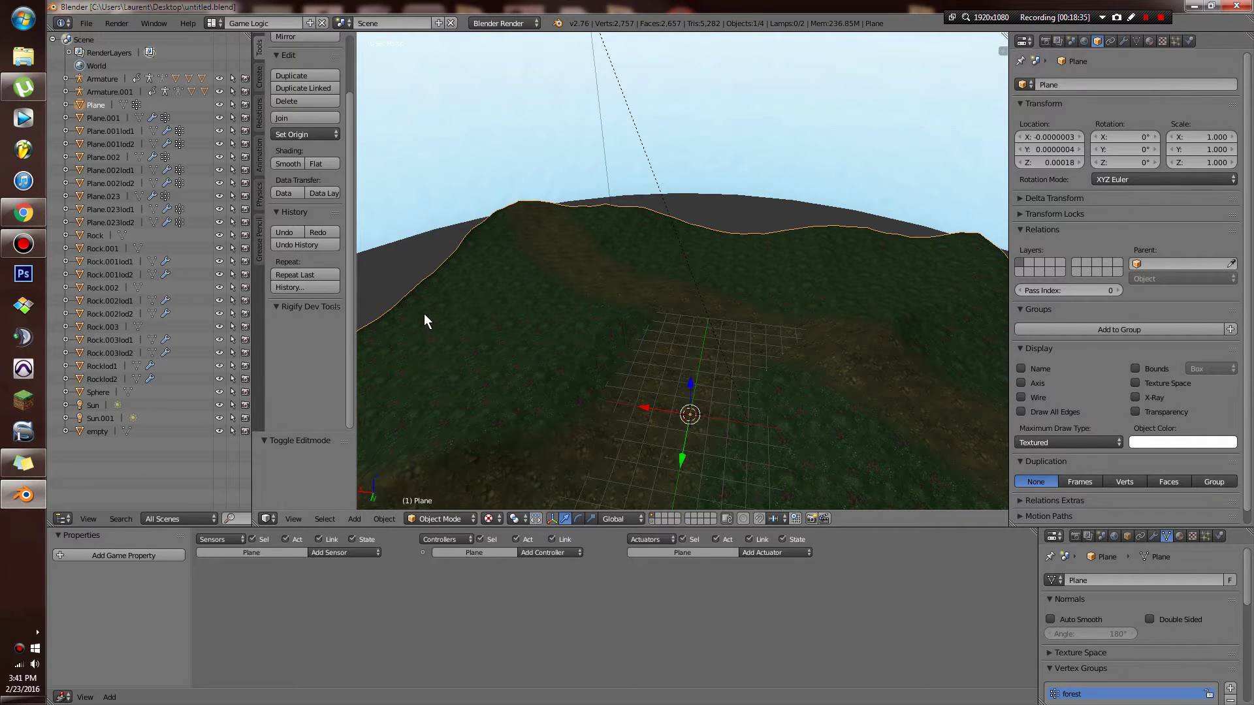
pyautogui.press('t')
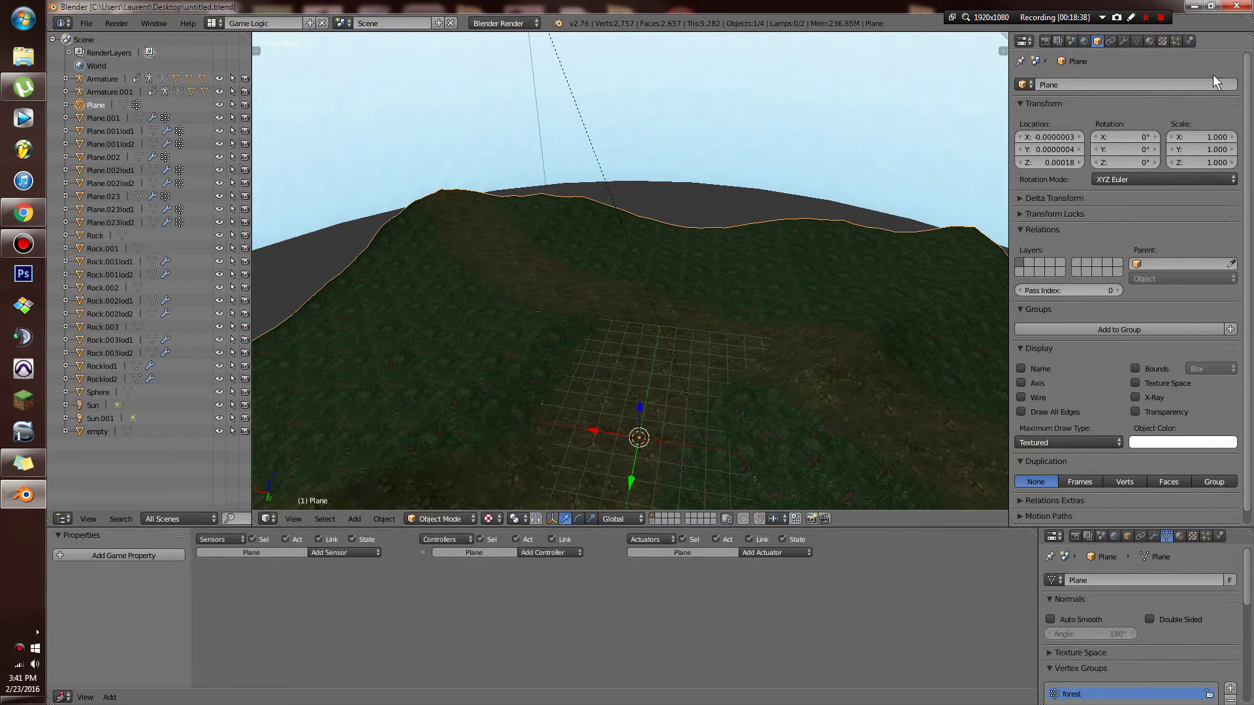
# Add a particle system to the terrain plane, set its type to Hair and enable the Advanced settings.
pyautogui.click(1190, 41)
pyautogui.click(1176, 40)
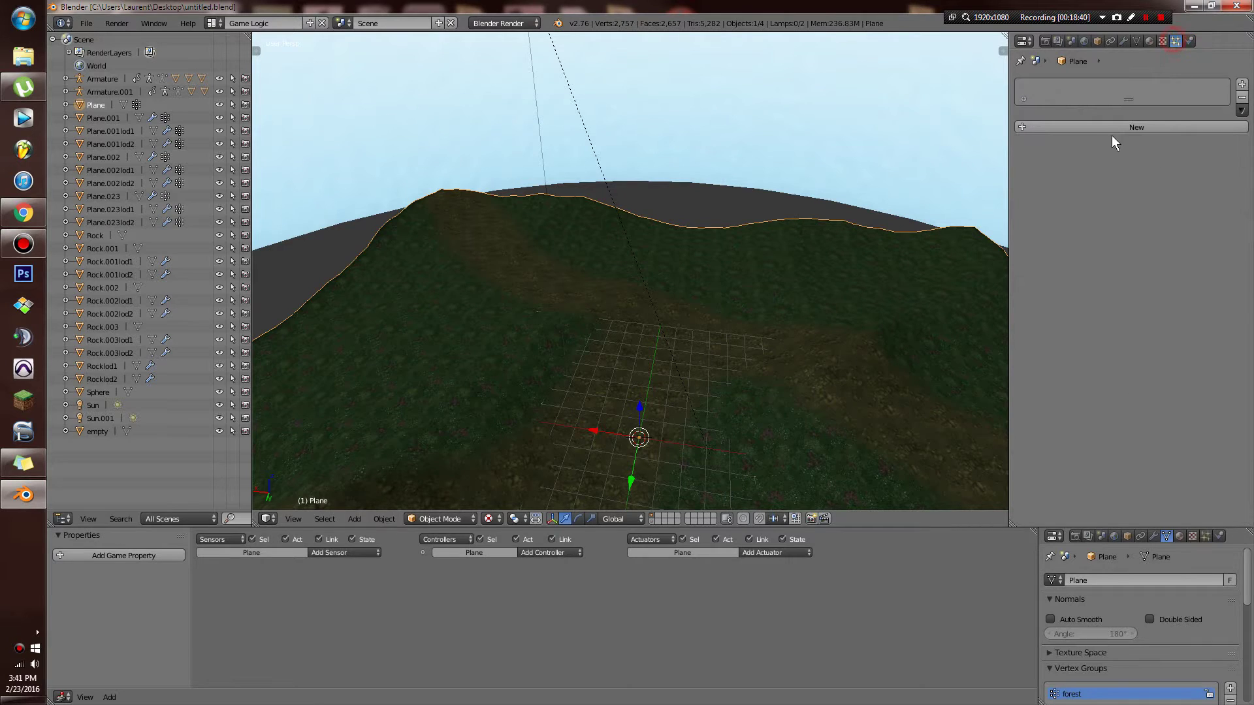
pyautogui.moveTo(993, 192); pyautogui.dragTo(915, 232, button='middle')
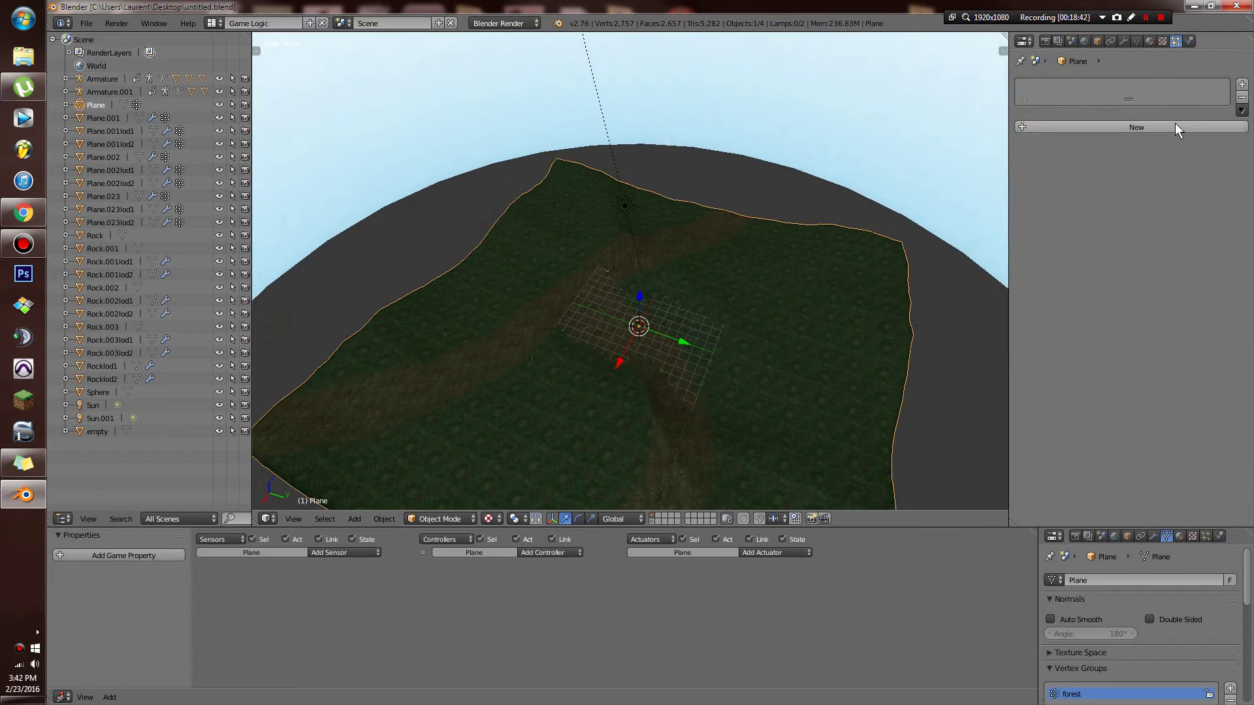
pyautogui.click(1136, 127)
pyautogui.click(1116, 141)
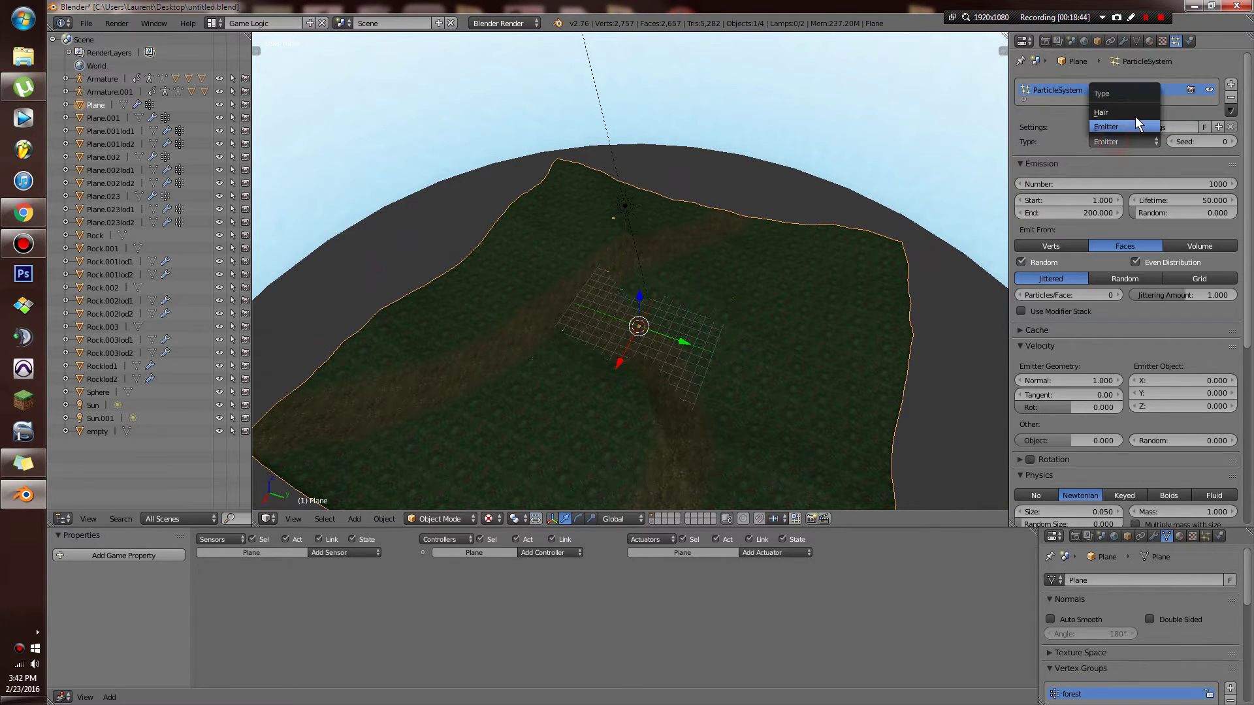
pyautogui.click(1134, 124)
pyautogui.click(1108, 160)
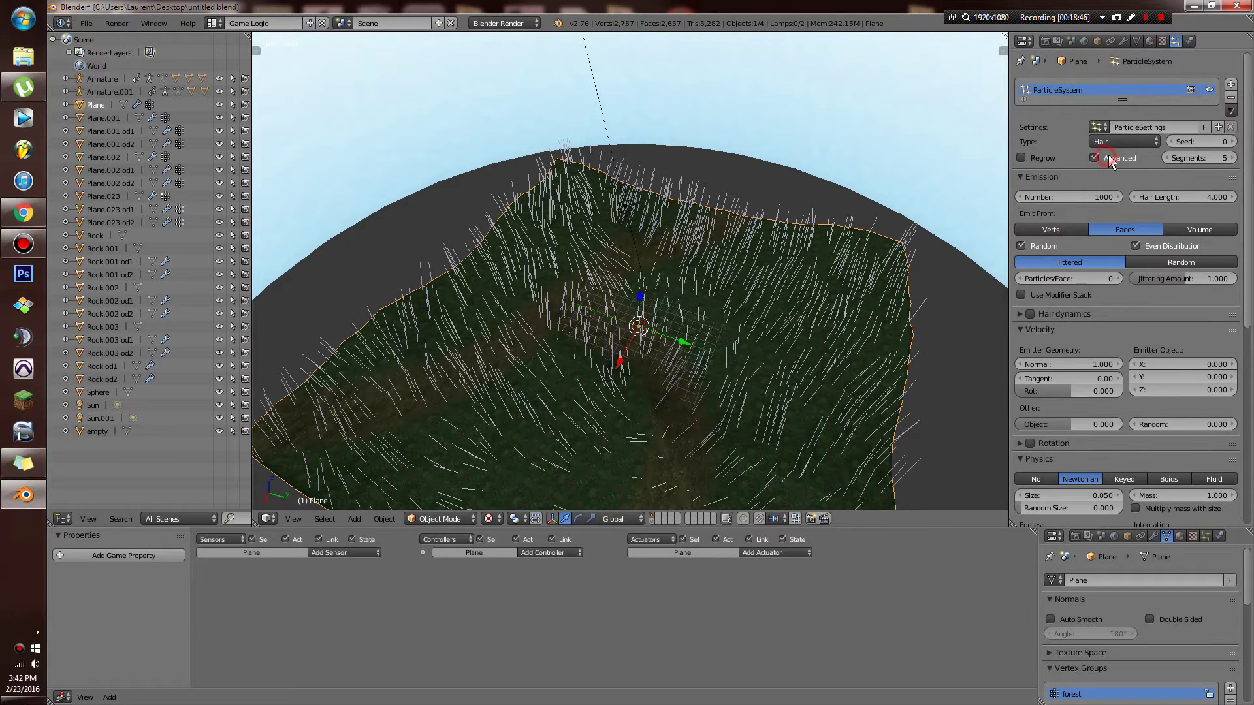
# Set the terrain's hair particles to render as a group and open the list of available groups.
pyautogui.scroll(-5, 1114, 238)
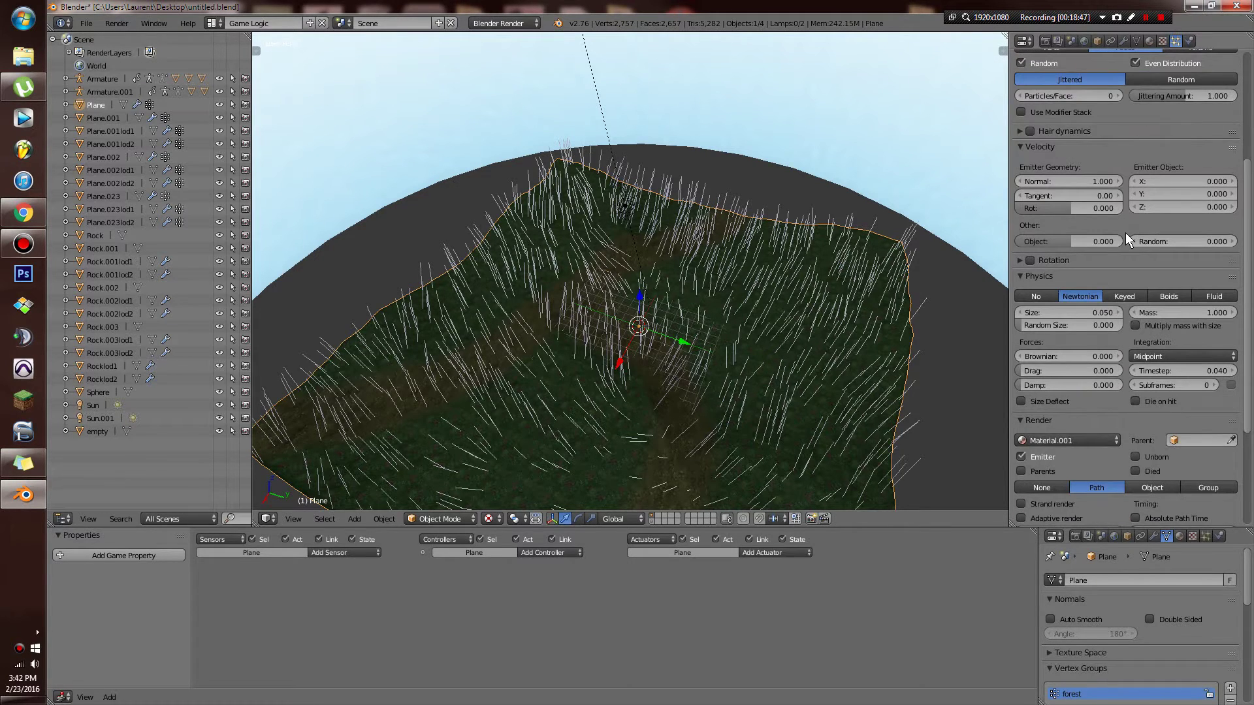
pyautogui.scroll(-6, 1126, 234)
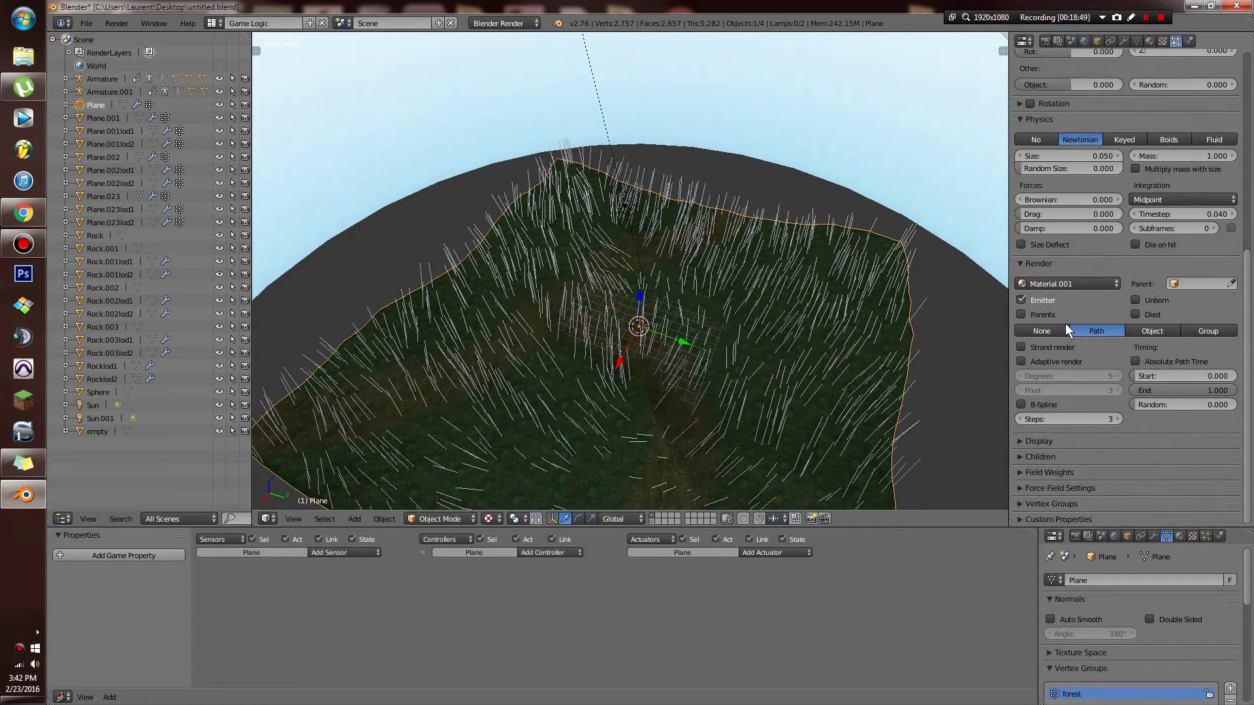
pyautogui.click(1201, 330)
pyautogui.click(1103, 347)
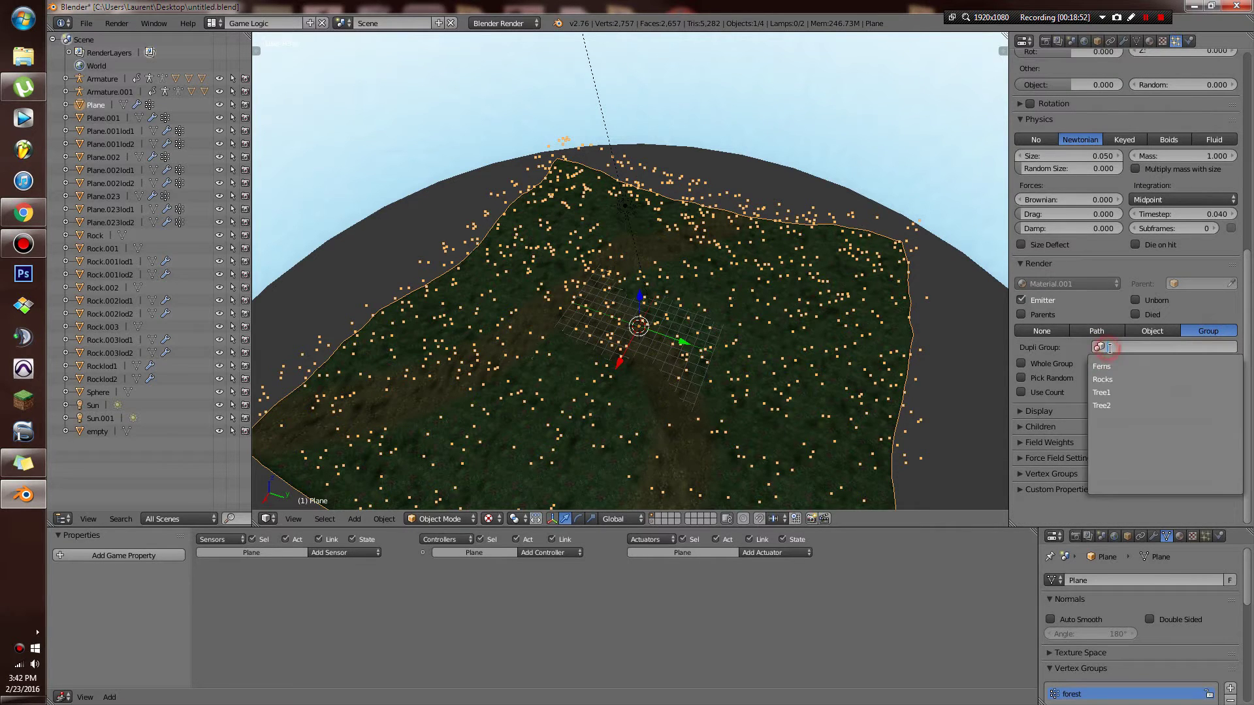
# Name both the particle system and its settings "Ferns".
pyautogui.scroll(13, 1115, 189)
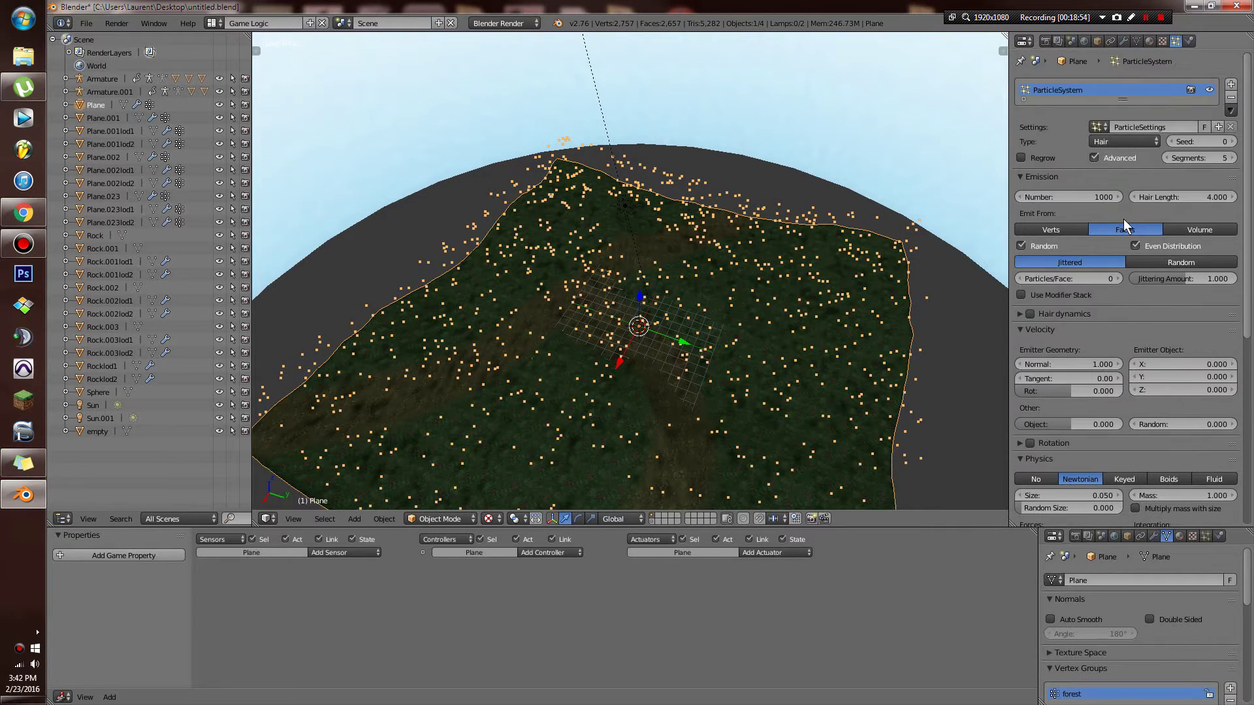
pyautogui.doubleClick(1061, 89)
pyautogui.write('Fre')
pyautogui.press('BackSpace')
pyautogui.press('BackSpace')
pyautogui.write('erns')
pyautogui.press('Return')
pyautogui.click(1143, 126)
pyautogui.write('Fern')
pyautogui.press('Return')
# Set the number of emitted Ferns particles to 300.
pyautogui.scroll(-3, 1187, 248)
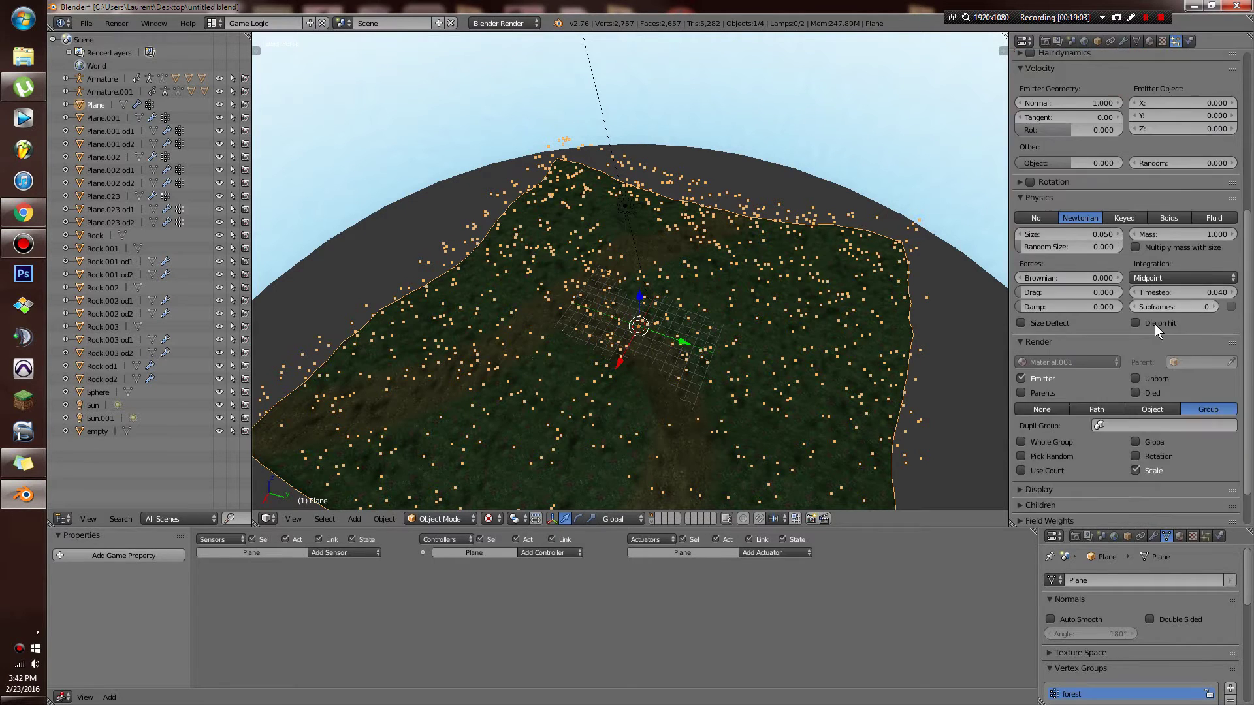
pyautogui.scroll(2, 1097, 235)
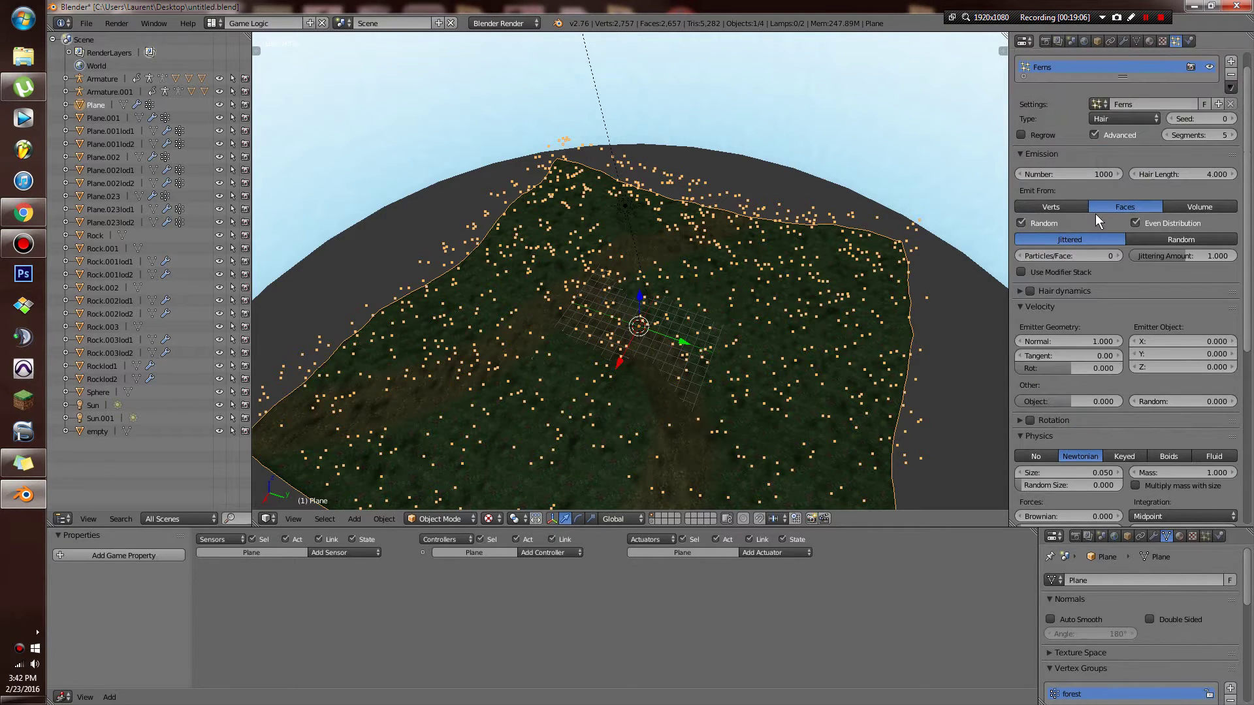
pyautogui.click(1068, 179)
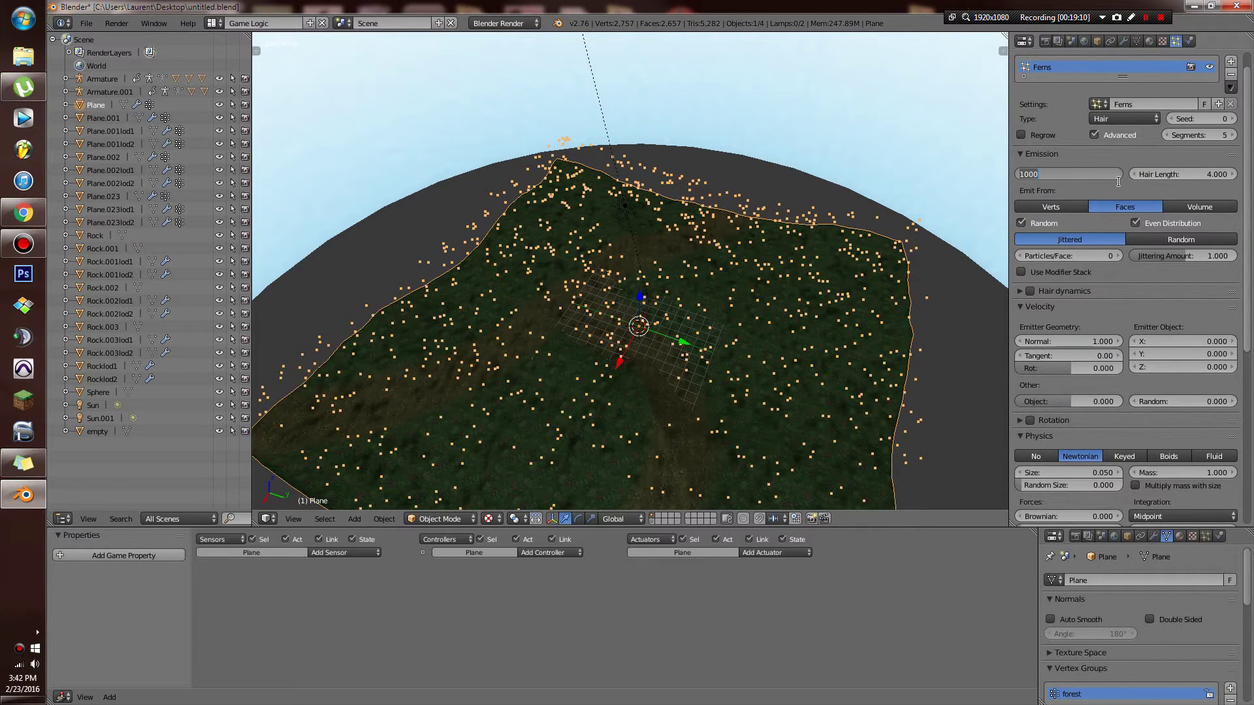
pyautogui.write('300')
pyautogui.press('Return')
# Assign the Ferns group as the dupli group of the particle system.
pyautogui.scroll(-10, 1162, 302)
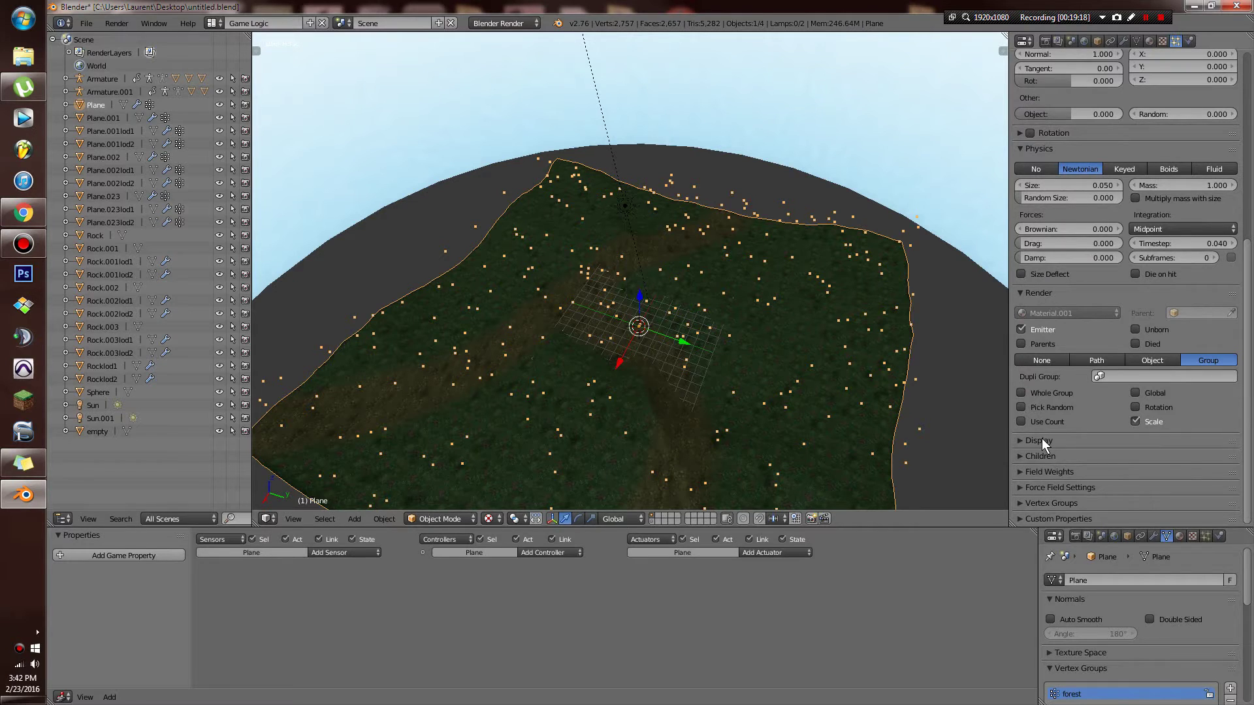
pyautogui.click(1041, 440)
pyautogui.click(1041, 440)
pyautogui.scroll(4, 1139, 313)
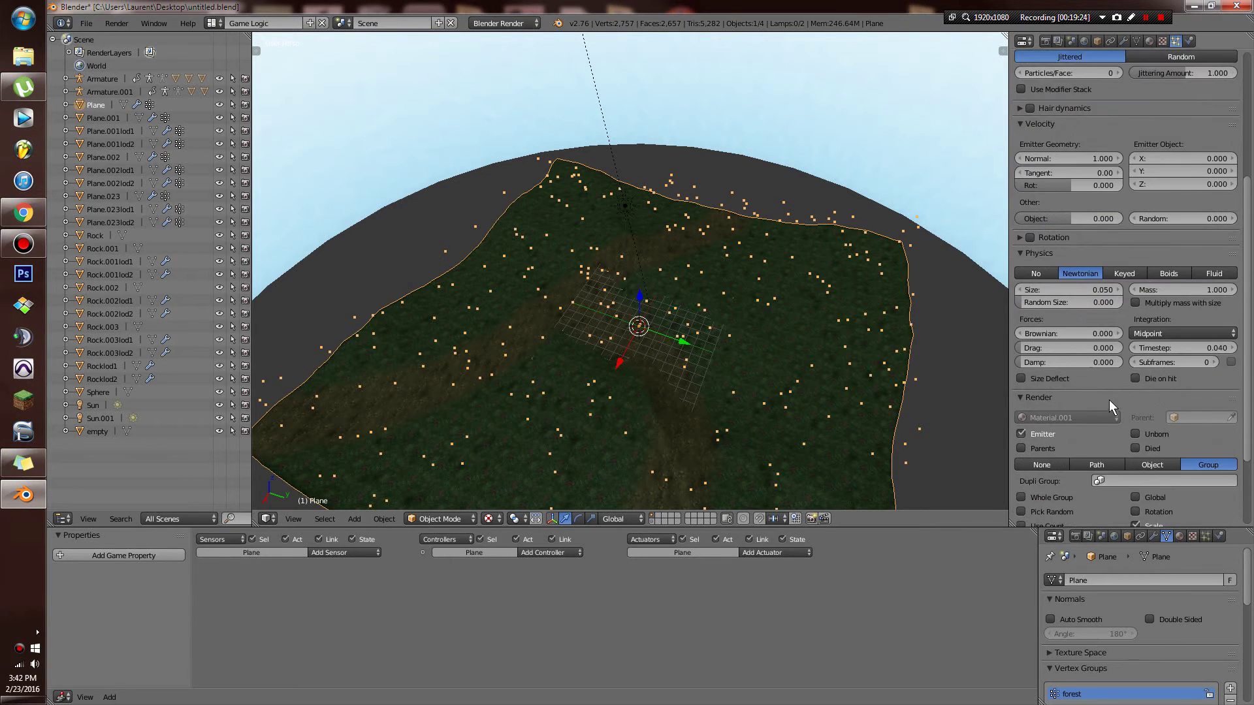
pyautogui.scroll(-4, 1109, 400)
pyautogui.click(1133, 376)
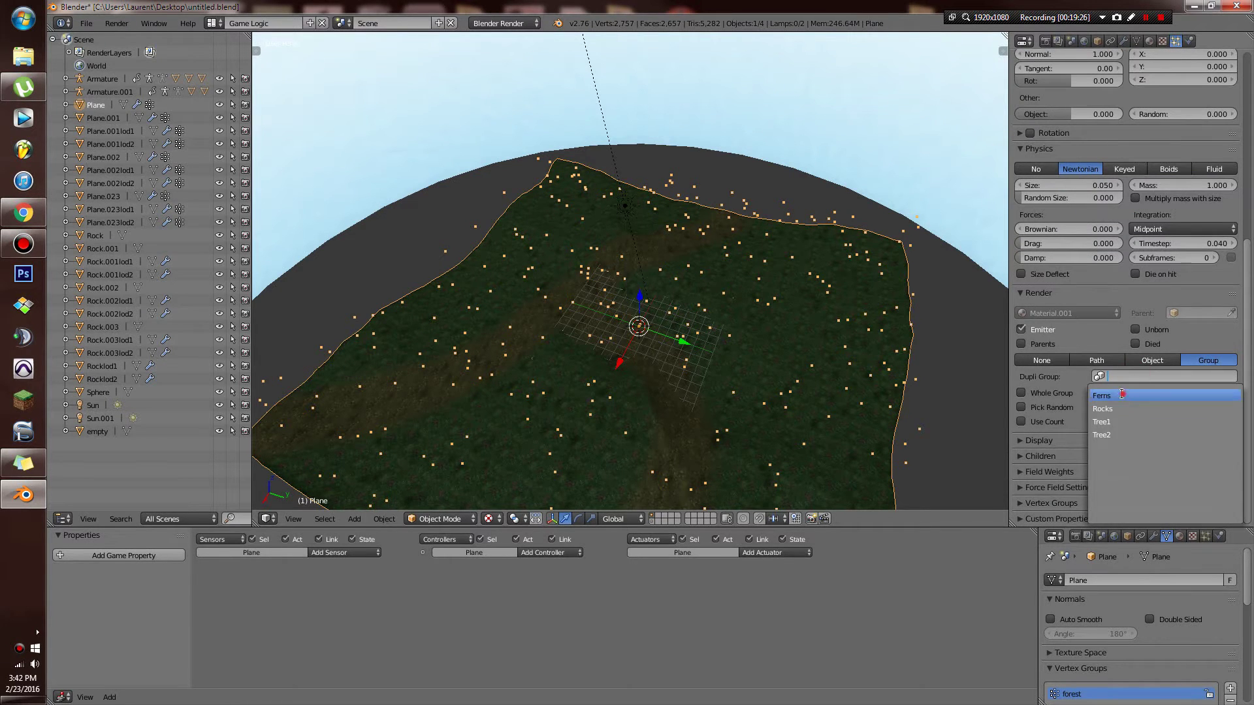
pyautogui.click(1123, 394)
# Check the scattered ferns up close and enable hair dynamics for the Ferns particle system.
pyautogui.scroll(6, 888, 375)
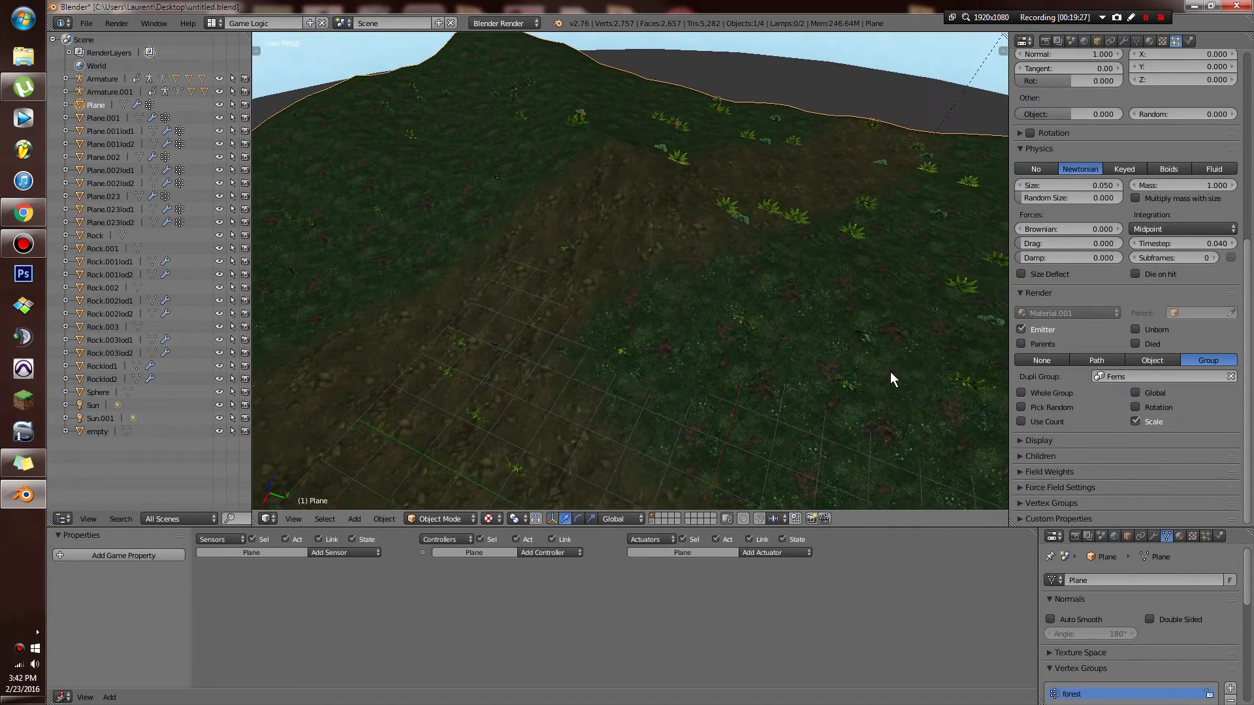
pyautogui.scroll(2, 891, 372)
pyautogui.scroll(10, 1146, 386)
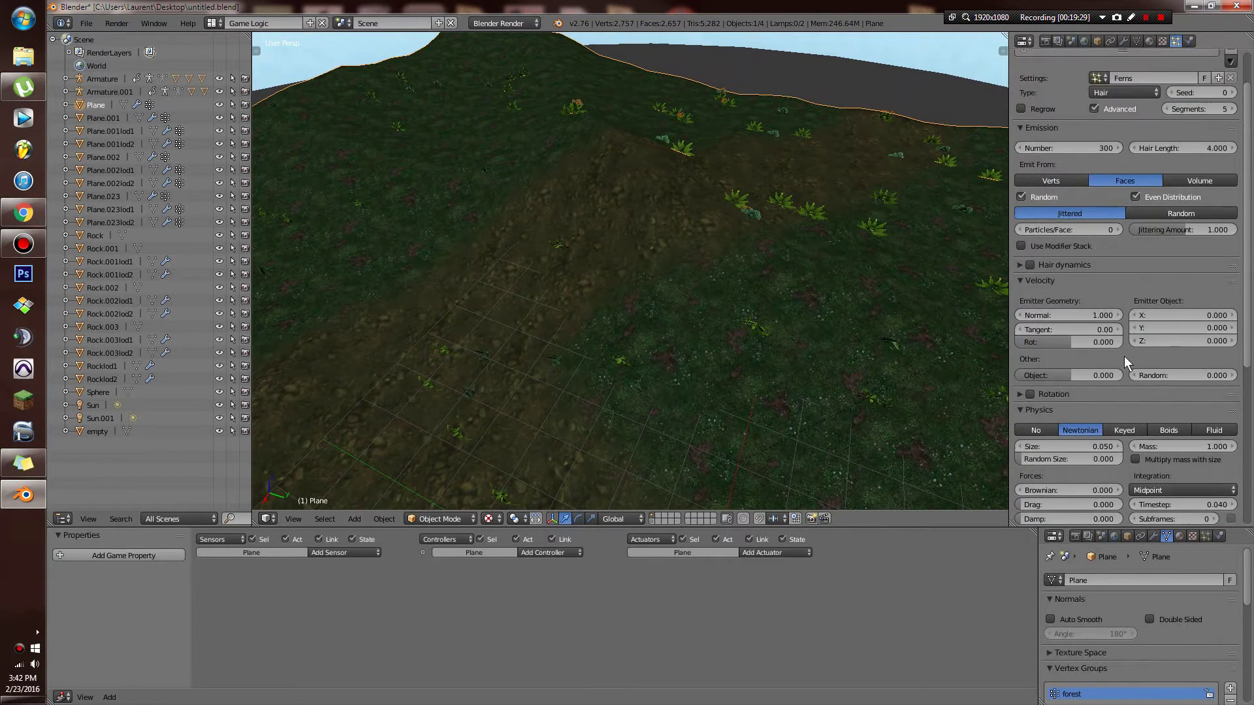
pyautogui.scroll(2, 1082, 333)
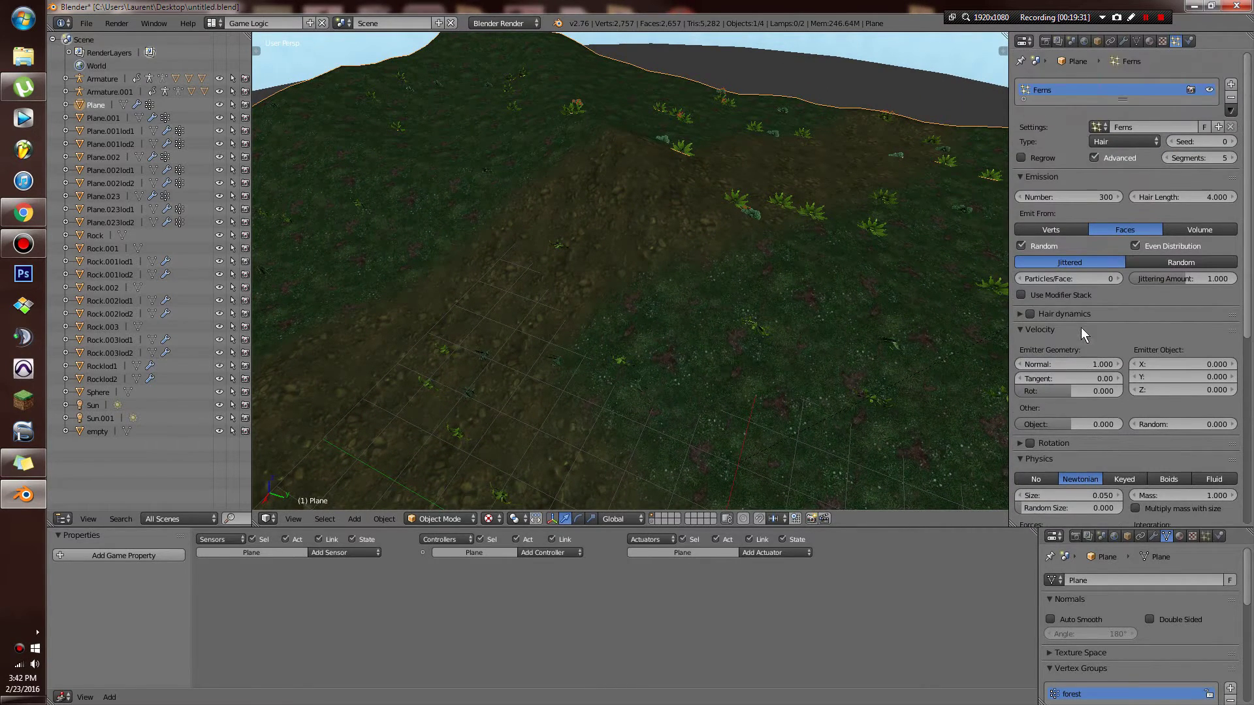
pyautogui.scroll(-2, 1070, 235)
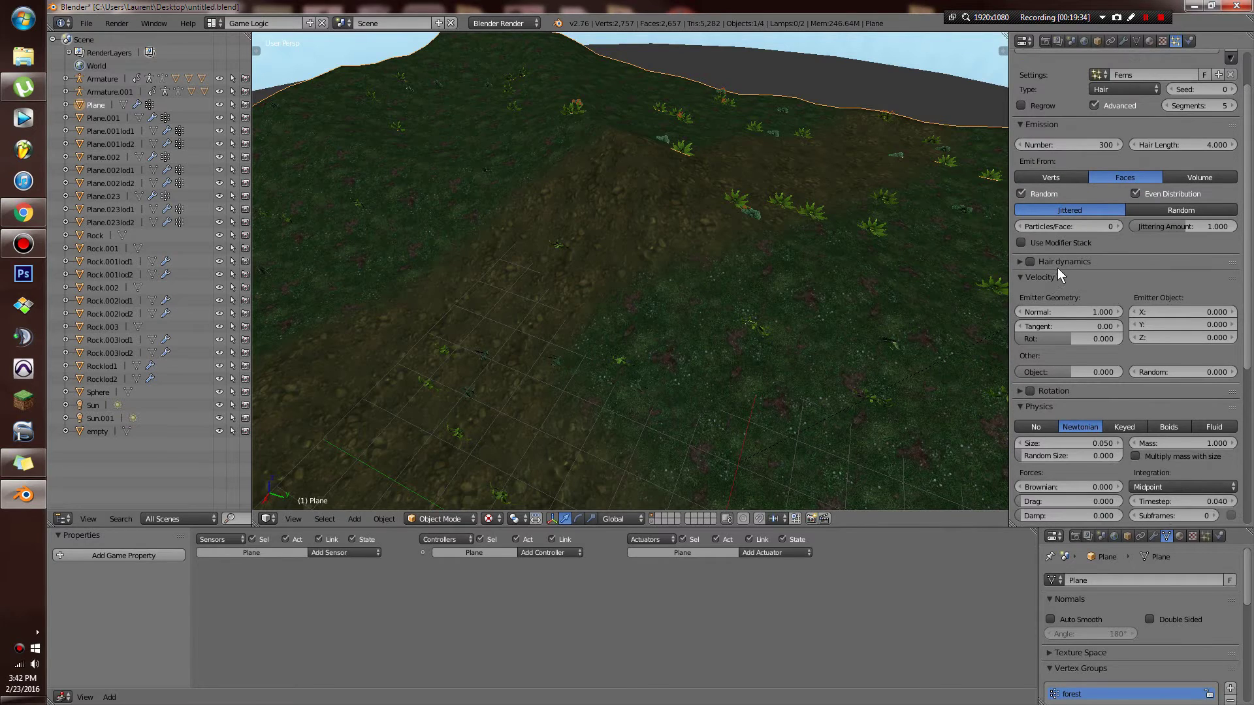
pyautogui.click(1031, 262)
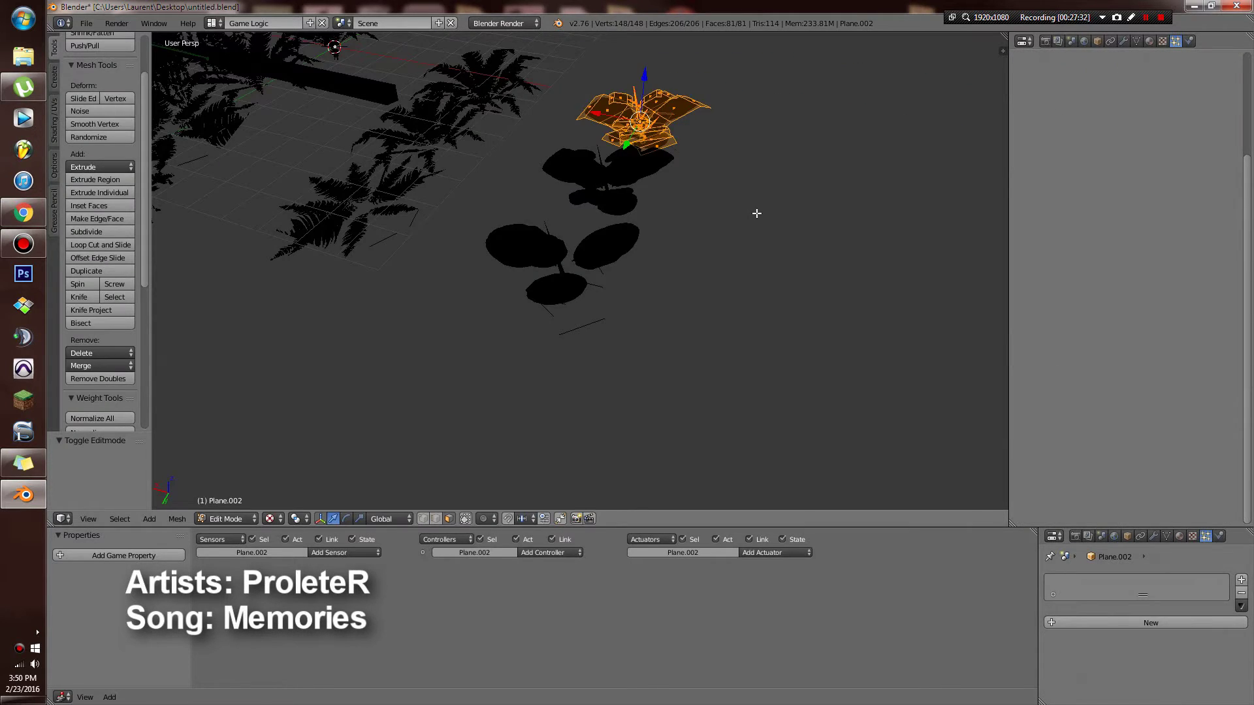
# Rotate the mesh of the broad-leaved plant Plane.002 by 90° around the Y axis and return to Object Mode.
pyautogui.press('r')
pyautogui.press('z')
pyautogui.write('y90')
pyautogui.click(742, 257)
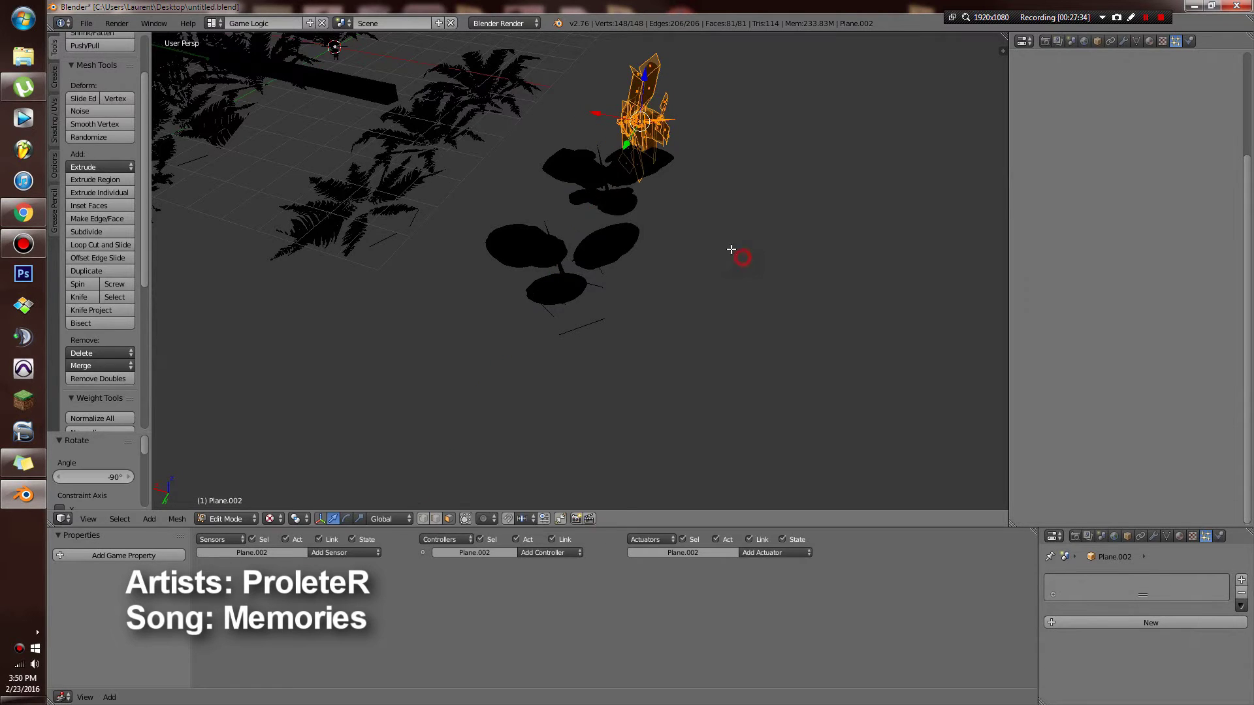
pyautogui.press('Tab')
# Rotate the mesh of Plane.002lod1 by 90° around the Y axis in Edit Mode.
pyautogui.rightClick(611, 196)
pyautogui.press('Tab')
pyautogui.write('ry')
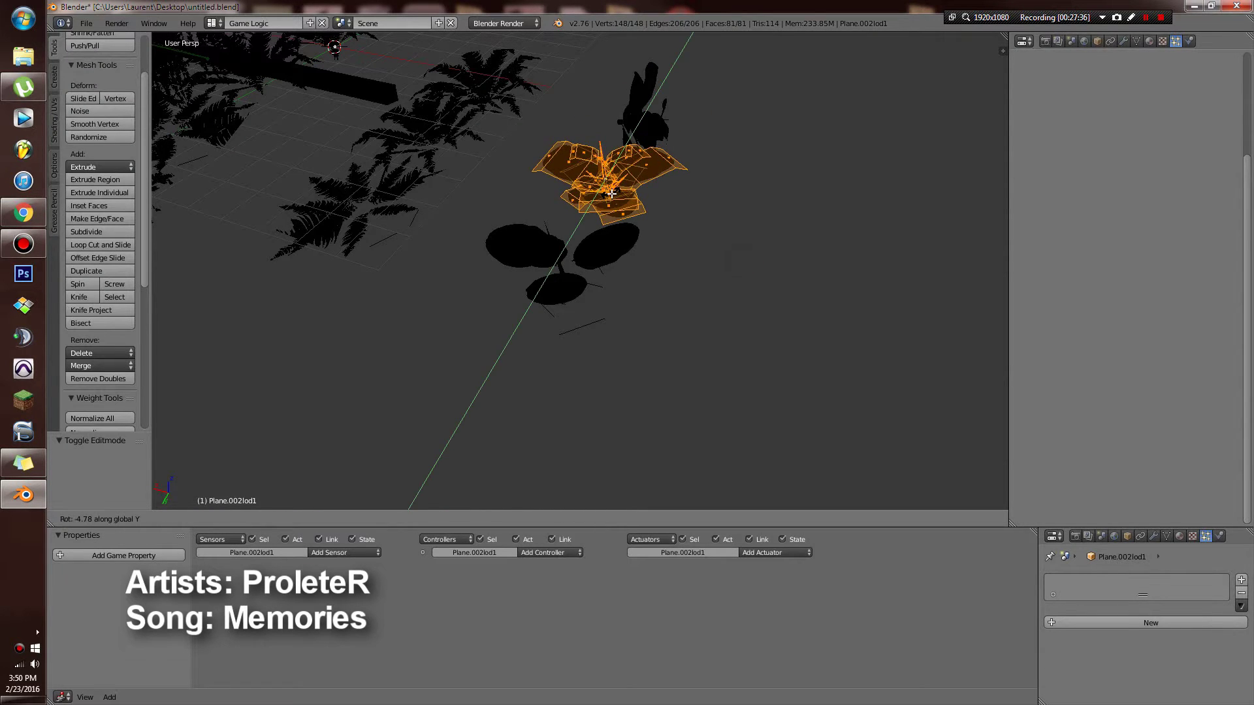
pyautogui.write('90')
pyautogui.press('Return')
pyautogui.press('Tab')
# Rotate the mesh of Plane.002lod2 by 90° around the Y axis in Edit Mode.
pyautogui.rightClick(586, 261)
pyautogui.press('Tab')
pyautogui.write('r')
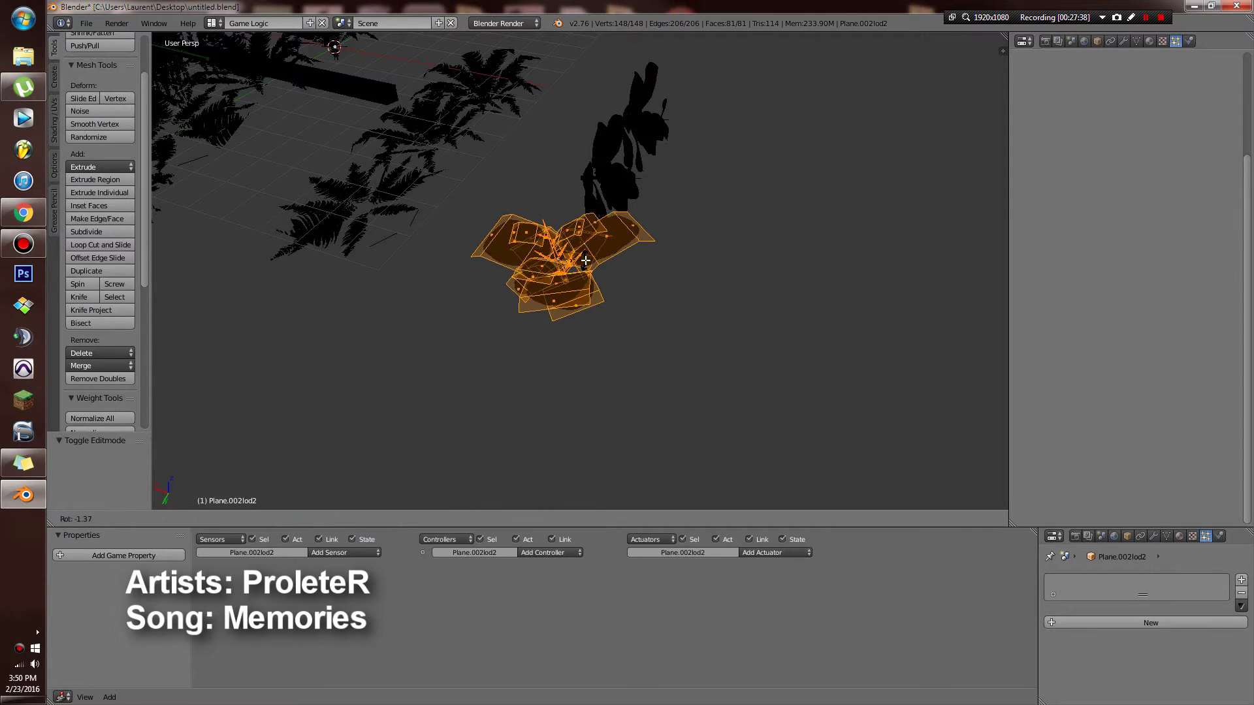
pyautogui.write('y90')
pyautogui.press('Return')
pyautogui.press('Tab')
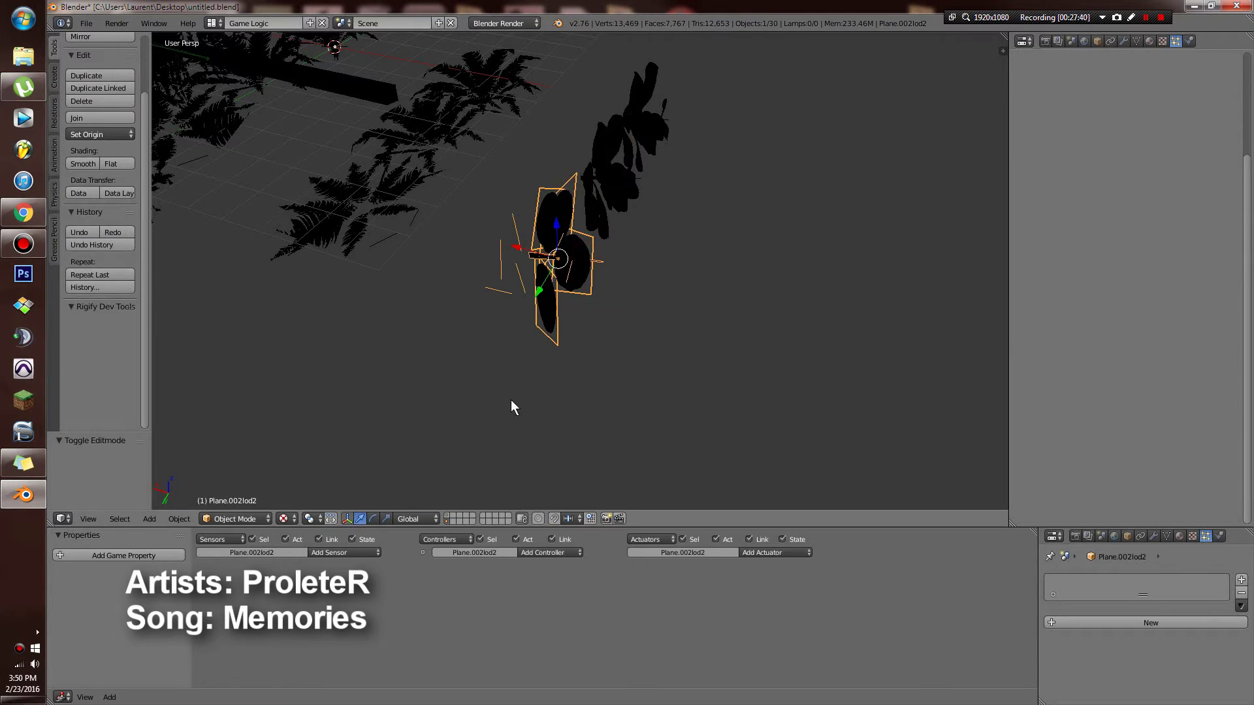
# Display the first layer with the terrain and save the scene.
pyautogui.click(447, 515)
pyautogui.hotkey('ctrl', 's')
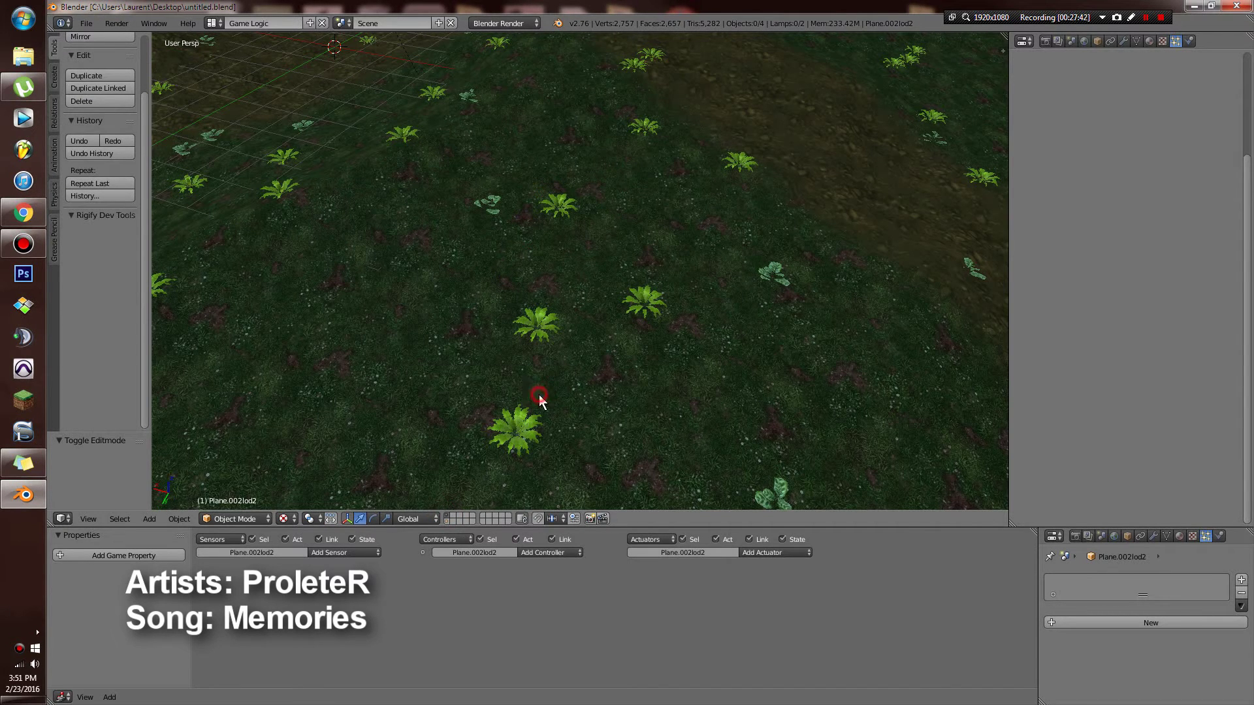
# Walk through the terrain to examine the orientation and ground contact of the scattered ferns and broad-leaved plants.
pyautogui.hotkey('shift', 'f')
pyautogui.press('w')
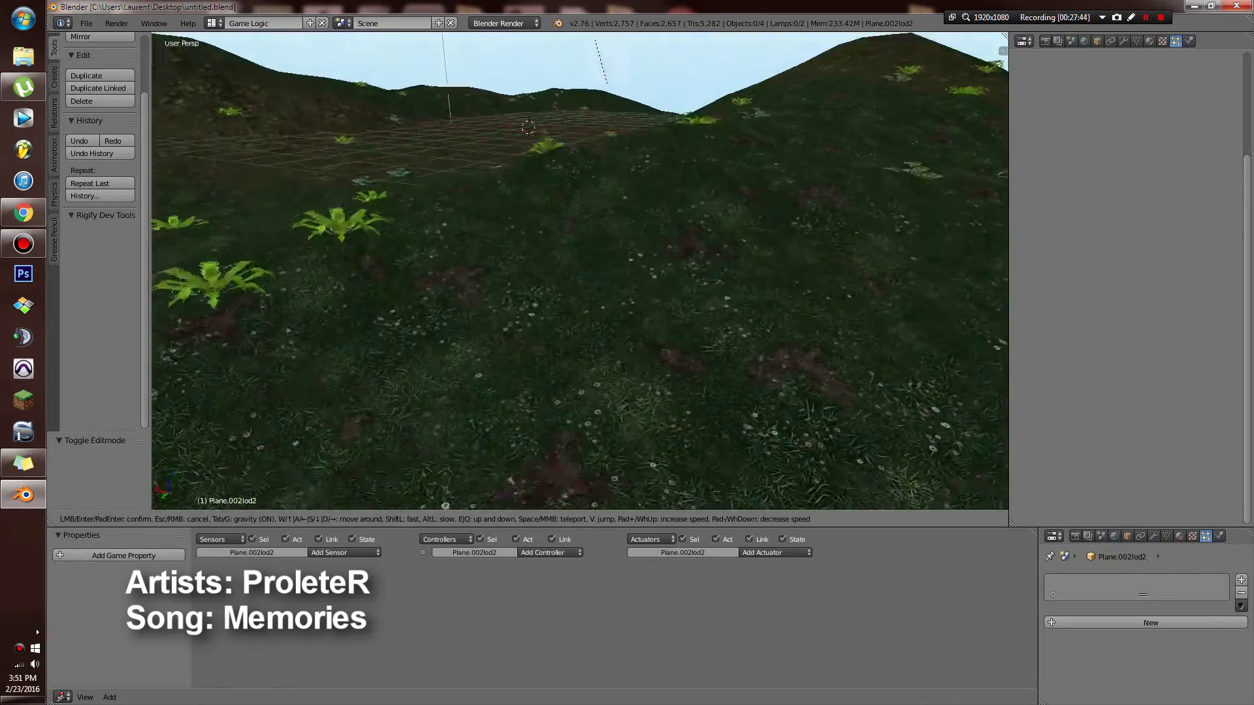
pyautogui.press('w')
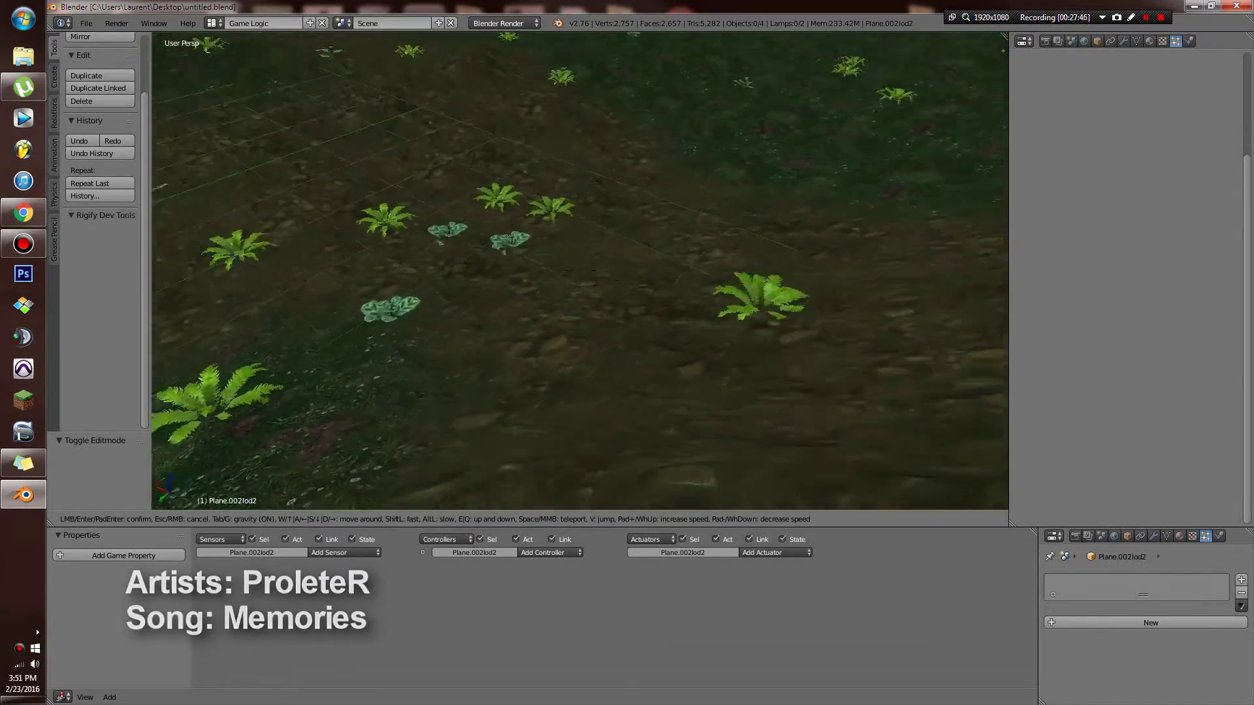
pyautogui.press('w')
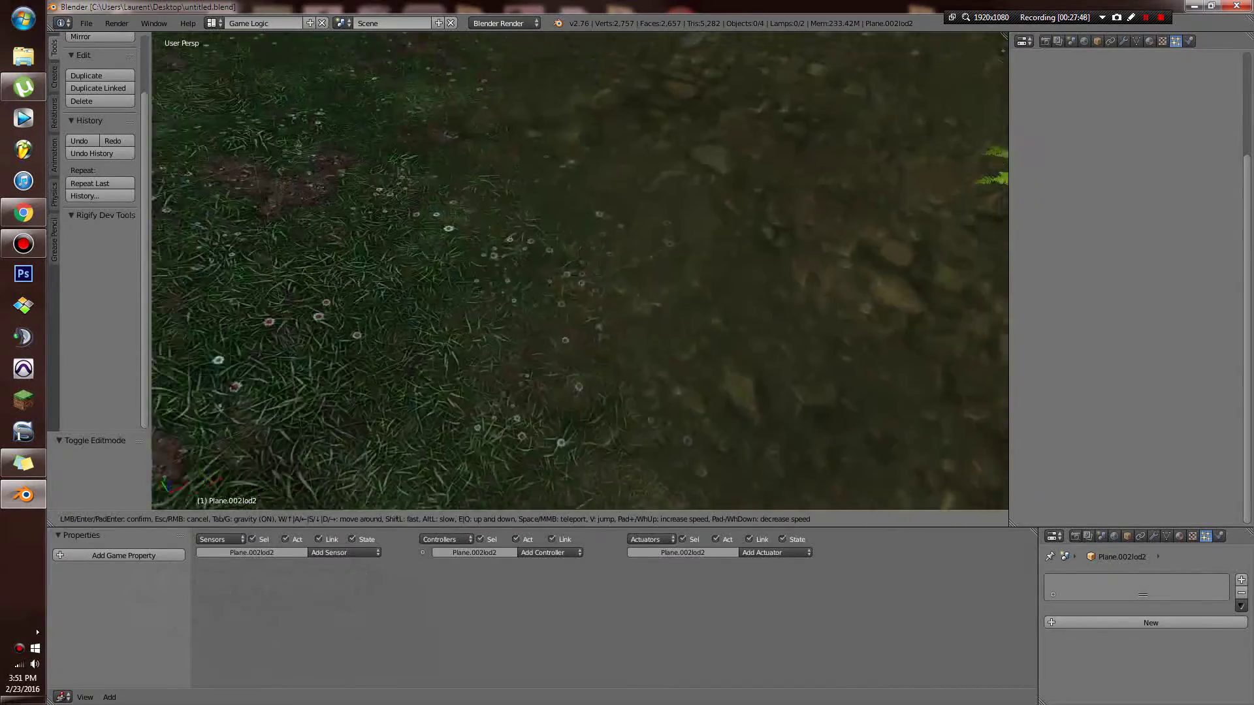
pyautogui.press('w')
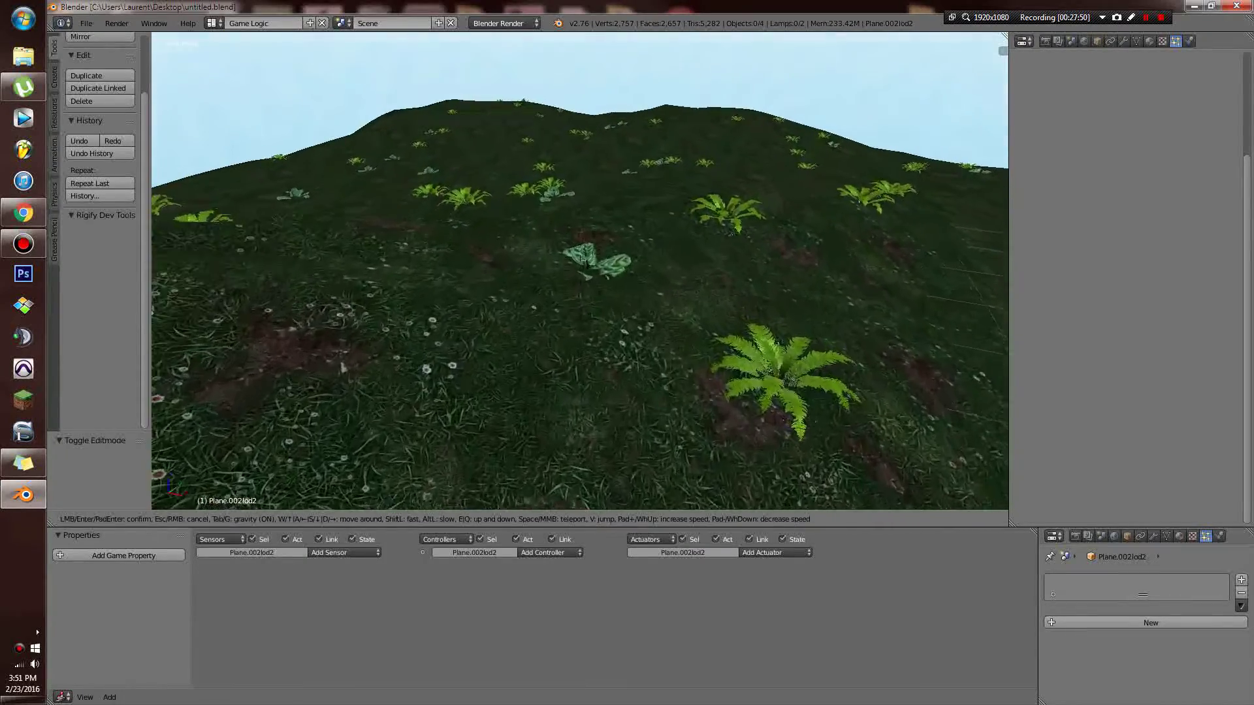
pyautogui.press('w')
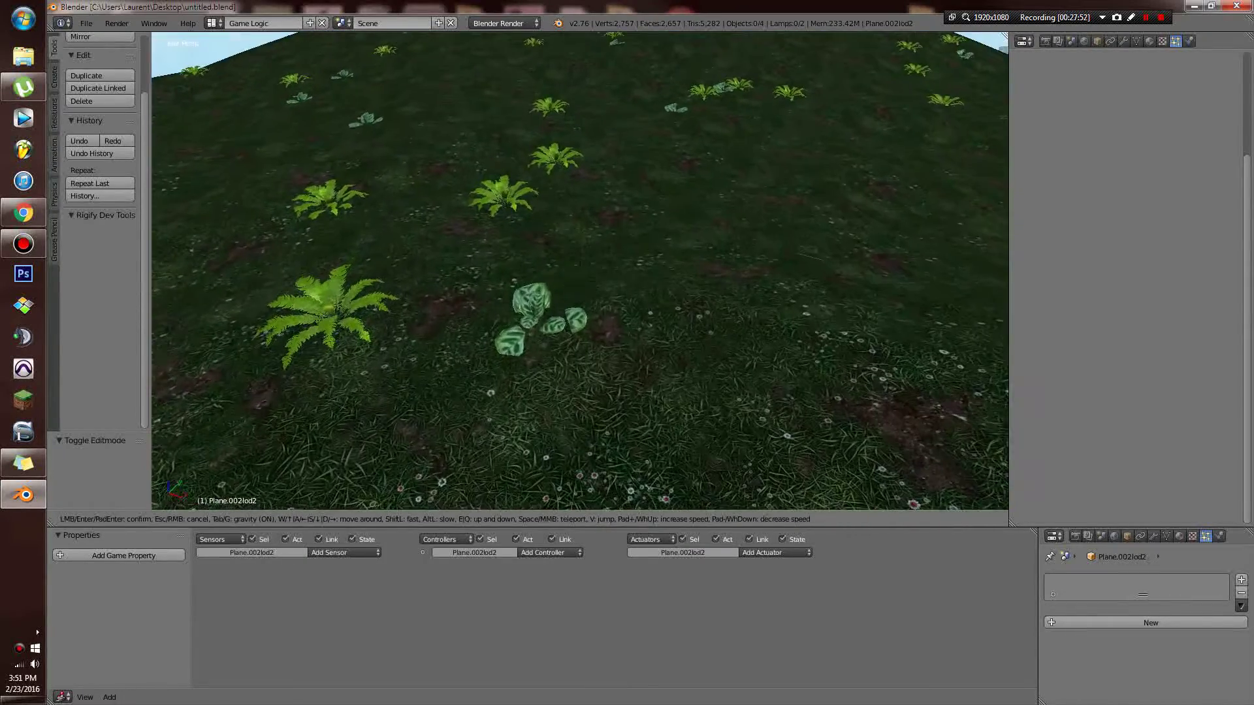
pyautogui.click(580, 271)
pyautogui.press('Escape')
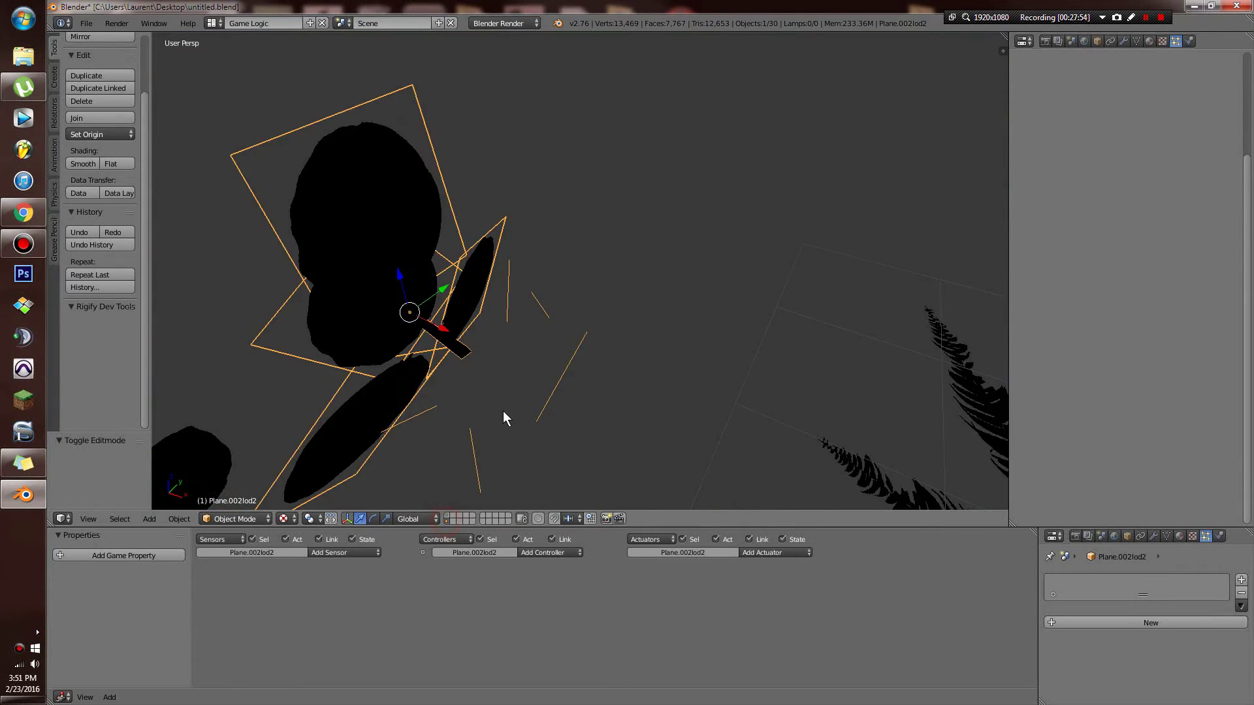
# Set the origin to geometry for the broad-leaved plants Plane.002lod2, Plane.002lod1 and Plane.002.
pyautogui.click(95, 134)
pyautogui.click(100, 165)
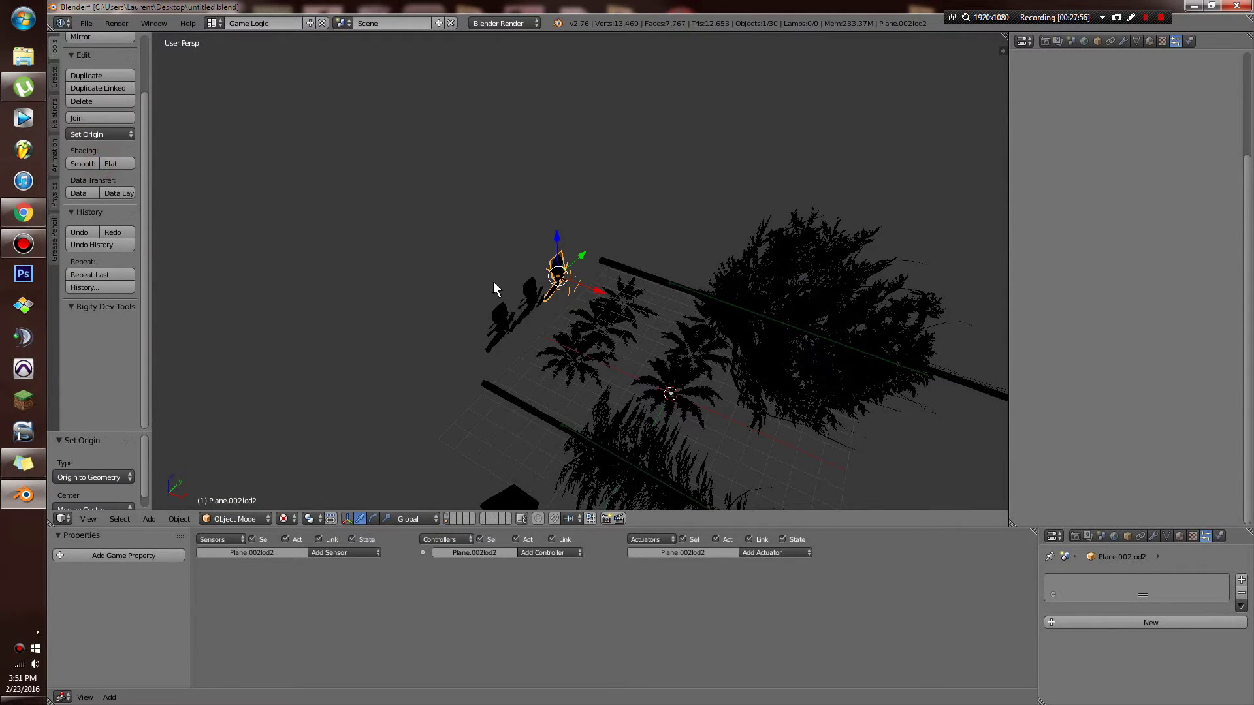
pyautogui.rightClick(497, 282)
pyautogui.click(105, 134)
pyautogui.click(118, 165)
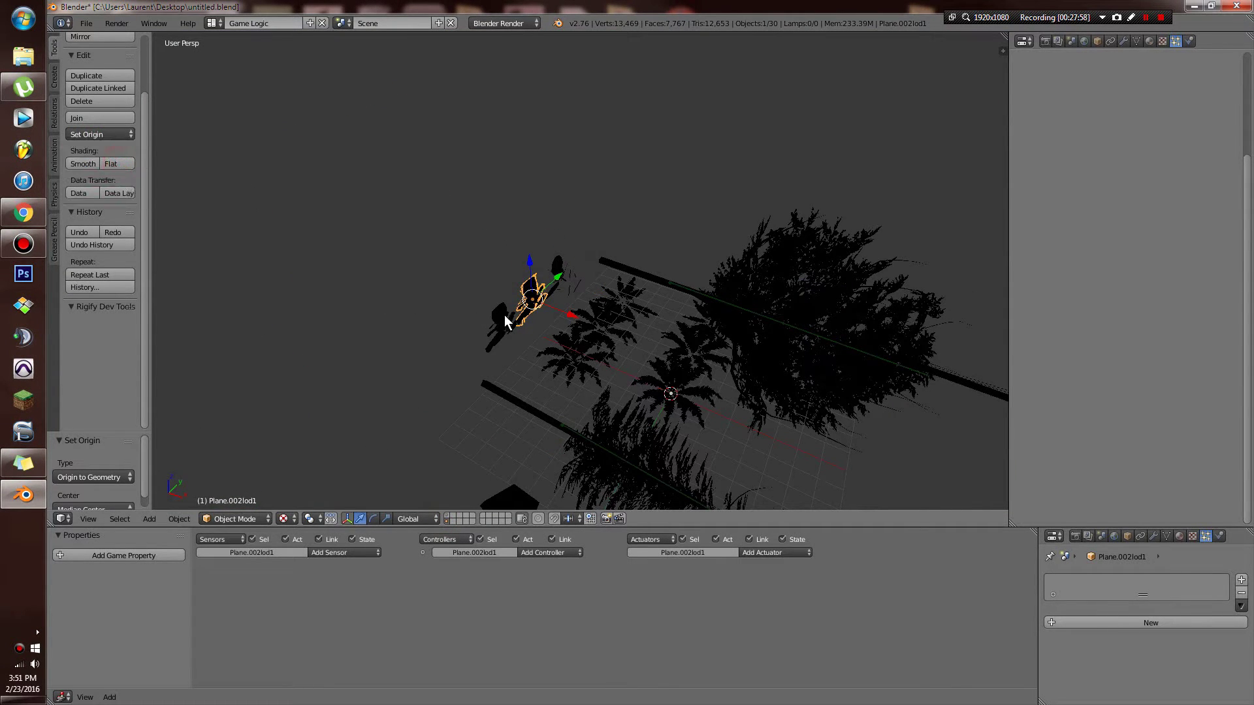
pyautogui.rightClick(504, 315)
pyautogui.click(120, 135)
pyautogui.click(120, 165)
# In Edit Mode, shift the whole mesh of Plane.002 in the negative X direction relative to its origin.
pyautogui.press('Tab')
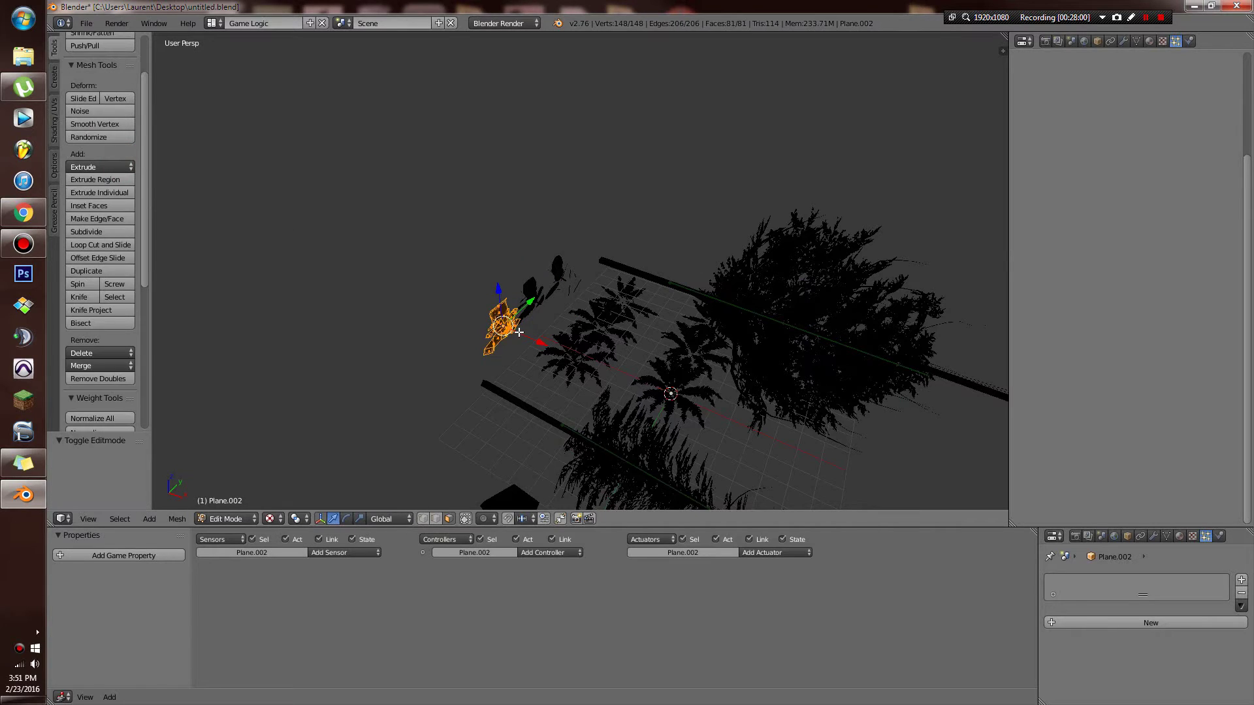
pyautogui.press('a')
pyautogui.press('a')
pyautogui.press('g')
pyautogui.click(526, 328)
pyautogui.press('Tab')
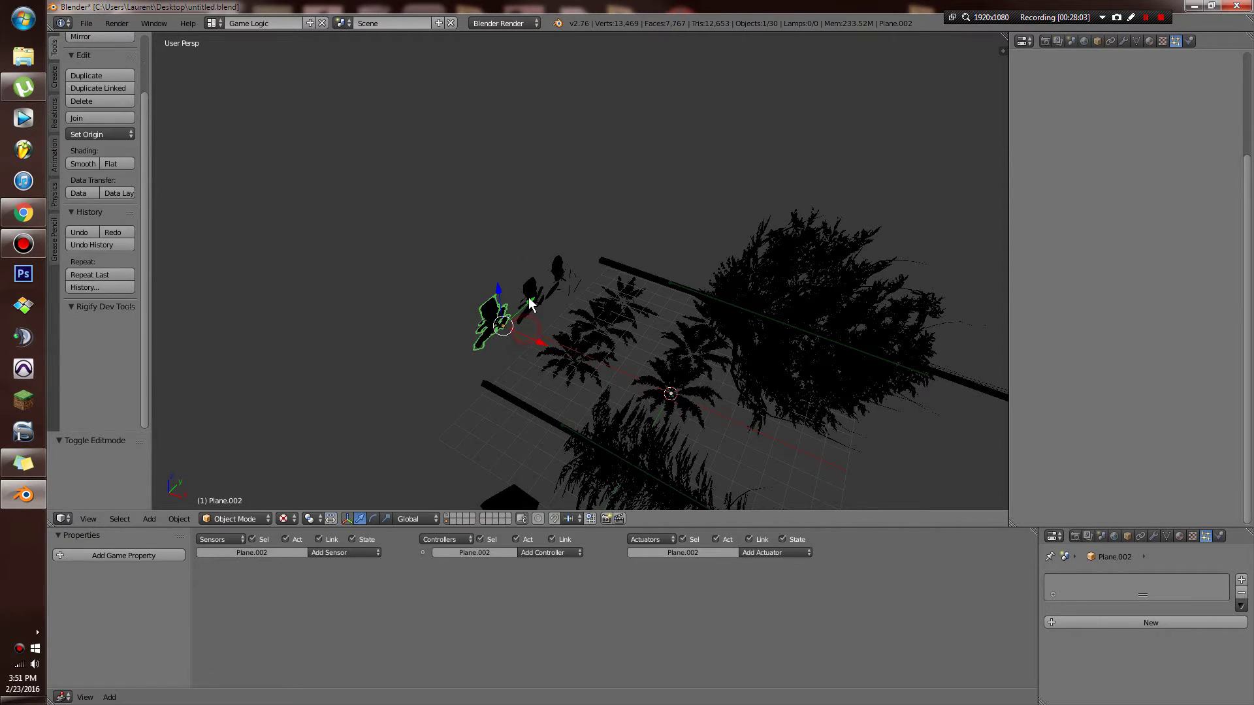
# Shift the whole mesh of Plane.002lod1 about -0.862 along the X axis in Edit Mode.
pyautogui.rightClick(531, 299)
pyautogui.press('Tab')
pyautogui.press('a')
pyautogui.press('a')
pyautogui.press('g')
pyautogui.press('x')
pyautogui.click(547, 318)
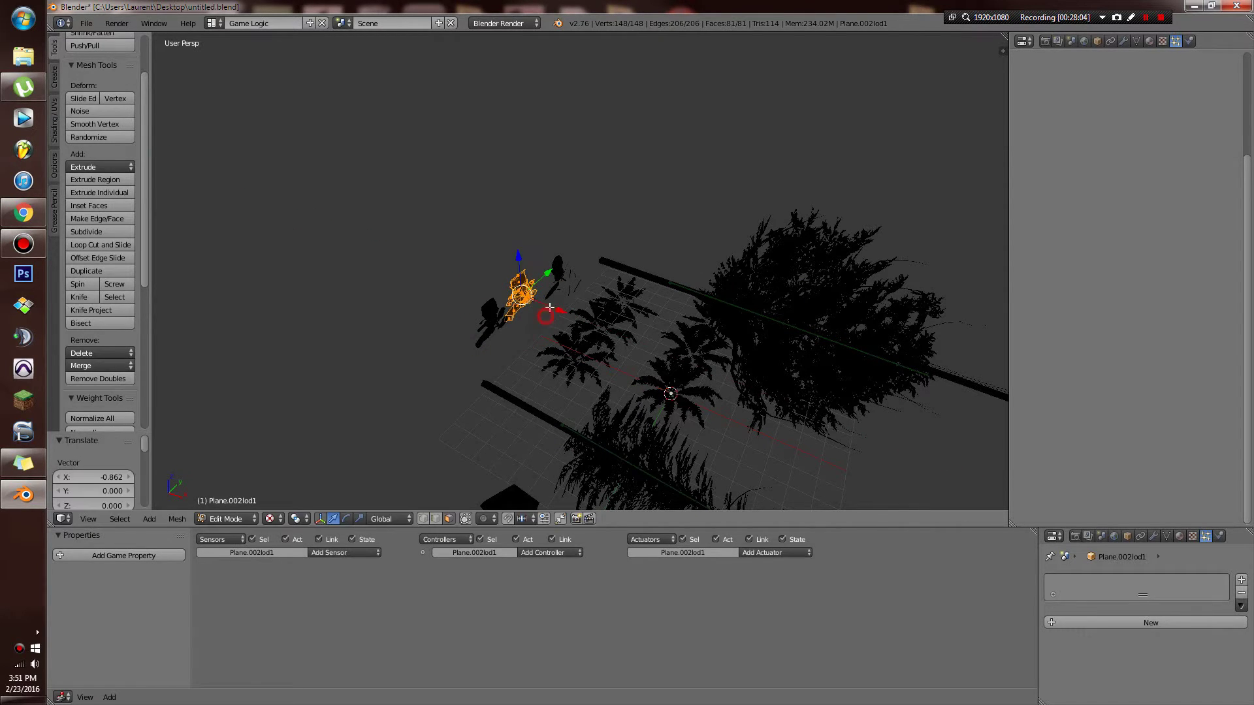
pyautogui.press('Tab')
# Shift the mesh of Plane.002lod2 about -0.505 along the X axis in Edit Mode, then save the scene.
pyautogui.rightClick(582, 296)
pyautogui.press('Tab')
pyautogui.press('g')
pyautogui.press('x')
pyautogui.click(587, 307)
pyautogui.press('Tab')
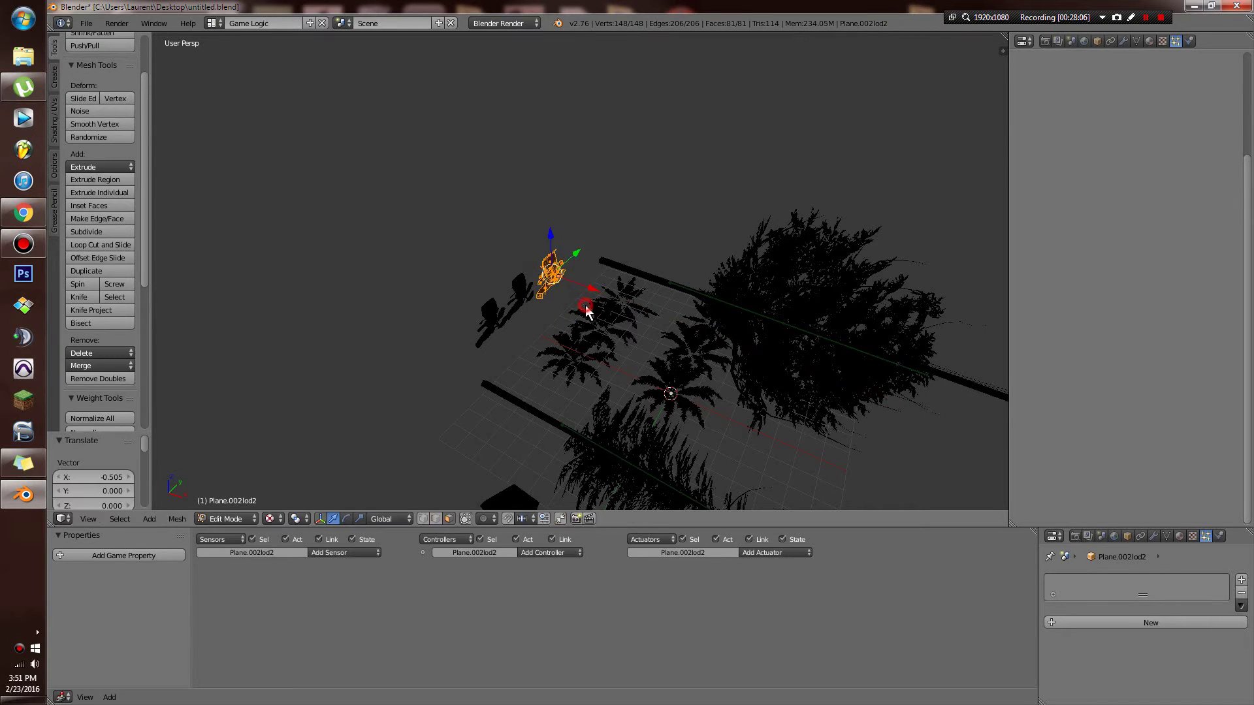
pyautogui.hotkey('ctrl', 's')
# Display the terrain layer and walk across it with gravity on to check how the broad-leaved plants sit on the ground.
pyautogui.click(448, 517)
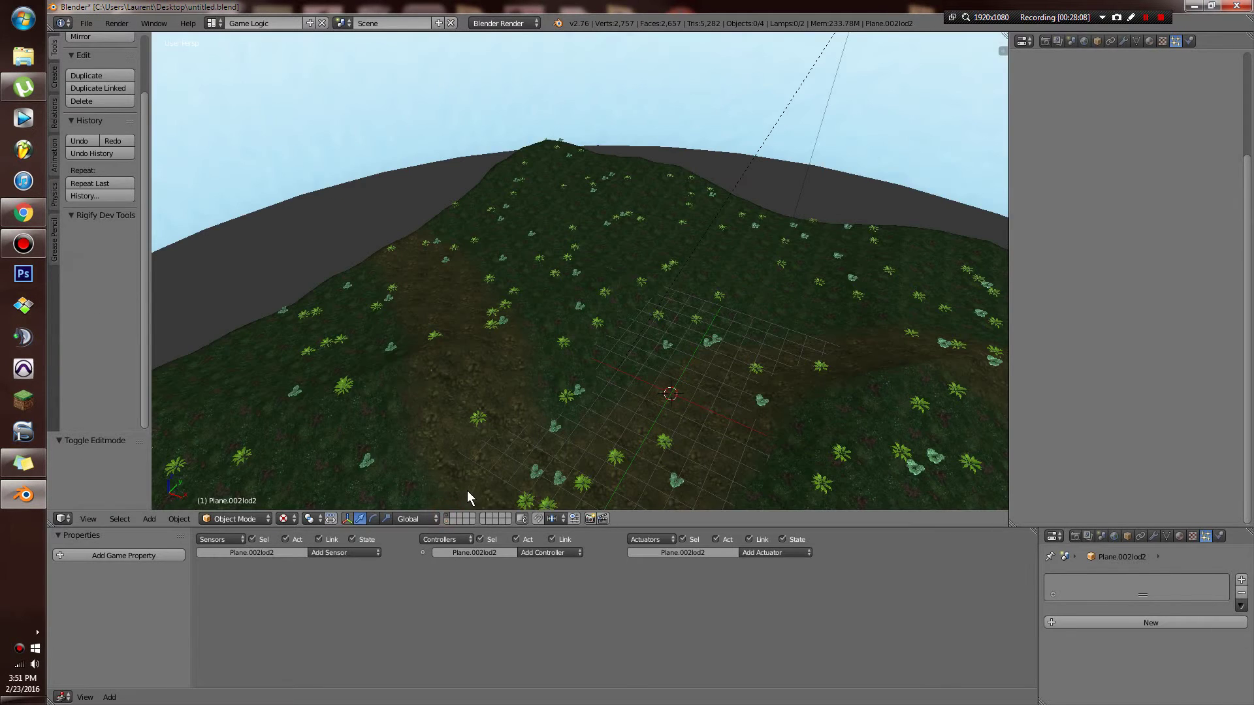
pyautogui.click(447, 518)
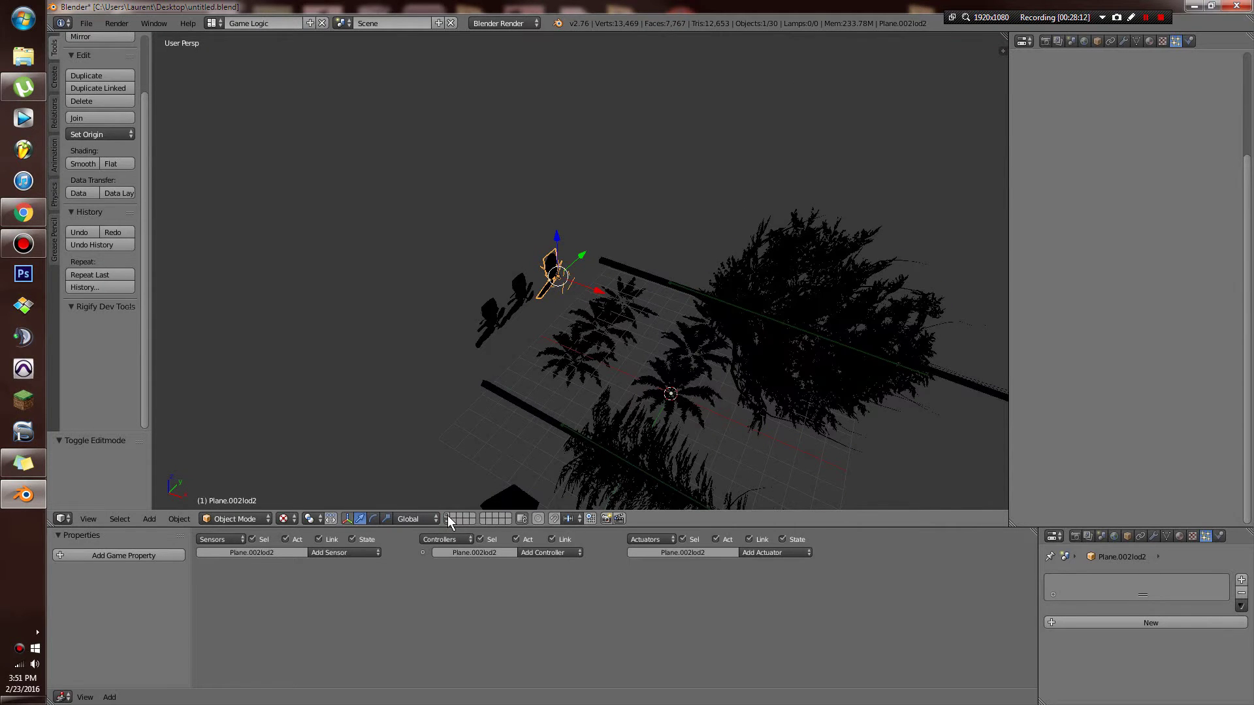
pyautogui.click(448, 518)
pyautogui.hotkey('shift', 'f')
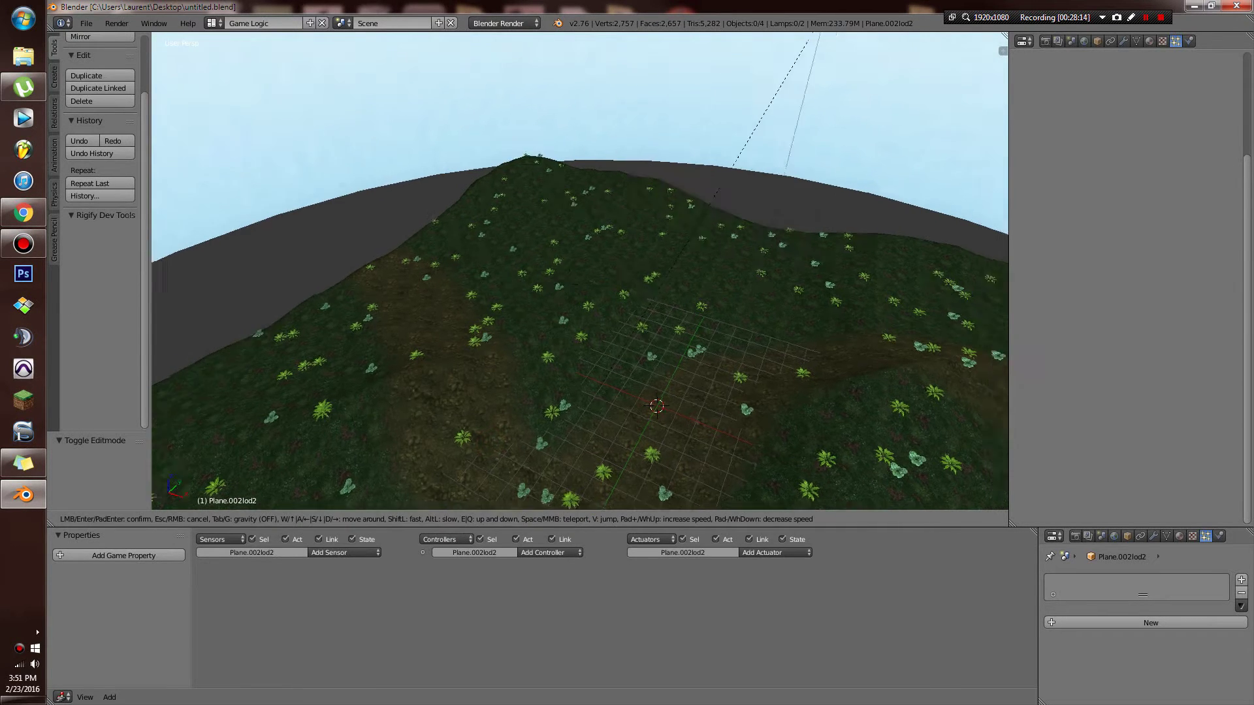
pyautogui.press('Tab')
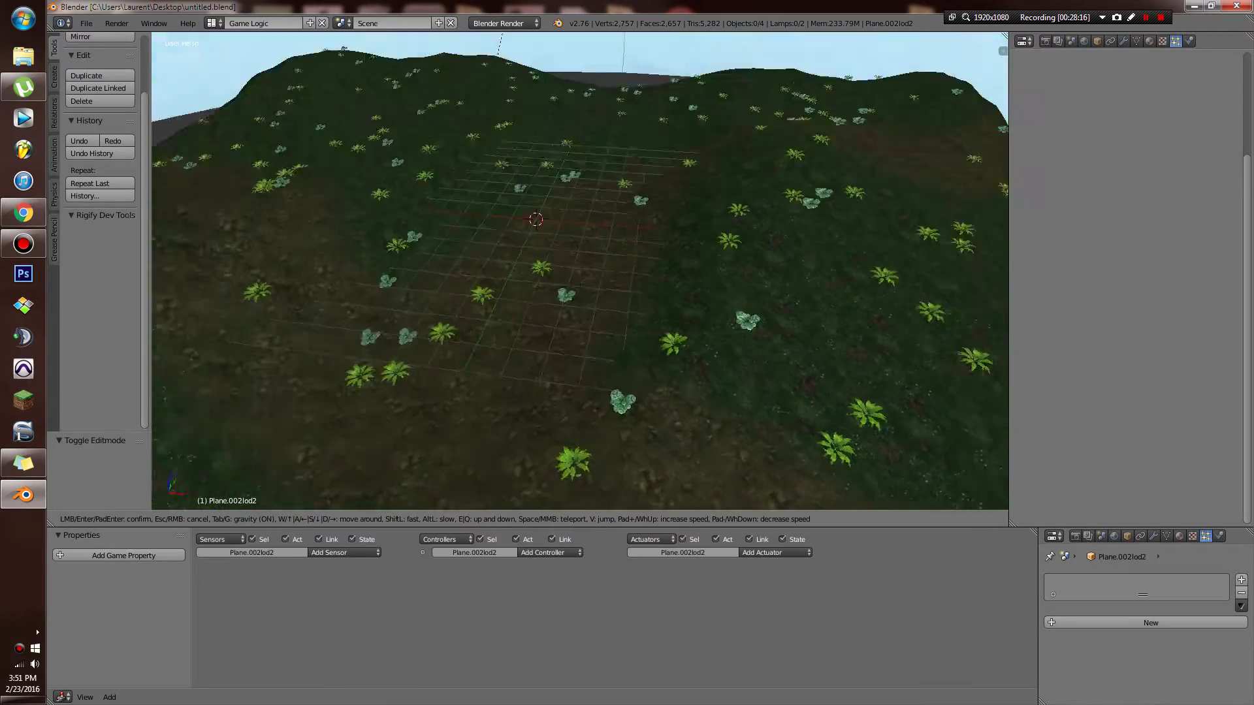
pyautogui.press('w')
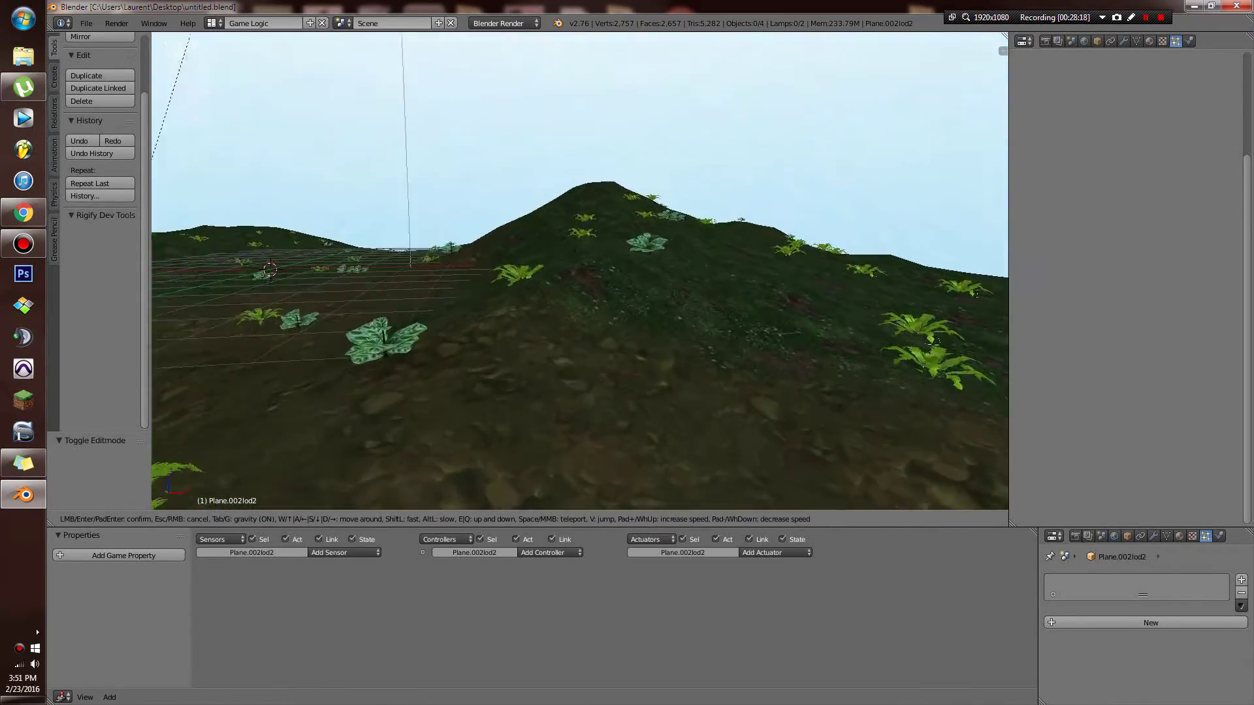
pyautogui.press('w')
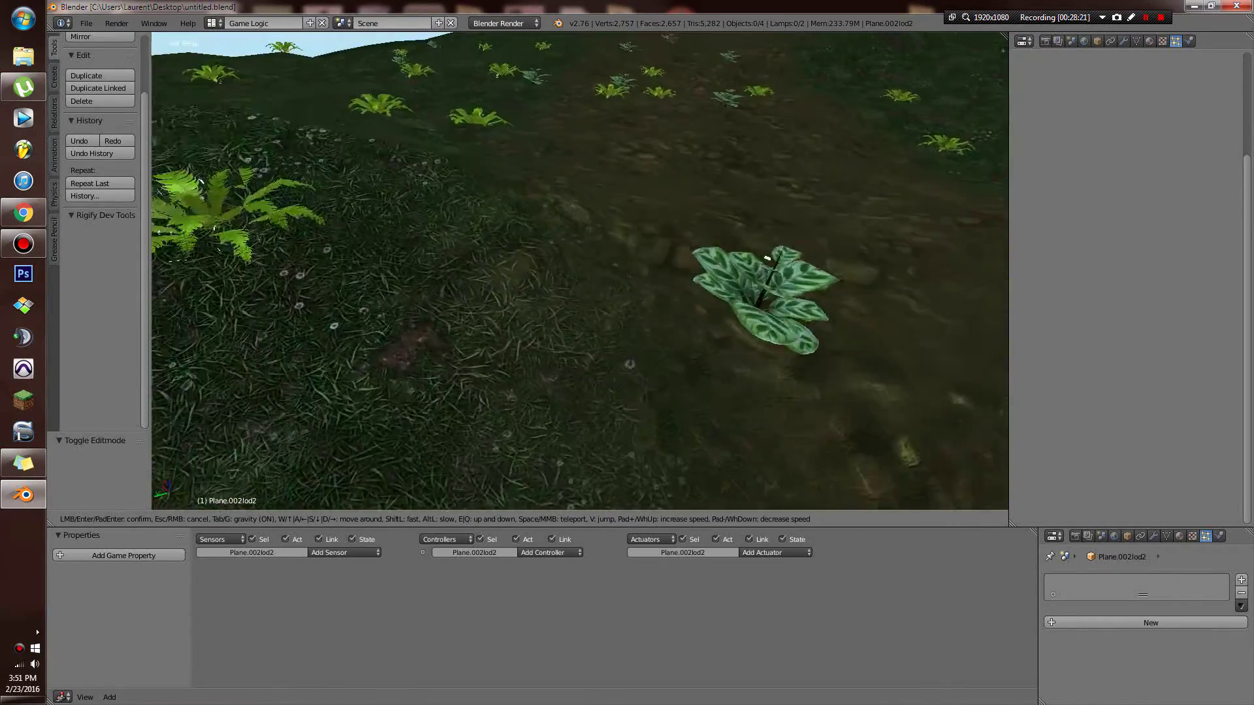
pyautogui.press('w')
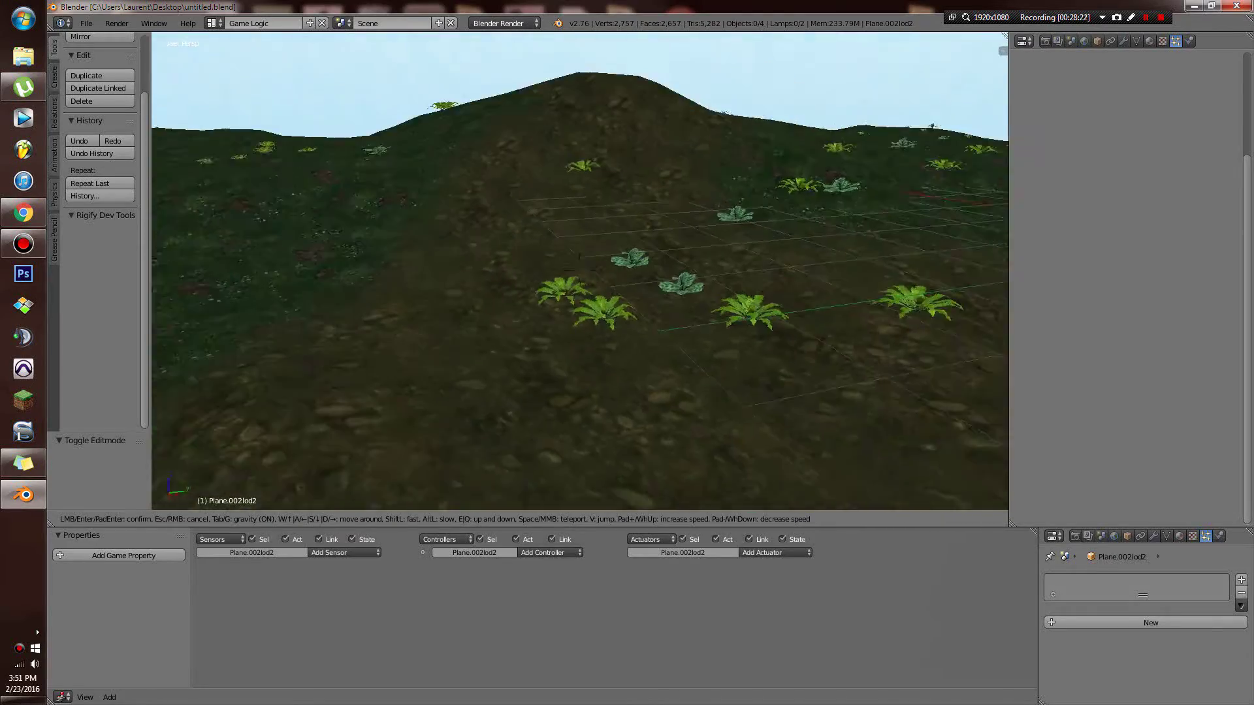
pyautogui.press('w')
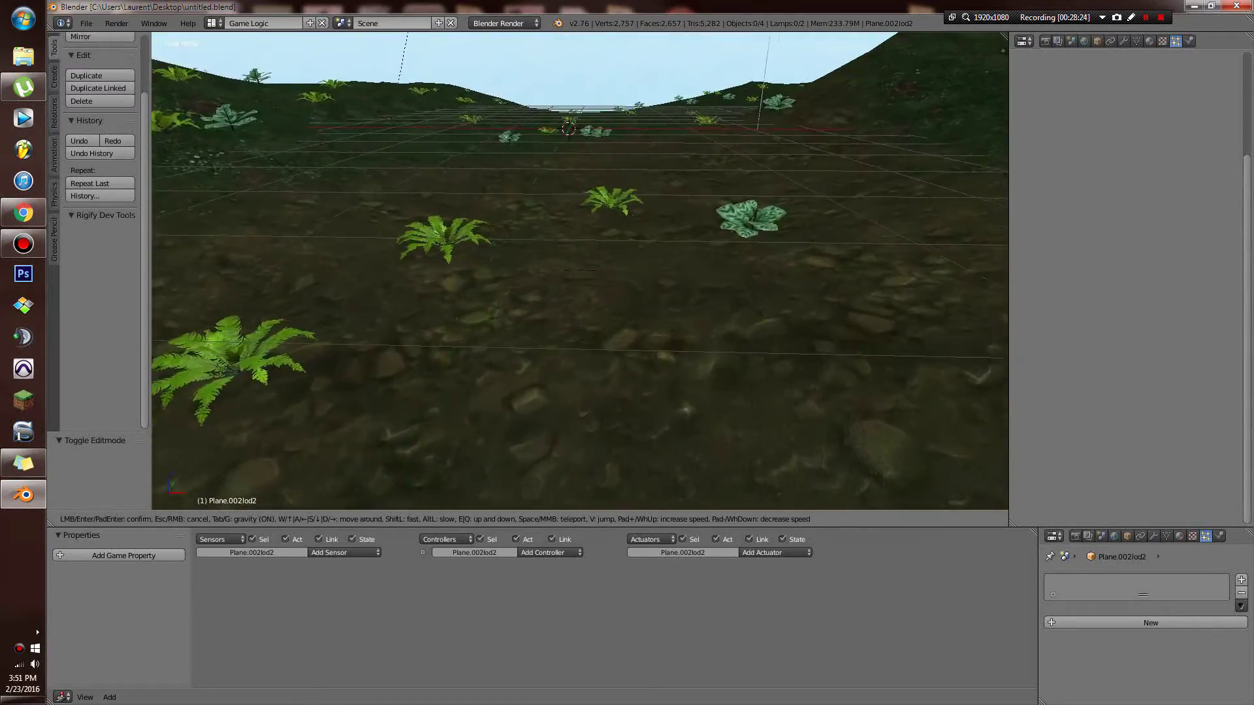
pyautogui.press('w')
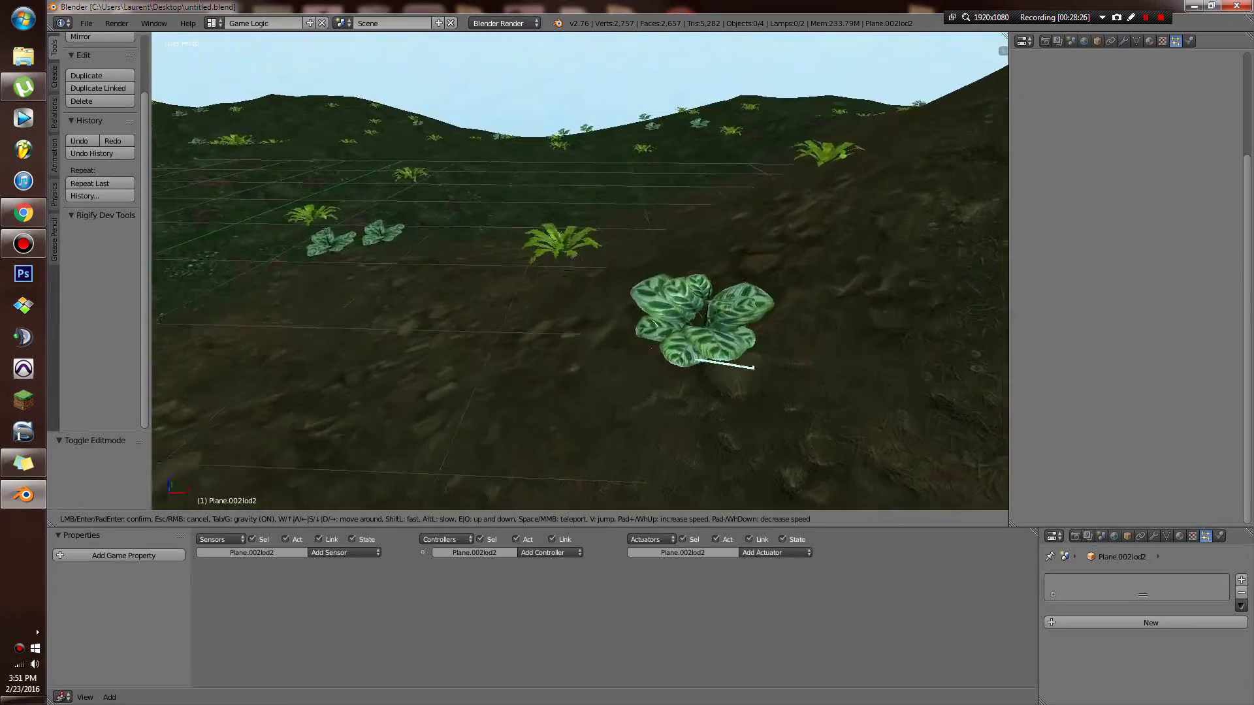
pyautogui.press('w')
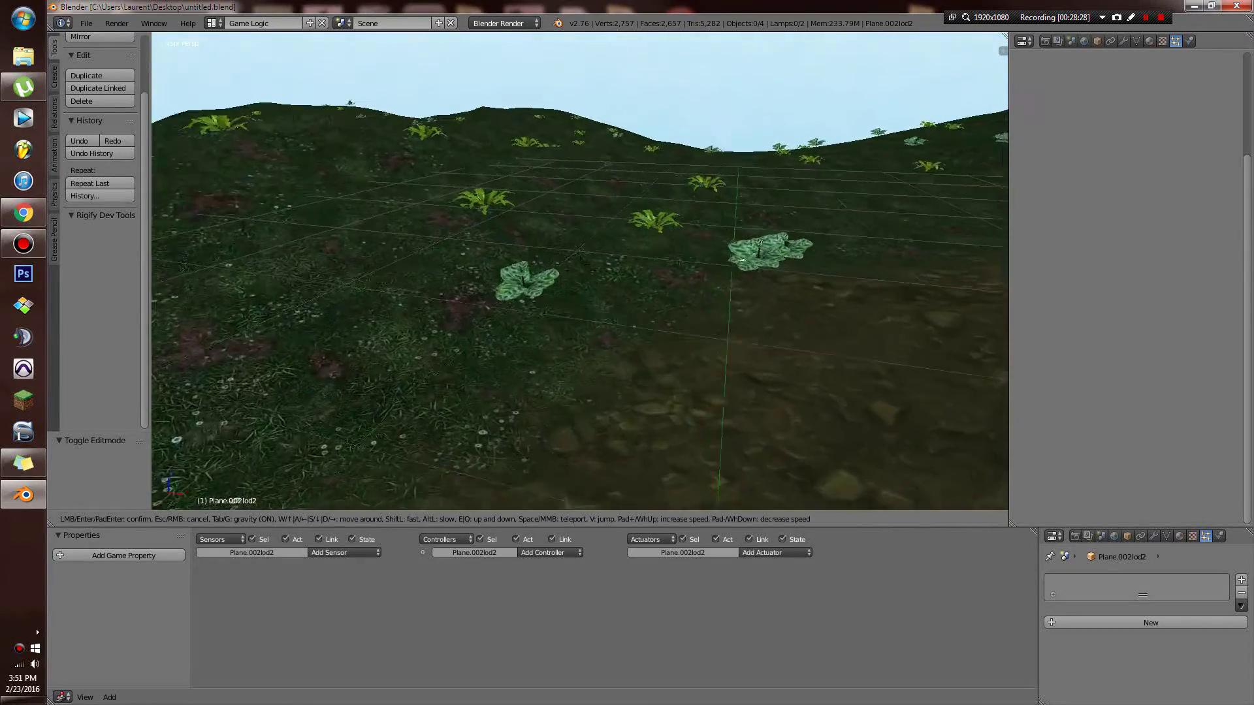
pyautogui.click(580, 270)
# Select the terrain and set forest as the density vertex group of its Ferns particle system.
pyautogui.rightClick(606, 319)
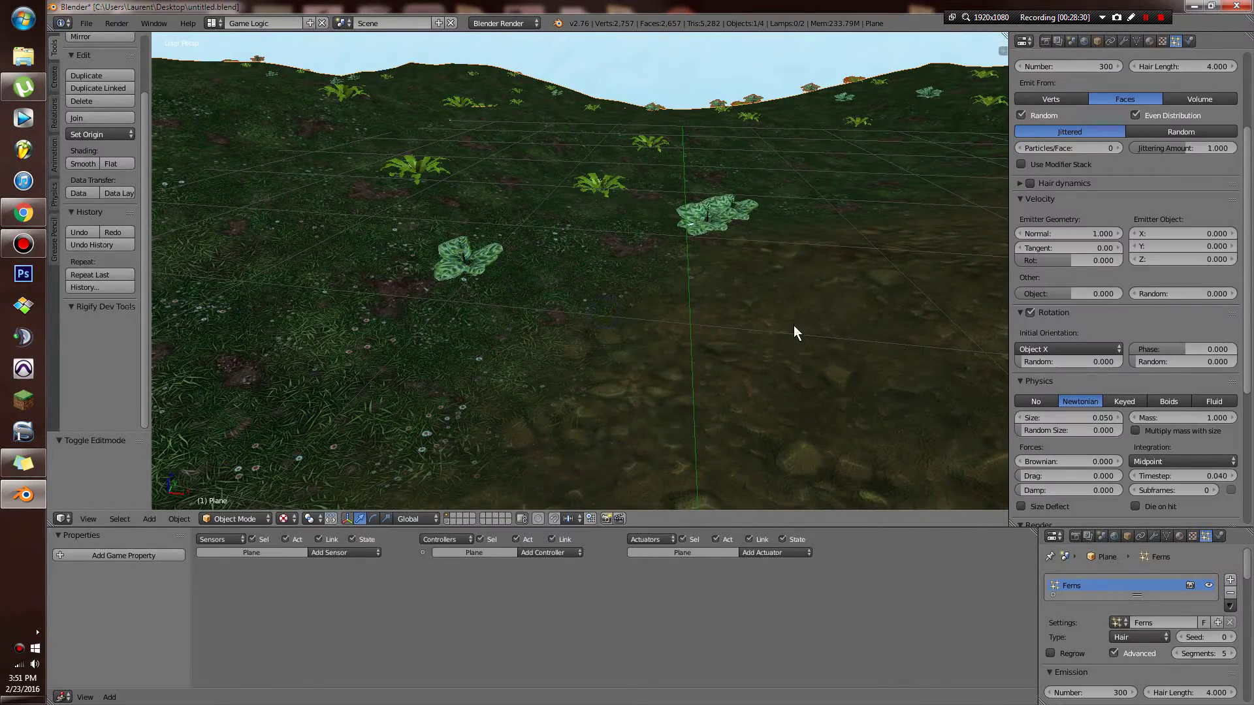
pyautogui.hotkey('shift', 'f')
pyautogui.press('Escape')
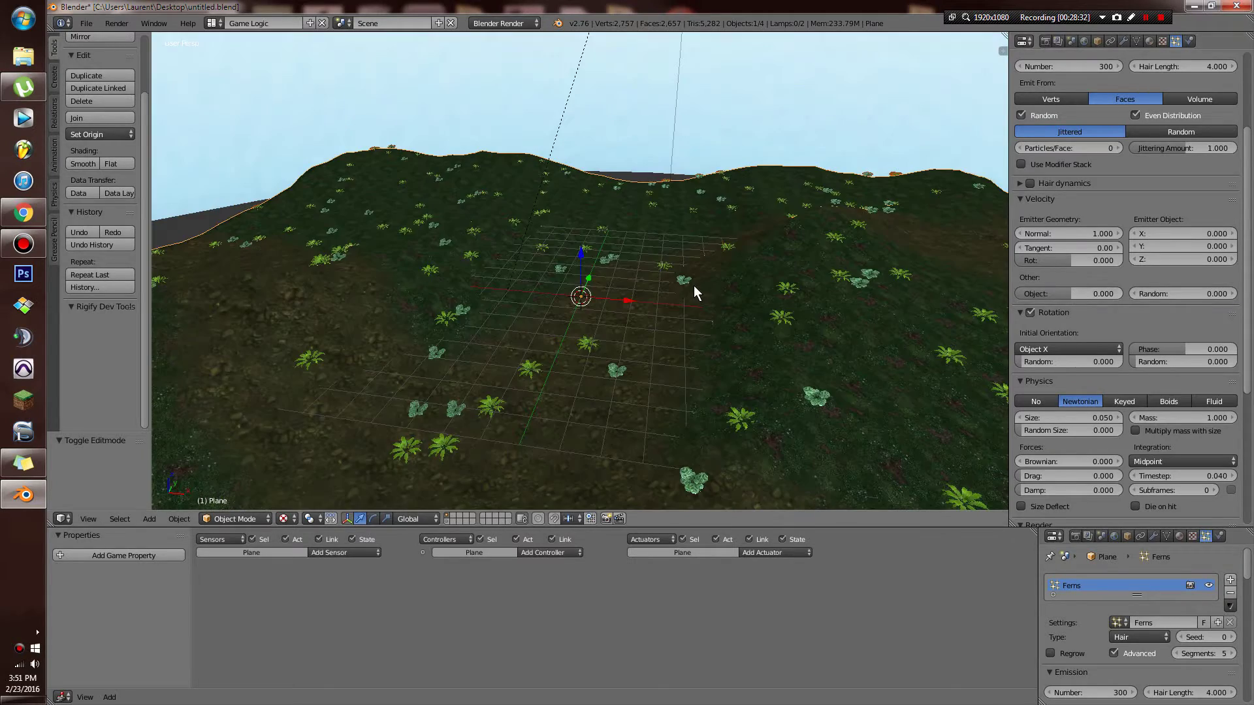
pyautogui.scroll(3, 725, 316)
pyautogui.scroll(-3, 731, 319)
pyautogui.scroll(-4, 731, 319)
pyautogui.scroll(4, 731, 319)
pyautogui.scroll(-8, 1185, 460)
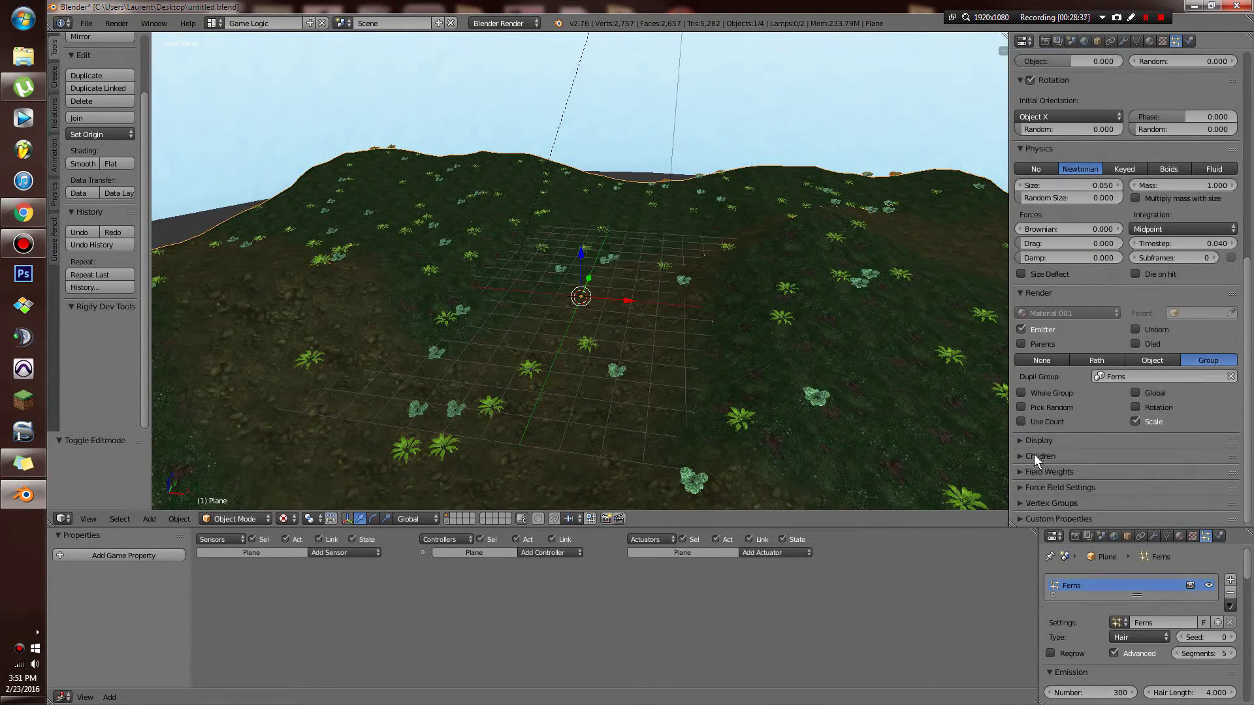
pyautogui.click(1050, 503)
pyautogui.scroll(-4, 1109, 460)
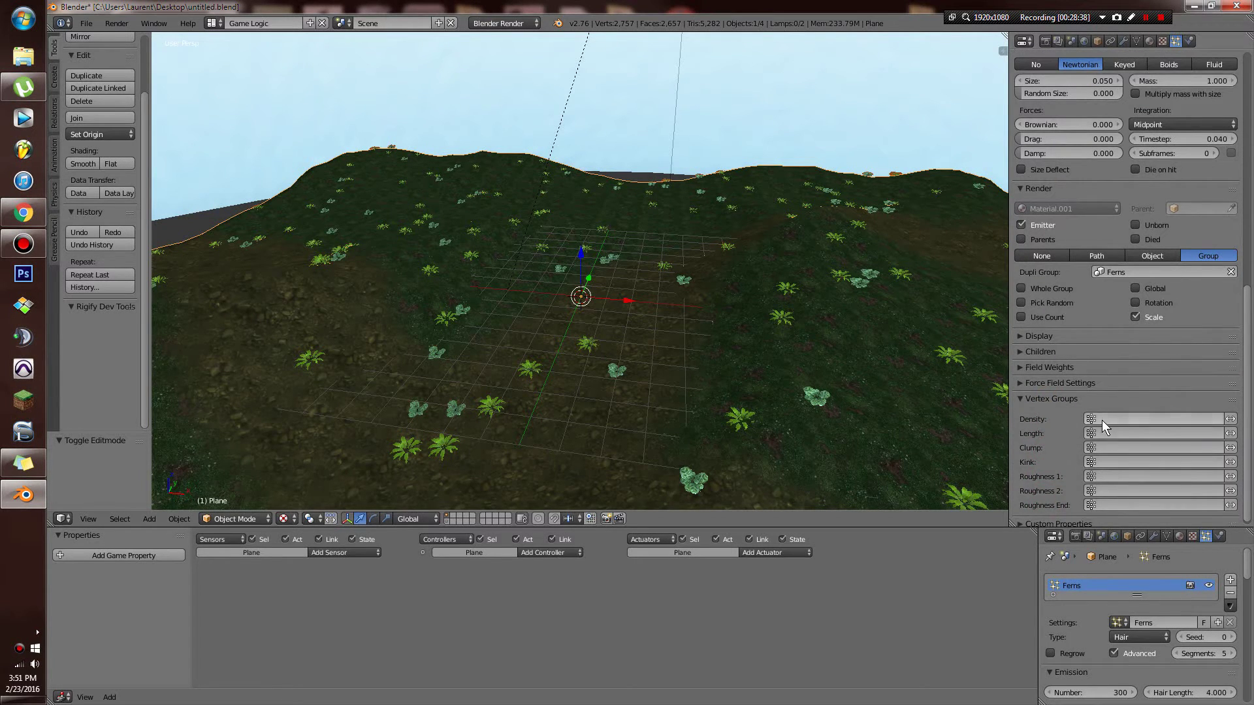
pyautogui.click(1103, 418)
pyautogui.click(1102, 437)
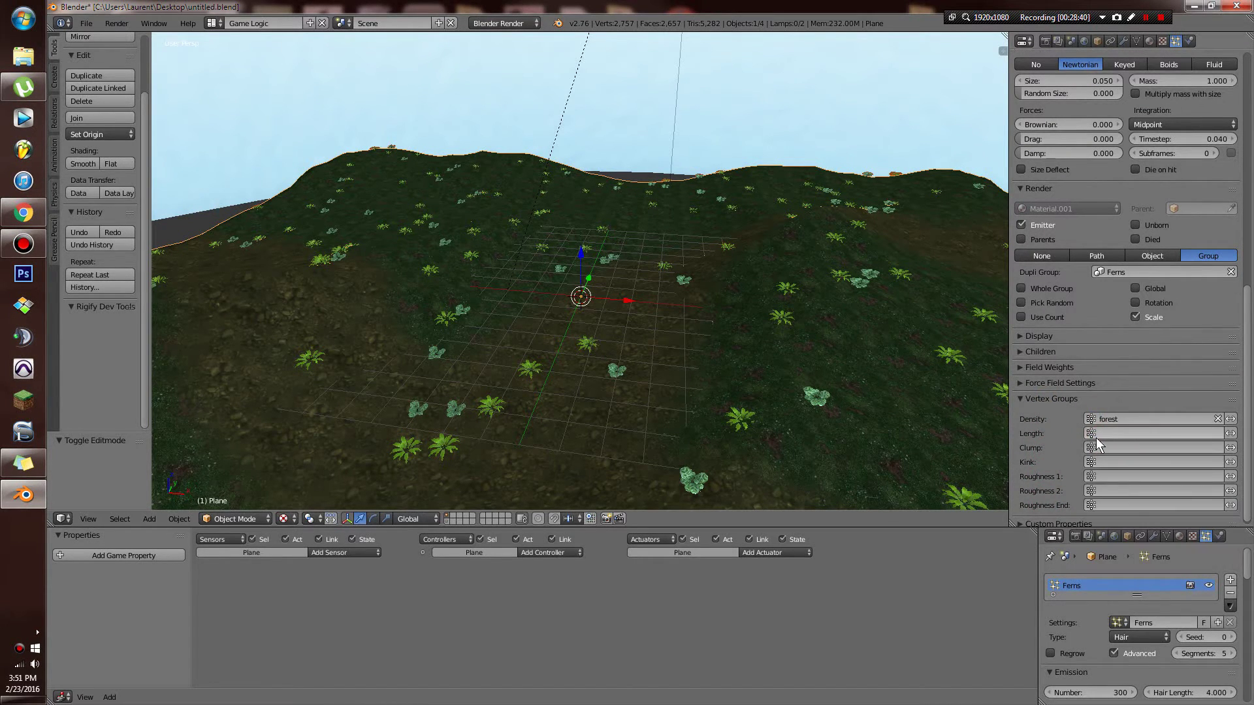
pyautogui.scroll(-1, 1102, 432)
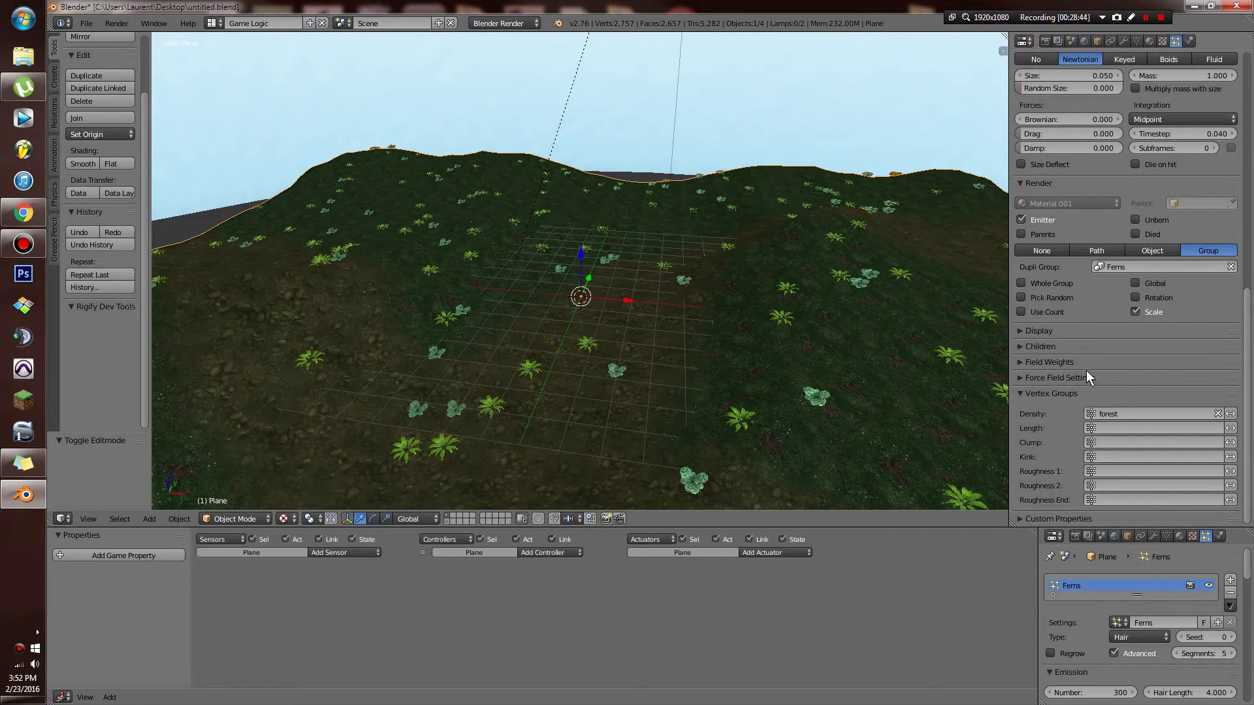
pyautogui.click(1122, 429)
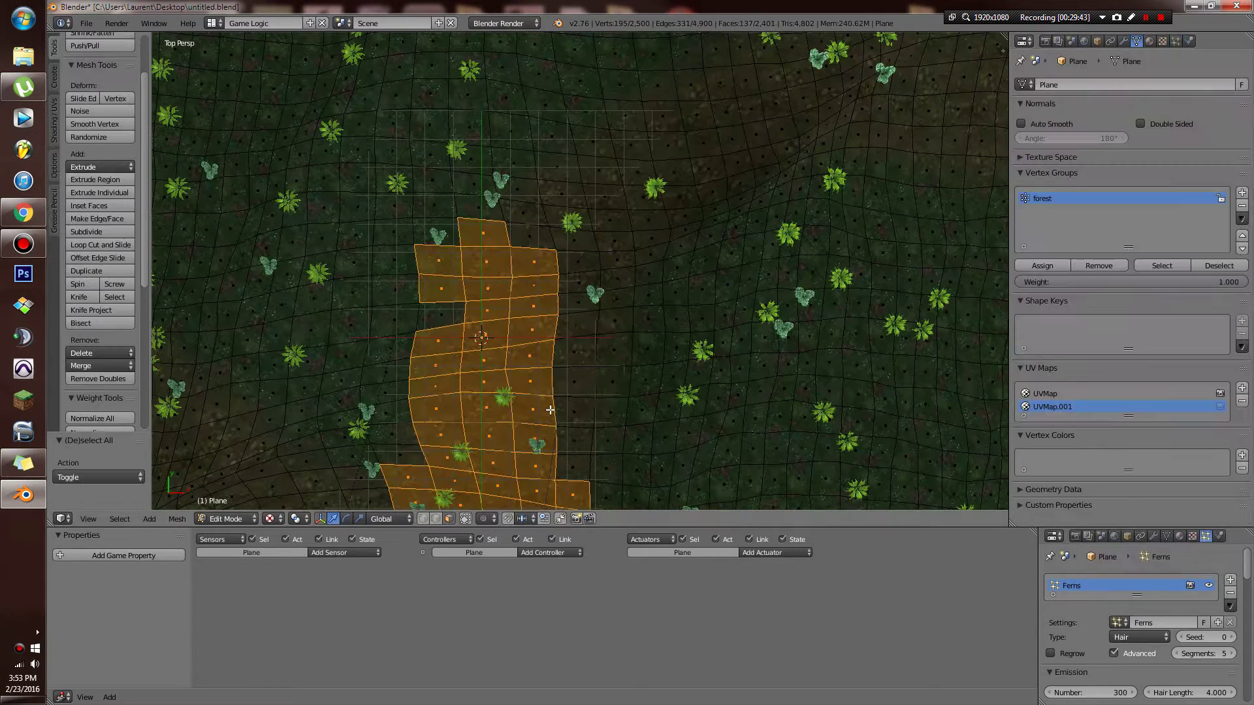
# Extend the terrain's face selection with circle select along the dirt path from the centre to the upper part of the +X edge.
pyautogui.press('c')
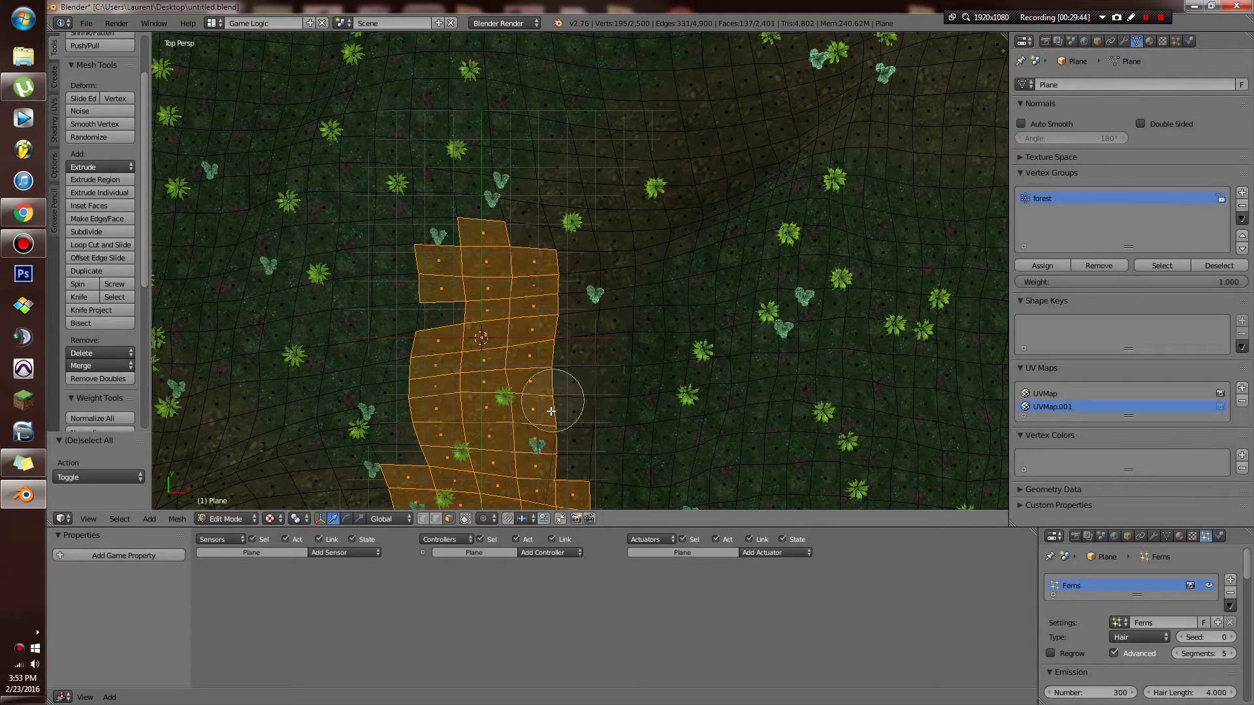
pyautogui.moveTo(548, 374)
pyautogui.mouseDown()
pyautogui.moveTo(450, 281)
pyautogui.moveTo(522, 405)
pyautogui.moveTo(575, 281)
pyautogui.moveTo(684, 235)
pyautogui.mouseUp()
pyautogui.keyDown('shift'); pyautogui.moveTo(685, 234); pyautogui.dragTo(526, 386, button='middle'); pyautogui.keyUp('shift')
pyautogui.press('c')
pyautogui.rightClick(493, 397)
pyautogui.scroll(-3, 491, 399)
pyautogui.press('c')
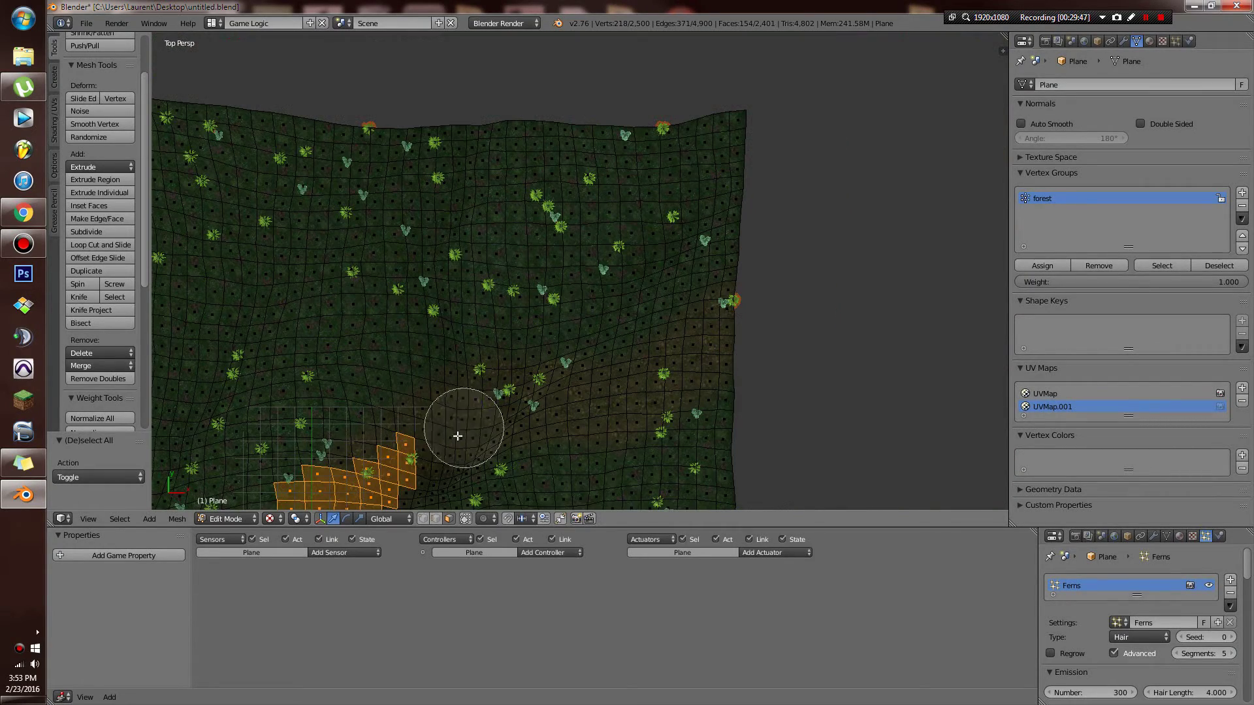
pyautogui.scroll(2, 435, 456)
pyautogui.moveTo(434, 456)
pyautogui.mouseDown()
pyautogui.moveTo(418, 477)
pyautogui.moveTo(627, 359)
pyautogui.moveTo(747, 387)
pyautogui.mouseUp()
pyautogui.rightClick(747, 387)
pyautogui.scroll(-4, 716, 398)
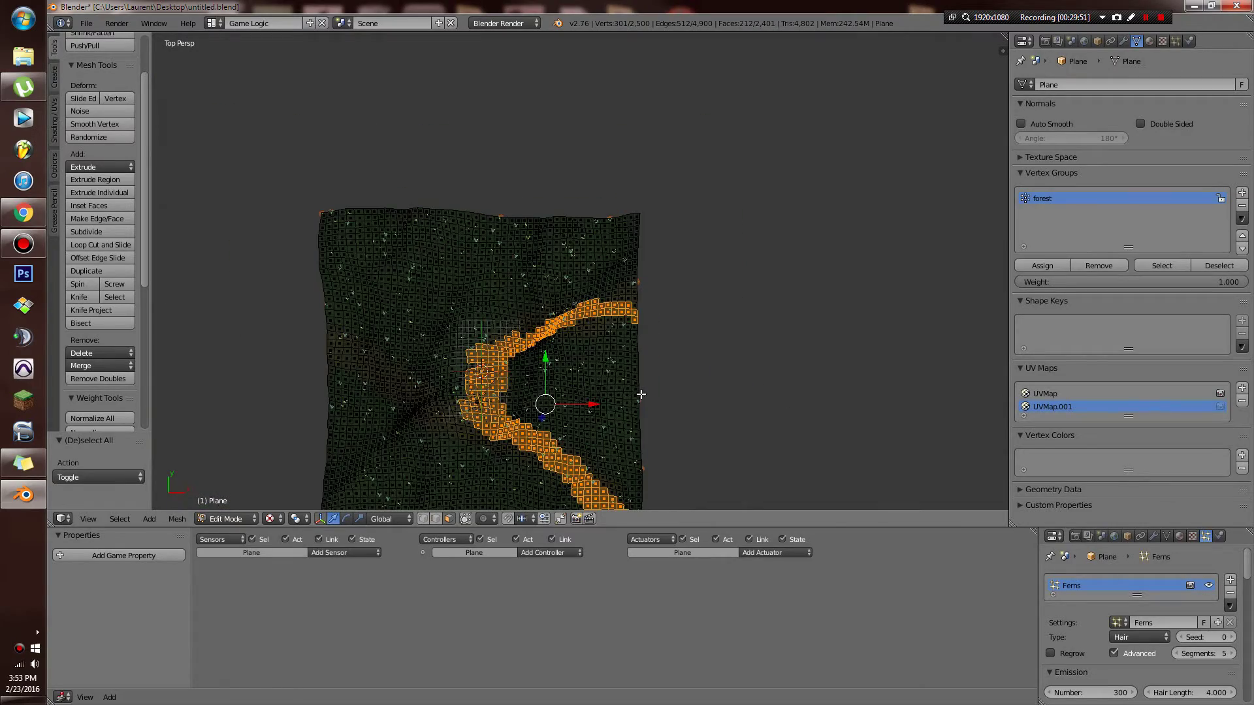
pyautogui.hotkey('ctrl', 'i')
pyautogui.hotkey('ctrl', 'z')
# Add the faces of the dirt path branch running from the centre to the -X edge to the selection.
pyautogui.scroll(5, 519, 413)
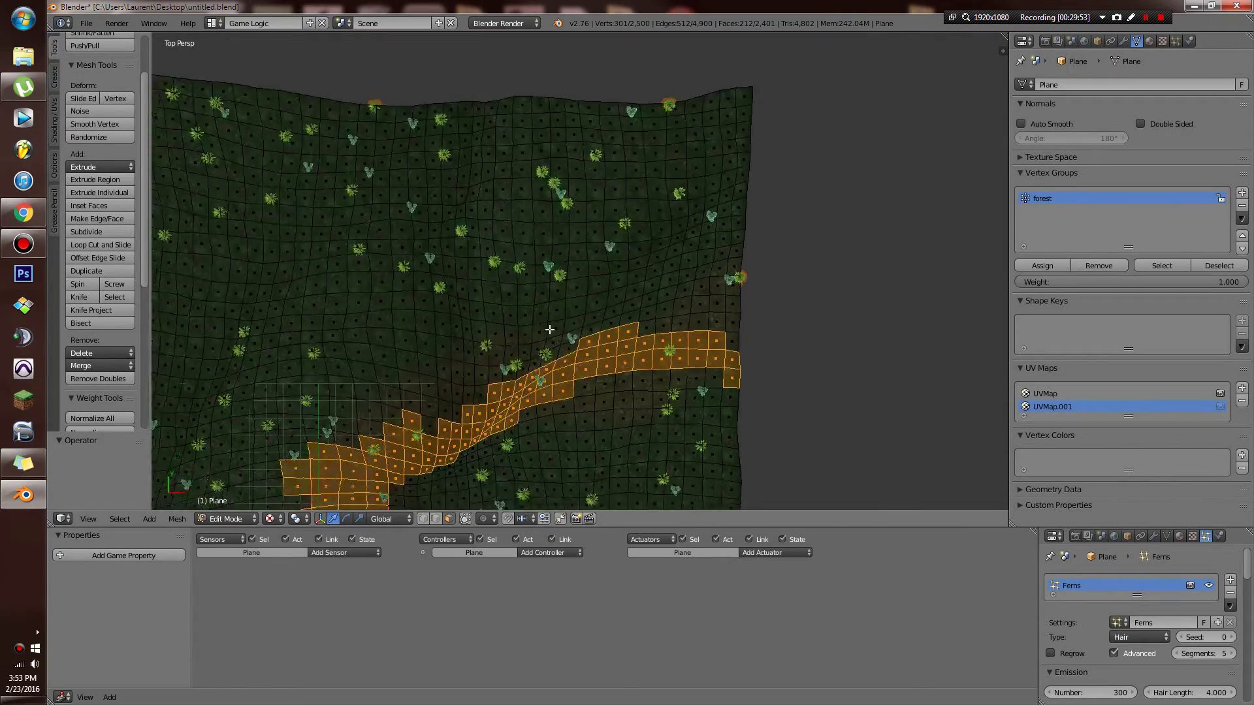
pyautogui.keyDown('shift'); pyautogui.moveTo(520, 281); pyautogui.dragTo(608, 356, button='middle'); pyautogui.keyUp('shift')
pyautogui.press('c')
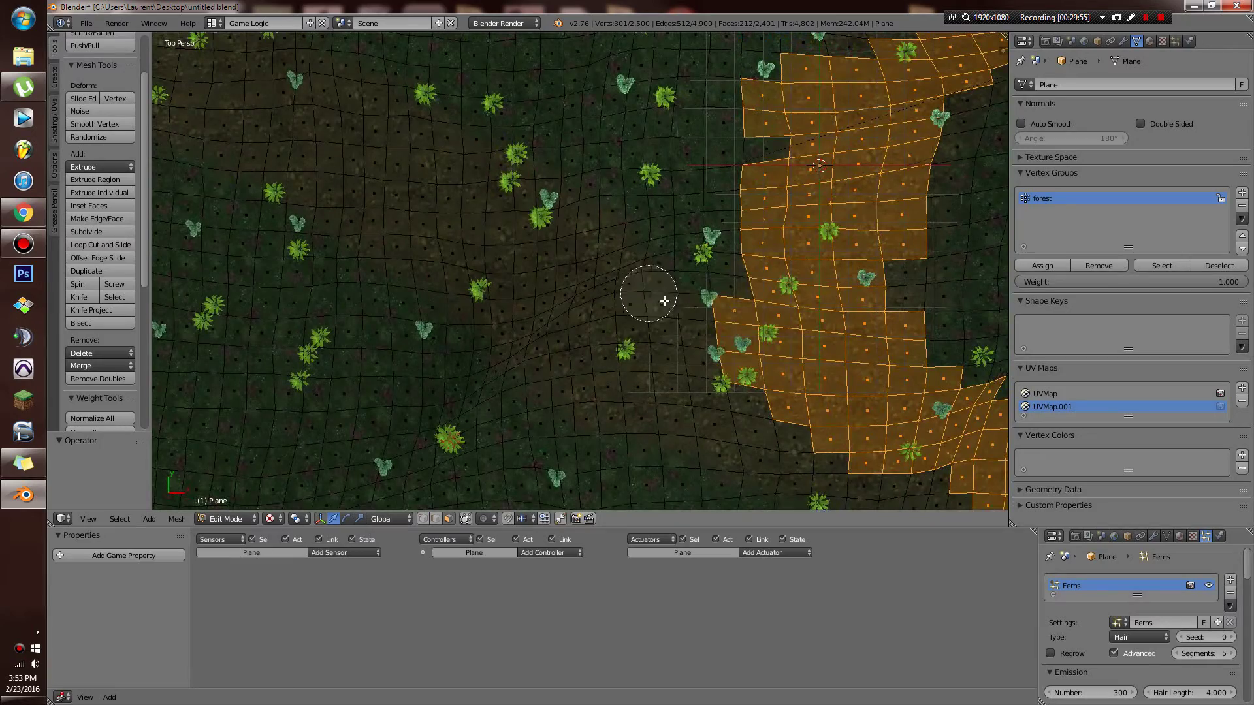
pyautogui.moveTo(777, 349)
pyautogui.mouseDown()
pyautogui.moveTo(677, 305)
pyautogui.moveTo(505, 262)
pyautogui.mouseUp()
pyautogui.keyDown('shift'); pyautogui.moveTo(504, 262); pyautogui.dragTo(638, 373, button='middle'); pyautogui.keyUp('shift')
pyautogui.press('c')
pyautogui.moveTo(759, 477)
pyautogui.mouseDown()
pyautogui.moveTo(591, 334)
pyautogui.moveTo(431, 309)
pyautogui.mouseUp()
pyautogui.rightClick(431, 309)
# Invert the face selection to select all terrain outside the dirt paths.
pyautogui.scroll(-6, 635, 366)
pyautogui.keyDown('shift'); pyautogui.moveTo(810, 358); pyautogui.dragTo(644, 339, button='middle'); pyautogui.keyUp('shift')
pyautogui.hotkey('ctrl', 'i')
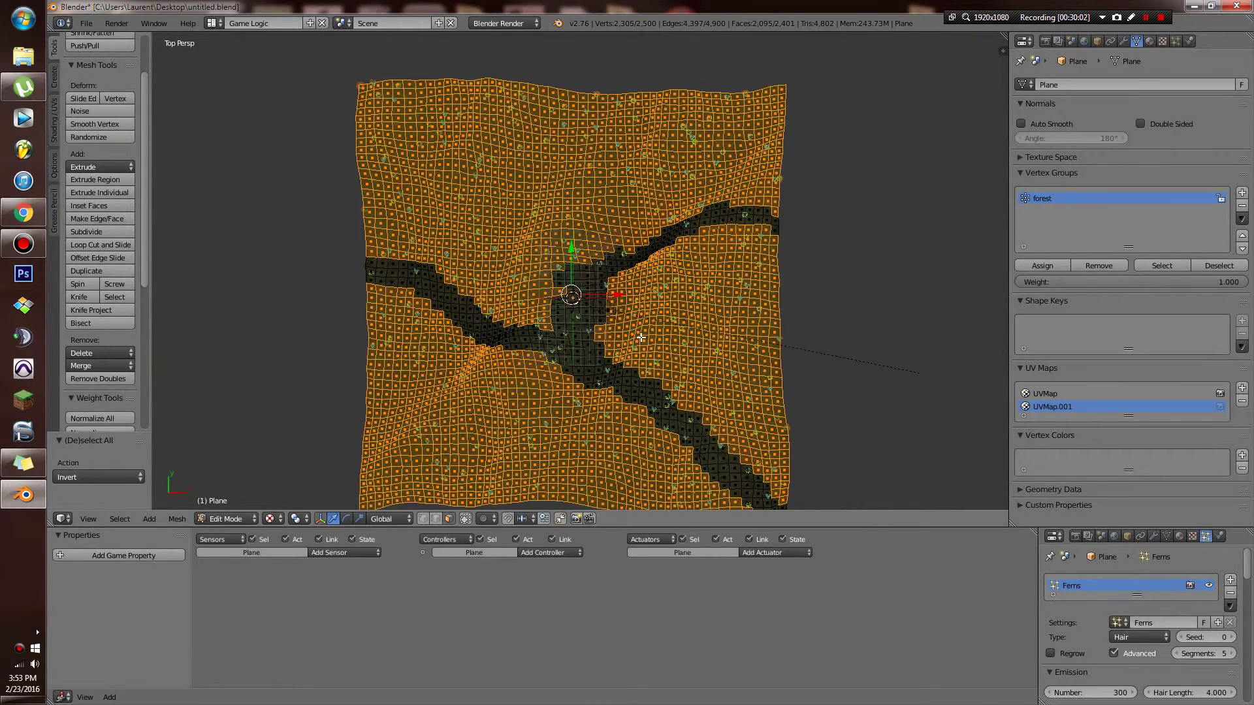
# Shrink the terrain face selection by two steps away from the paths, assign it to the forest vertex group and leave Edit Mode.
pyautogui.press('ctrl+KP_Subtract')
pyautogui.press('ctrl+KP_Subtract')
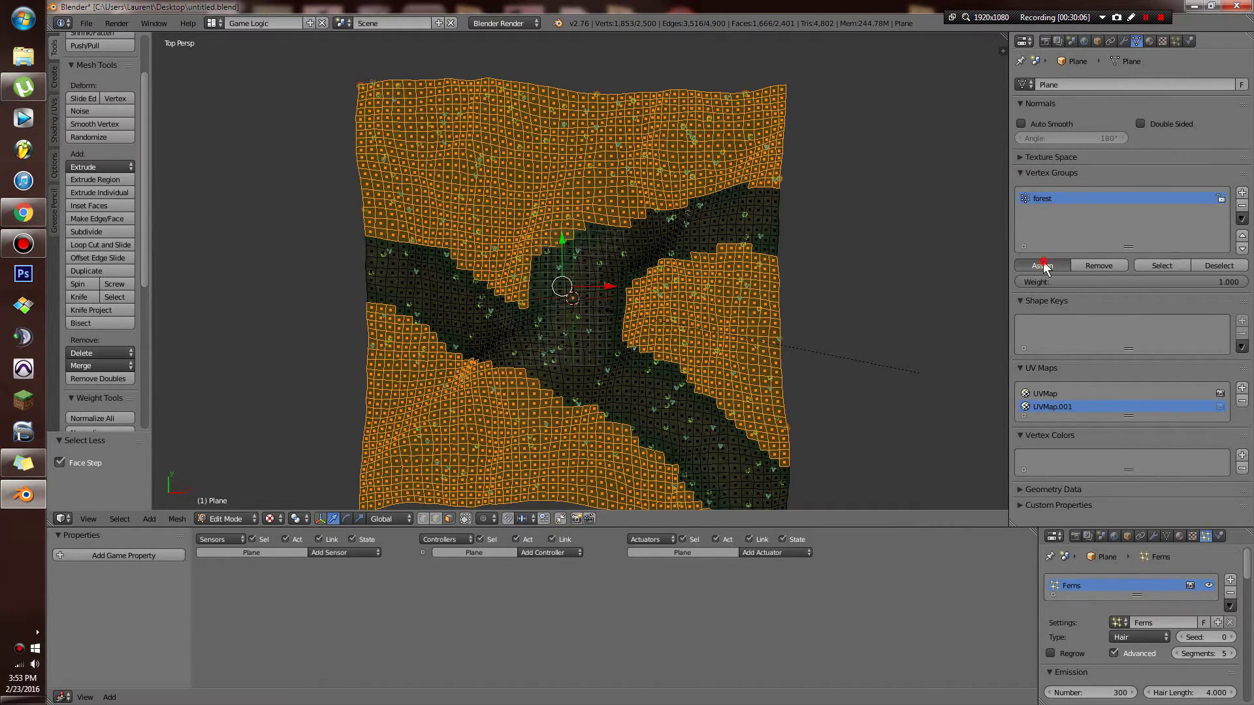
pyautogui.click(1043, 266)
pyautogui.press('Tab')
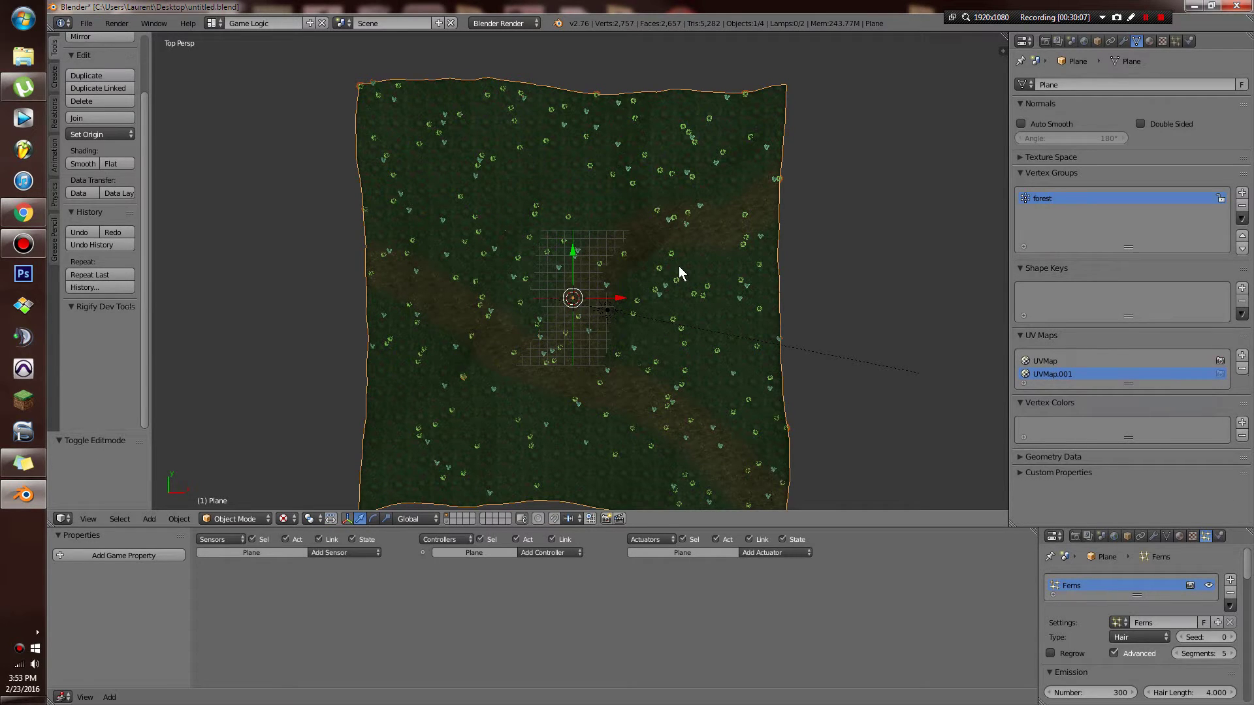
# Reapply forest as the density vertex group of the terrain's Ferns particle system.
pyautogui.click(1178, 42)
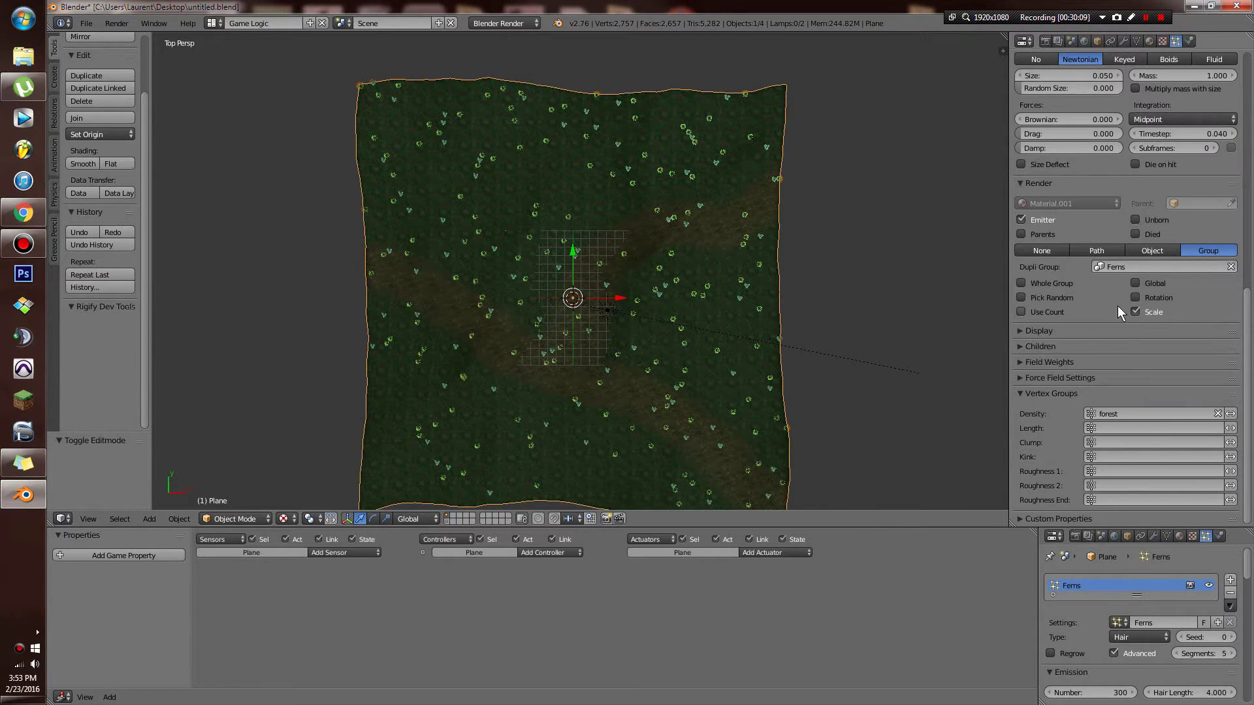
pyautogui.click(1157, 416)
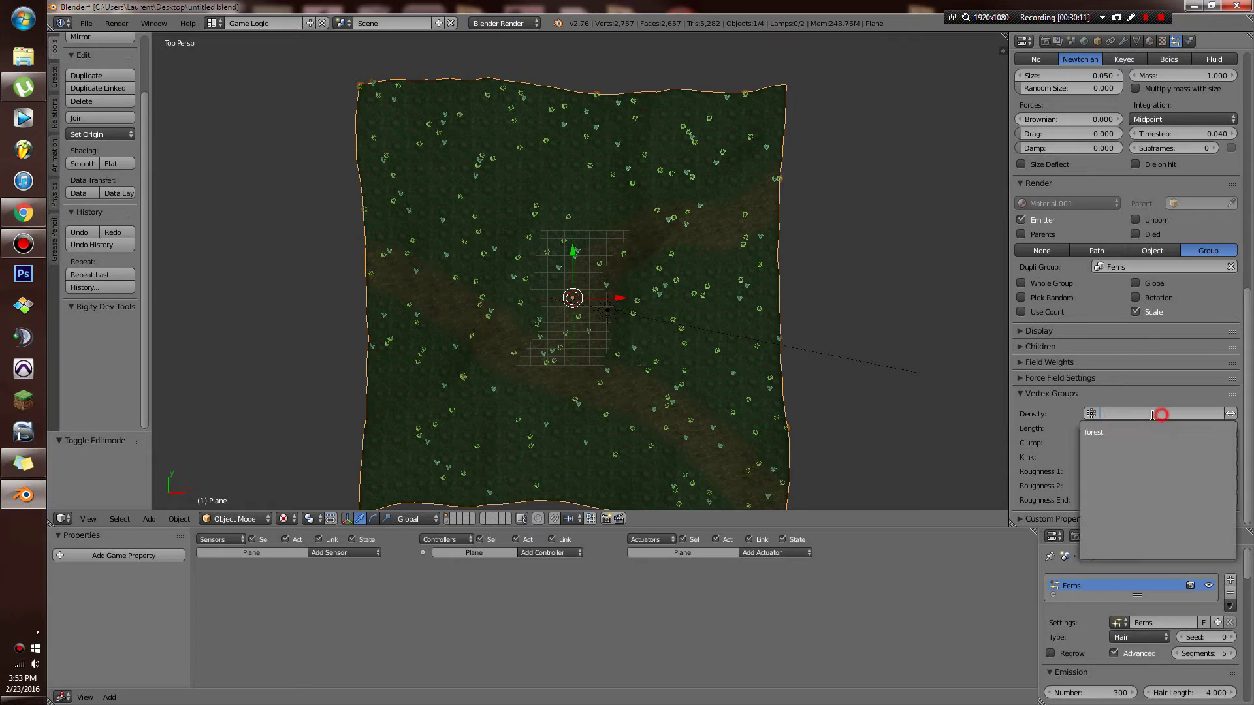
pyautogui.click(1108, 433)
pyautogui.scroll(2, 772, 365)
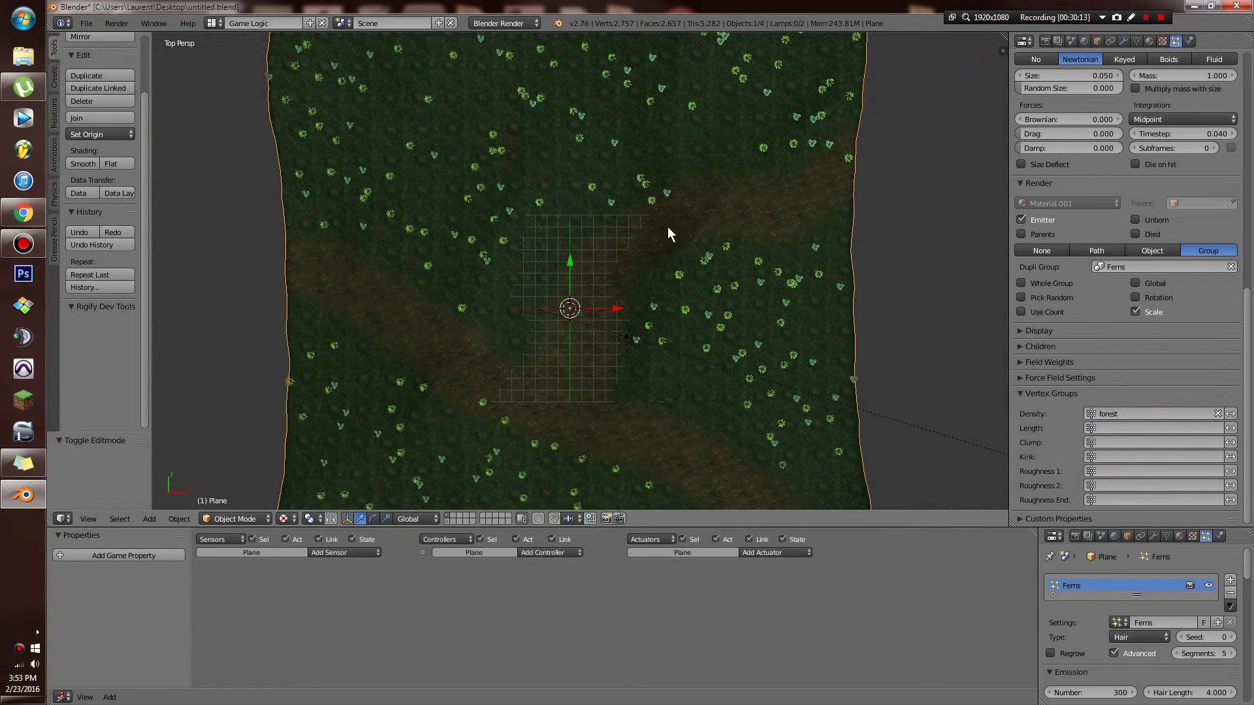
# Set the Ferns particle size to 0.170 and its random size to 0.541.
pyautogui.scroll(-1, 650, 284)
pyautogui.scroll(1, 632, 341)
pyautogui.scroll(2, 751, 251)
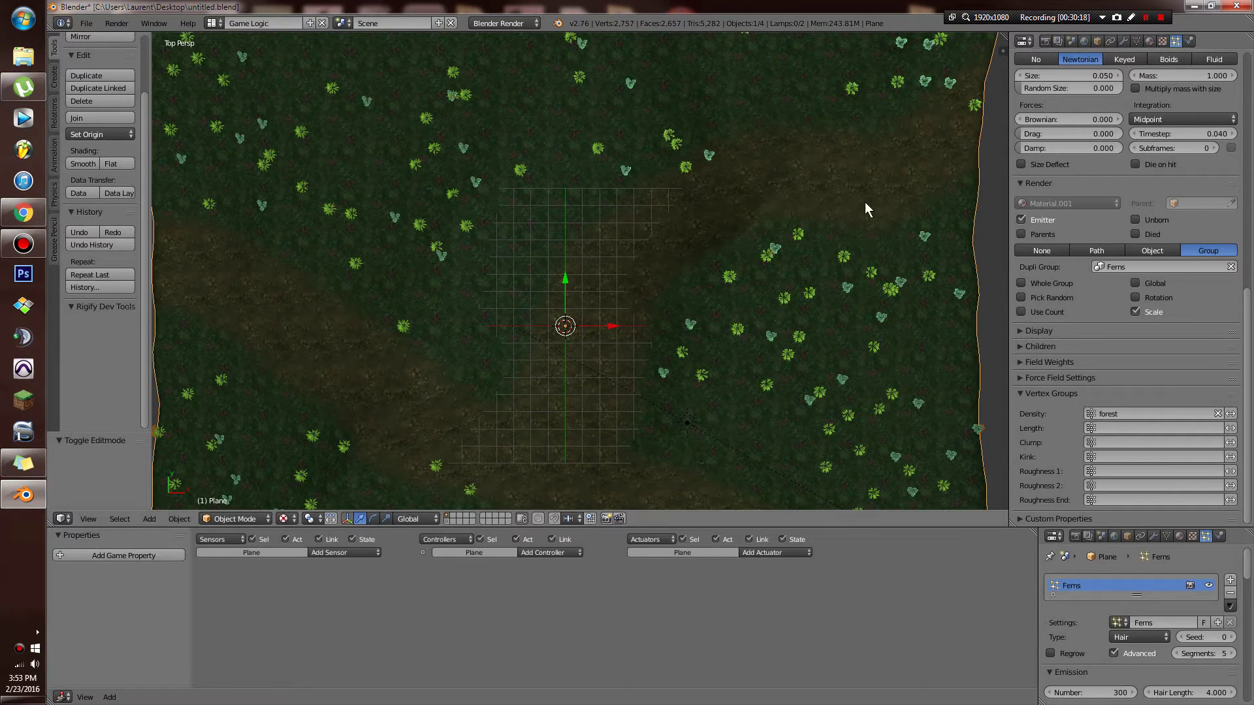
pyautogui.scroll(8, 1162, 266)
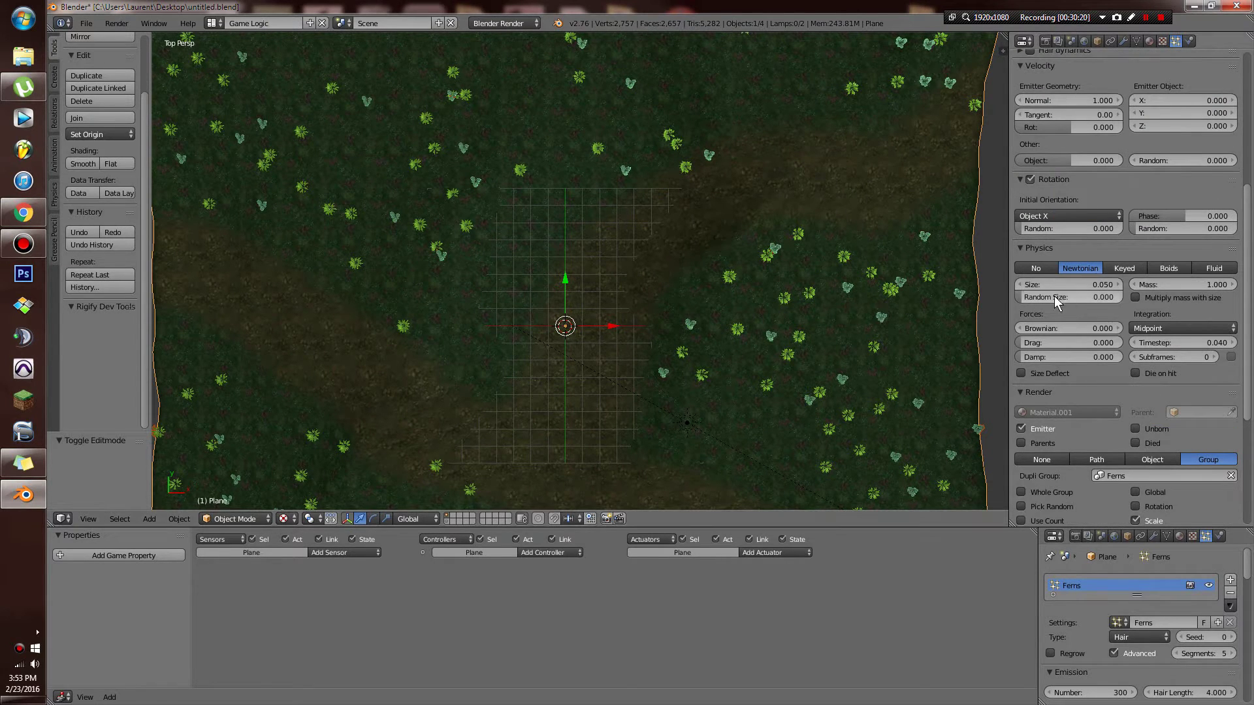
pyautogui.moveTo(1068, 302); pyautogui.dragTo(1013, 288)
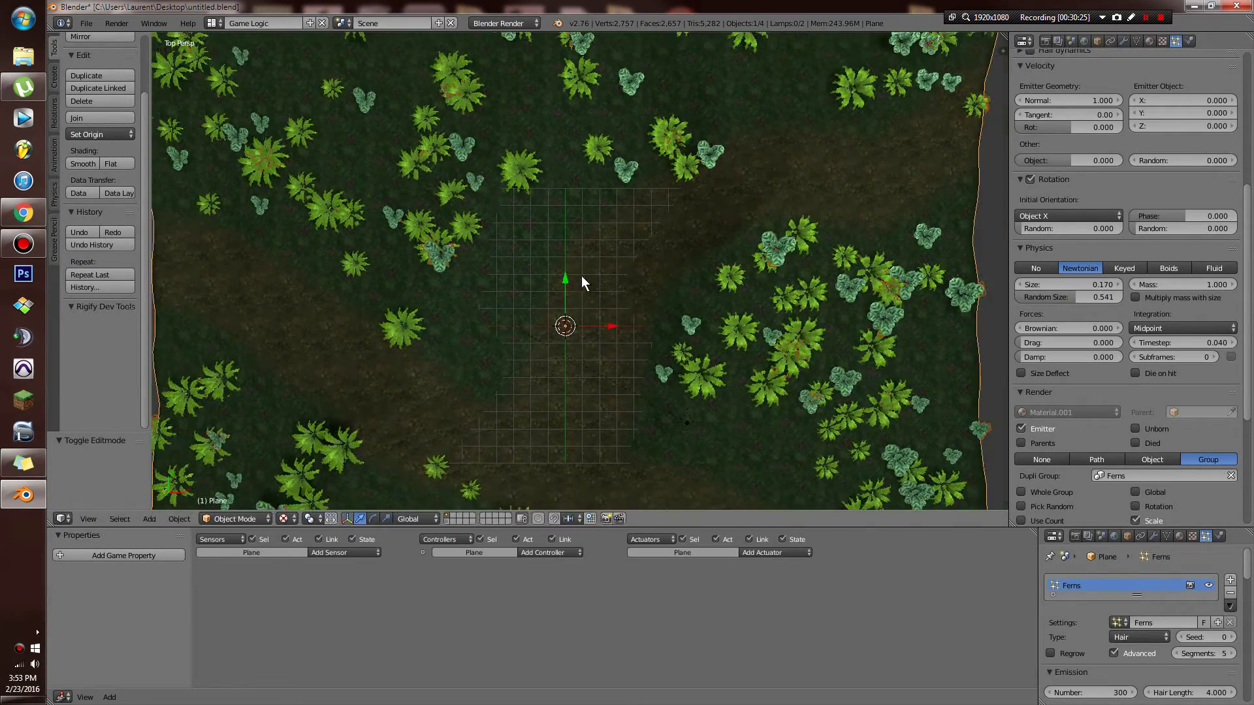
# Walk through the terrain at ground level and from above to examine the scattered ferns and the cleared paths.
pyautogui.hotkey('shift', 'f')
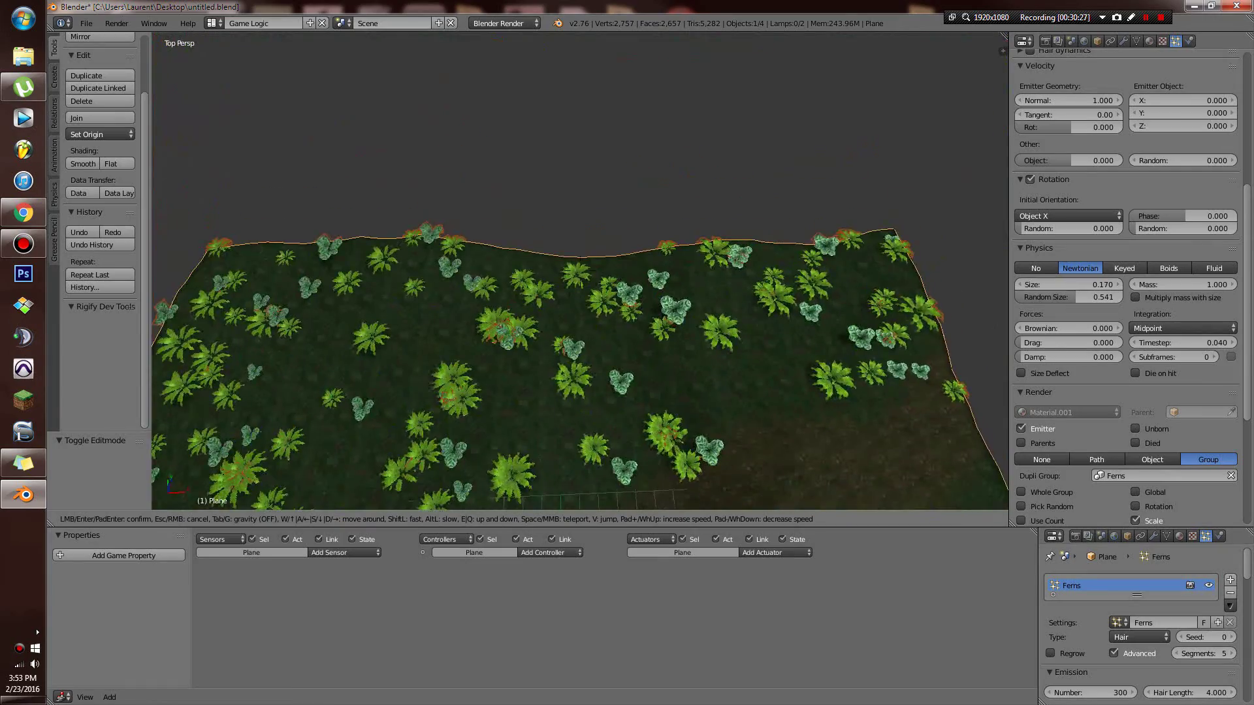
pyautogui.press('Tab')
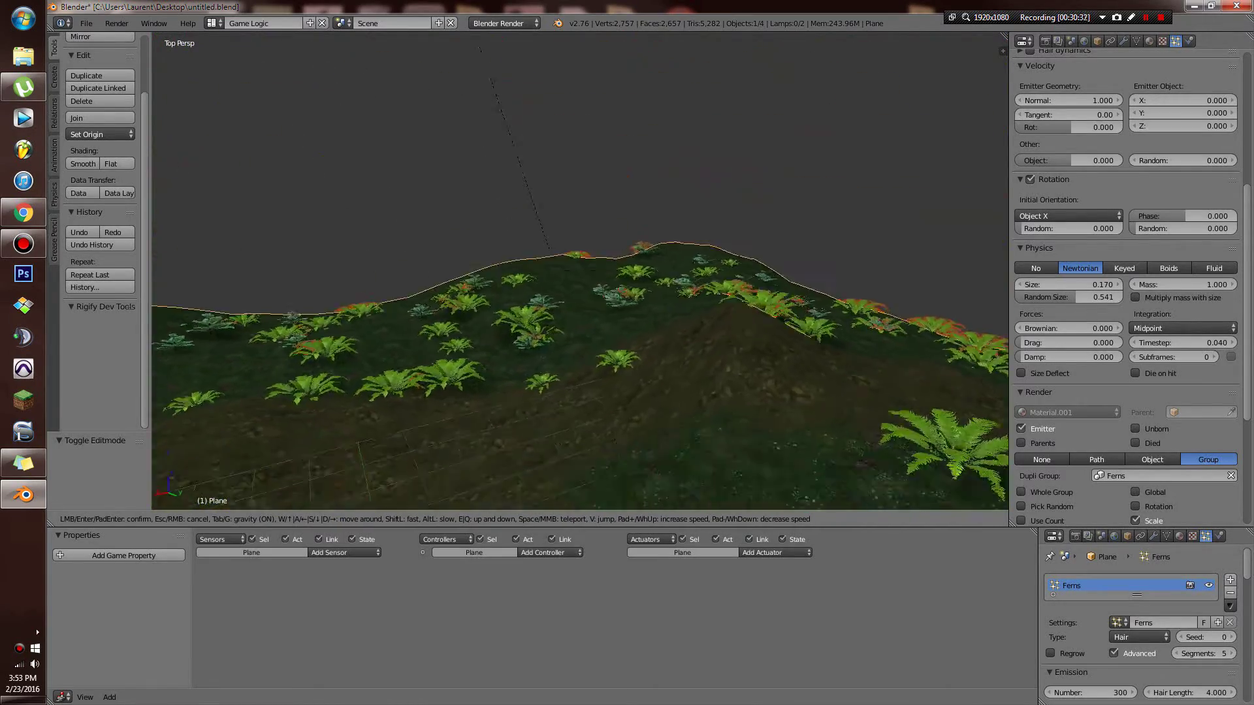
pyautogui.press('Tab')
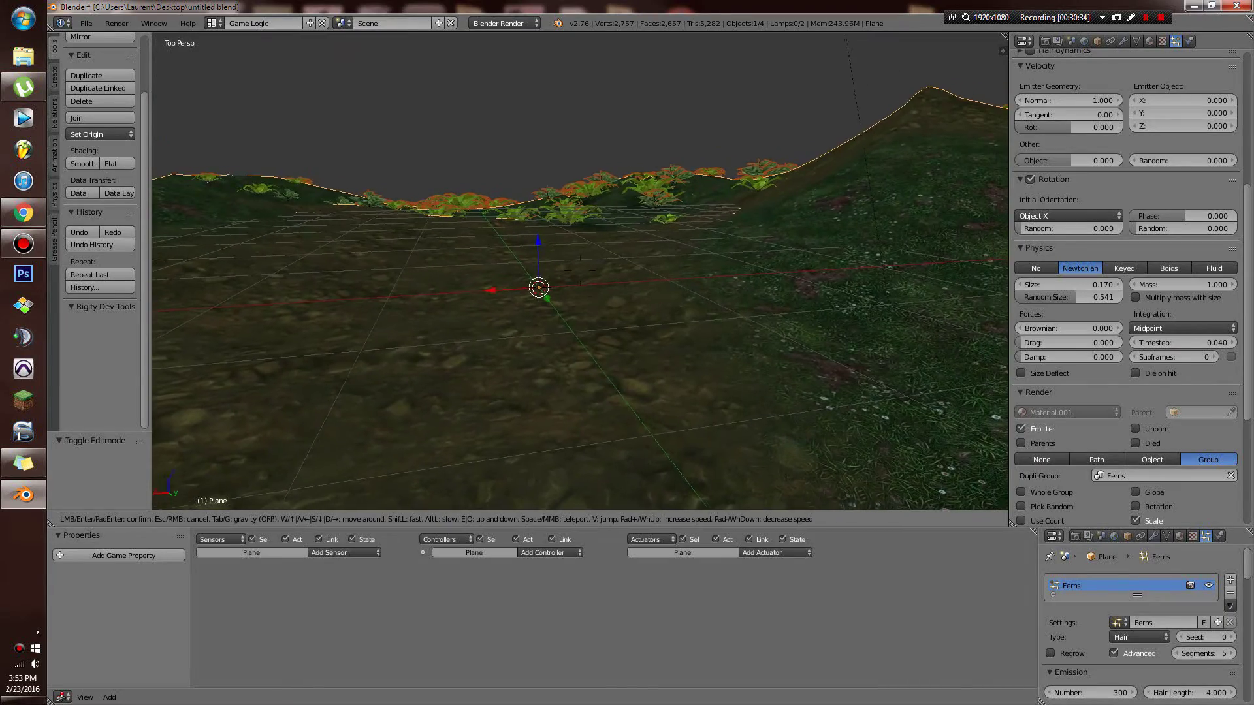
pyautogui.press('Tab')
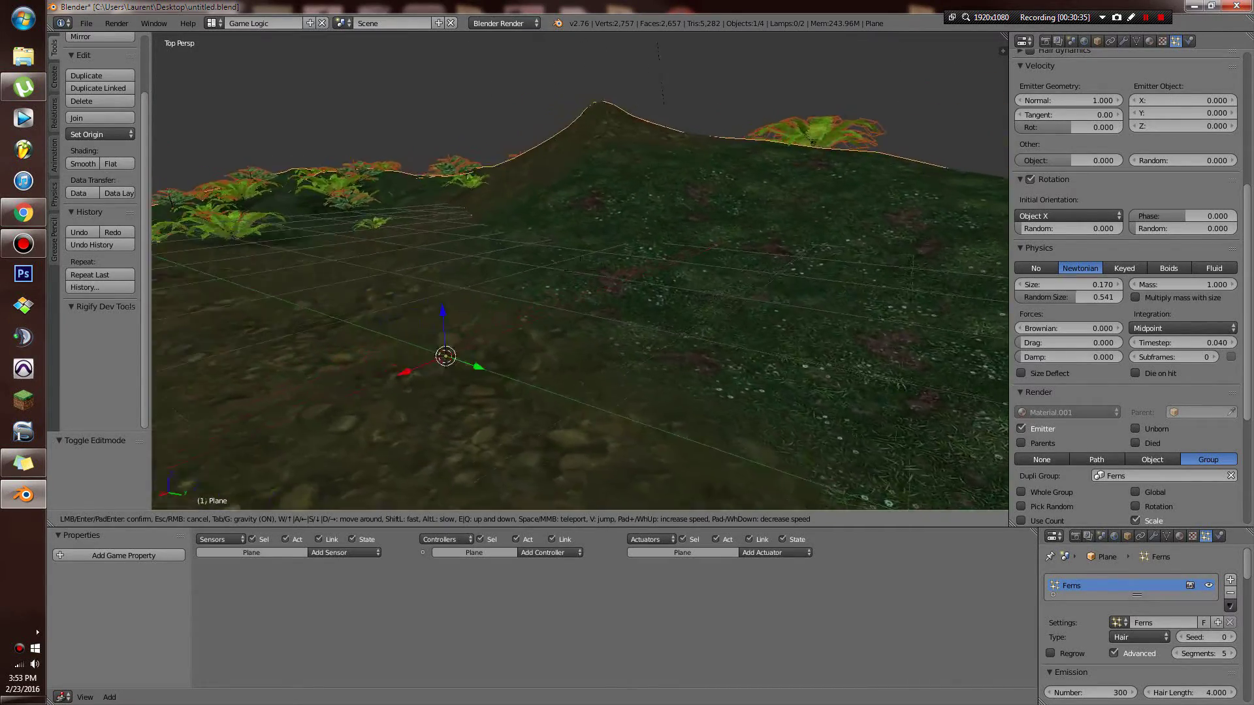
pyautogui.press('Tab')
pyautogui.press('e')
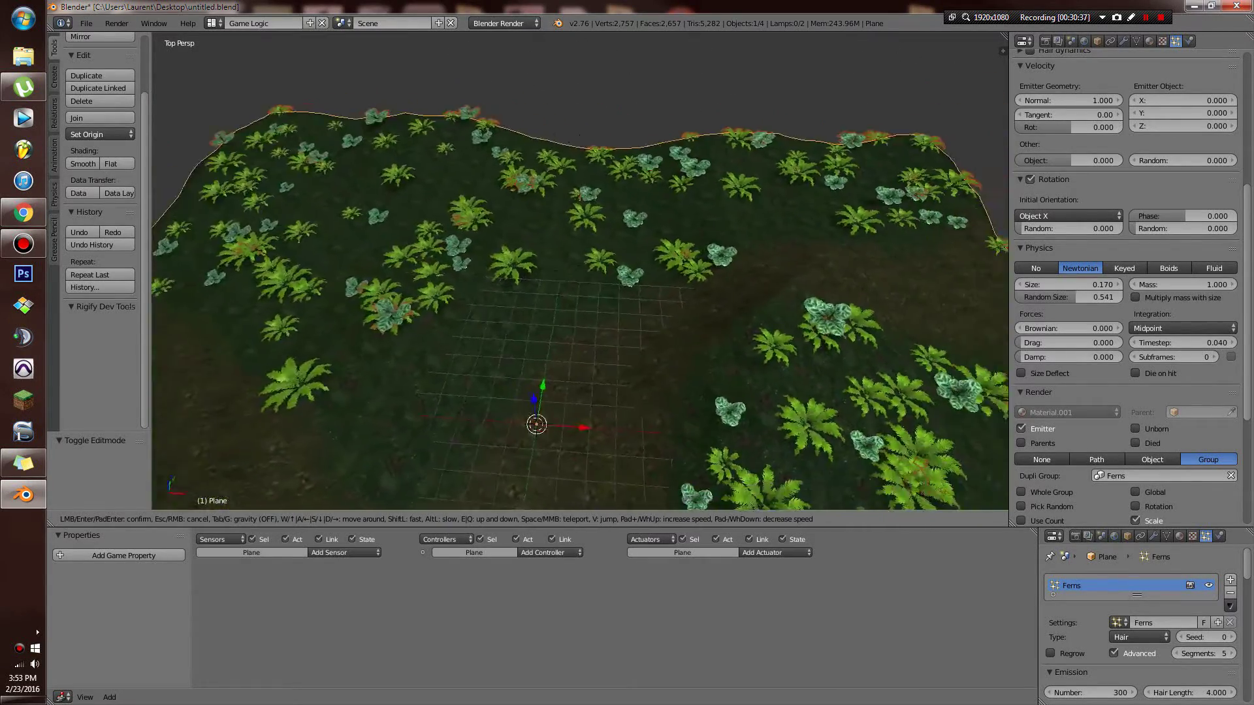
pyautogui.click(581, 277)
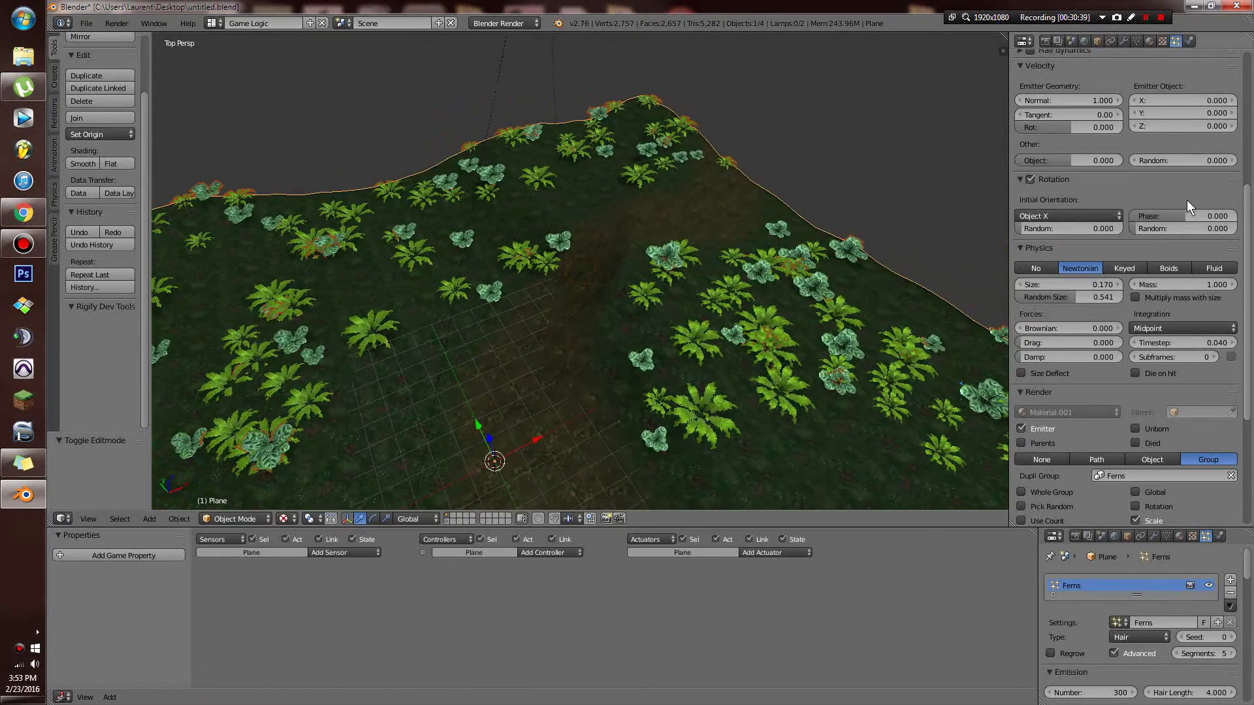
# Add a particle system named Rocks to the terrain, using an independent copy of the Ferns settings also renamed Rocks.
pyautogui.scroll(8, 1187, 203)
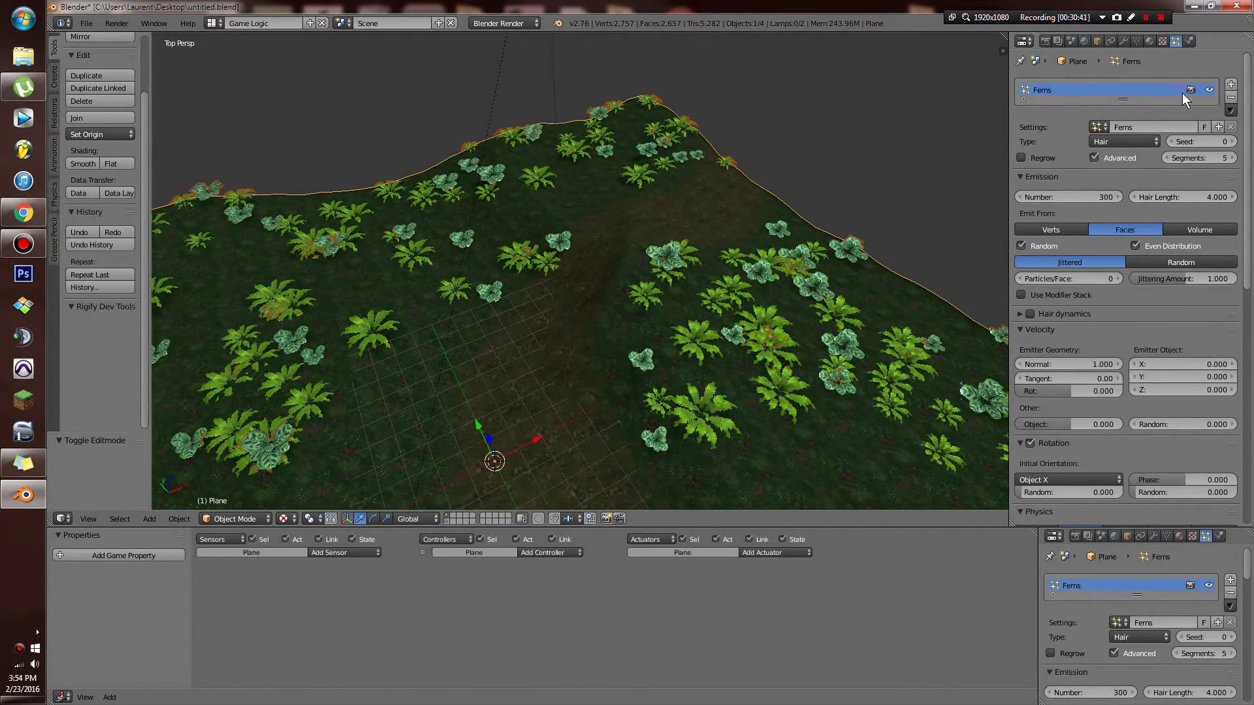
pyautogui.click(1231, 85)
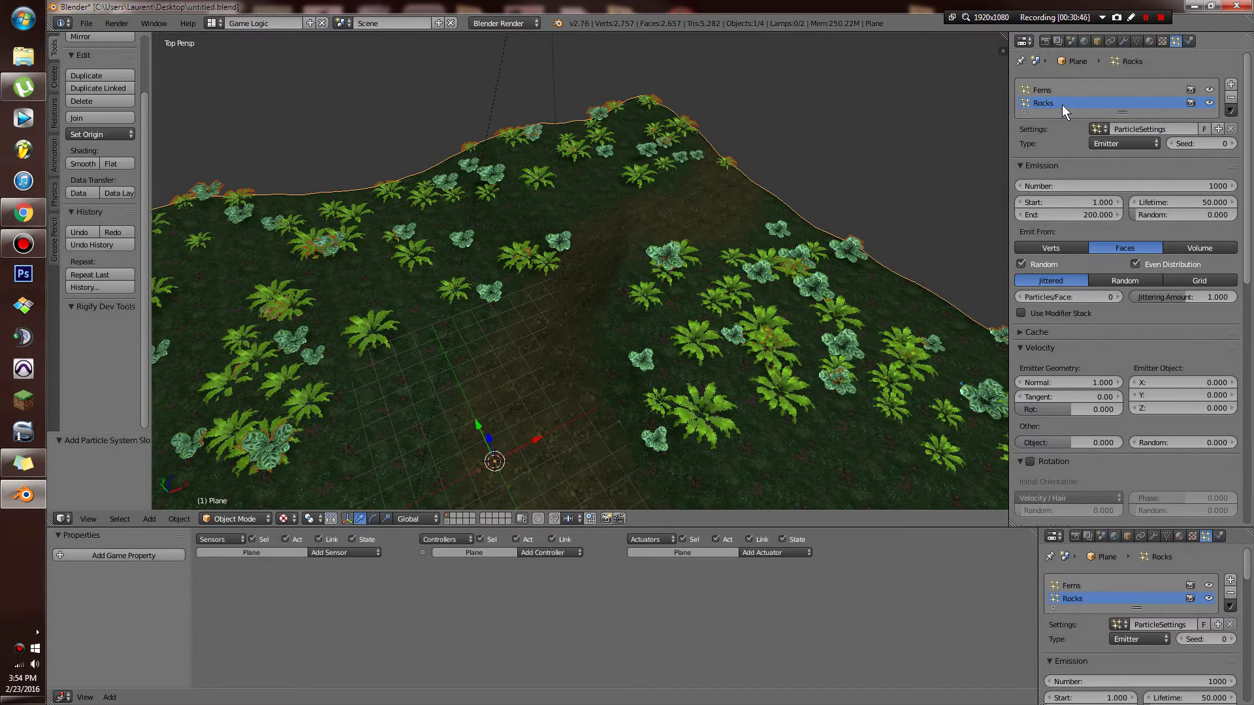
pyautogui.click(1137, 127)
pyautogui.click(1105, 128)
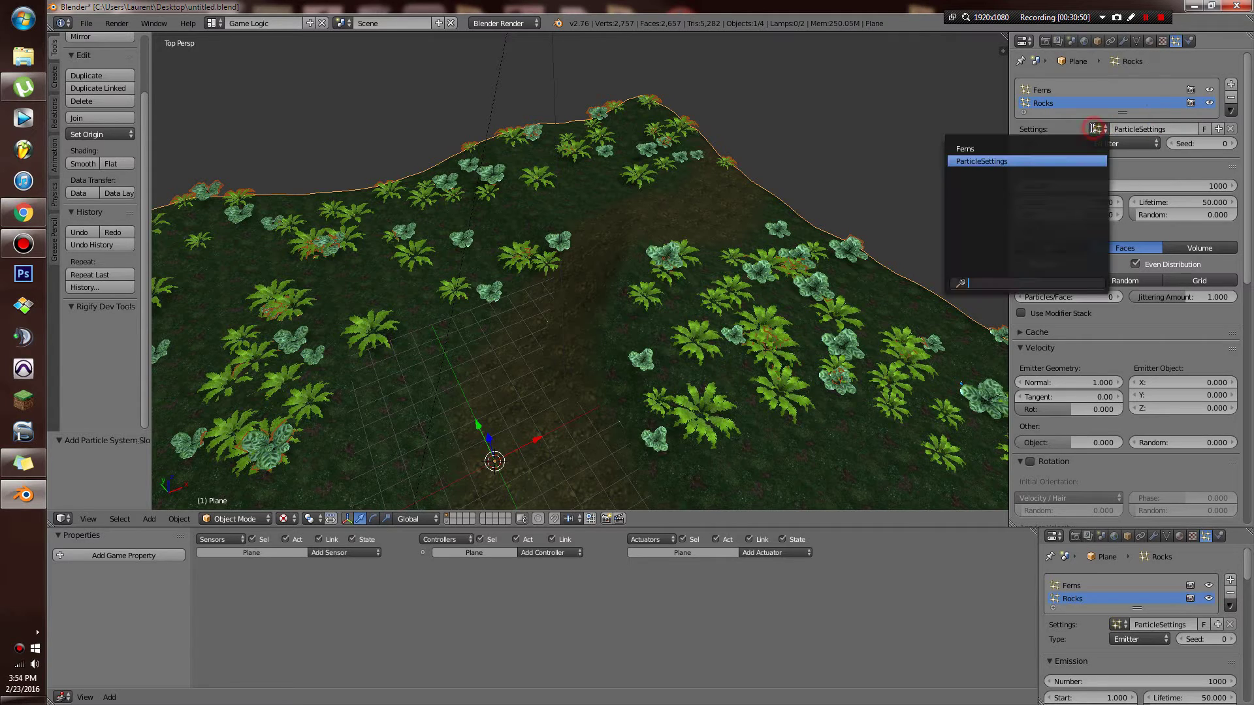
pyautogui.click(1072, 145)
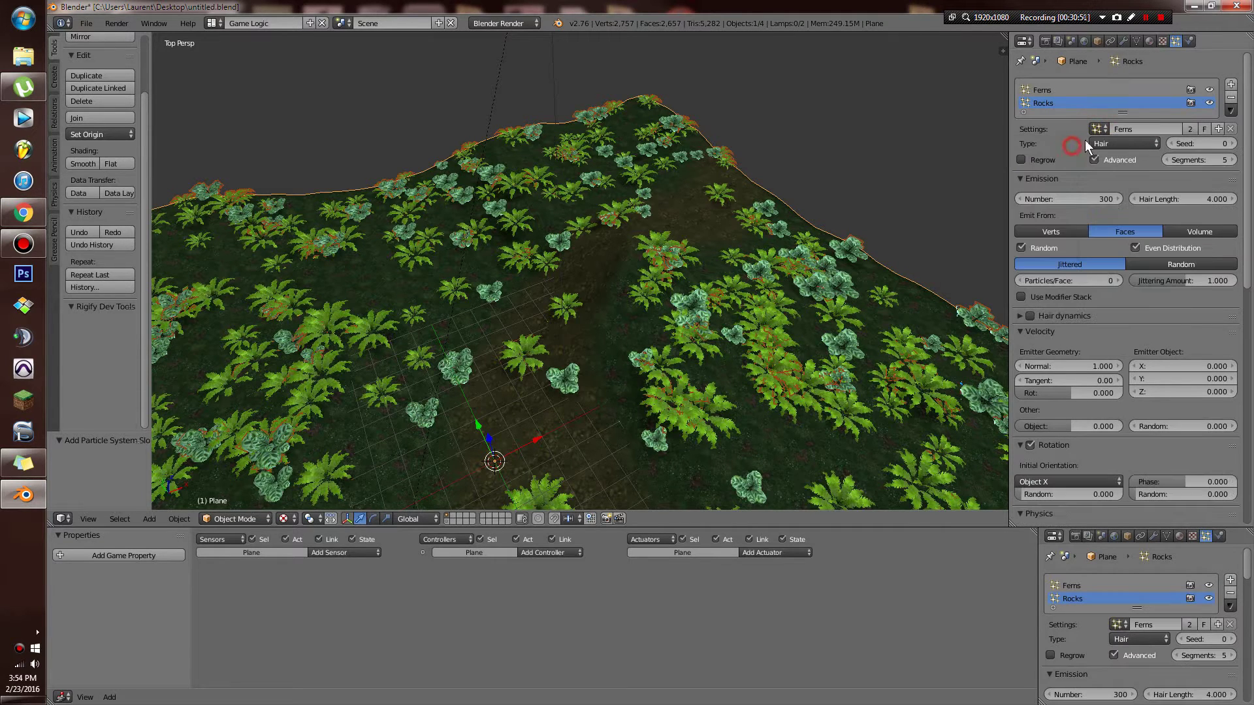
pyautogui.click(1218, 129)
pyautogui.click(1158, 128)
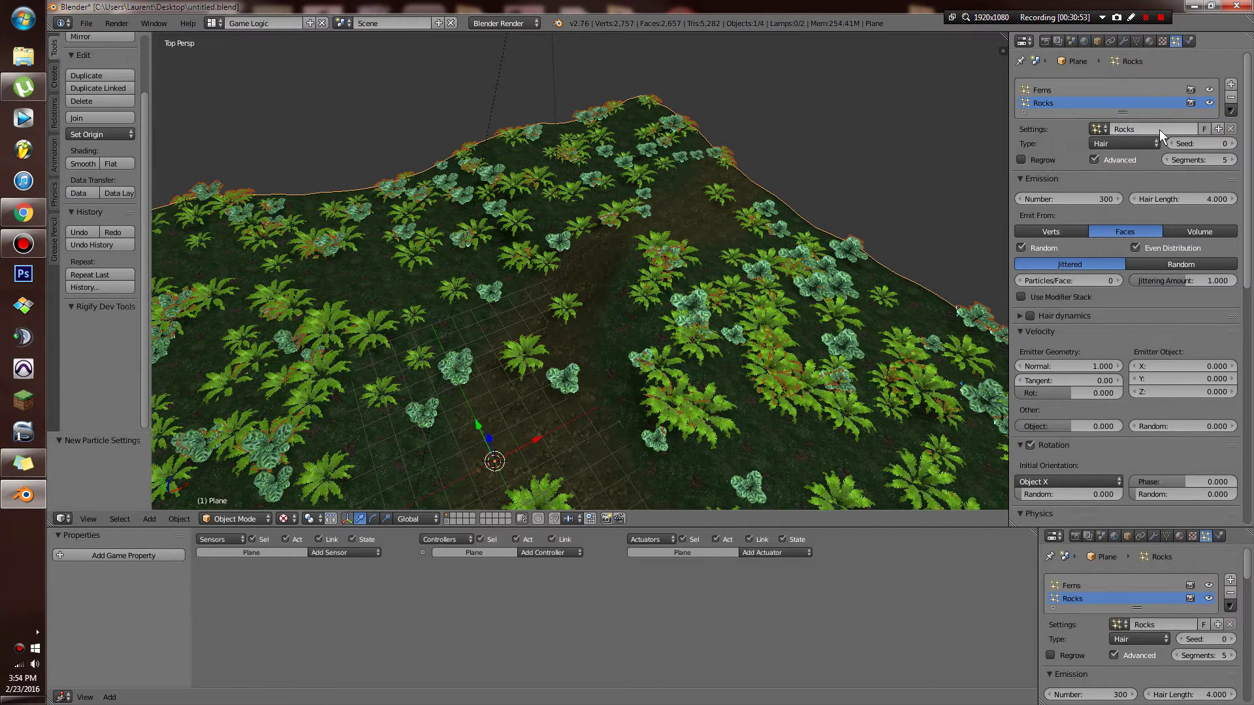
# Make the Rocks particle system render the Rocks group instead of Ferns.
pyautogui.scroll(-10, 1185, 396)
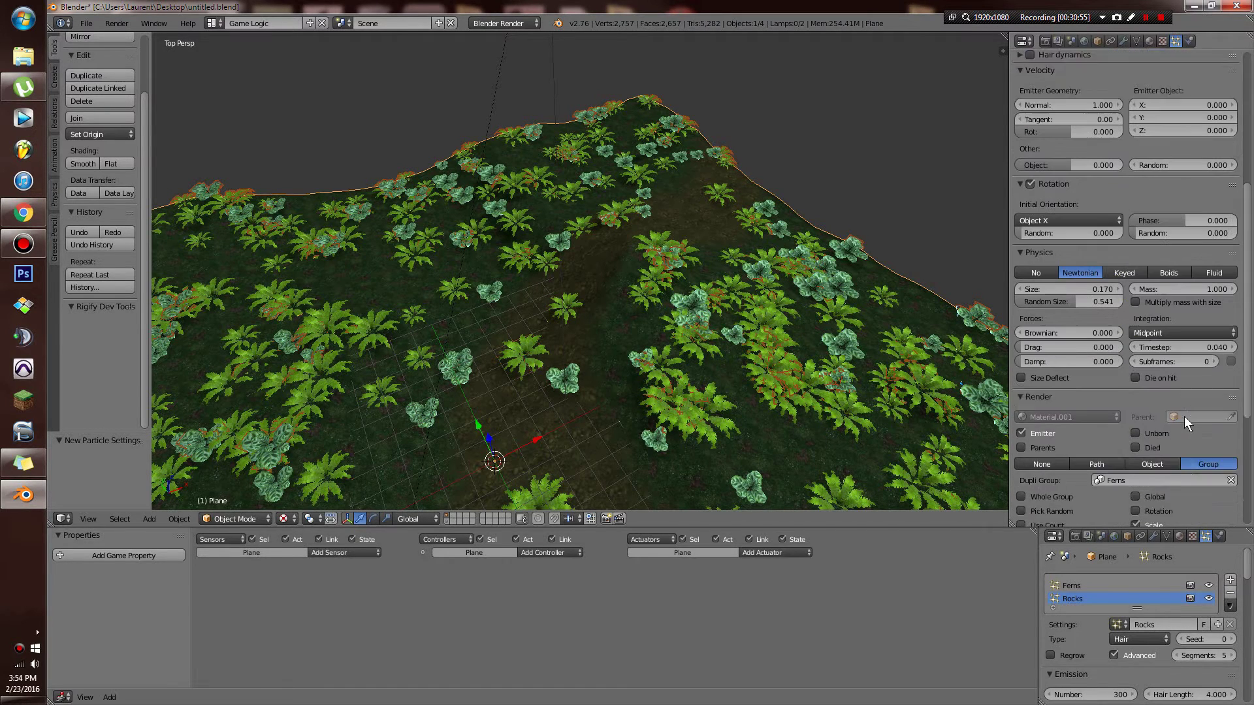
pyautogui.click(1163, 428)
pyautogui.click(1137, 460)
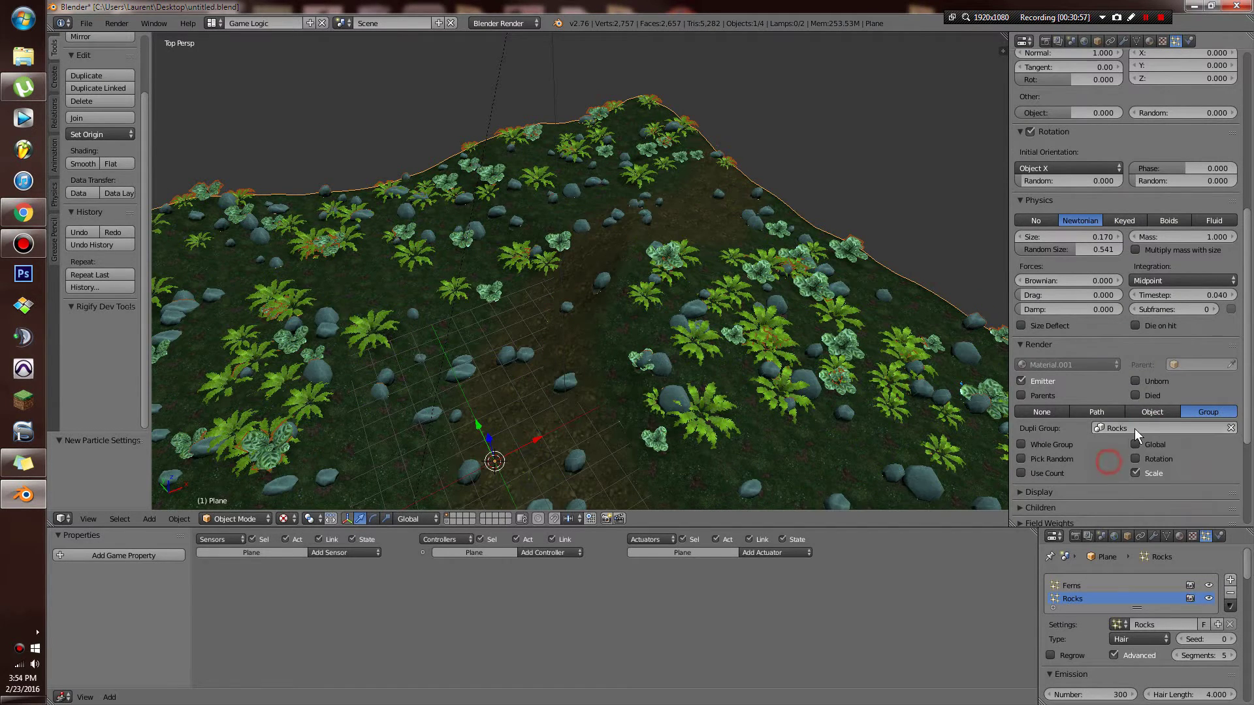
pyautogui.scroll(3, 1147, 437)
pyautogui.scroll(2, 1159, 452)
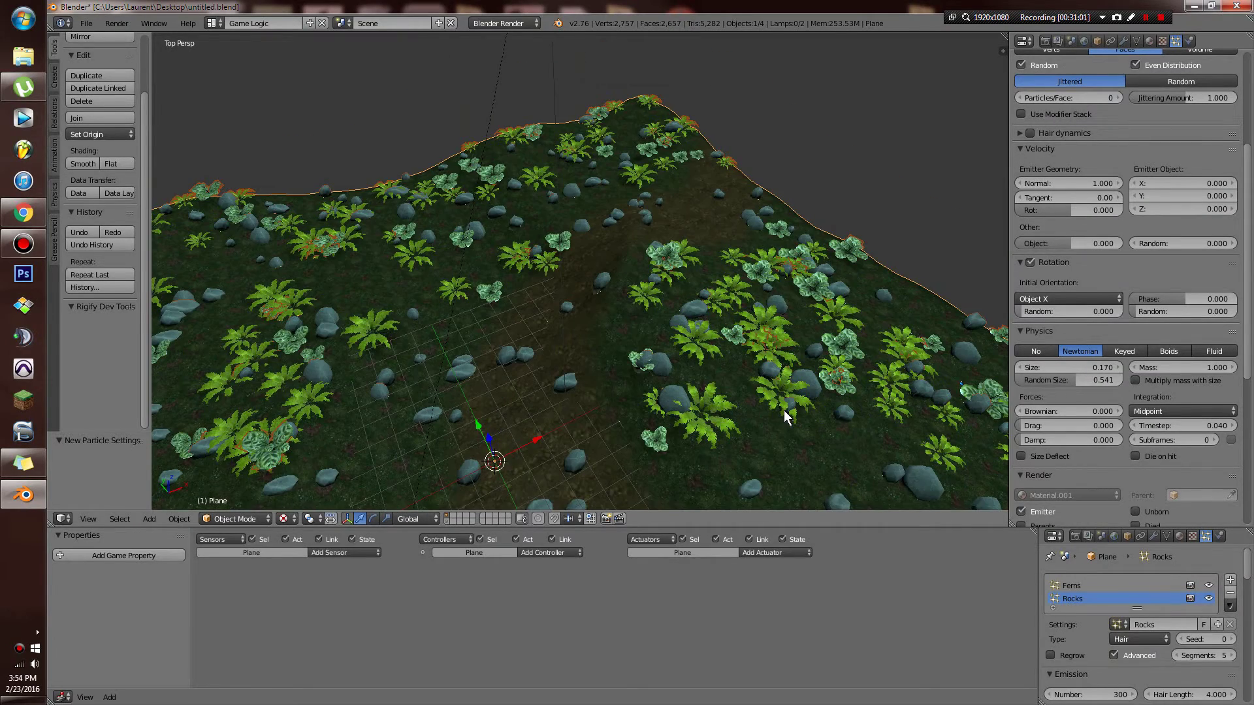
# Set forest as the density vertex group of the Rocks particle system.
pyautogui.scroll(-3, 1158, 474)
pyautogui.scroll(-8, 1158, 471)
pyautogui.click(1110, 420)
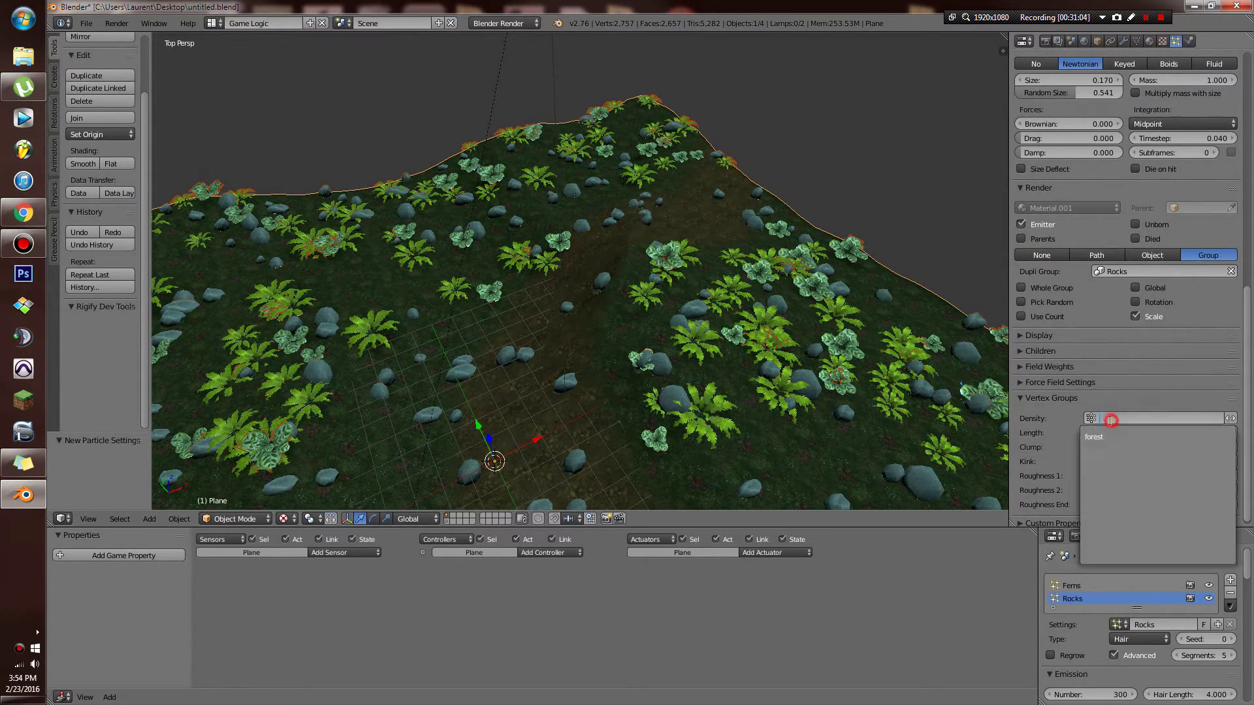
pyautogui.click(1099, 437)
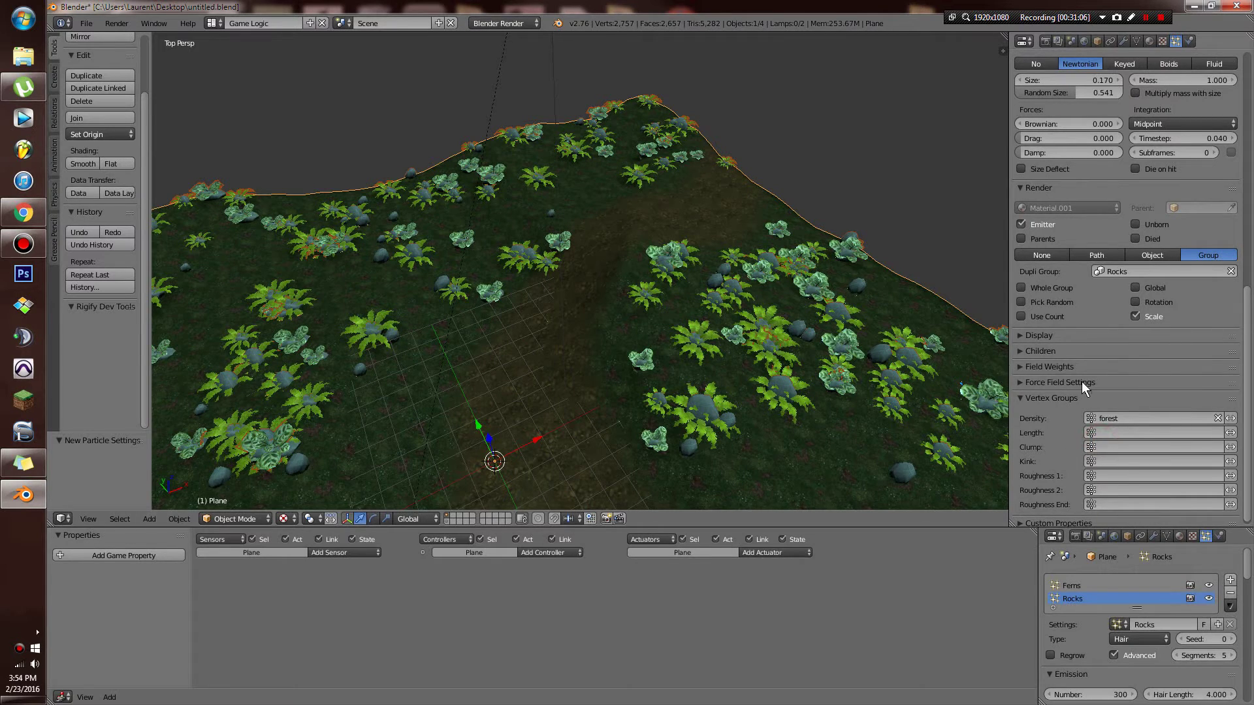
# Set the Rocks particle system's seed to 1 and its particle number to 150.
pyautogui.scroll(6, 1154, 401)
pyautogui.scroll(12, 1155, 399)
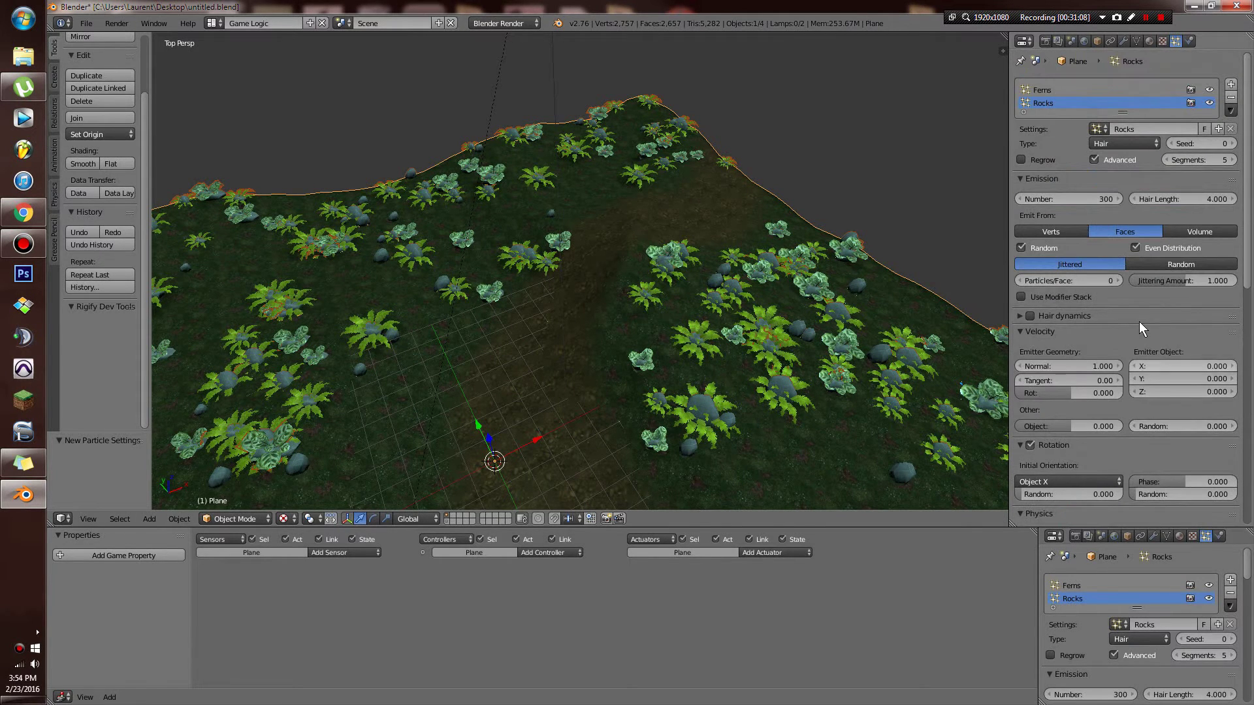
pyautogui.click(1232, 144)
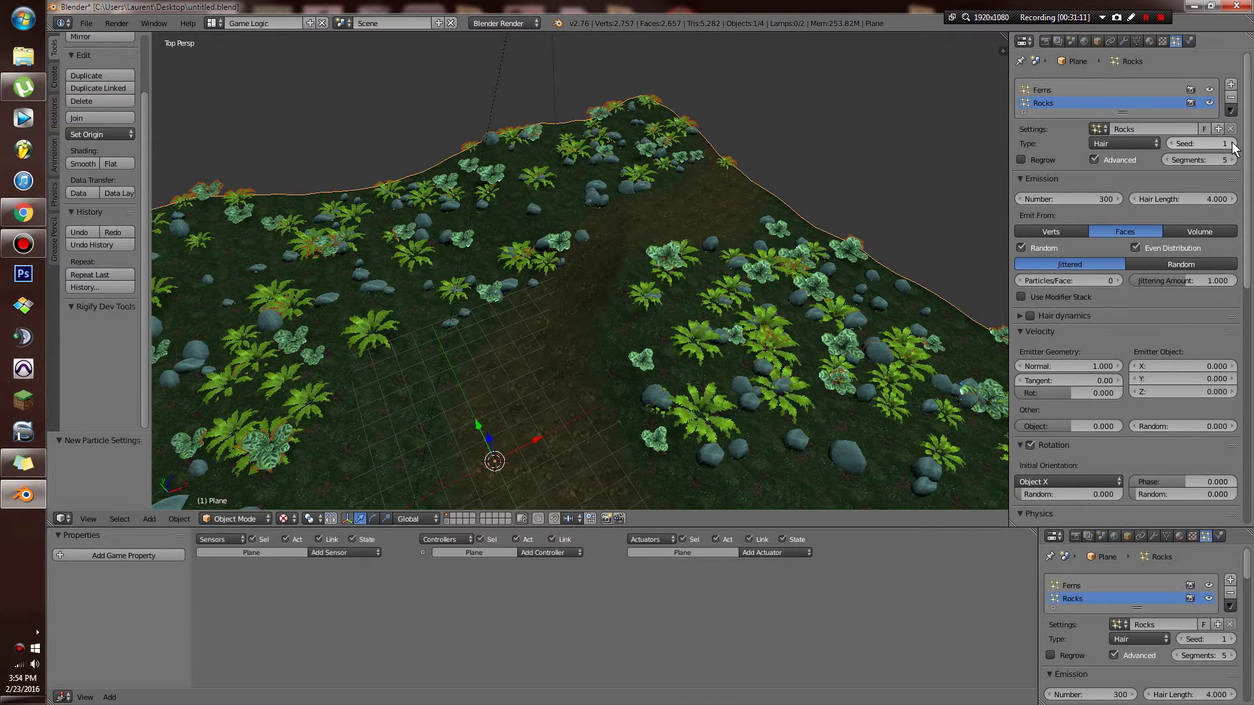
pyautogui.click(1084, 198)
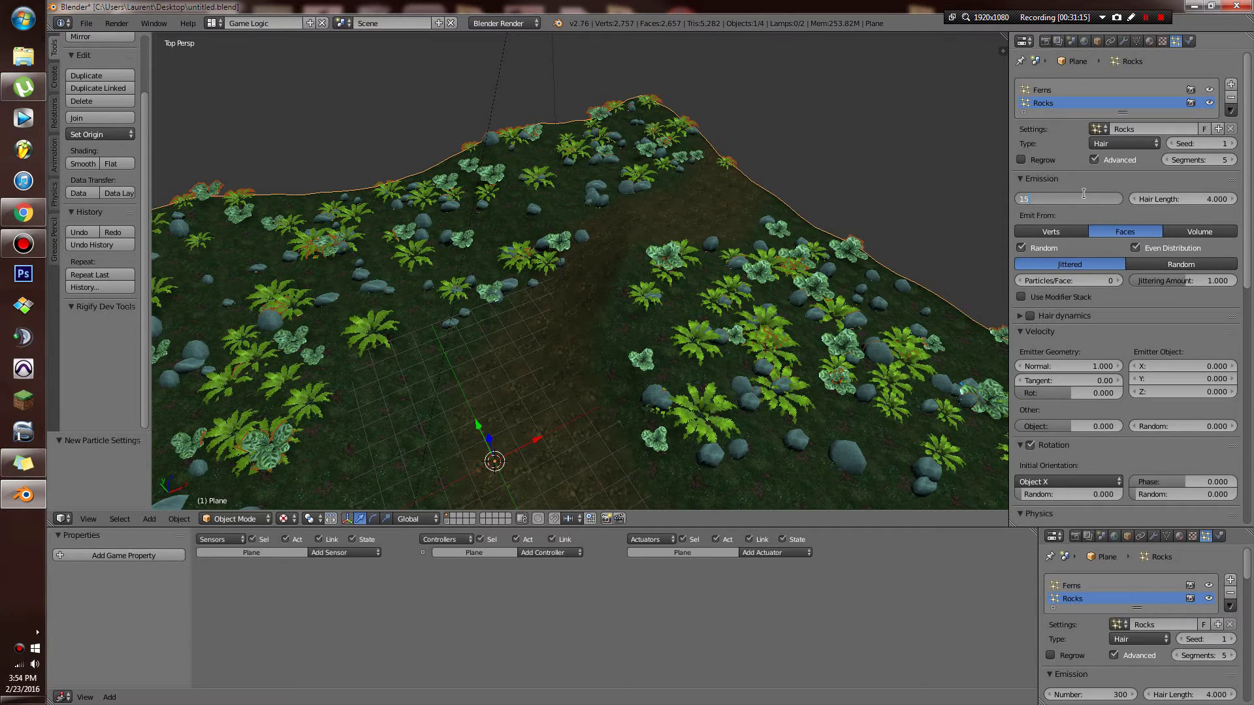
pyautogui.write('1500')
pyautogui.press('Return')
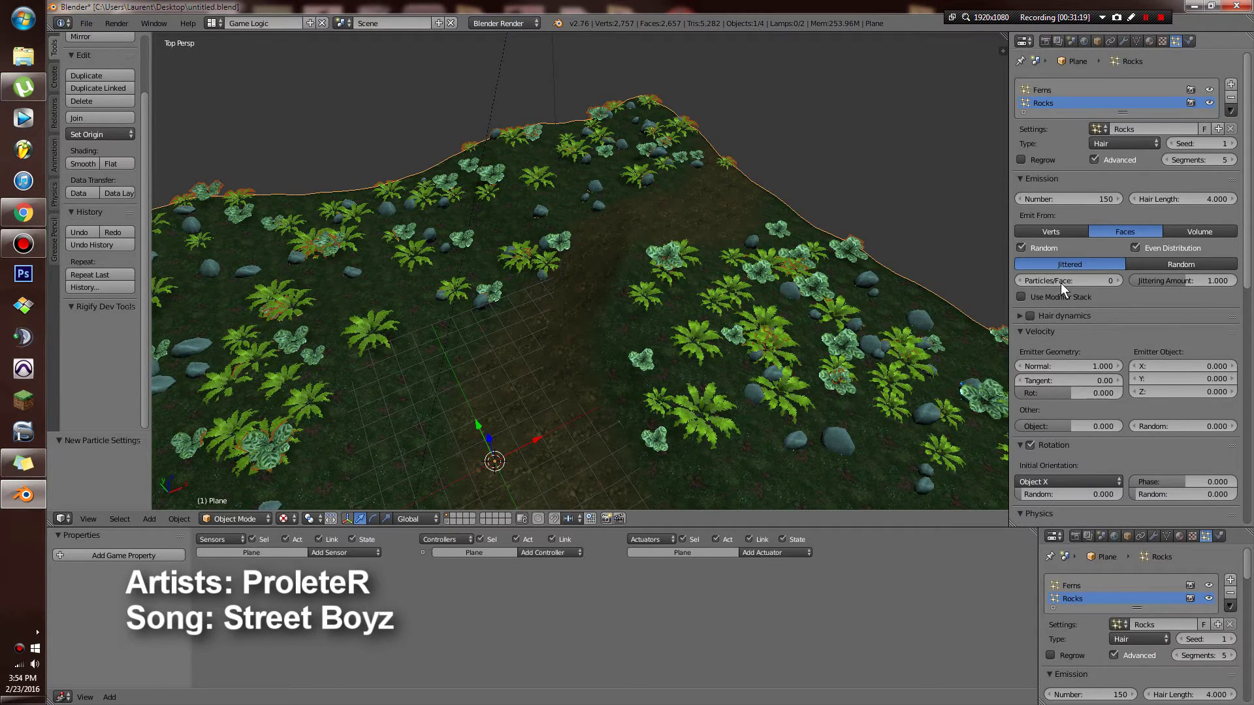
# Set the Rocks particle size to 0.350 and the random initial orientation to 0.229, keeping the random phase at 0.
pyautogui.scroll(-4, 1065, 326)
pyautogui.moveTo(1055, 445)
pyautogui.mouseDown()
pyautogui.moveTo(1084, 446)
pyautogui.moveTo(1066, 446)
pyautogui.mouseUp()
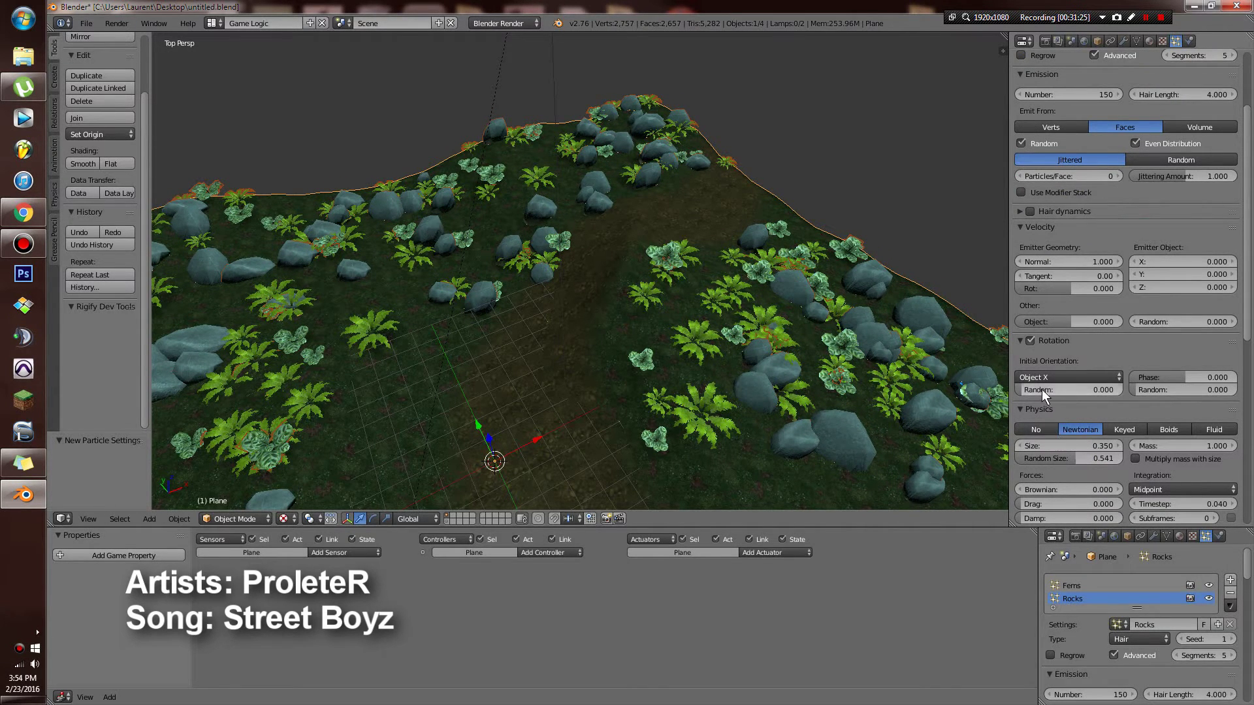
pyautogui.moveTo(1041, 389)
pyautogui.mouseDown()
pyautogui.moveTo(1065, 389)
pyautogui.moveTo(1053, 389)
pyautogui.mouseUp()
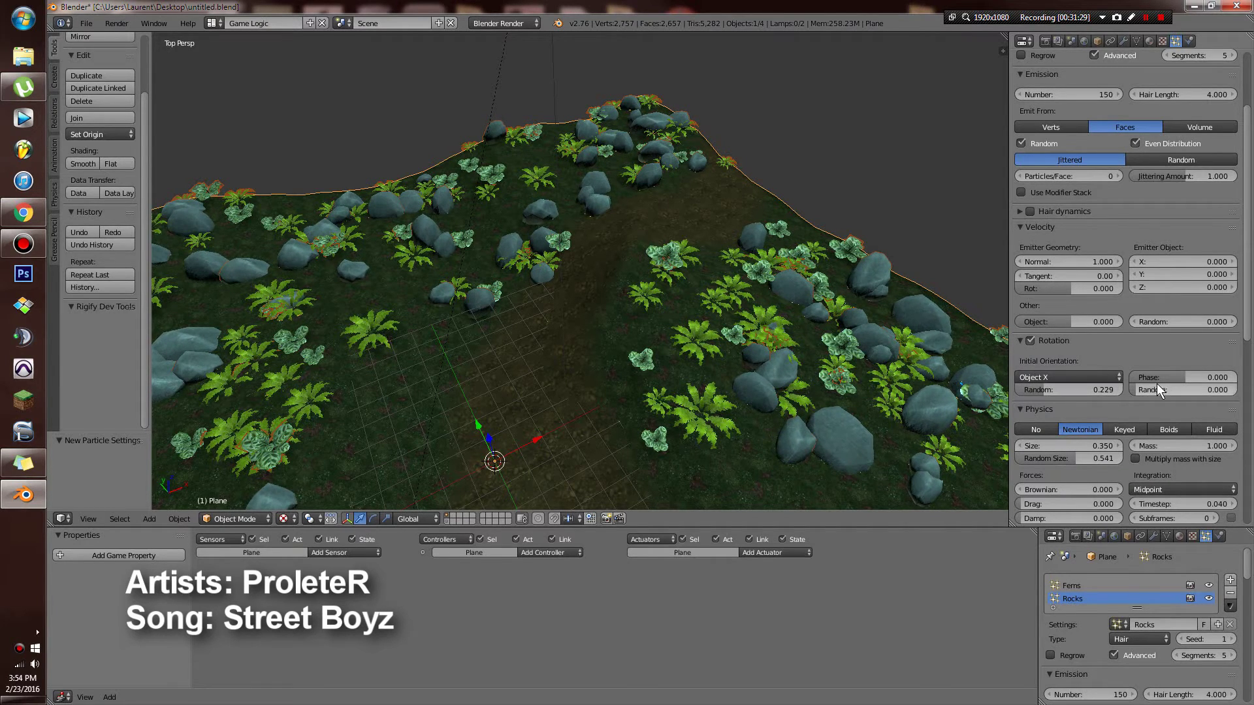
pyautogui.moveTo(1158, 390); pyautogui.dragTo(1153, 390)
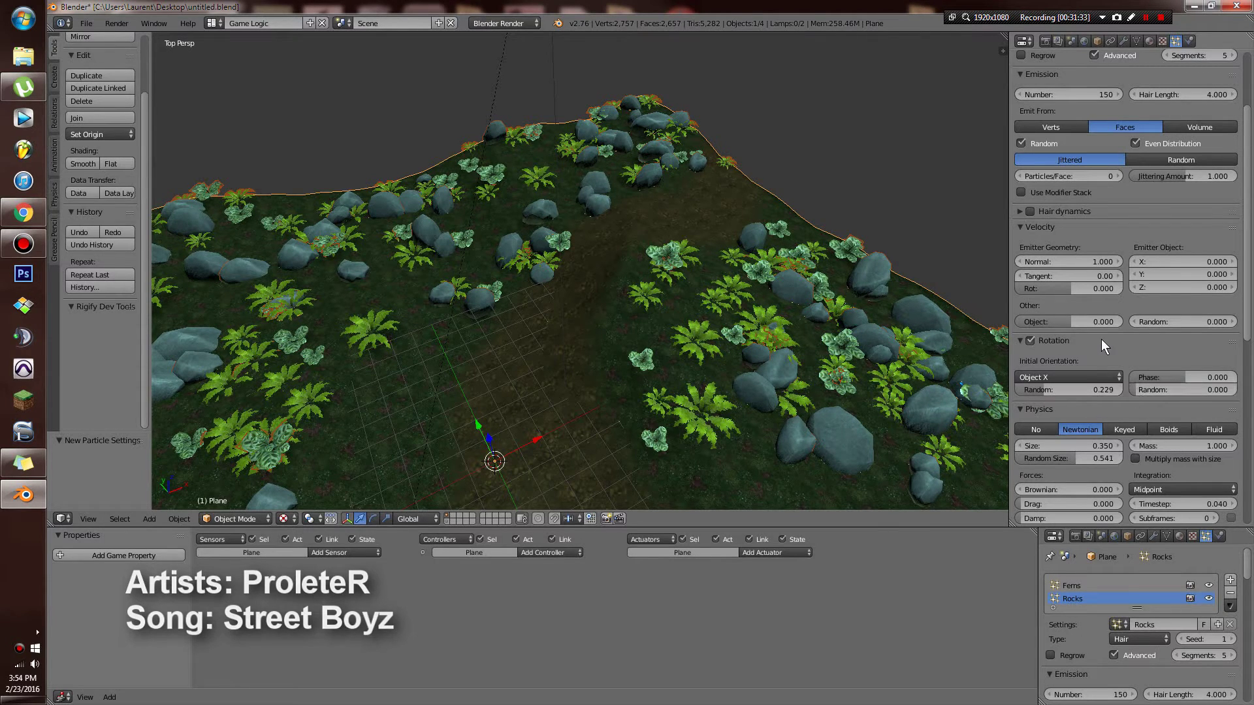
pyautogui.scroll(-2, 1101, 339)
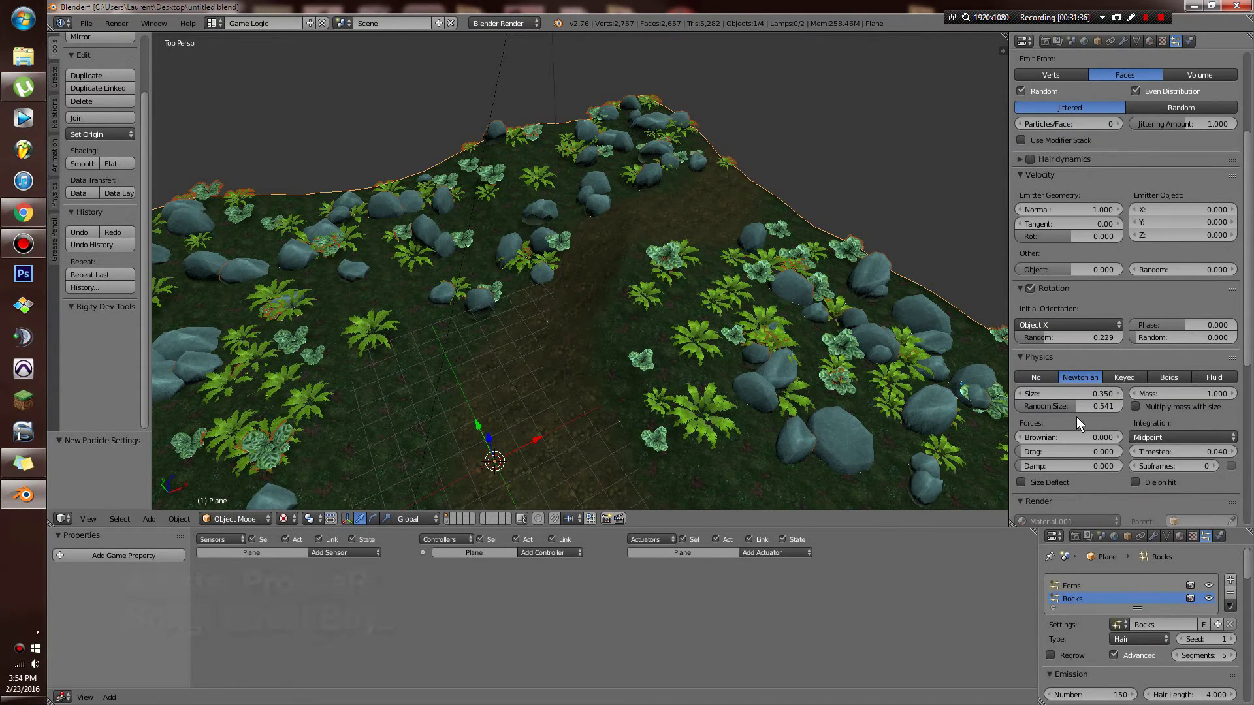
pyautogui.scroll(5, 1124, 405)
pyautogui.scroll(-5, 729, 359)
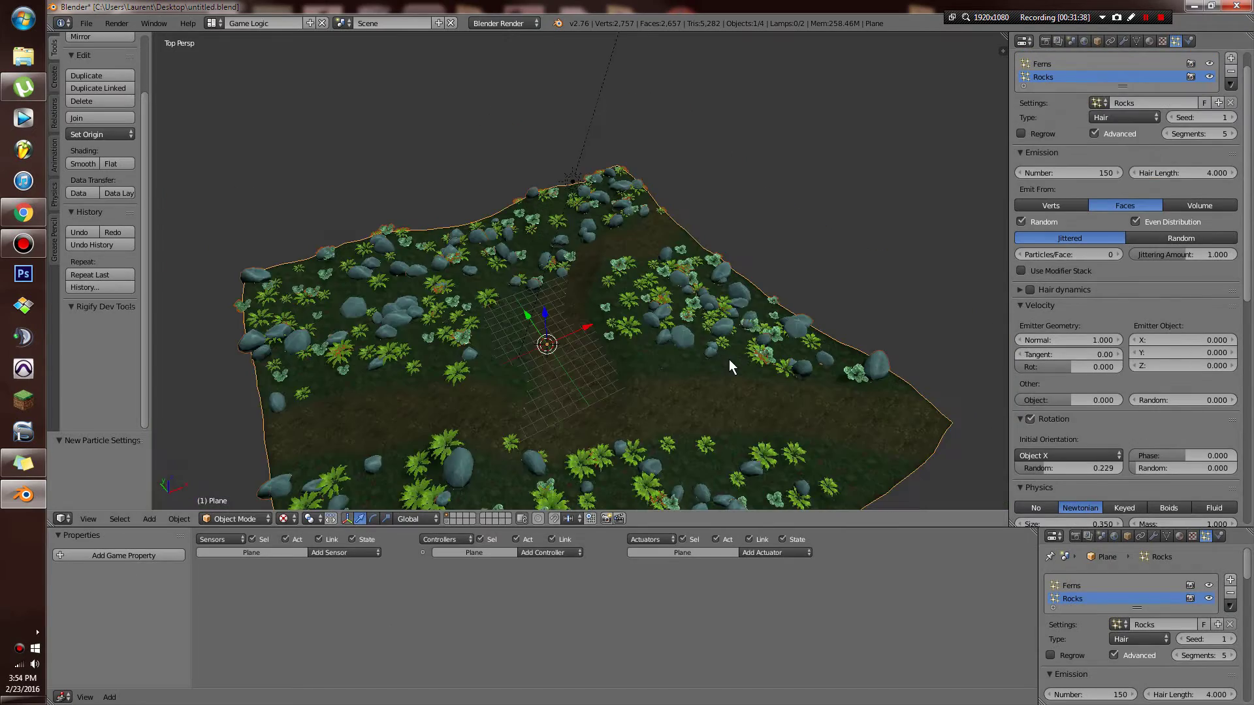
pyautogui.scroll(5, 729, 360)
pyautogui.scroll(1, 1114, 295)
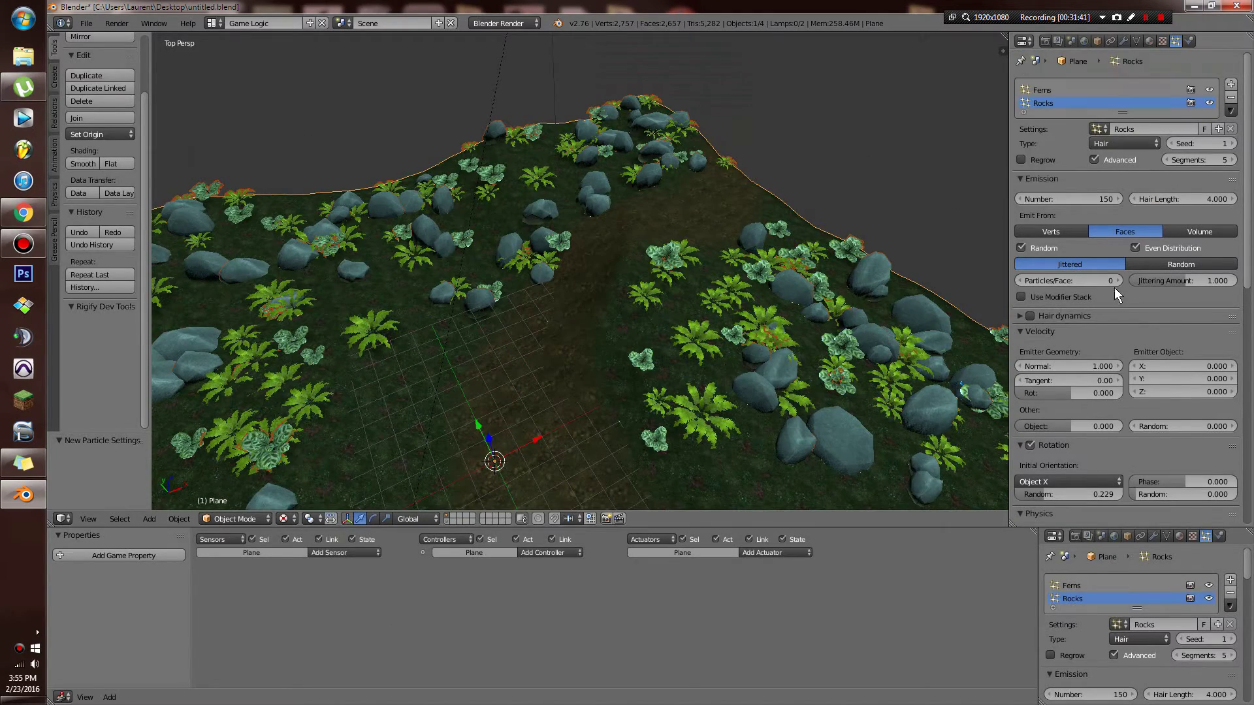
# Add a third particle system named Tree to the terrain plane and assign it the Rocks particle settings.
pyautogui.click(1231, 84)
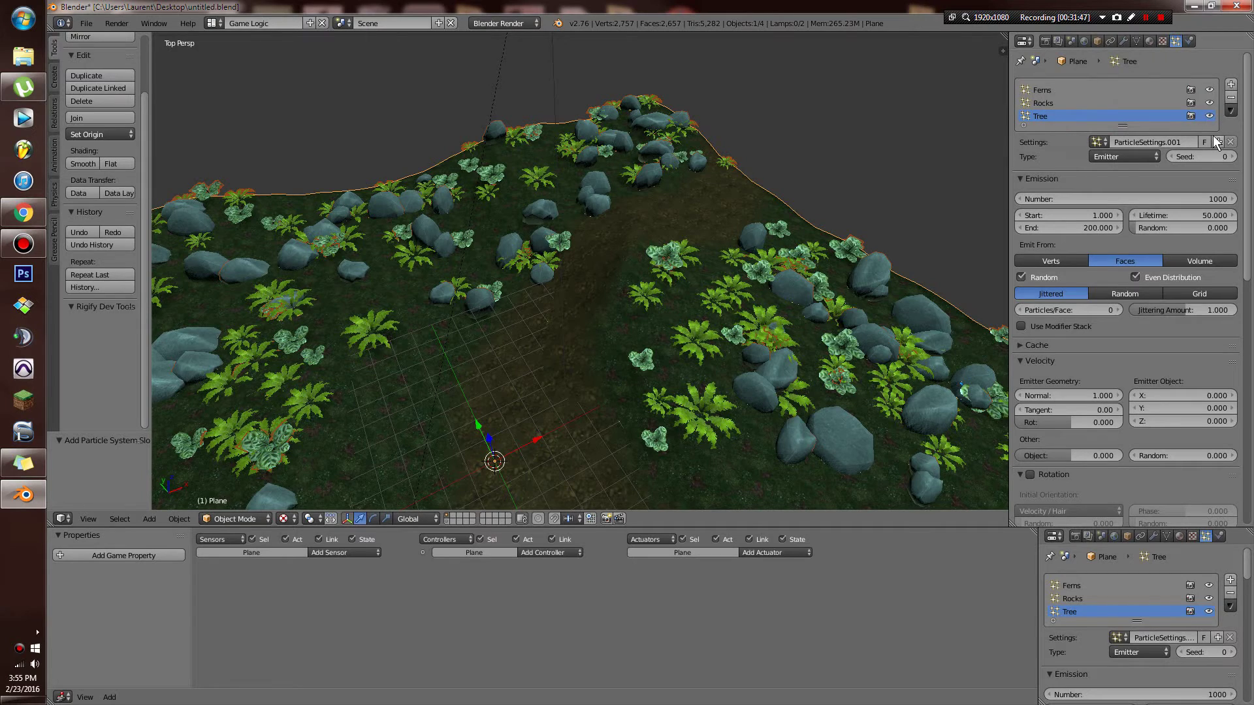
pyautogui.click(1099, 141)
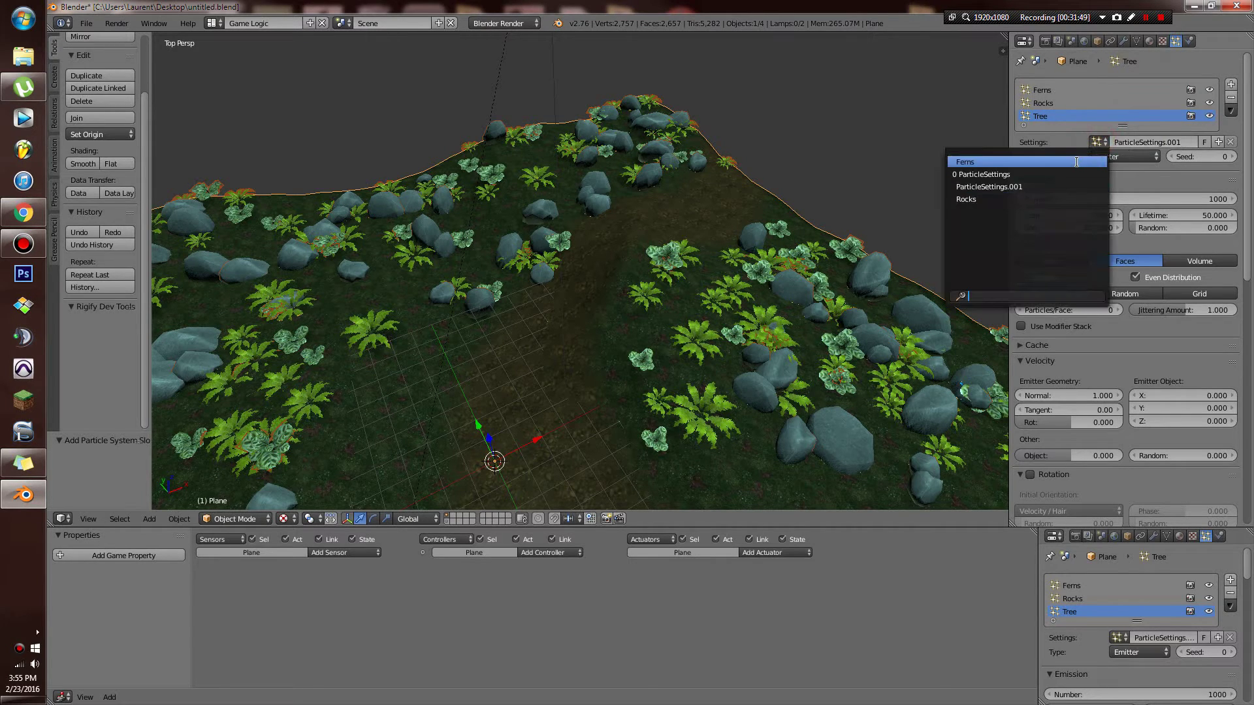
pyautogui.click(1059, 199)
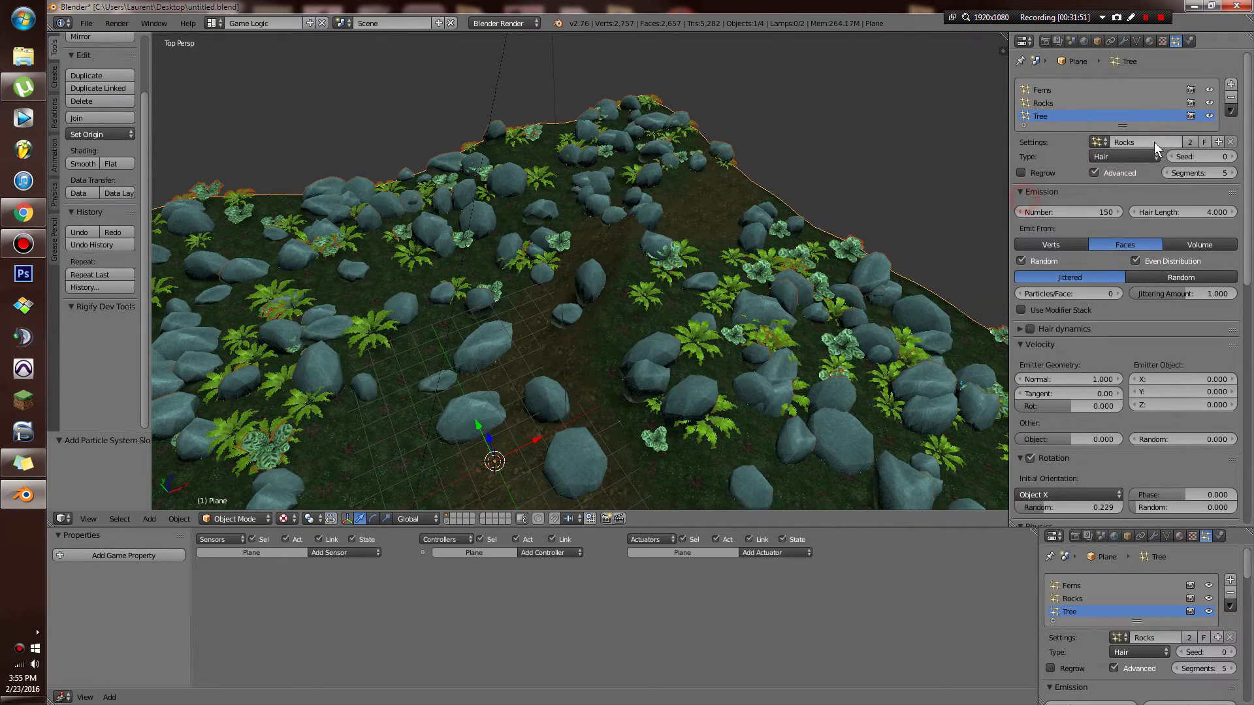
# Make the Tree system's particle settings a separate copy named Tree1.
pyautogui.click(1217, 141)
pyautogui.click(1164, 141)
pyautogui.write('Tree1')
pyautogui.press('Return')
# Make the Tree particle system render the Tree1 group instead of Rocks.
pyautogui.scroll(-12, 1191, 363)
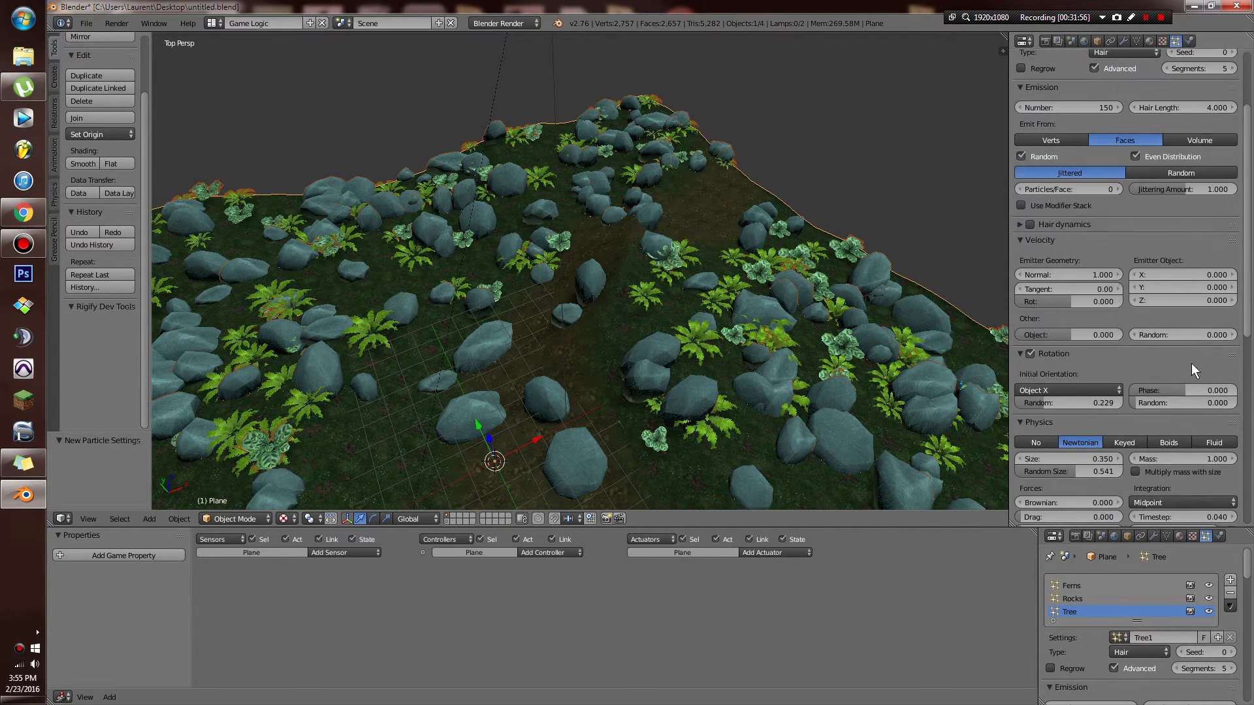
pyautogui.click(1150, 389)
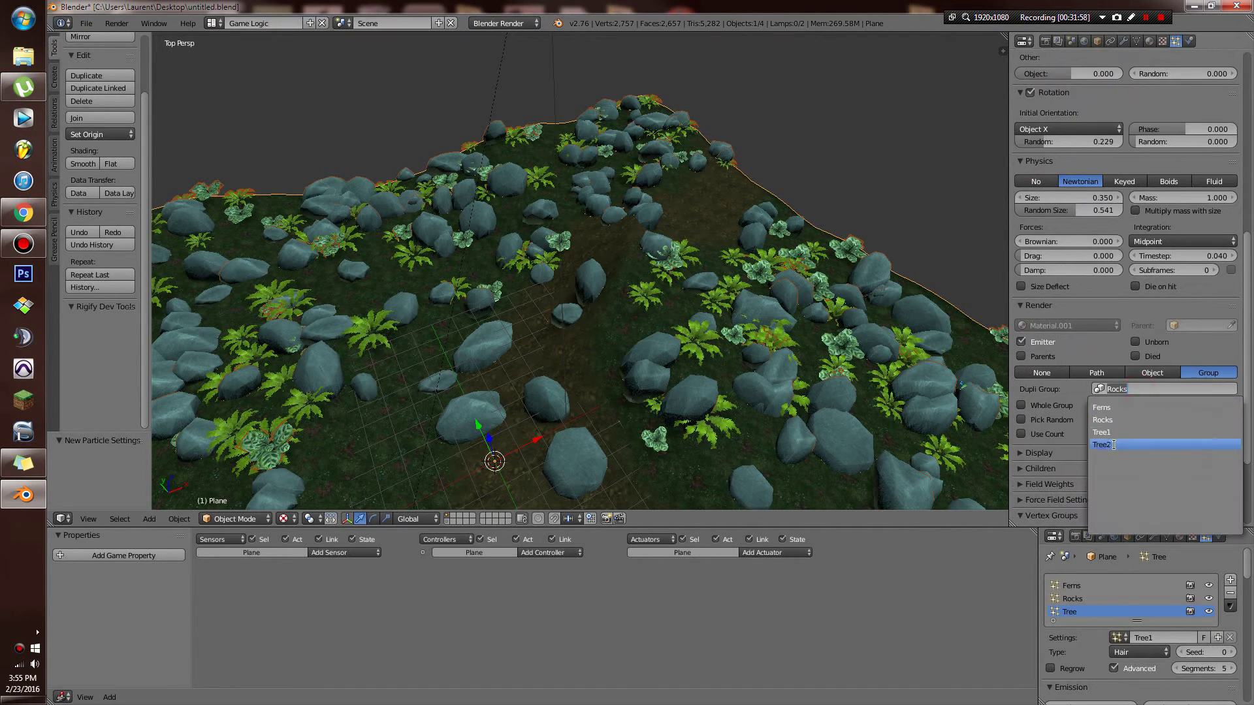
pyautogui.click(1134, 434)
# Set forest as the density vertex group of the Tree particle system.
pyautogui.scroll(-5, 1130, 425)
pyautogui.click(1119, 414)
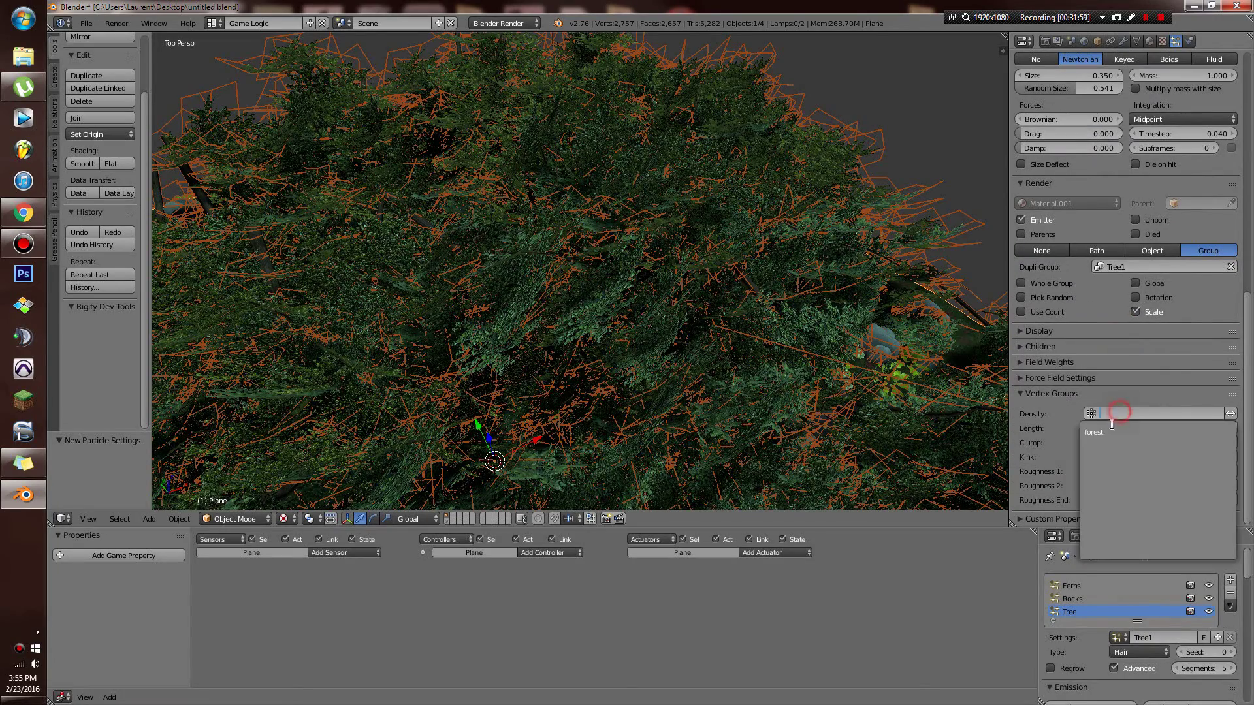
pyautogui.click(1113, 425)
pyautogui.moveTo(861, 367); pyautogui.dragTo(884, 355, button='middle')
pyautogui.scroll(6, 887, 355)
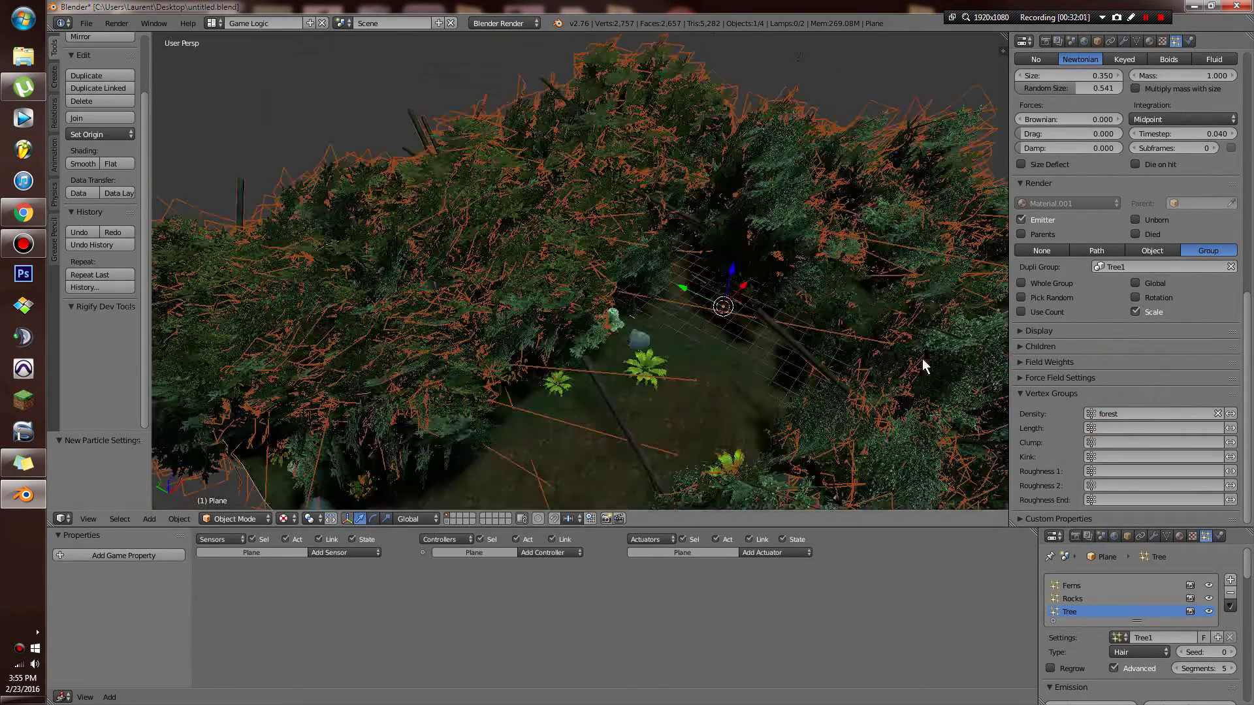
# Enable Whole Group for the Tree system's Tree1 dupli group and inspect the scattered trees on the terrain.
pyautogui.scroll(8, 1154, 304)
pyautogui.moveTo(955, 320); pyautogui.dragTo(863, 342, button='middle')
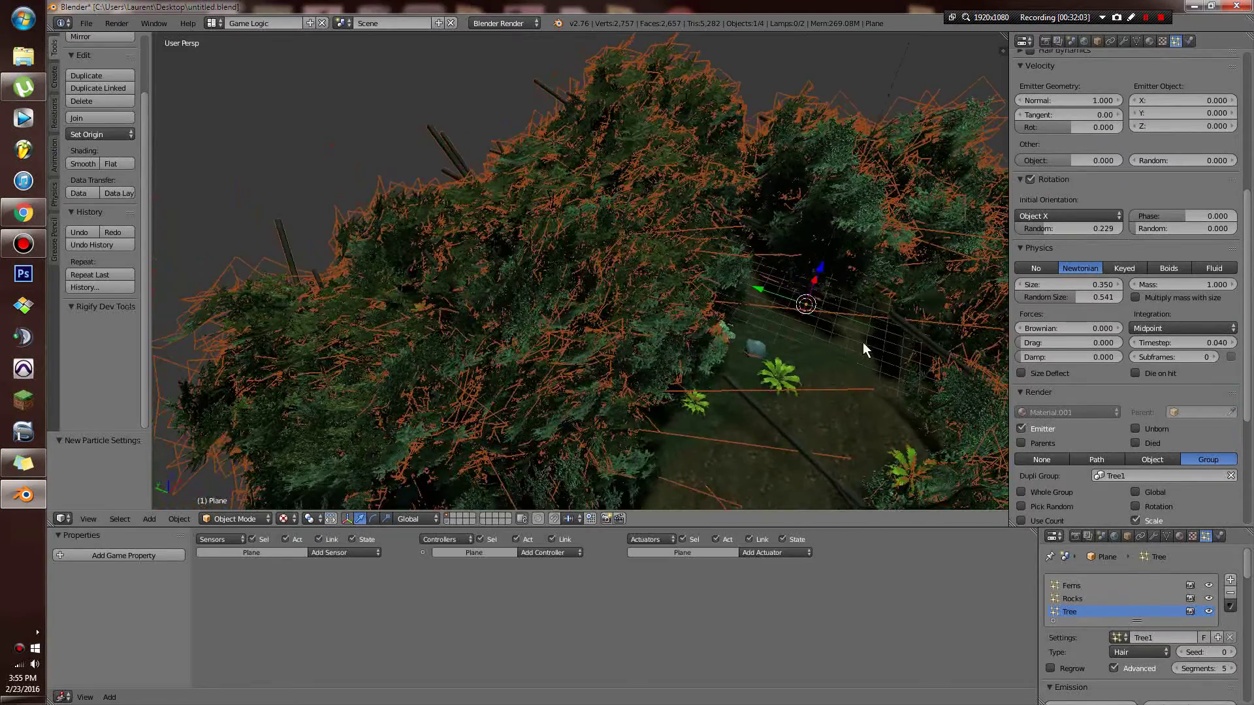
pyautogui.scroll(-3, 1081, 345)
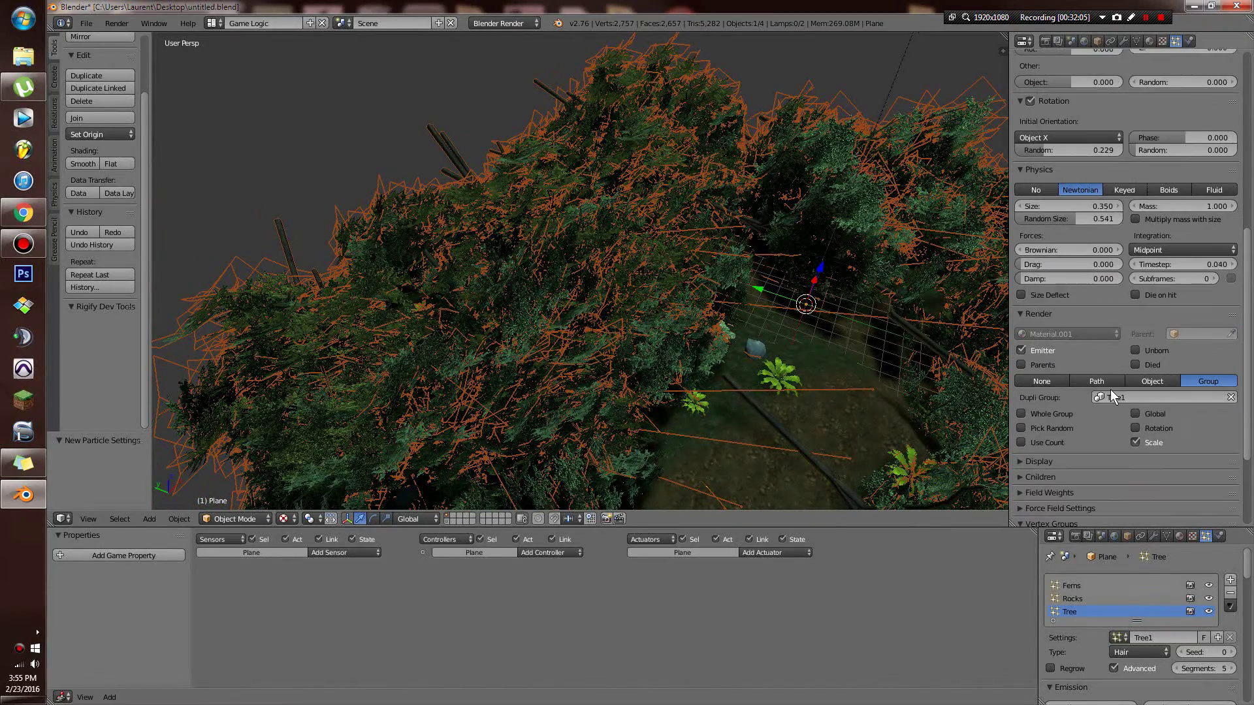
pyautogui.click(1027, 413)
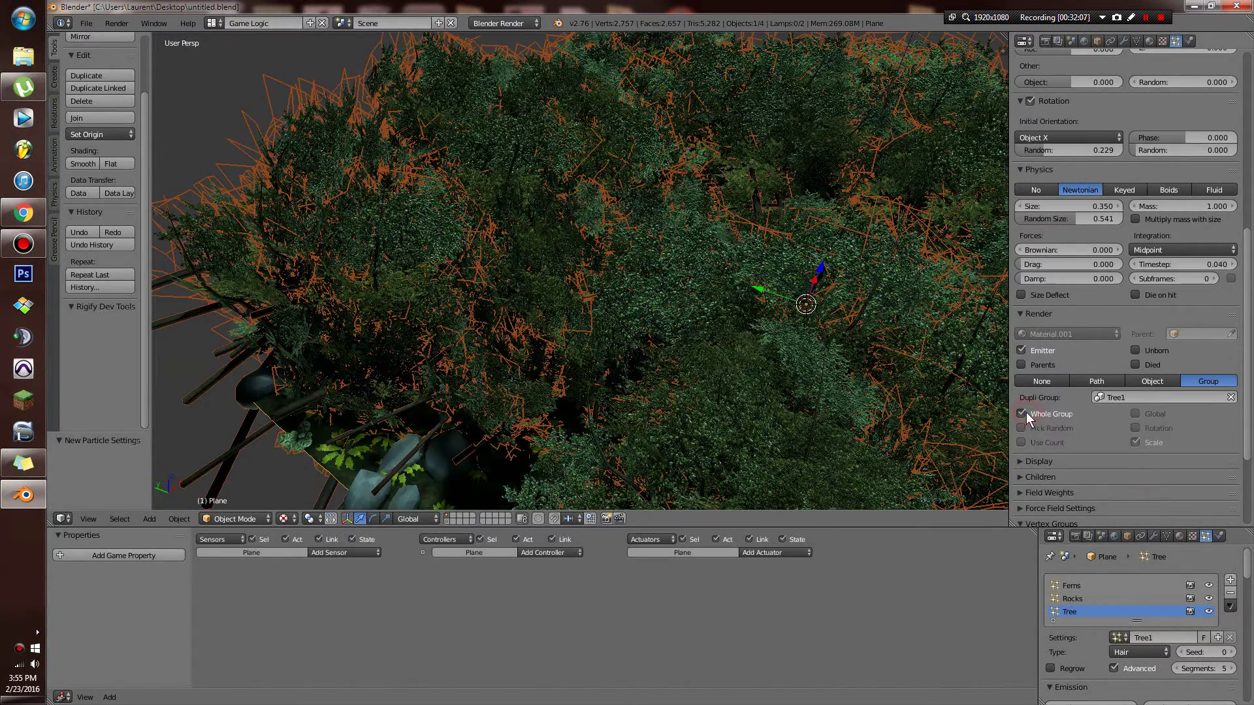
pyautogui.scroll(-5, 853, 402)
pyautogui.moveTo(857, 400); pyautogui.dragTo(856, 395, button='middle')
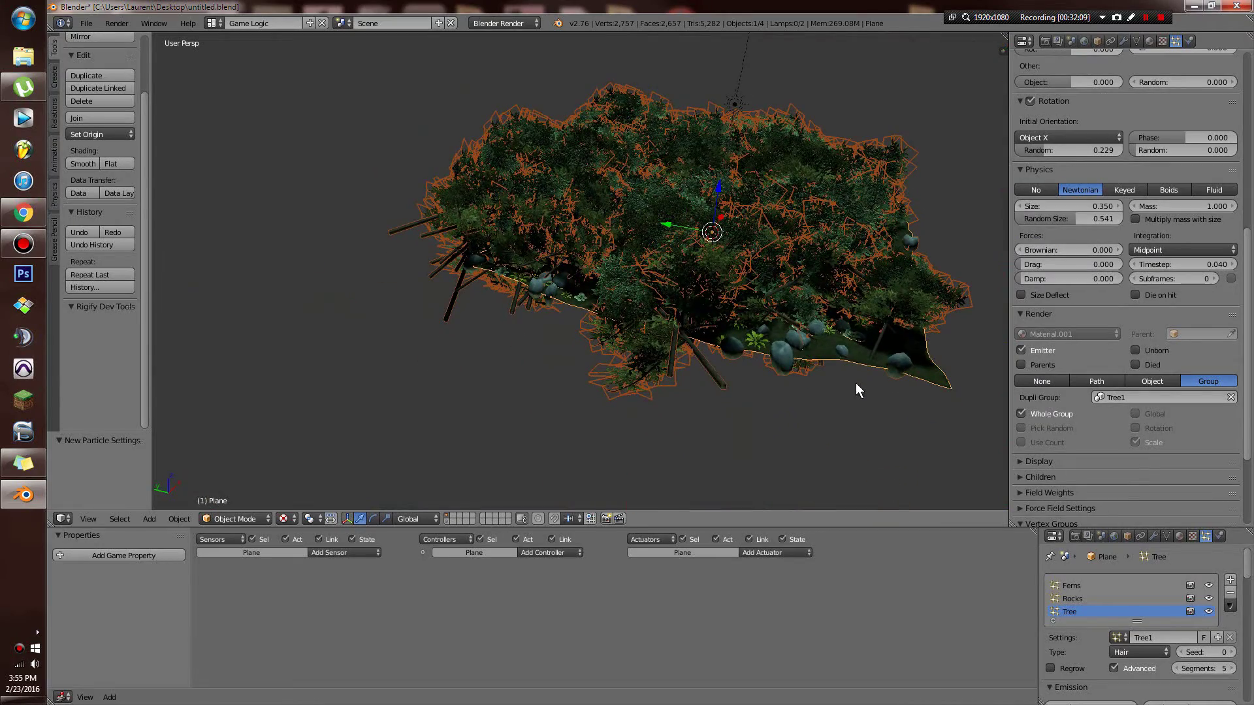
pyautogui.scroll(5, 859, 387)
pyautogui.scroll(-2, 854, 386)
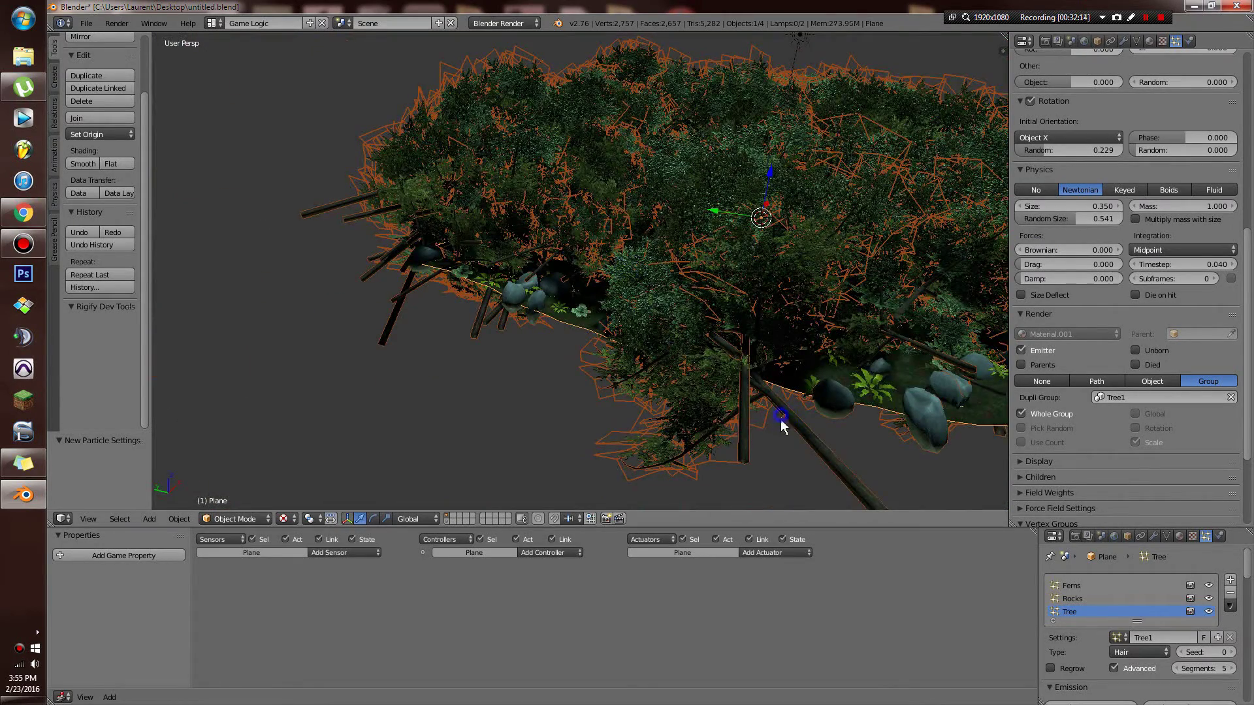
# Set the Tree system's random initial orientation to 0.000.
pyautogui.scroll(3, 1135, 397)
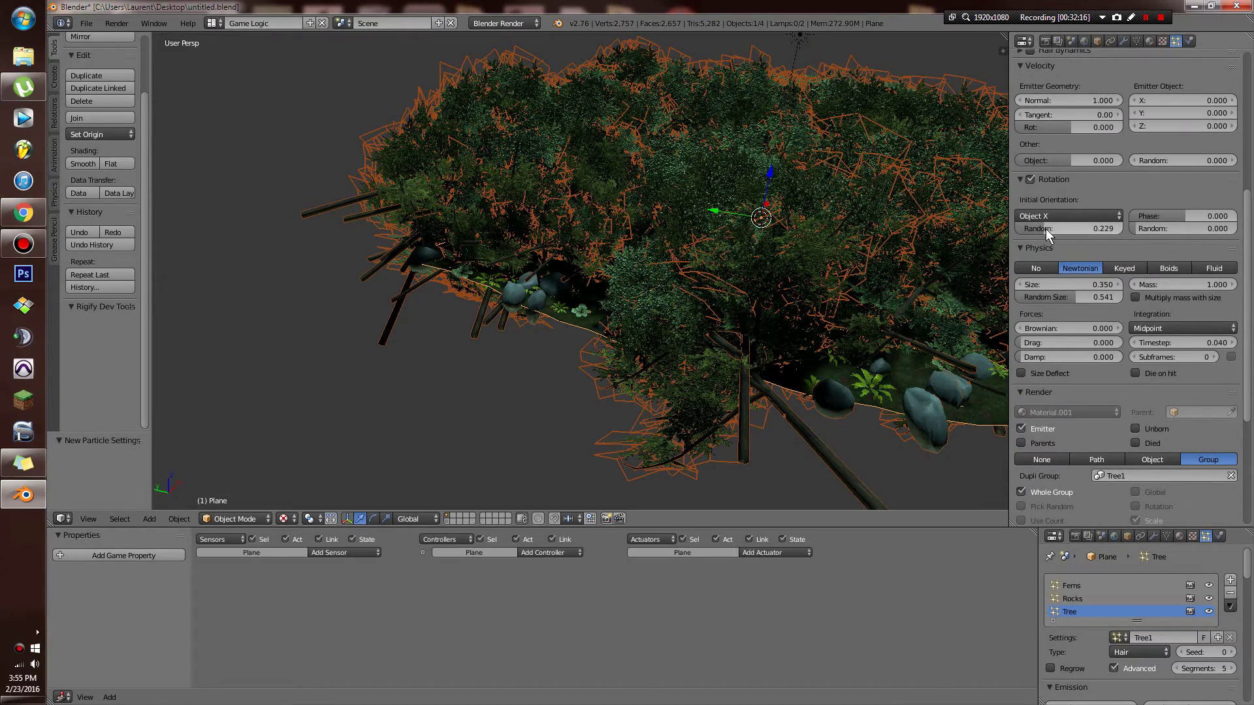
pyautogui.moveTo(1045, 229); pyautogui.dragTo(1026, 229)
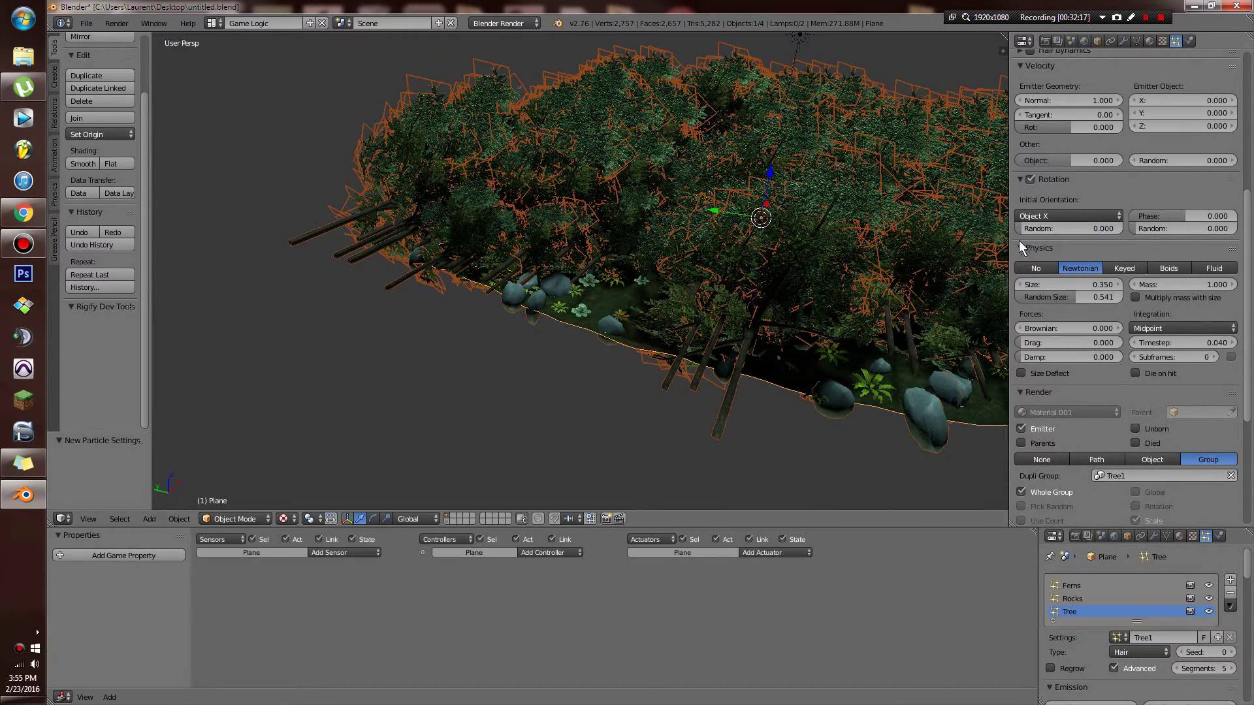
pyautogui.moveTo(798, 315); pyautogui.dragTo(765, 333, button='middle')
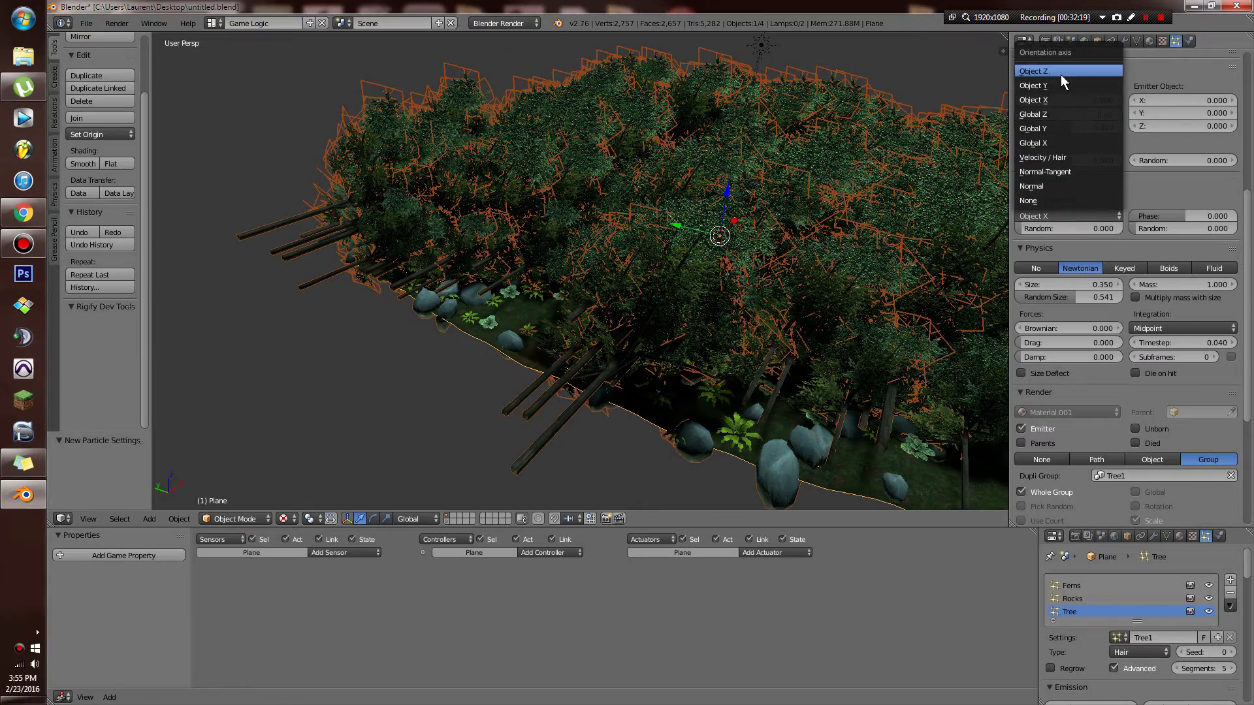
# Try Object Y, Object X, Object Z, Global Z, Global Y and Global X as the Tree system's initial orientation axis.
pyautogui.click(1060, 87)
pyautogui.click(1077, 216)
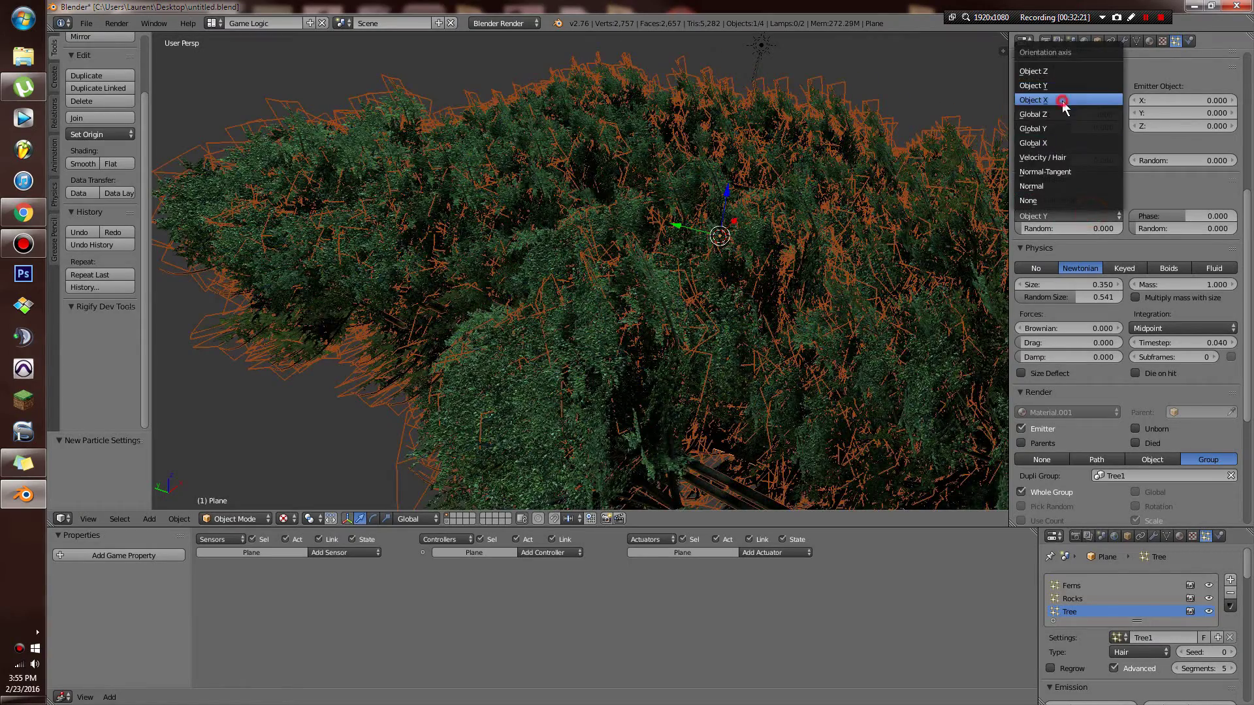
pyautogui.click(1063, 99)
pyautogui.click(1079, 216)
pyautogui.click(1053, 71)
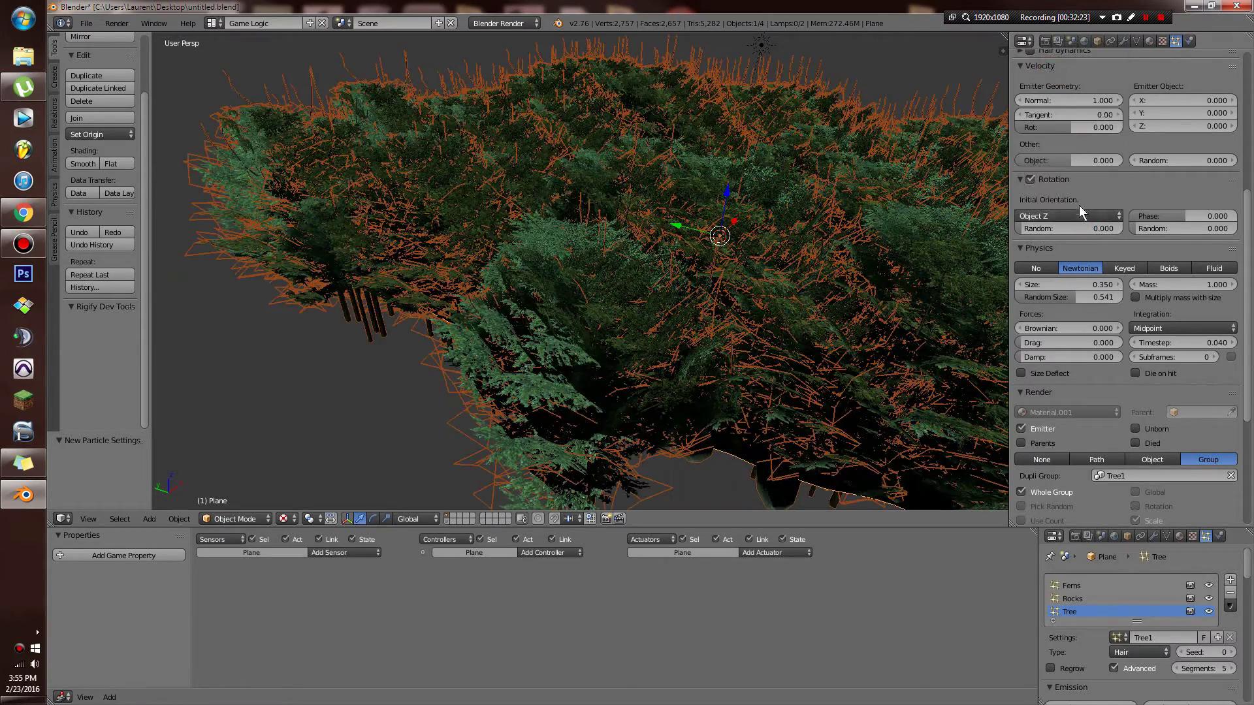
pyautogui.click(1078, 217)
pyautogui.click(1052, 114)
pyautogui.click(1068, 207)
pyautogui.click(1051, 128)
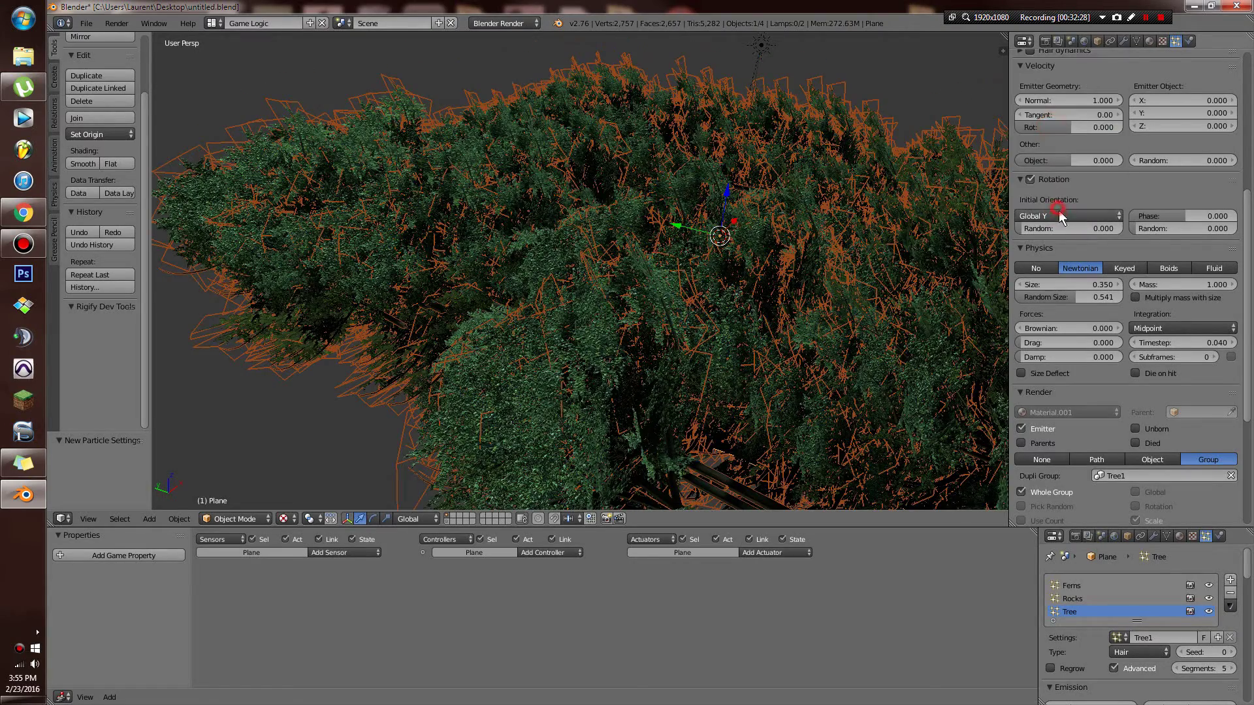
pyautogui.click(1059, 216)
pyautogui.click(1051, 142)
# Compare Object Z as the Tree system's initial orientation axis and settle on Object Y.
pyautogui.click(1047, 215)
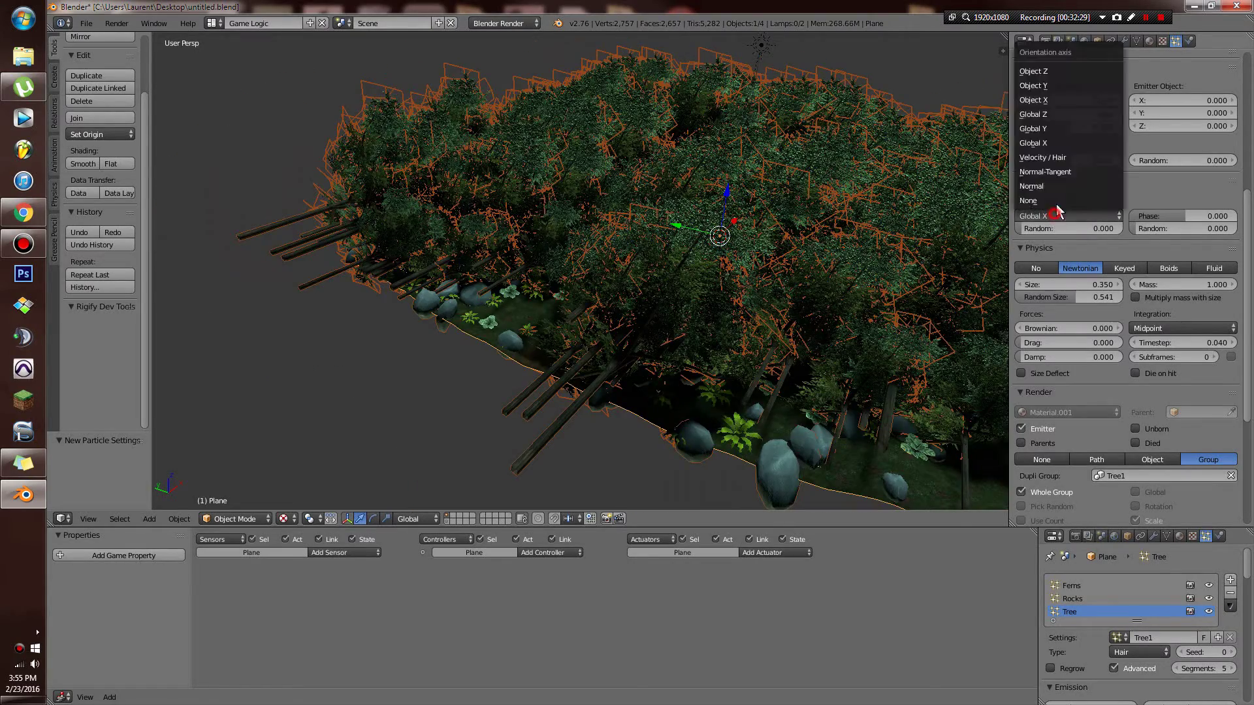
pyautogui.click(1051, 70)
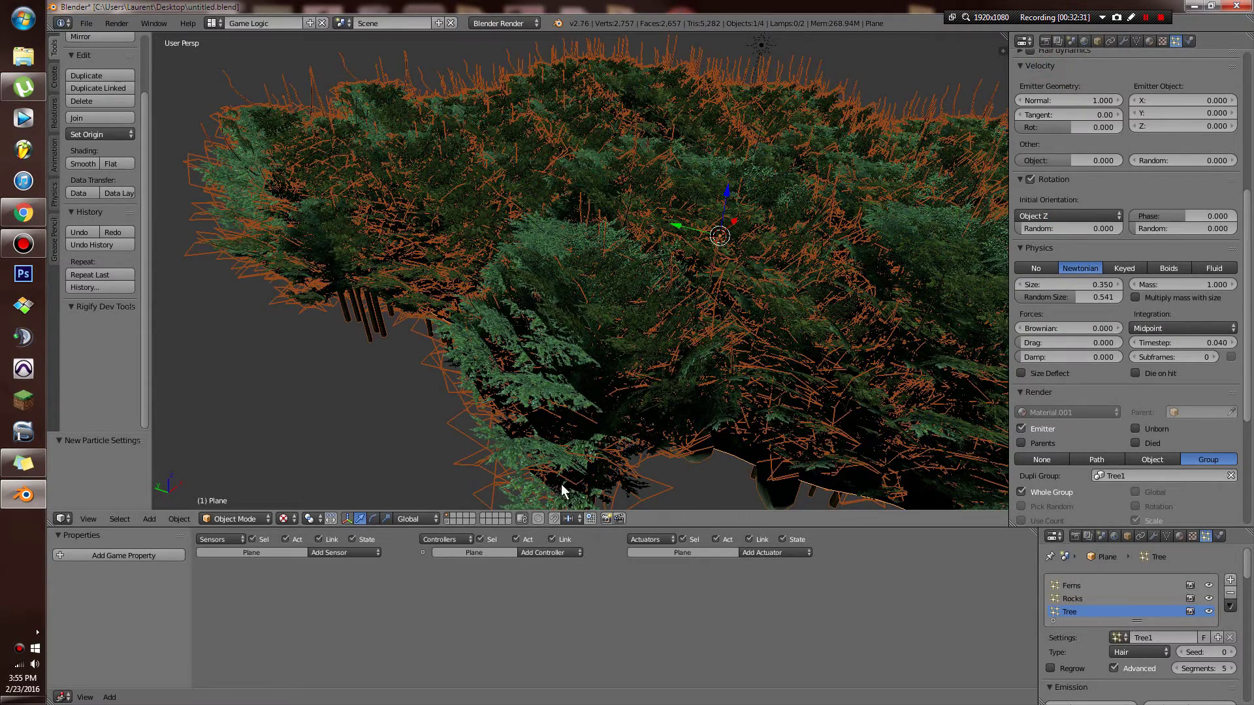
pyautogui.click(1065, 214)
pyautogui.click(1059, 86)
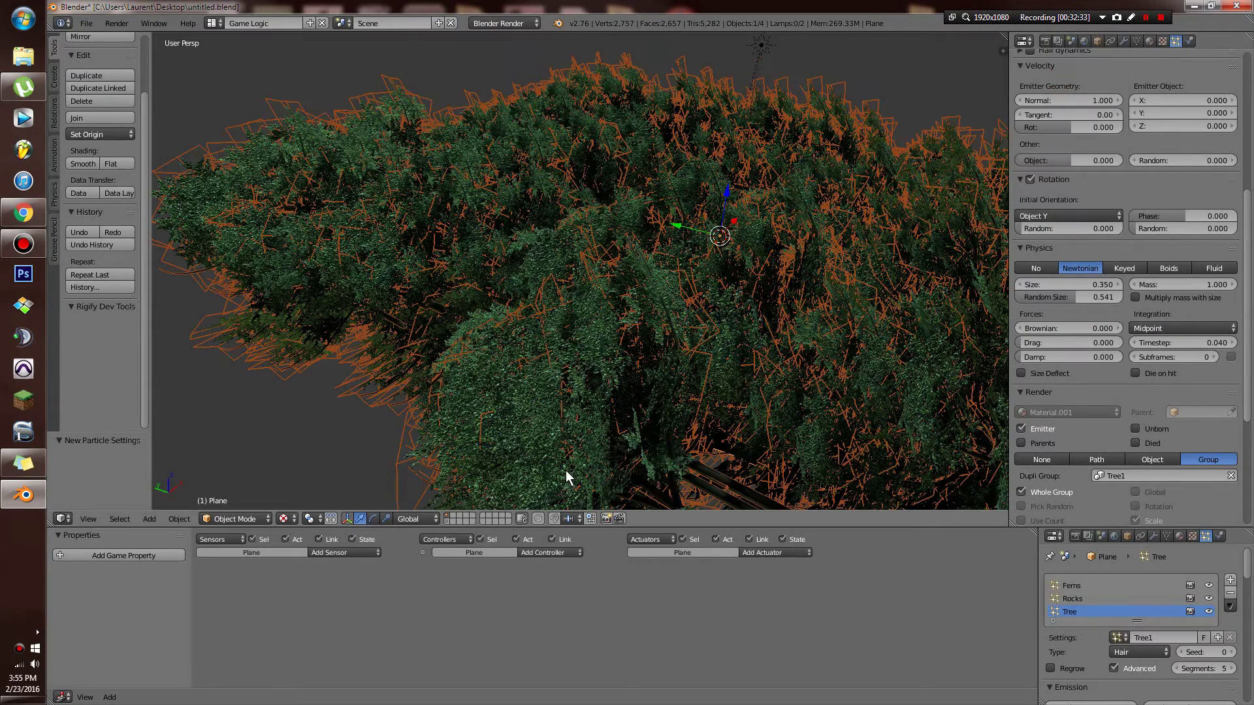
# Show the layer with the source models and rotate the Tree1 group's armature -90° about the Y axis.
pyautogui.click(448, 520)
pyautogui.scroll(5, 669, 390)
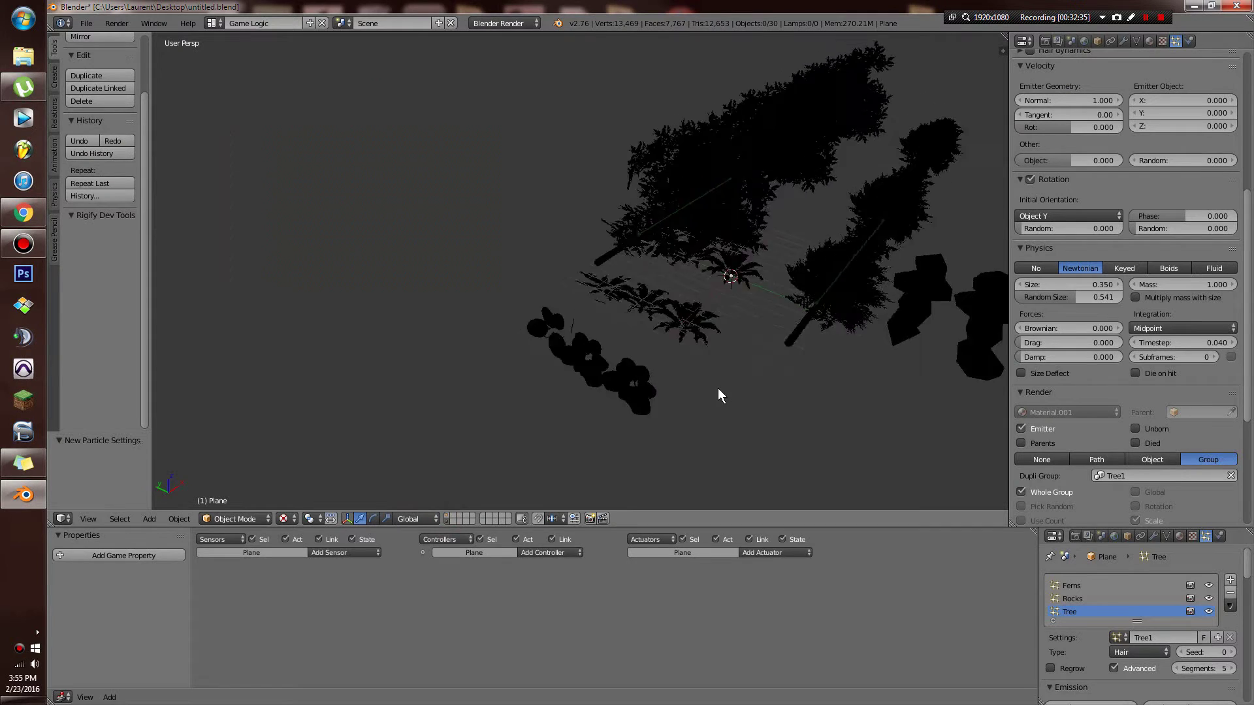
pyautogui.rightClick(586, 258)
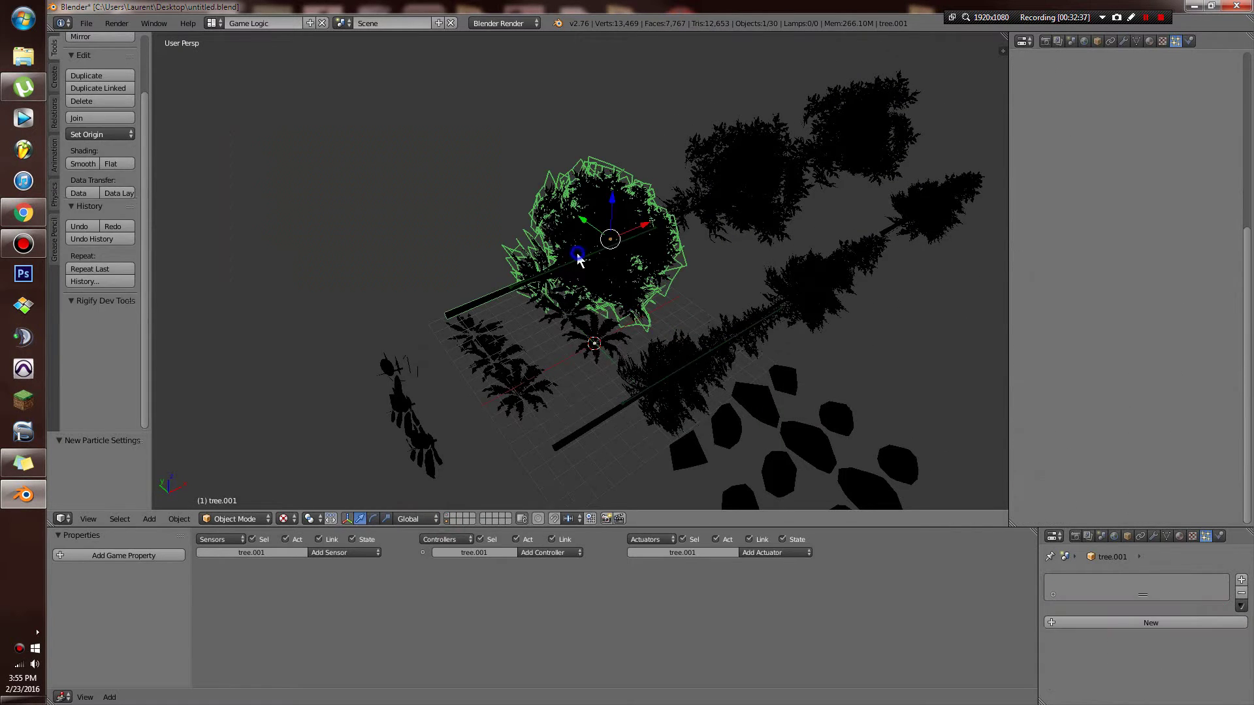
pyautogui.rightClick(586, 256)
pyautogui.press('r')
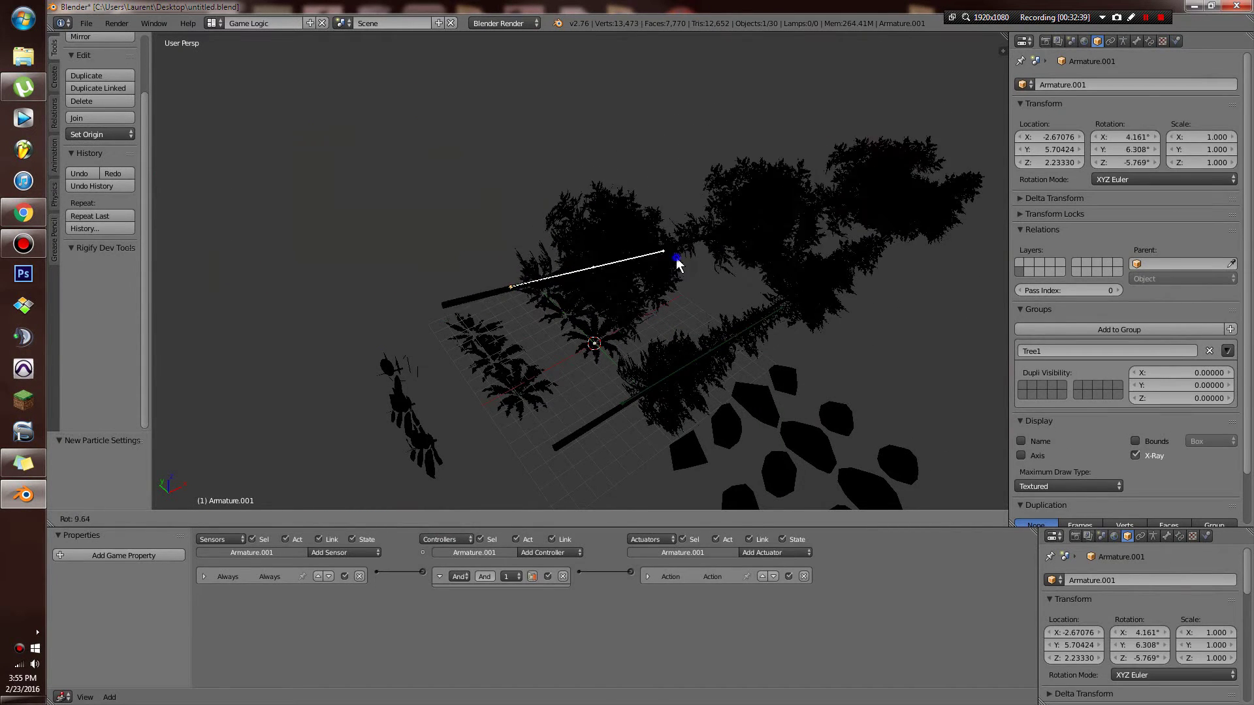
pyautogui.write('y-90')
pyautogui.press('Return')
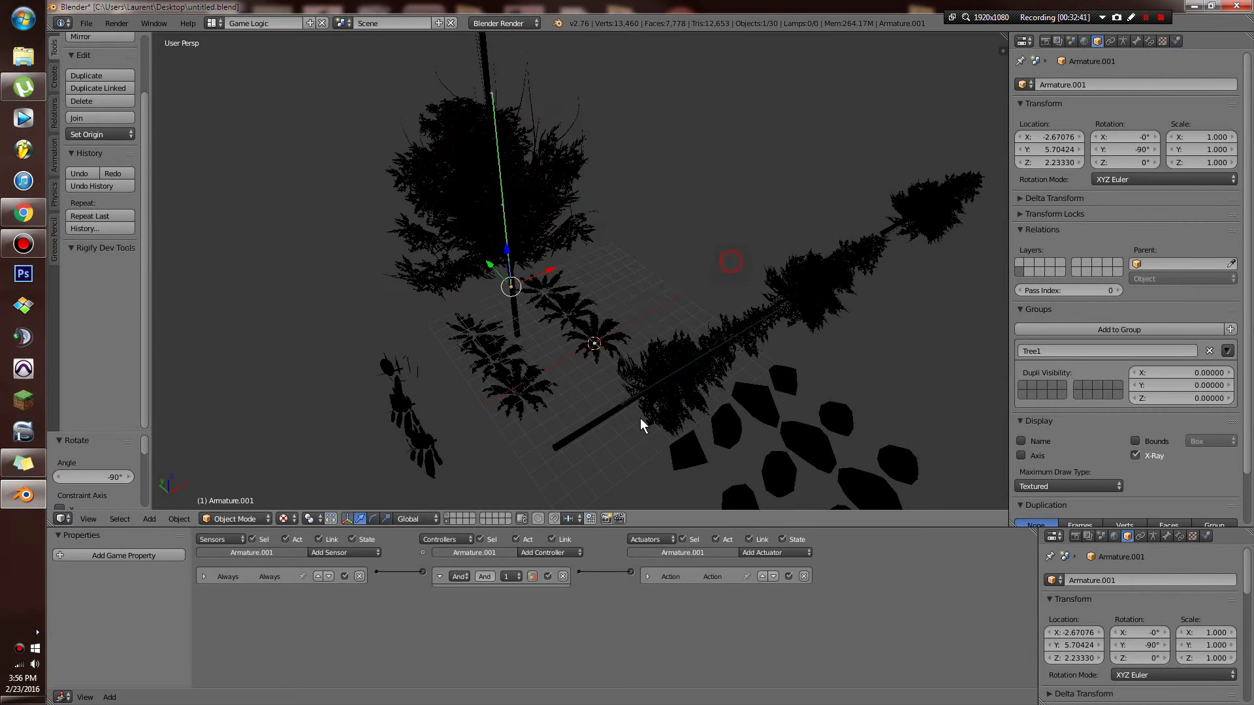
# Rotate the Tree2 group's armature -90° about the Y axis and save the file.
pyautogui.rightClick(644, 402)
pyautogui.rightClick(645, 398)
pyautogui.write('ry')
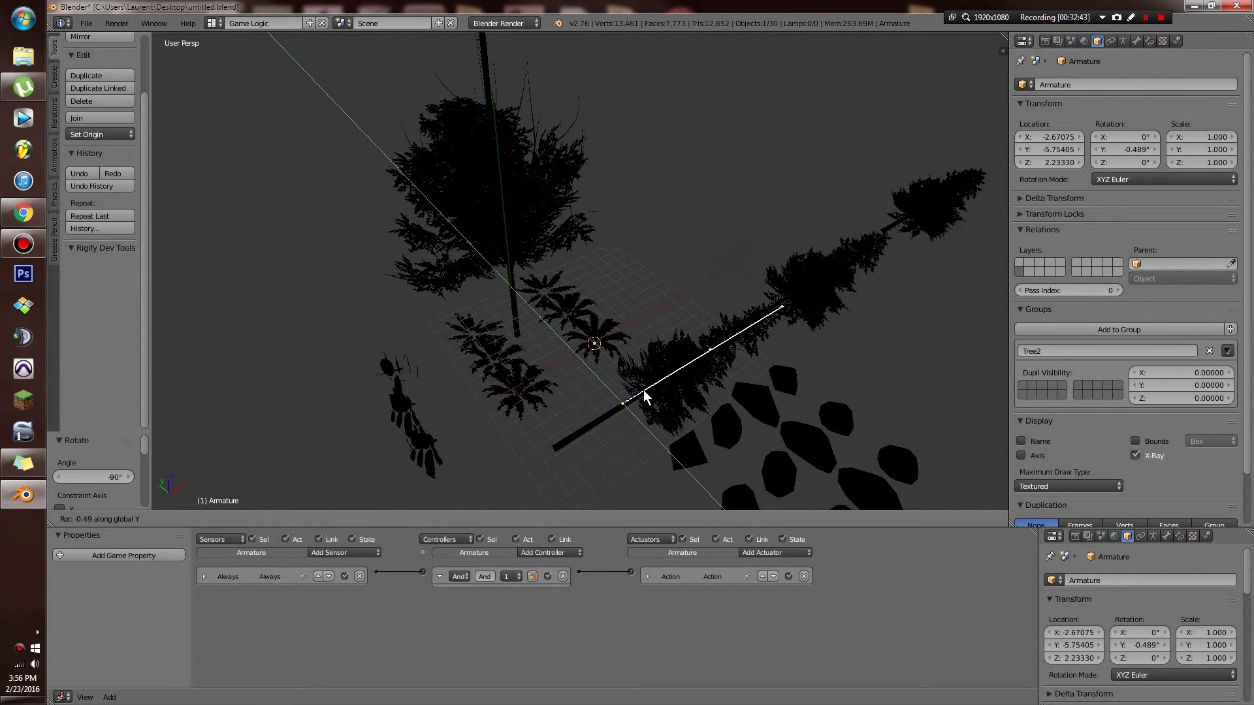
pyautogui.write('-90')
pyautogui.press('Return')
pyautogui.scroll(-3, 645, 391)
pyautogui.click(645, 387)
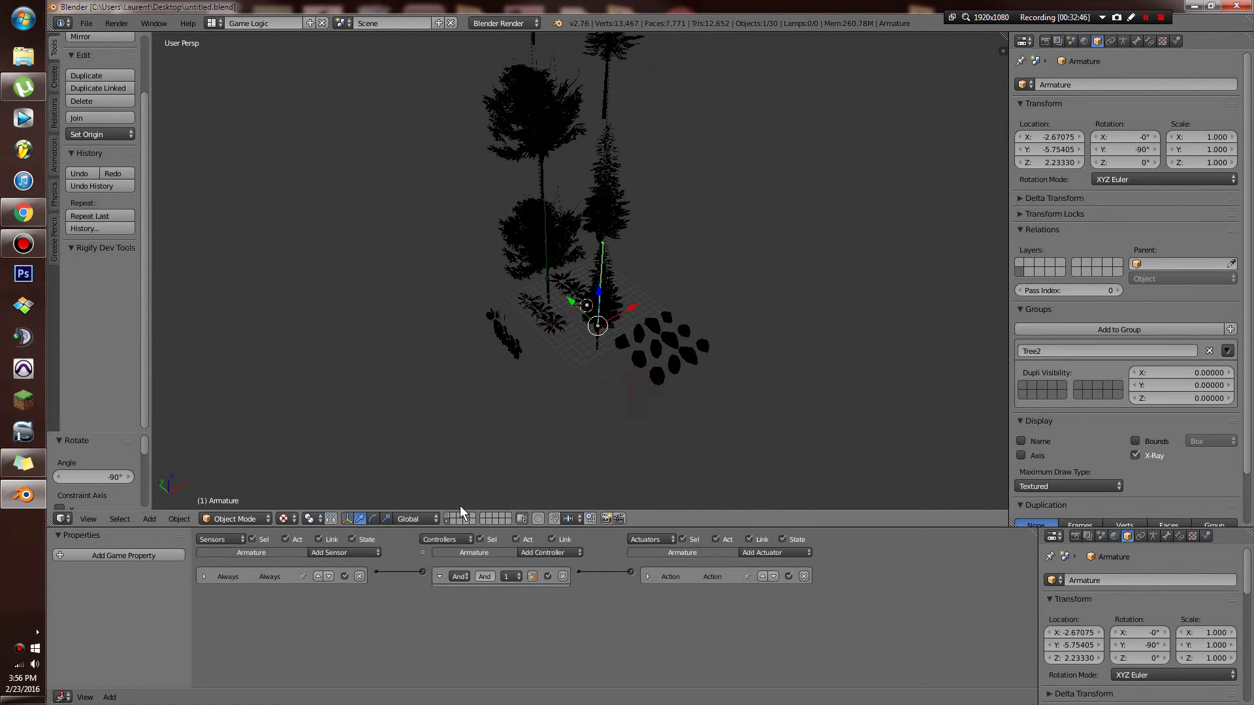
# Show the terrain layer again and walk through the forest at ground level with gravity on to examine the trees.
pyautogui.click(445, 515)
pyautogui.scroll(2, 585, 383)
pyautogui.scroll(-2, 585, 383)
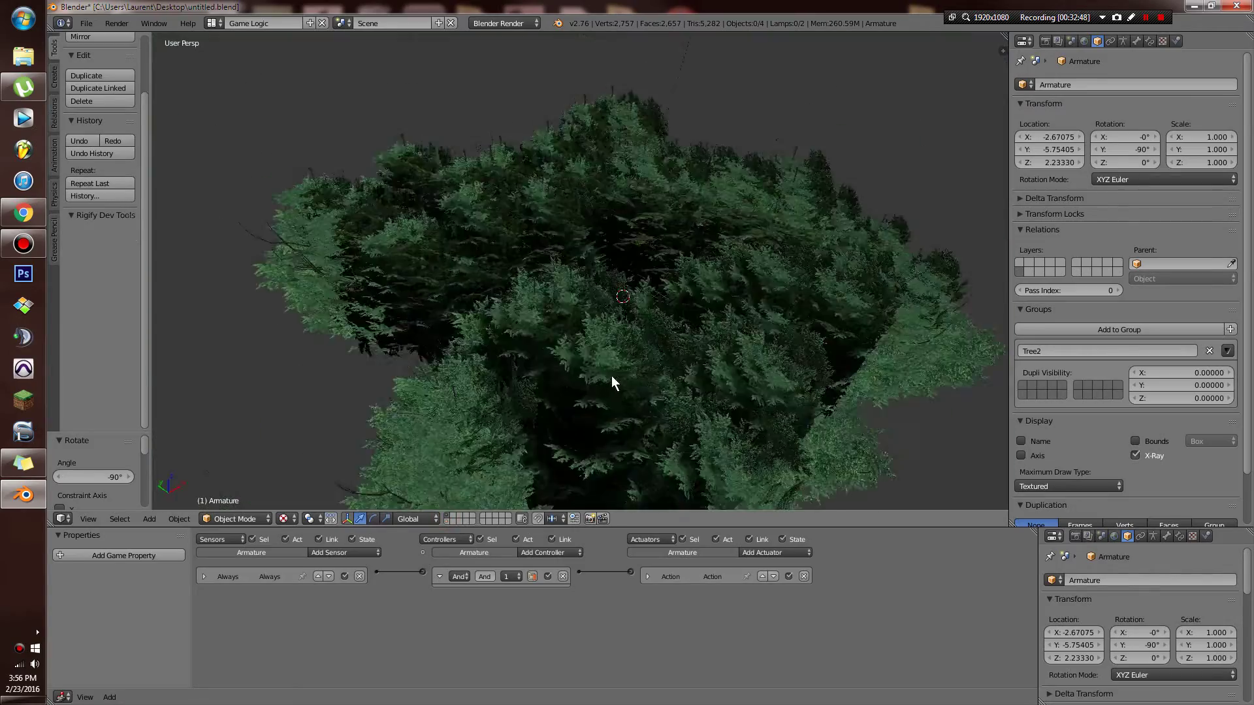
pyautogui.scroll(2, 612, 376)
pyautogui.hotkey('shift', 'f')
pyautogui.press('w')
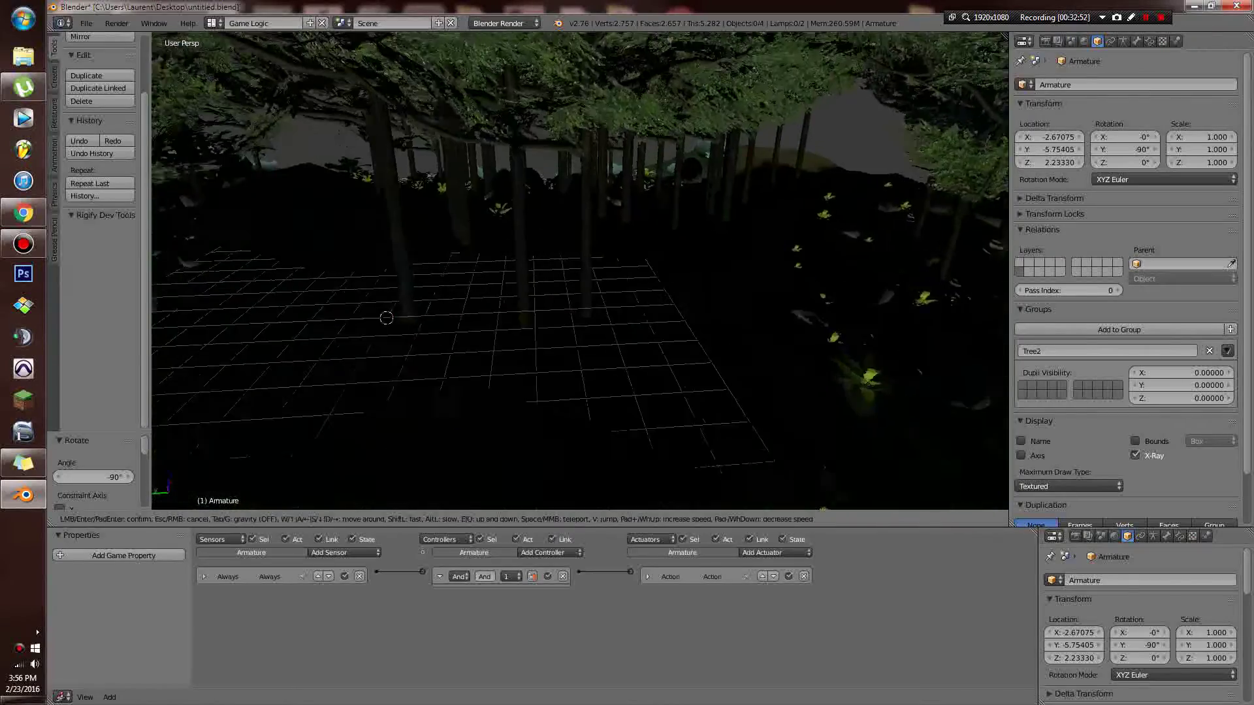
pyautogui.press('Tab')
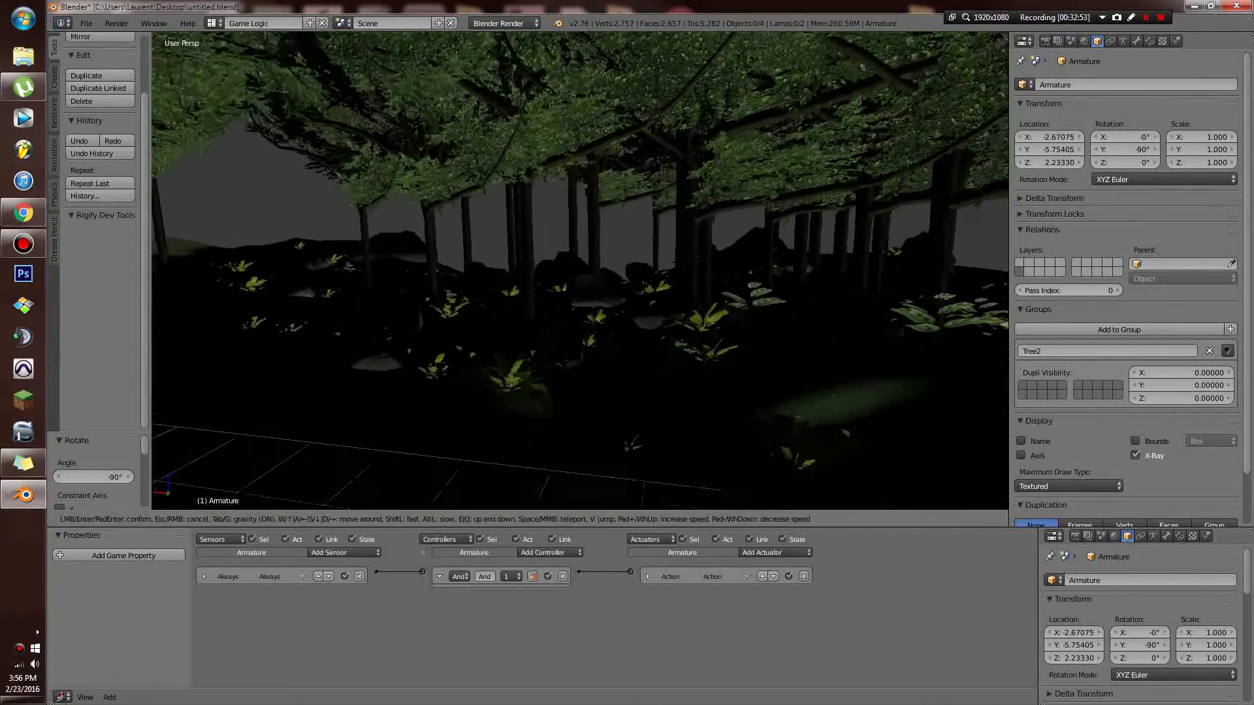
pyautogui.click(578, 271)
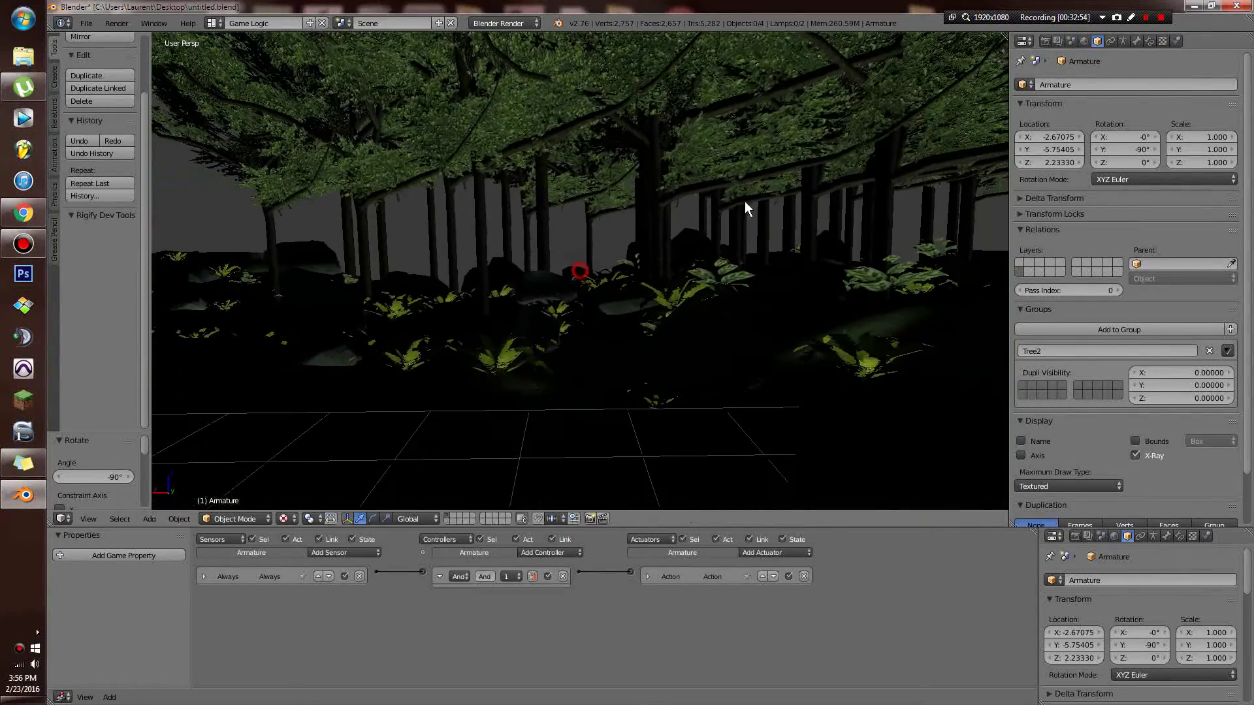
# Select the terrain plane, set the Tree system's particle number to 75 and check the thinned forest in walk navigation.
pyautogui.rightClick(601, 417)
pyautogui.scroll(6, 1112, 204)
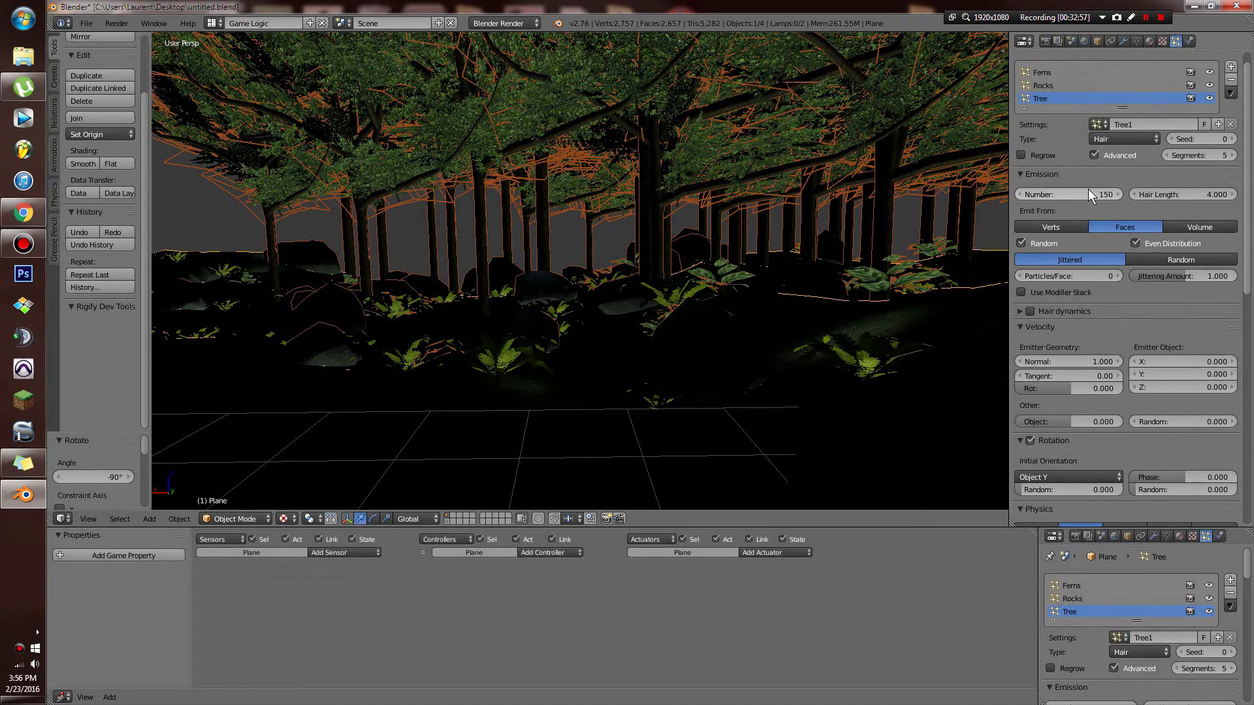
pyautogui.click(1088, 194)
pyautogui.press('Return')
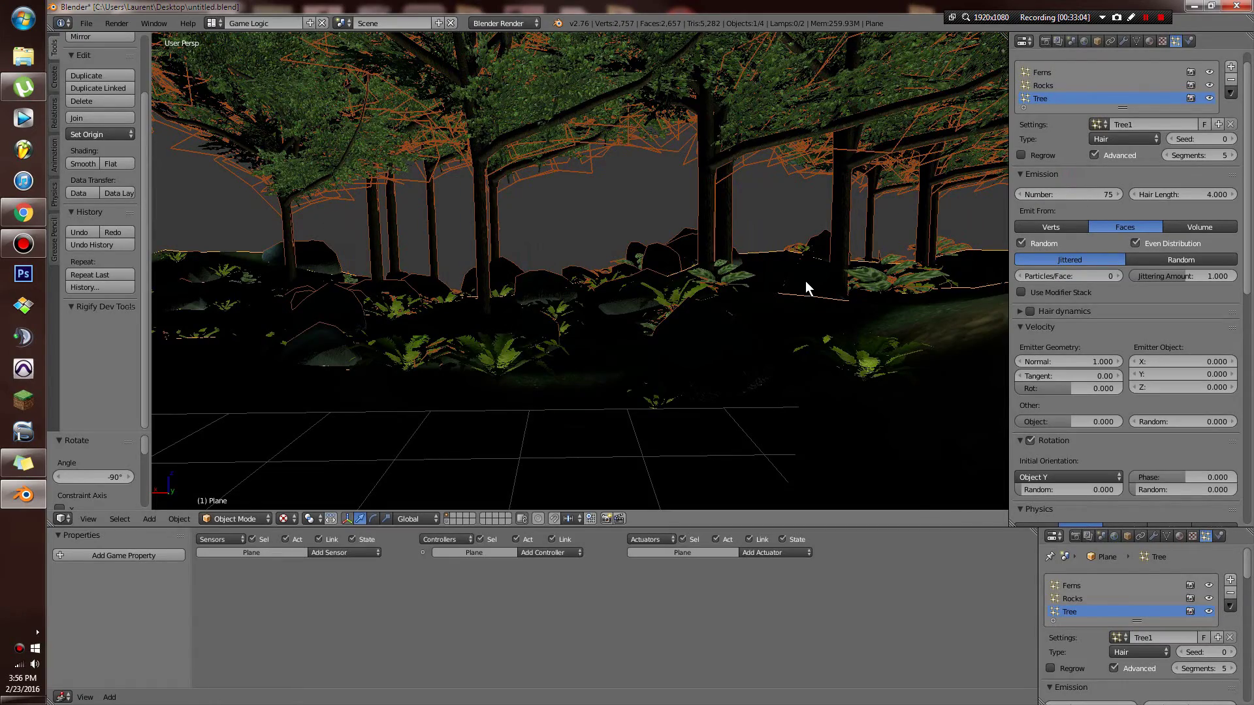
pyautogui.hotkey('shift', 'f')
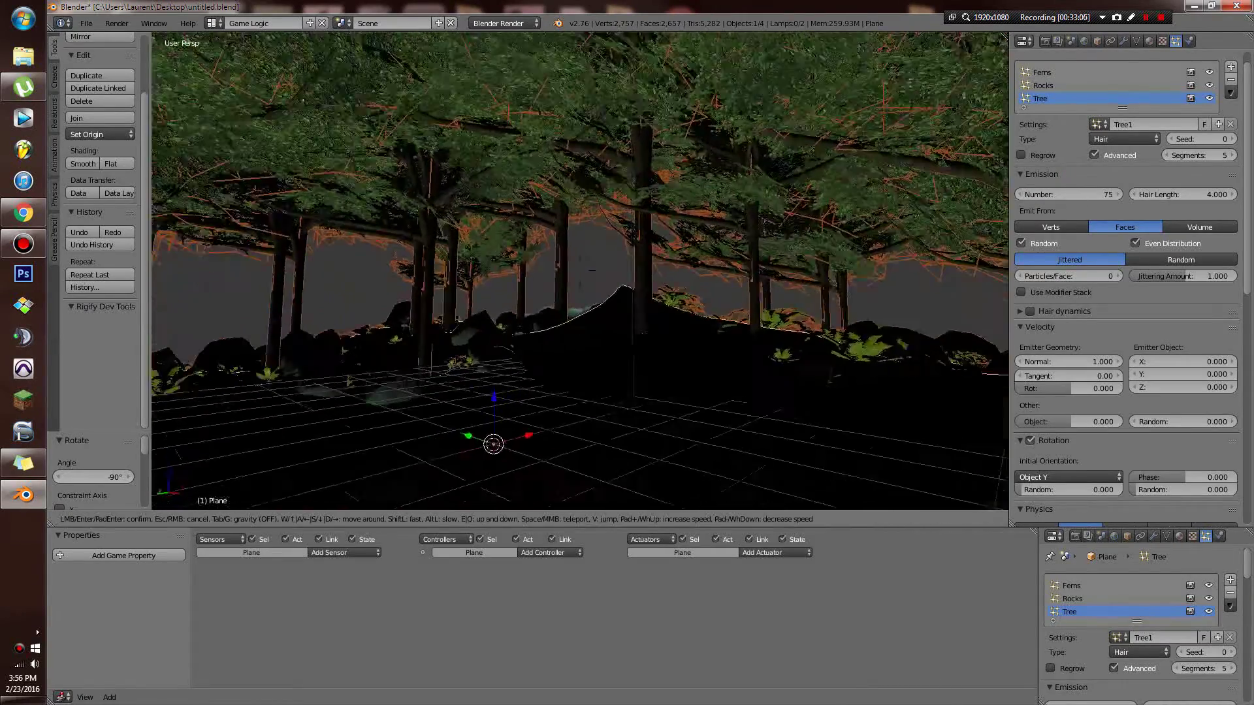
pyautogui.press('Return')
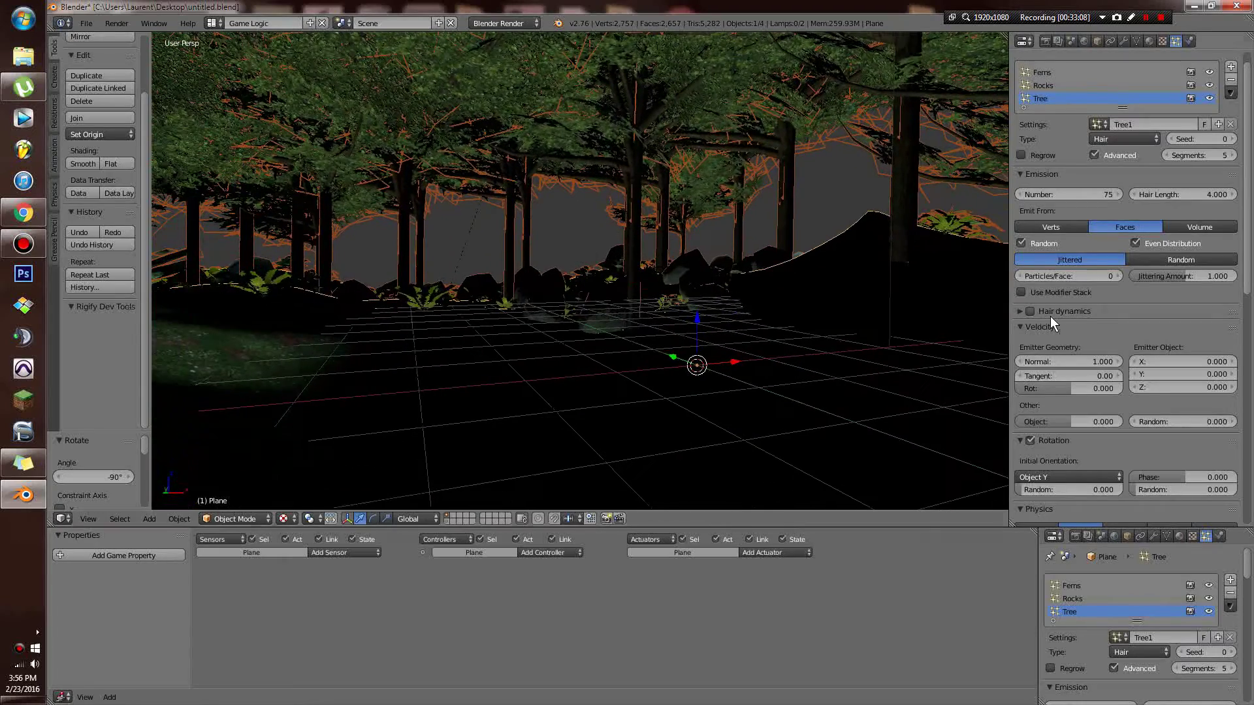
# Set the Tree system's particle number to 50 and check the thinned forest in walk navigation.
pyautogui.click(1079, 174)
pyautogui.hotkey('shift', 'f')
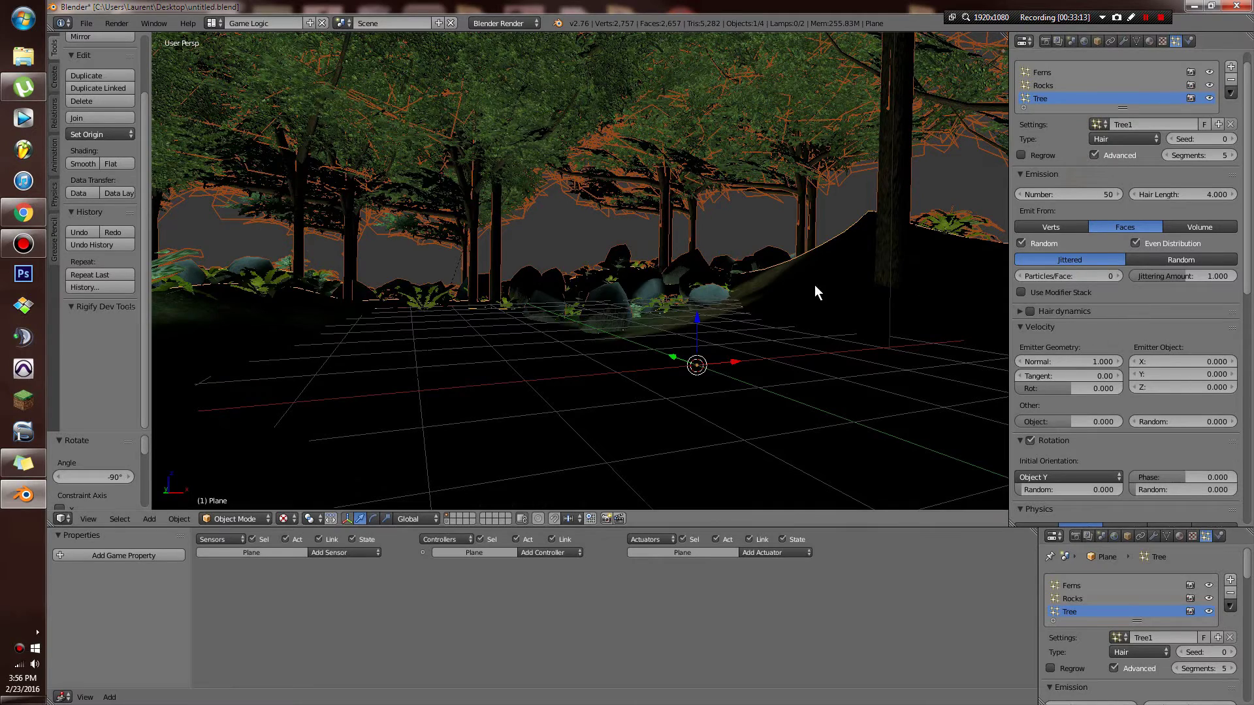
pyautogui.press('Return')
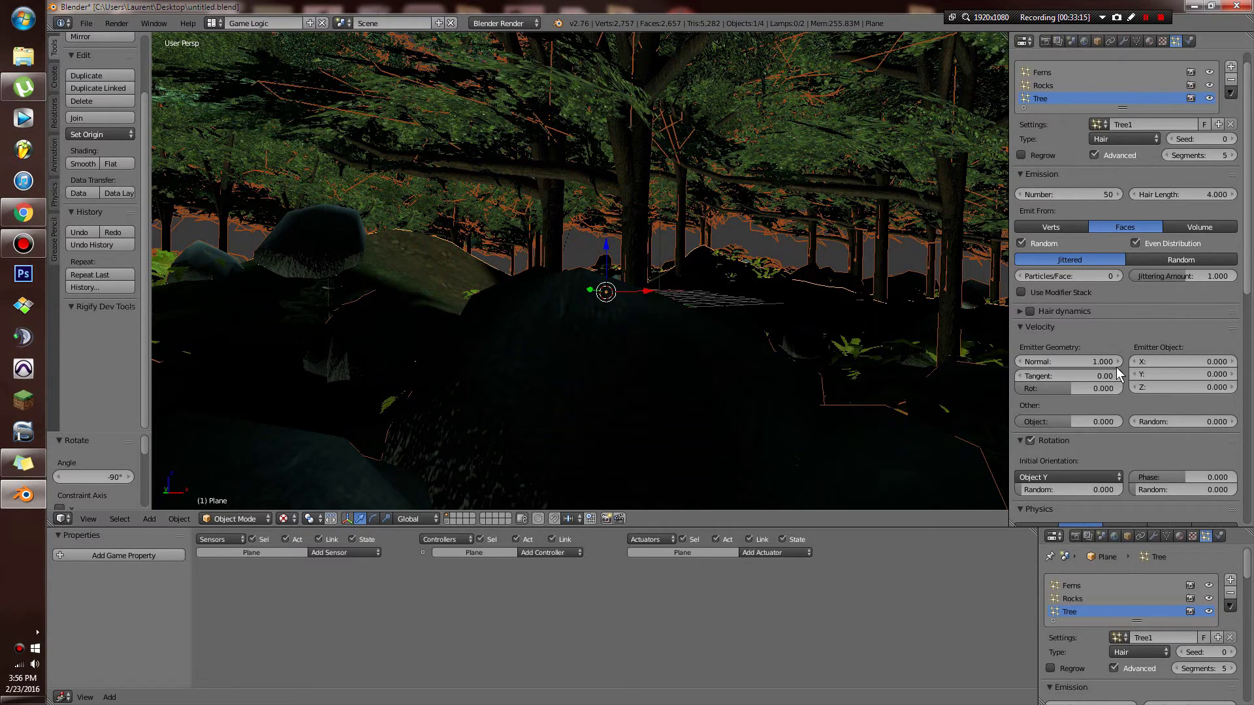
# Try a small random rotation on the Tree particles, and reset the value to 0.
pyautogui.scroll(-2, 1072, 326)
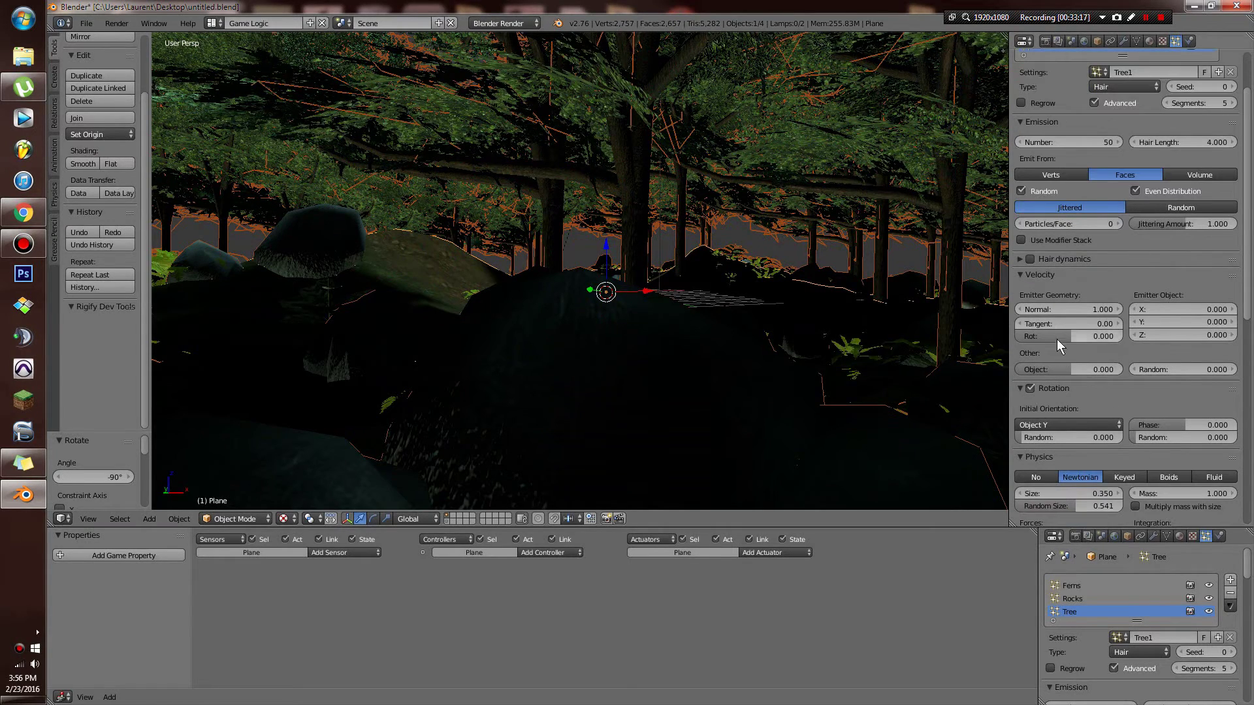
pyautogui.moveTo(1049, 438)
pyautogui.mouseDown()
pyautogui.moveTo(1087, 438)
pyautogui.moveTo(1050, 438)
pyautogui.mouseUp()
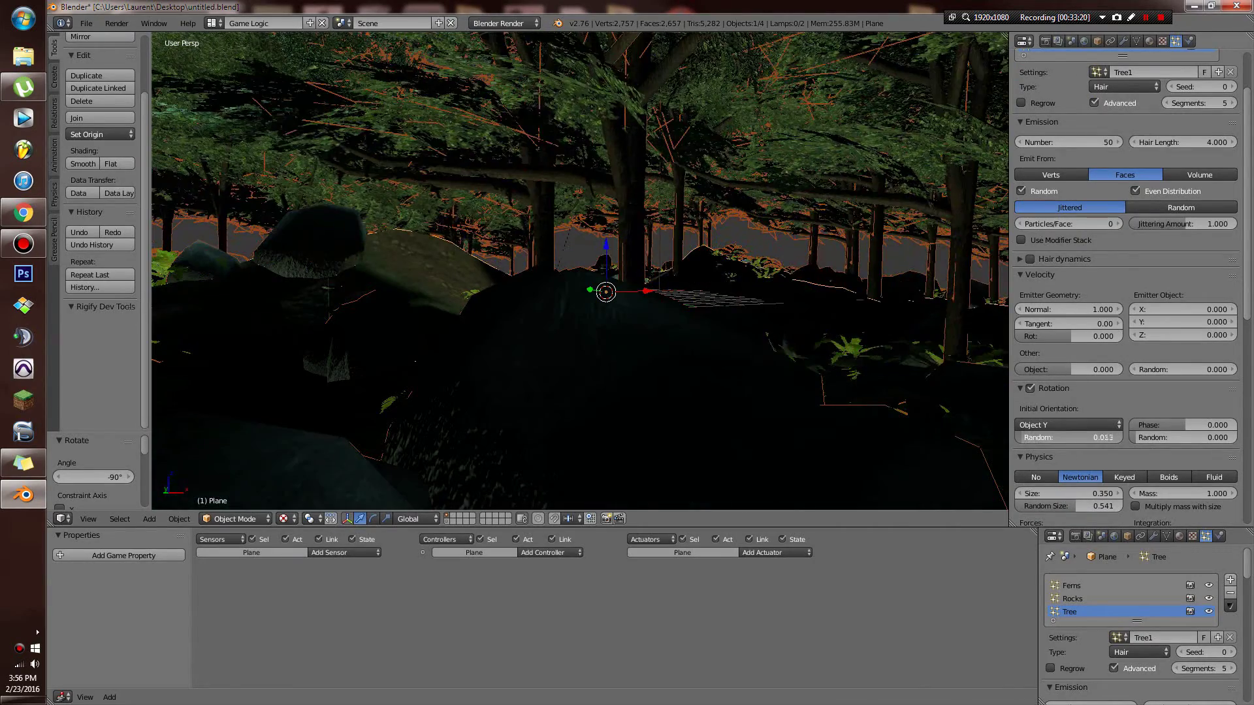
pyautogui.write('0')
pyautogui.click(1074, 453)
pyautogui.moveTo(1149, 440)
pyautogui.mouseDown()
pyautogui.moveTo(1202, 439)
pyautogui.moveTo(1169, 439)
pyautogui.mouseUp()
pyautogui.write('00')
pyautogui.press('Return')
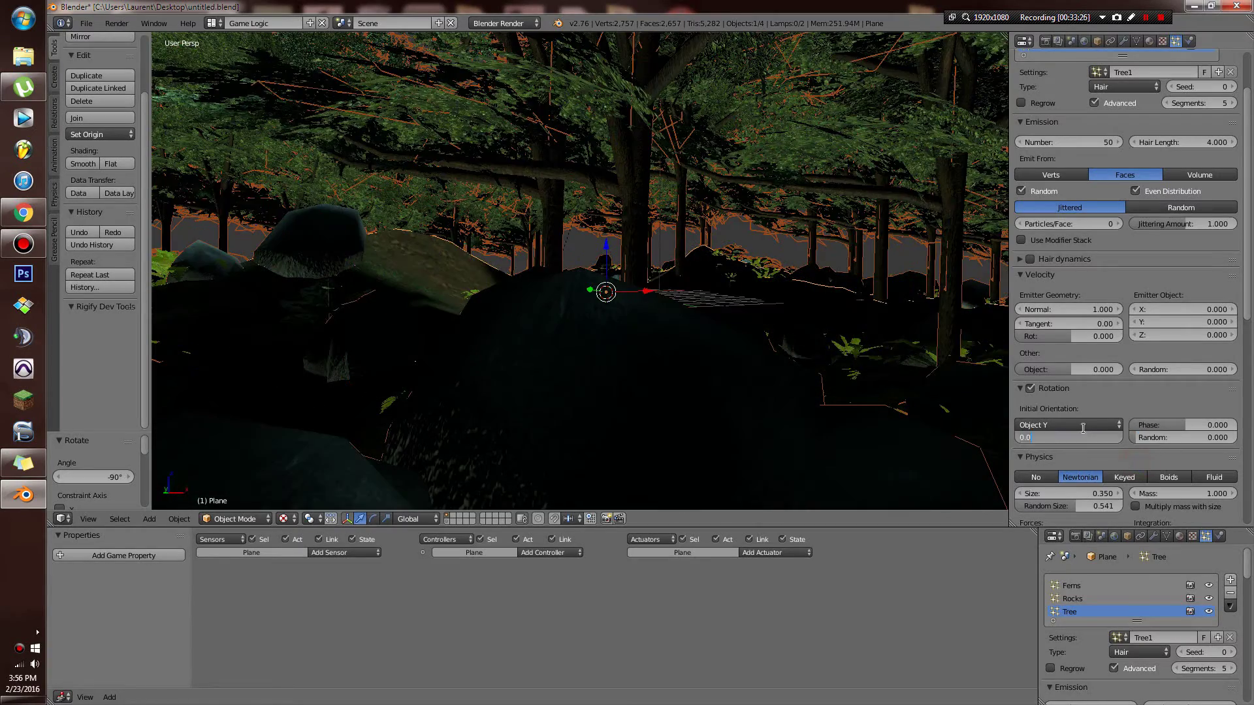
# Try Object Z as the Tree particles' initial orientation and examine the trees over the whole terrain.
pyautogui.click(1086, 425)
pyautogui.click(1035, 278)
pyautogui.scroll(-10, 896, 367)
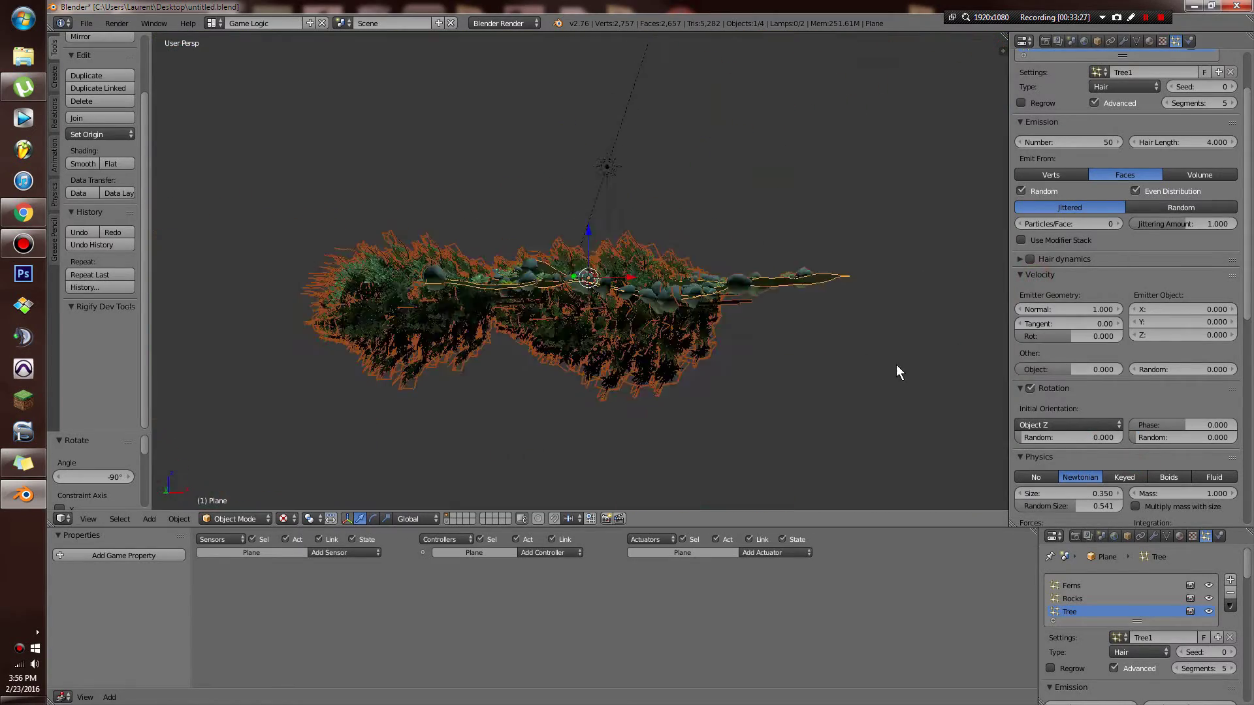
pyautogui.moveTo(897, 367); pyautogui.dragTo(894, 396, button='middle')
# Set the Tree particles' initial orientation to Object X with a random rotation of 0.064.
pyautogui.click(1060, 425)
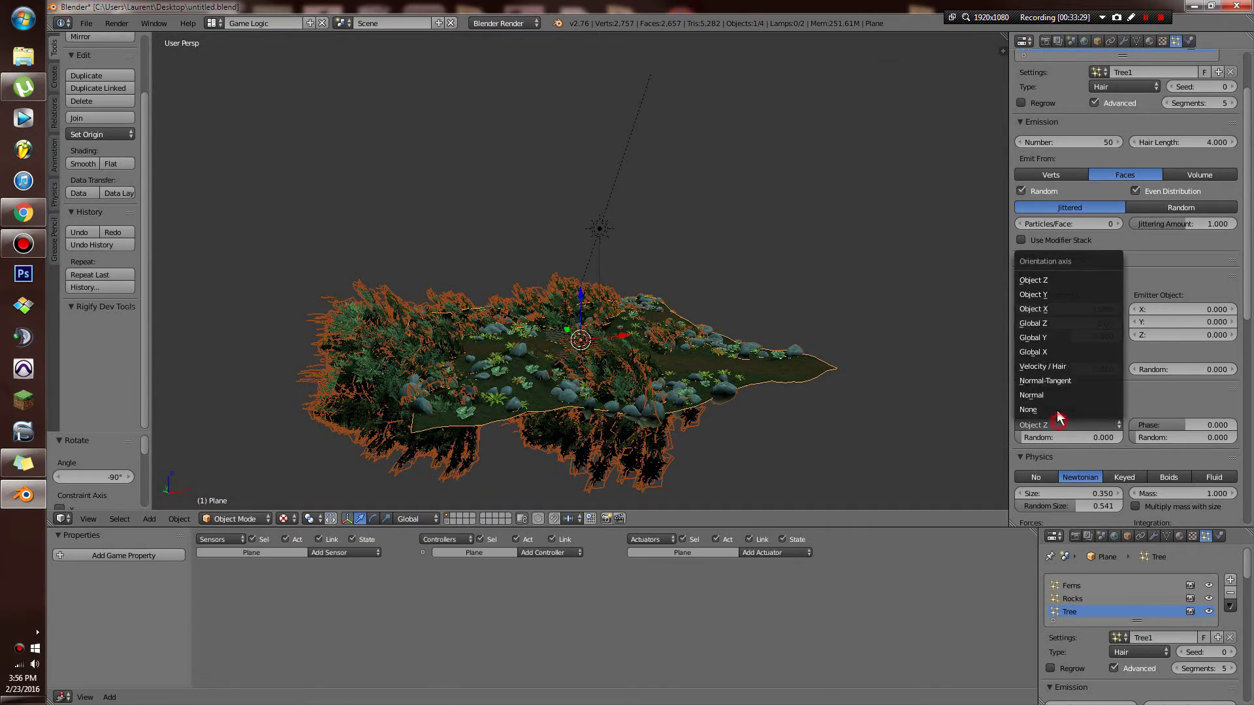
pyautogui.click(1047, 309)
pyautogui.moveTo(1050, 438); pyautogui.dragTo(1055, 438)
pyautogui.moveTo(849, 404); pyautogui.dragTo(779, 394, button='middle')
pyautogui.scroll(3, 780, 396)
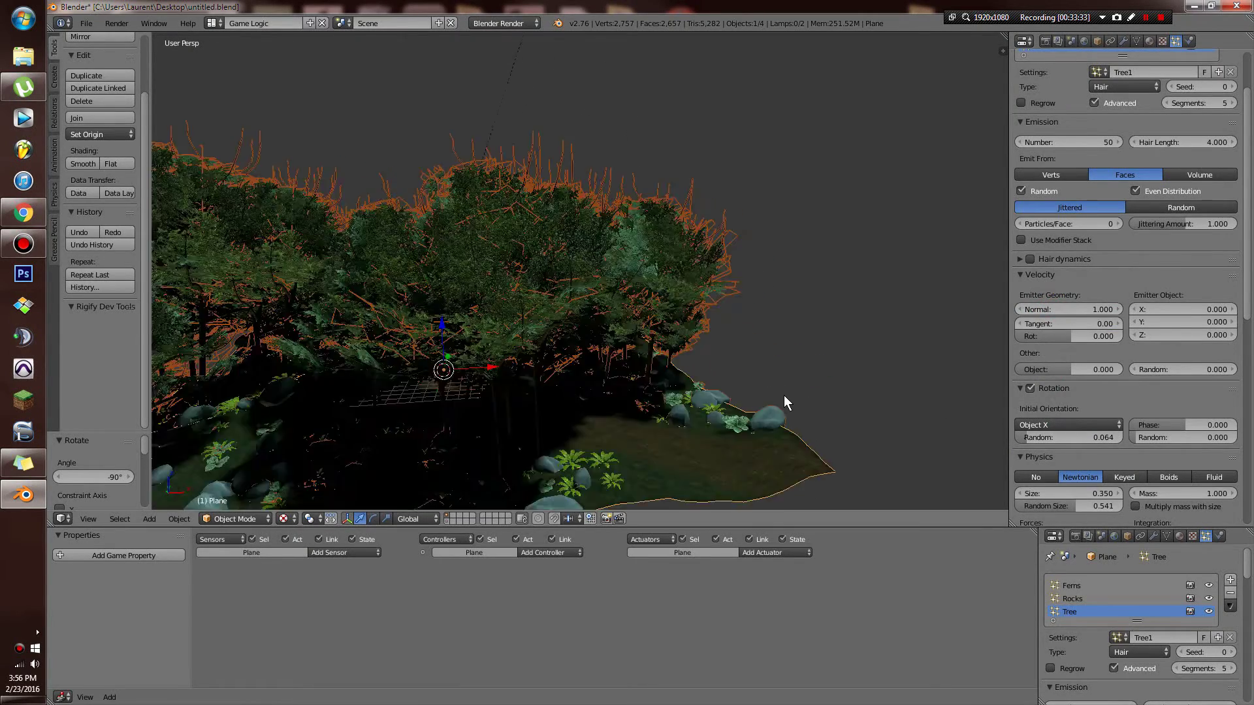
# Review the Tree system's settings and reduce the particle size to 0.260.
pyautogui.scroll(-6, 1115, 465)
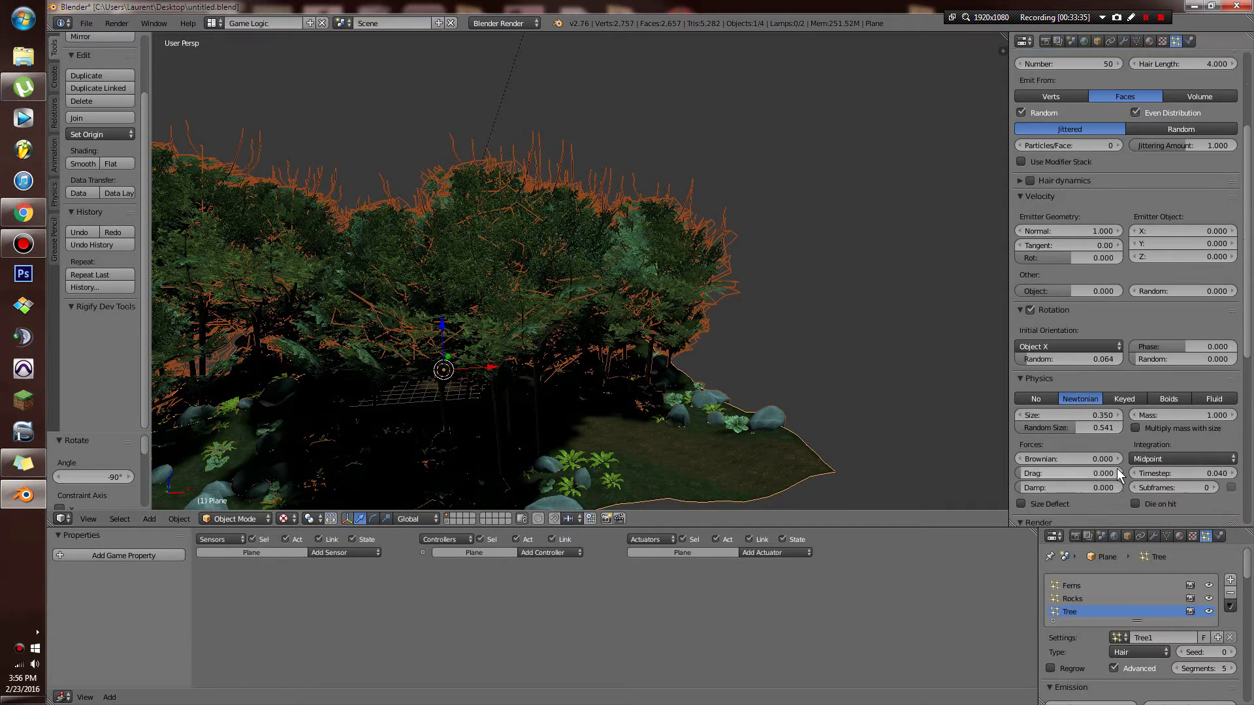
pyautogui.scroll(-10, 1115, 465)
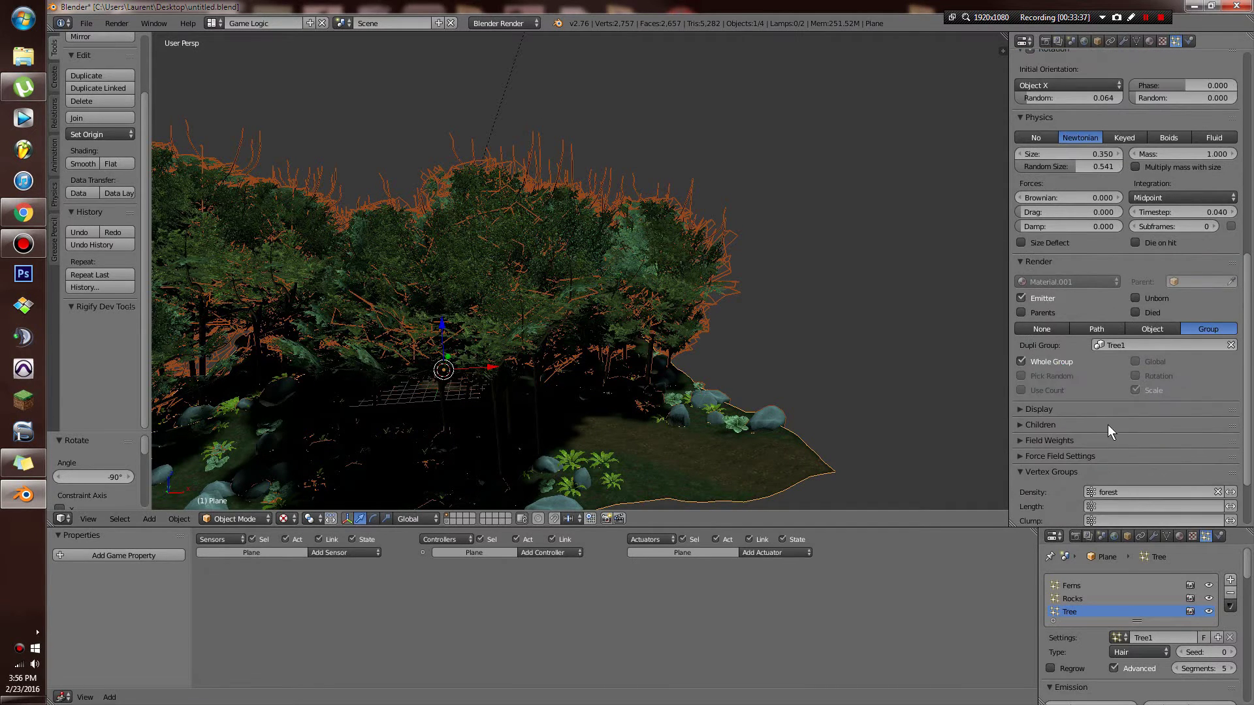
pyautogui.scroll(13, 1104, 469)
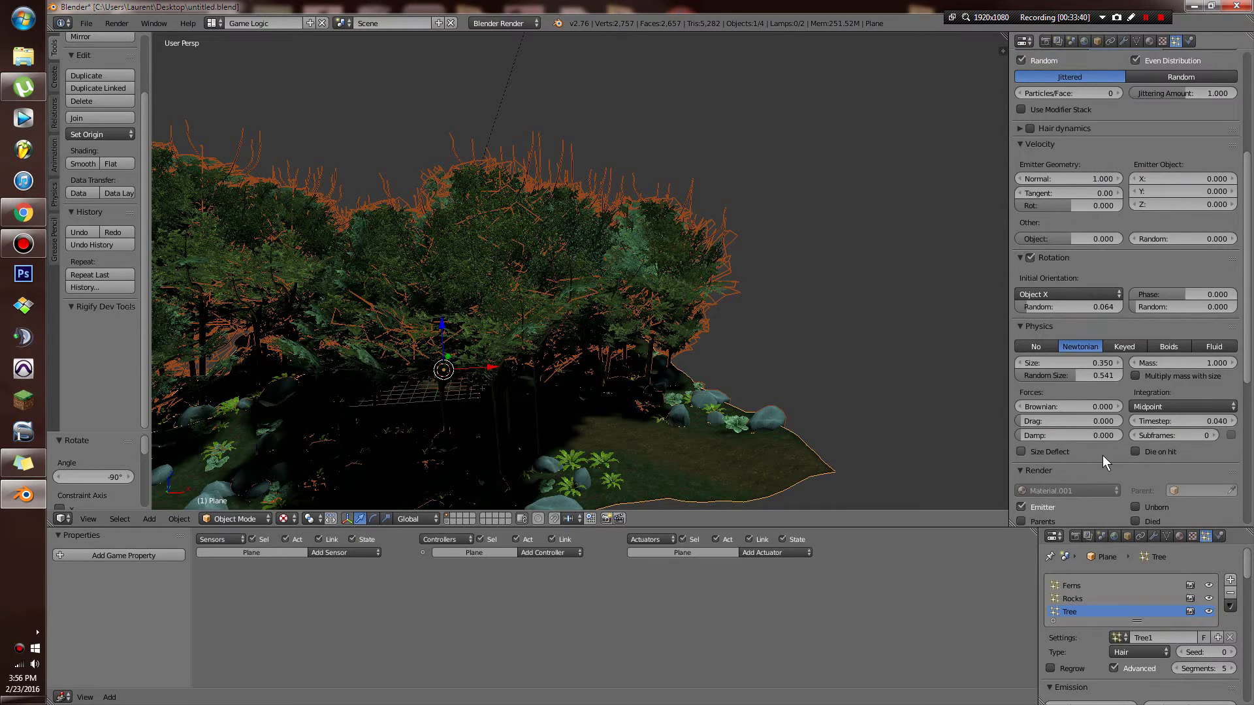
pyautogui.scroll(4, 1060, 221)
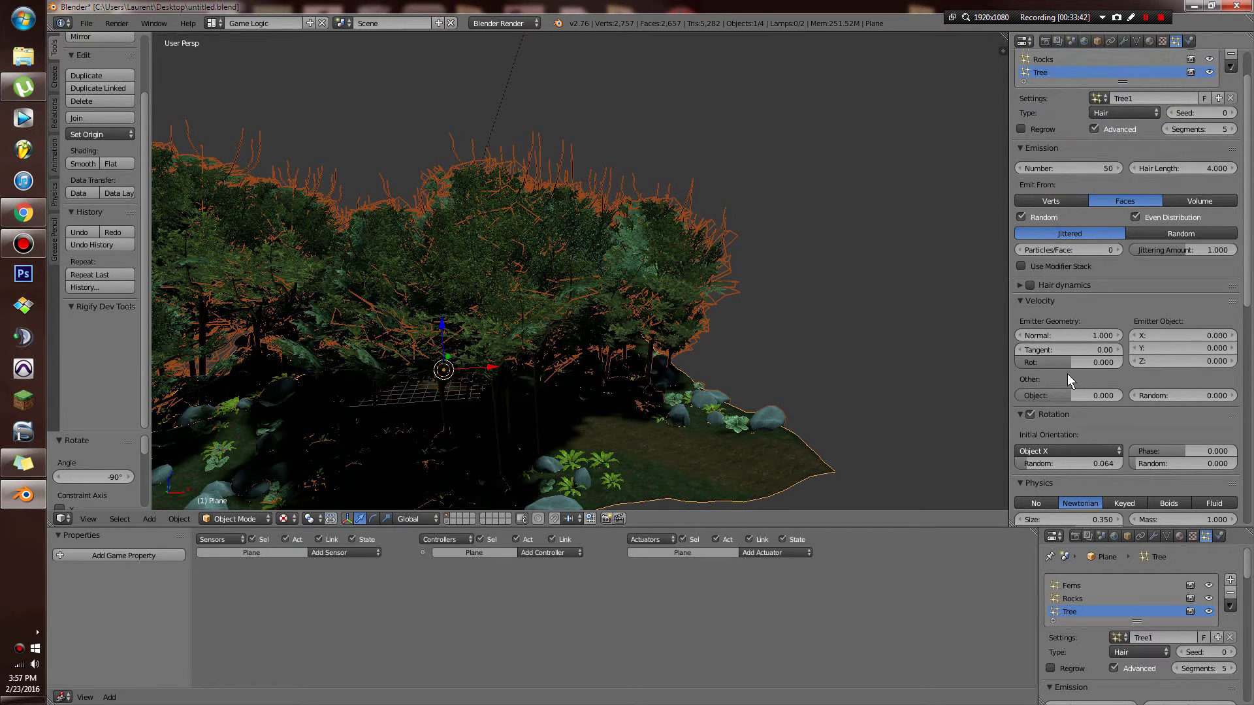
pyautogui.scroll(-4, 1068, 373)
pyautogui.moveTo(1072, 407); pyautogui.dragTo(685, 407)
# Walk through the forest at ground level with gravity on to examine the size of the trees.
pyautogui.hotkey('shift', 'f')
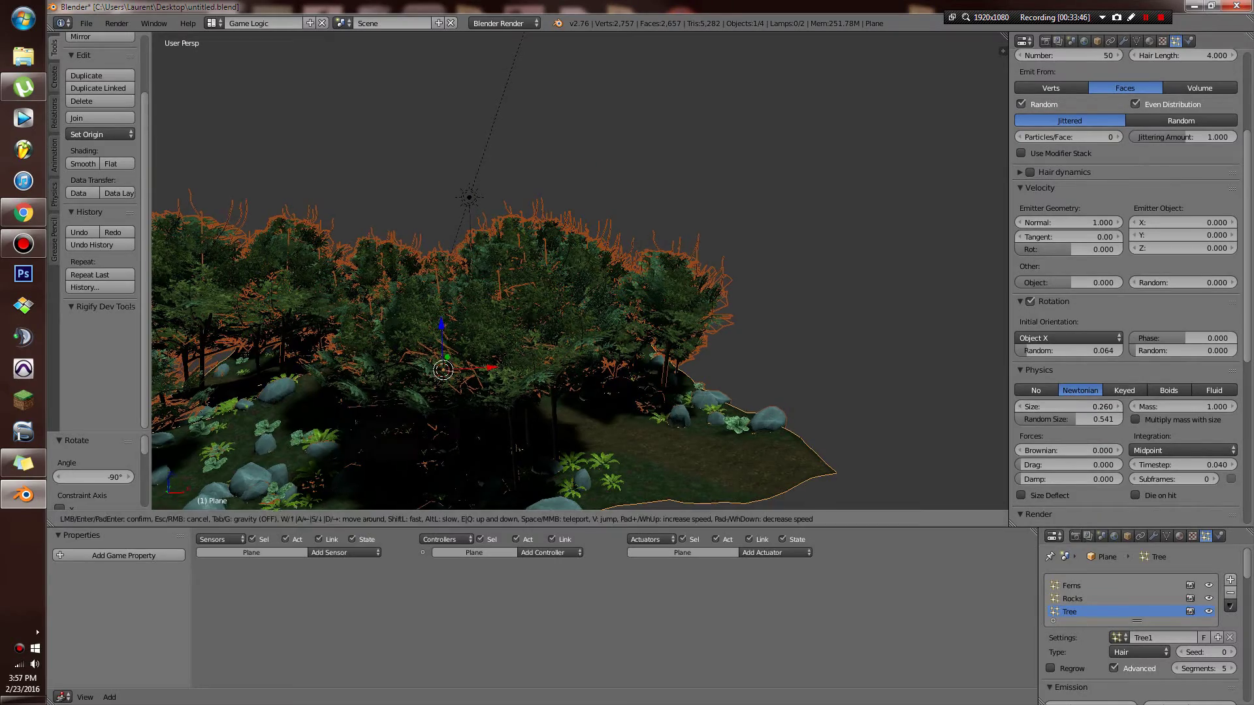
pyautogui.press('w')
pyautogui.press('w')
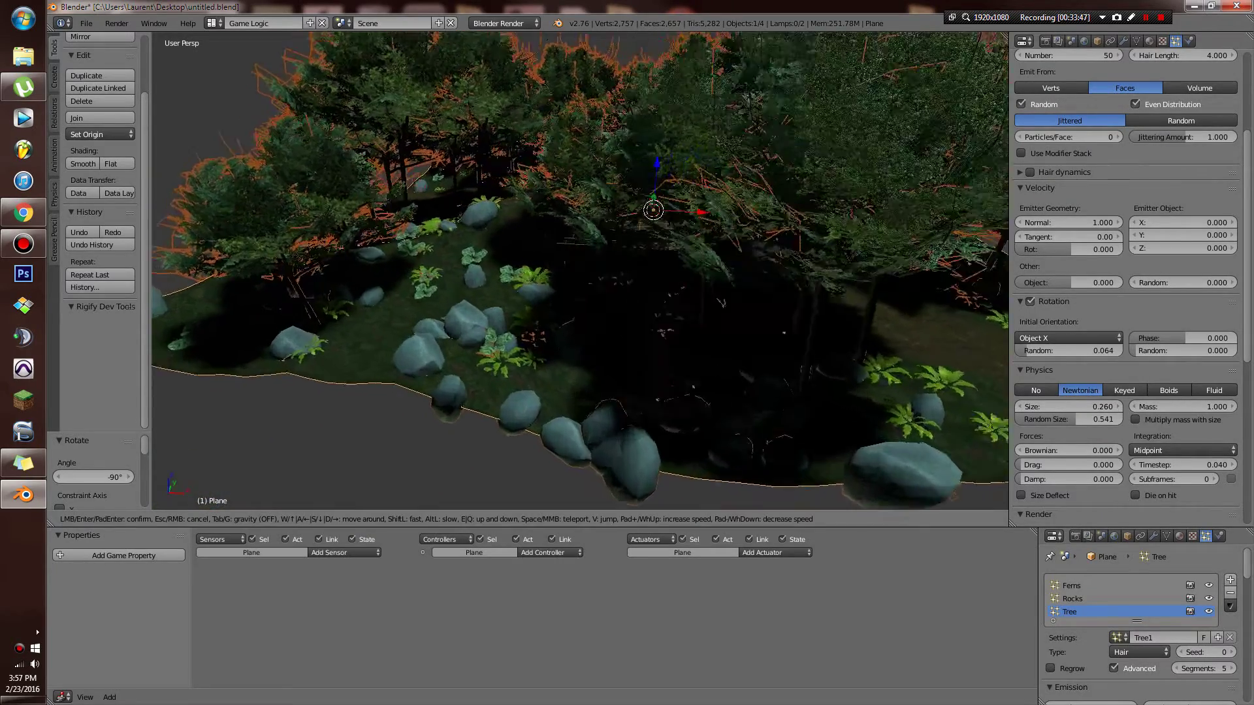
pyautogui.press('Tab')
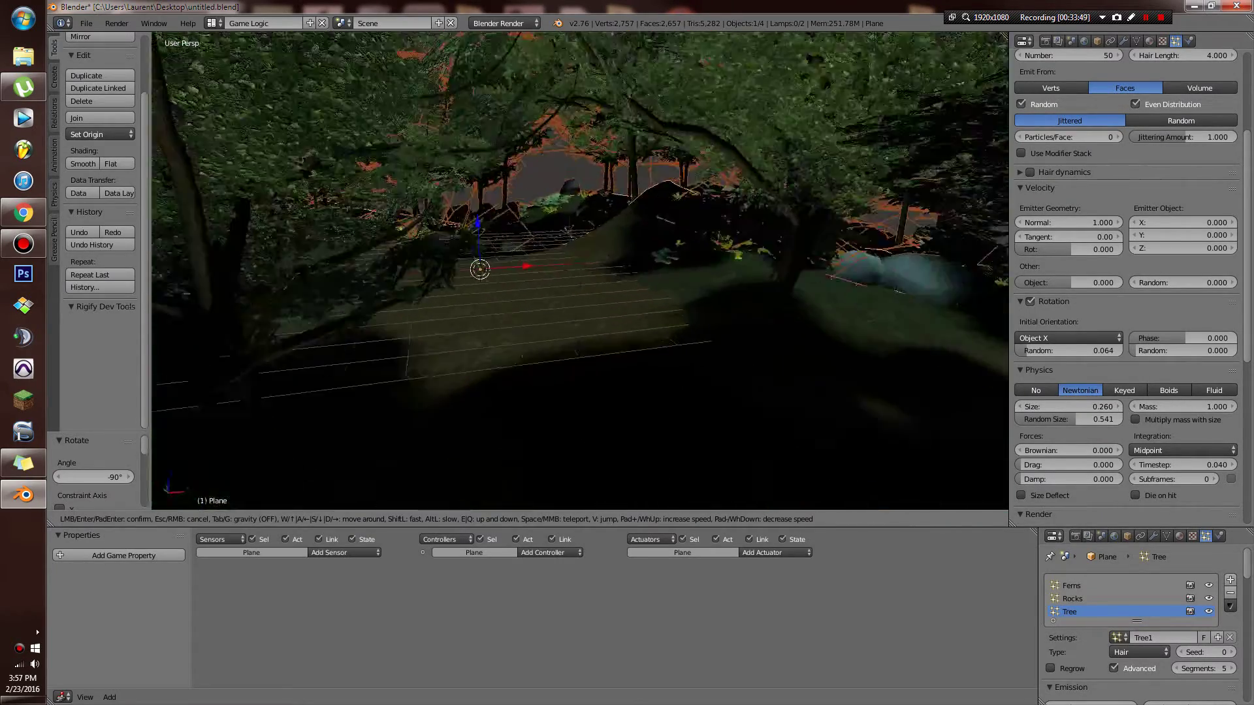
pyautogui.press('w')
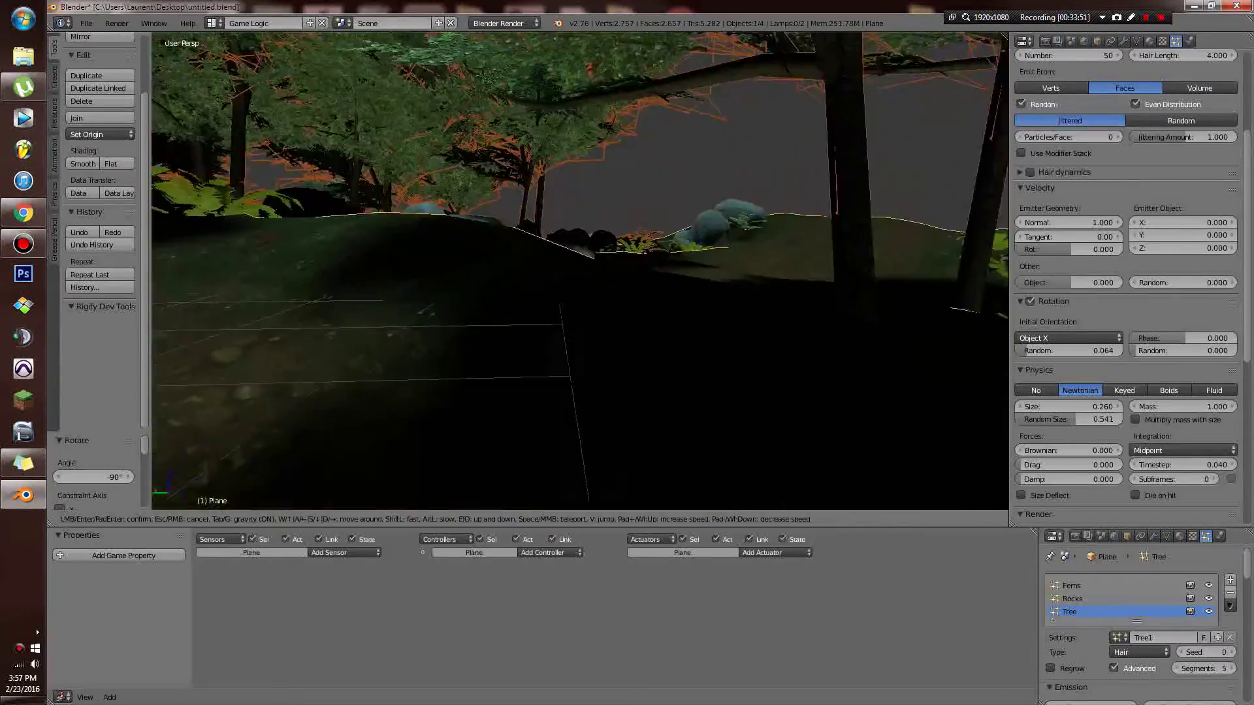
pyautogui.click(864, 328)
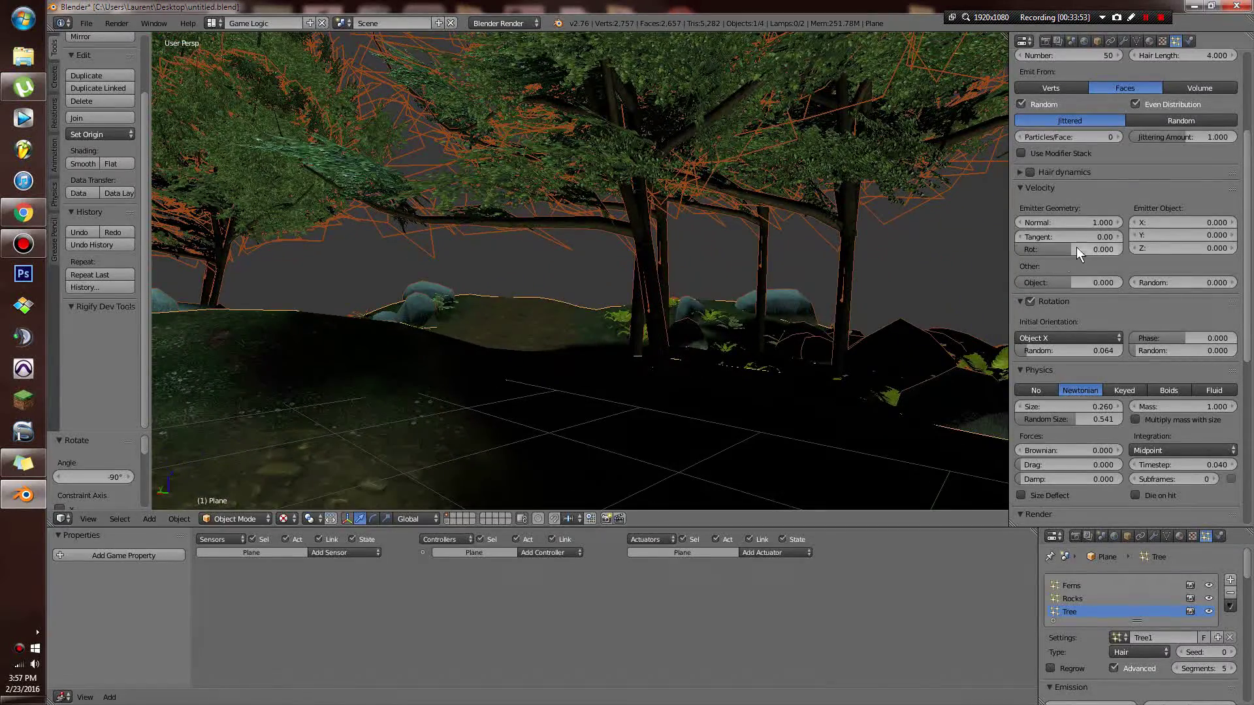
# Set the Tree particles' size to 0.320 and save the file.
pyautogui.moveTo(1044, 410); pyautogui.dragTo(1078, 411)
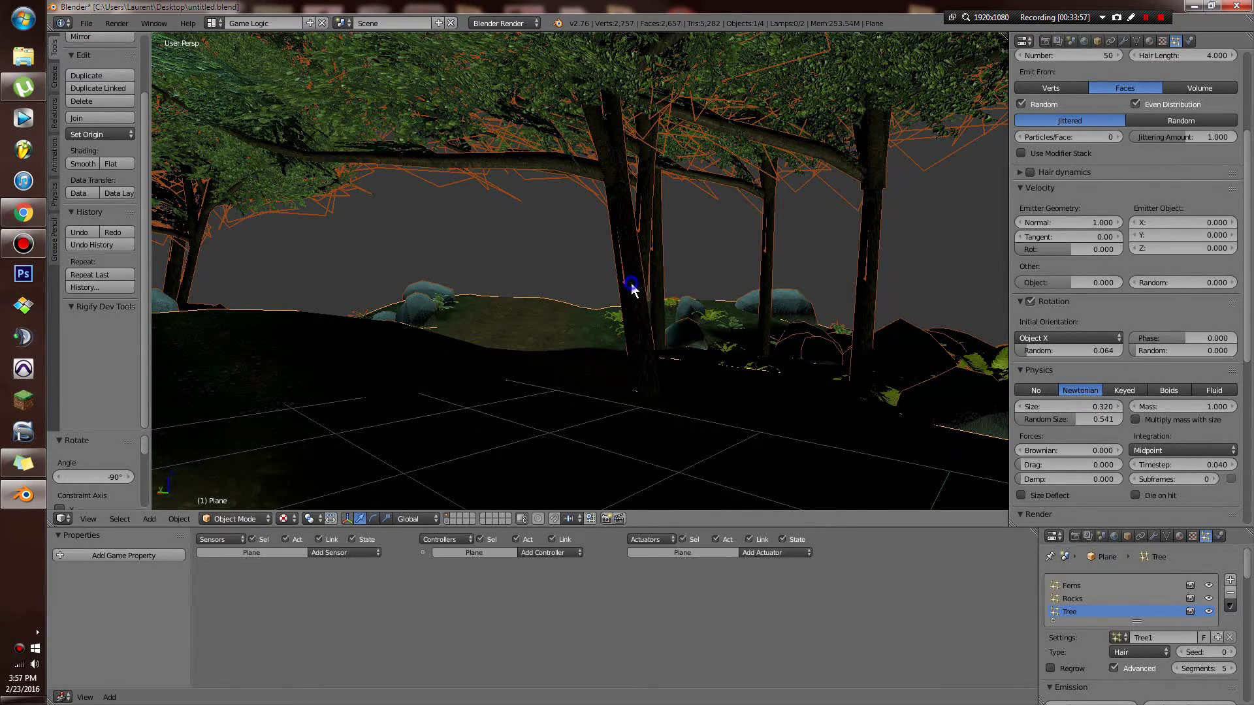
pyautogui.press('z')
pyautogui.press('z')
pyautogui.hotkey('ctrl', 's')
pyautogui.click(664, 281)
# Review the Tree system's render and display settings and save the file again.
pyautogui.scroll(-5, 1166, 398)
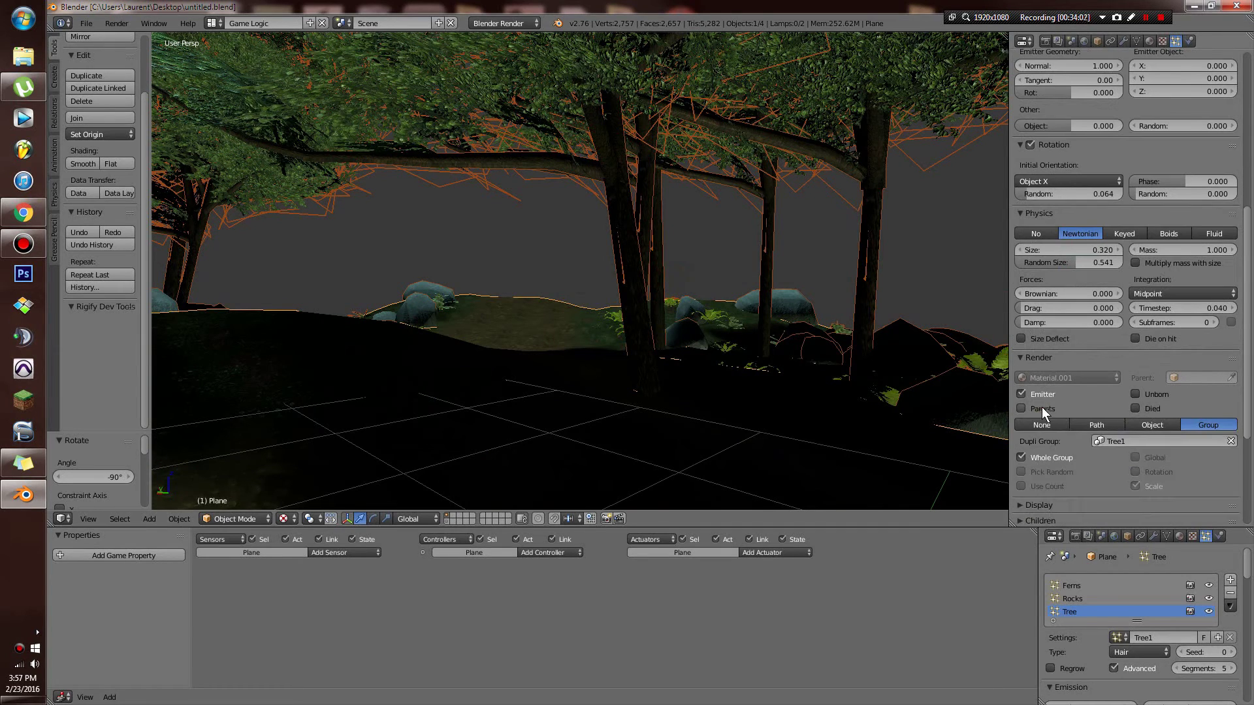
pyautogui.click(1032, 407)
pyautogui.scroll(-2, 1078, 457)
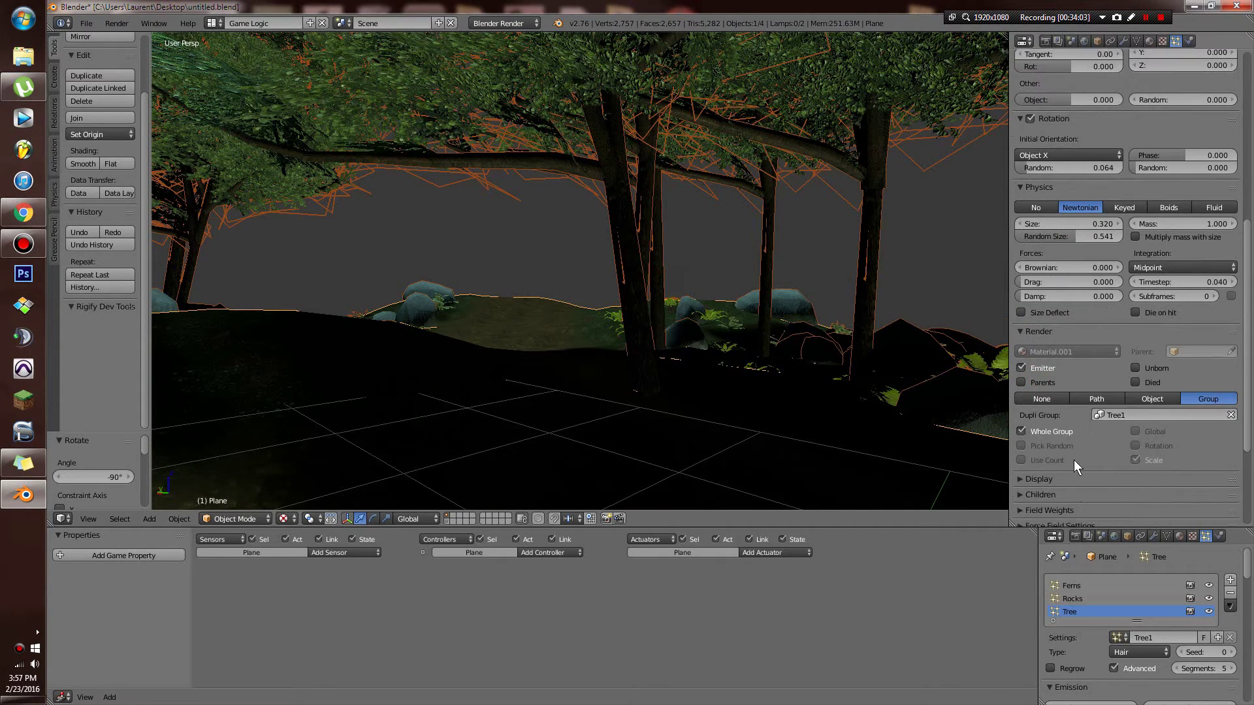
pyautogui.scroll(-1, 1115, 453)
pyautogui.click(1052, 444)
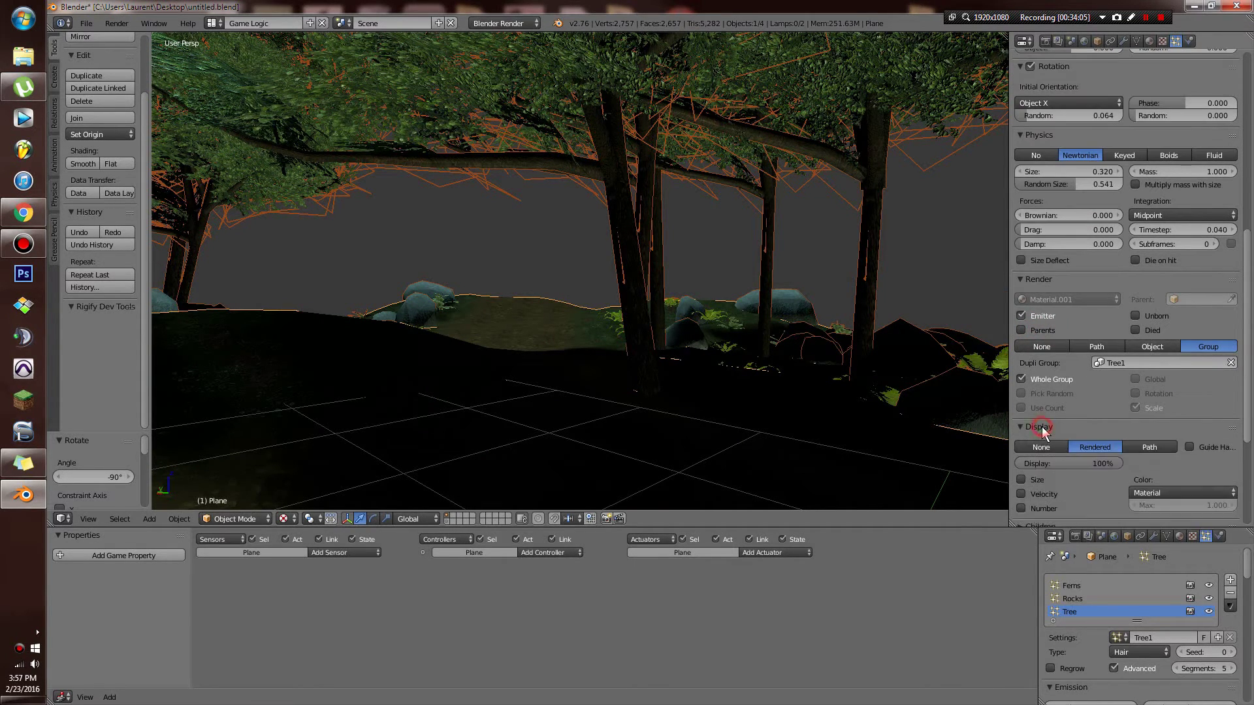
pyautogui.click(1040, 442)
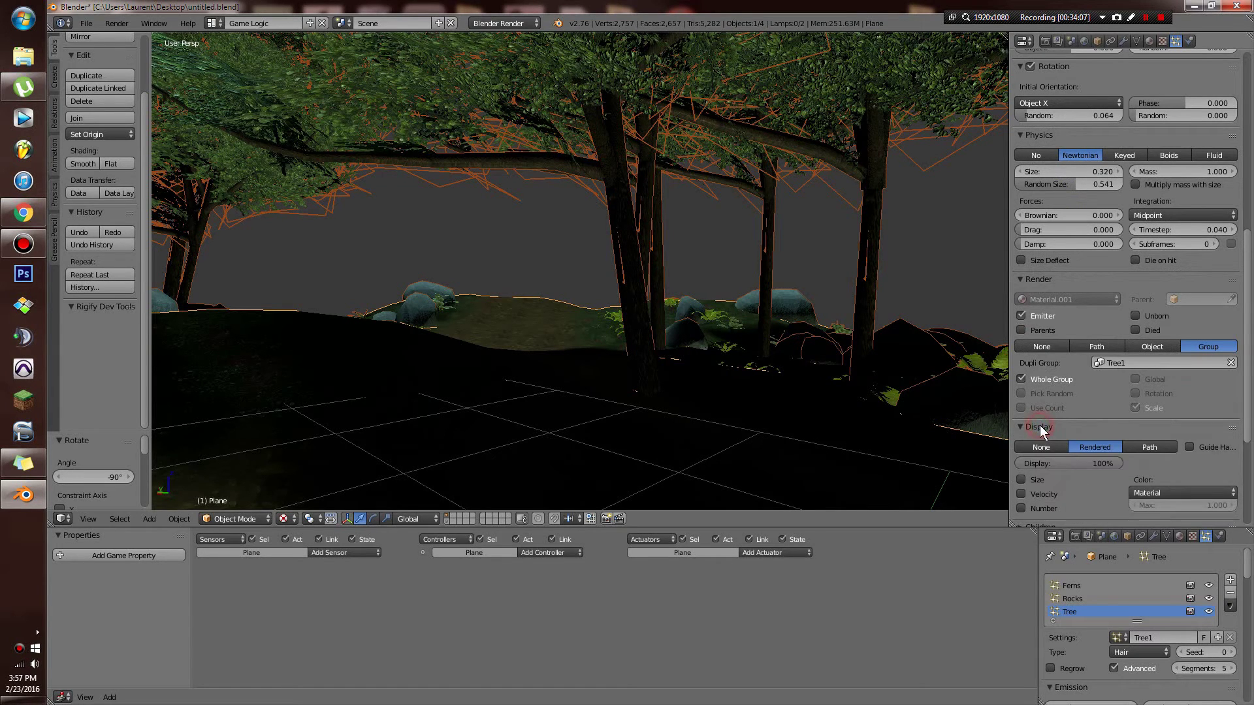
pyautogui.hotkey('ctrl', 's')
pyautogui.click(755, 331)
pyautogui.hotkey('shift', 'f')
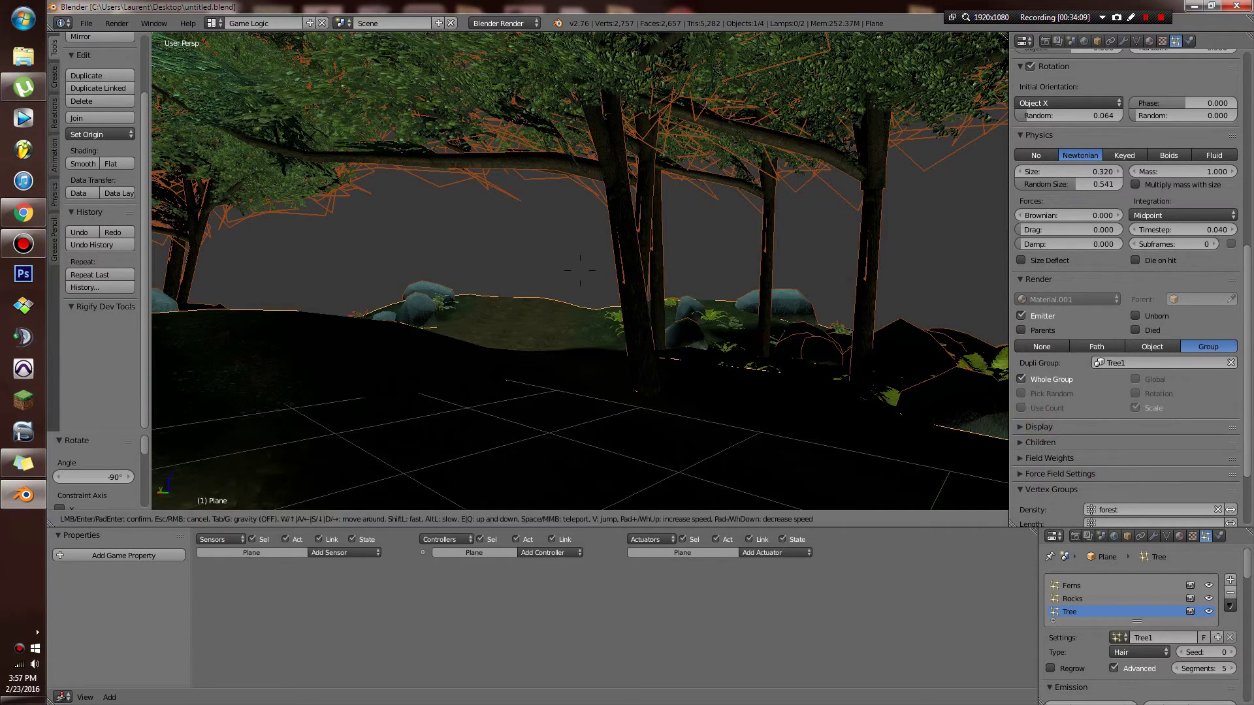
pyautogui.press('Escape')
# Set the Tree system's seed to 5 to change how the trees are distributed.
pyautogui.scroll(15, 1162, 304)
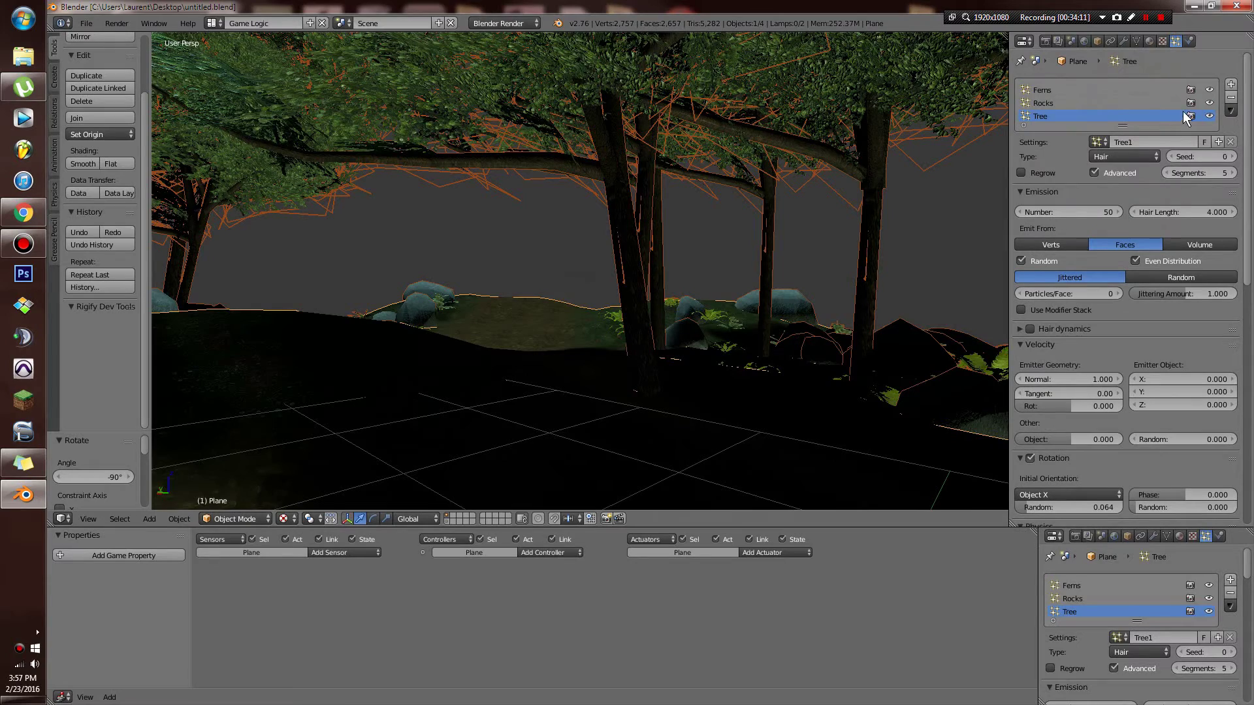
pyautogui.click(1230, 155)
pyautogui.click(1230, 154)
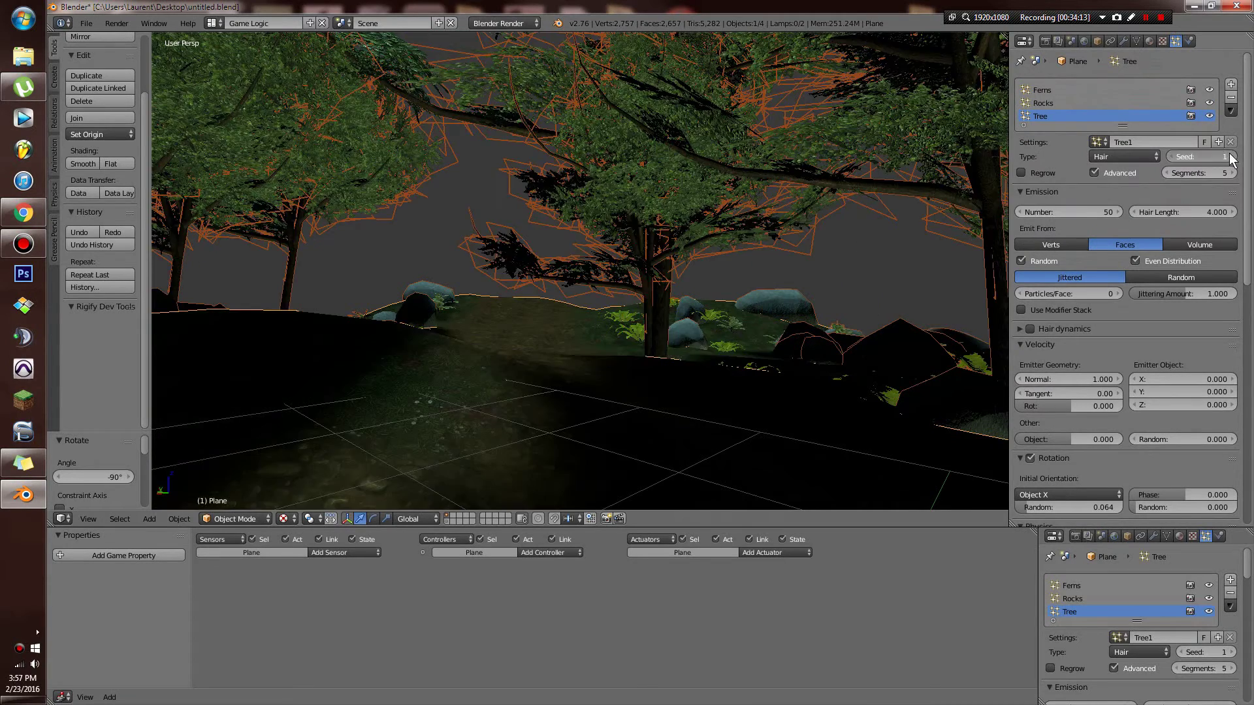
pyautogui.click(1230, 154)
pyautogui.click(1230, 154)
pyautogui.click(1231, 155)
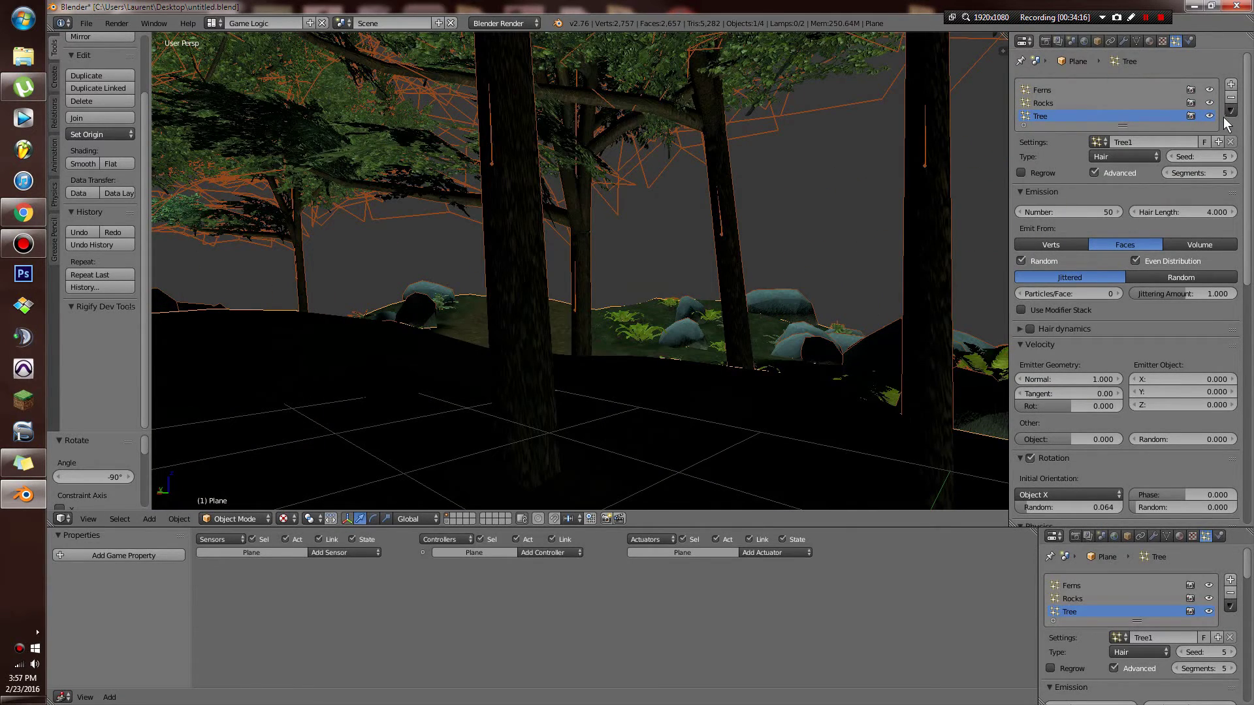
# Add a particle system named Tree2 to the plane, reusing the Tree1 settings as a separate copy named Tree2.
pyautogui.click(1231, 86)
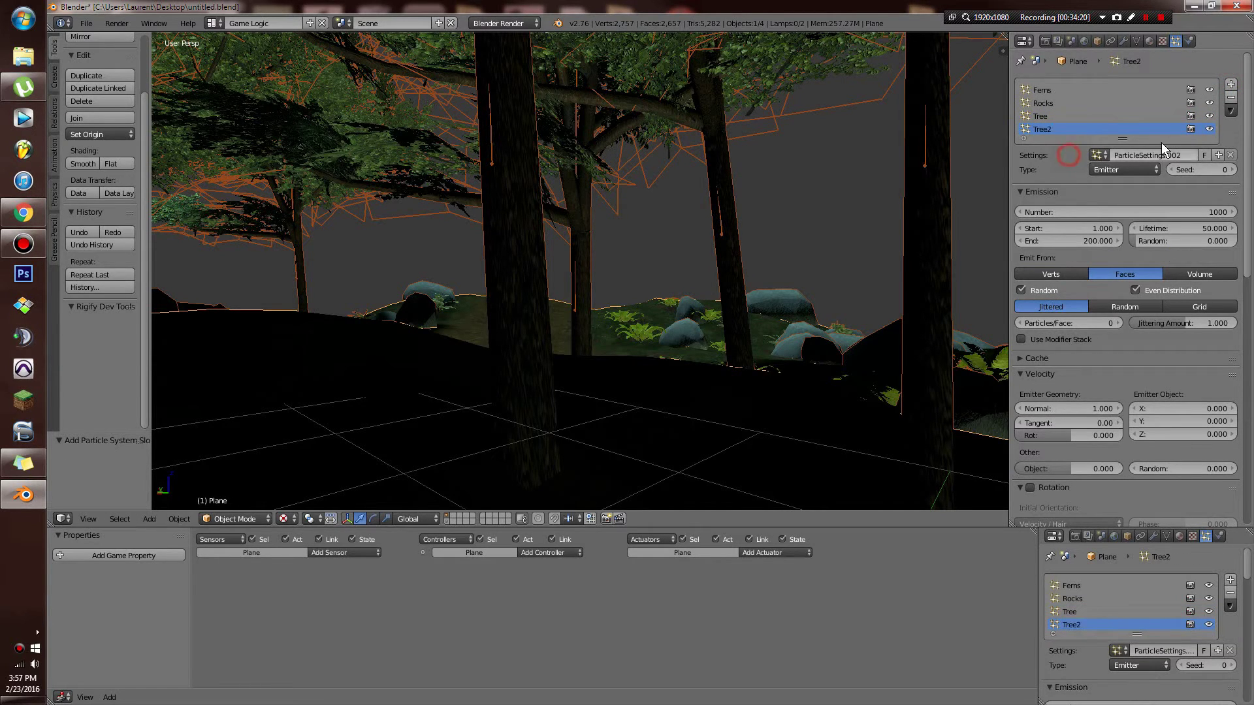
pyautogui.click(1098, 155)
pyautogui.click(1045, 236)
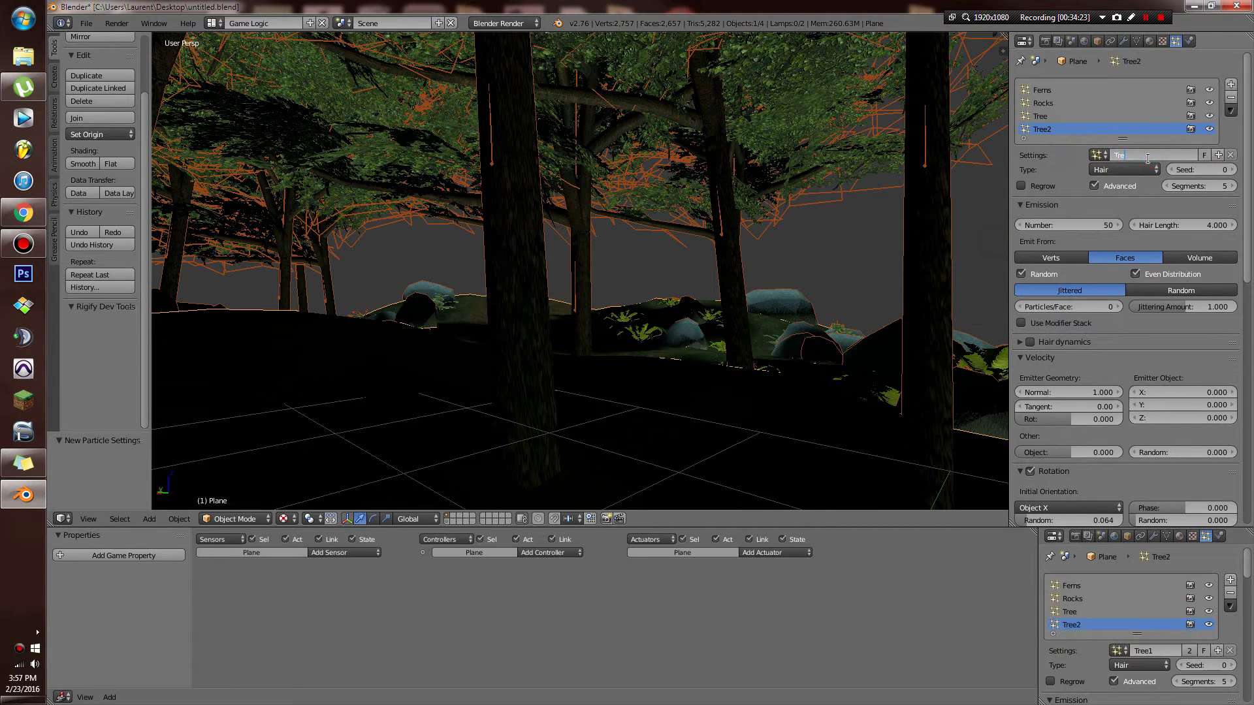
pyautogui.press('Return')
# Set the Tree2 system's dupli group to Tree2 and its density vertex group to forest.
pyautogui.scroll(-10, 1161, 392)
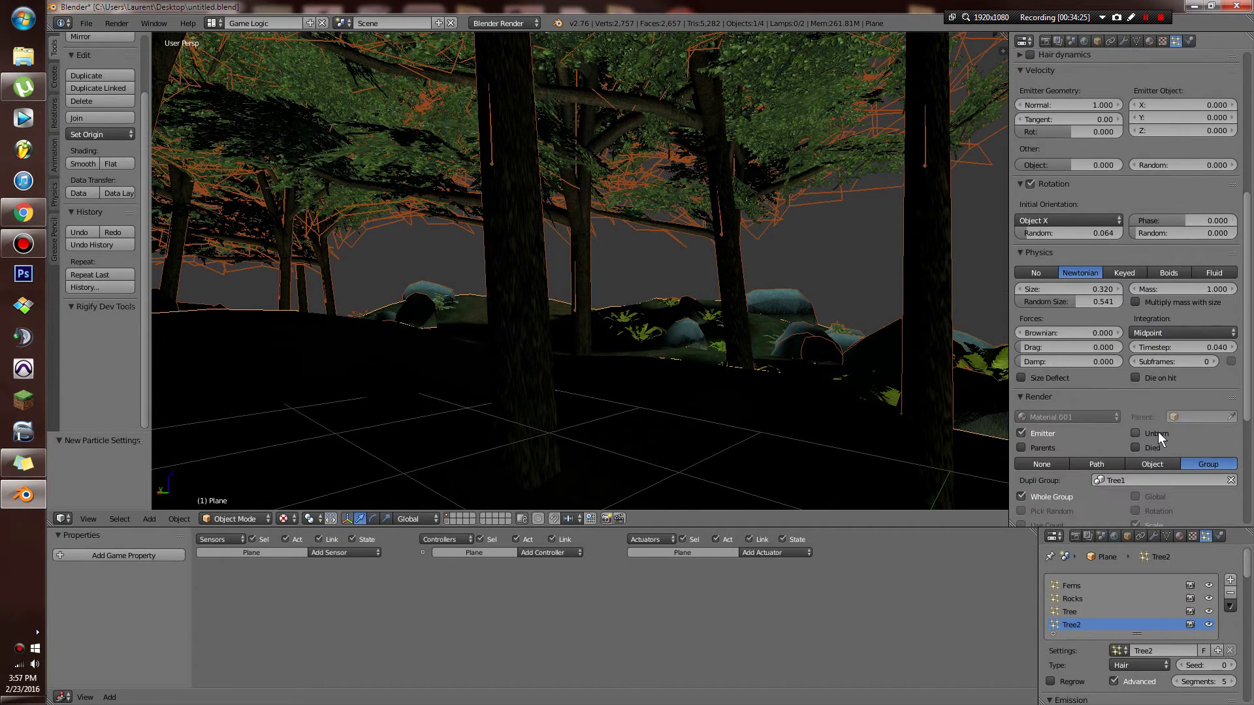
pyautogui.click(1127, 480)
pyautogui.click(1112, 536)
pyautogui.scroll(-8, 1151, 409)
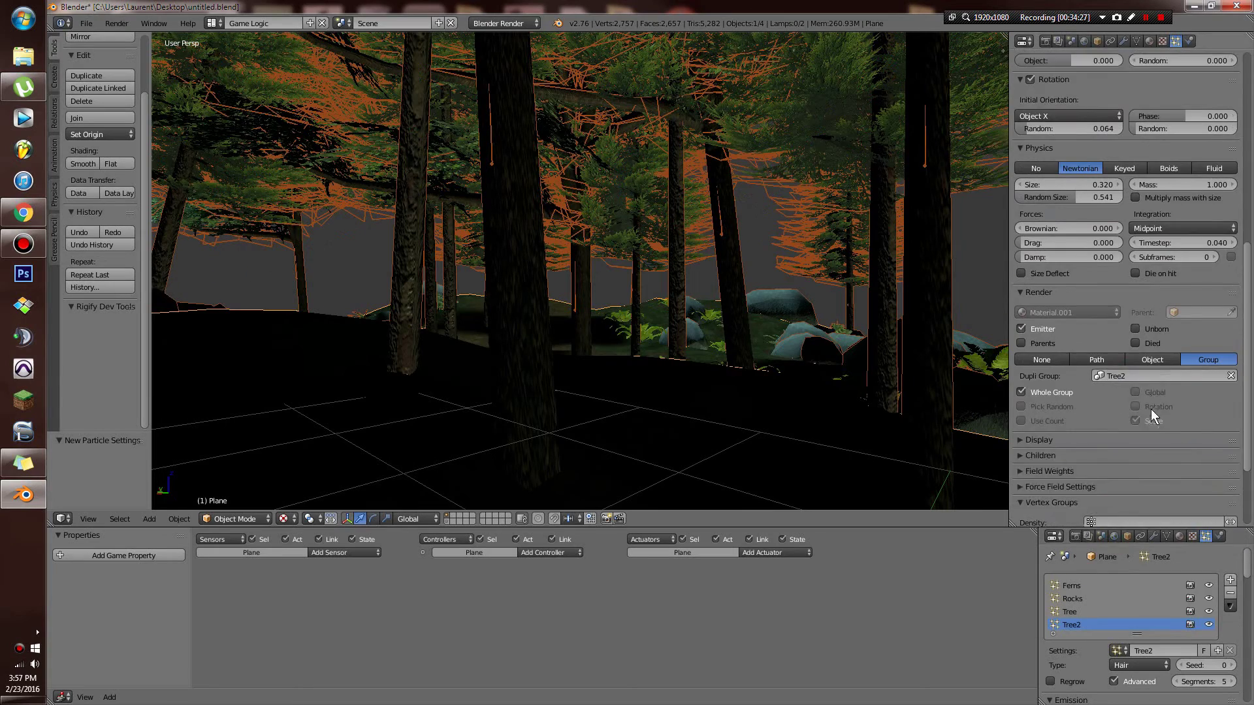
pyautogui.click(1113, 413)
pyautogui.click(1094, 433)
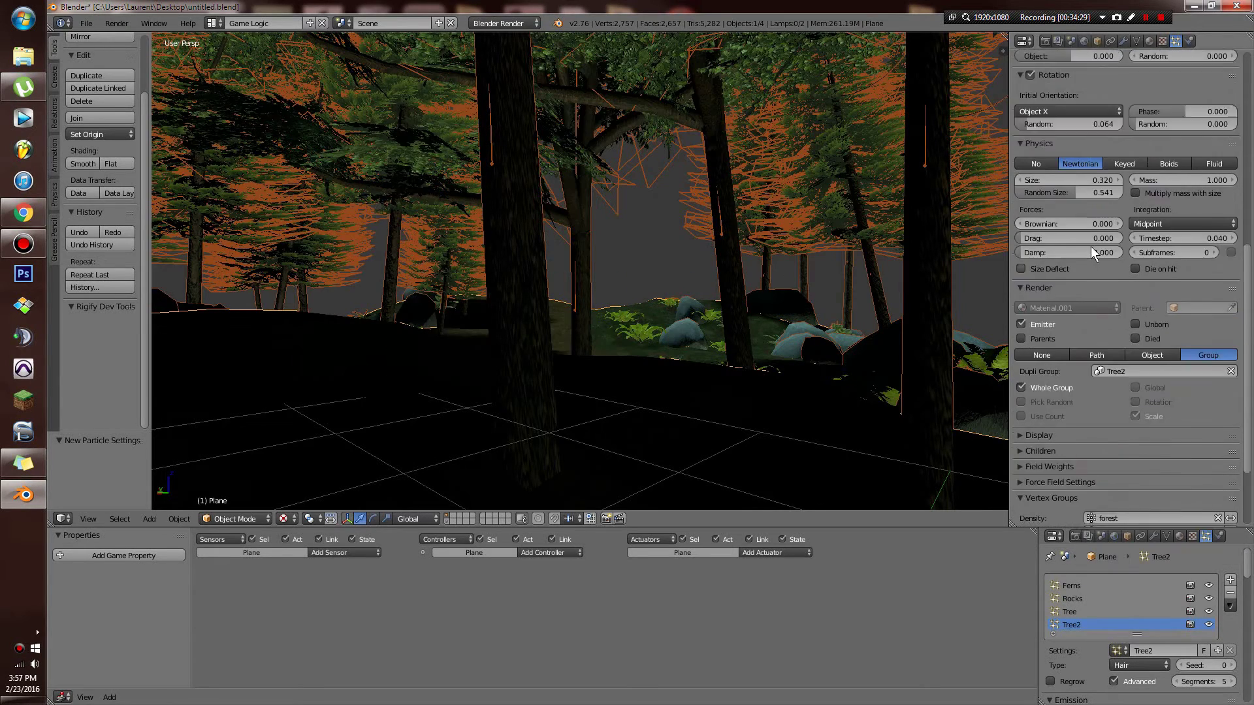
# Set the Tree2 system's seed to 69 to change how its trees are distributed.
pyautogui.scroll(15, 1091, 246)
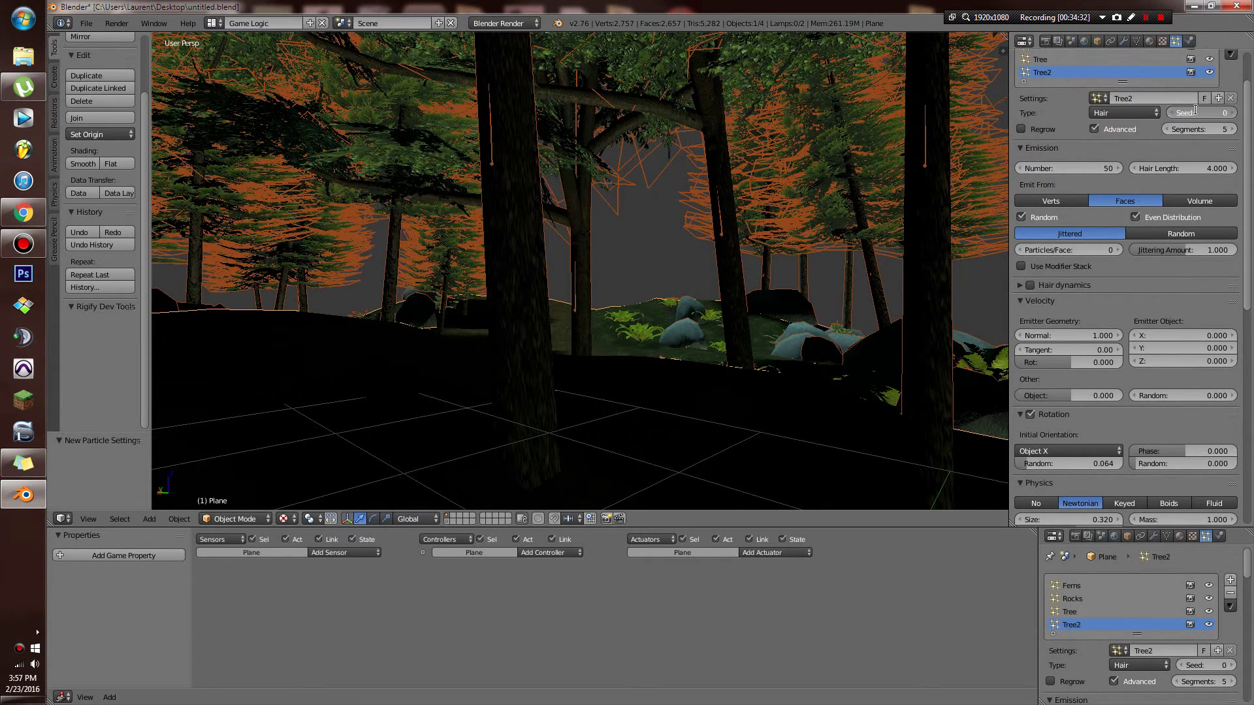
pyautogui.press('Return')
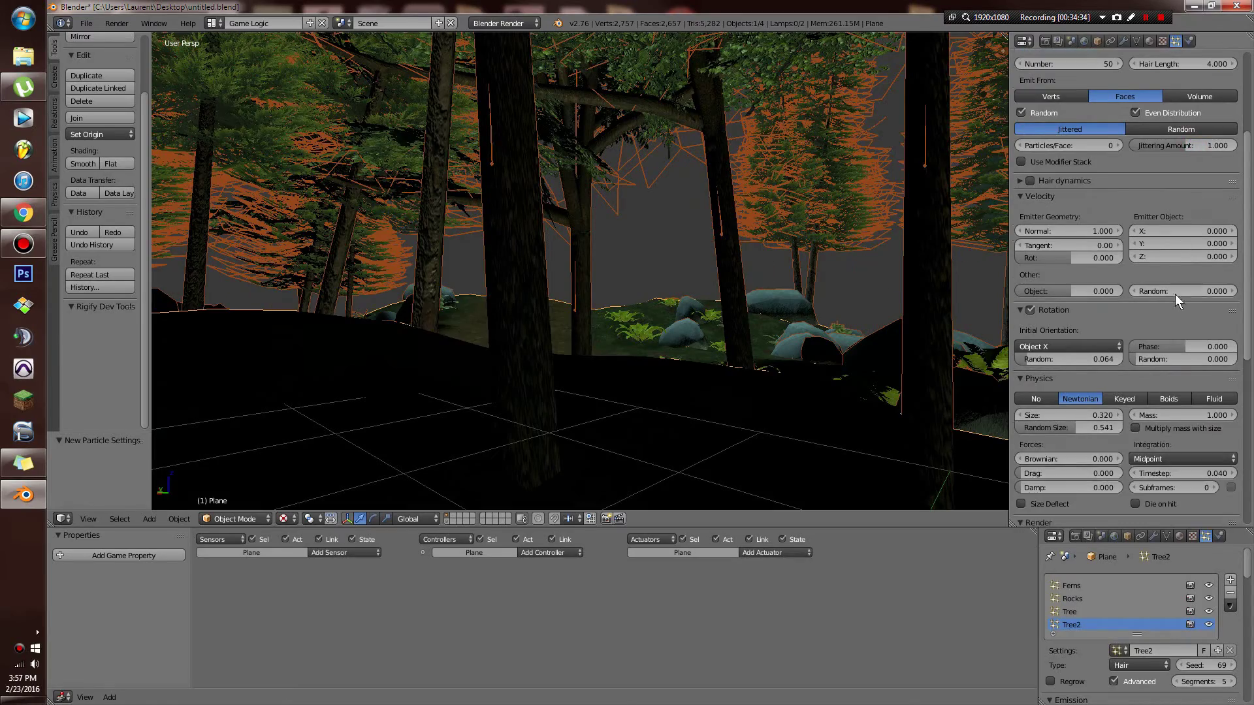
pyautogui.scroll(-8, 1207, 308)
pyautogui.scroll(-6, 805, 292)
# Walk through the forest at ground level to examine how the Tree2 trees are spread over the terrain.
pyautogui.moveTo(805, 293); pyautogui.dragTo(765, 335, button='middle')
pyautogui.hotkey('shift', 'f')
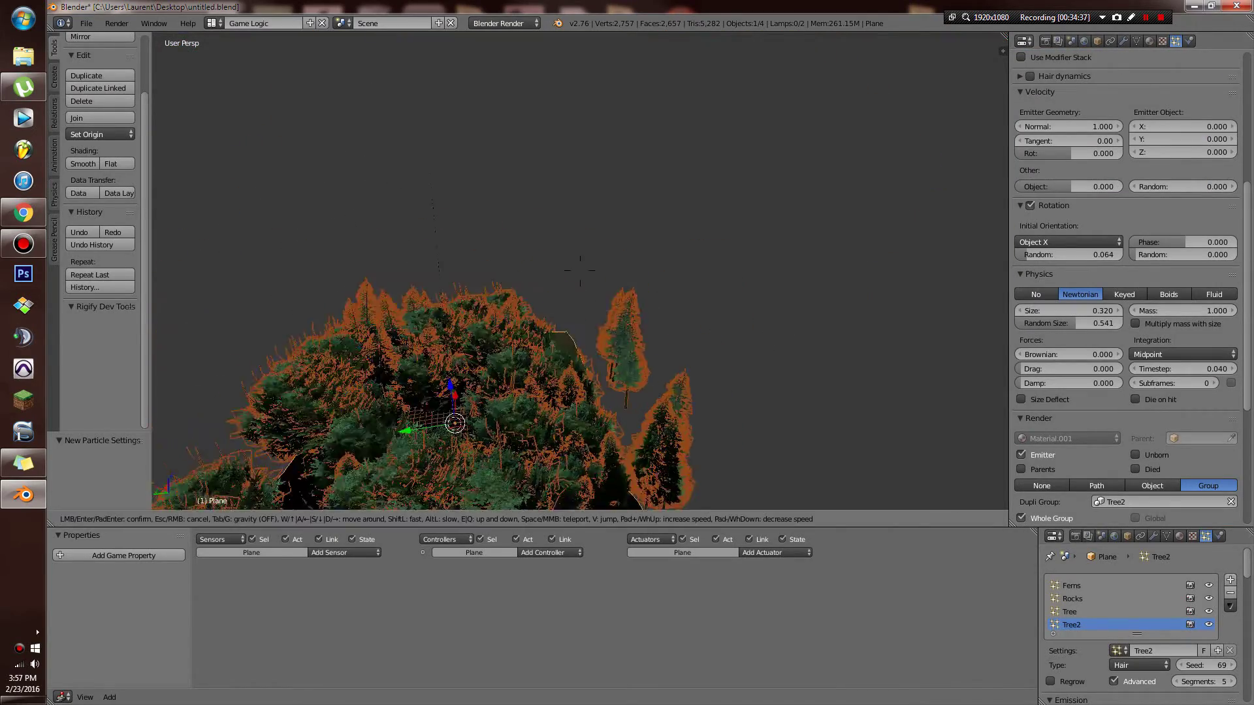
pyautogui.press('w')
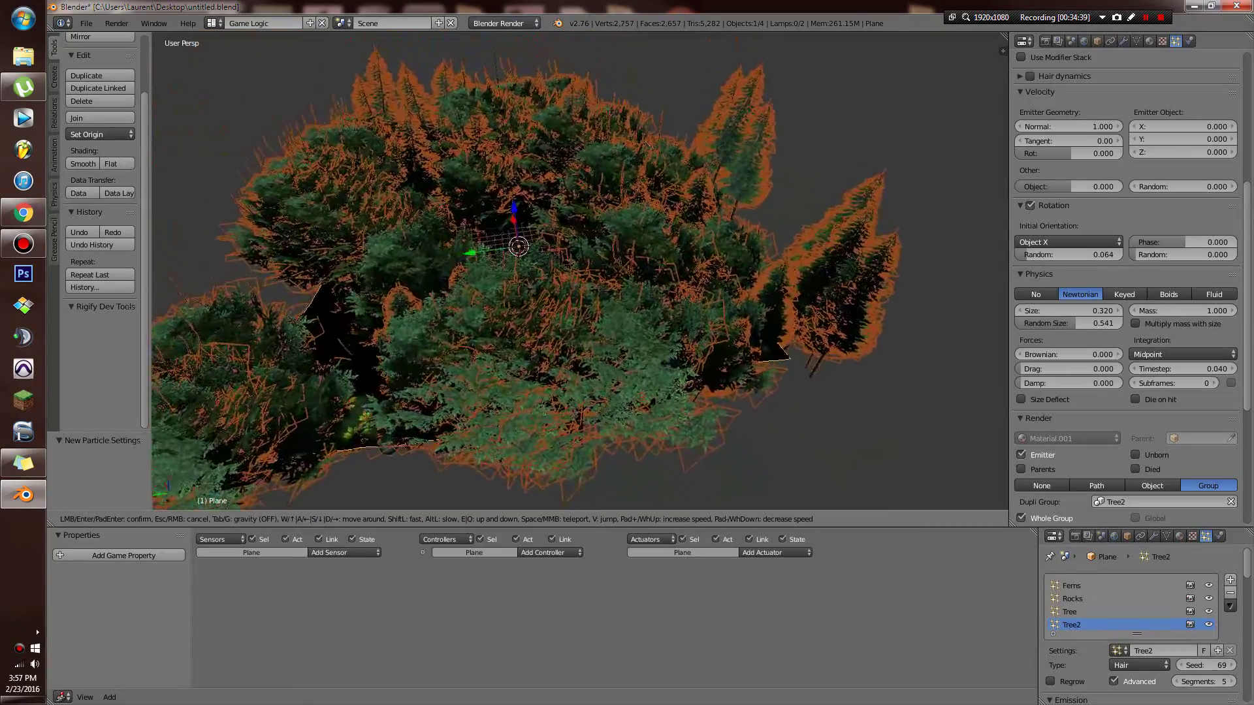
pyautogui.press('w')
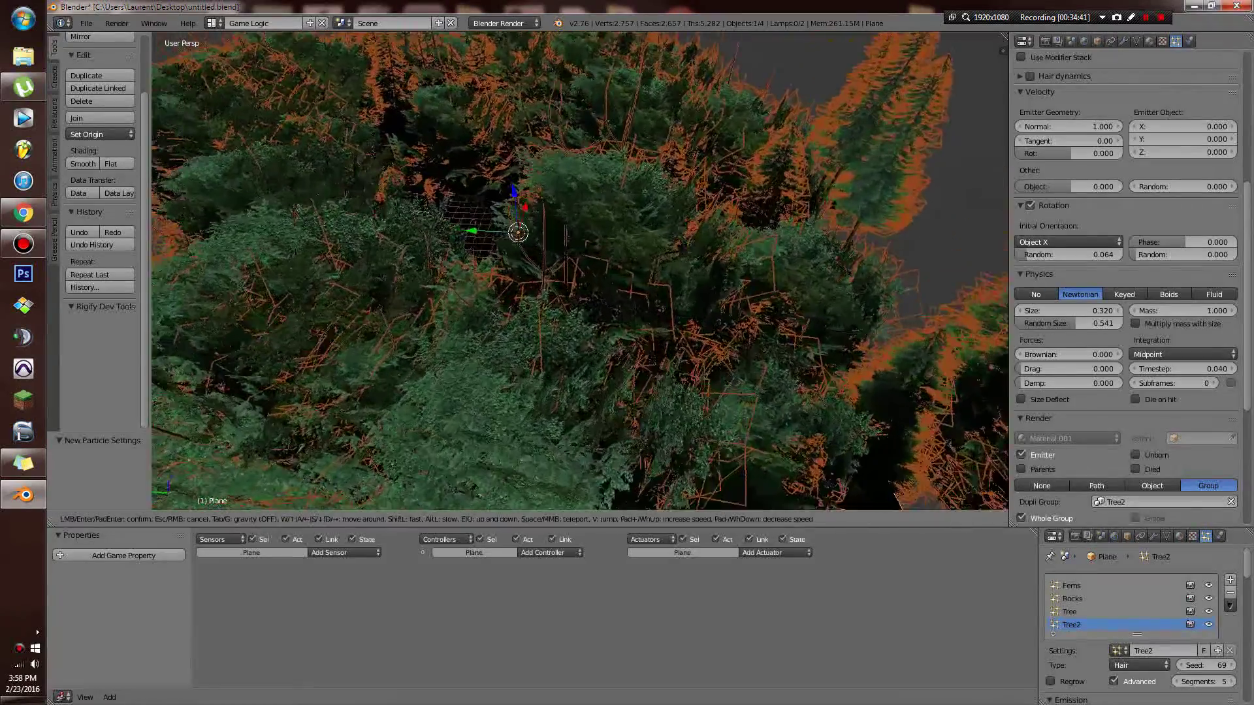
pyautogui.press('Tab')
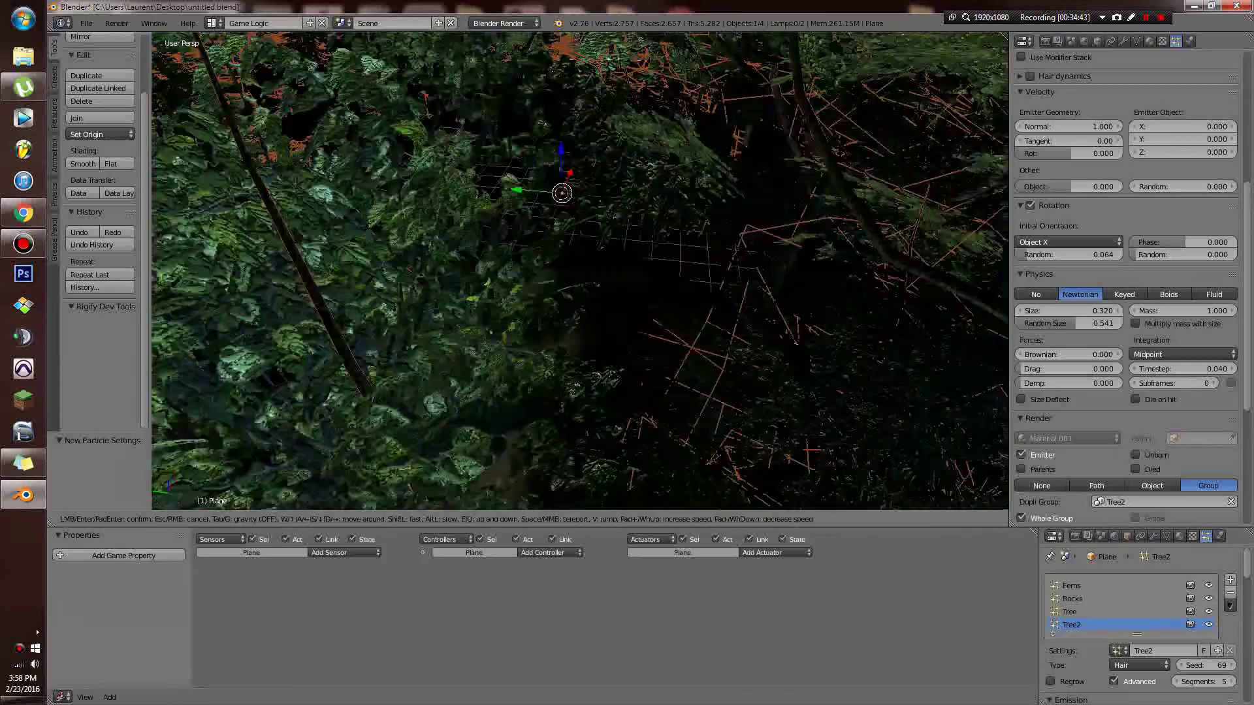
pyautogui.press('w')
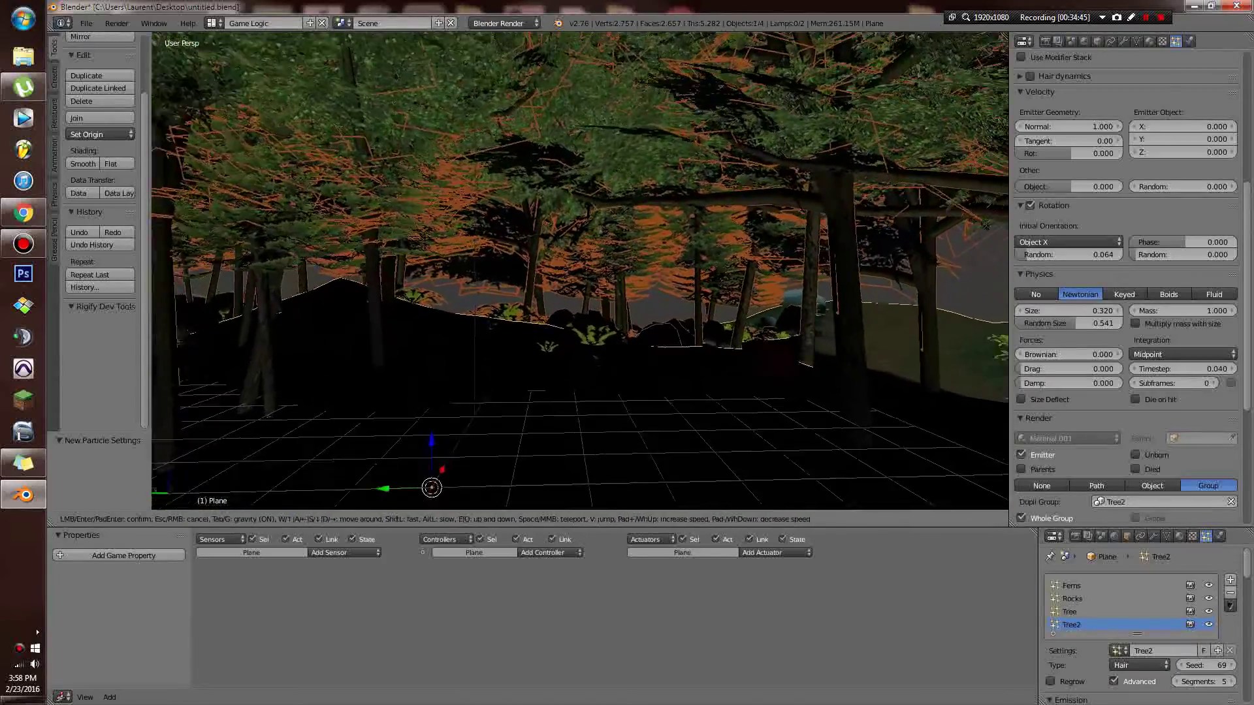
pyautogui.press('Return')
# Set the Tree2 system's particle size to 0.5 in its physics settings.
pyautogui.scroll(-4, 1046, 447)
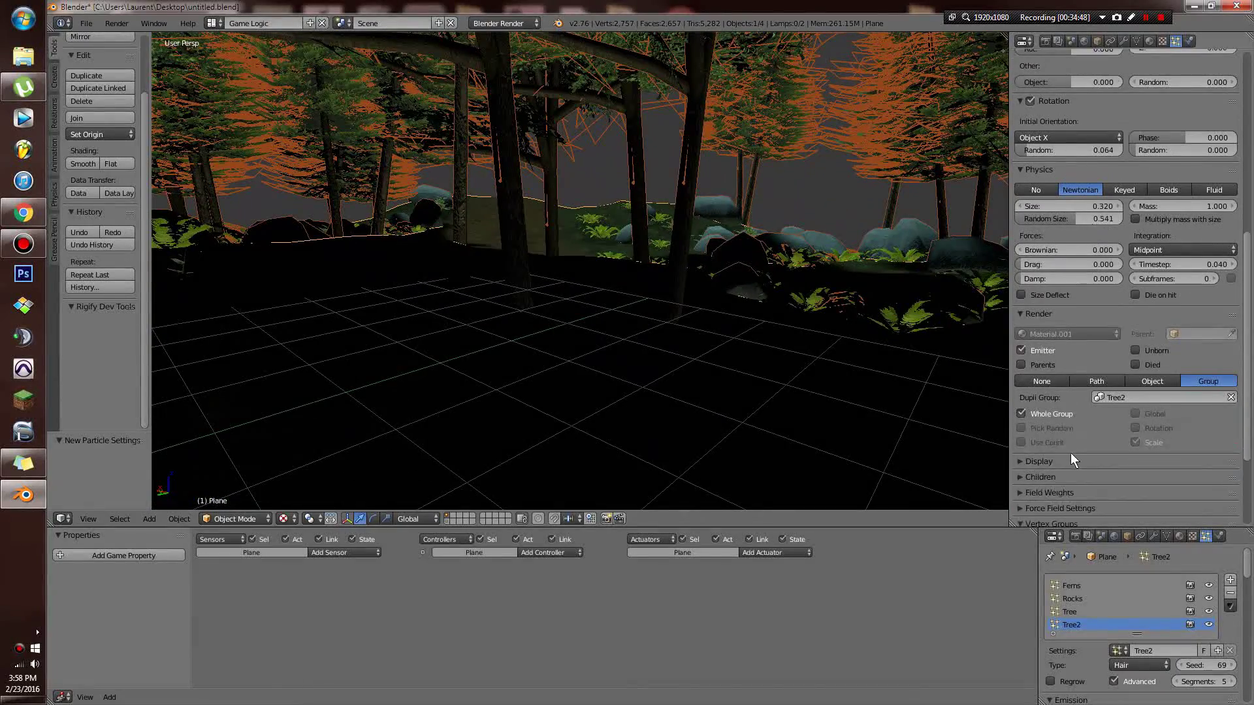
pyautogui.scroll(3, 1151, 449)
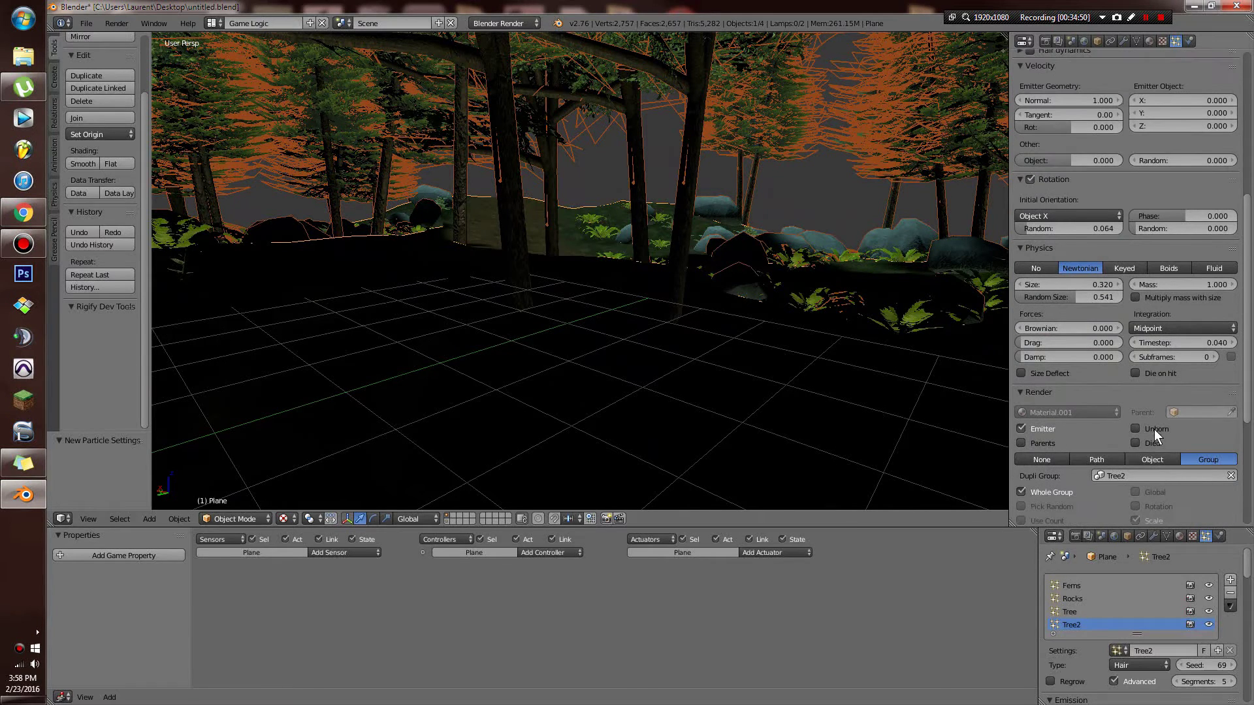
pyautogui.scroll(2, 1105, 387)
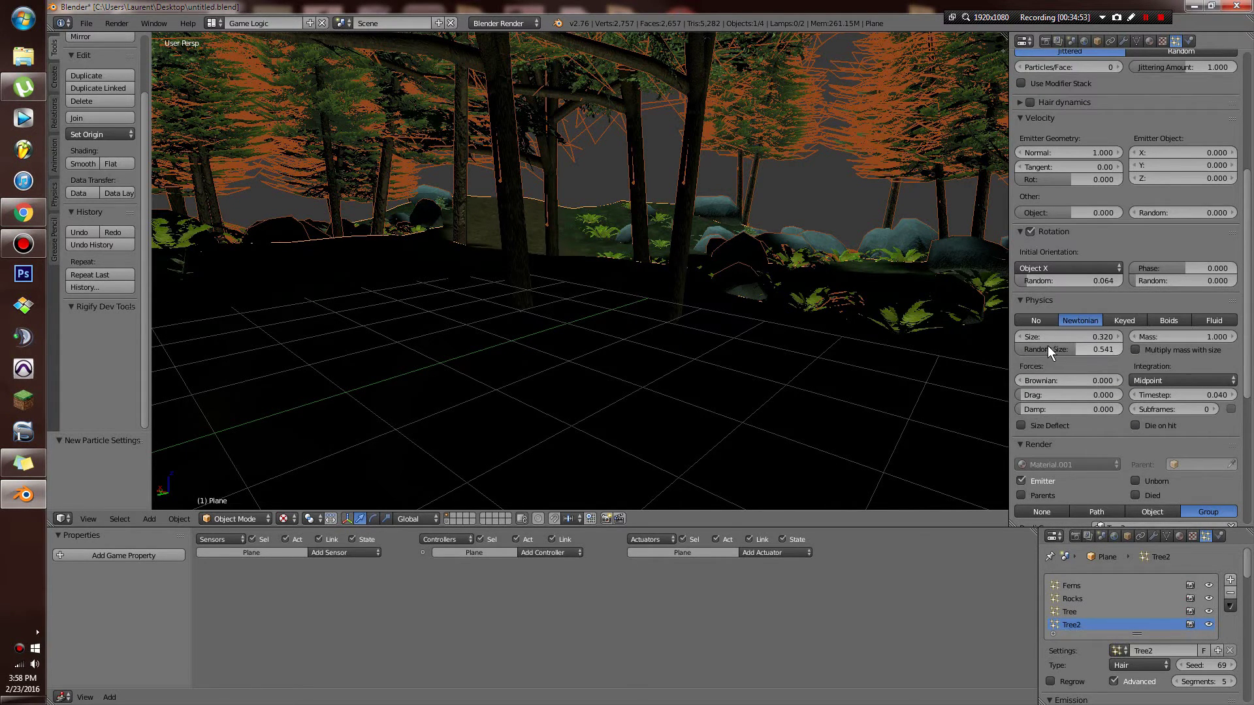
pyautogui.moveTo(1047, 337); pyautogui.dragTo(1085, 337)
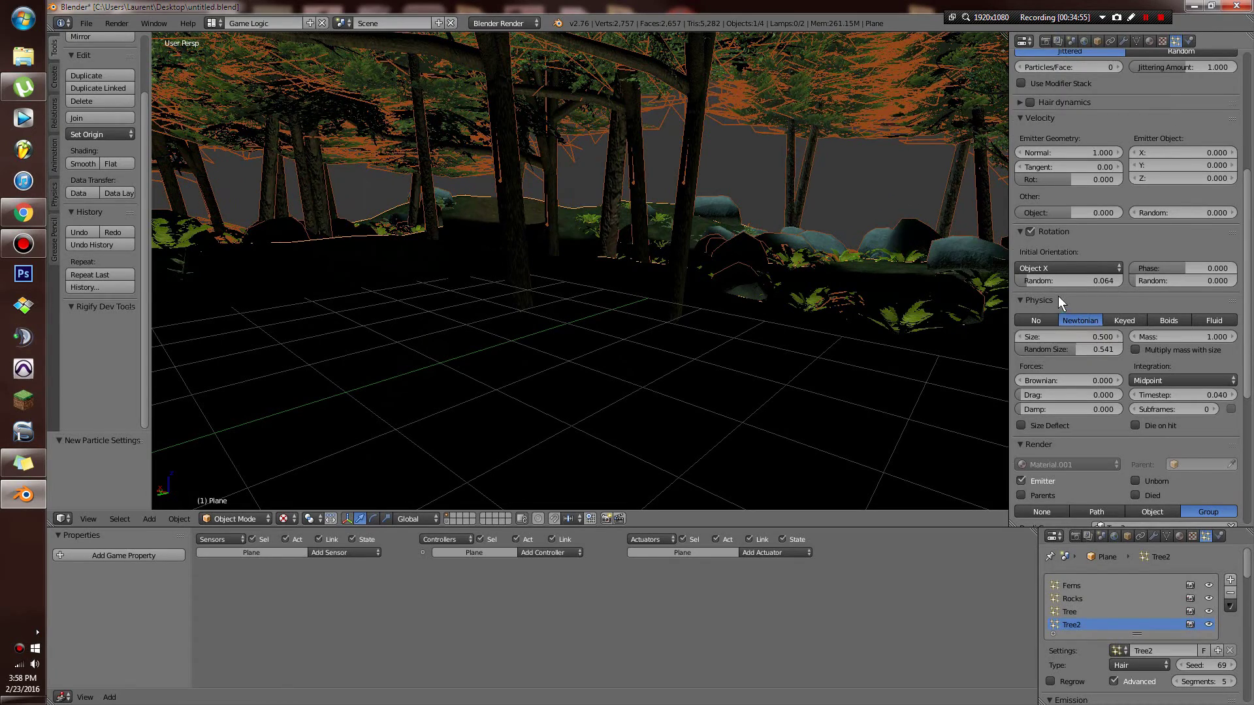
# Reduce the Tree2 system's emission number to 25.
pyautogui.scroll(4, 1072, 194)
pyautogui.scroll(4, 1079, 141)
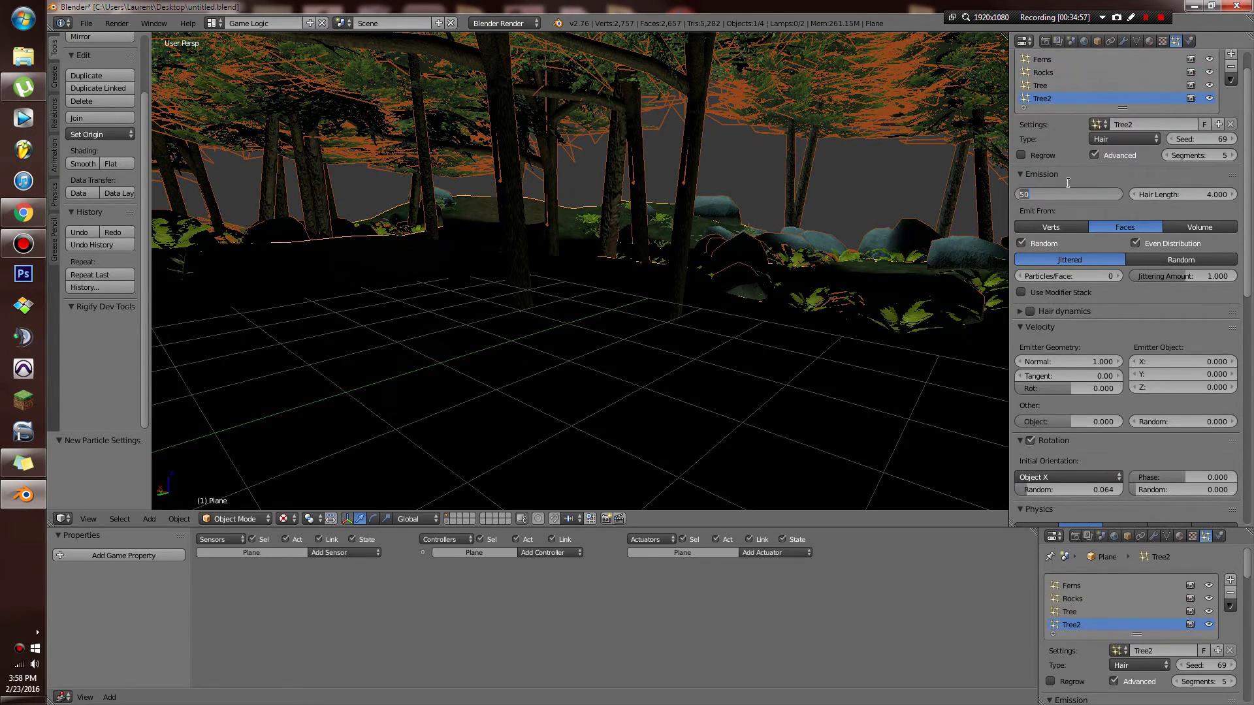
pyautogui.write('5')
pyautogui.click(1081, 173)
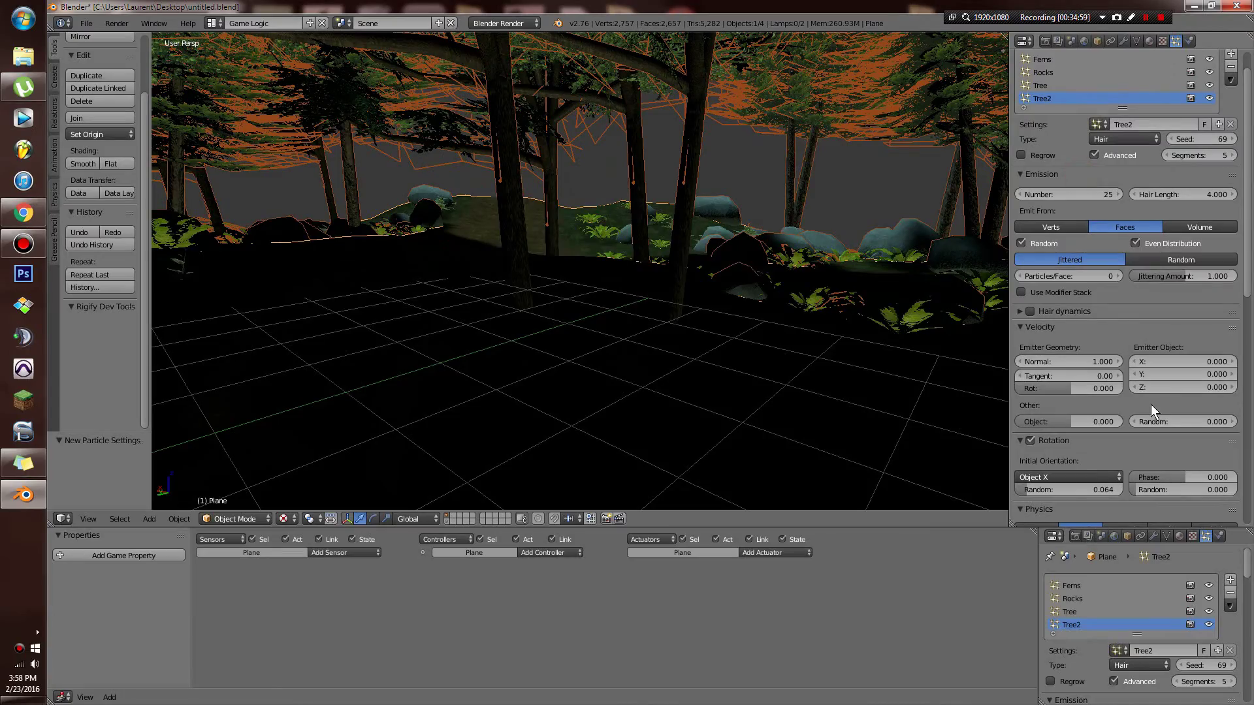
# Walk among the trees, rocks and ferns to examine the Tree2 size and density from ground level.
pyautogui.hotkey('shift', 'f')
pyautogui.press('w')
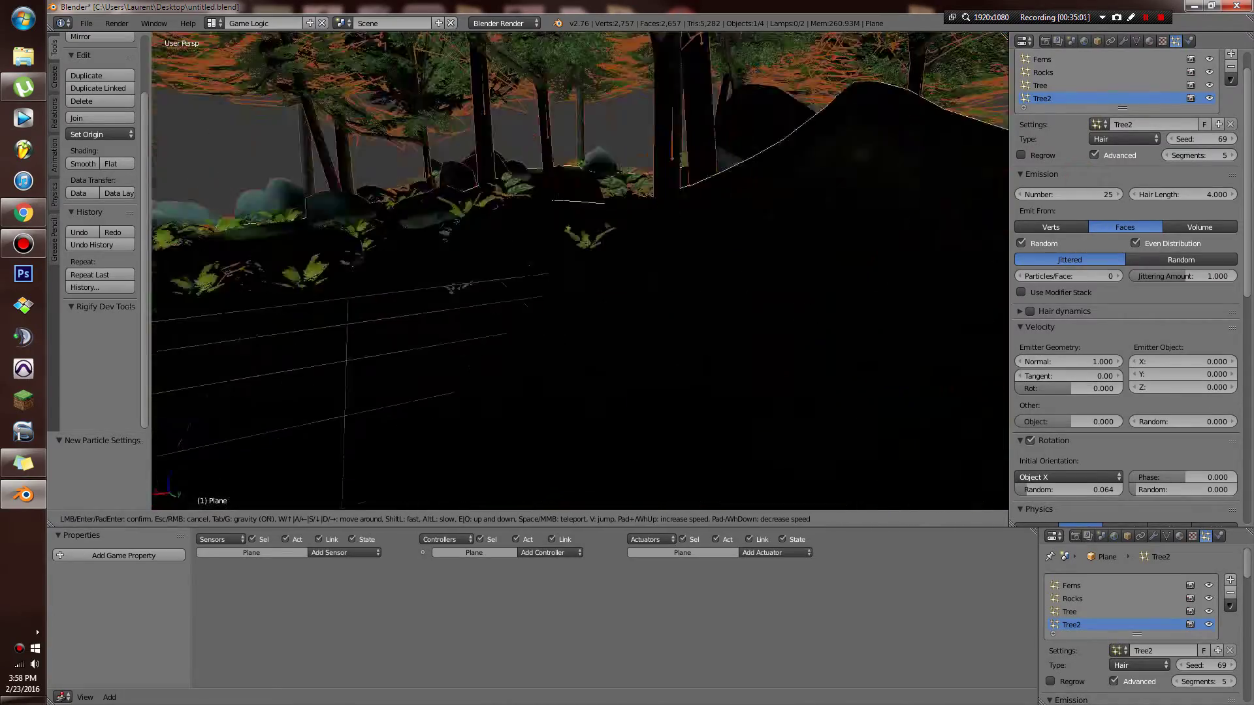
pyautogui.press('w')
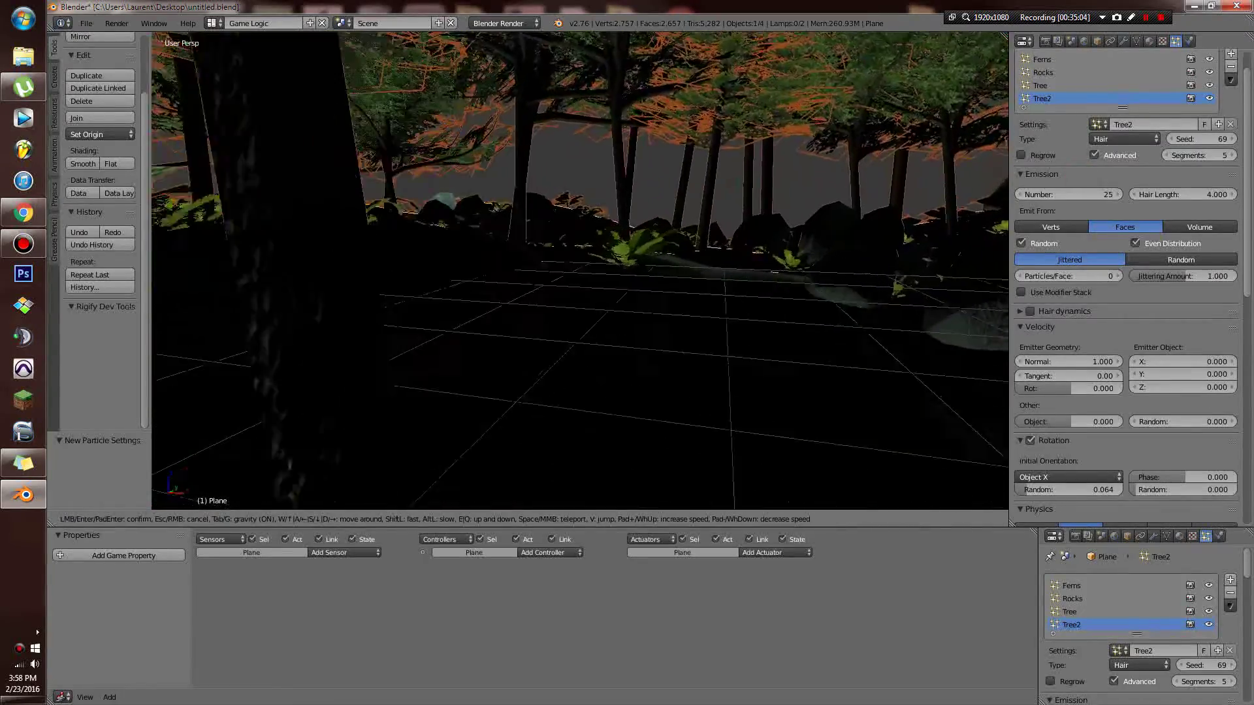
pyautogui.press('w')
pyautogui.click(584, 297)
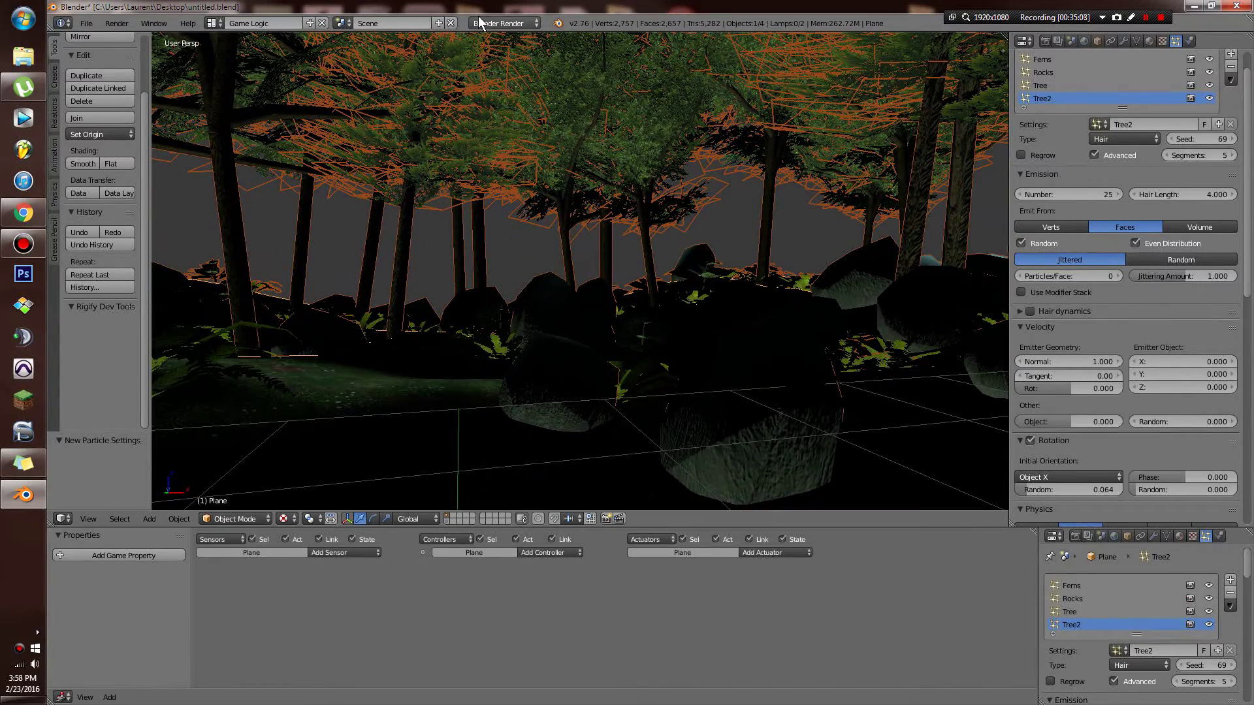
# Test-run the scene in the Blender Game engine, stop it and return to the Blender Render engine.
pyautogui.click(500, 24)
pyautogui.click(504, 54)
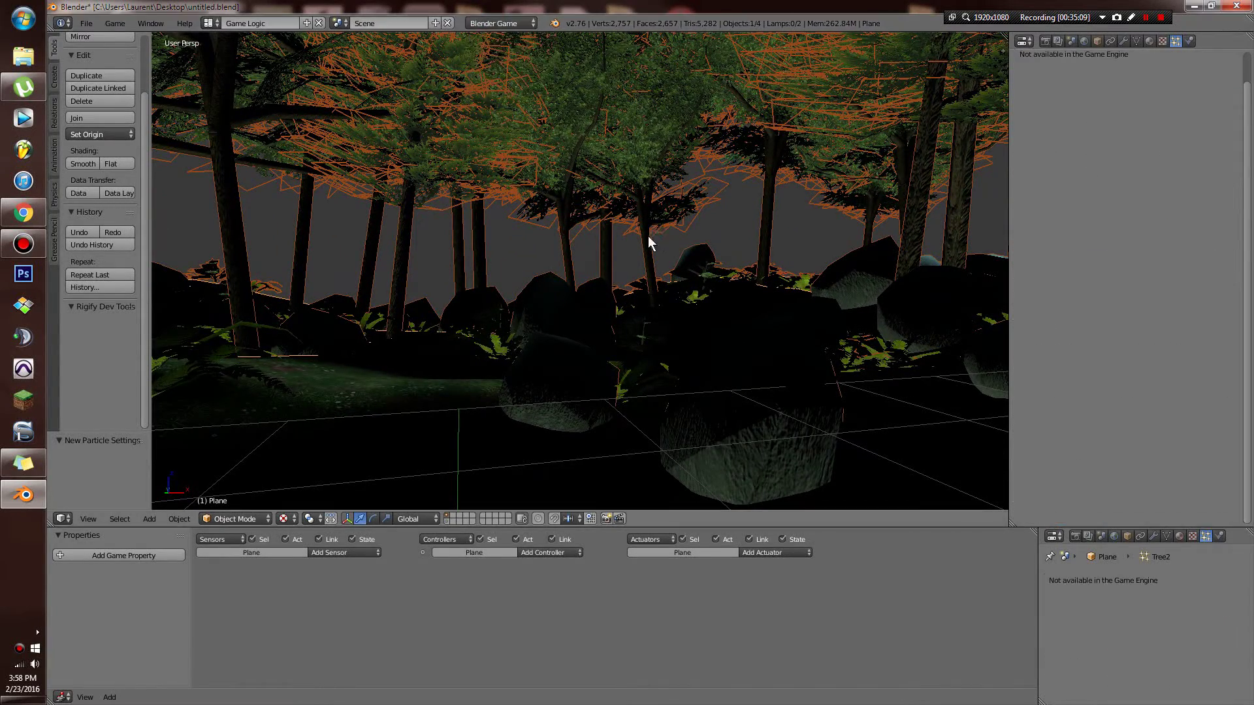
pyautogui.press('p')
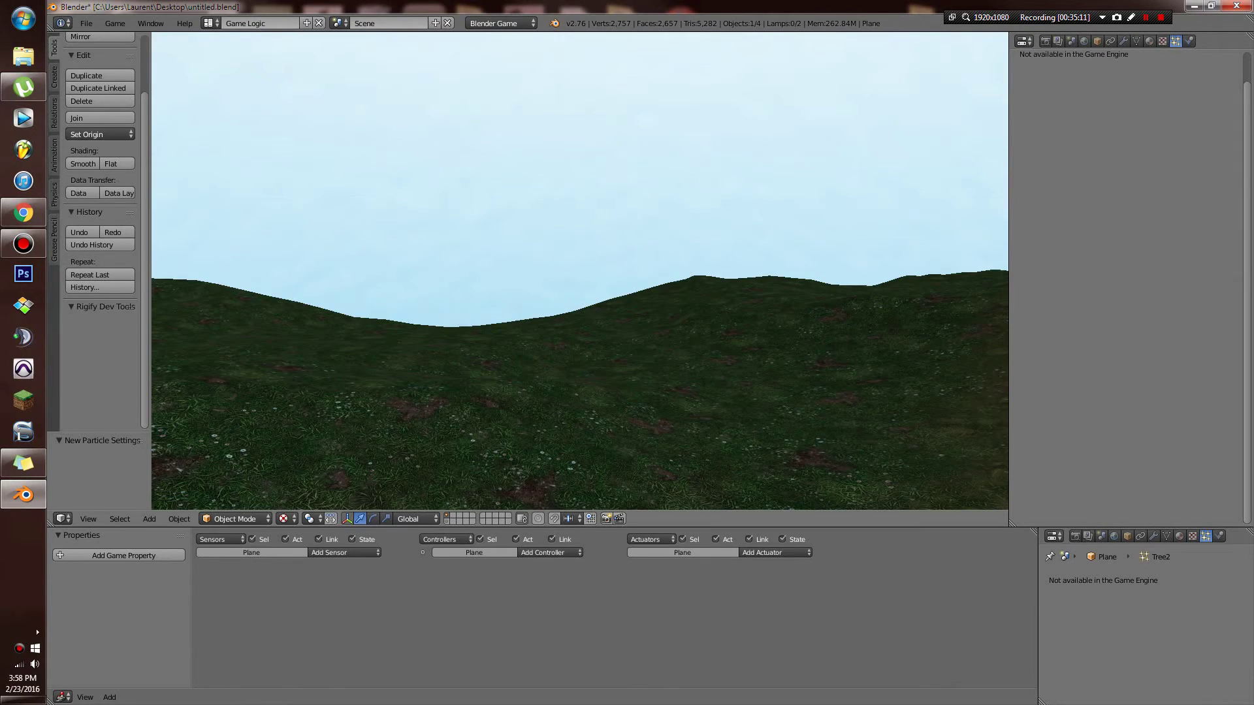
pyautogui.press('Escape')
pyautogui.click(506, 25)
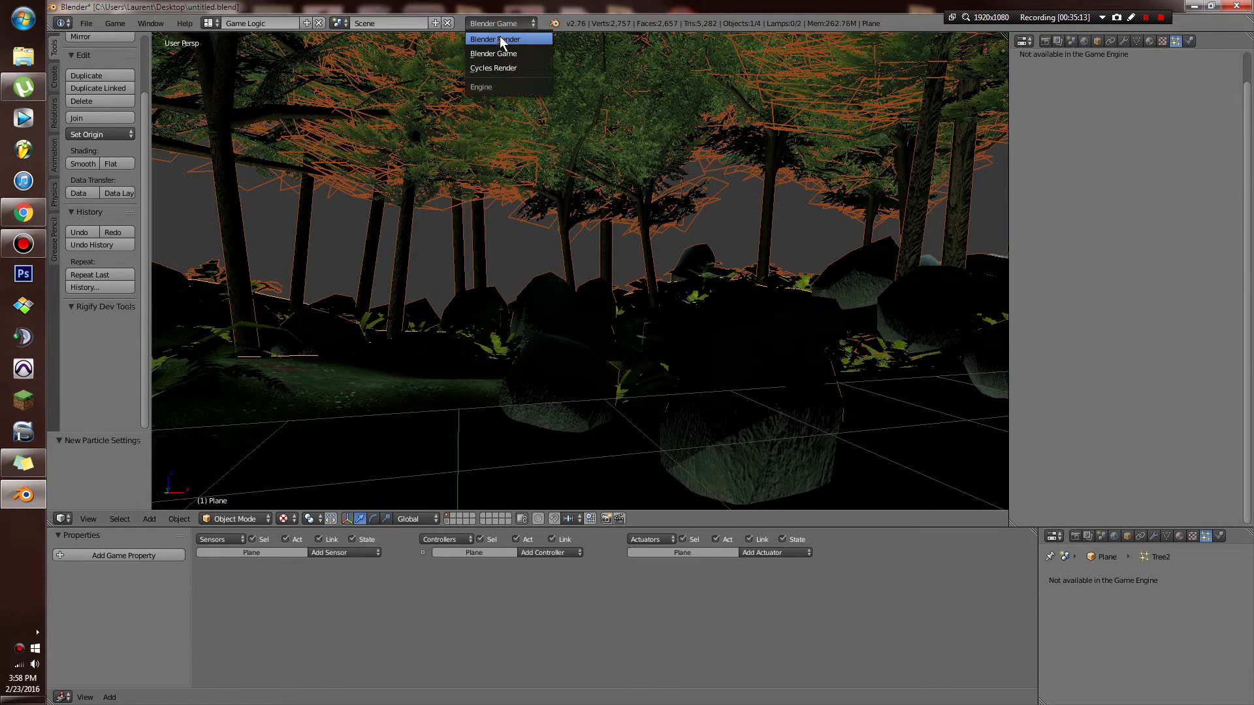
pyautogui.click(501, 40)
pyautogui.scroll(-6, 704, 264)
pyautogui.scroll(6, 704, 270)
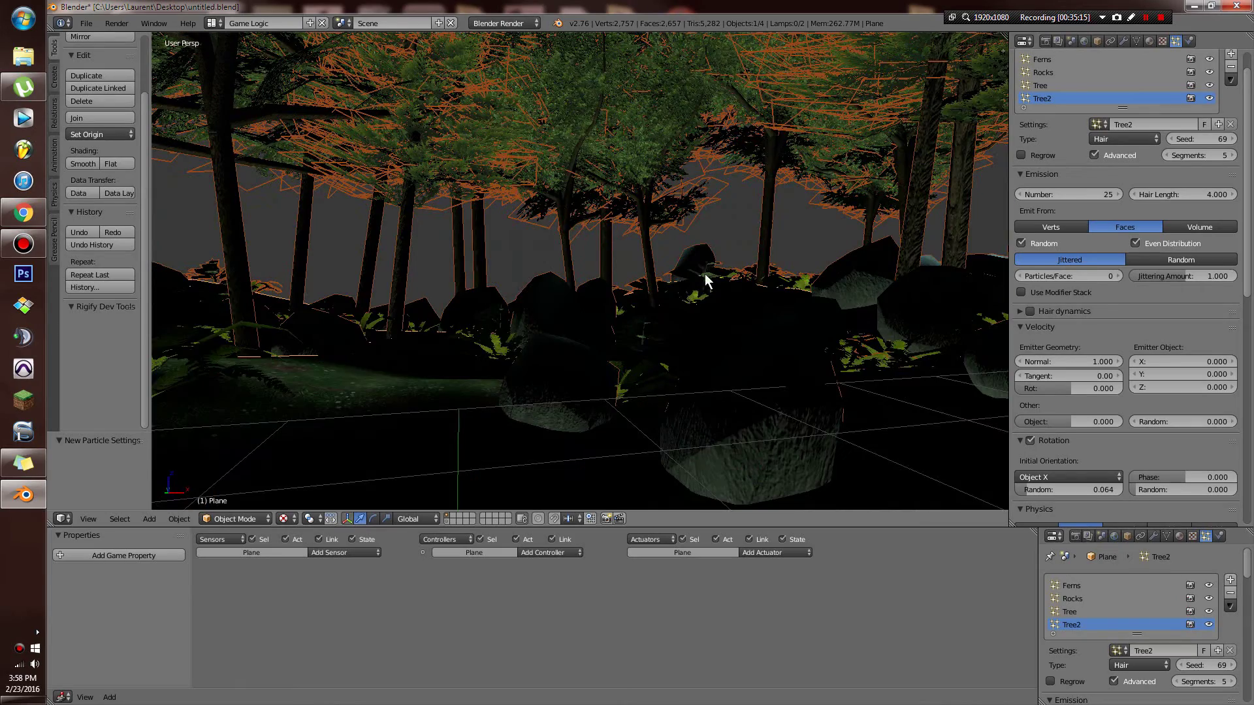
# Convert the plane's particle system modifiers into real objects.
pyautogui.click(1124, 42)
pyautogui.scroll(-6, 488, 402)
pyautogui.scroll(6, 488, 403)
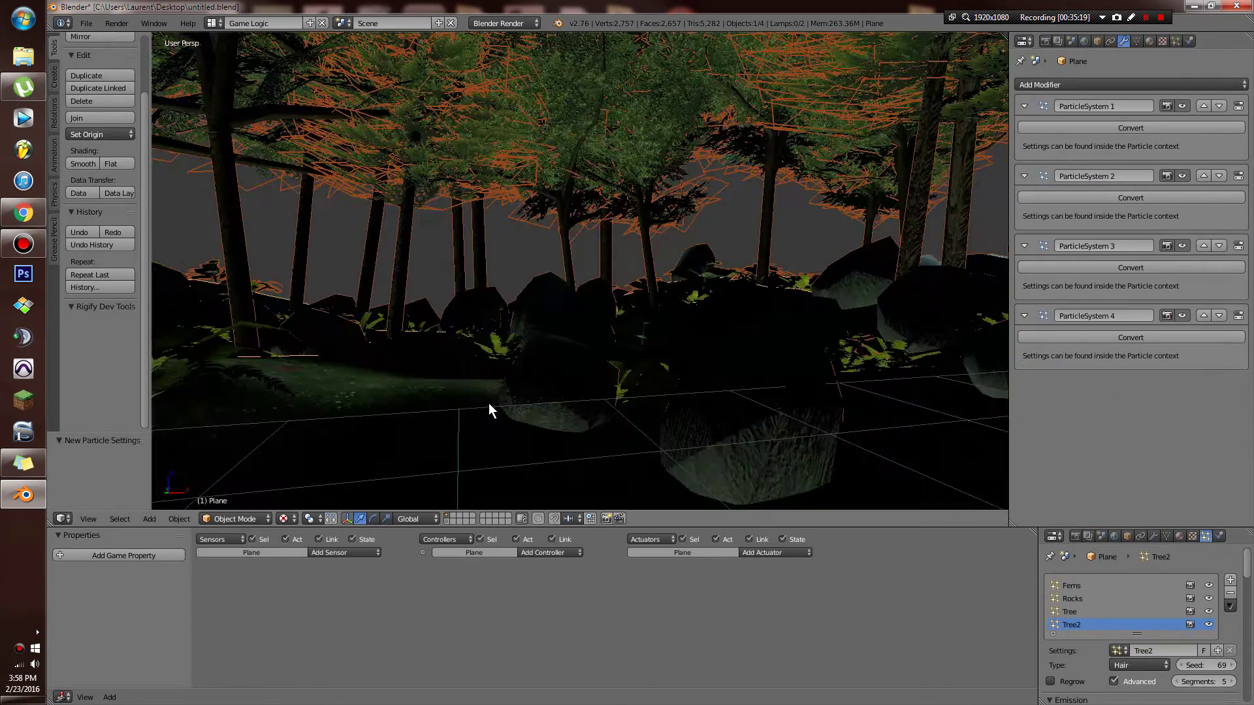
pyautogui.scroll(-5, 488, 402)
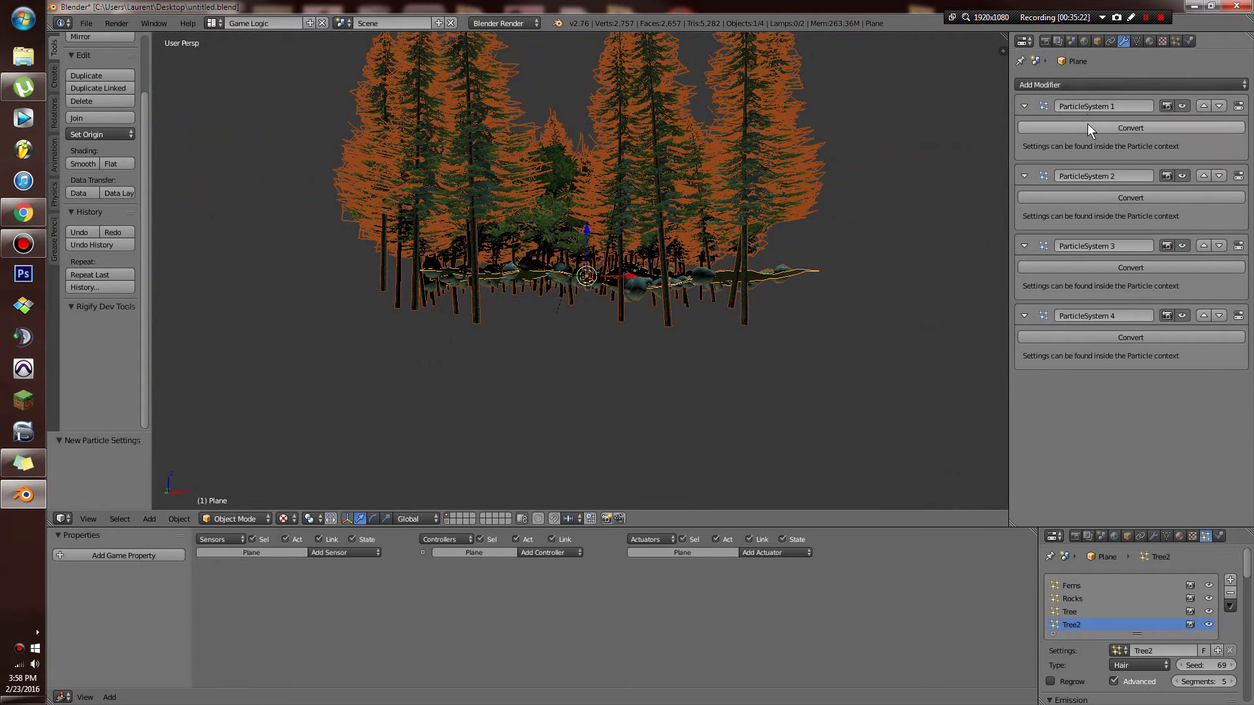
pyautogui.scroll(5, 849, 230)
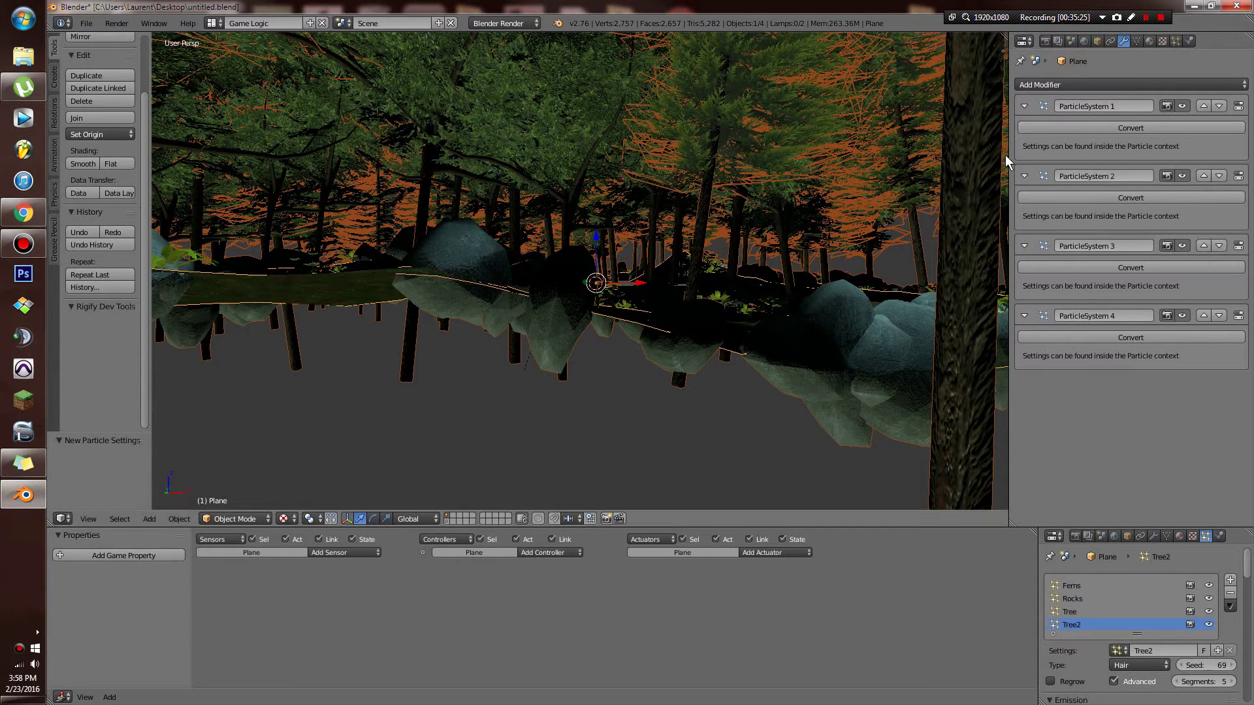
pyautogui.click(1043, 196)
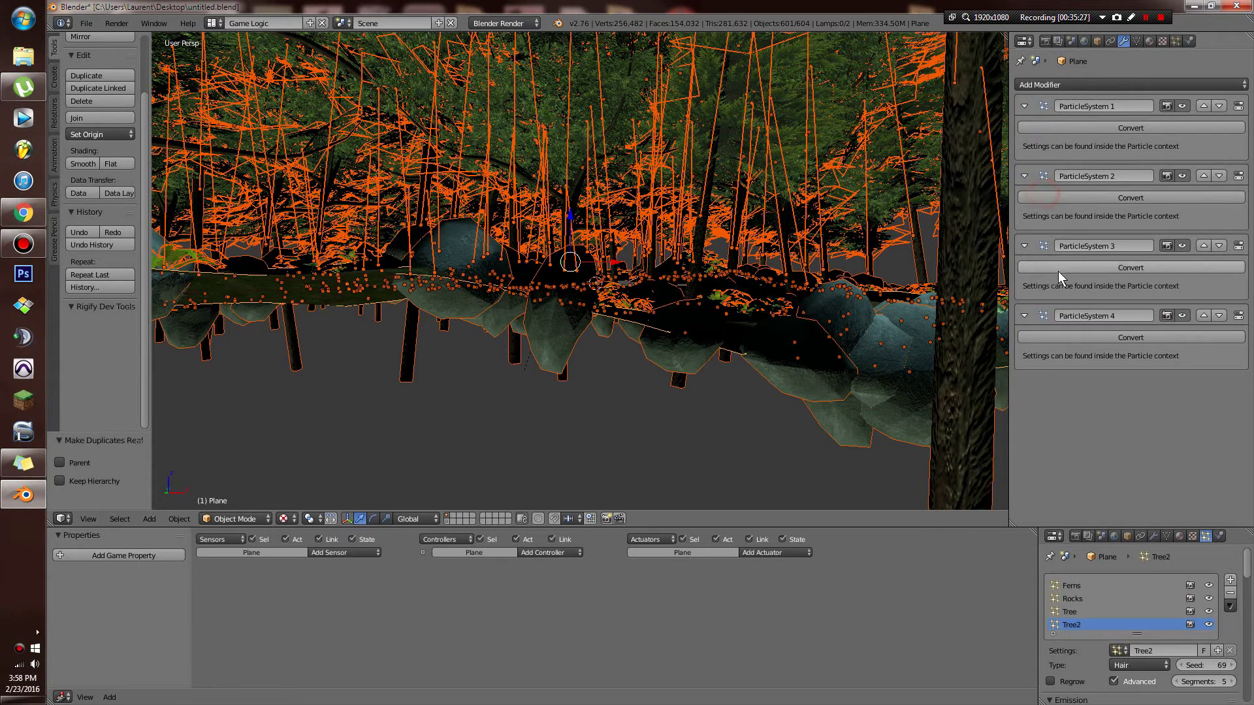
pyautogui.click(1050, 339)
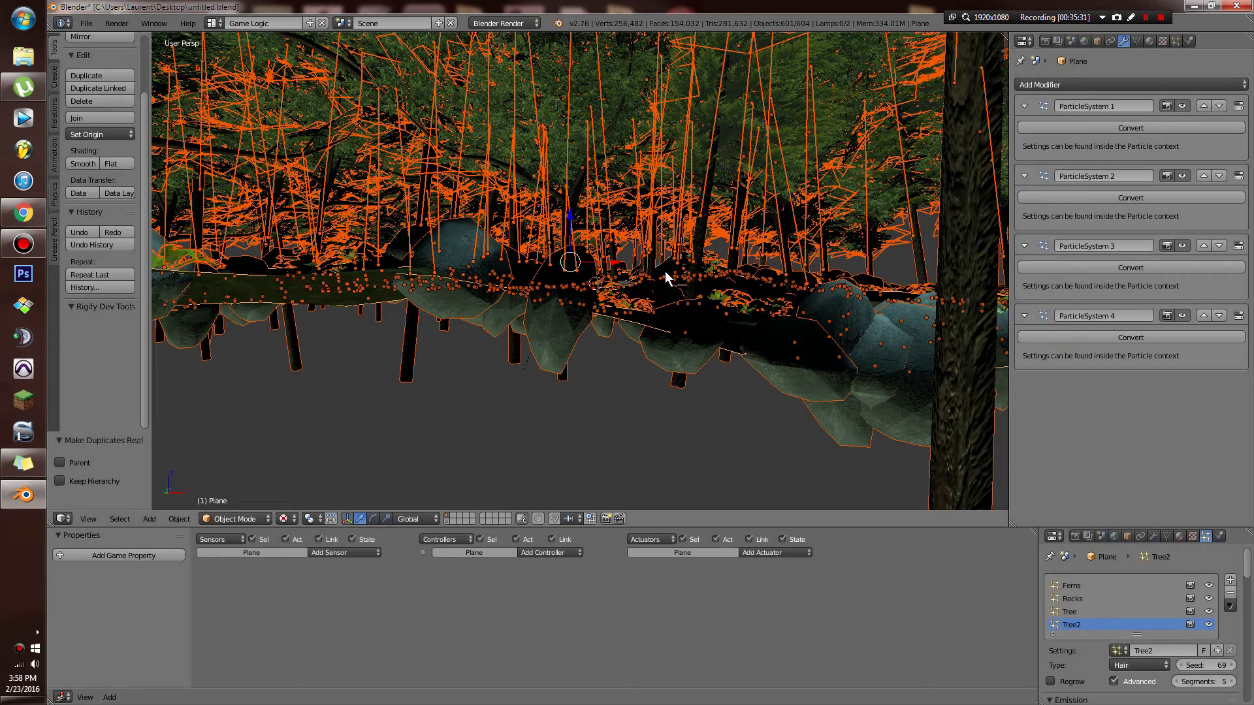
# Switch the engine to Blender Game and save the file.
pyautogui.click(495, 23)
pyautogui.click(494, 53)
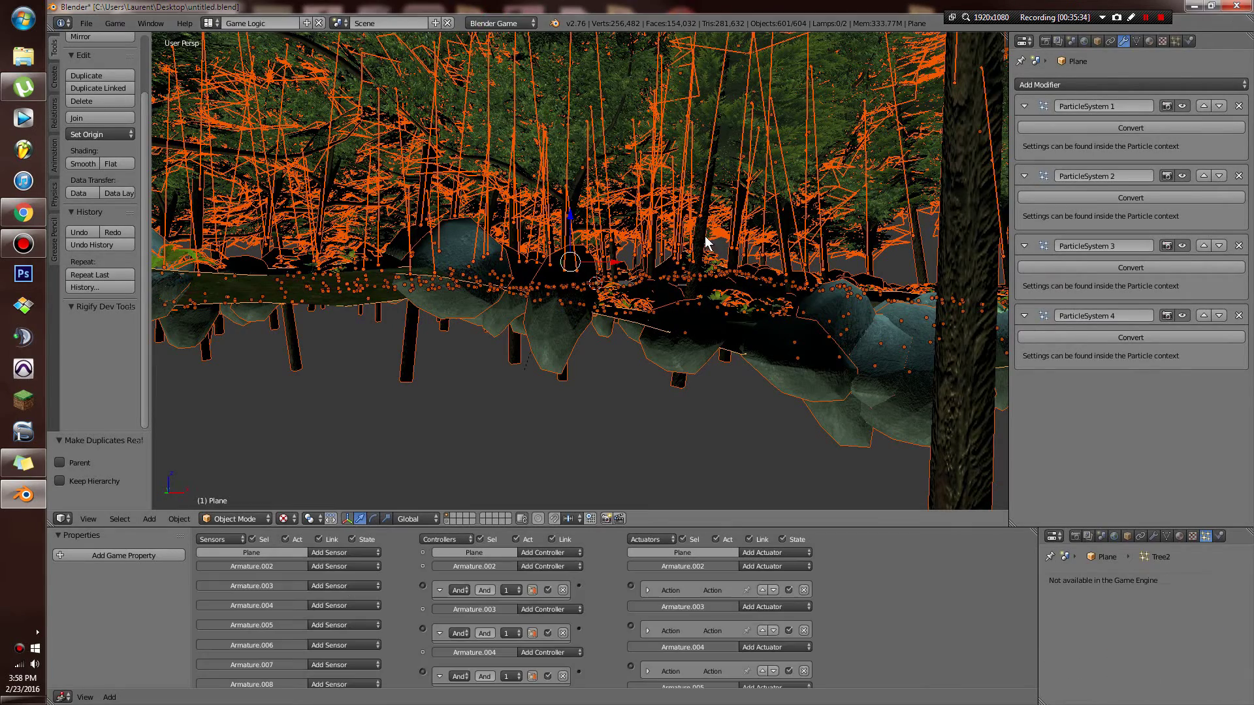
pyautogui.hotkey('ctrl', 's')
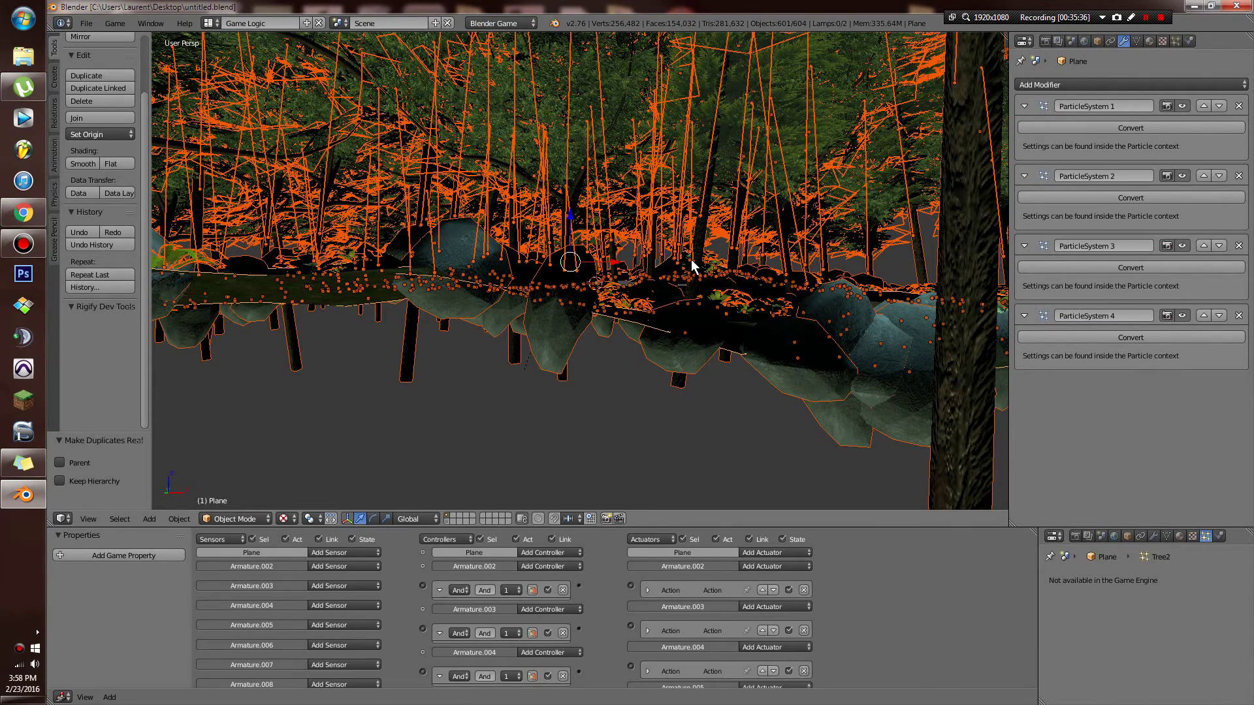
# With the view at ground level inside the forest, unhide the hidden sky and save the file.
pyautogui.hotkey('shift', 'f')
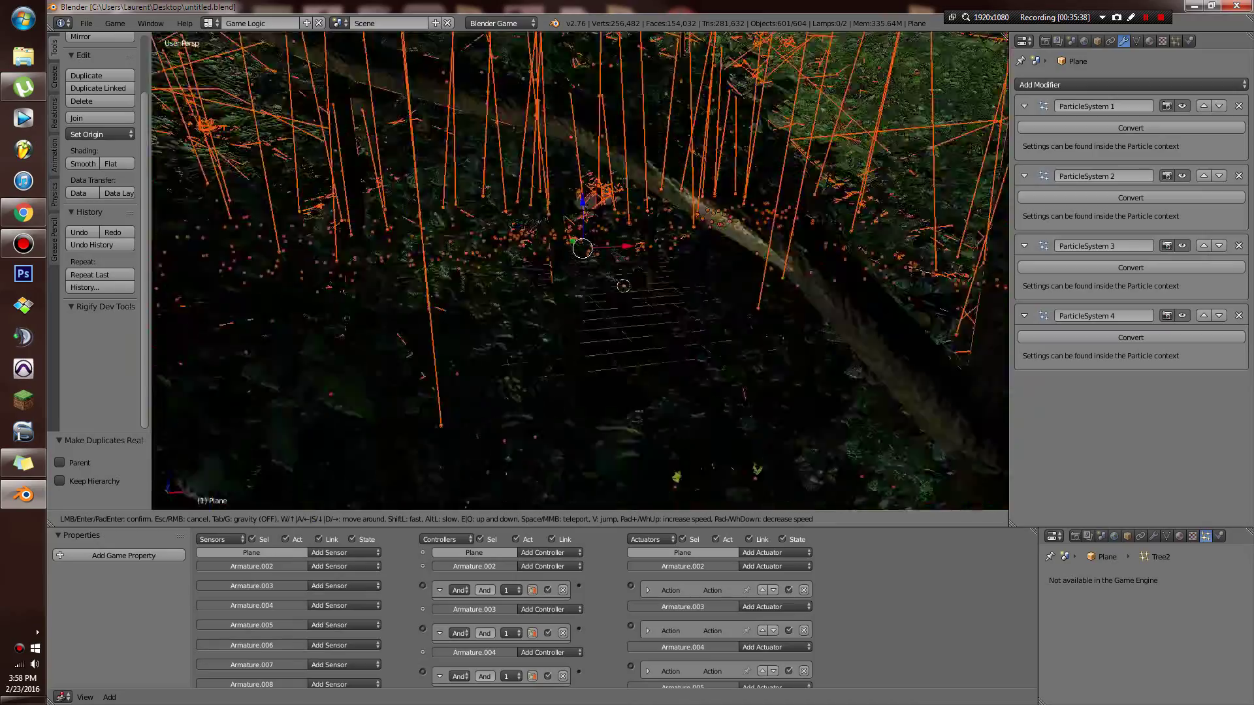
pyautogui.press('w')
pyautogui.press('w')
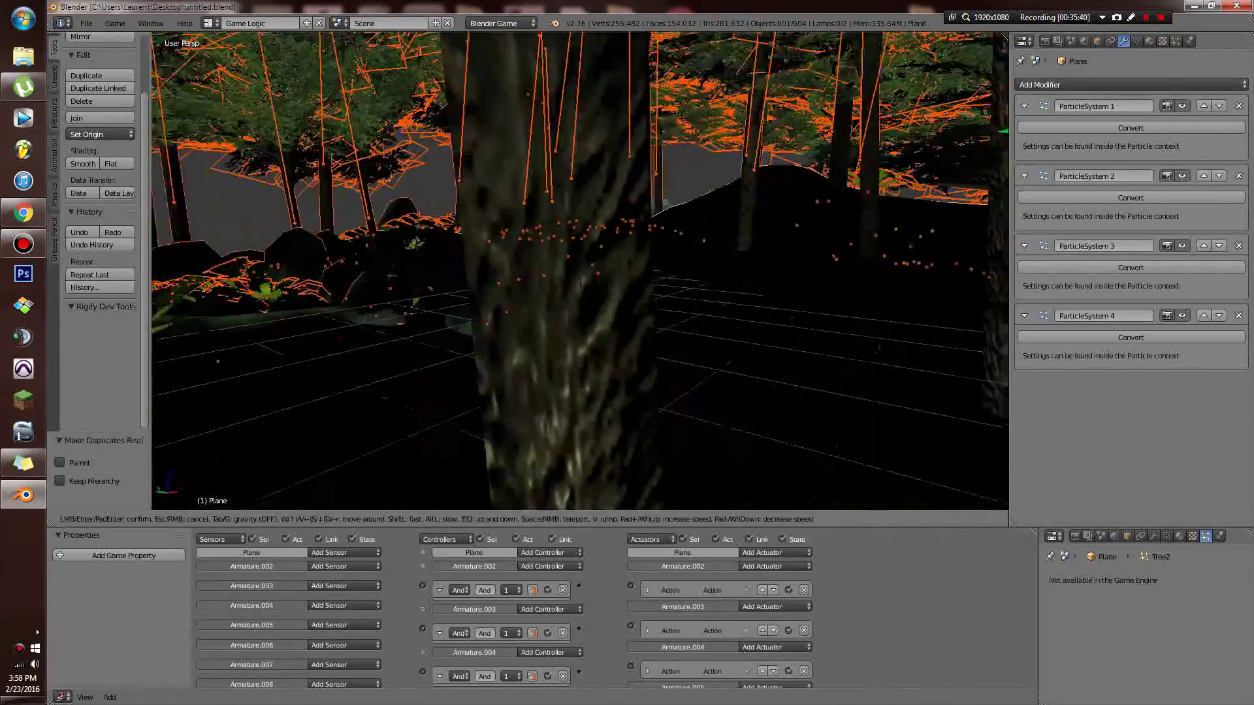
pyautogui.press('Tab')
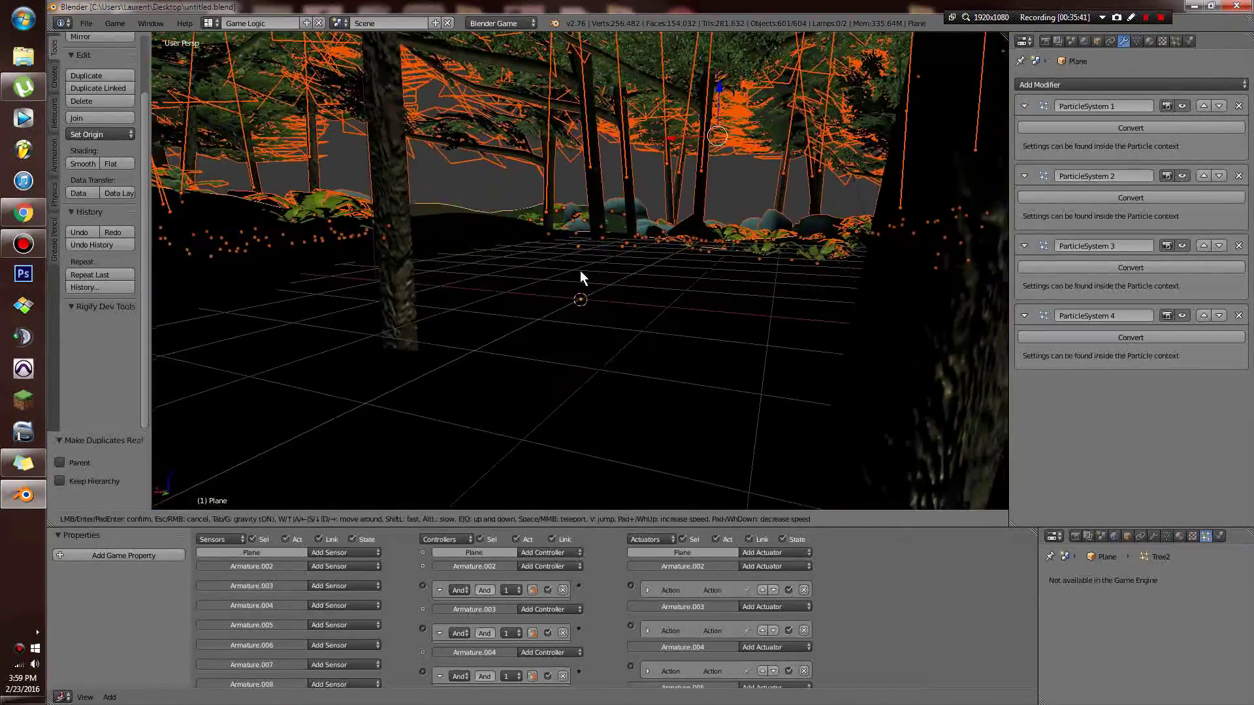
pyautogui.click(581, 268)
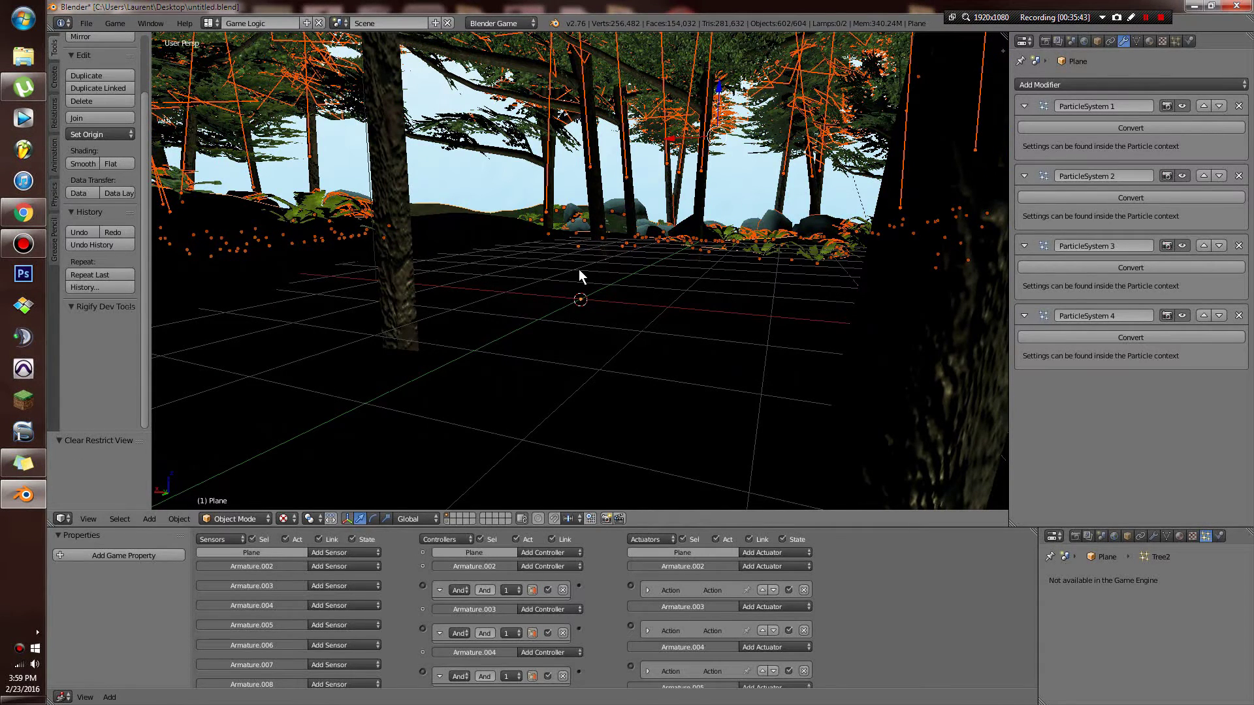
pyautogui.hotkey('ctrl', 's')
# Run the game from inside the forest to check the converted plants and rocks, and stop it.
pyautogui.click(714, 248)
pyautogui.press('p')
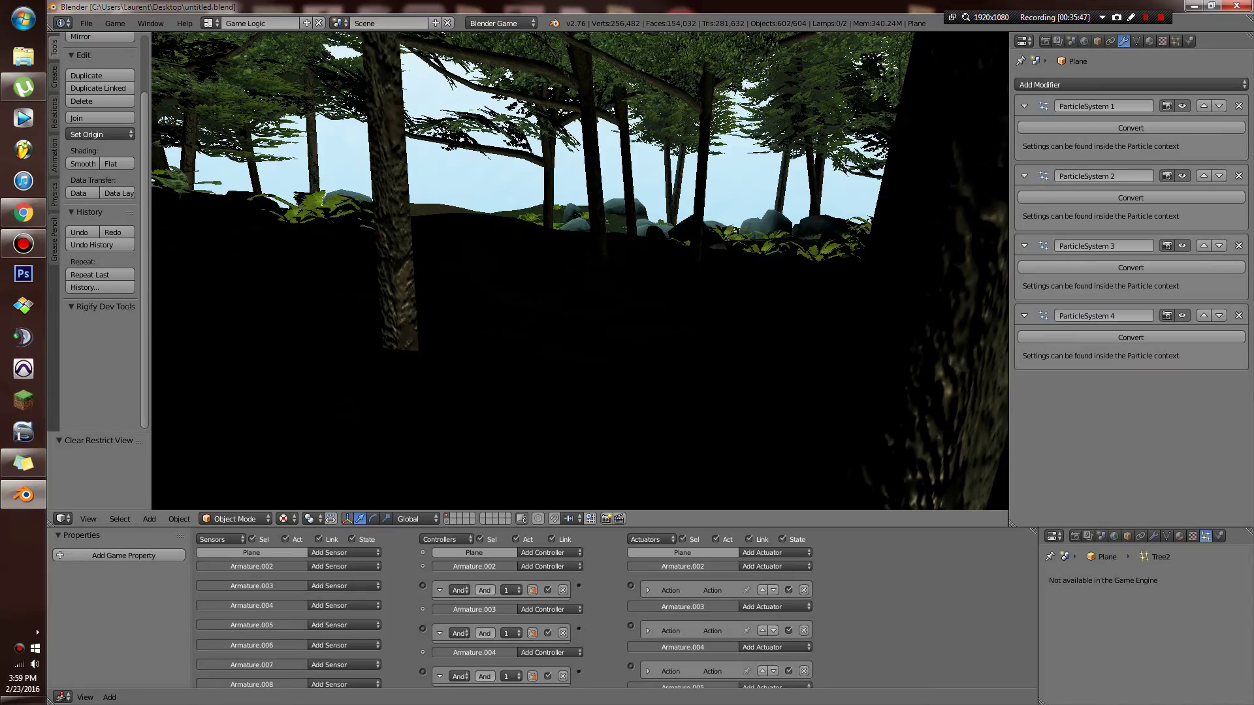
pyautogui.press('Escape')
# Select the Sun lamp above the forest in wireframe display, and return the viewport to textured display.
pyautogui.hotkey('shift', 'f')
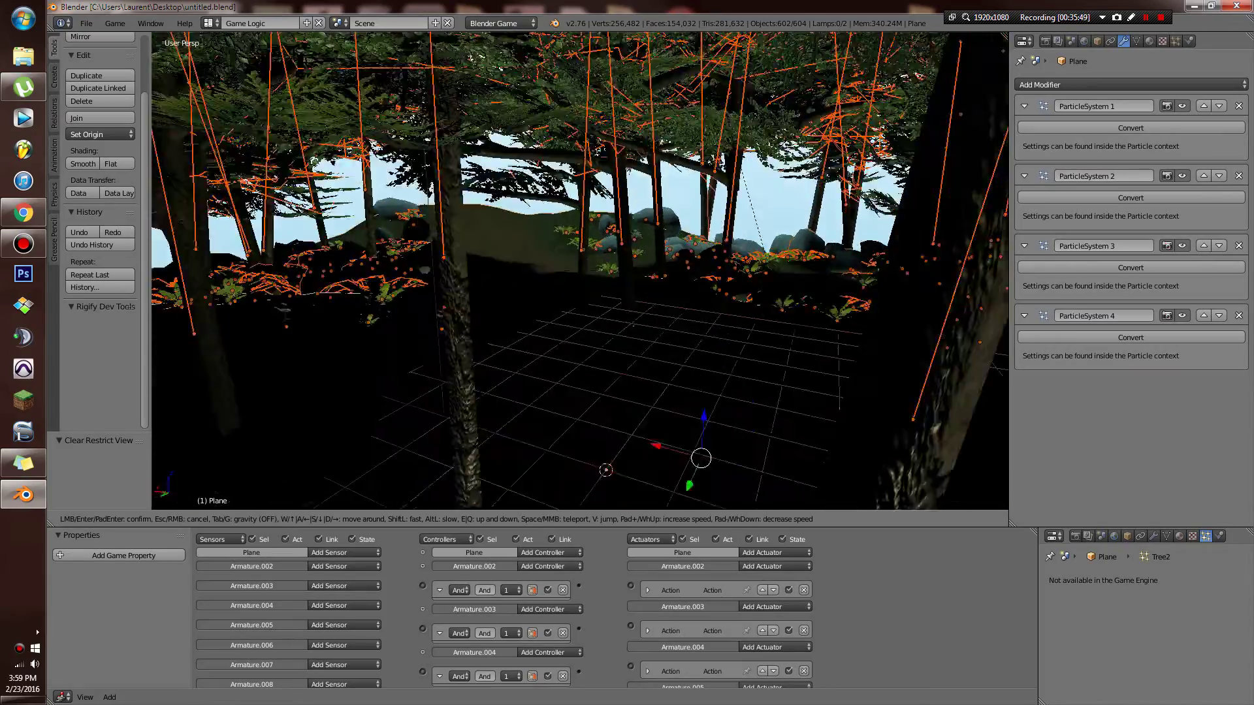
pyautogui.press('w')
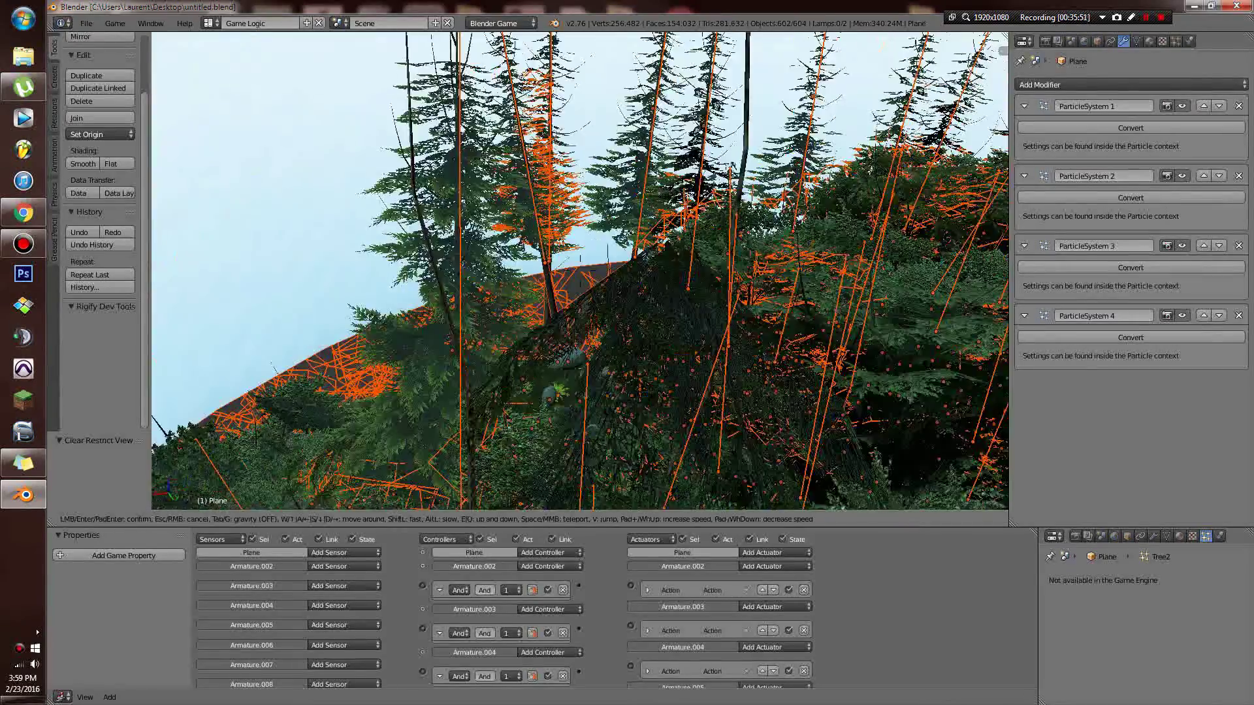
pyautogui.press('w')
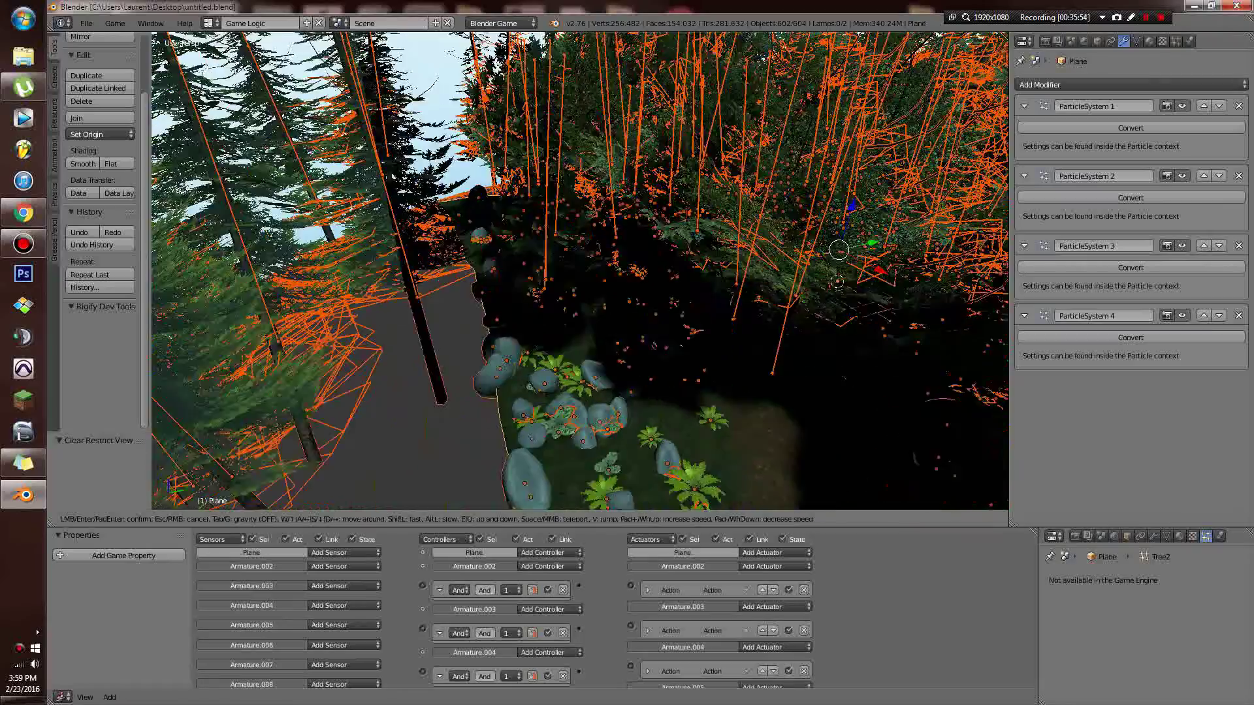
pyautogui.press('s')
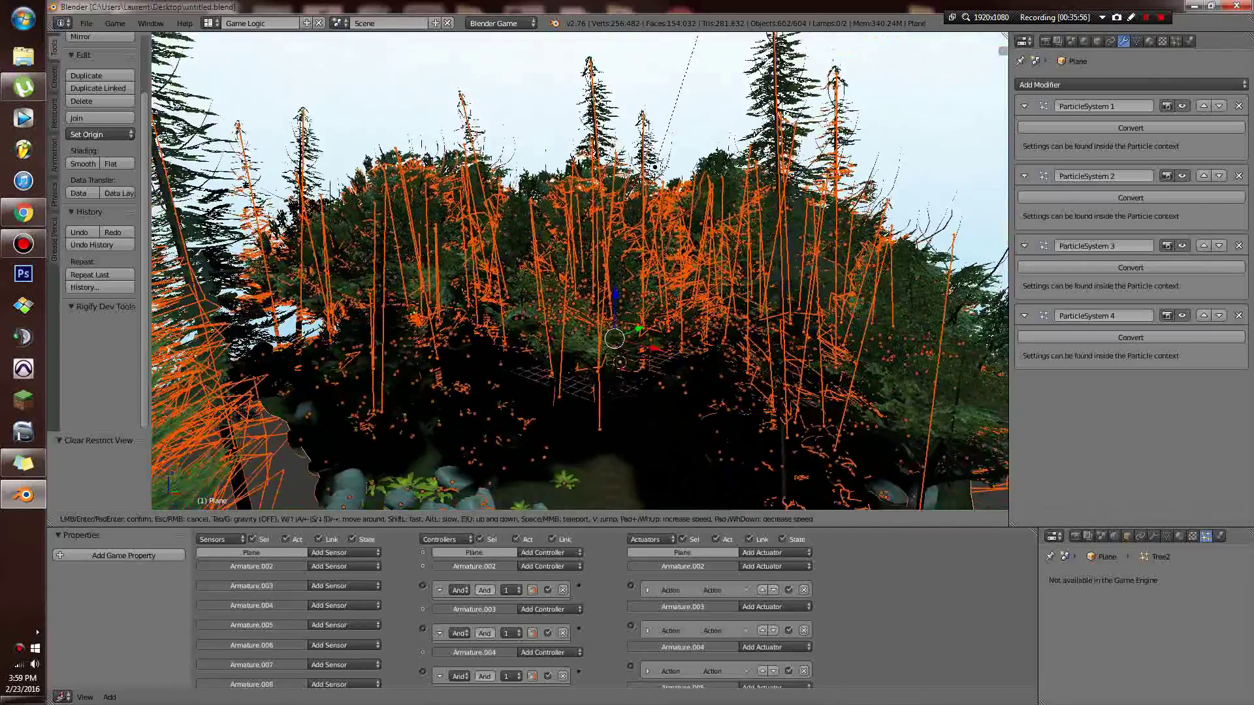
pyautogui.click(611, 174)
pyautogui.press('z')
pyautogui.rightClick(643, 166)
pyautogui.rightClick(652, 151)
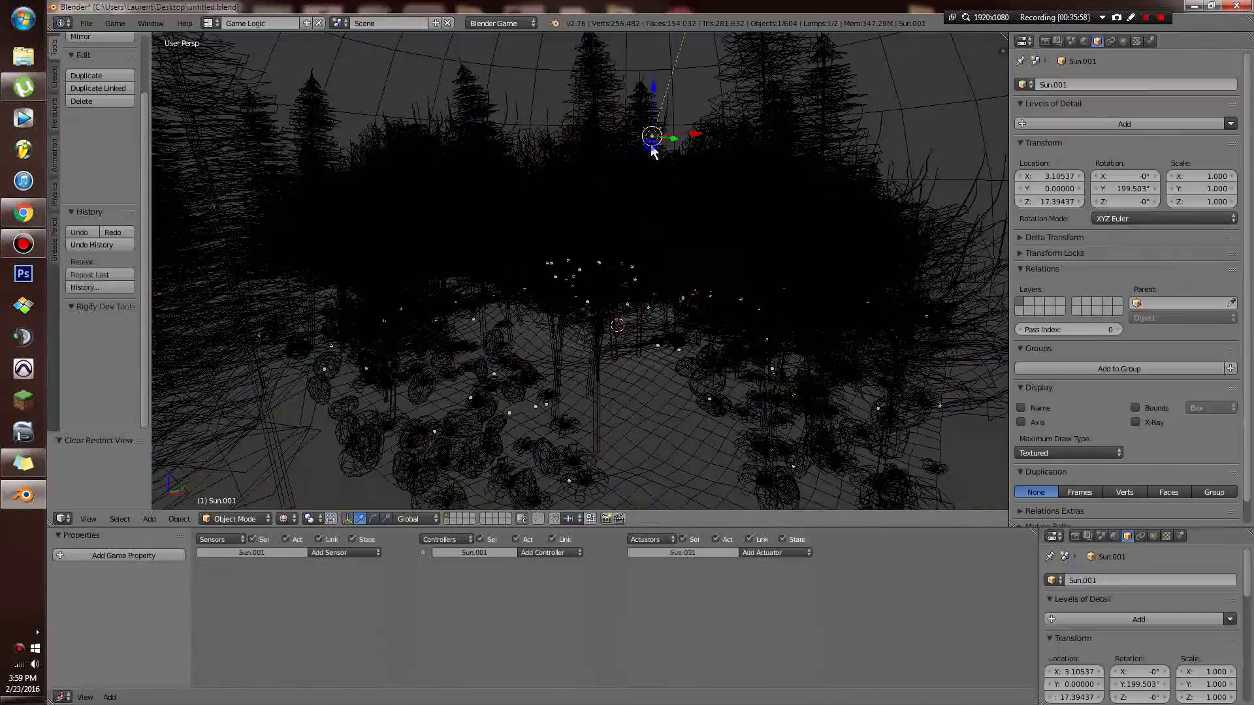
pyautogui.rightClick(648, 151)
pyautogui.hotkey('alt', 'z')
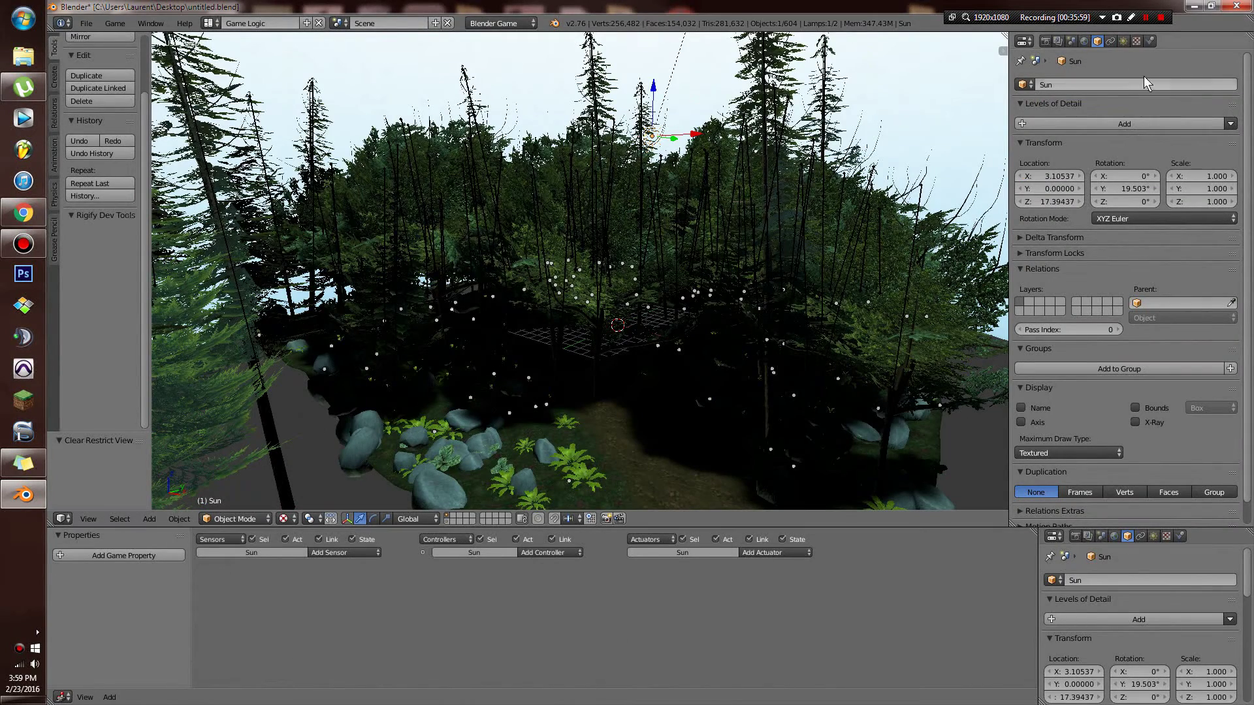
# Lighten the Sun lamp's shadow colour from black to a dark grey of about 0.124 in each RGB channel.
pyautogui.click(1115, 44)
pyautogui.click(1124, 42)
pyautogui.moveTo(1067, 253)
pyautogui.mouseDown()
pyautogui.moveTo(1124, 255)
pyautogui.moveTo(1066, 254)
pyautogui.mouseUp()
pyautogui.click(1088, 342)
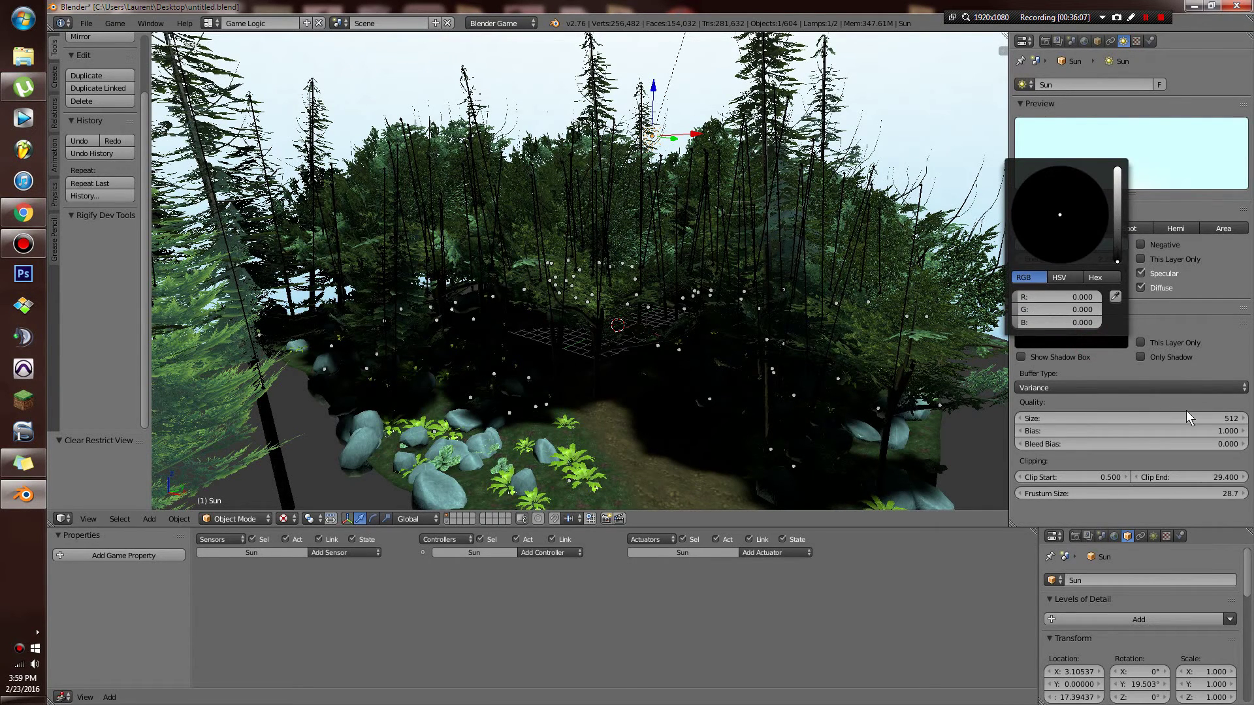
pyautogui.click(1109, 339)
pyautogui.moveTo(1118, 258); pyautogui.dragTo(1108, 221)
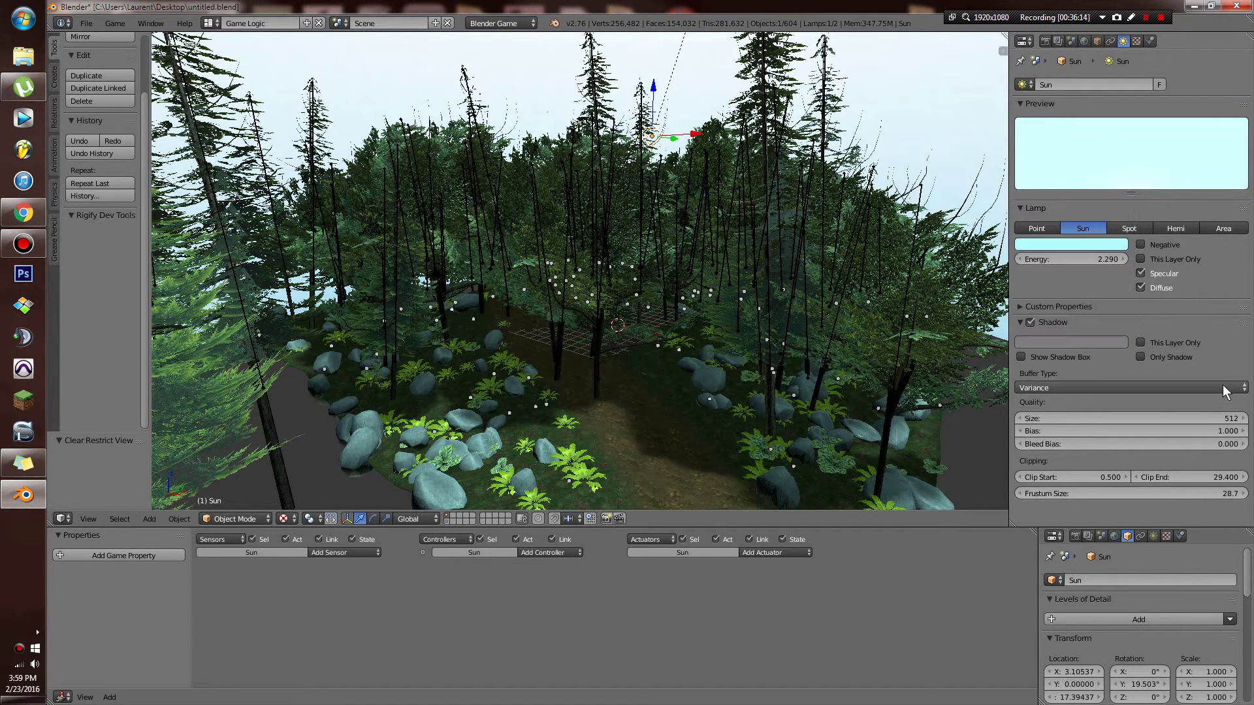
pyautogui.click(1084, 340)
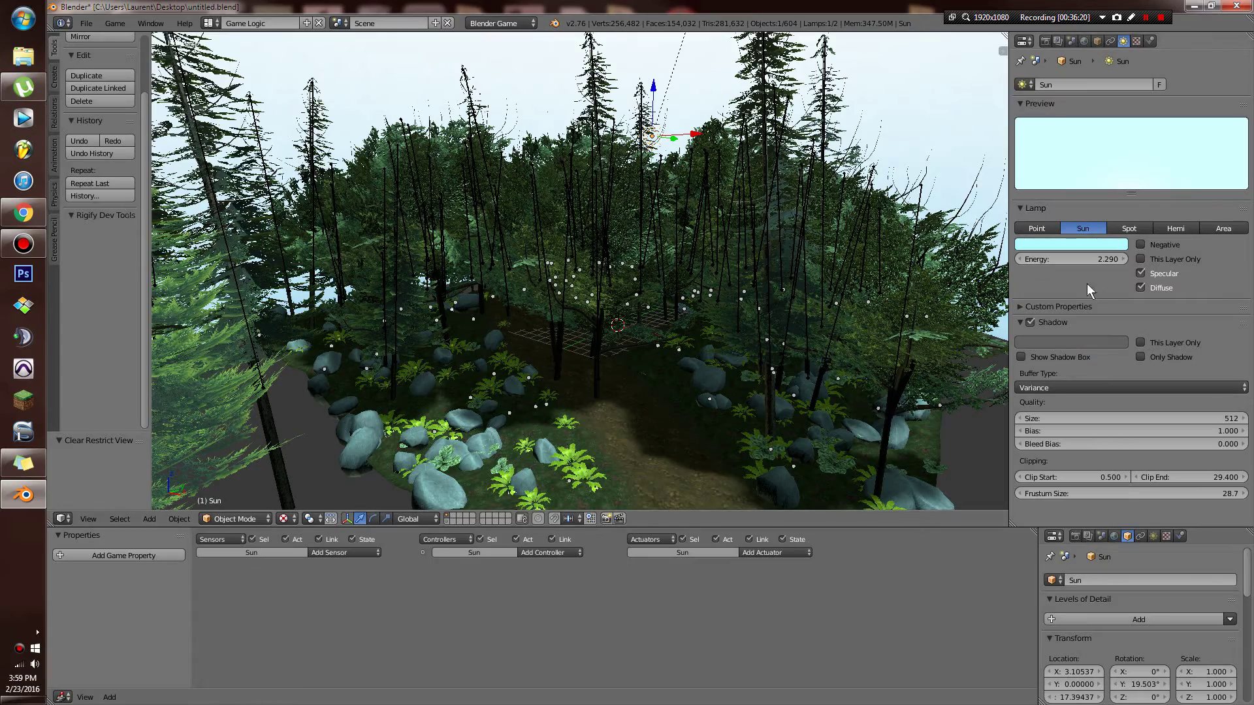
# Raise the Sun lamp's energy to 2.7 and darken its grey shadow colour slightly.
pyautogui.moveTo(1087, 258); pyautogui.dragTo(1130, 258)
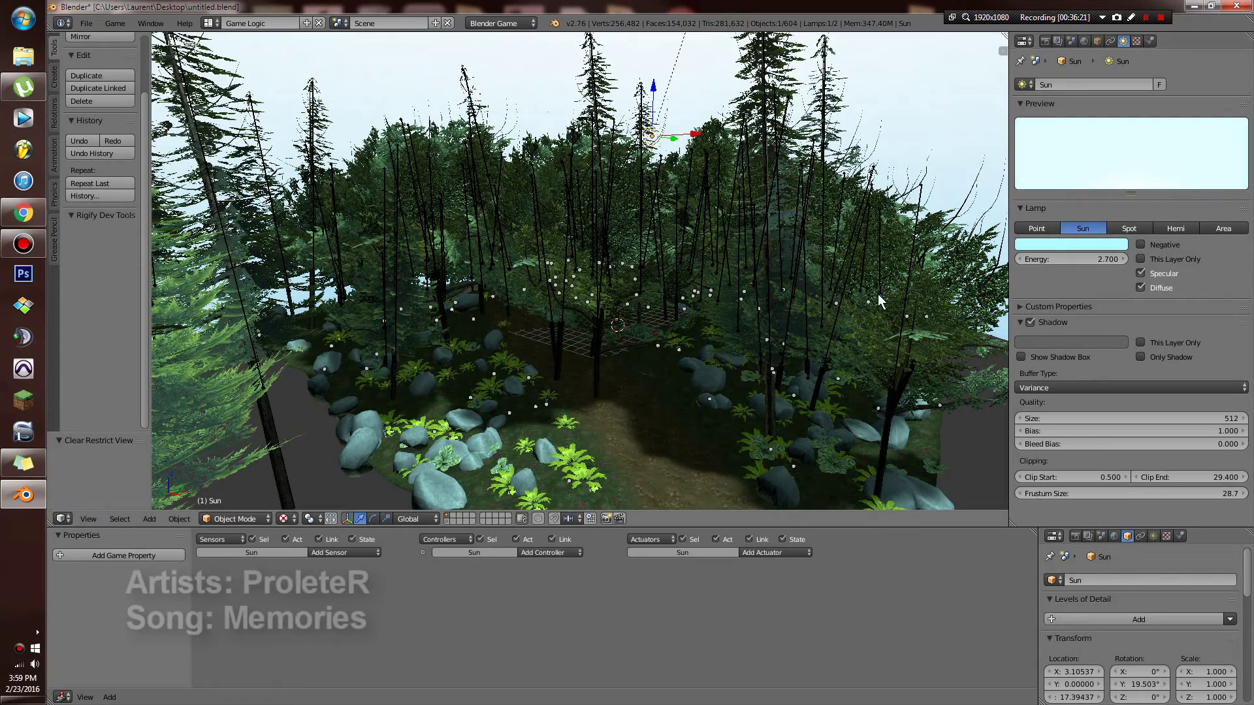
pyautogui.moveTo(879, 300); pyautogui.dragTo(770, 386, button='middle')
pyautogui.scroll(5, 770, 386)
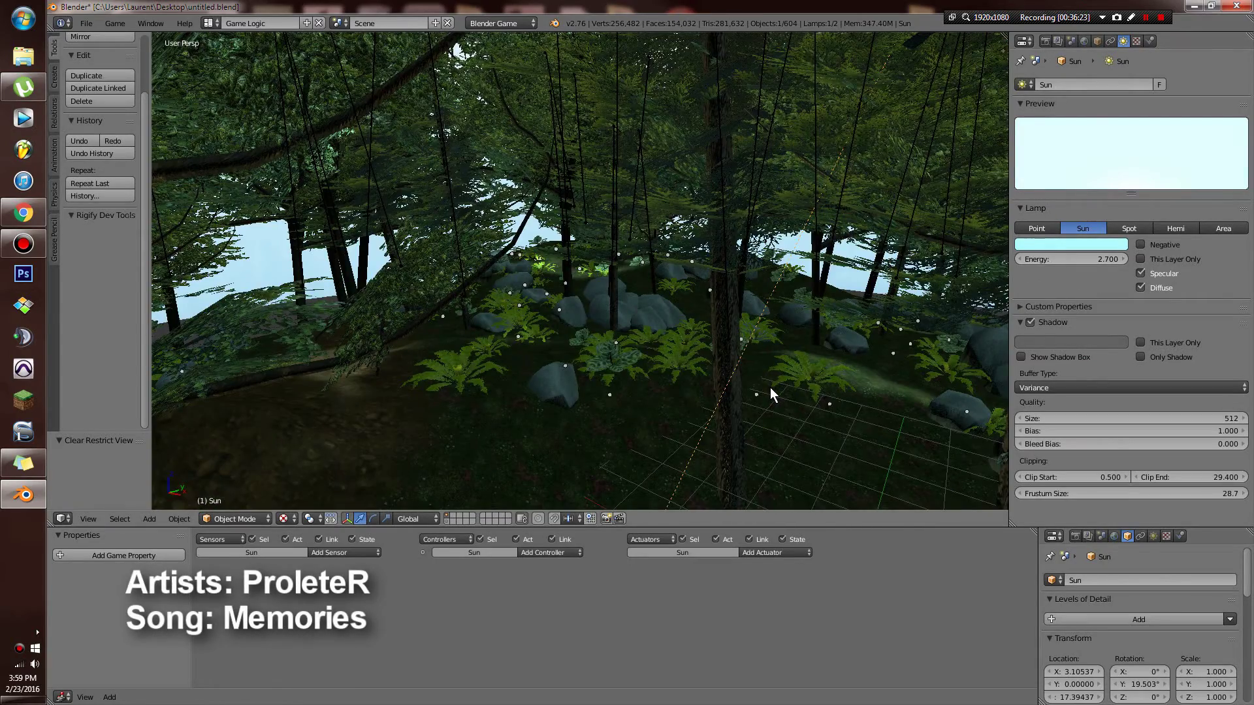
pyautogui.scroll(-5, 770, 386)
pyautogui.click(1071, 343)
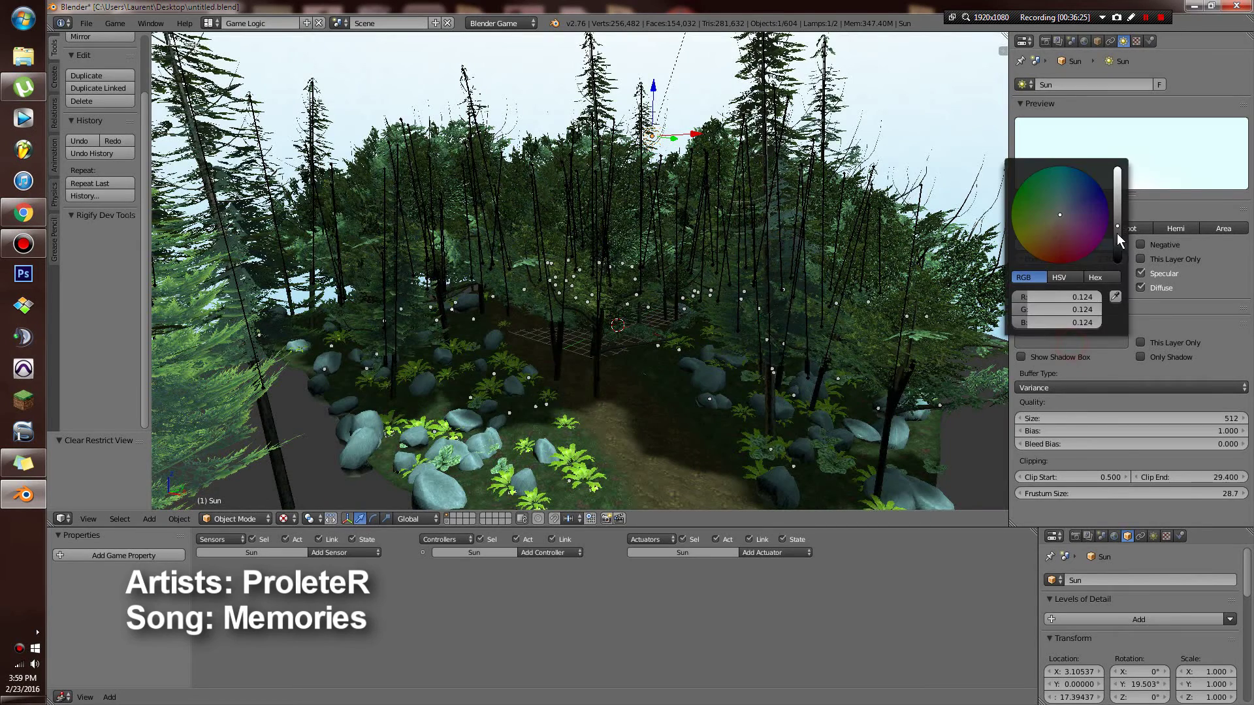
pyautogui.moveTo(1118, 226)
pyautogui.mouseDown()
pyautogui.moveTo(1118, 262)
pyautogui.moveTo(1120, 236)
pyautogui.mouseUp()
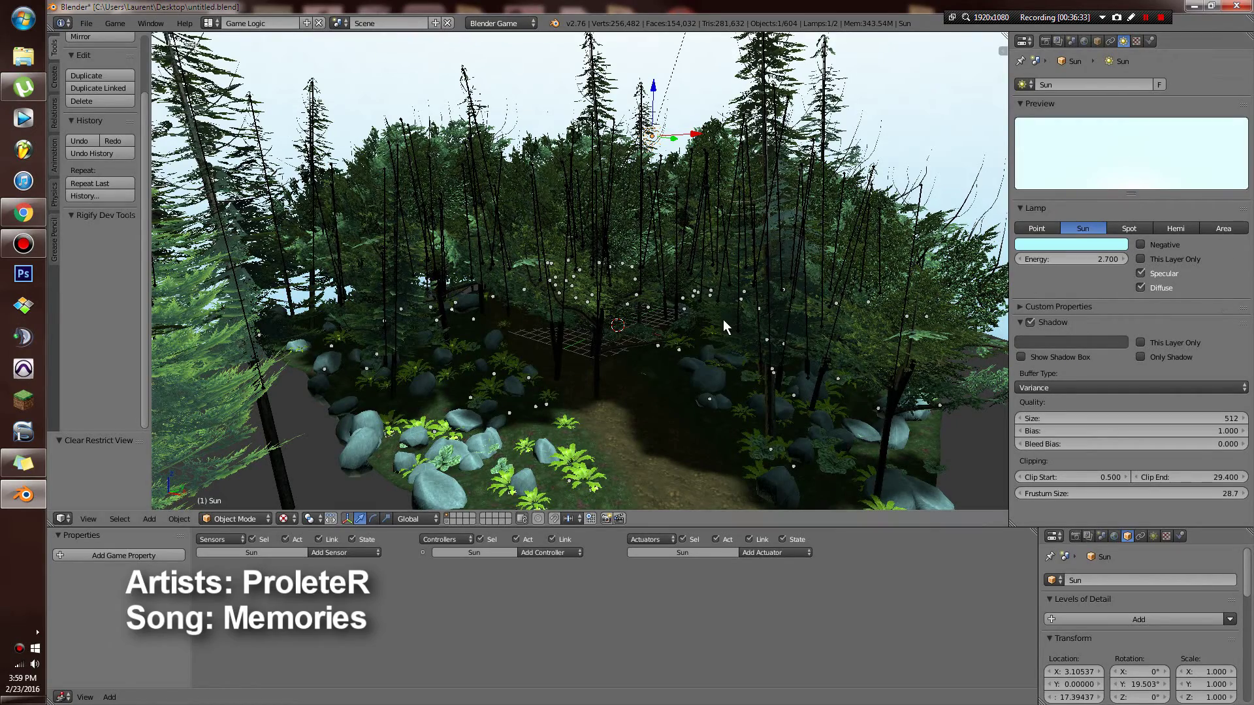
# Walk through the forest at ground level with gravity on to examine the adjusted light and shadows.
pyautogui.hotkey('shift', 'f')
pyautogui.press('w')
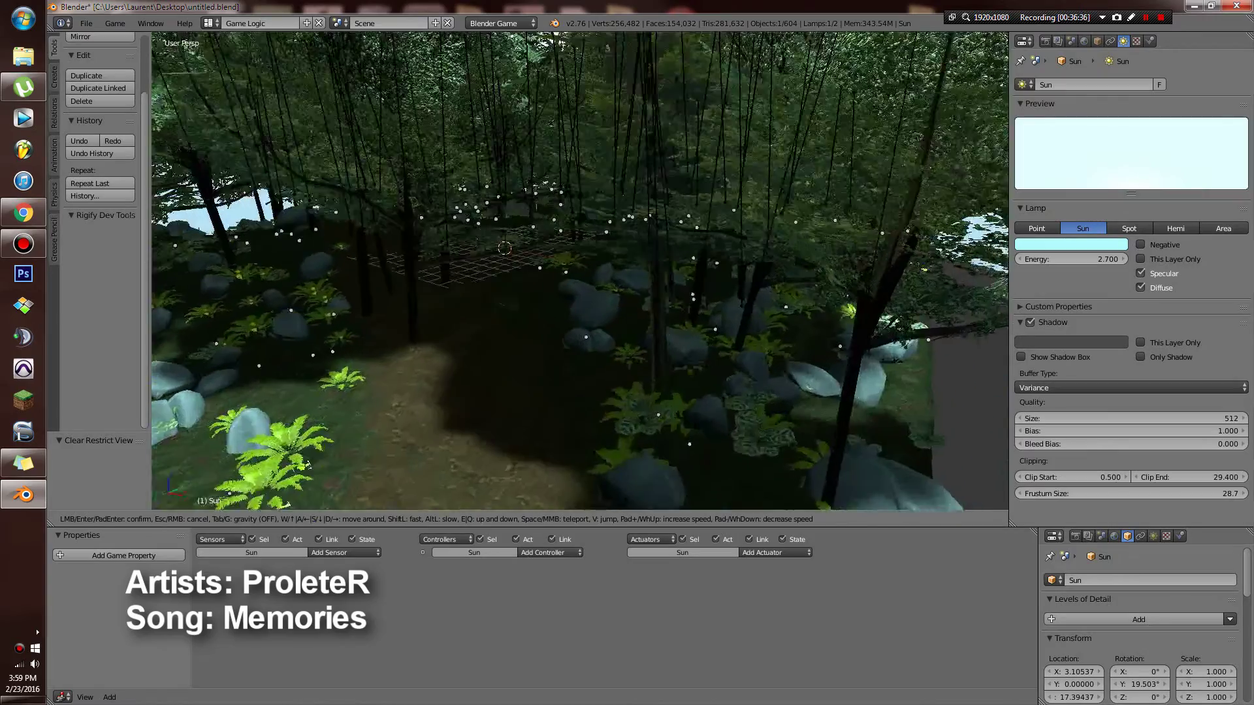
pyautogui.press('Tab')
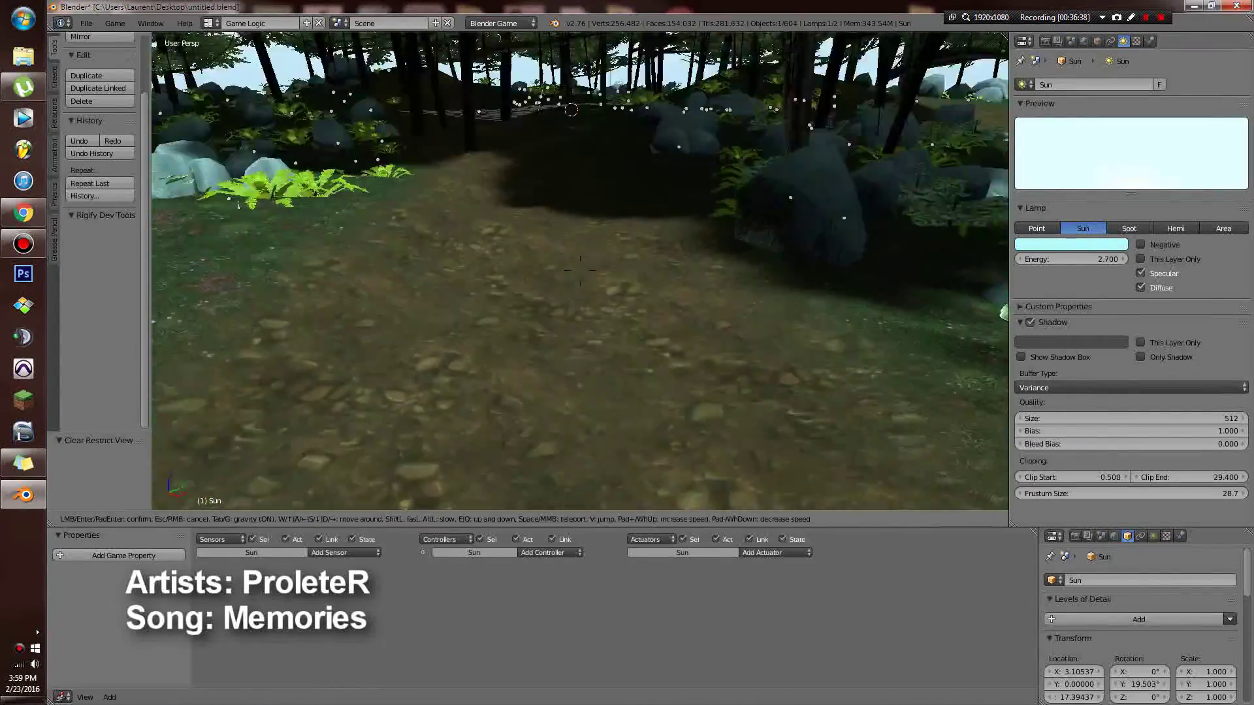
pyautogui.press('w')
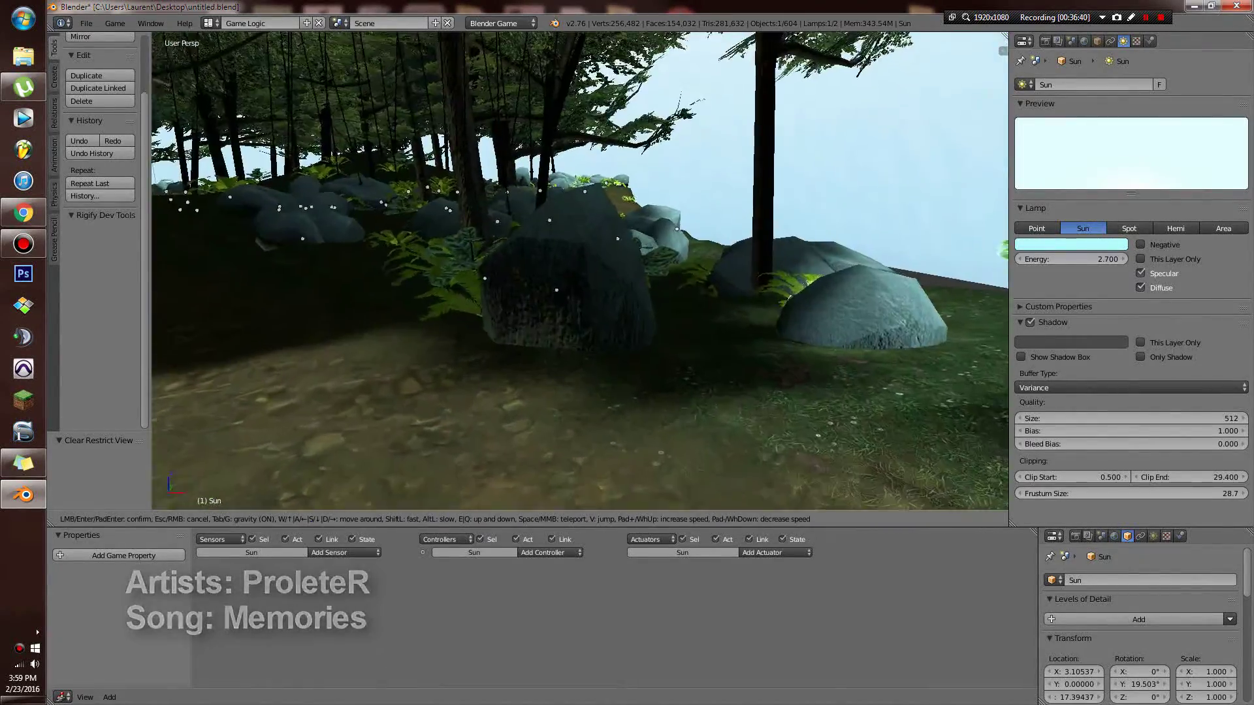
pyautogui.press('w')
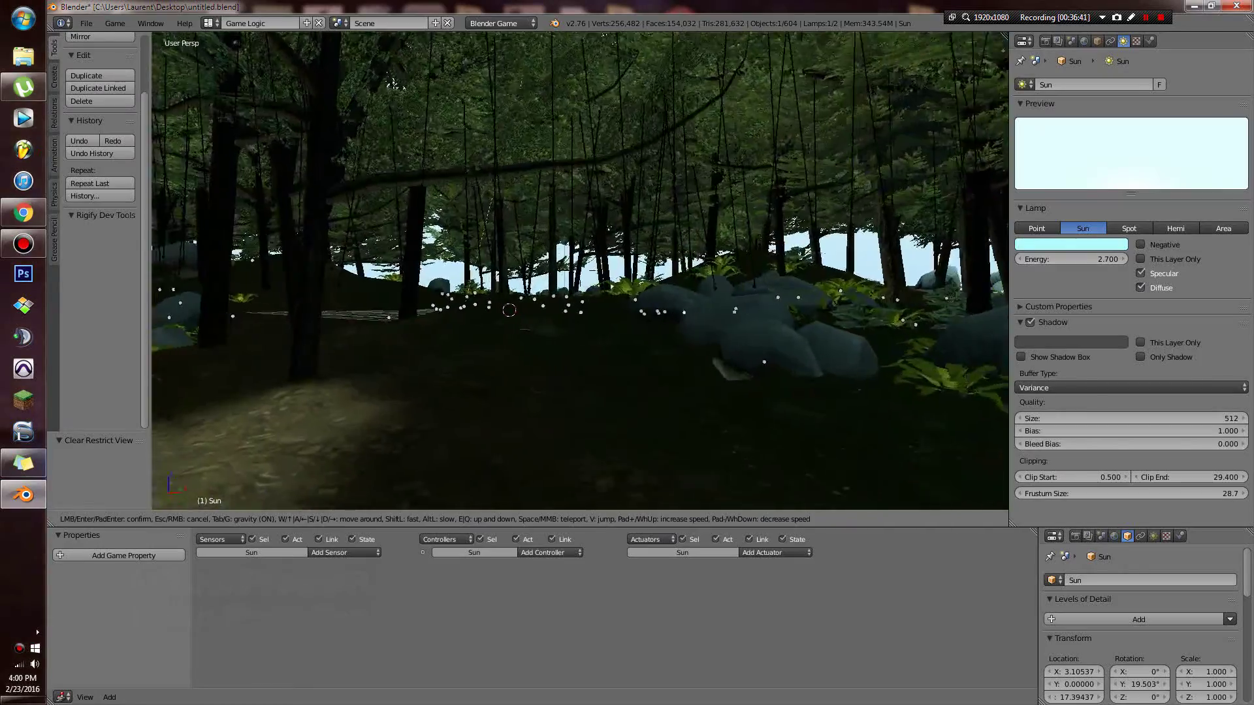
pyautogui.press('w')
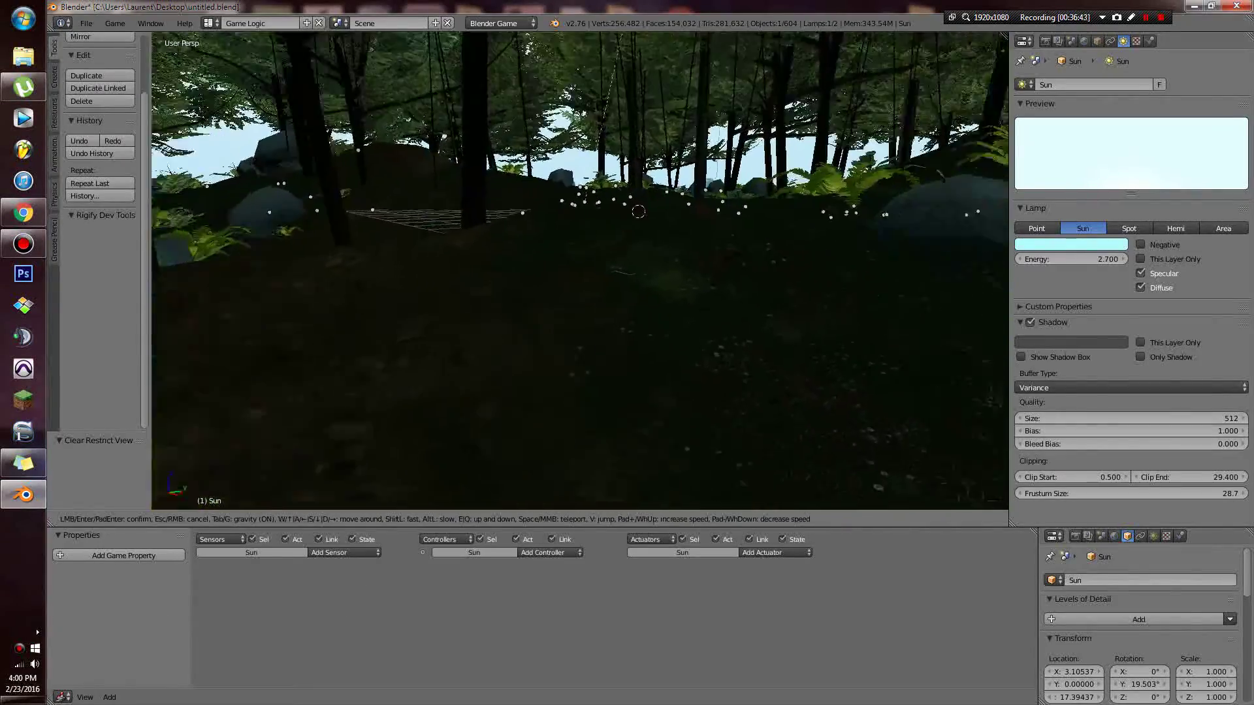
pyautogui.press('w')
pyautogui.click(526, 246)
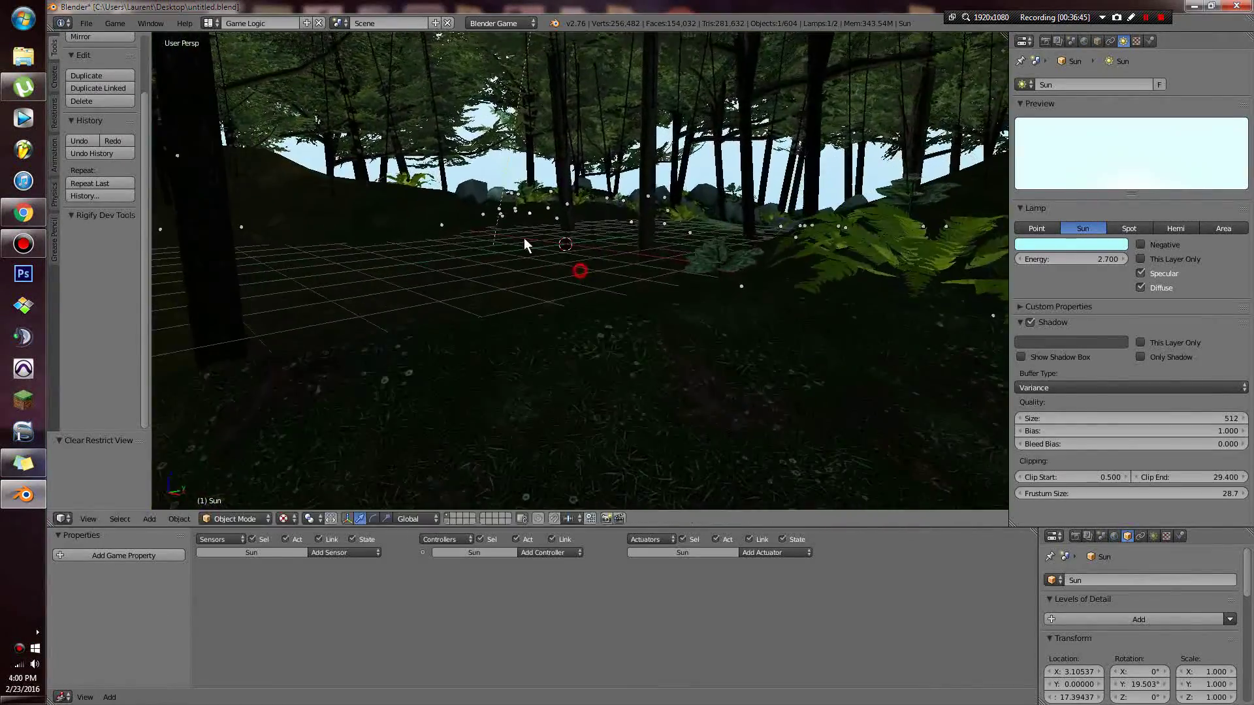
# Save the file with Show Framerate and Profile turned on, and run the game briefly to check its performance.
pyautogui.click(122, 24)
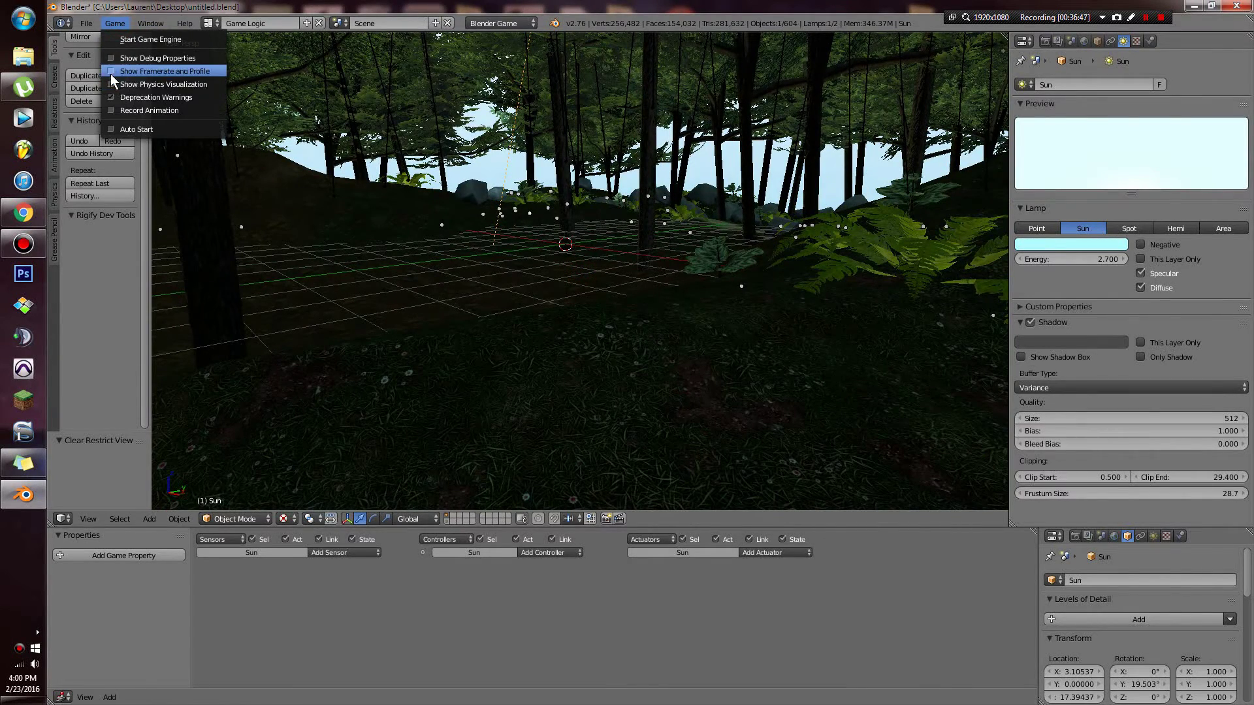
pyautogui.click(111, 72)
pyautogui.hotkey('ctrl', 's')
pyautogui.click(346, 105)
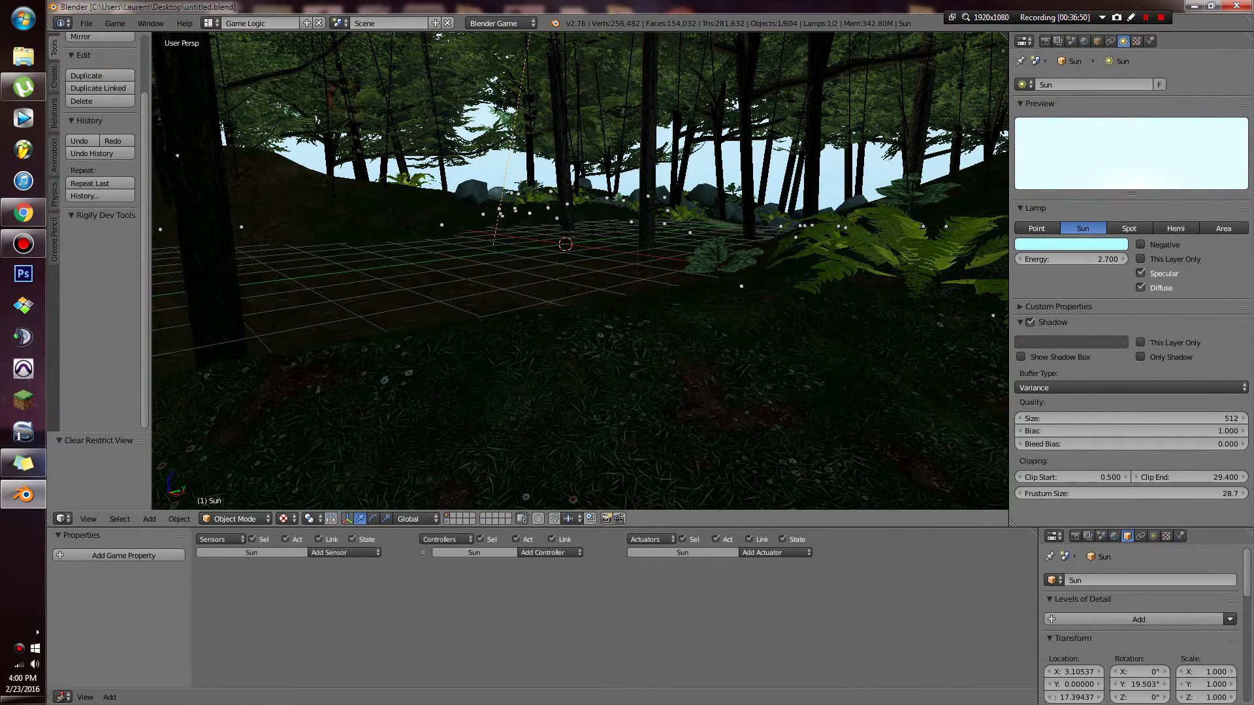
pyautogui.press('p')
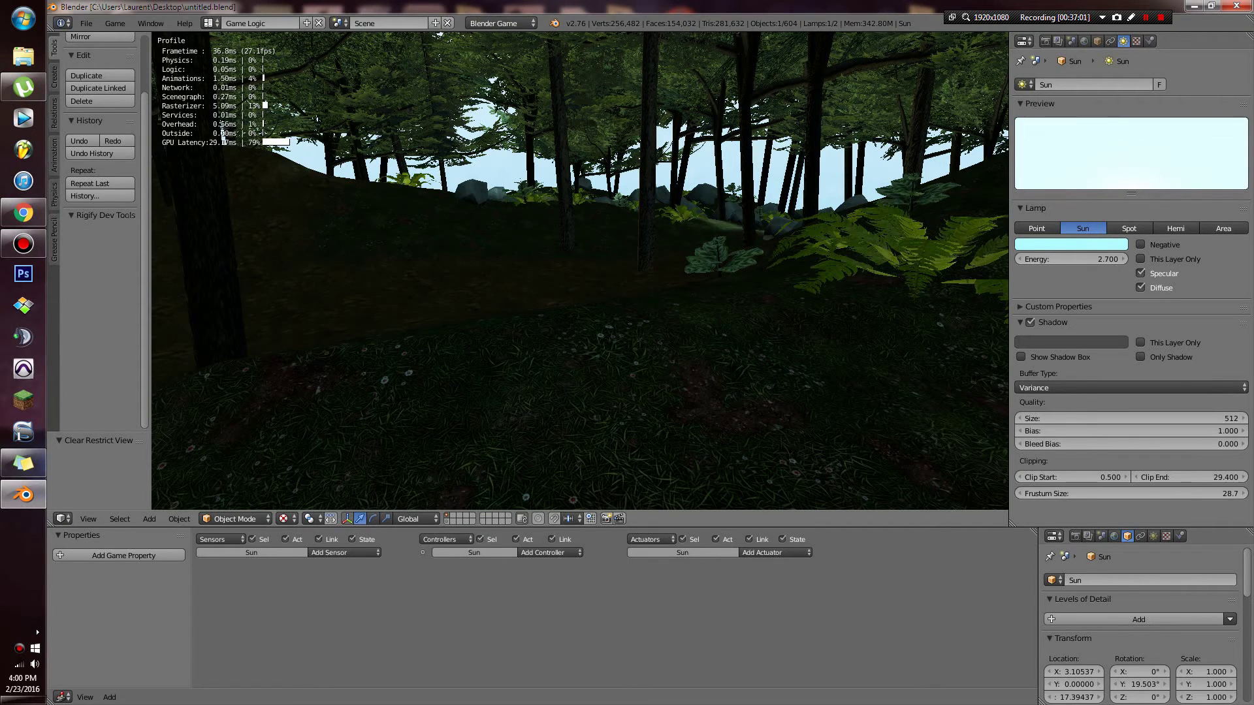
pyautogui.press('Escape')
# Enable mist in the world settings and run the game to preview the foggy forest.
pyautogui.click(1085, 41)
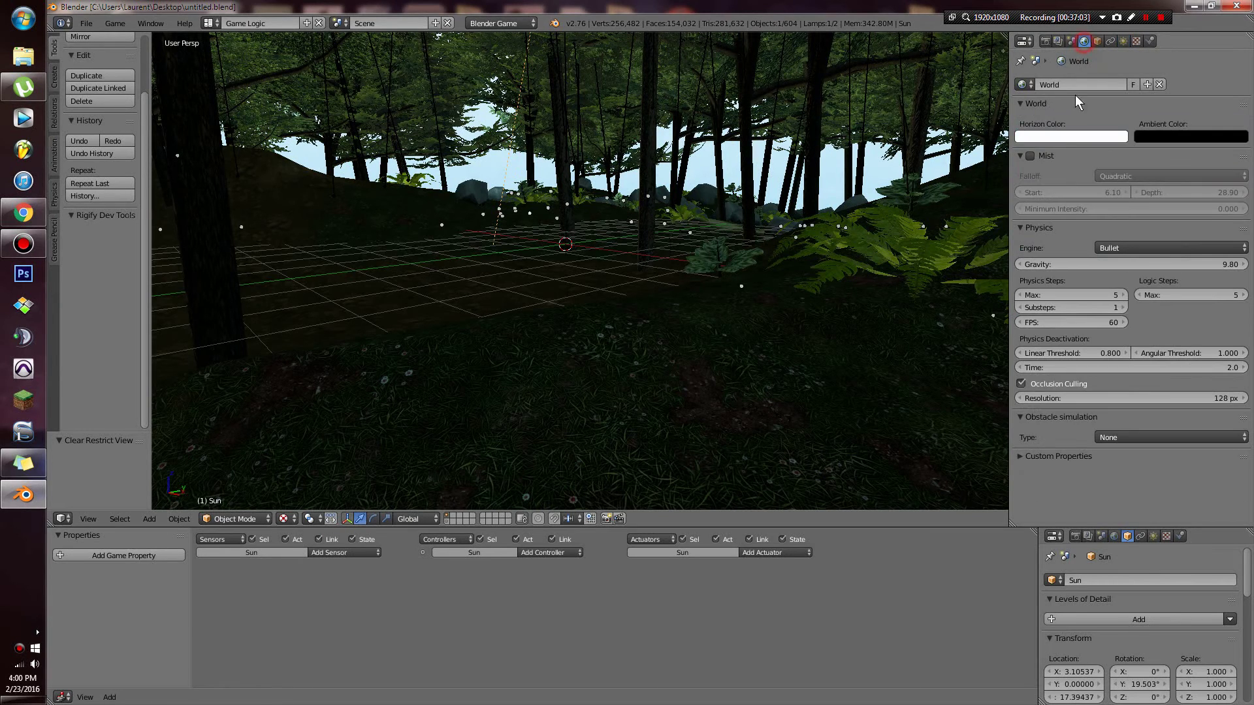
pyautogui.click(1030, 156)
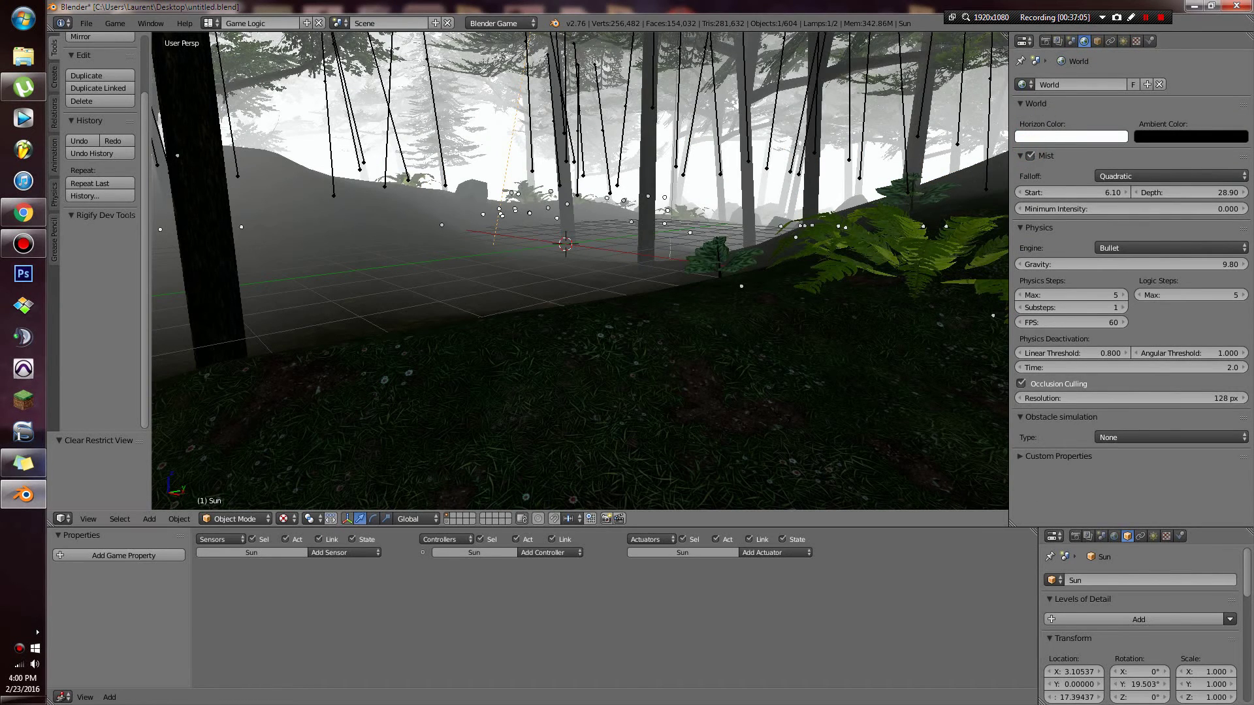
pyautogui.press('p')
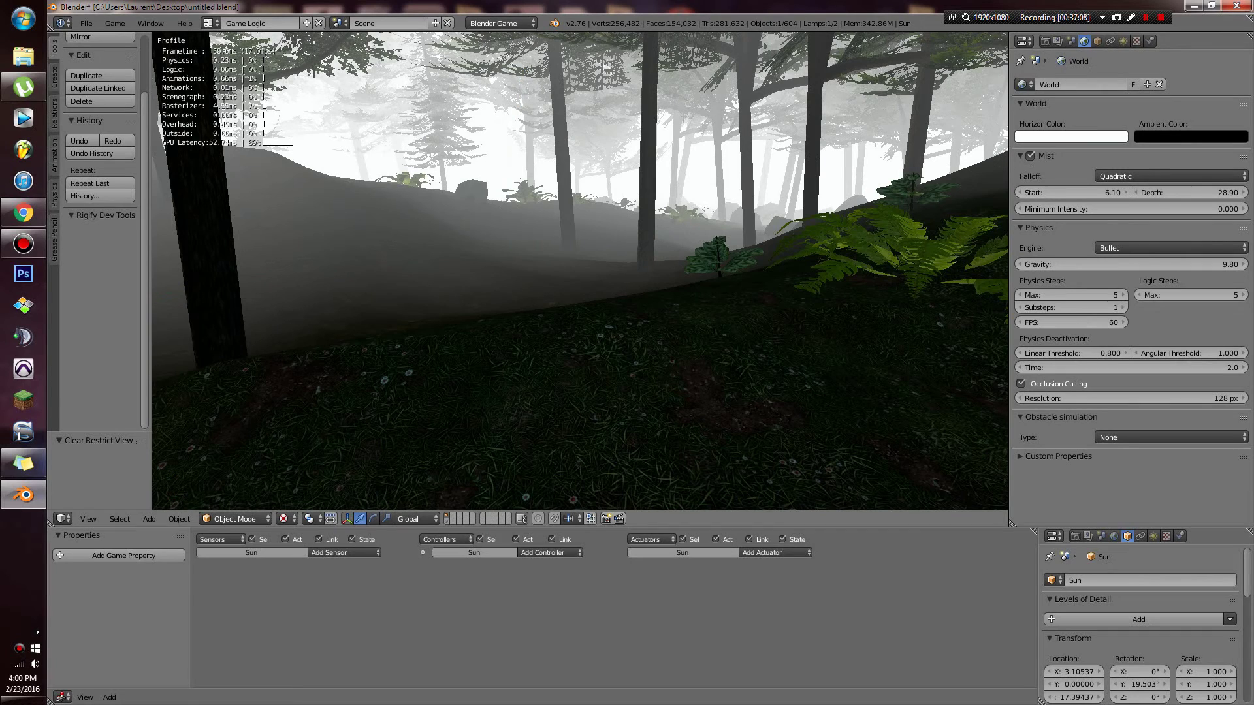